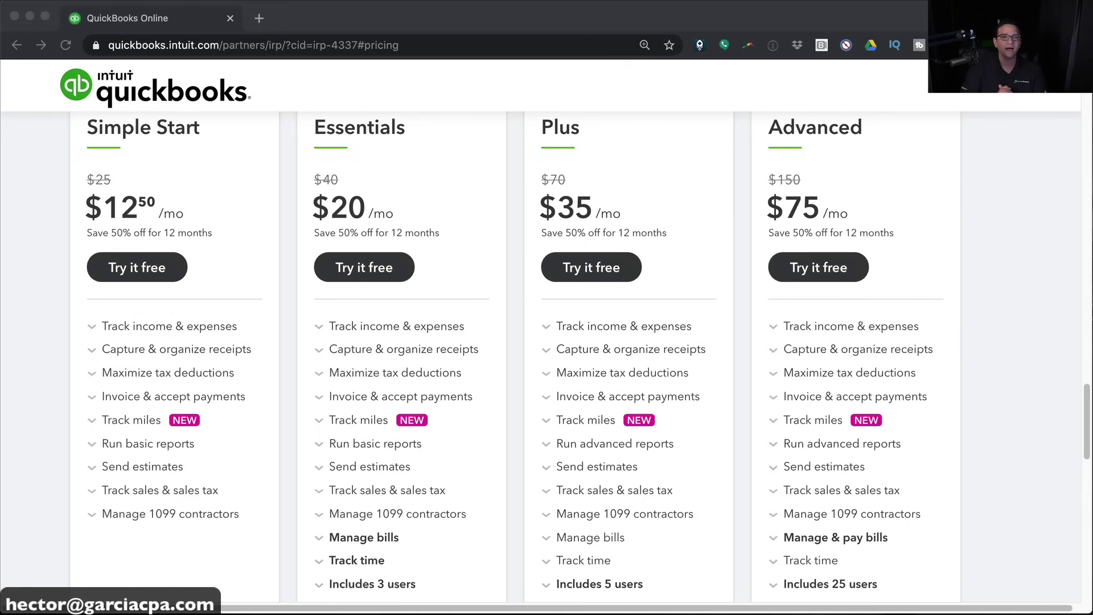
Start a free trial of the Advanced plan and submit the email sign-up form
scroll(673, 511, "down", 2)
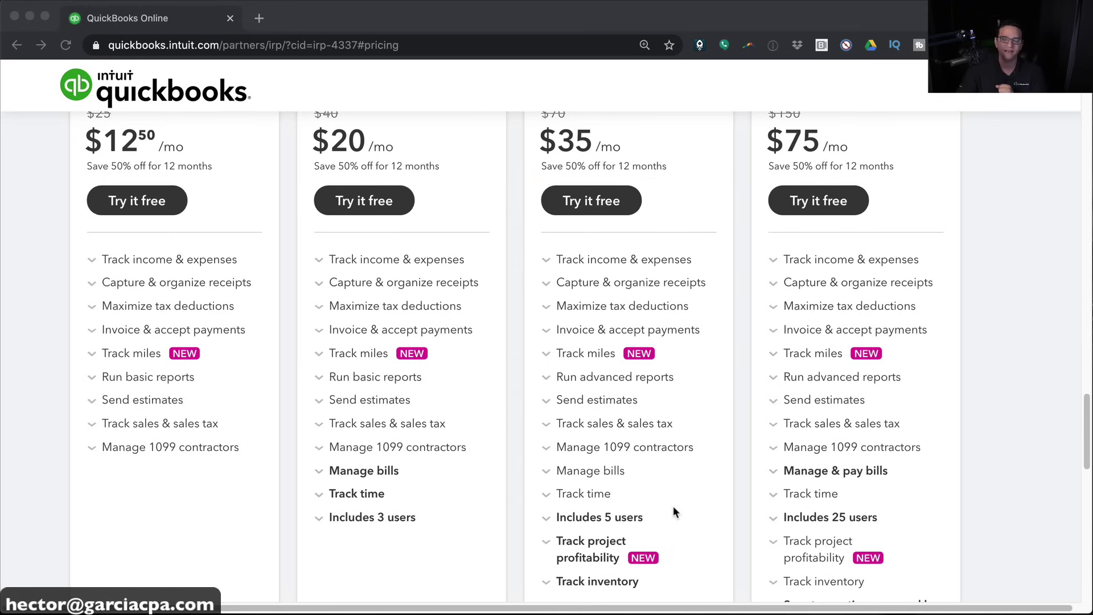
scroll(611, 473, "up", 1)
scroll(609, 473, "up", 3)
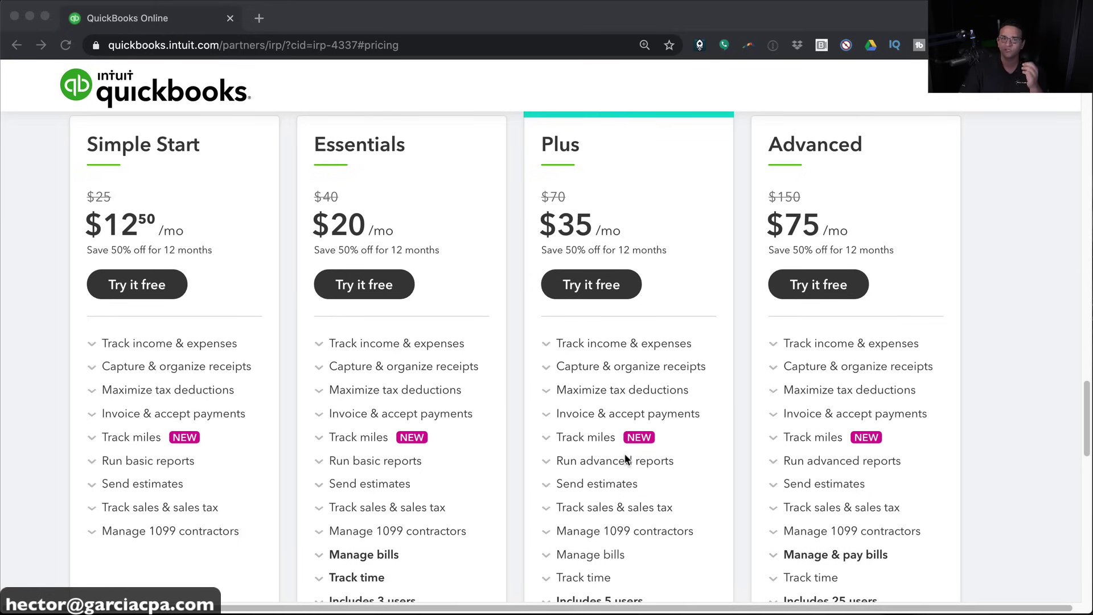
scroll(1001, 465, "down", 3)
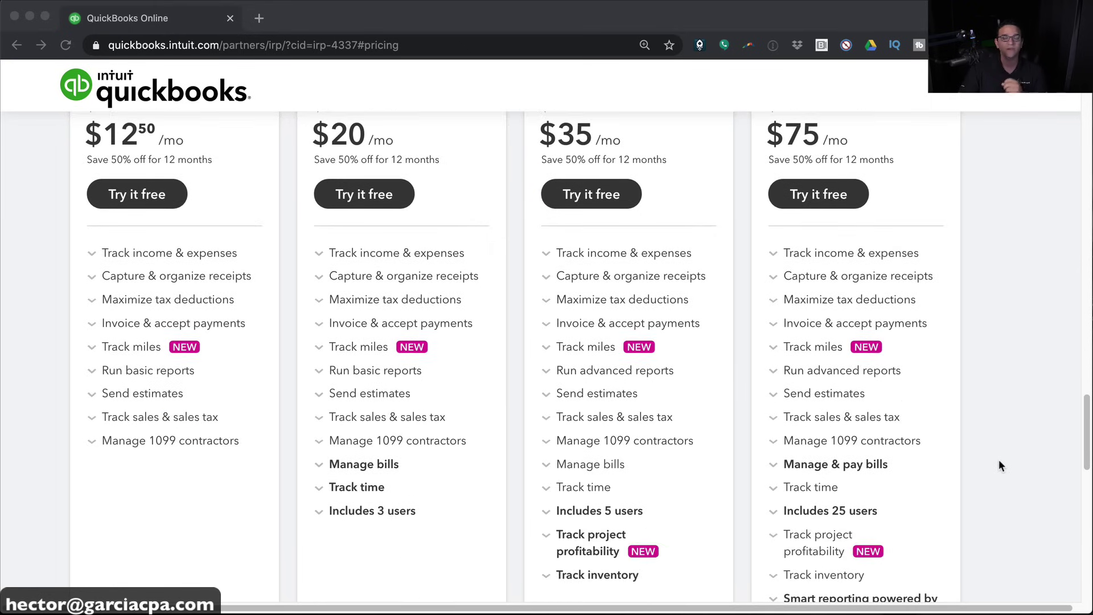
scroll(1000, 465, "down", 4)
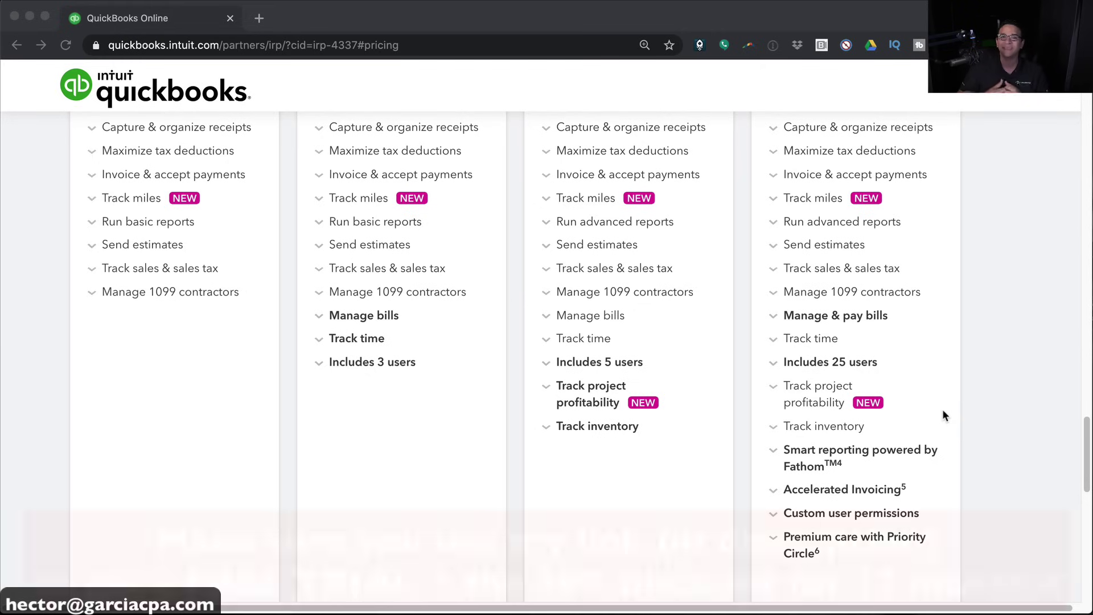
scroll(942, 413, "up", 6)
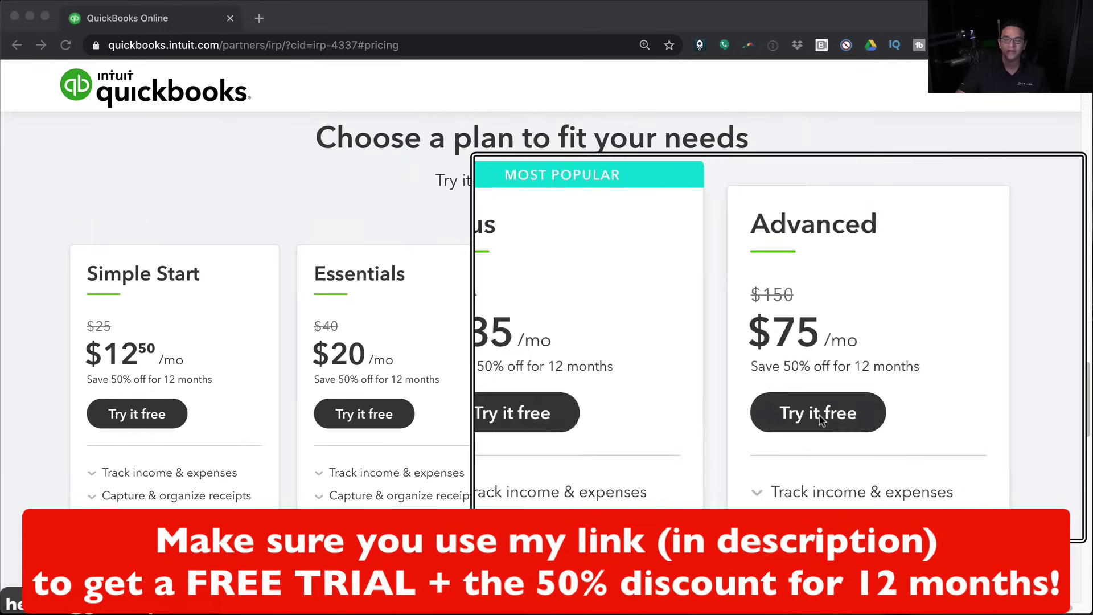
left_click(818, 416)
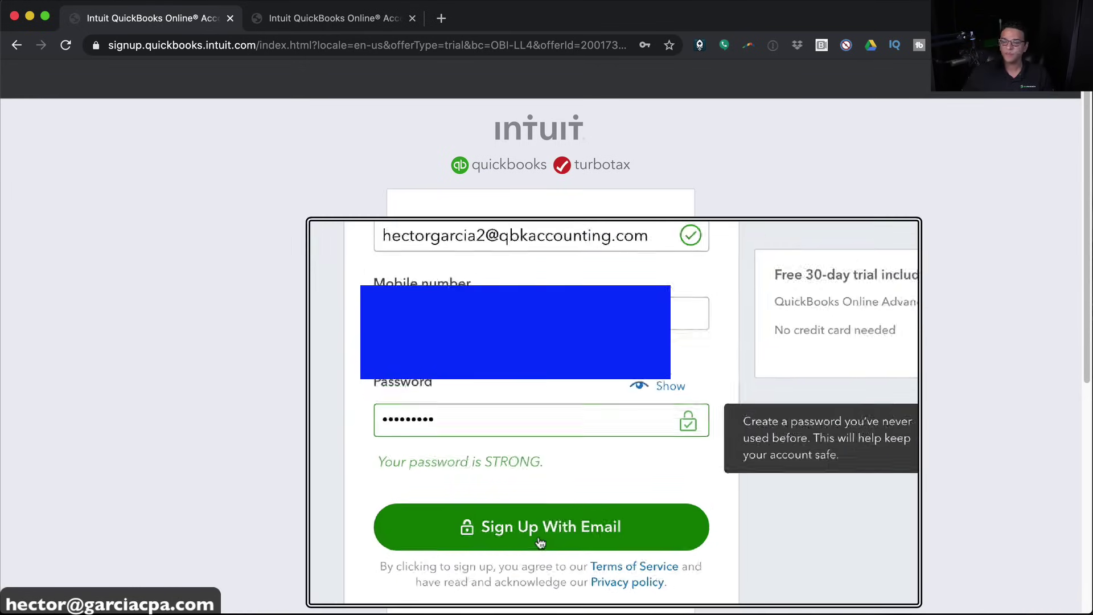
left_click(540, 535)
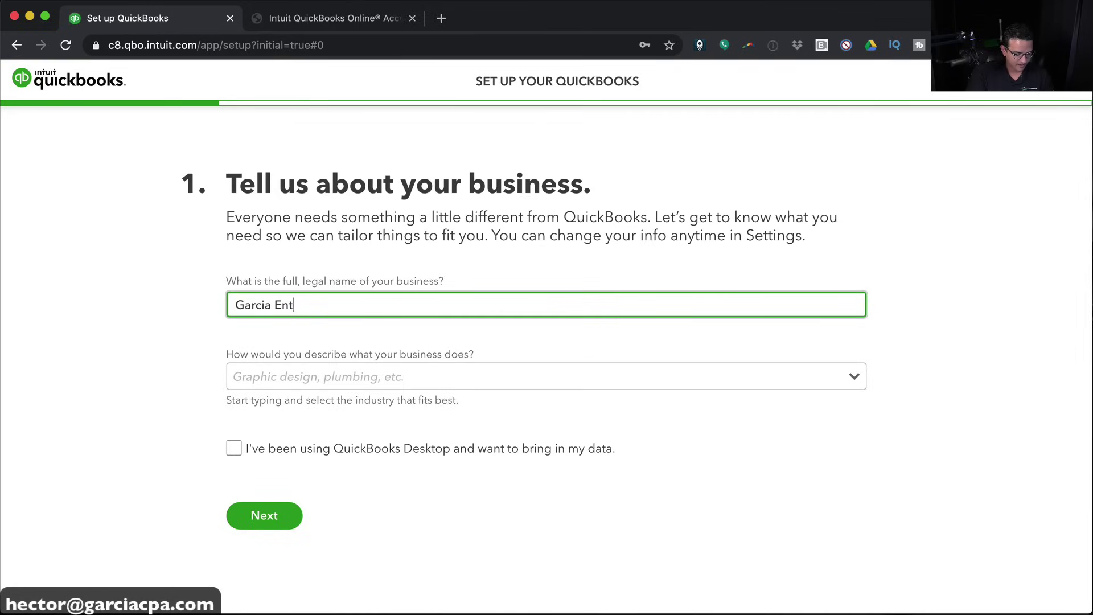
Describe the business with 'accounting' and choose the Other accounting services industry
left_click(341, 379)
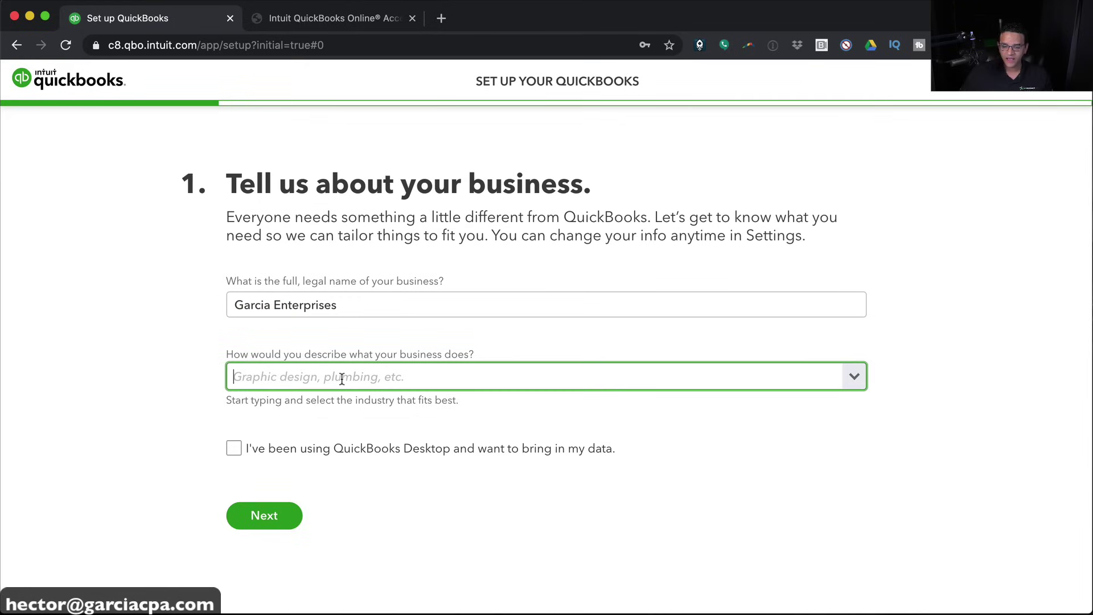
type("accounting")
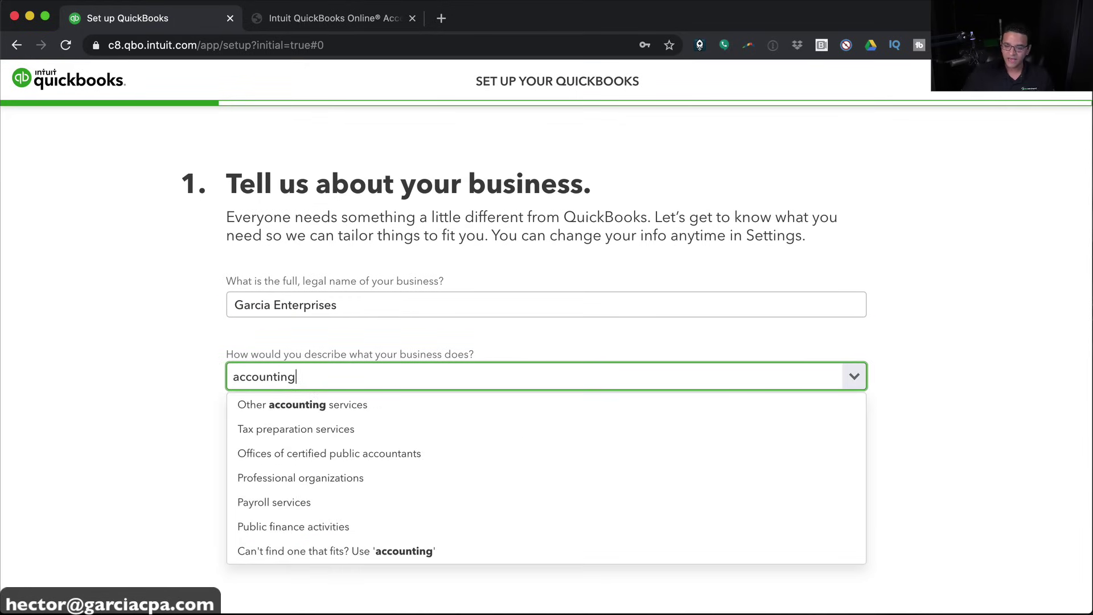
left_click(298, 405)
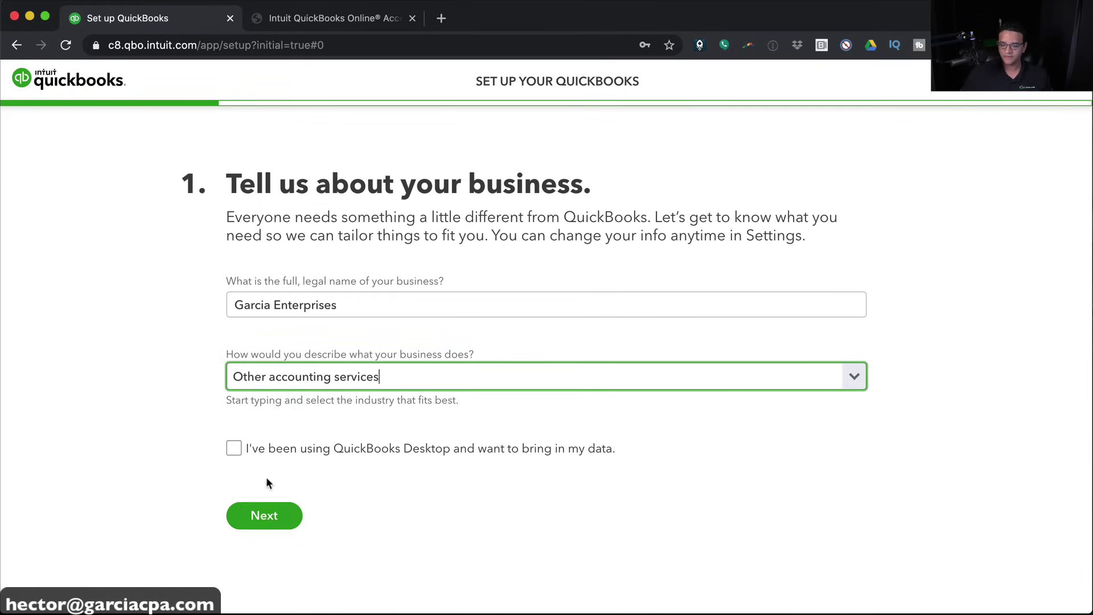
left_click(261, 516)
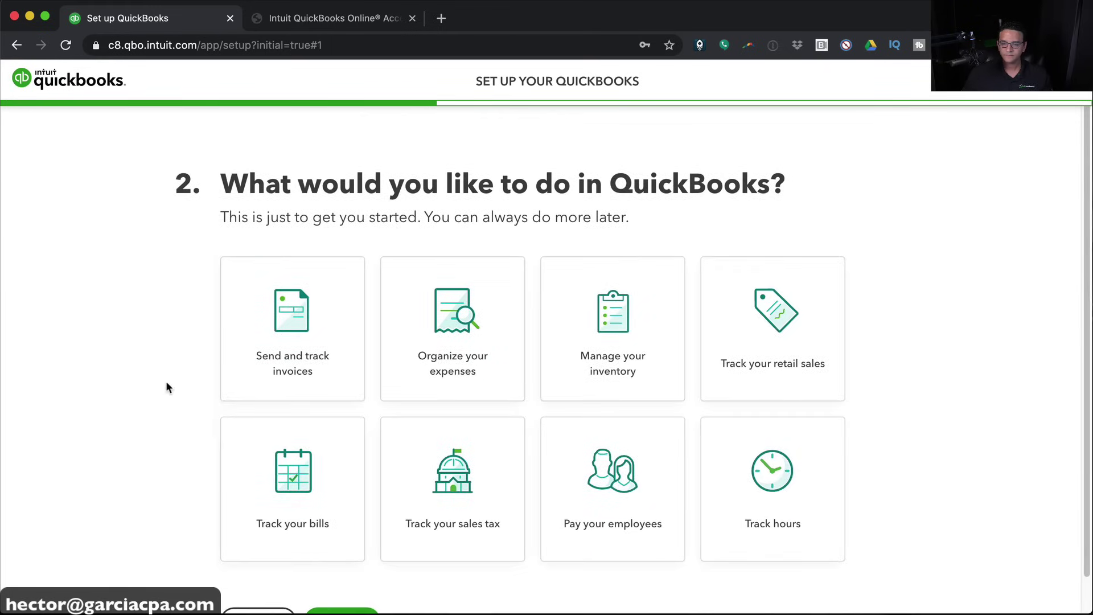
Skip the starting tasks and answer that the business has no employees
scroll(167, 387, "down", 1)
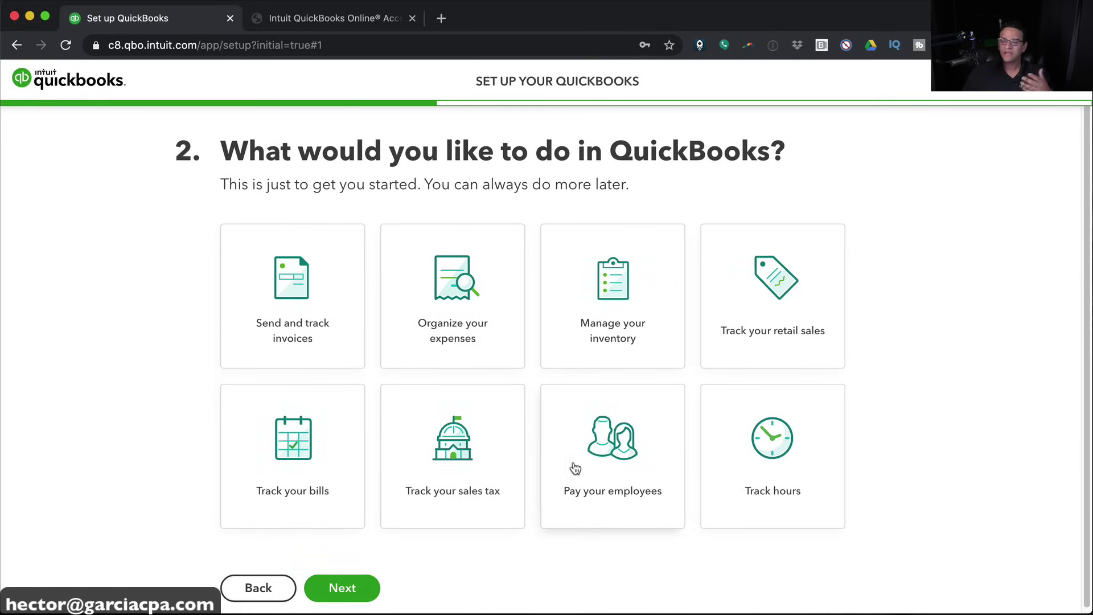
left_click(367, 579)
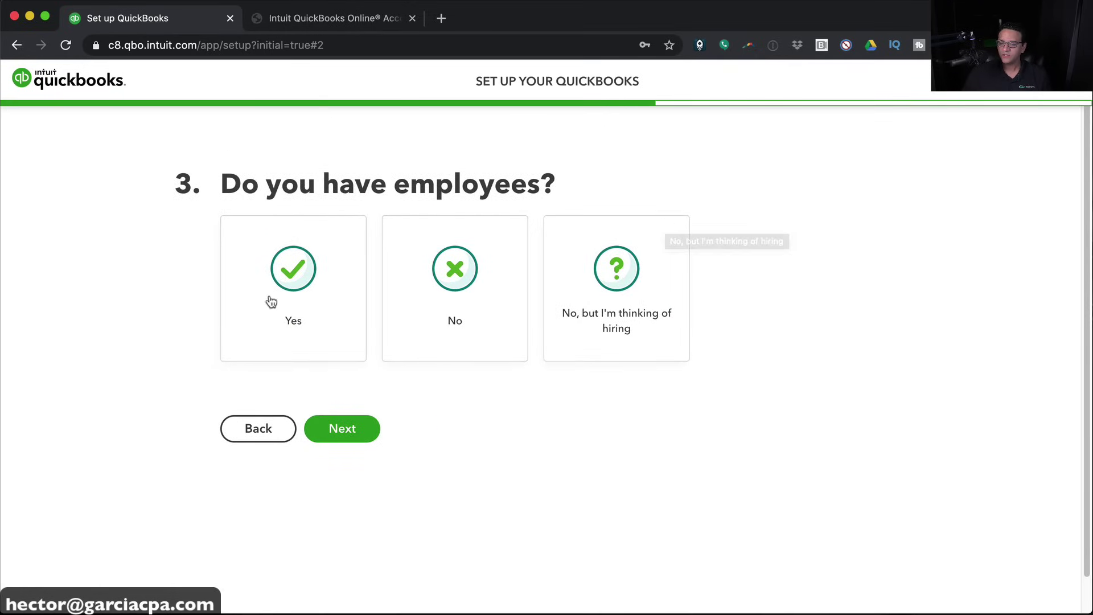
left_click(461, 268)
left_click(345, 424)
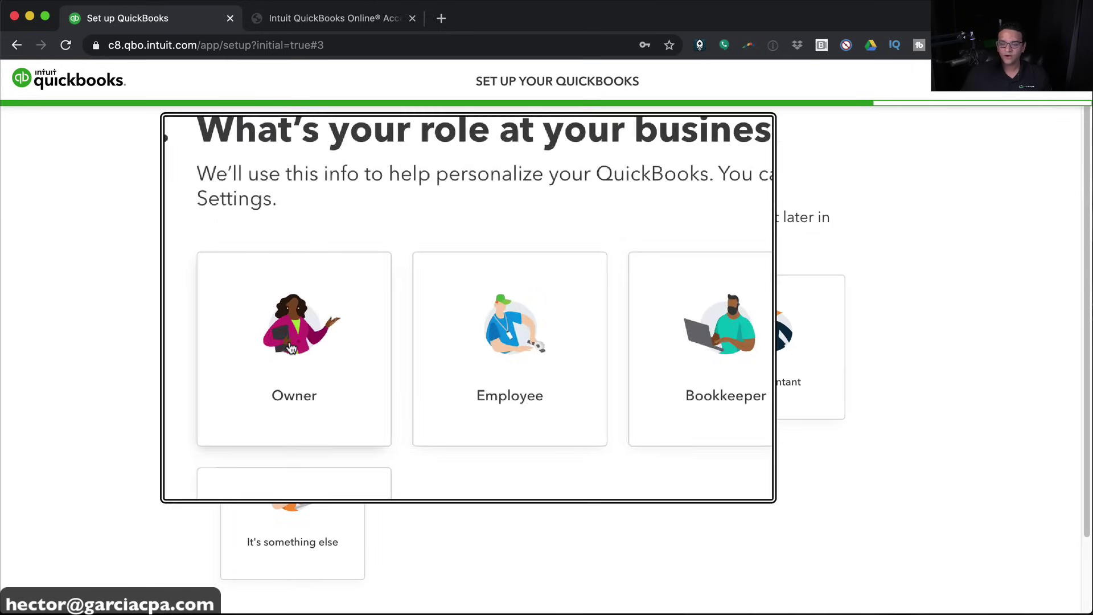
Answer that the user is the Owner and does the books without an accountant
left_click(291, 347)
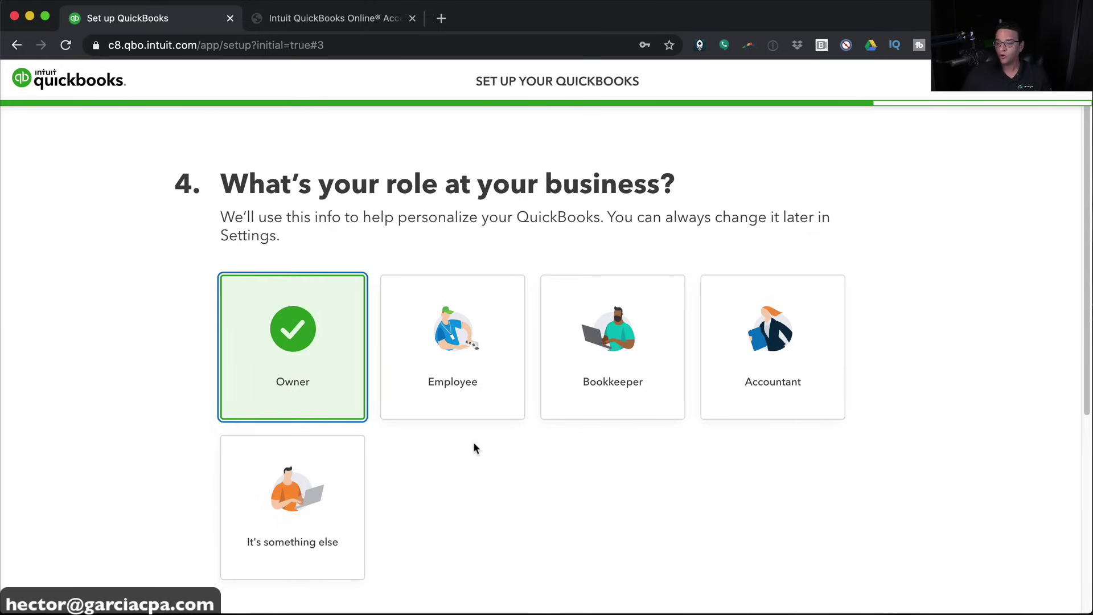
left_click(430, 449)
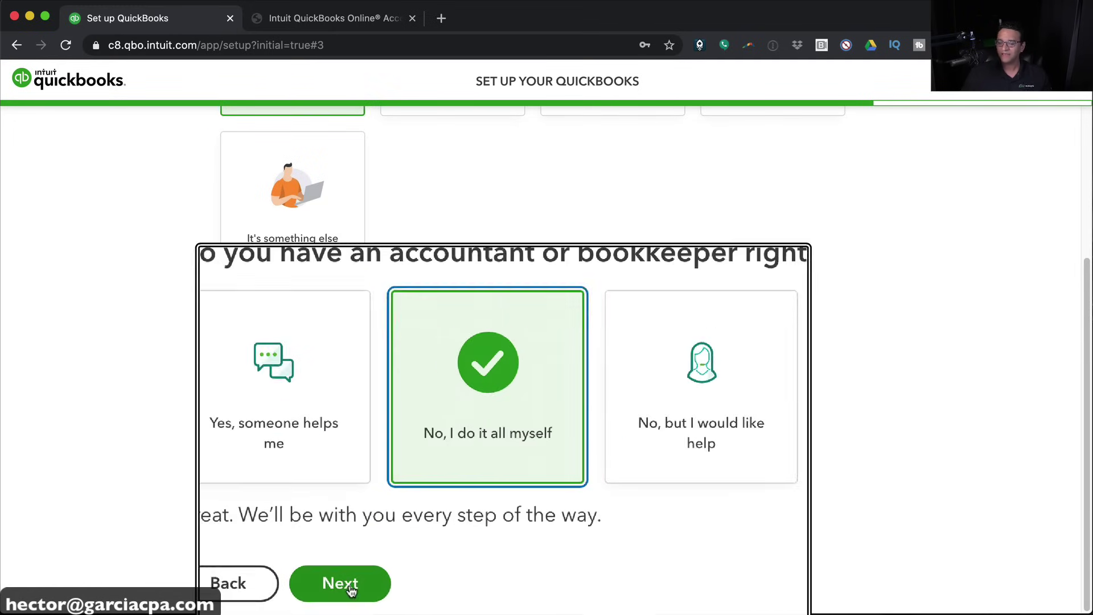
left_click(351, 588)
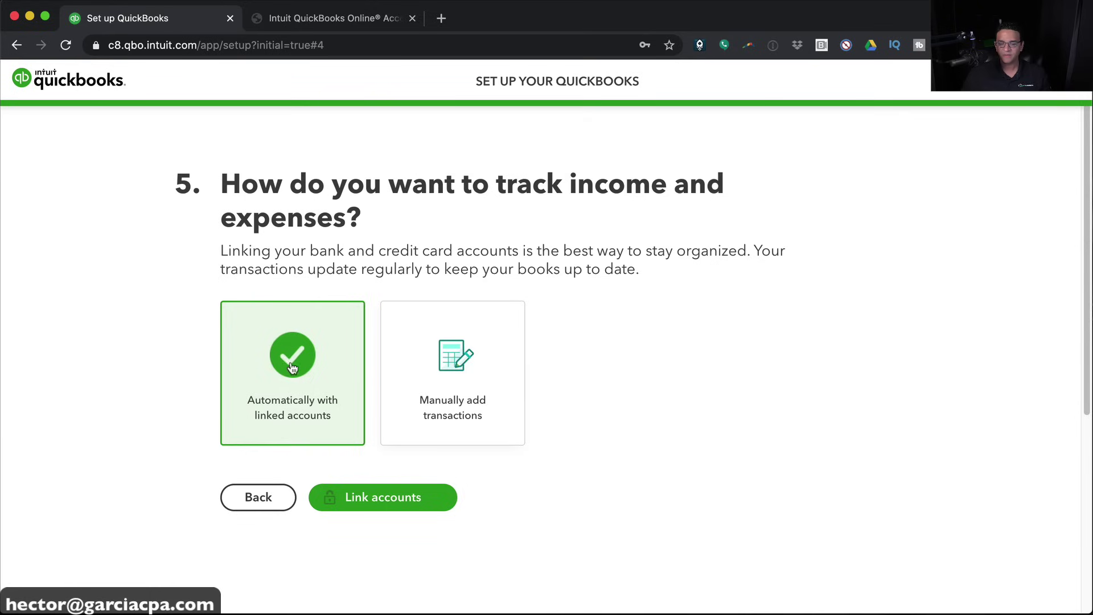
Choose to add income and expense transactions manually and finish setup
left_click(308, 369)
left_click(452, 370)
left_click(354, 550)
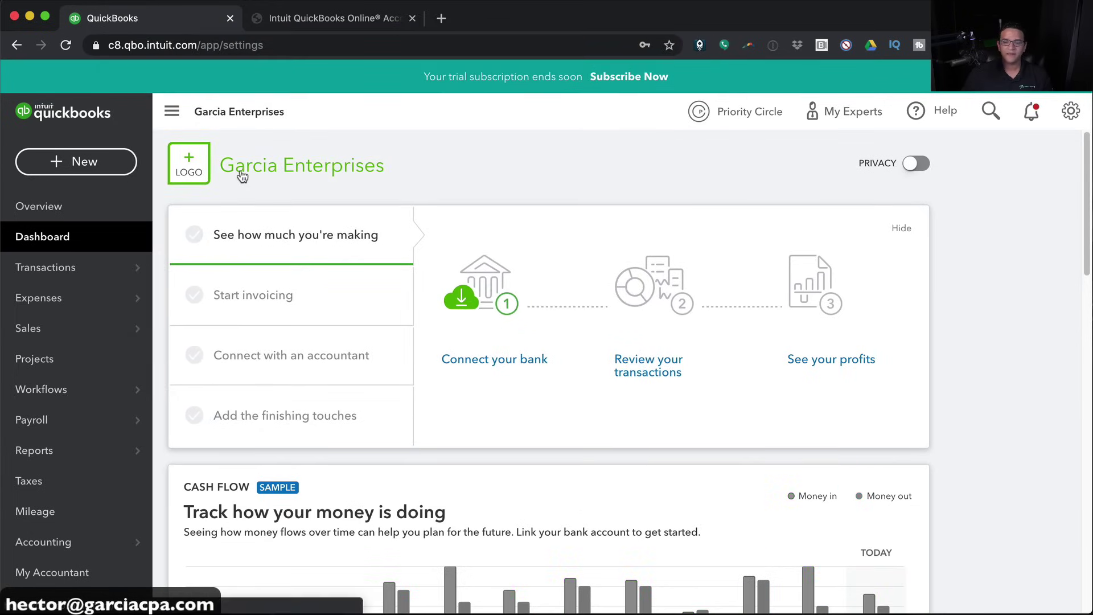
In Account and Settings, upload a company logo from a file and save it
left_click(242, 177)
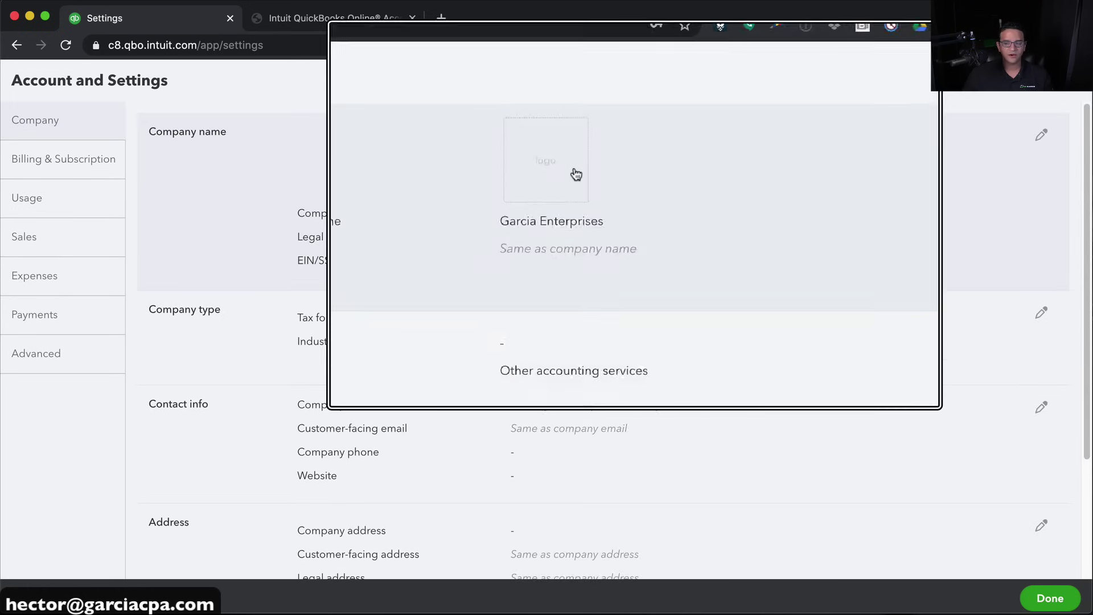
left_click(570, 174)
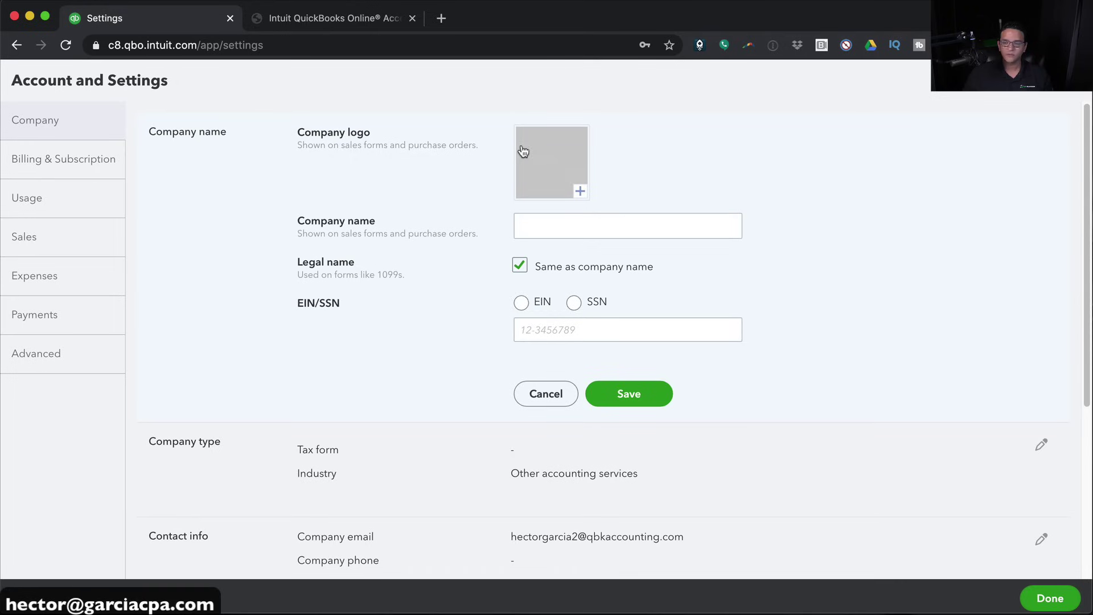
left_click(579, 192)
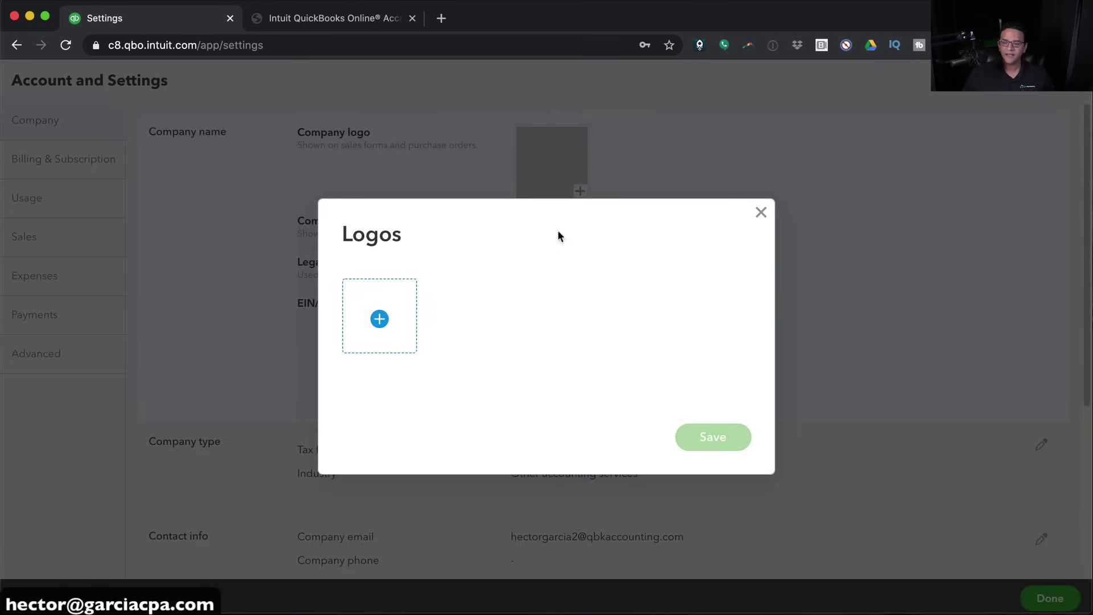
left_click(392, 309)
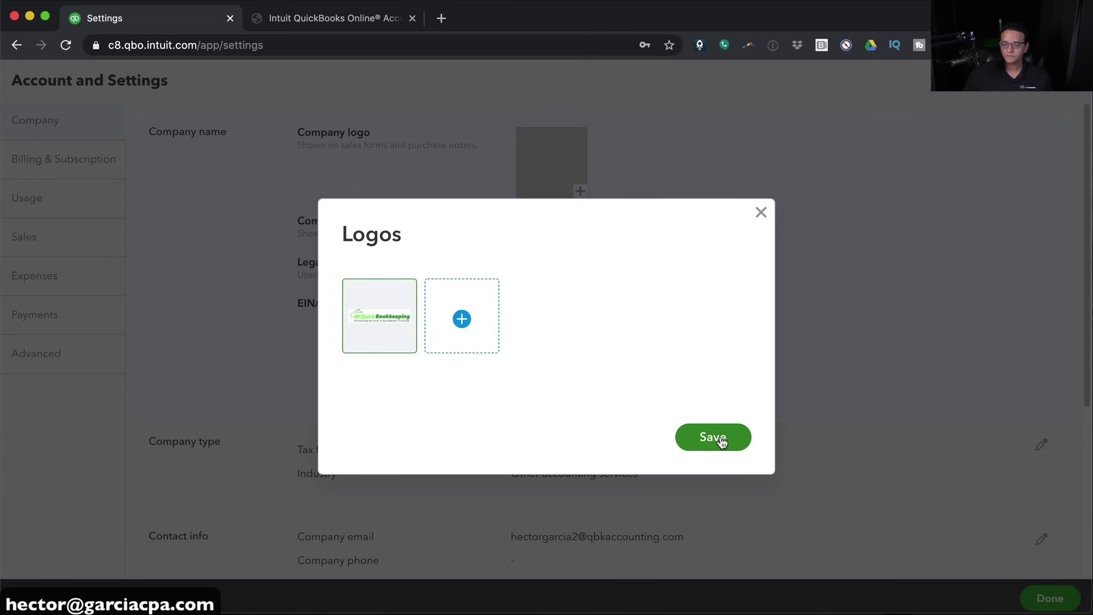
left_click(720, 440)
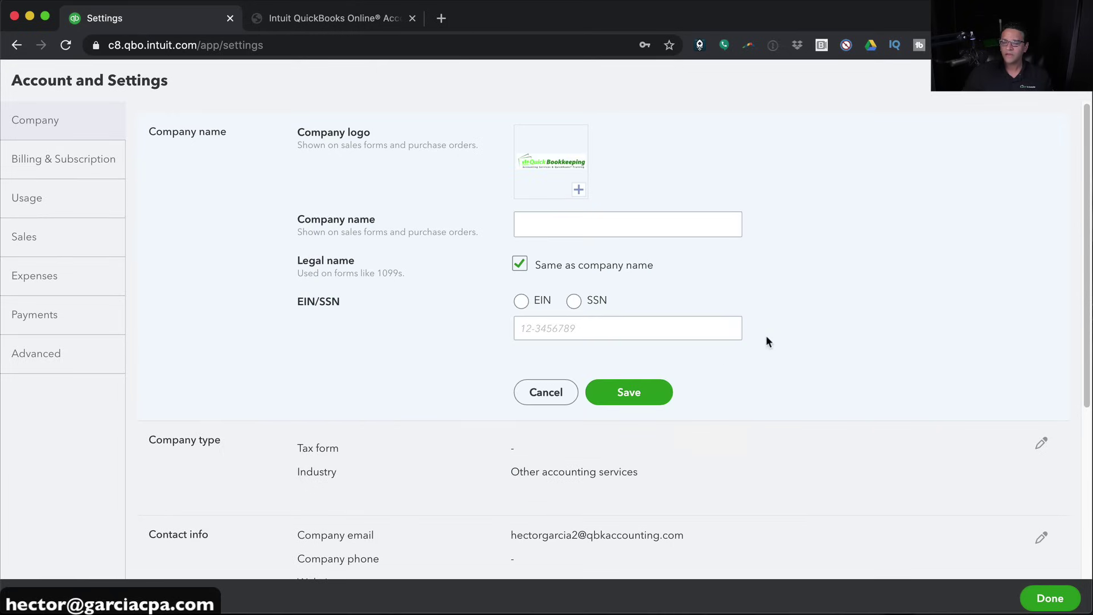
Start entering the company name, typing 'Gar'
left_click(562, 228)
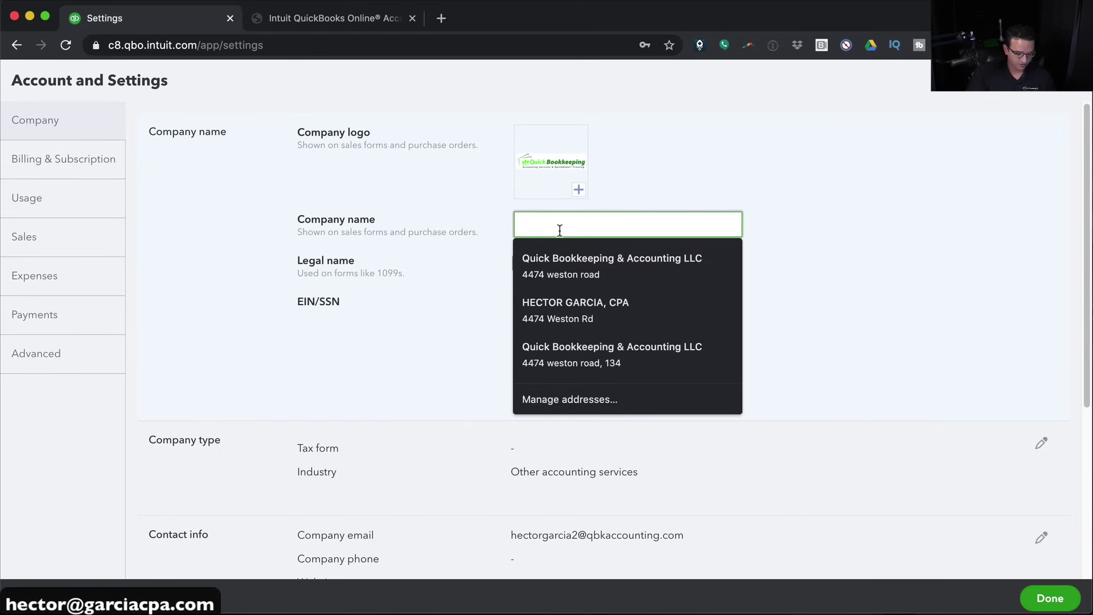
type("Garcia Enterprise Corp")
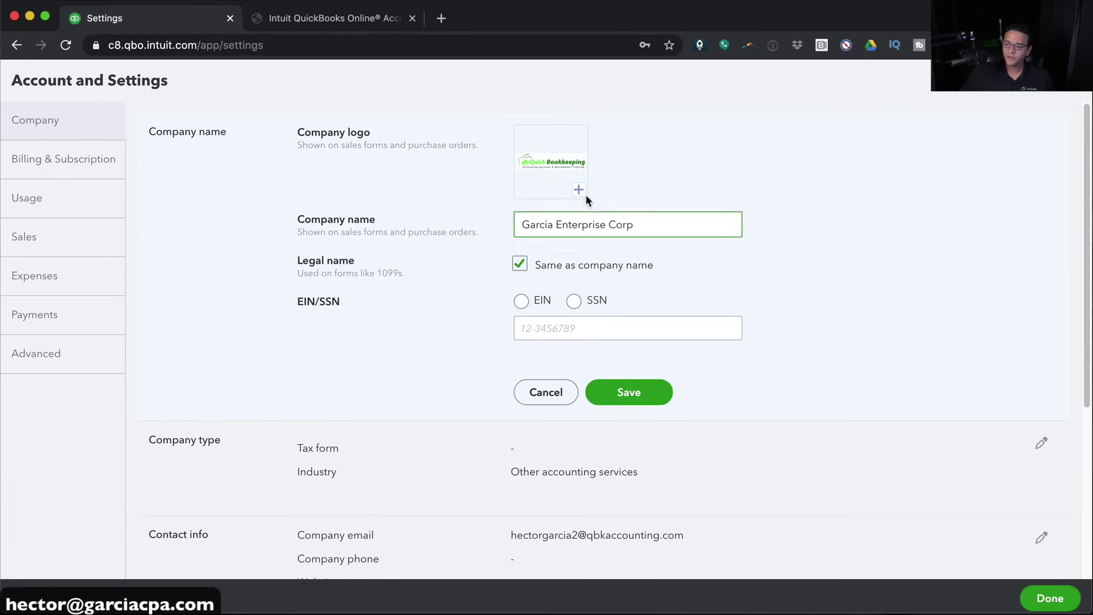
scroll(823, 341, "down", 3)
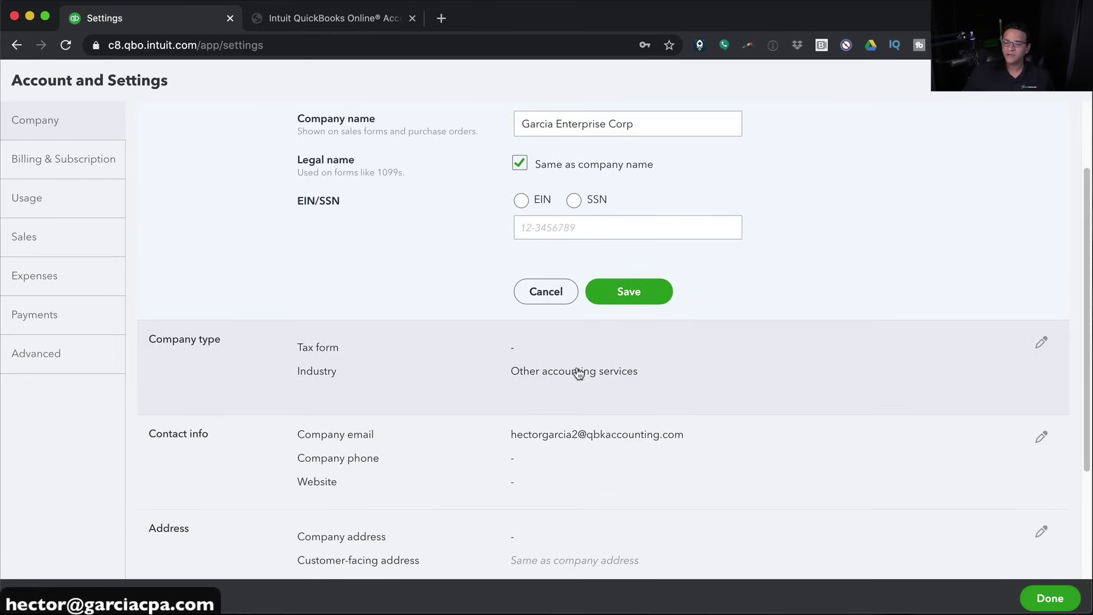
Set the company type to Corporation (Form 1120) with its industry, save, and close settings
left_click(579, 374)
left_click(691, 376)
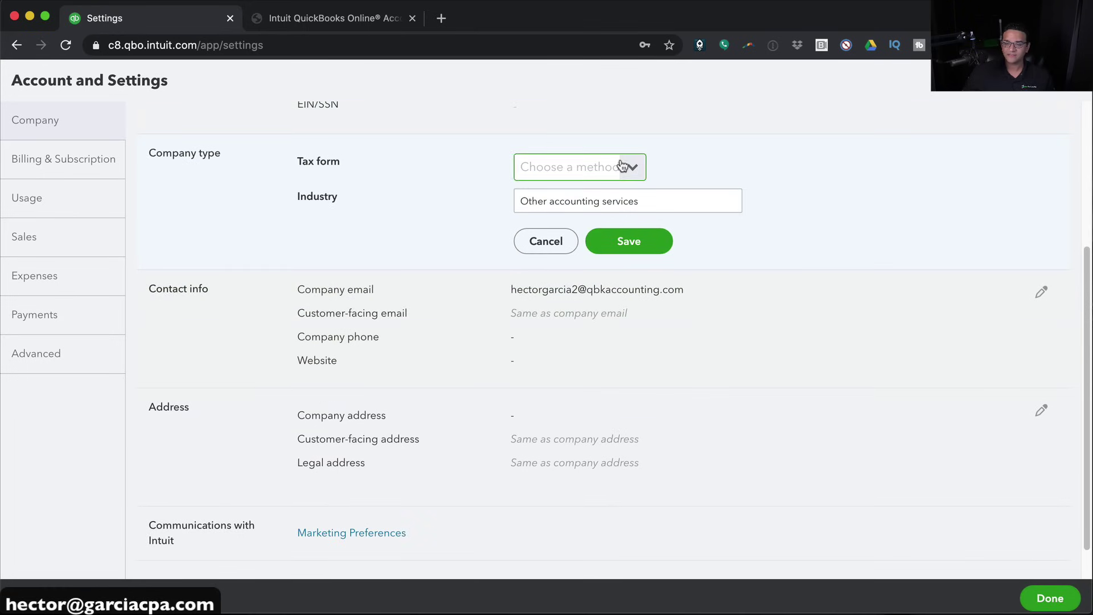
left_click(627, 166)
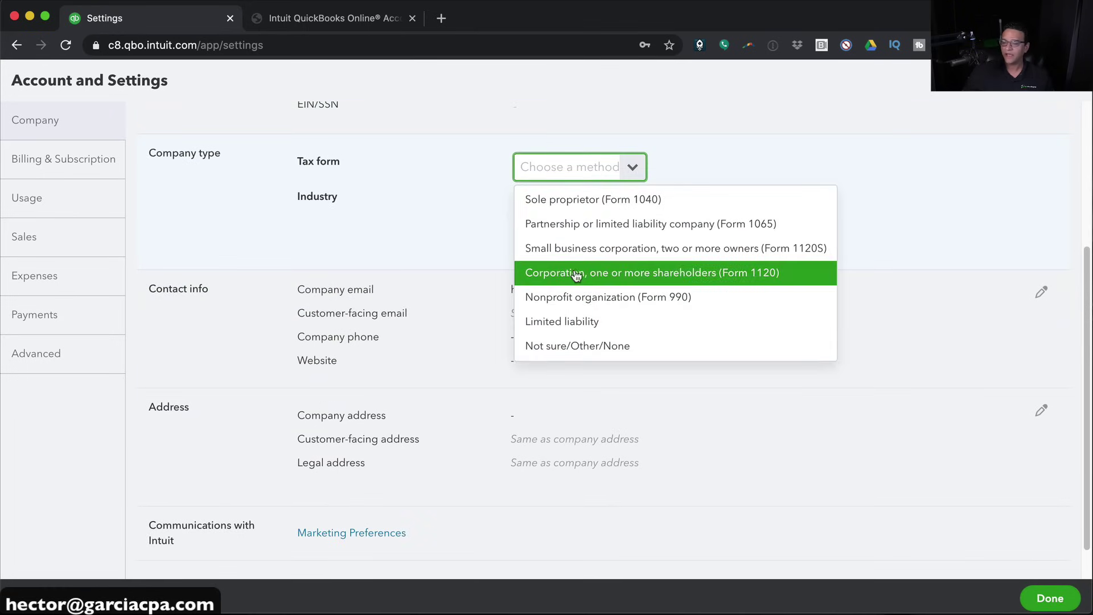
left_click(576, 274)
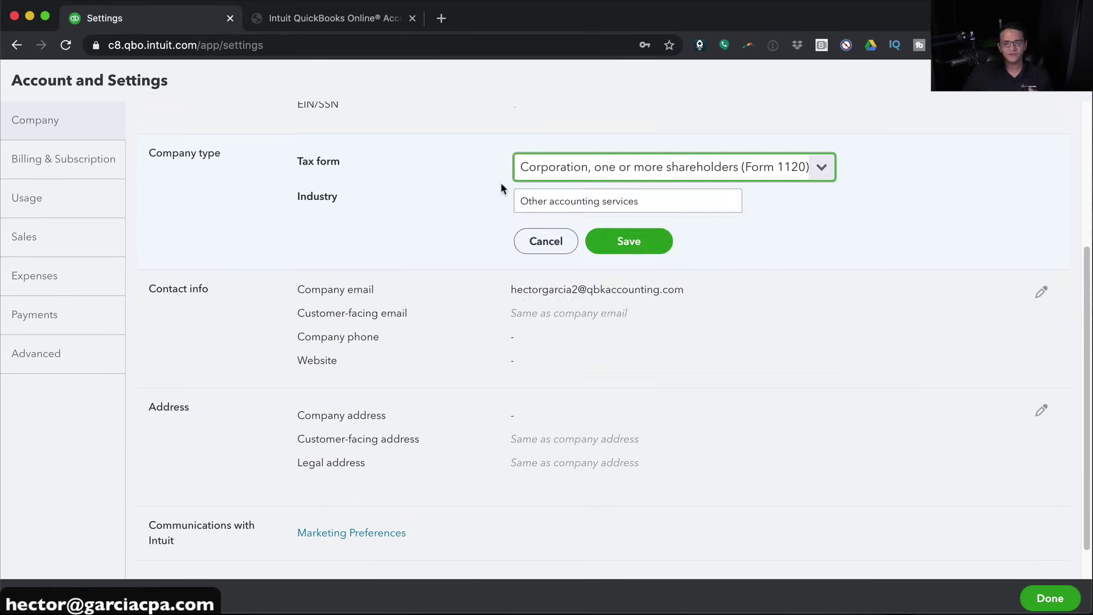
left_click(650, 196)
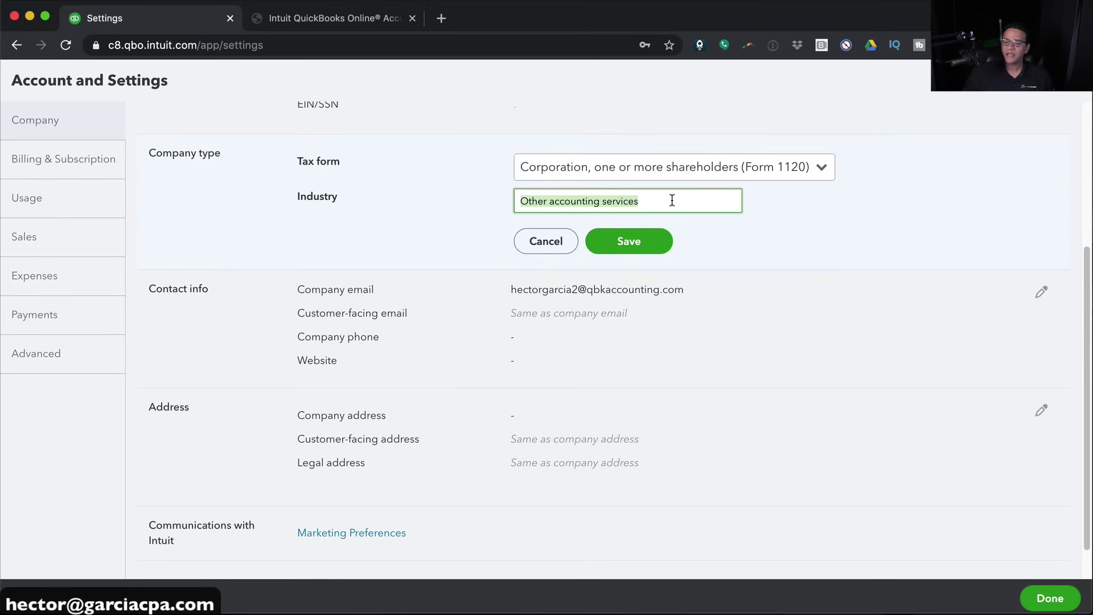
scroll(477, 215, "up", 3)
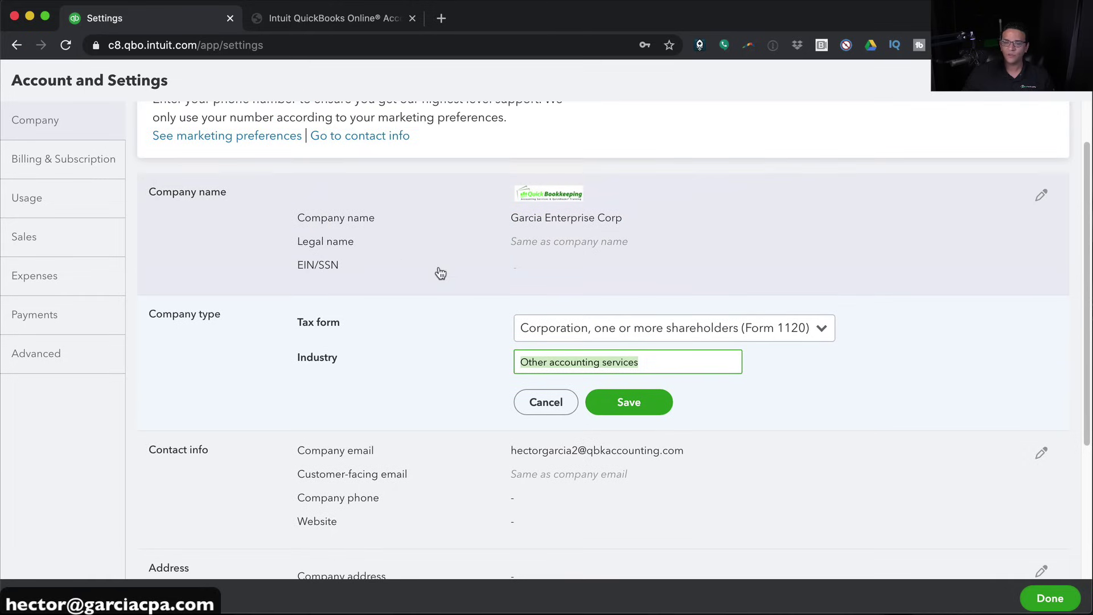
scroll(456, 292, "down", 5)
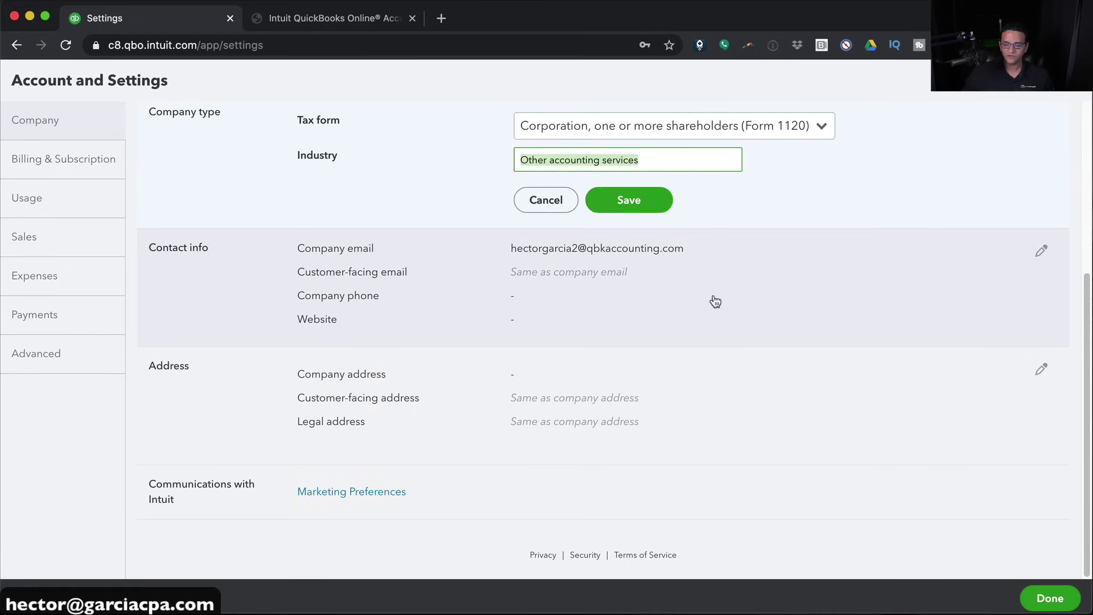
left_click(628, 199)
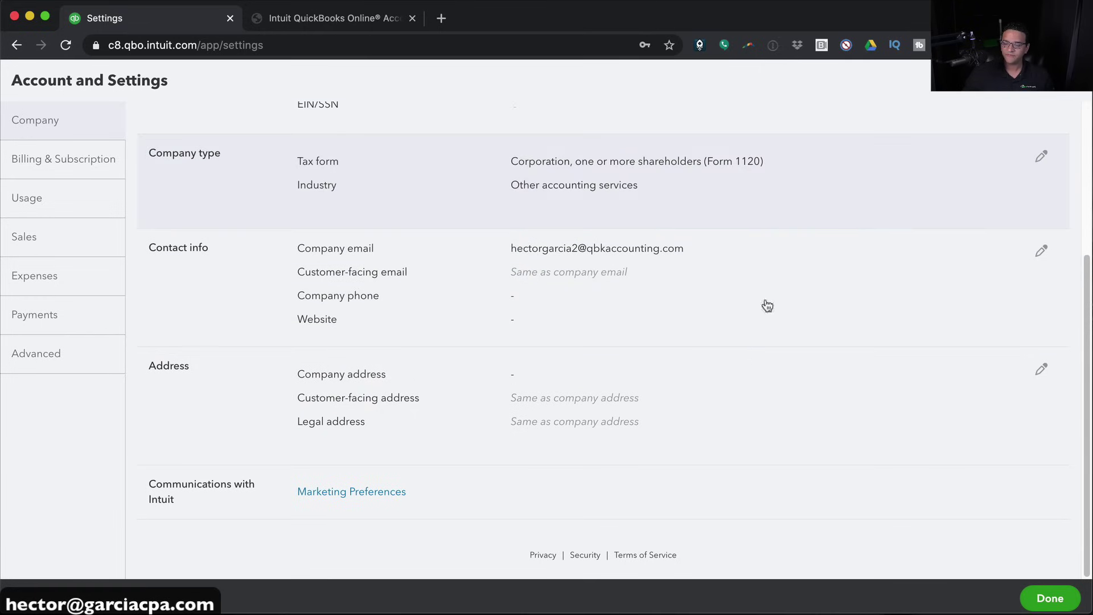
left_click(1042, 597)
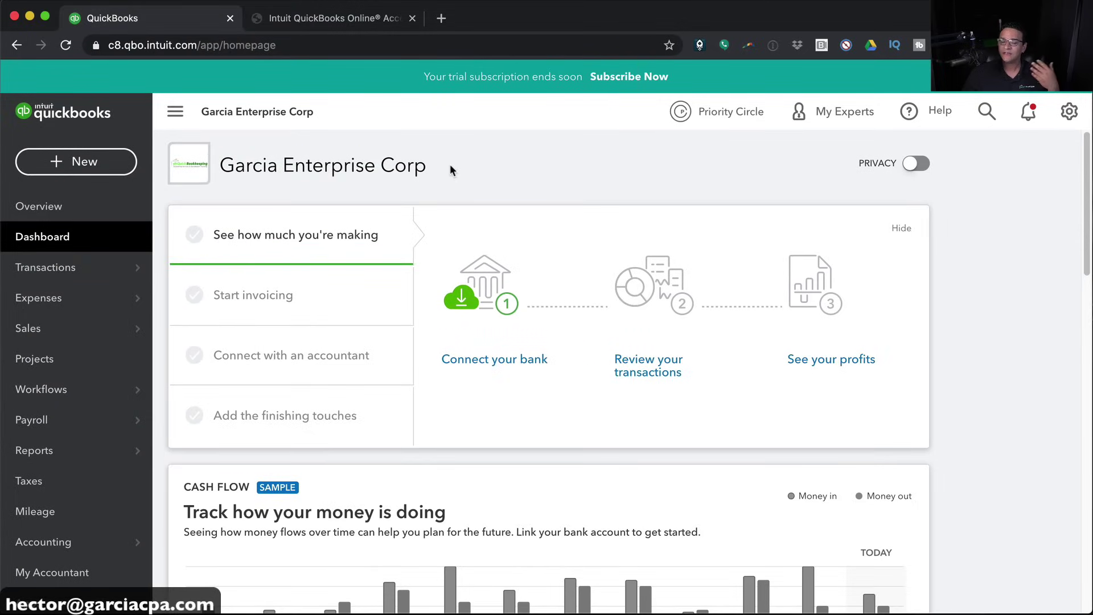
mouse_move(51, 267)
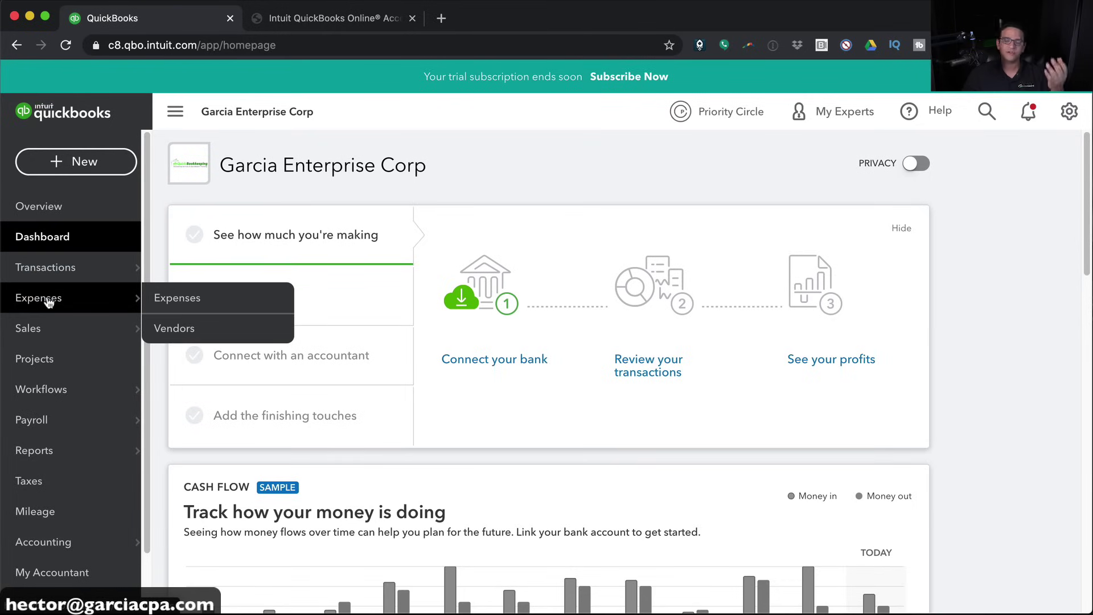
mouse_move(43, 330)
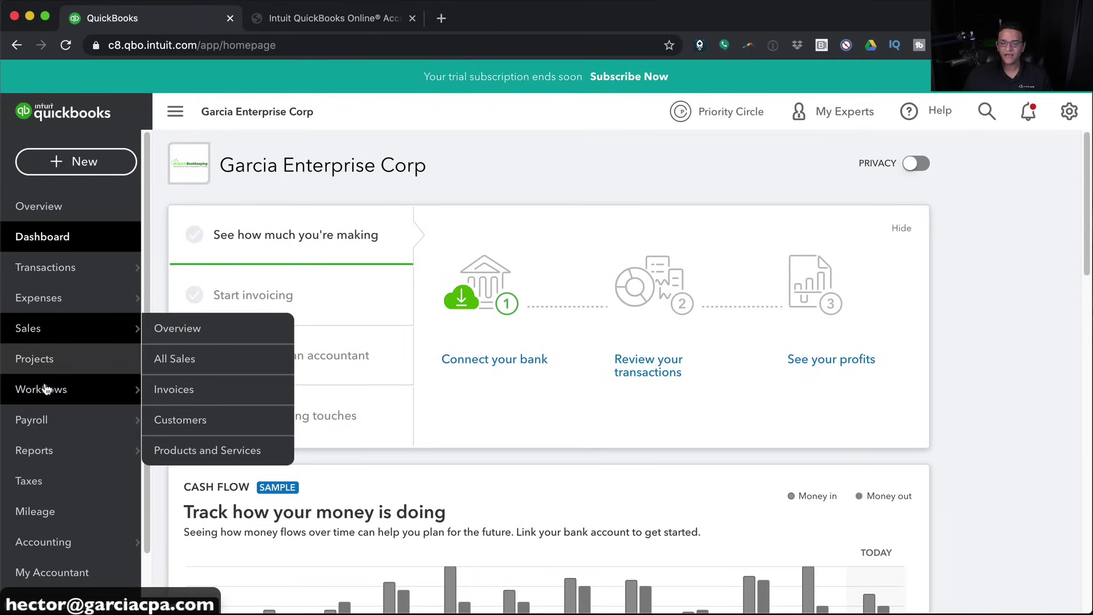
mouse_move(50, 393)
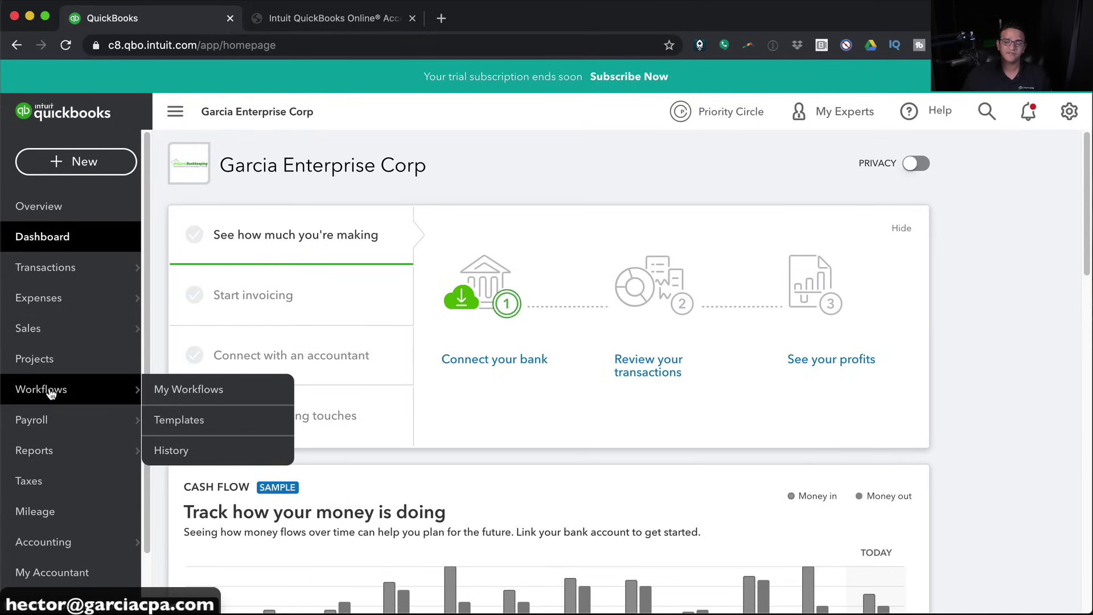
mouse_move(34, 428)
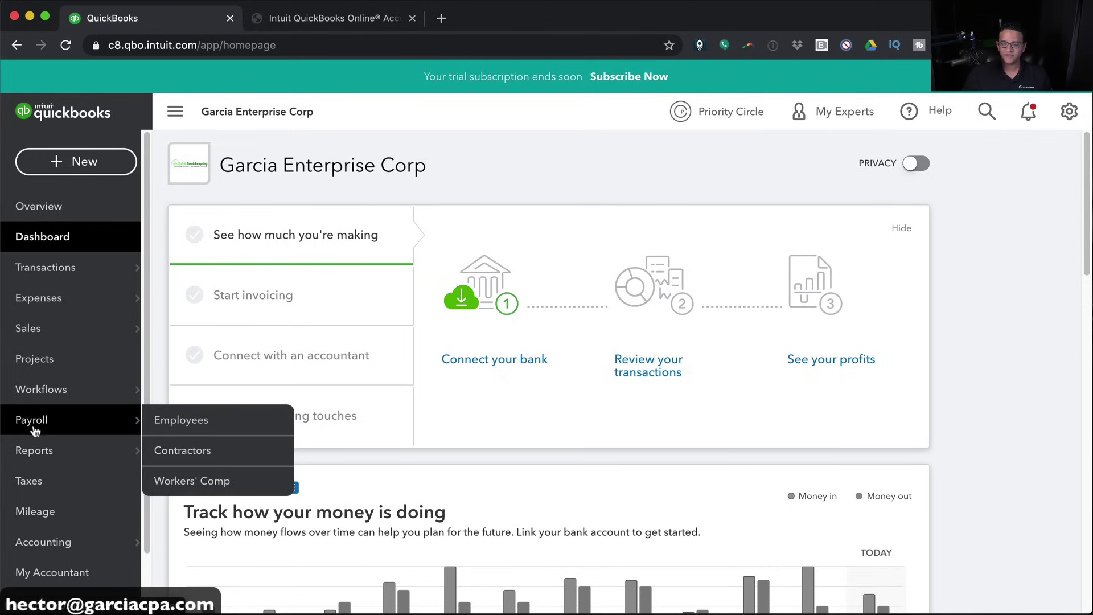
mouse_move(50, 462)
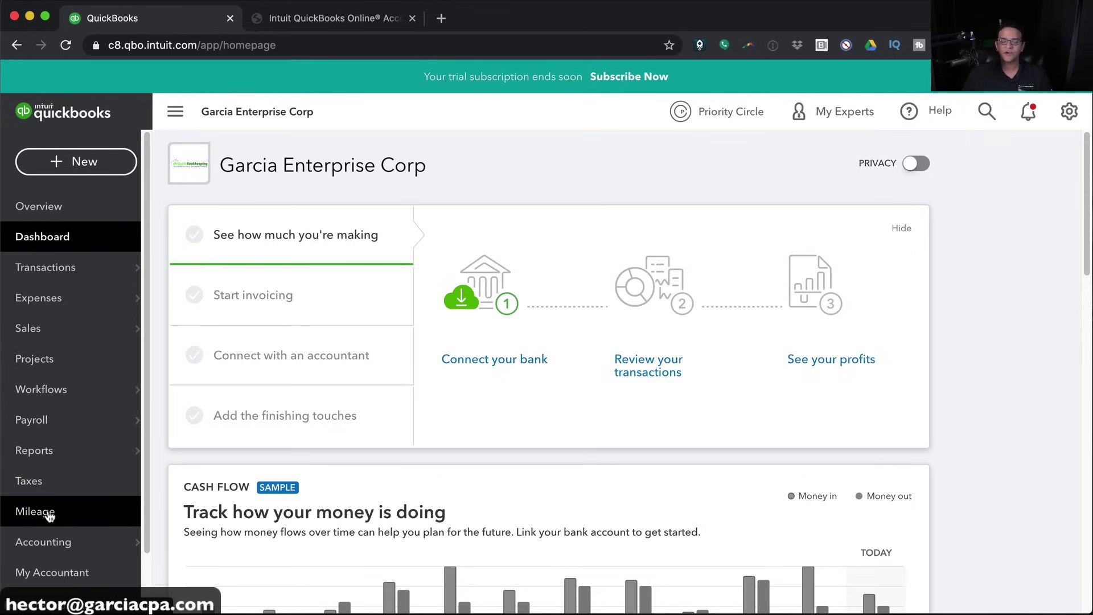
mouse_move(48, 545)
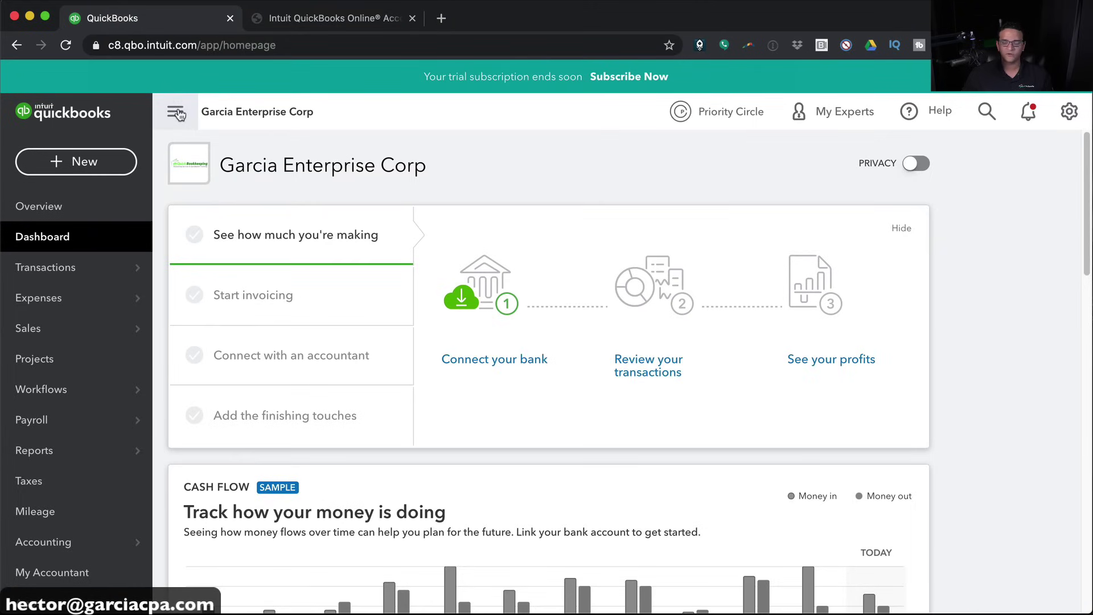
left_click(175, 114)
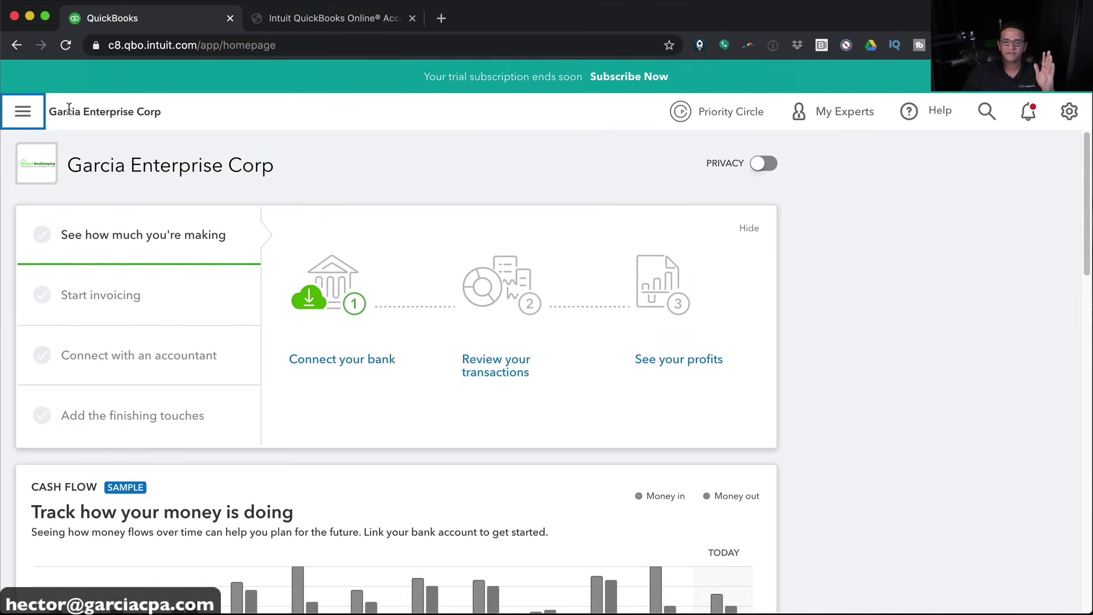
left_click(28, 115)
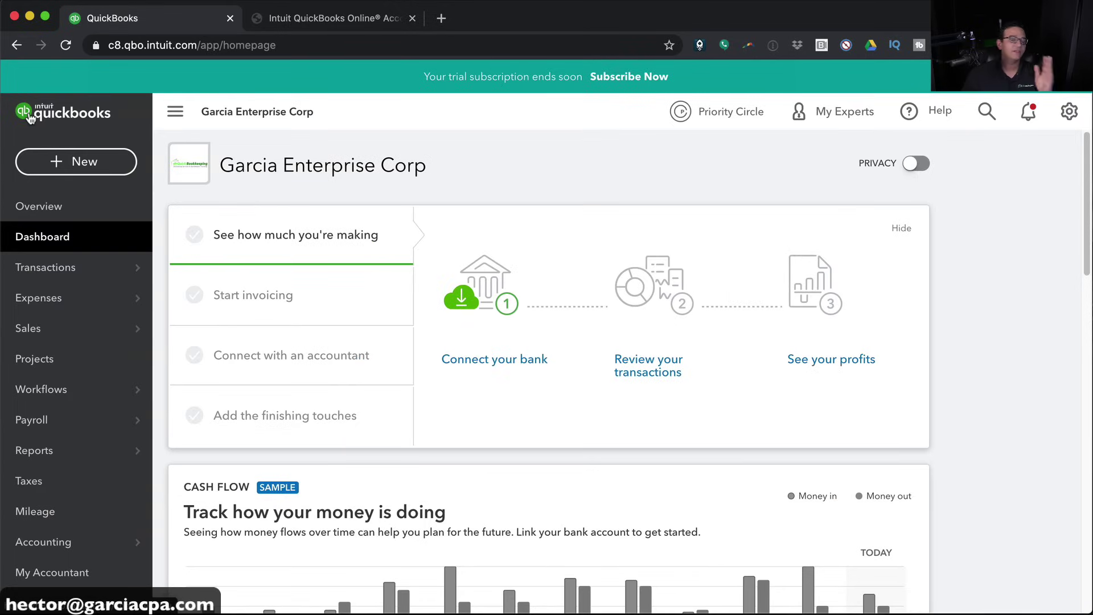
left_click(170, 112)
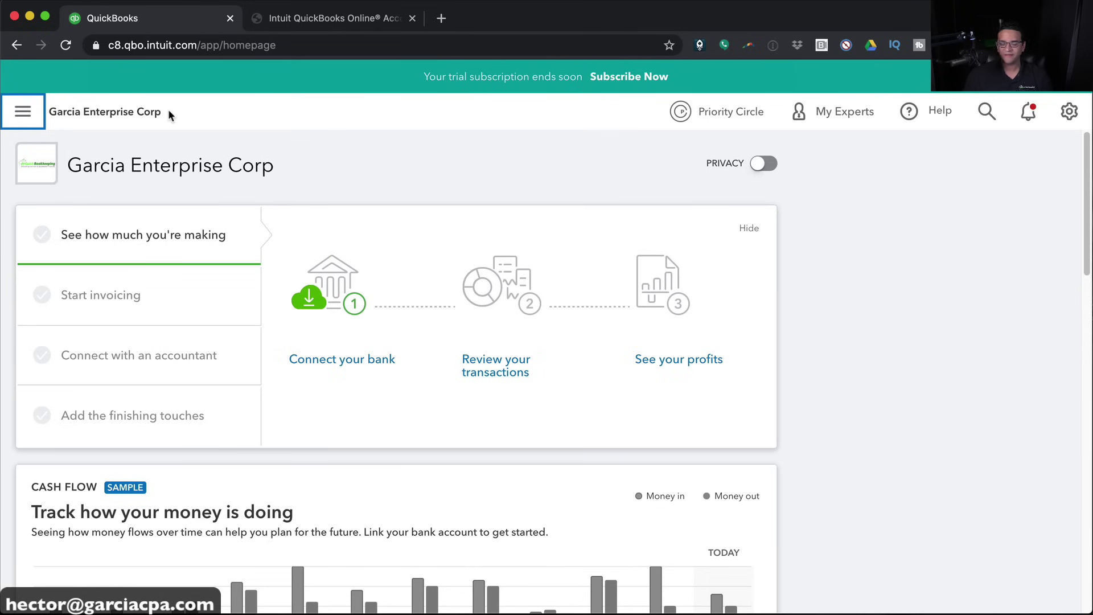
left_click(24, 113)
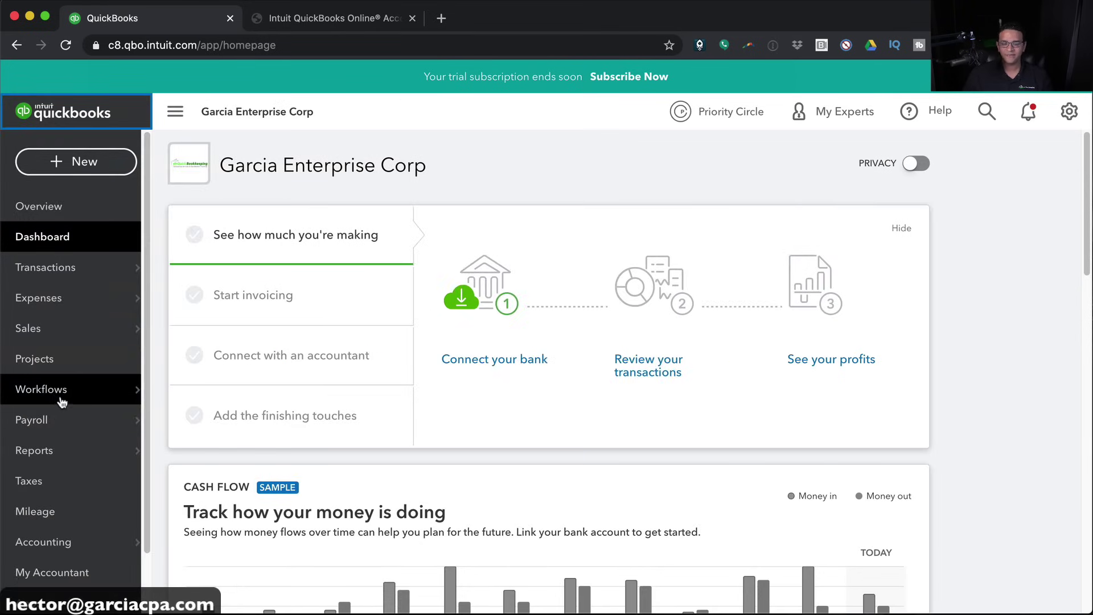
mouse_move(25, 395)
left_click(227, 424)
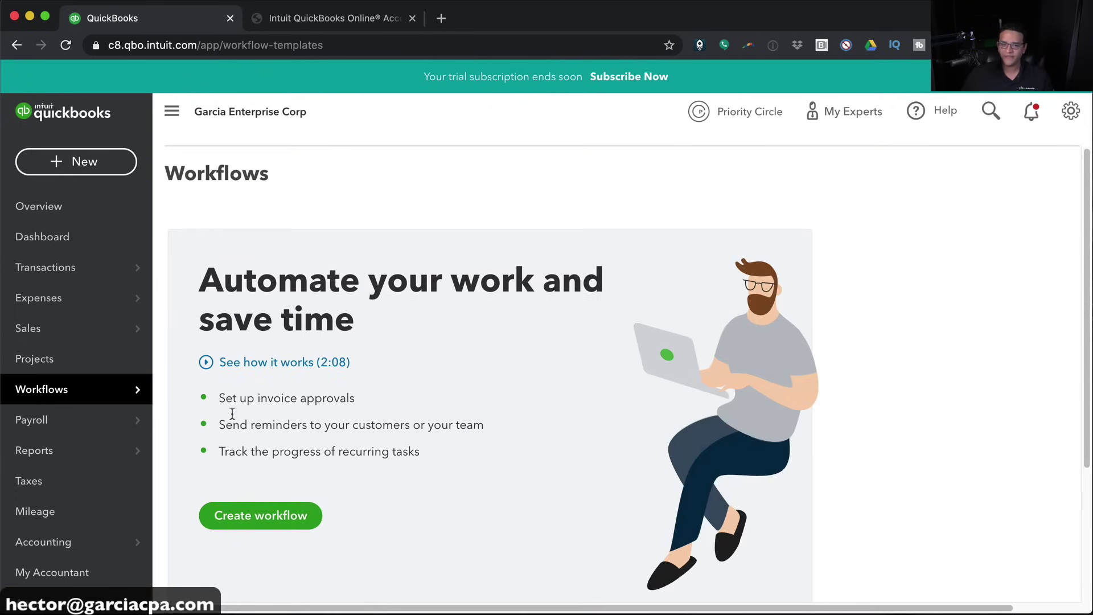
left_click(44, 115)
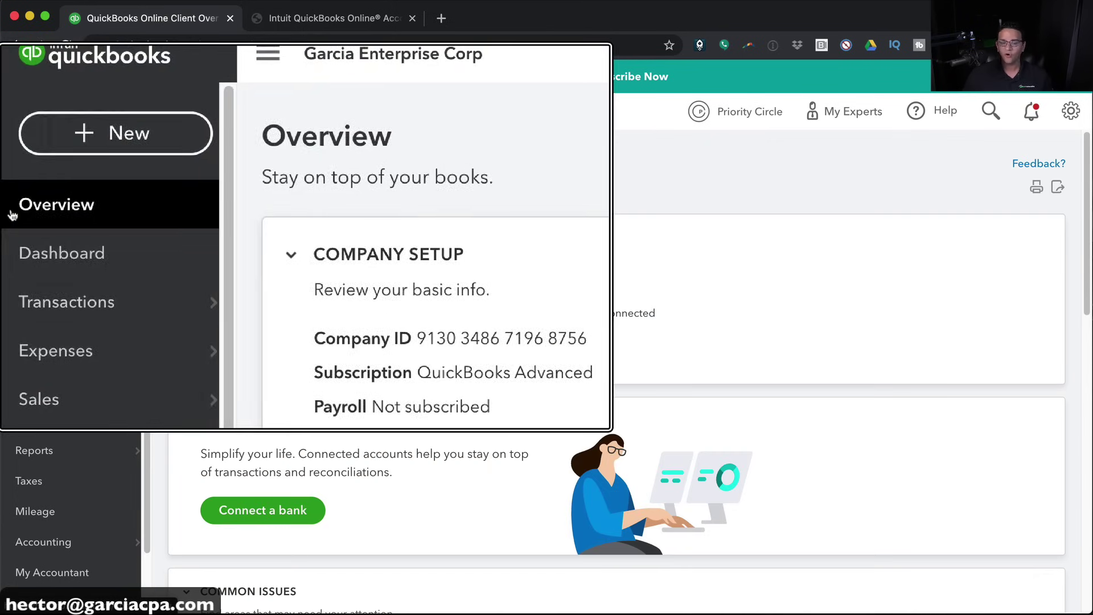
left_click(29, 239)
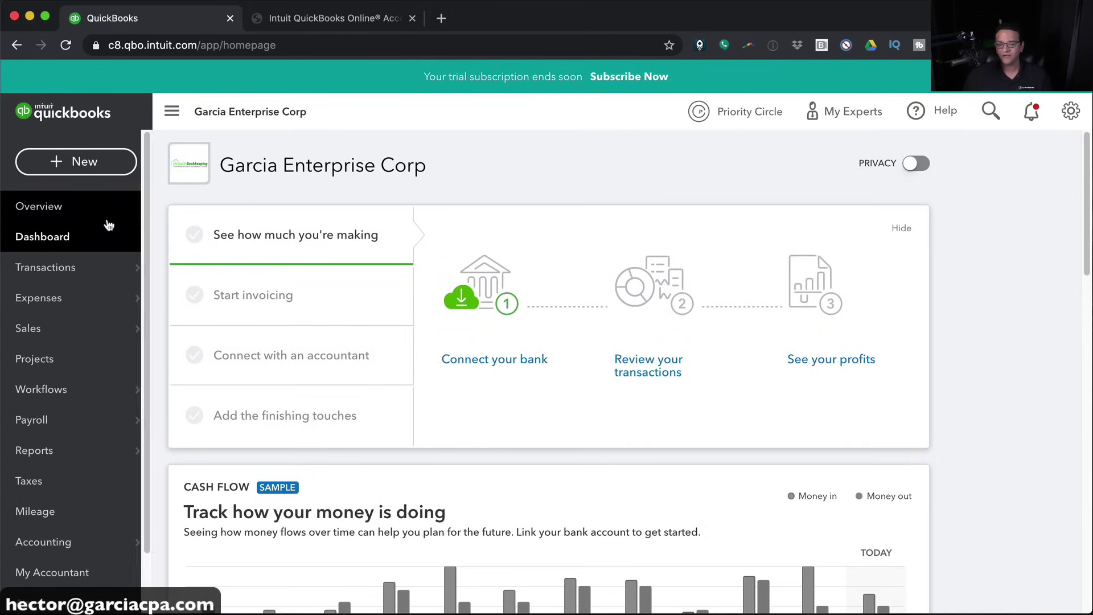
left_click(68, 212)
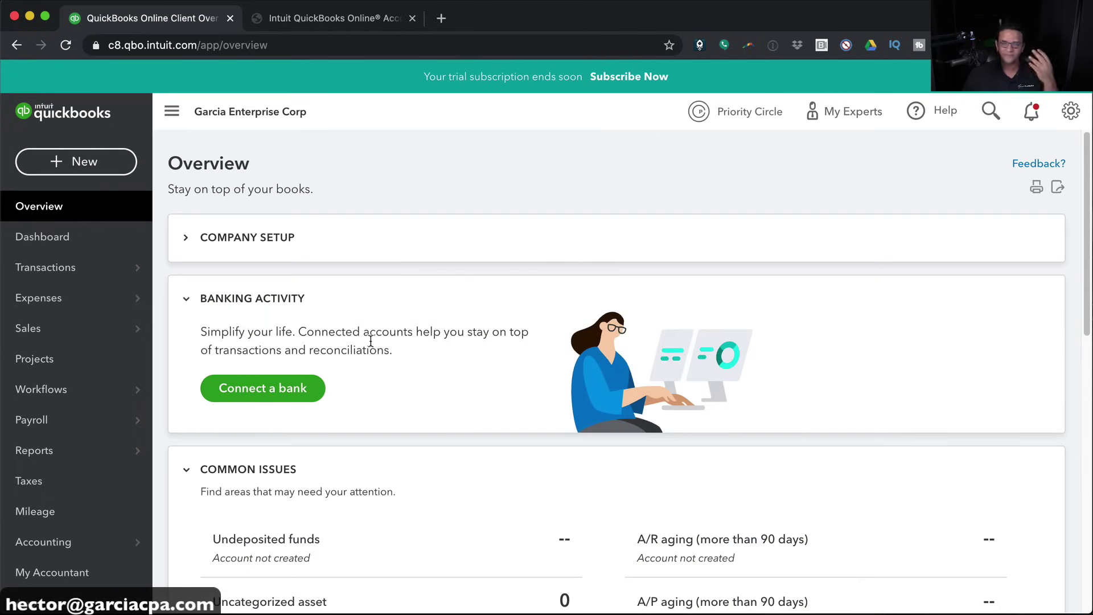
left_click(54, 241)
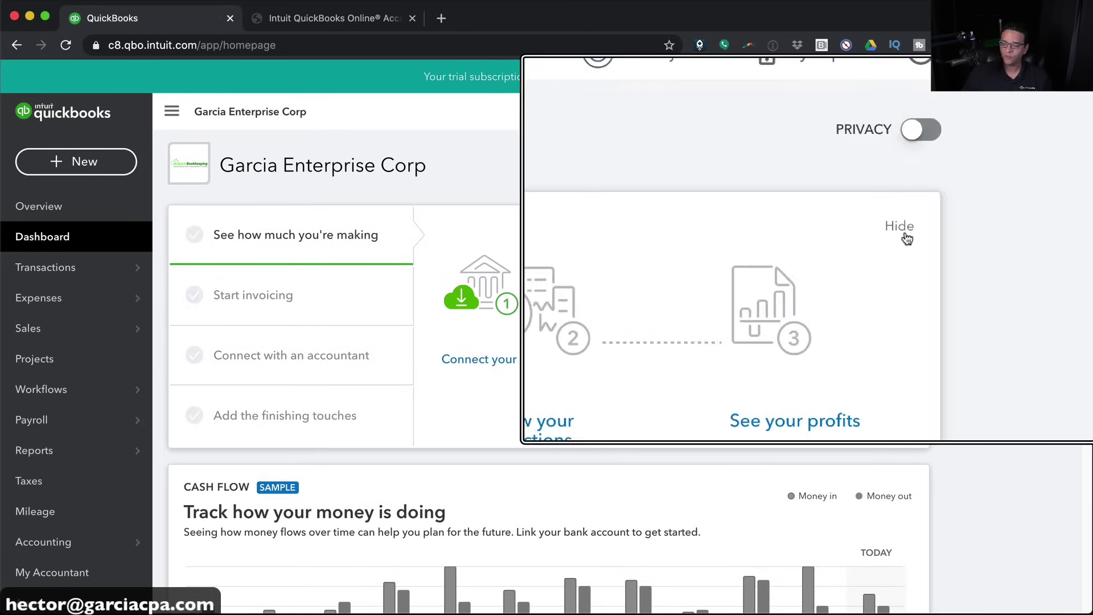
Hide the setup guide and dismiss the bring-it-back-anytime notice
left_click(905, 232)
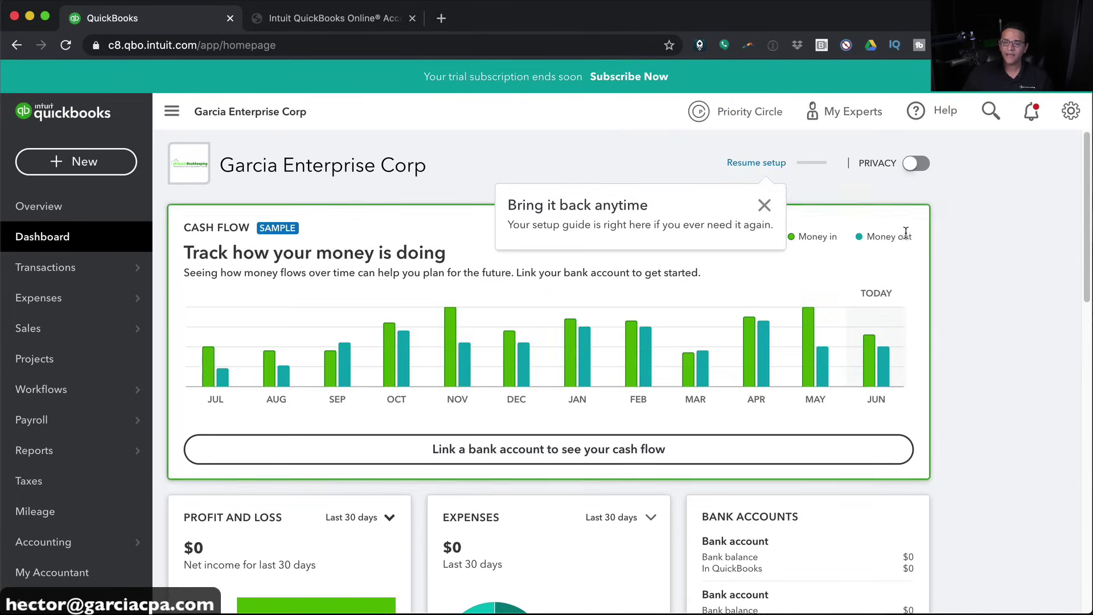
left_click(765, 206)
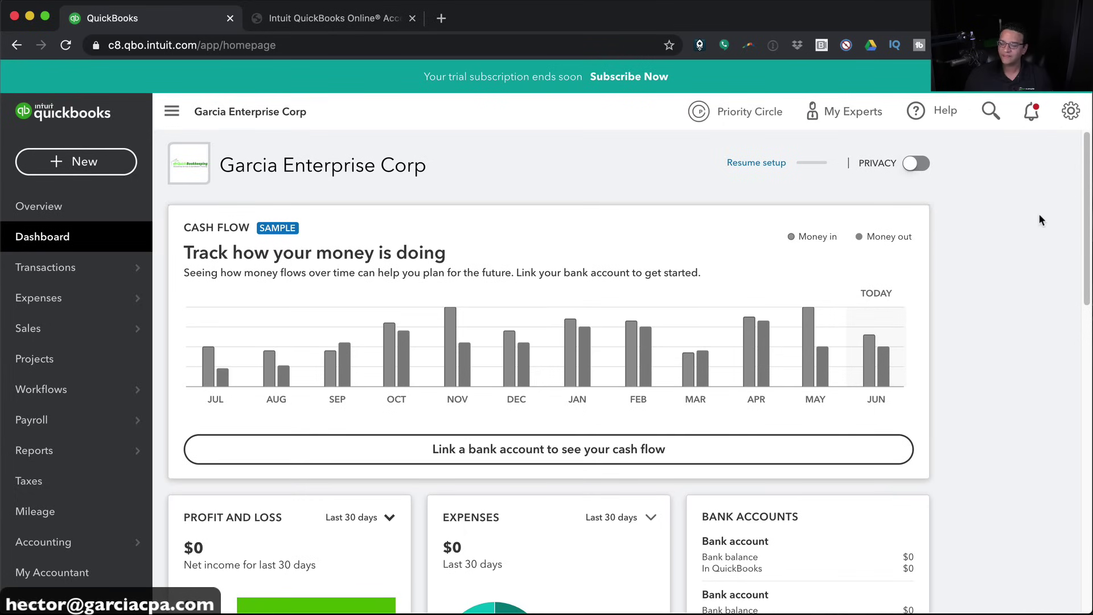
scroll(852, 411, "down", 5)
scroll(627, 373, "up", 5)
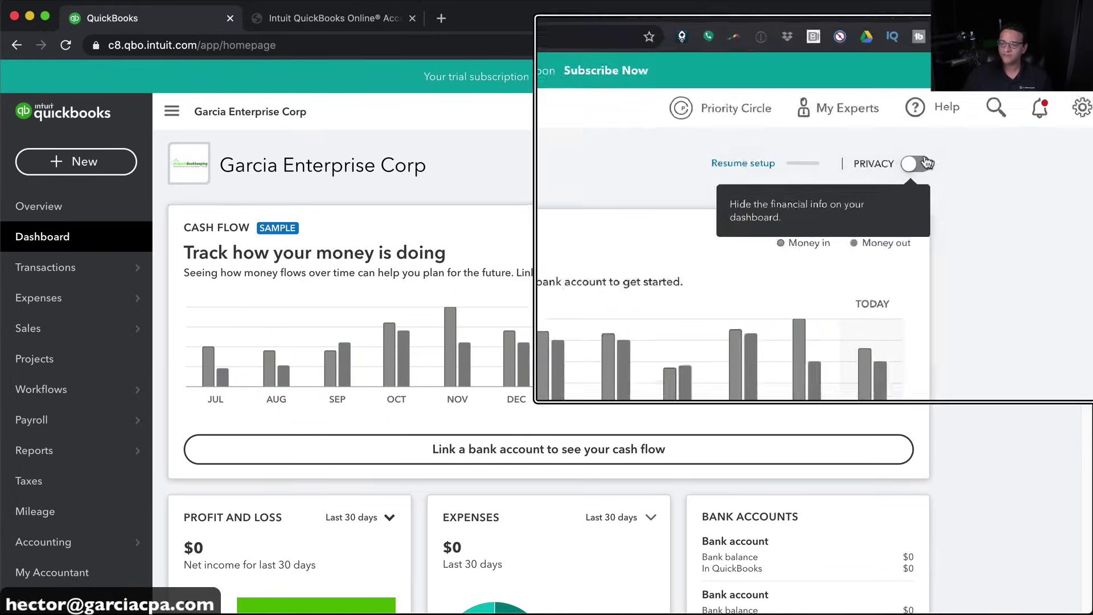
Turn Privacy on and back off, then review the dashboard cards
left_click(909, 165)
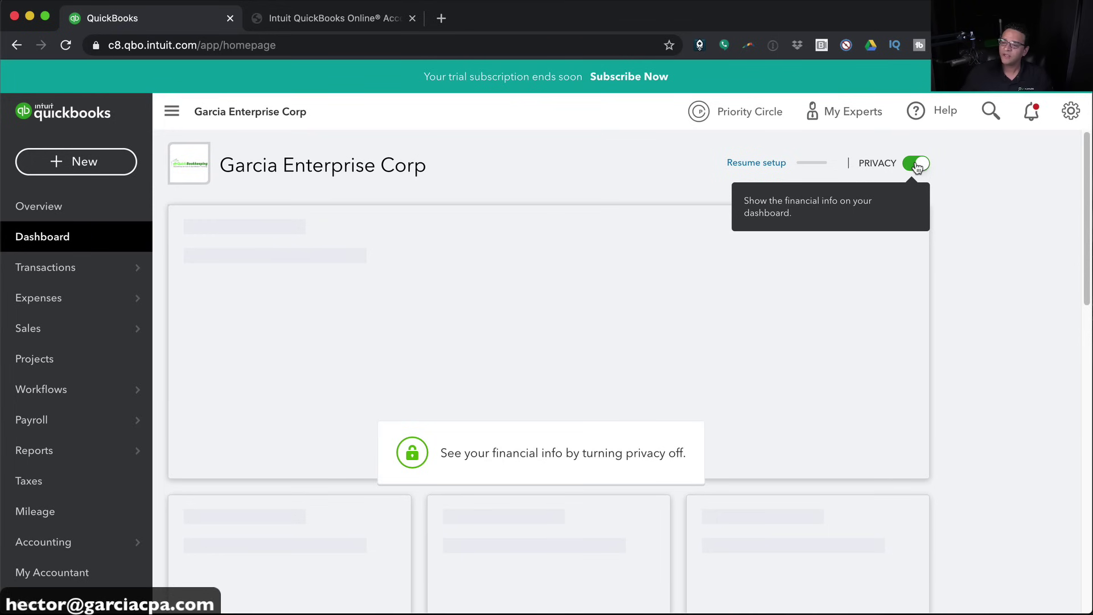
left_click(916, 165)
scroll(950, 327, "down", 3)
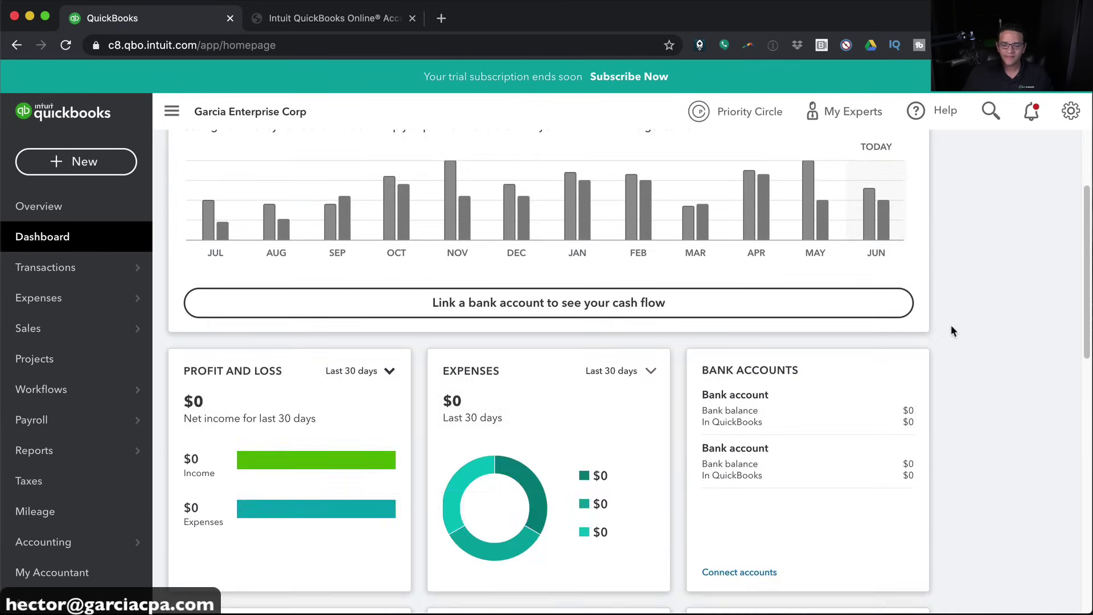
scroll(951, 325, "down", 2)
scroll(967, 305, "down", 2)
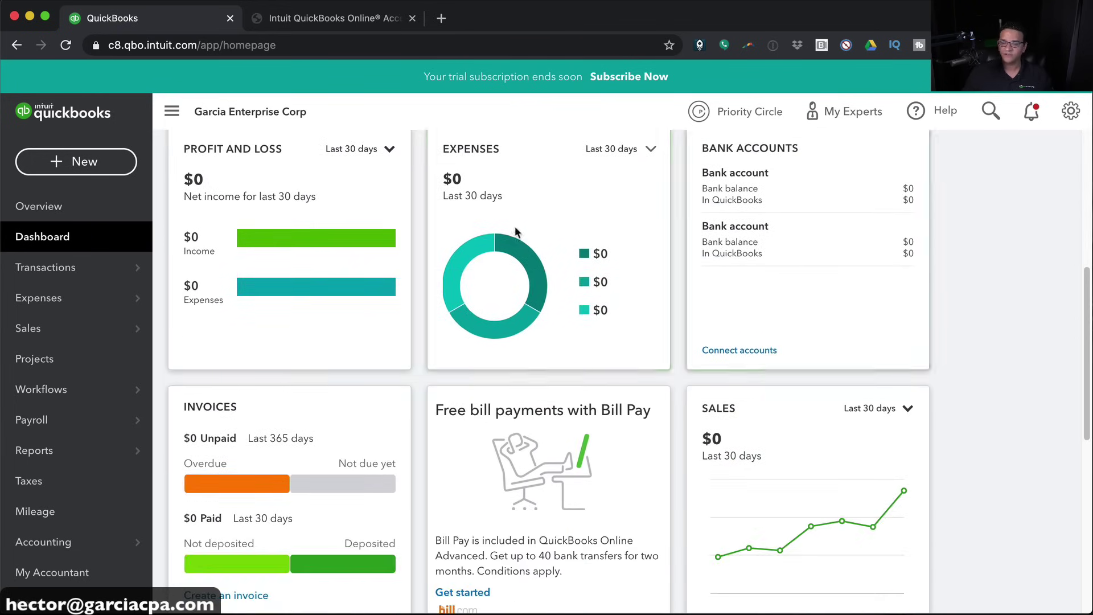
scroll(392, 296, "up", 1)
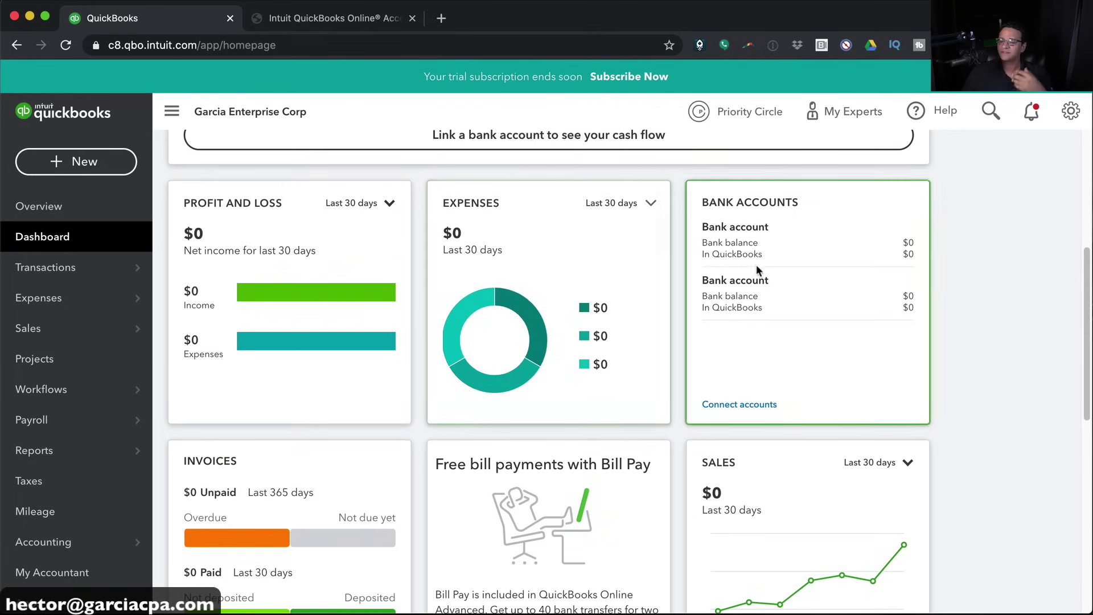
scroll(771, 284, "down", 2)
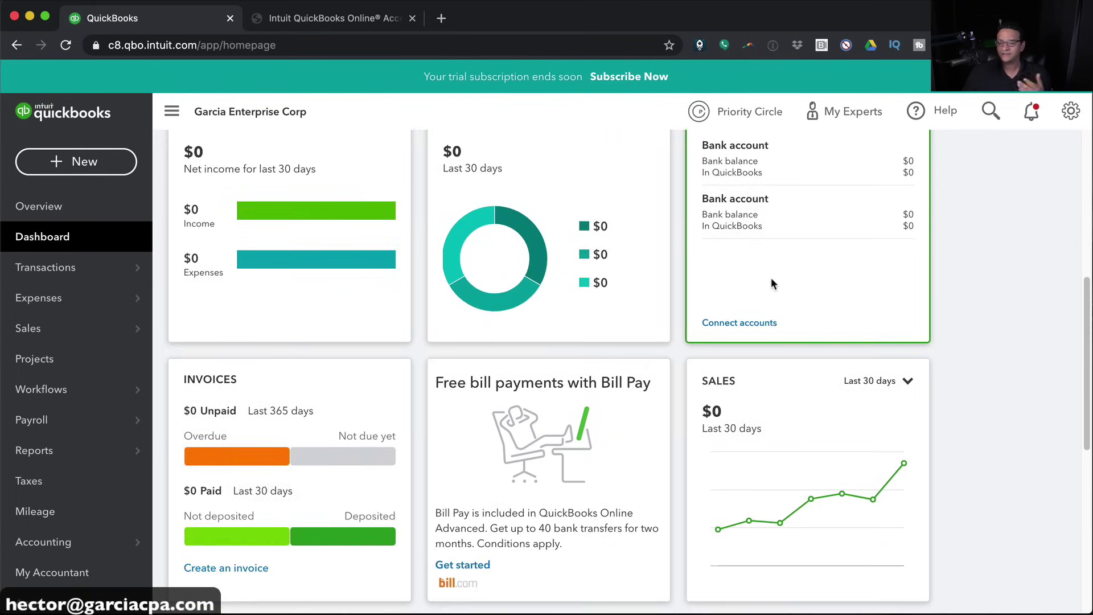
scroll(770, 283, "up", 7)
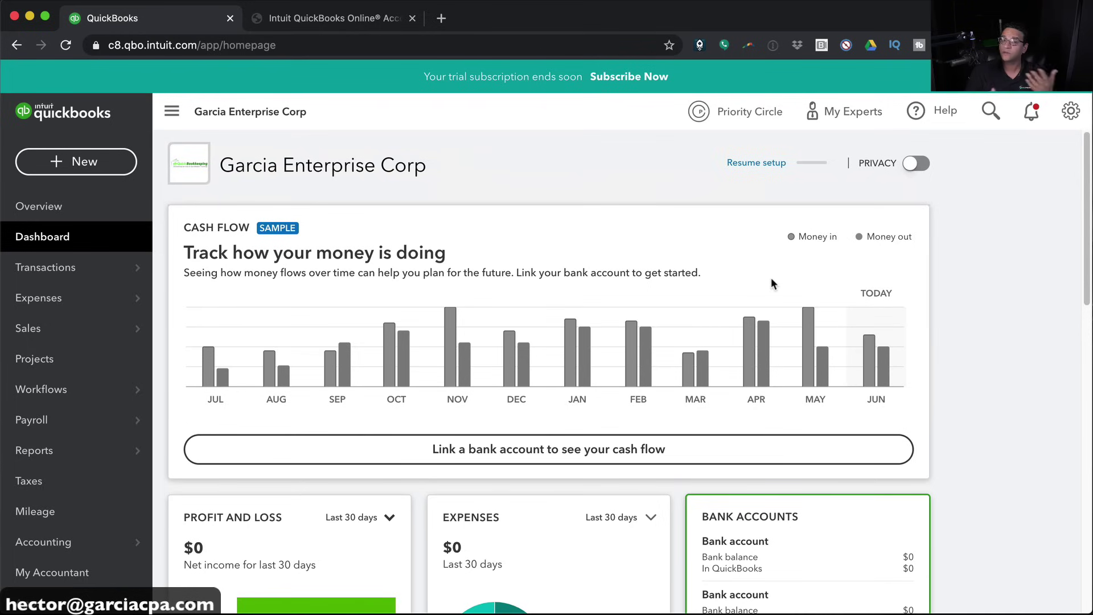
scroll(772, 283, "down", 8)
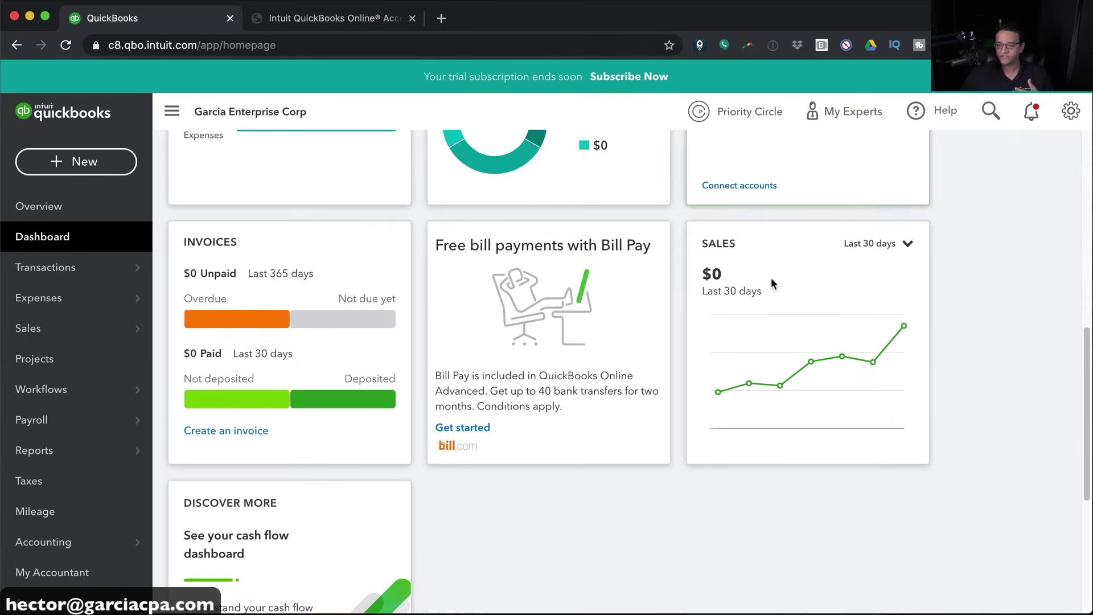
scroll(771, 282, "up", 3)
scroll(771, 283, "up", 5)
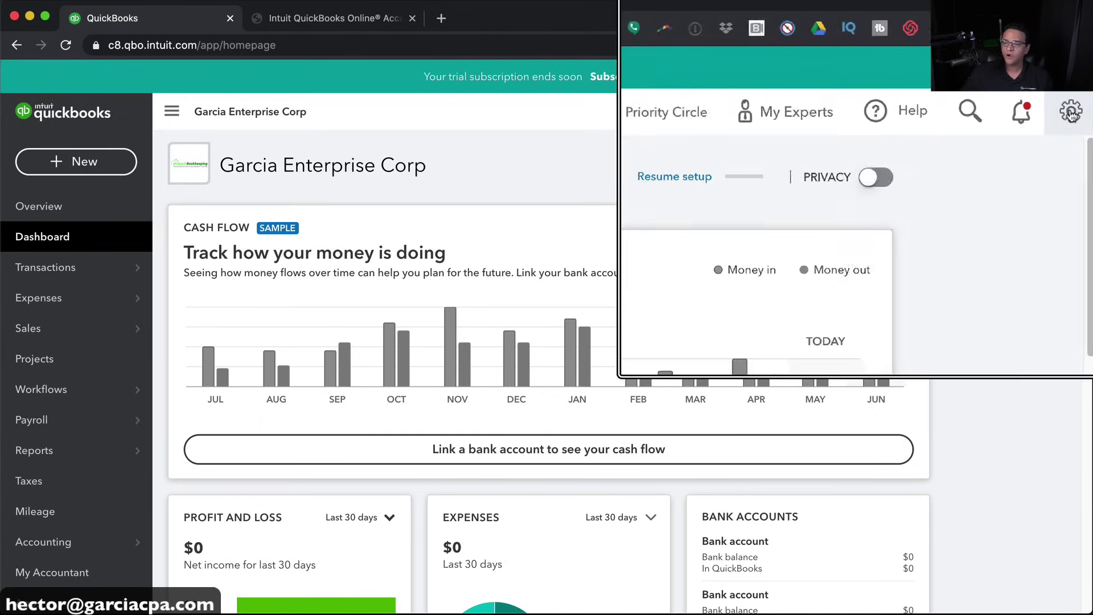
Open Account and Settings from the gear menu's Your Company section
left_click(1067, 116)
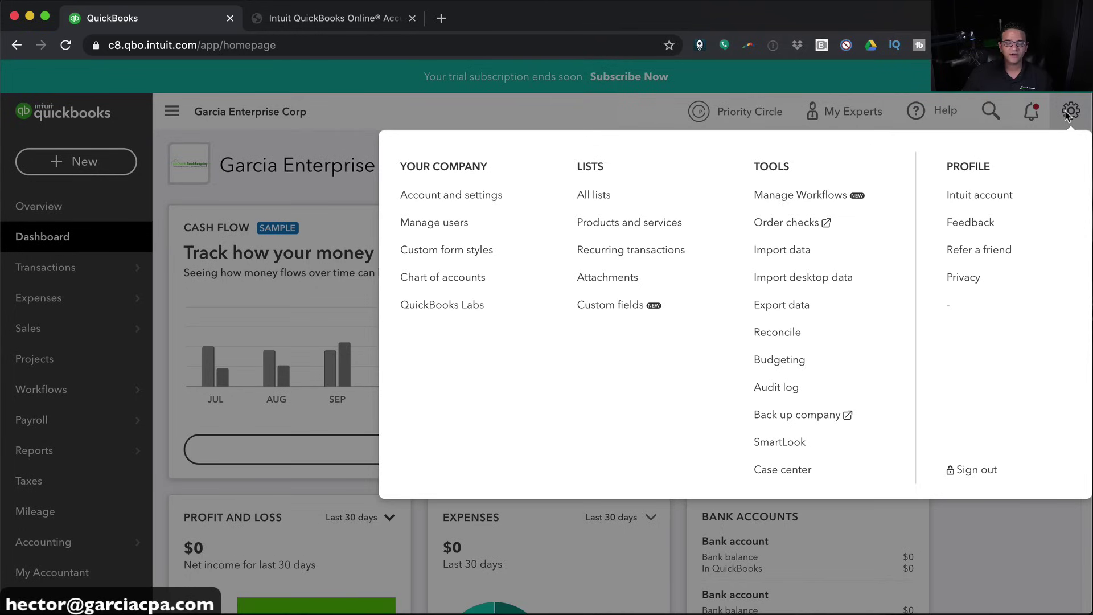
left_click(437, 200)
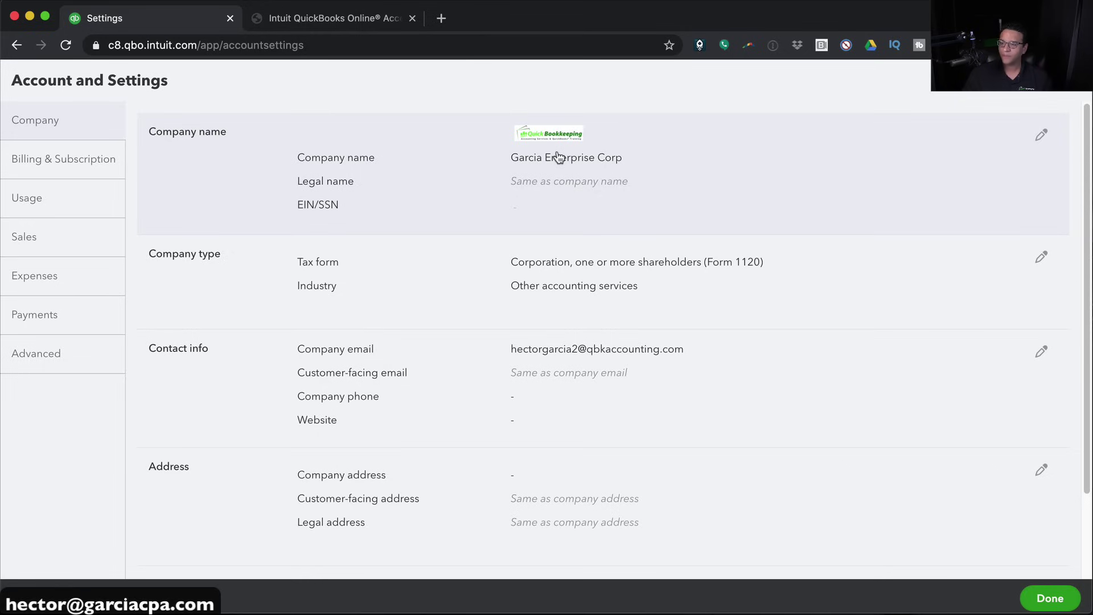
Review Billing & Subscription: Advanced plan, 30-day trial ending 07/15/2020, and company ID
left_click(55, 165)
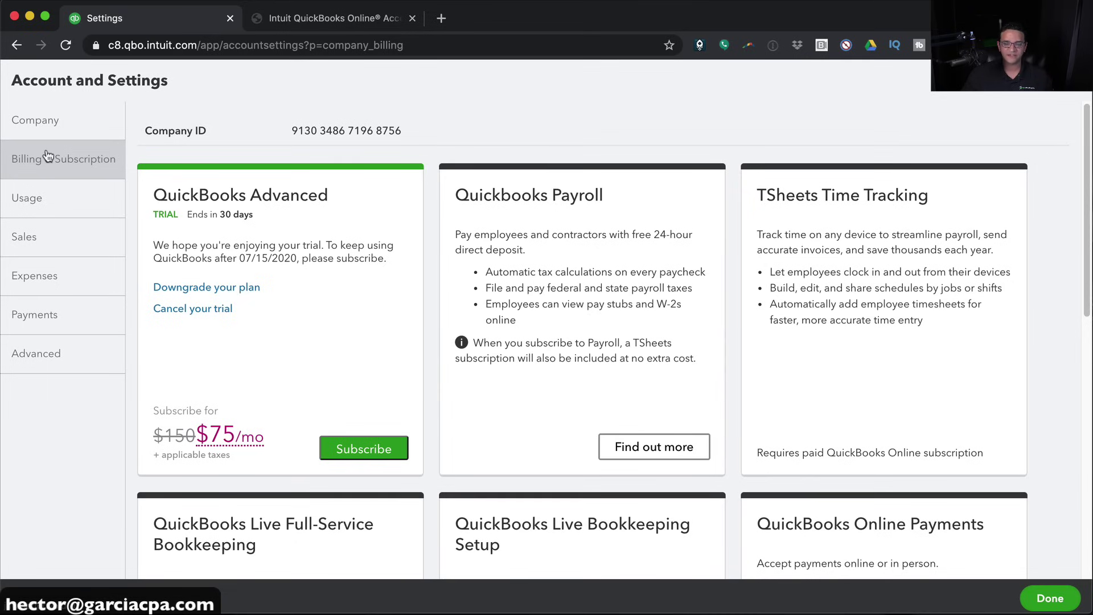
left_click_drag(155, 195, 355, 202)
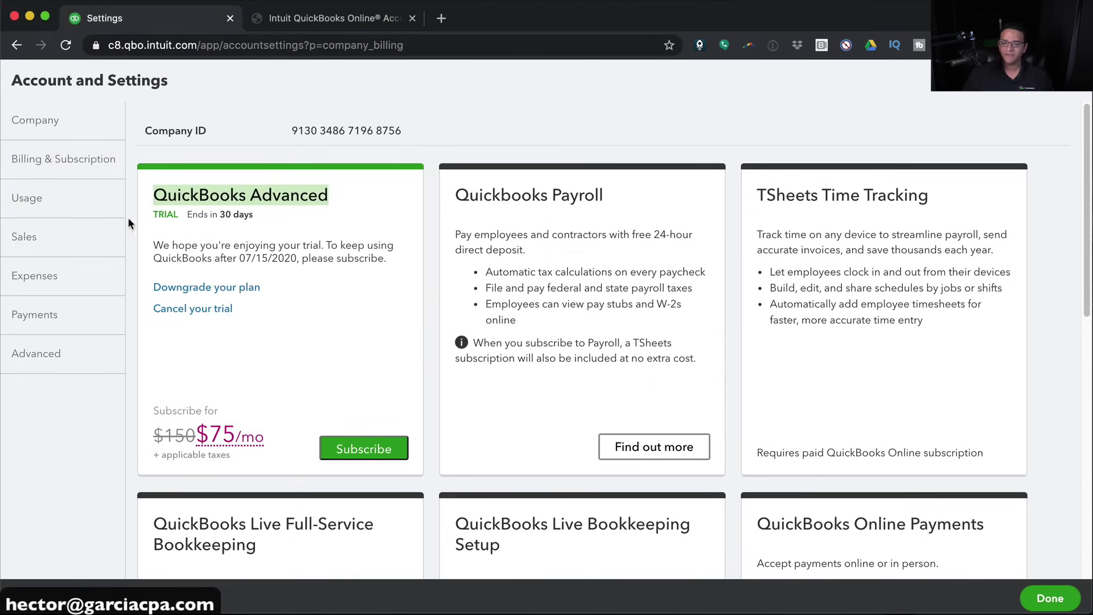
left_click_drag(156, 214, 259, 219)
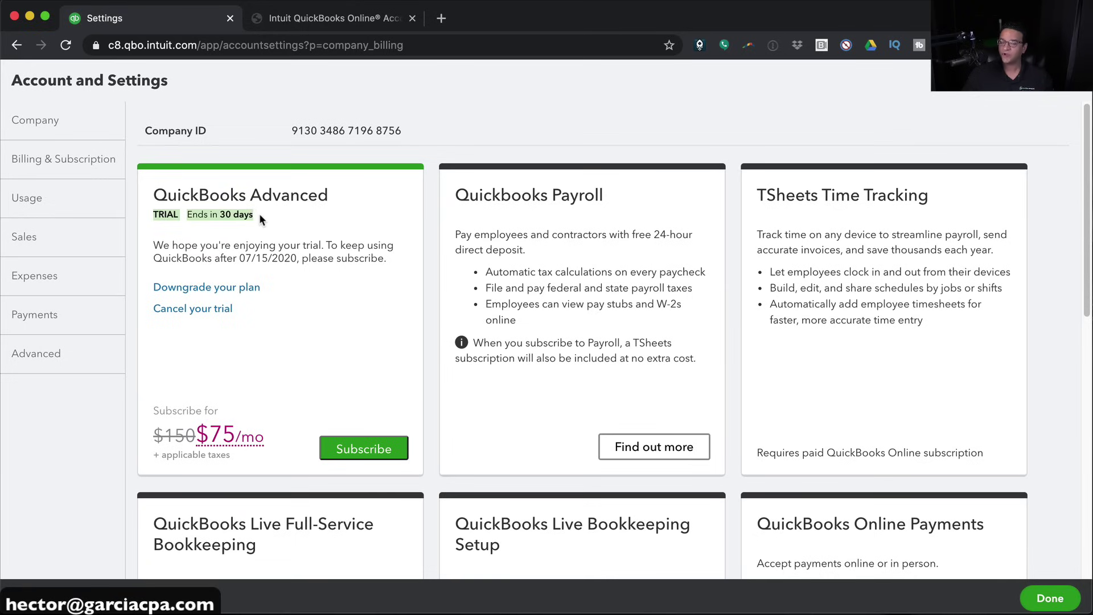
left_click(259, 216)
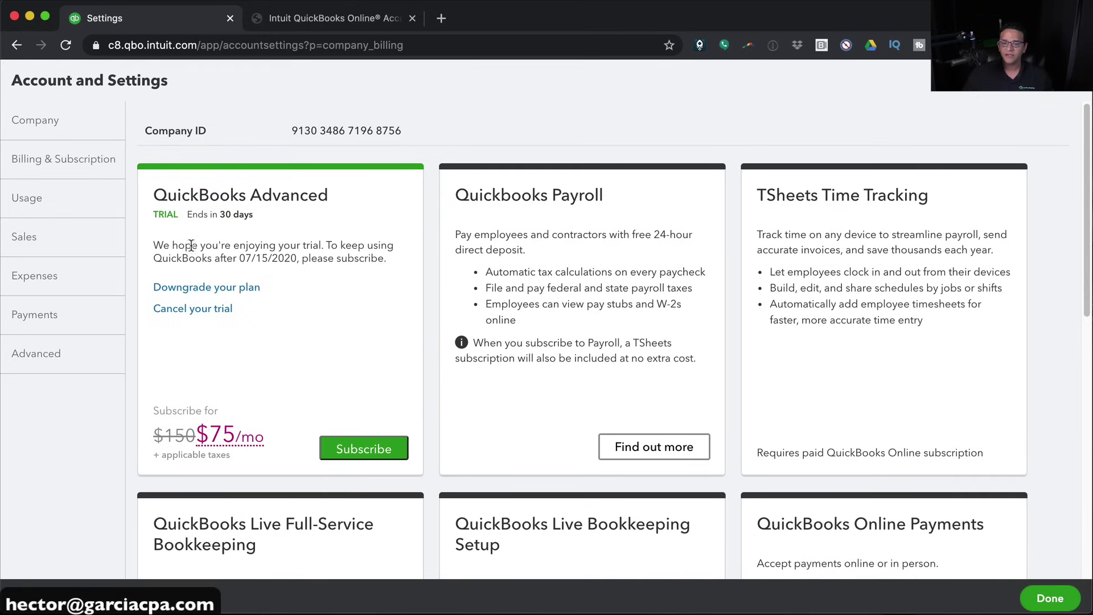
left_click_drag(219, 258, 332, 258)
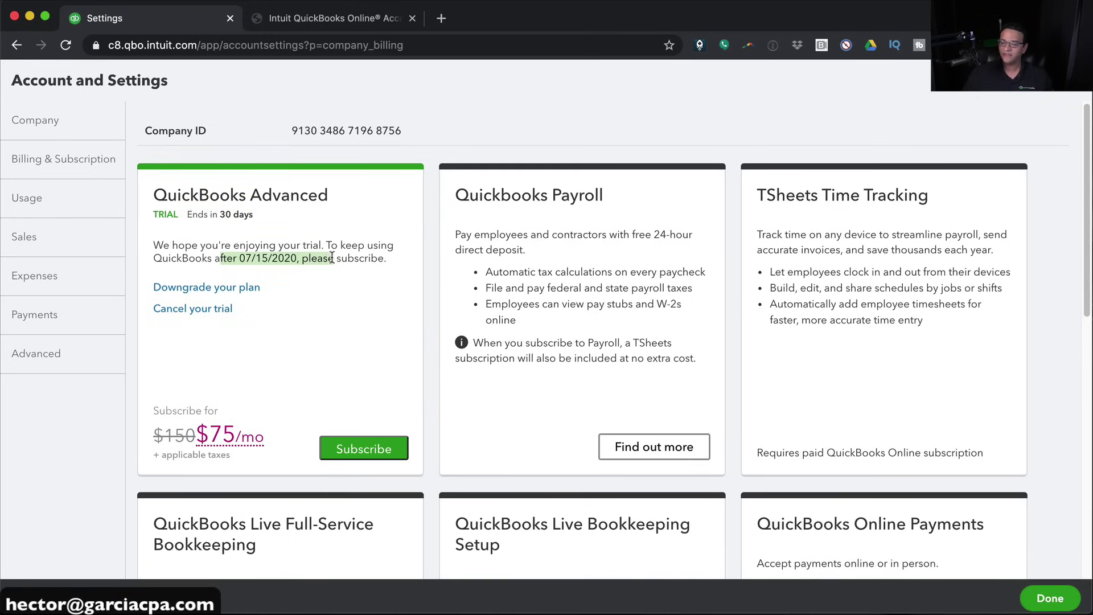
left_click(281, 257)
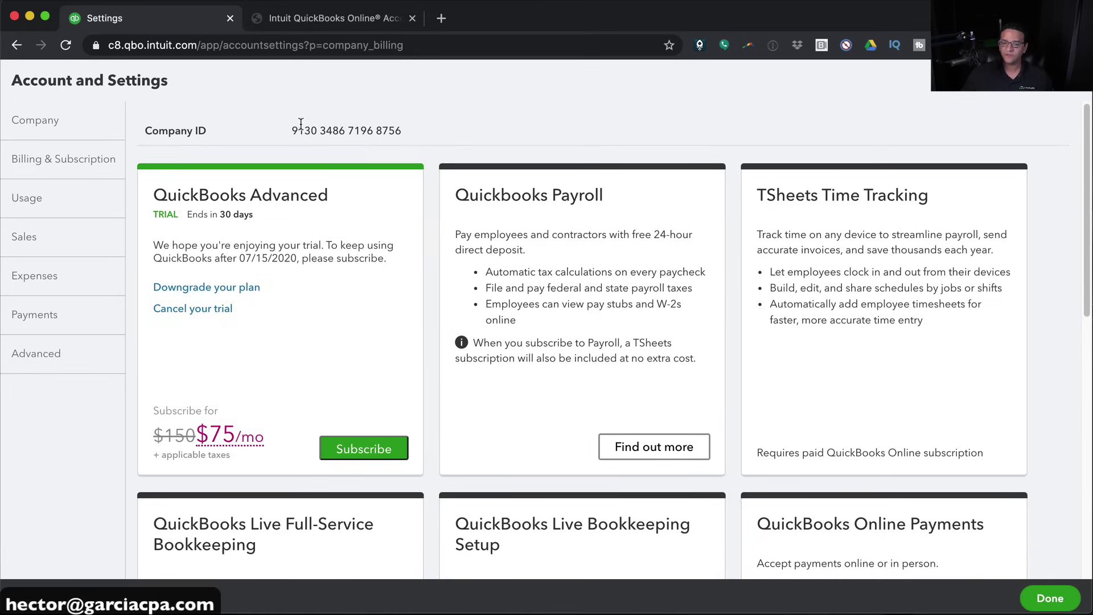
left_click_drag(294, 128, 383, 128)
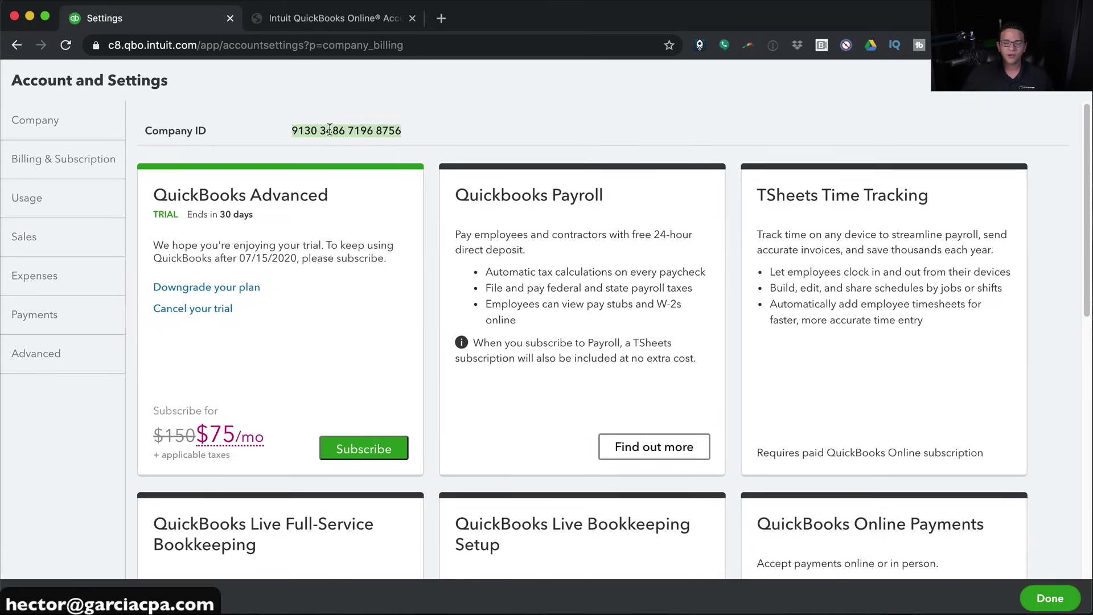
left_click(386, 146)
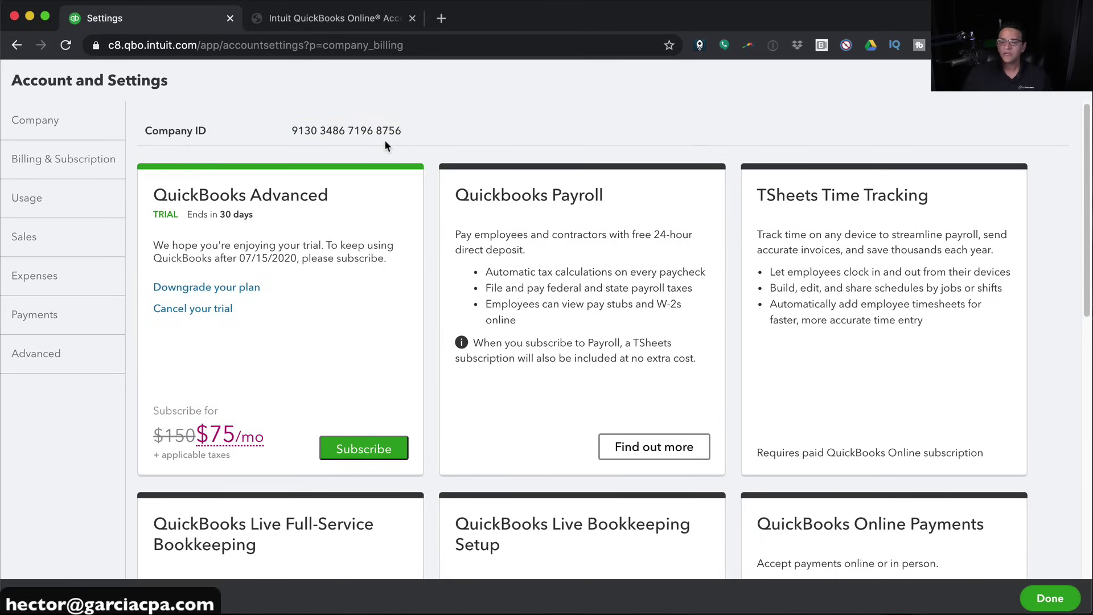
Show the Usage limits page: 1 of 25 billable users, unlimited chart of accounts
scroll(617, 265, "down", 1)
scroll(616, 251, "up", 1)
scroll(898, 288, "down", 2)
scroll(280, 267, "down", 5)
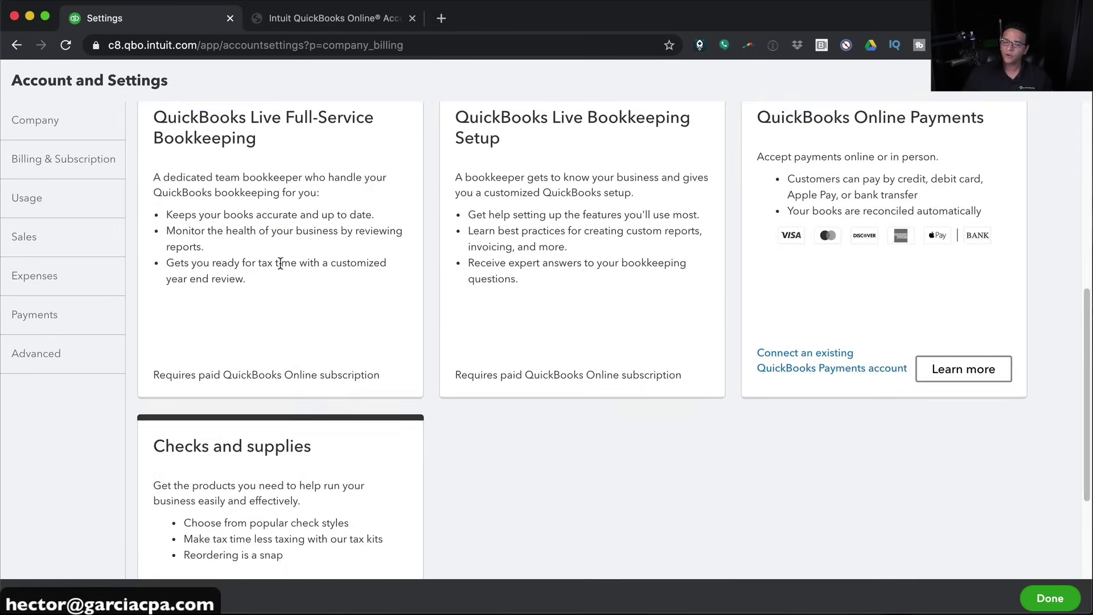
scroll(280, 264, "up", 1)
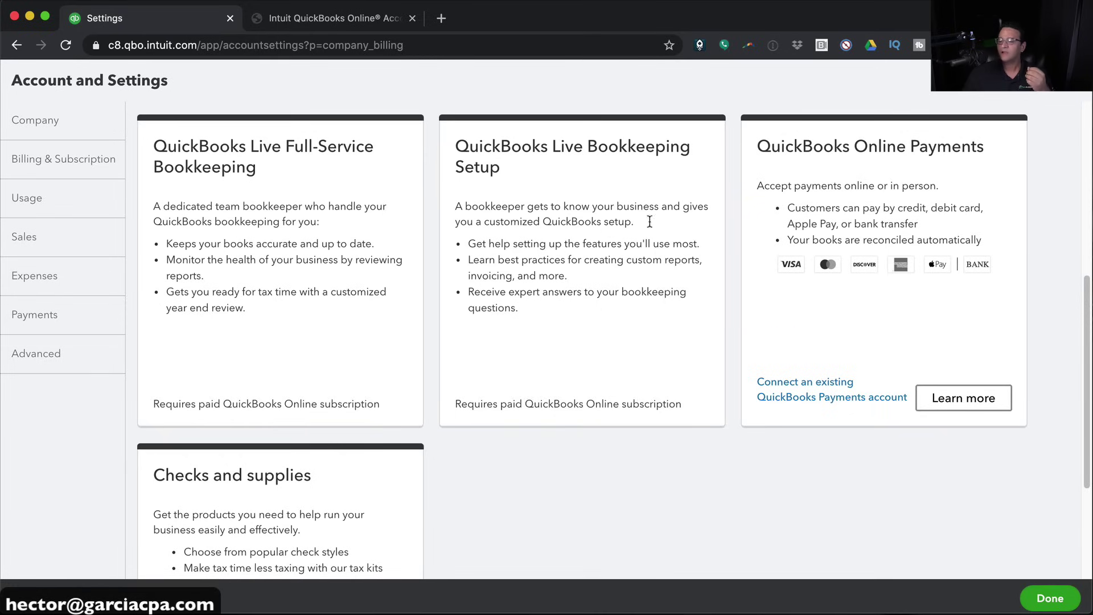
scroll(340, 467, "down", 3)
scroll(341, 467, "up", 10)
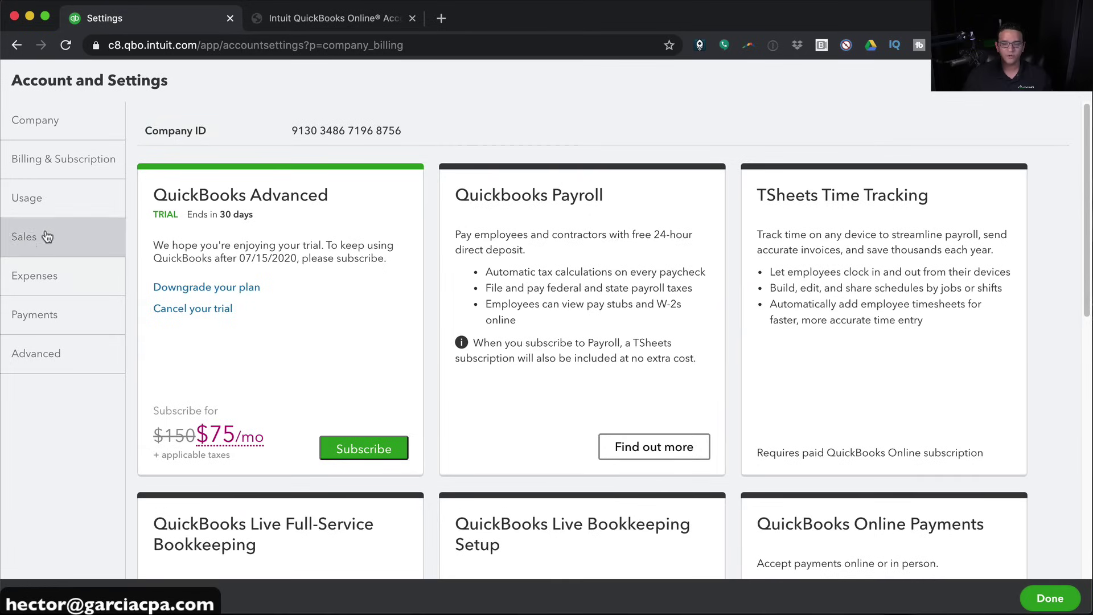
left_click(38, 207)
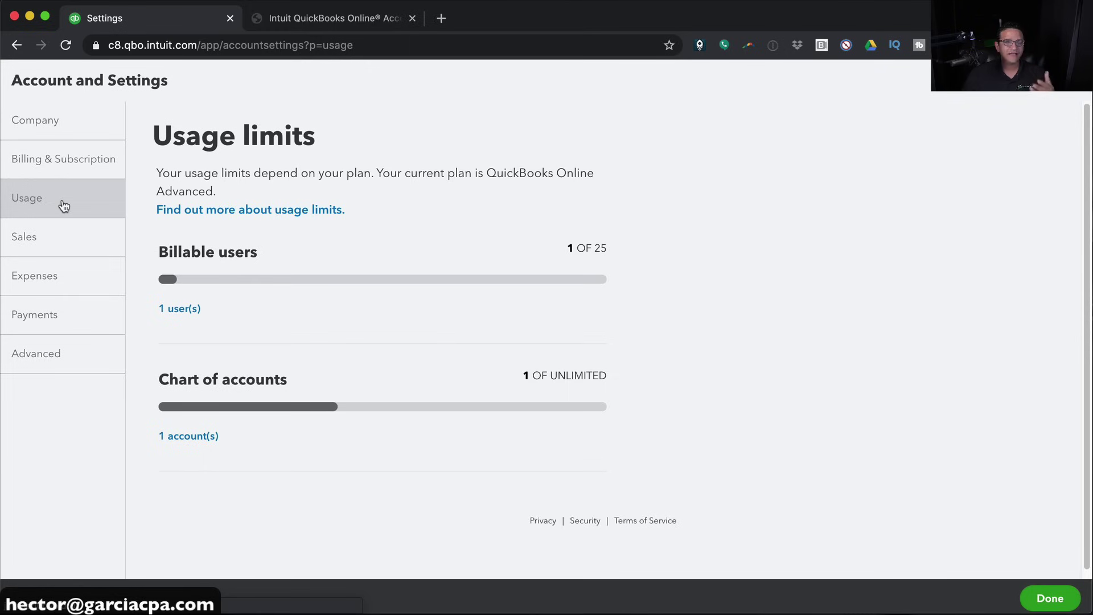
Look through the Sales settings options, then bring up the Expenses settings
left_click(48, 245)
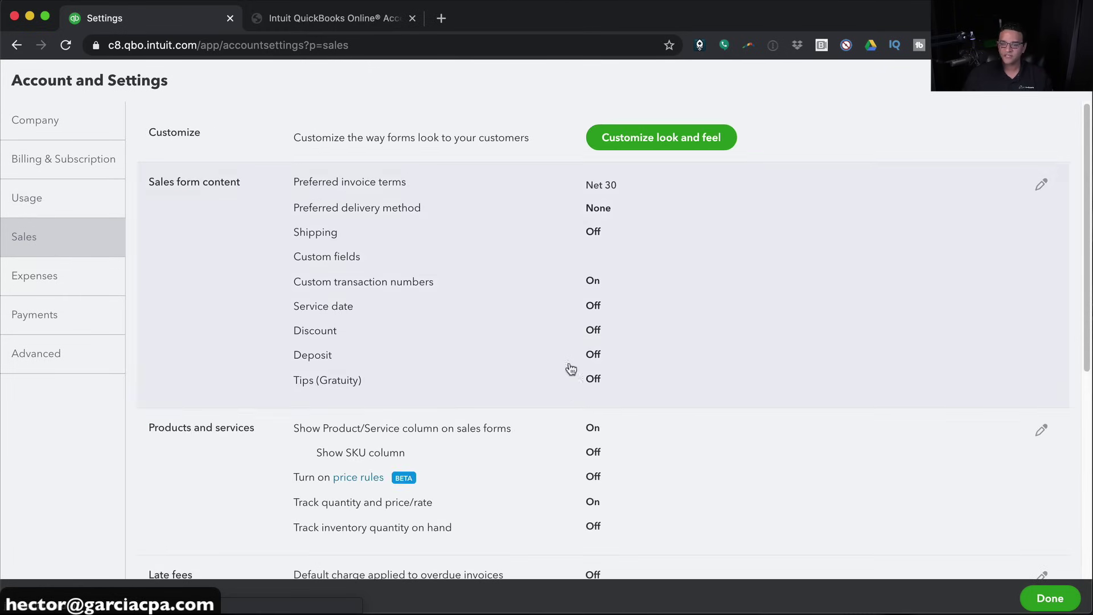
scroll(568, 364, "down", 6)
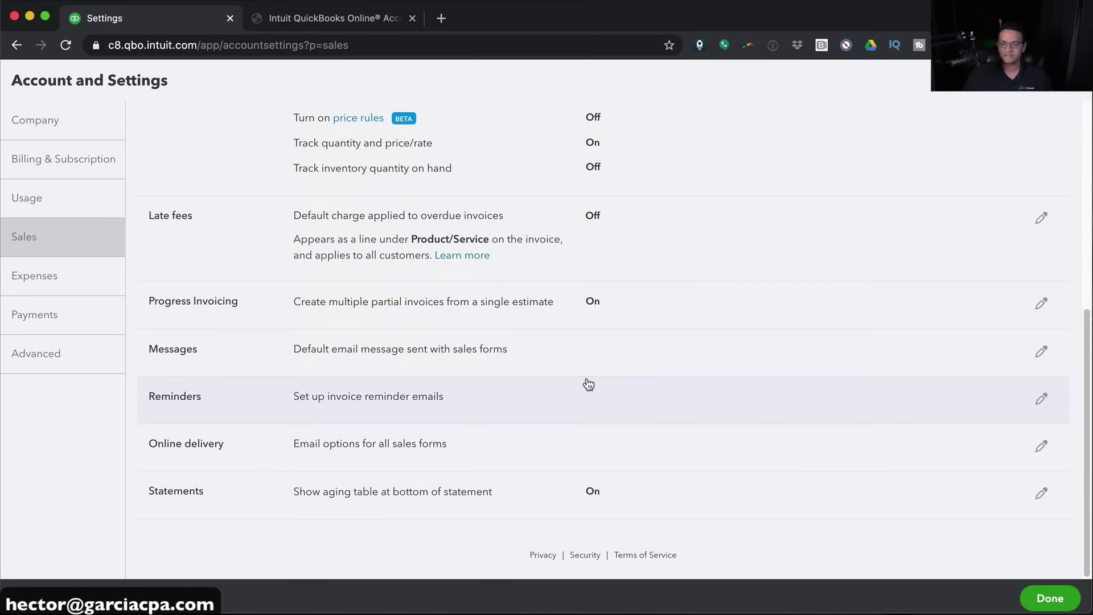
scroll(543, 313, "up", 5)
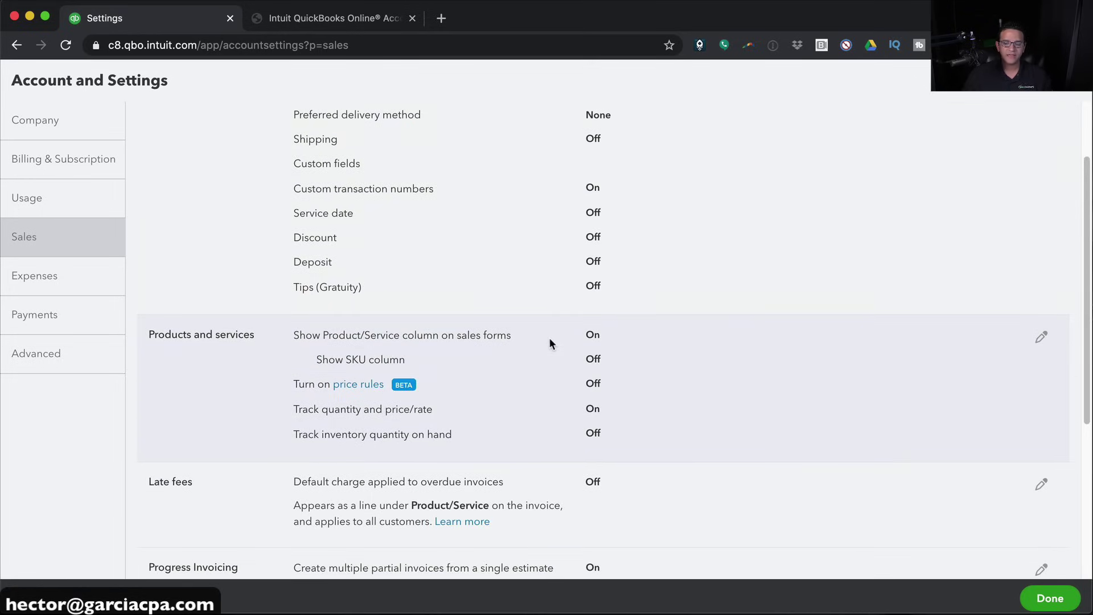
scroll(567, 374, "up", 2)
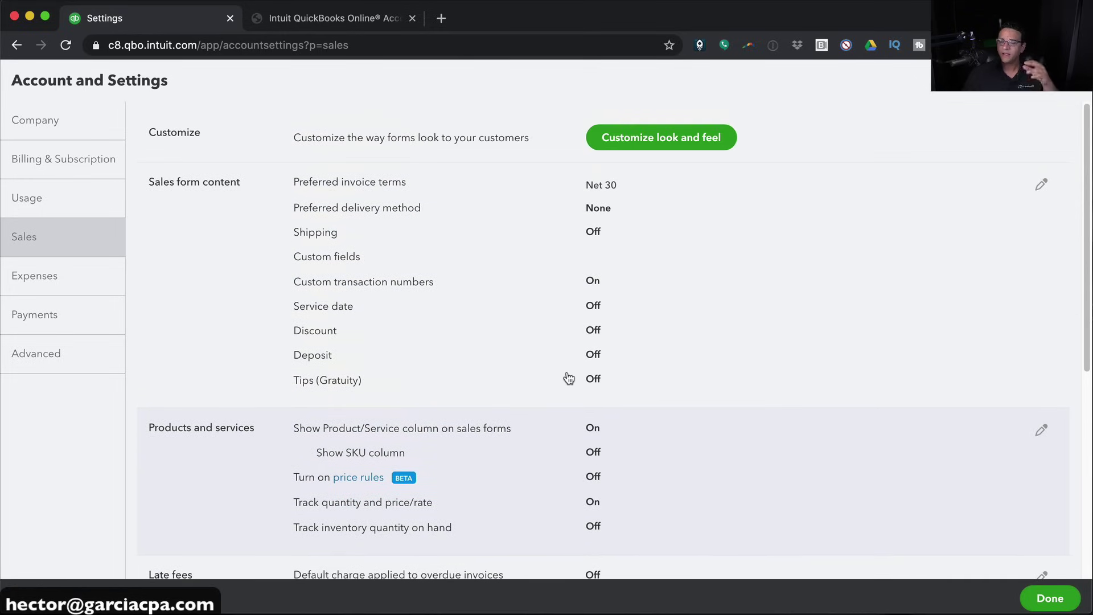
scroll(568, 378, "down", 6)
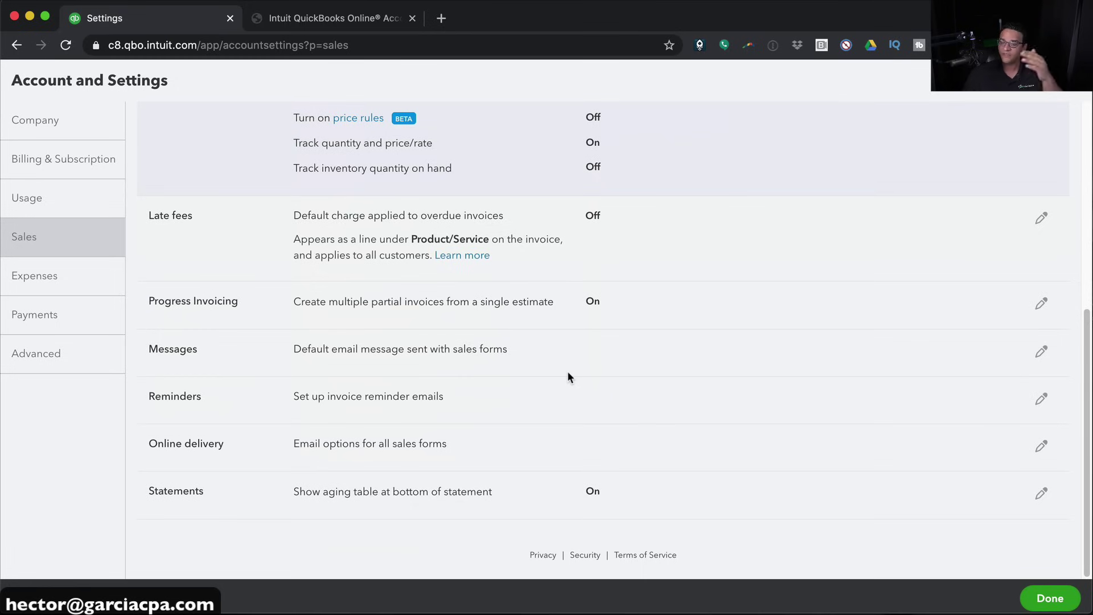
scroll(567, 365, "up", 1)
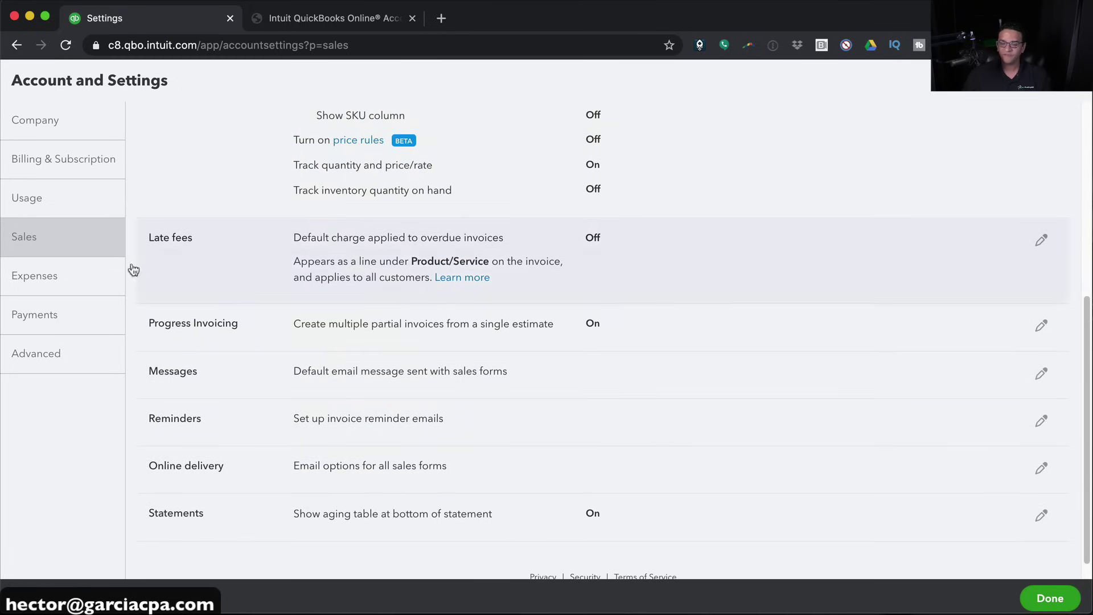
left_click(33, 276)
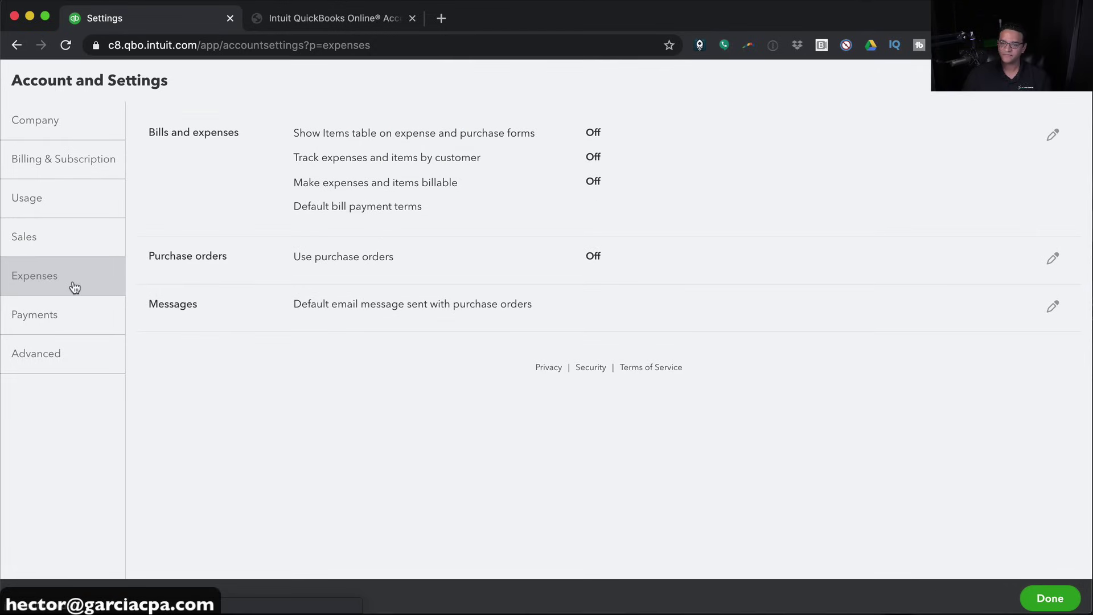
Turn on purchase orders and the items table, then check Enable account numbers in Advanced
left_click(180, 257)
left_click(300, 256)
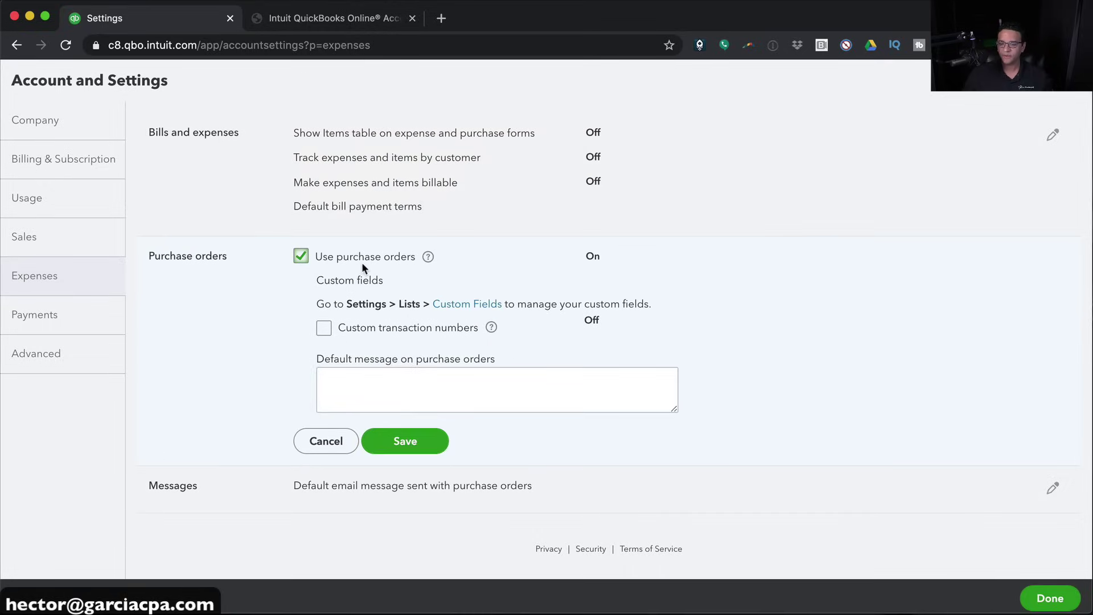
left_click(424, 442)
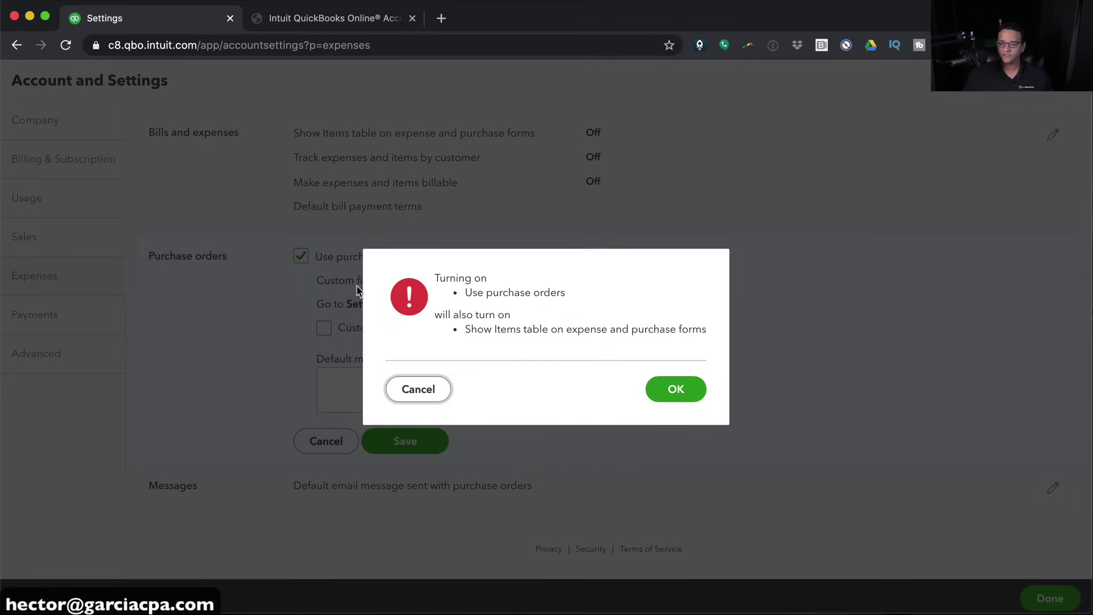
left_click(670, 388)
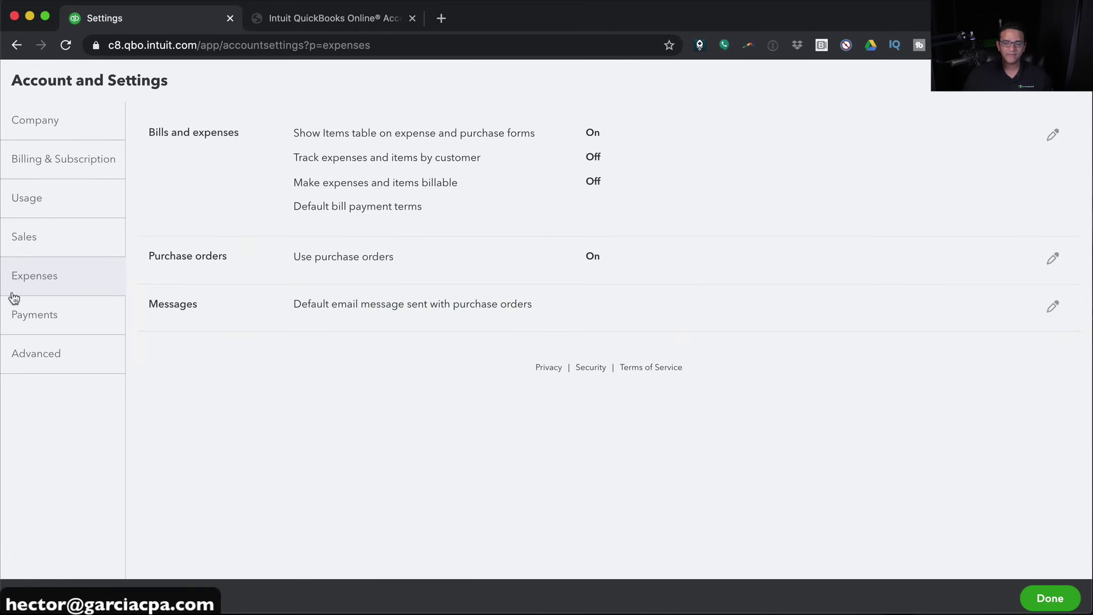
left_click(47, 359)
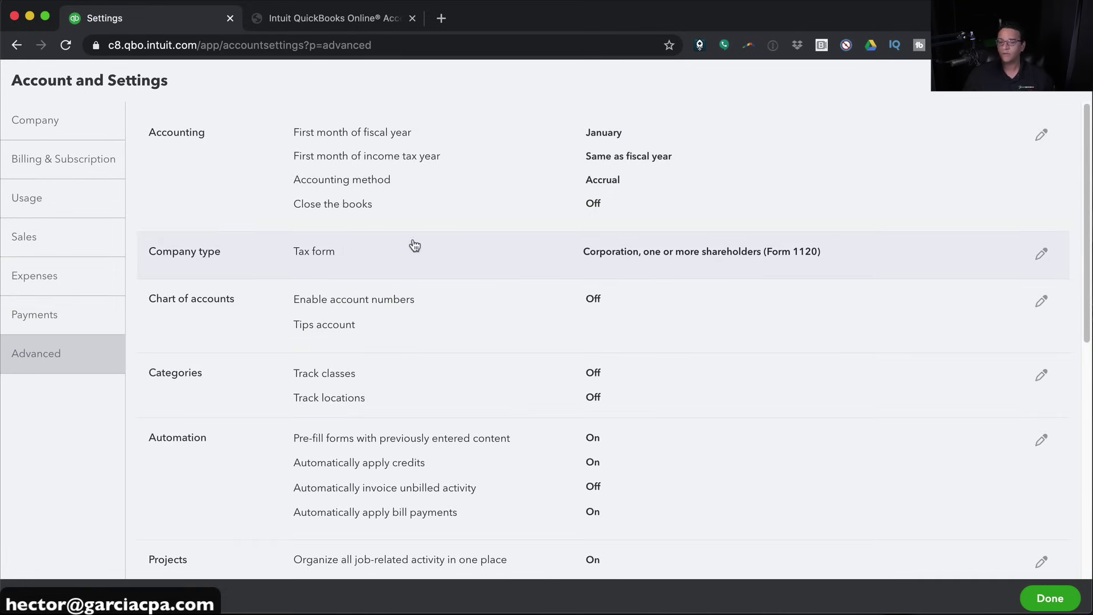
left_click(374, 301)
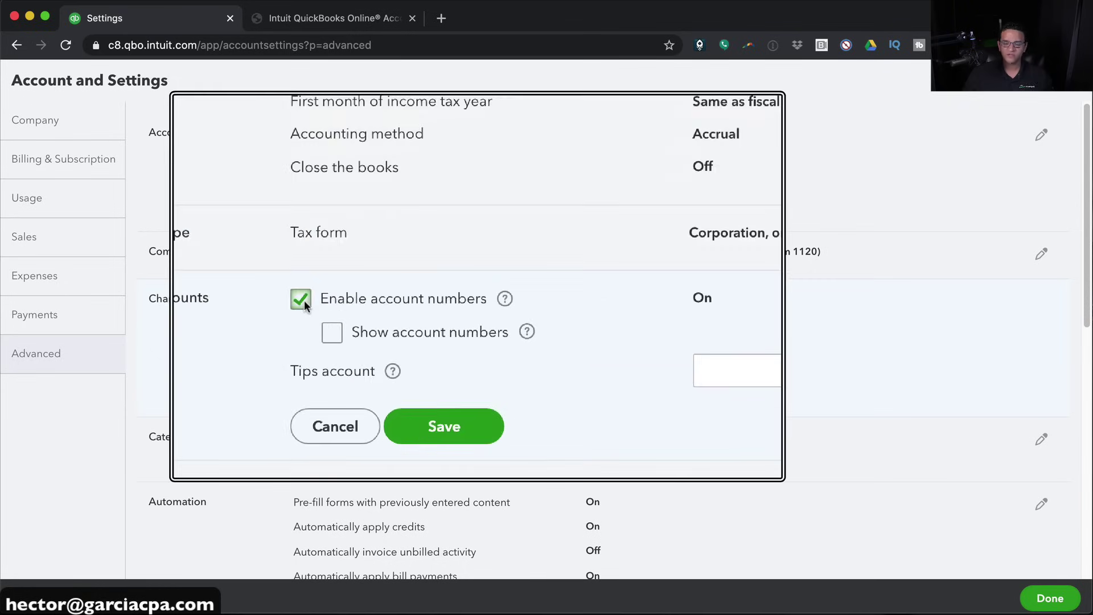
Save account numbers shown in the chart of accounts, and turn on class and location tracking
left_click(324, 323)
left_click(413, 392)
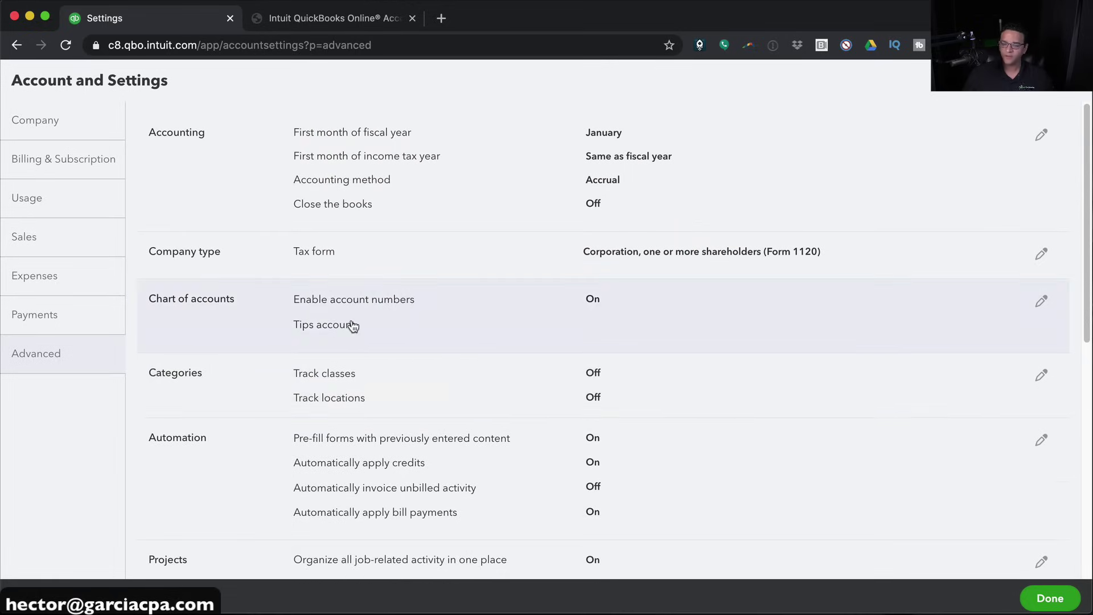
left_click(370, 390)
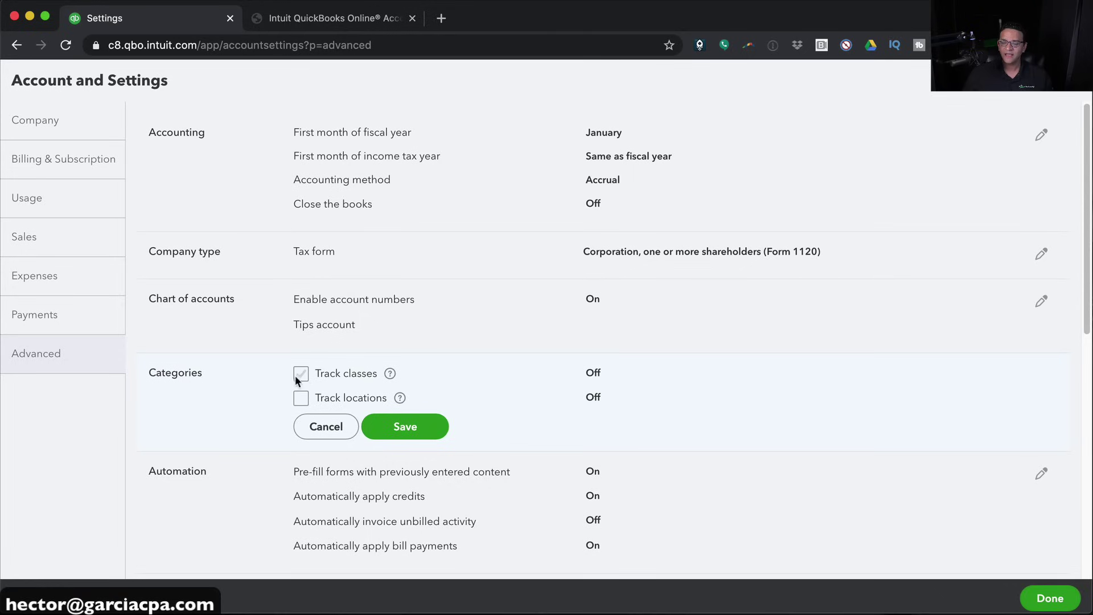
left_click(301, 373)
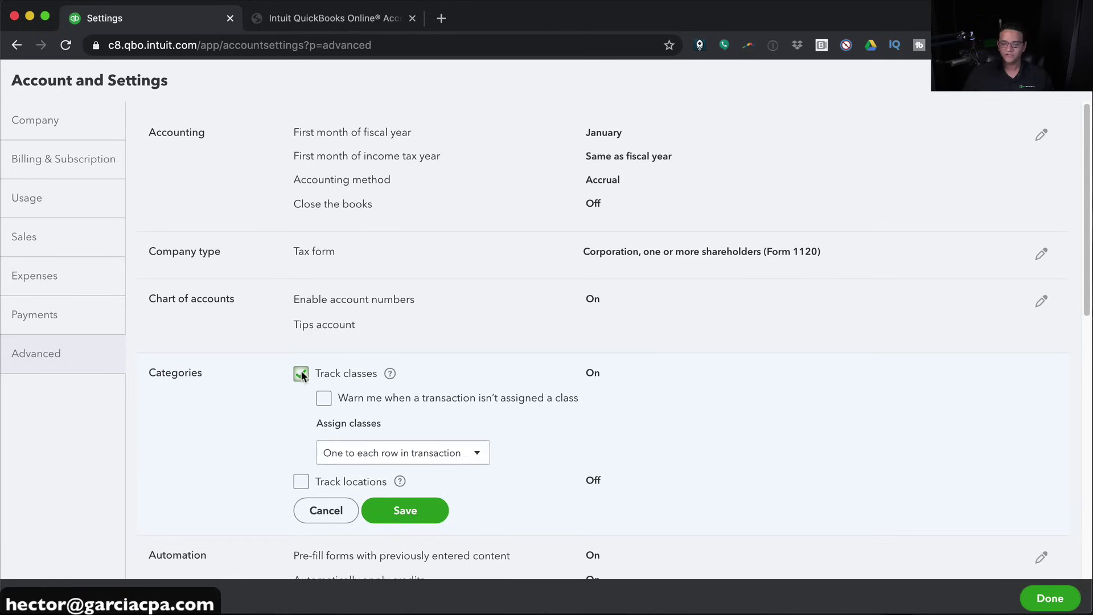
left_click(301, 482)
left_click(403, 577)
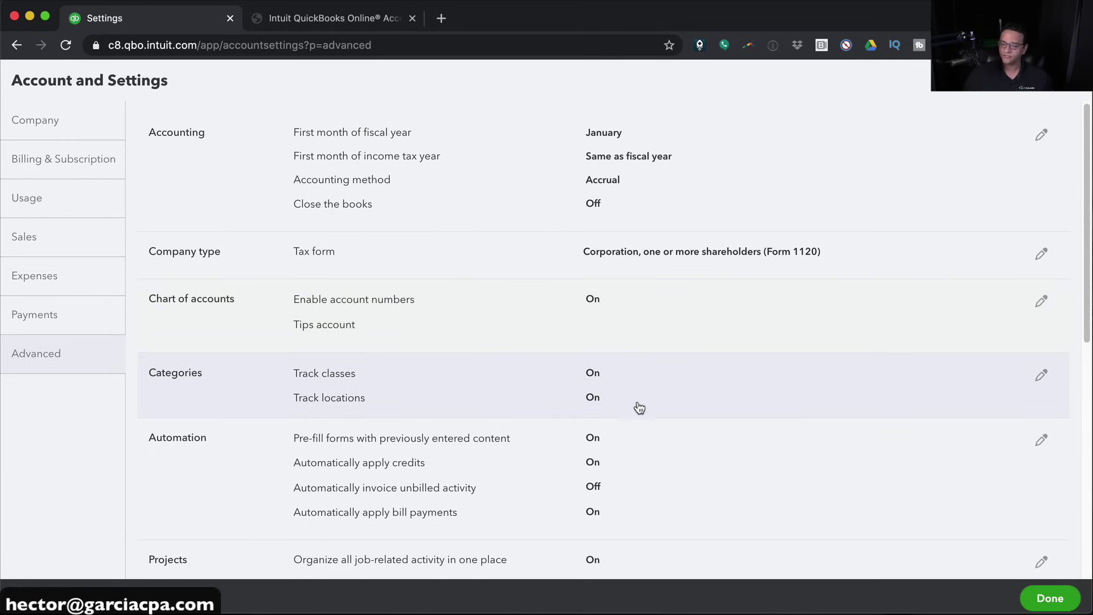
Turn on Projects, save, and confirm the change
scroll(640, 406, "down", 2)
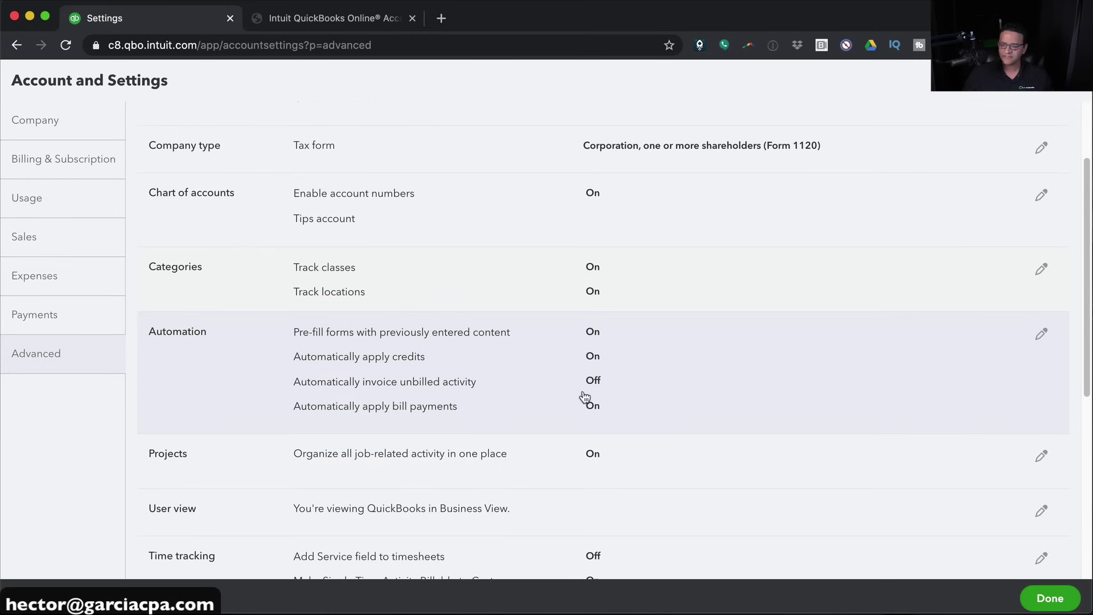
scroll(583, 398, "down", 1)
left_click(350, 445)
left_click(301, 436)
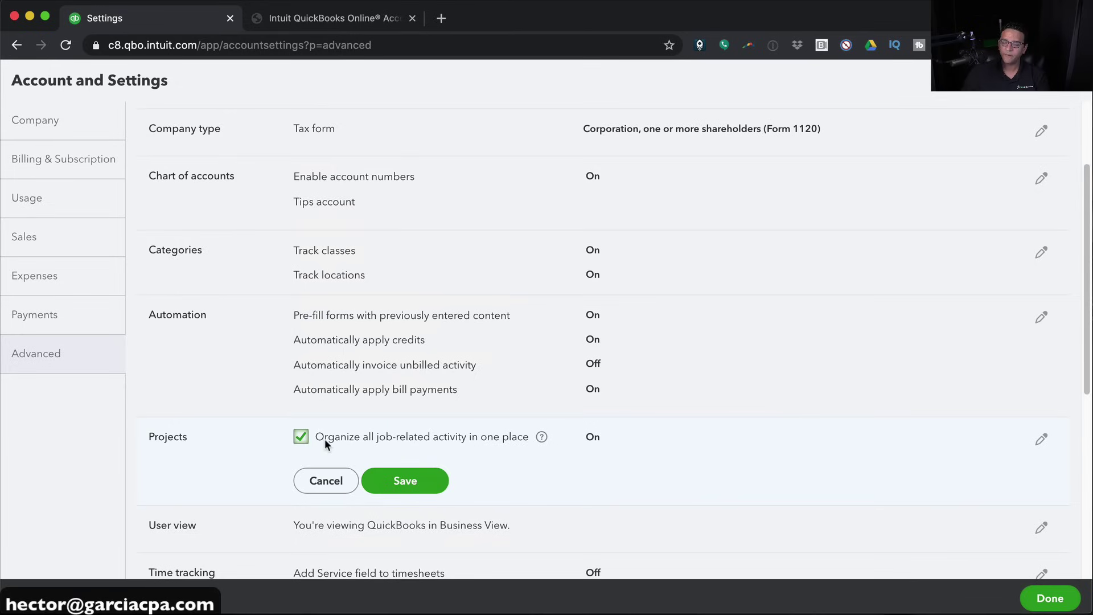
left_click(412, 481)
left_click(663, 388)
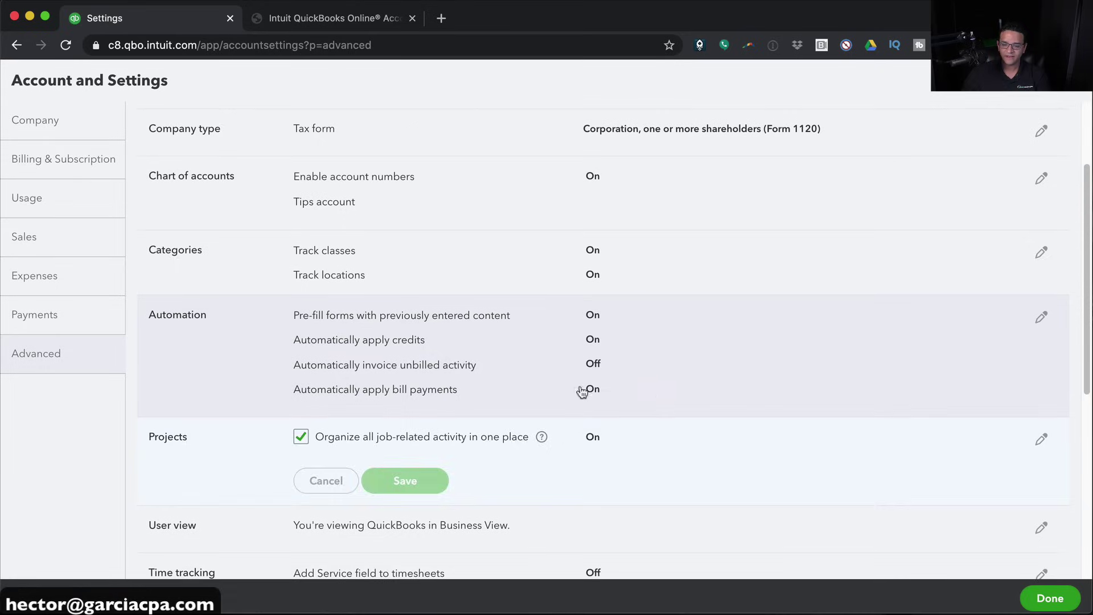
scroll(409, 293, "down", 3)
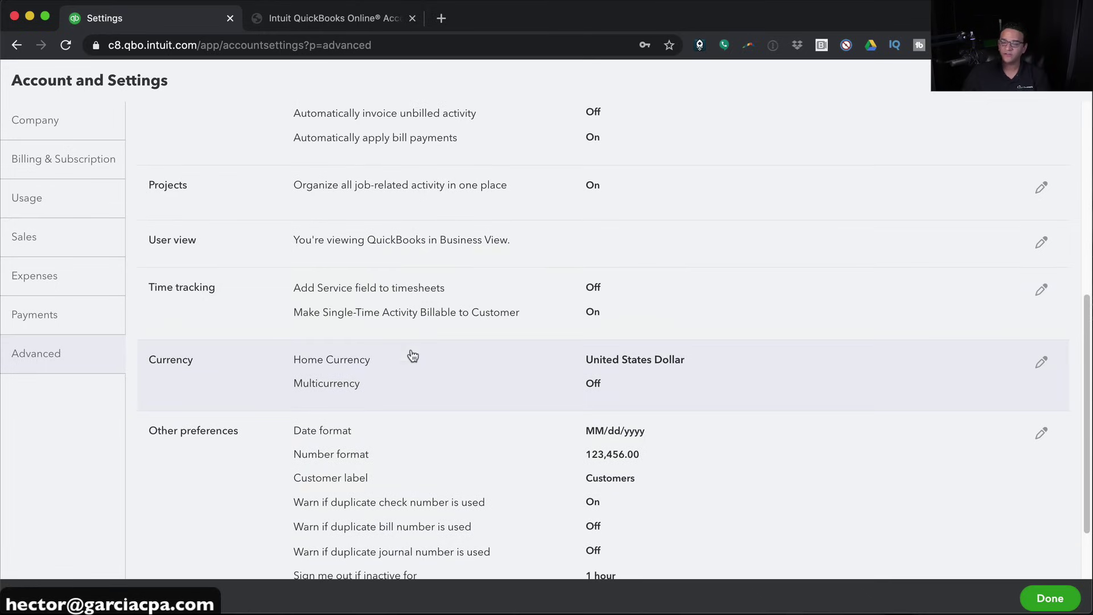
Change the Advanced User view setting to Business view, save it, and return to the dashboard
left_click(395, 357)
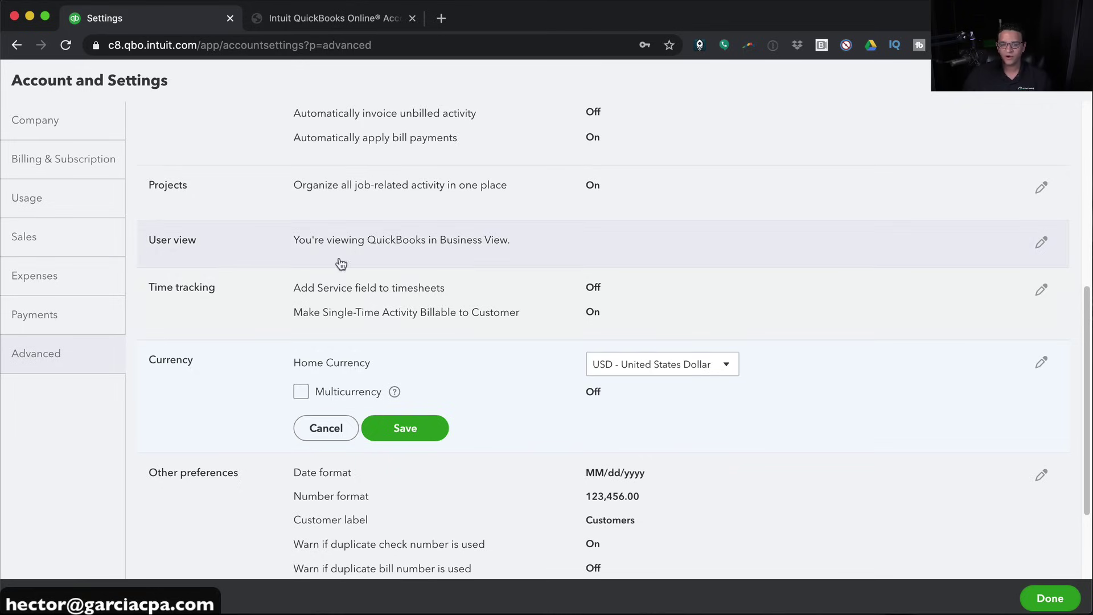
left_click(304, 244)
left_click(693, 377)
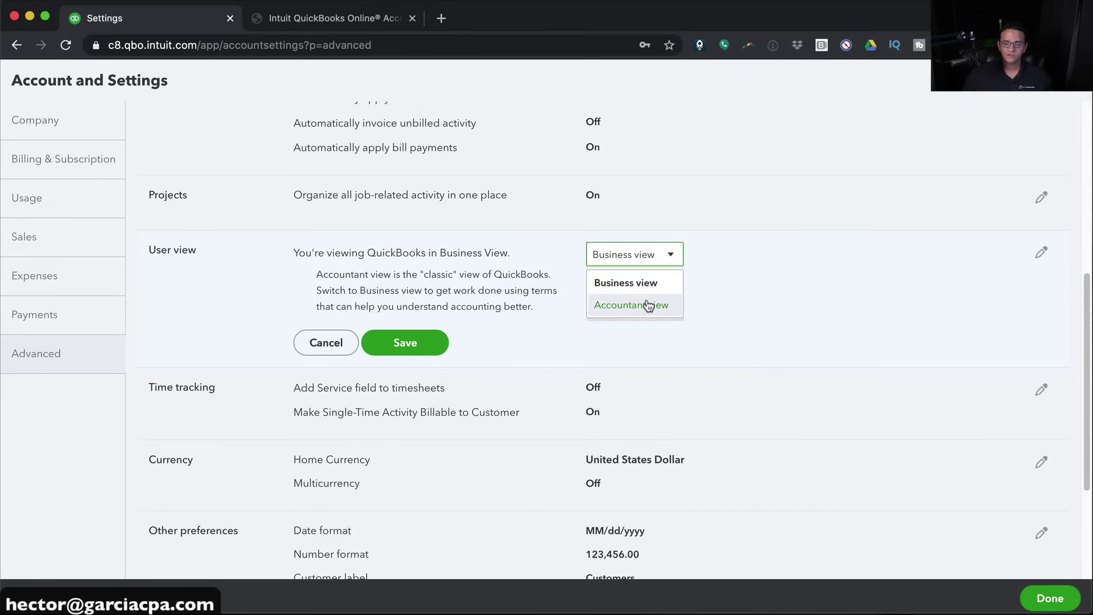
left_click(648, 305)
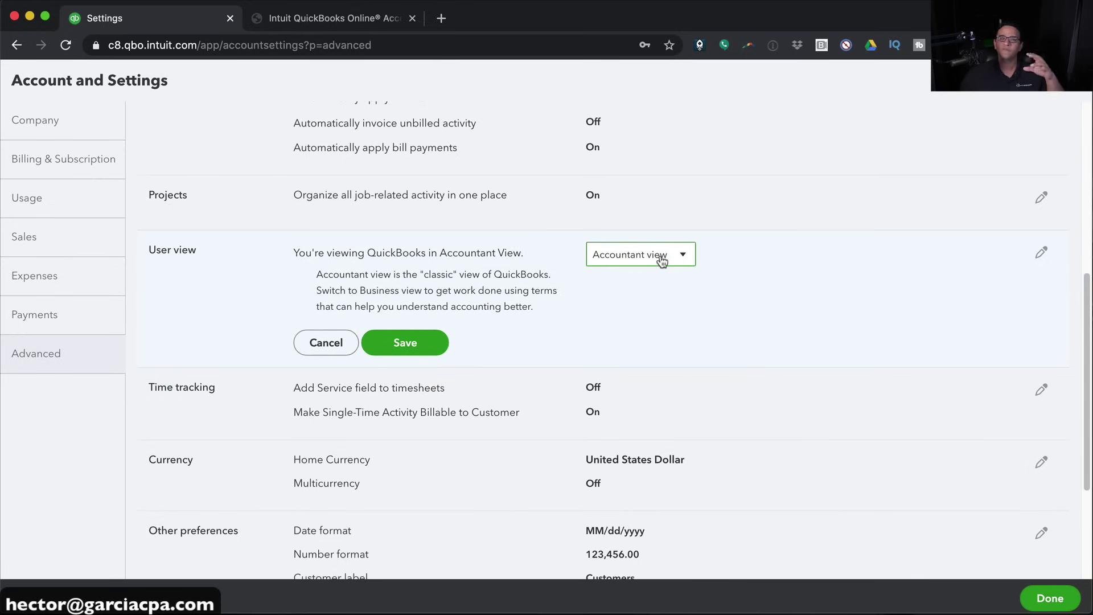
left_click(661, 260)
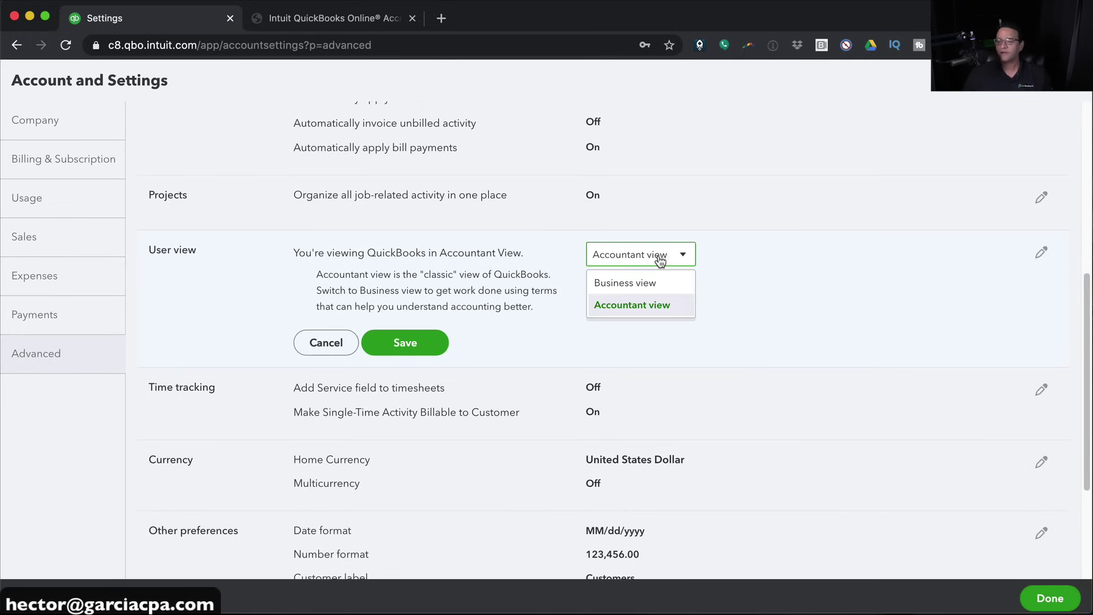
left_click(623, 293)
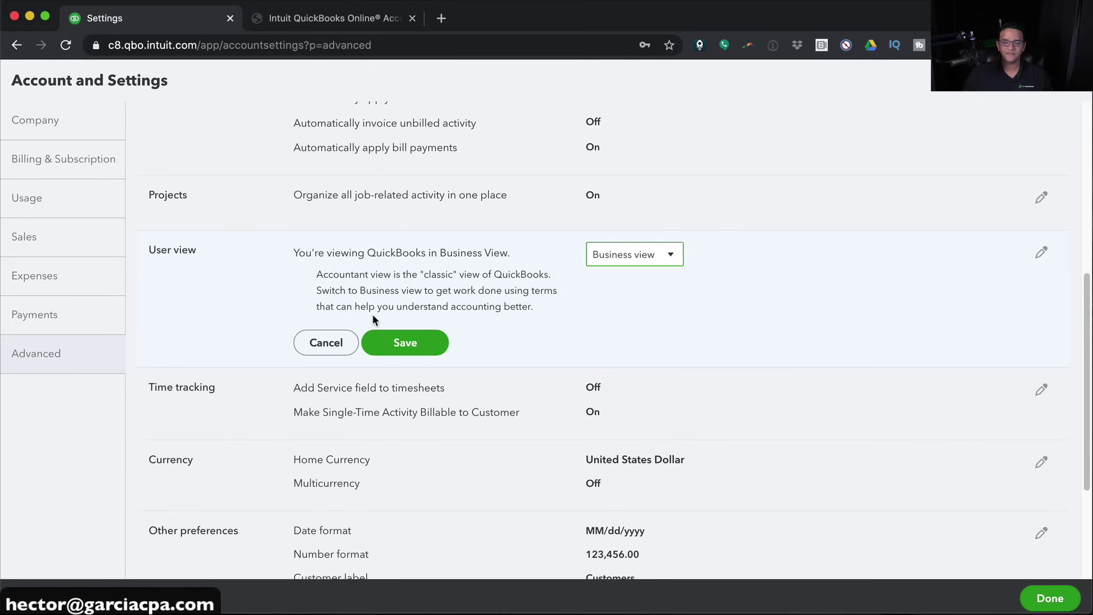
left_click(409, 331)
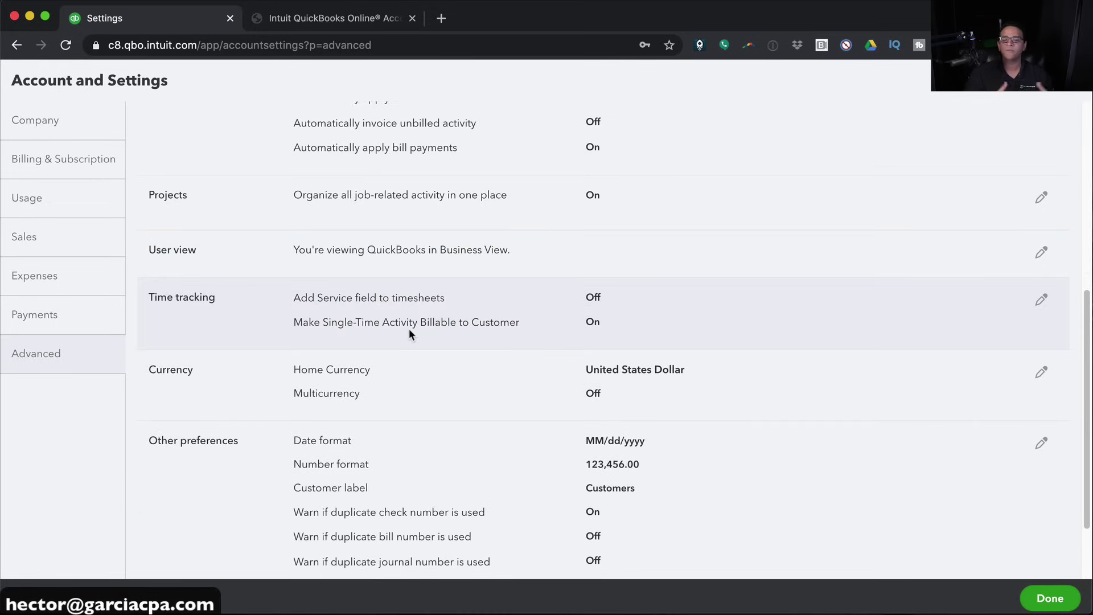
left_click(1060, 601)
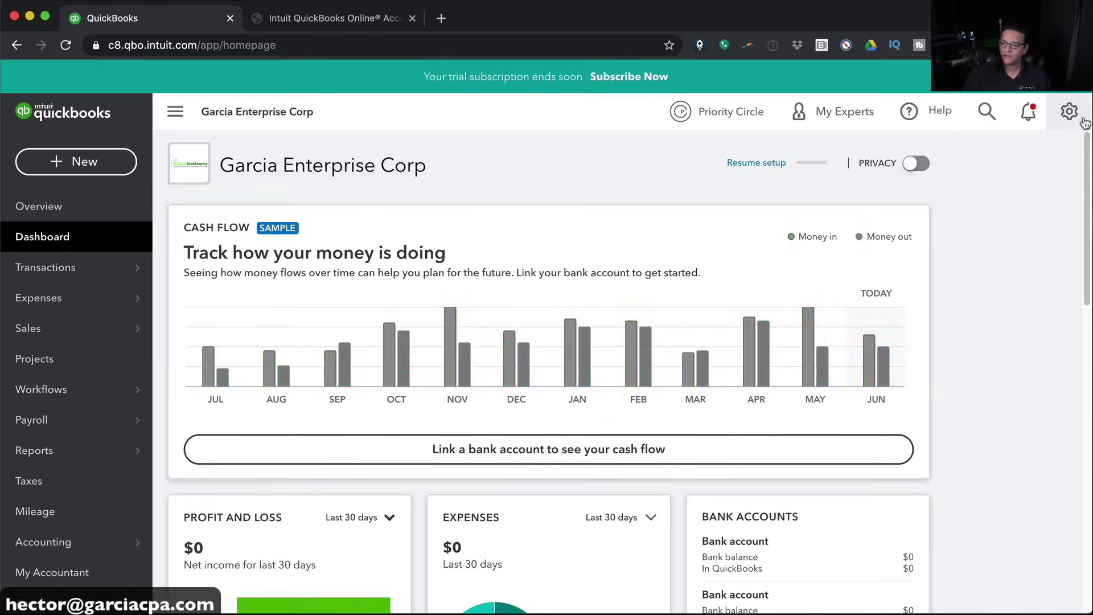
Go to Manage users from the gear menu, dismiss the roles tip, and start adding a user
left_click(1070, 114)
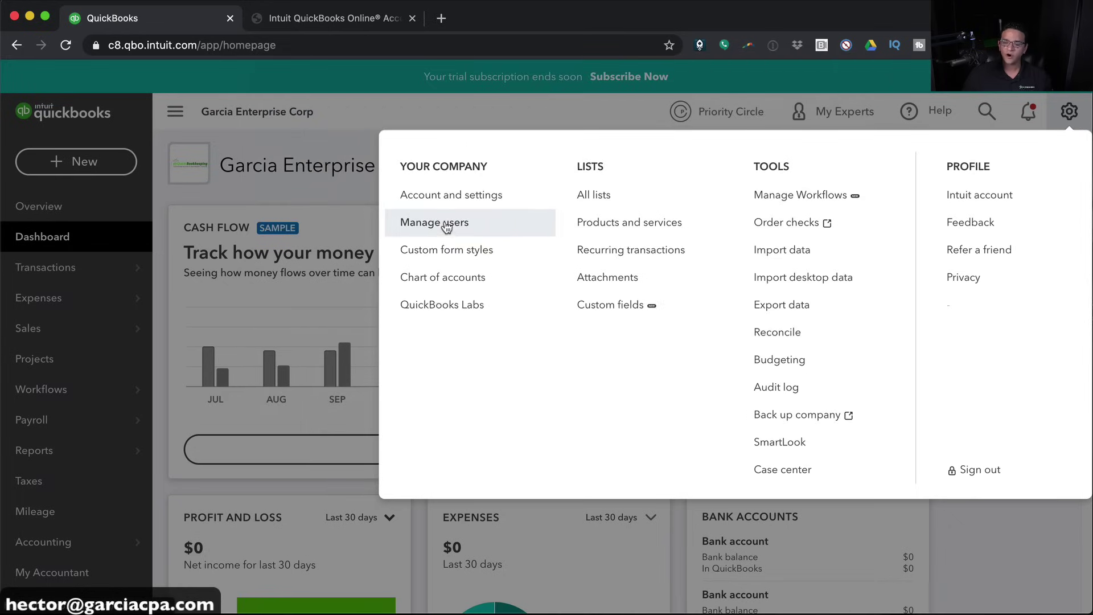
left_click(444, 220)
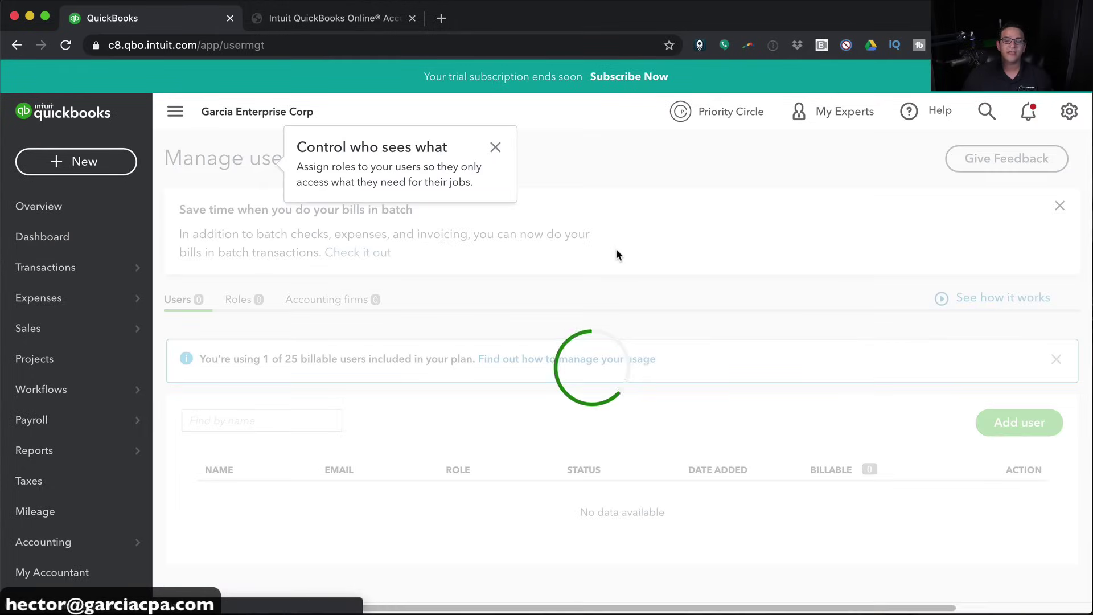
left_click(495, 147)
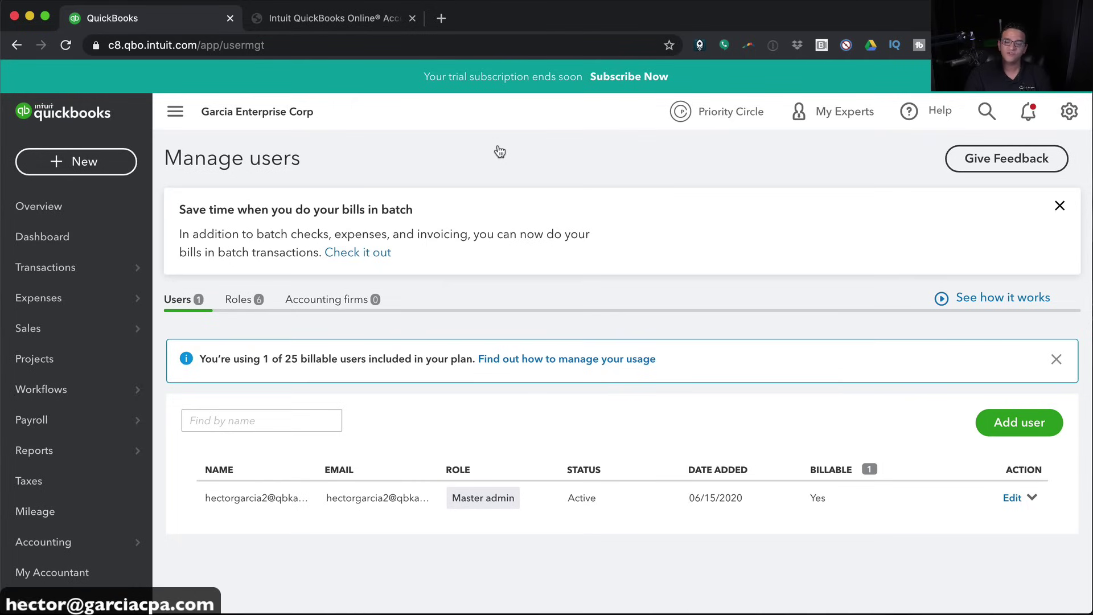
left_click(1027, 437)
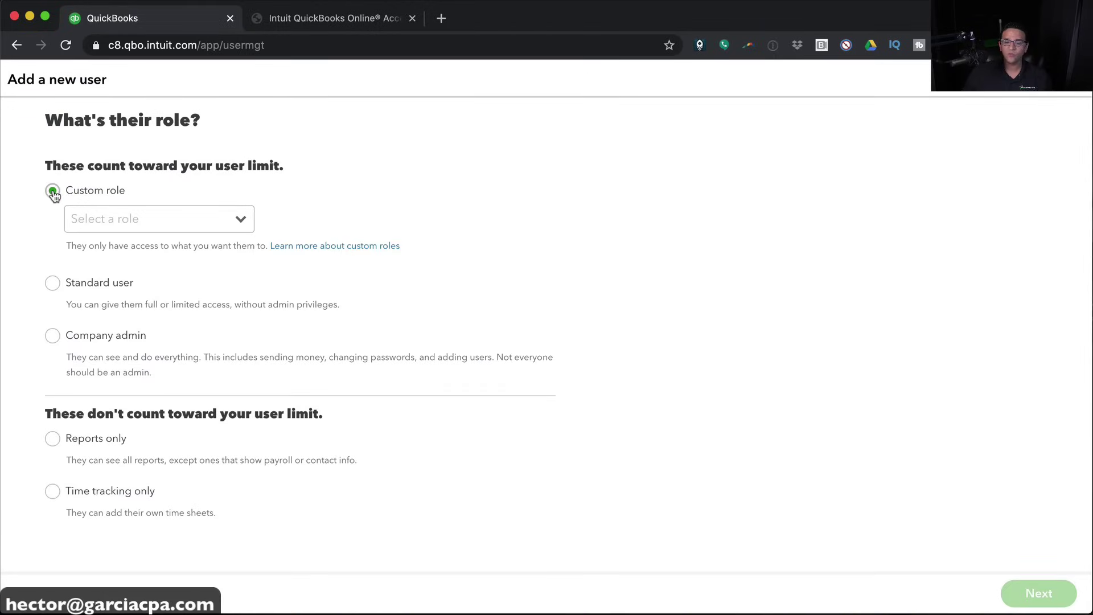
Create a new custom role with access to Invoices and Inventory Managment
left_click(52, 337)
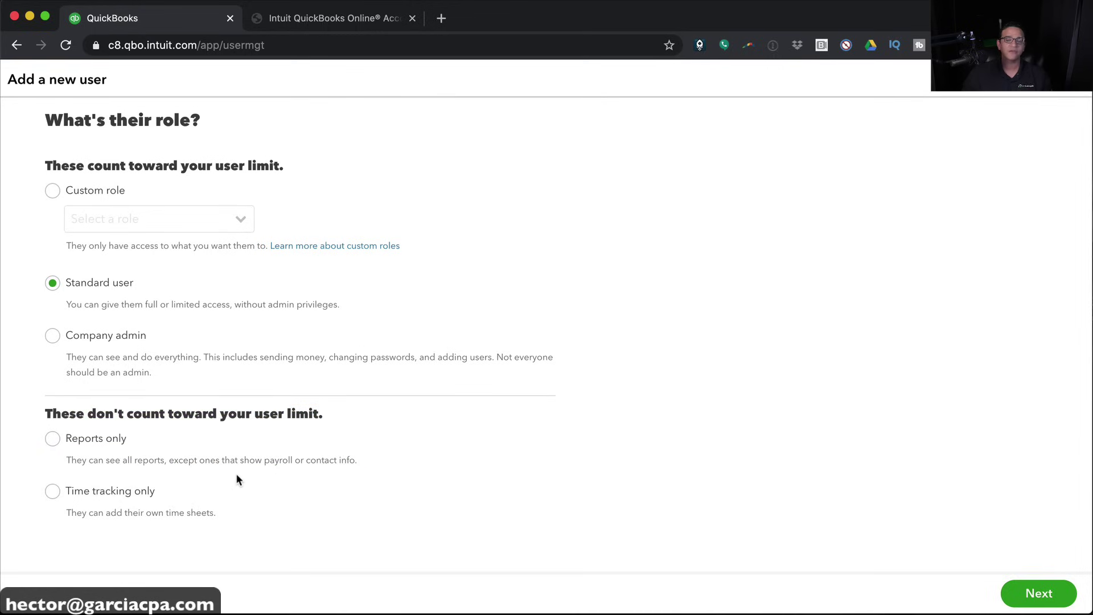
left_click(59, 190)
left_click(242, 220)
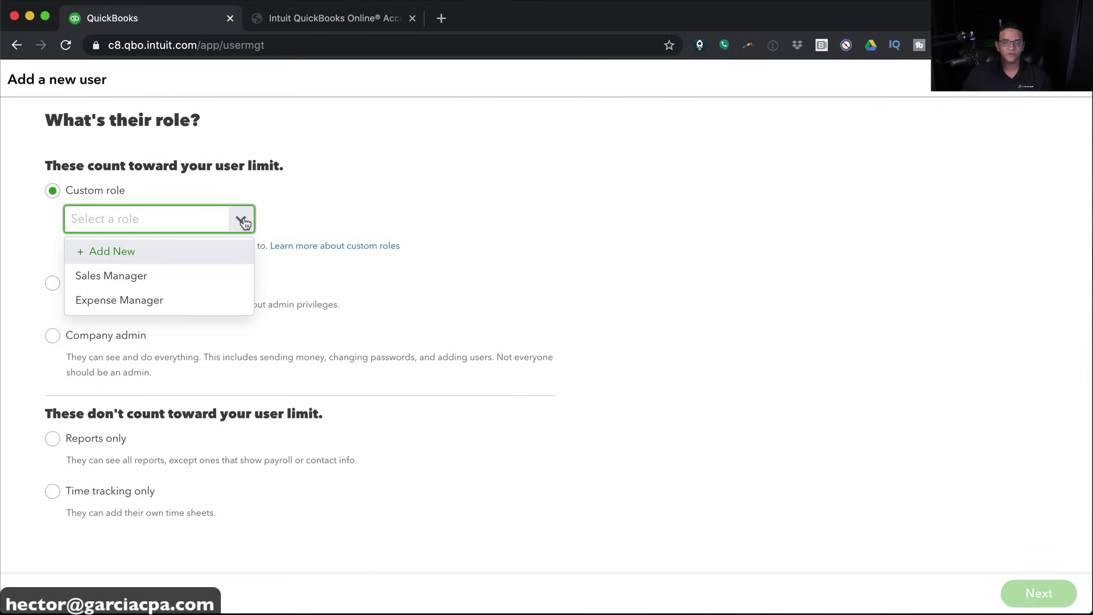
left_click(116, 252)
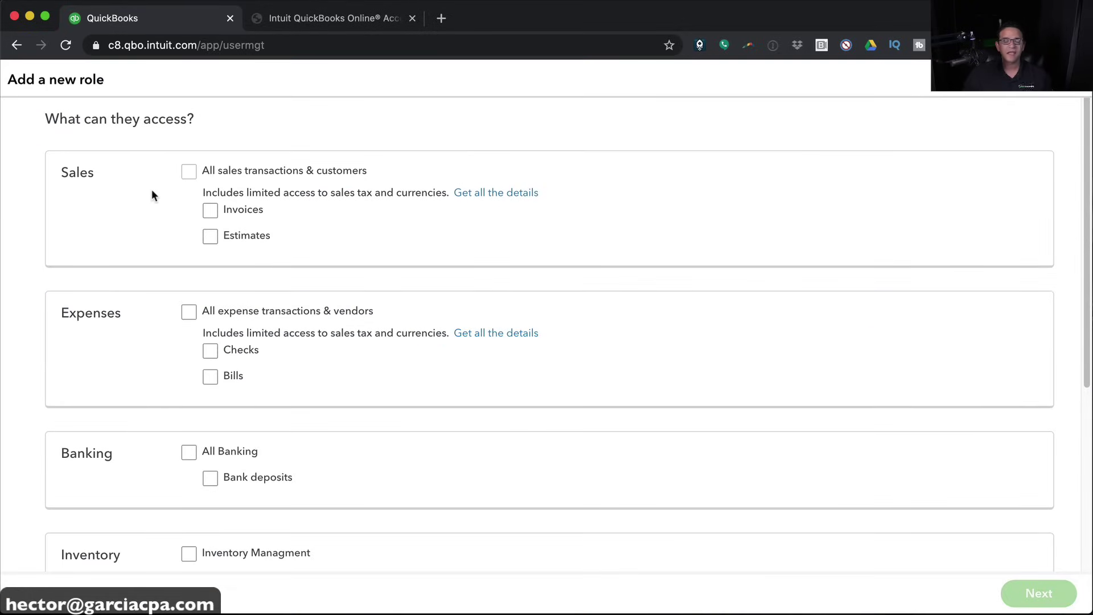
left_click(212, 211)
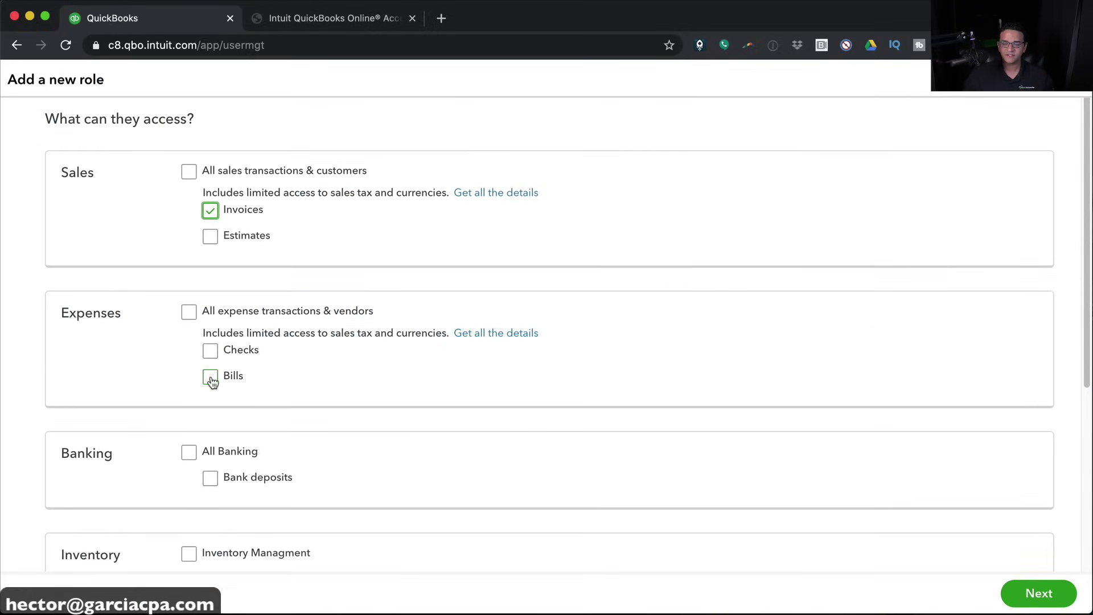
scroll(256, 404, "down", 3)
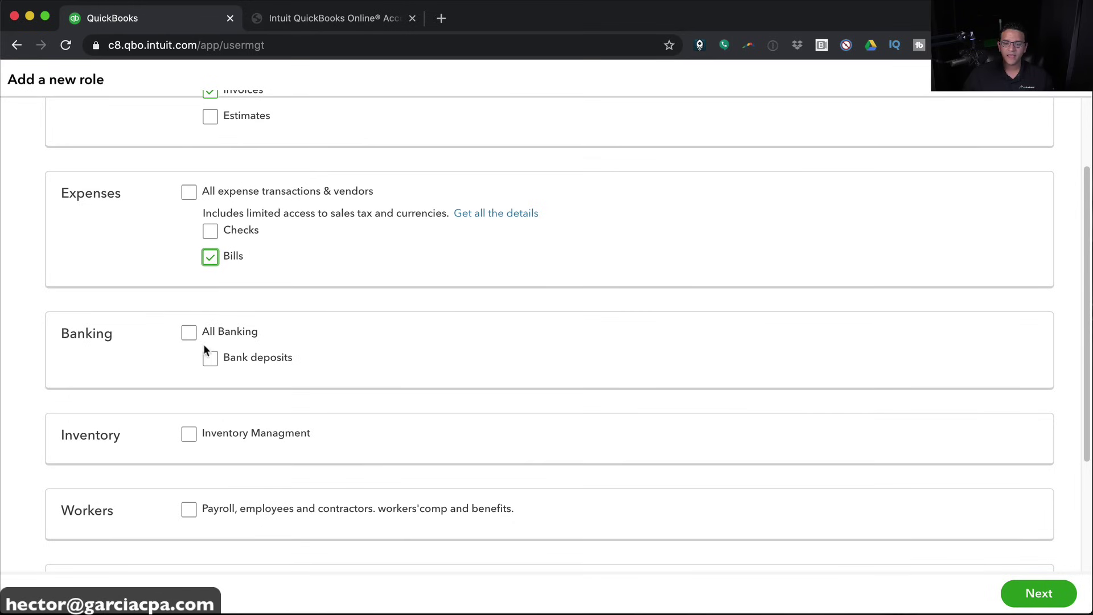
left_click(193, 437)
scroll(433, 431, "up", 3)
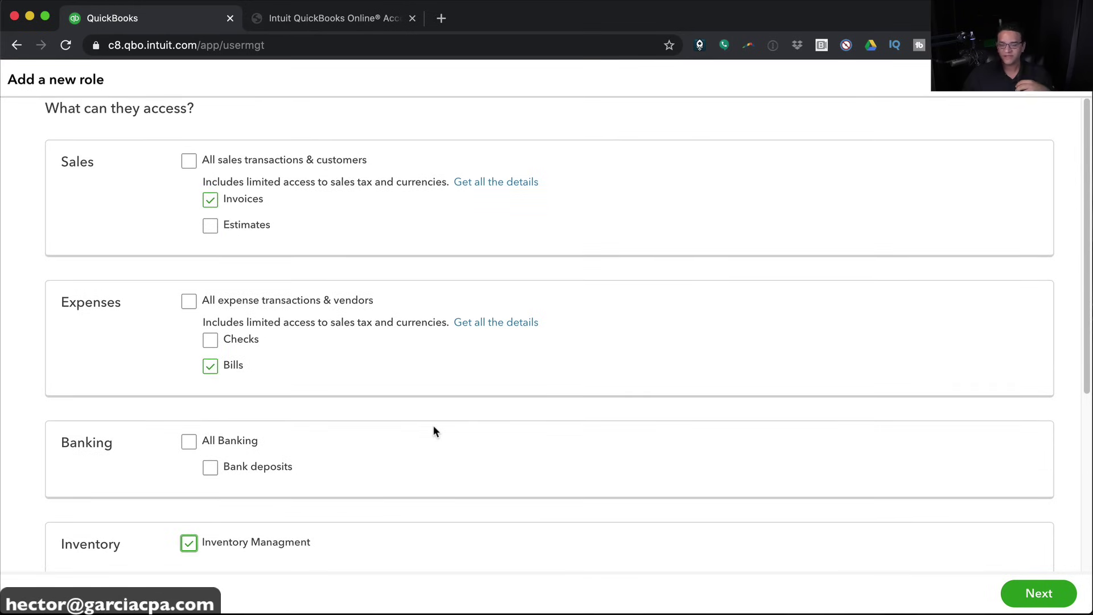
scroll(432, 424, "down", 3)
scroll(432, 423, "down", 1)
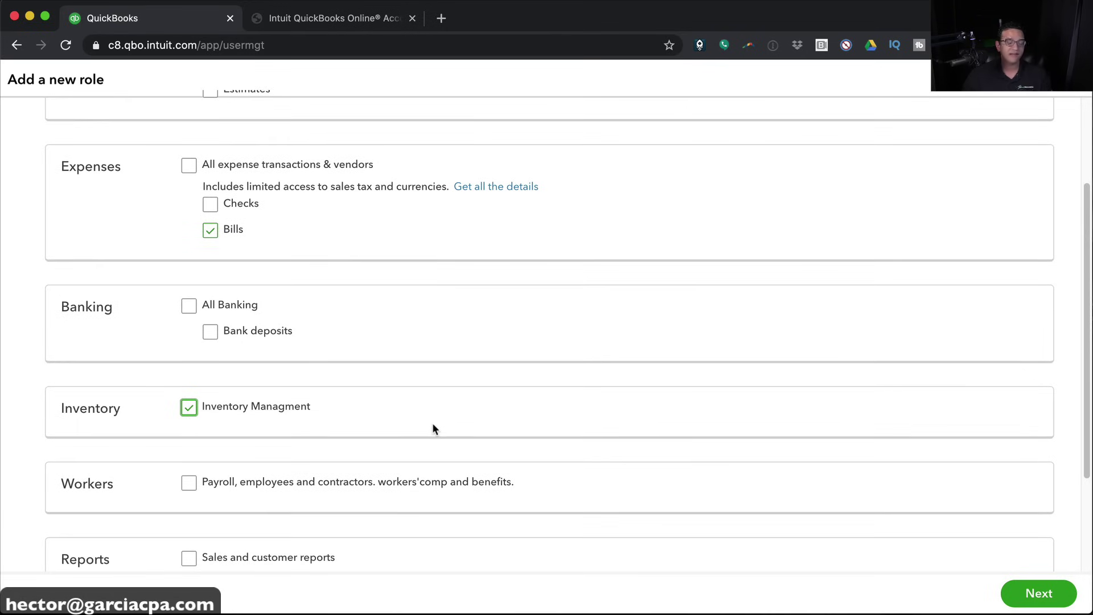
scroll(433, 426, "down", 3)
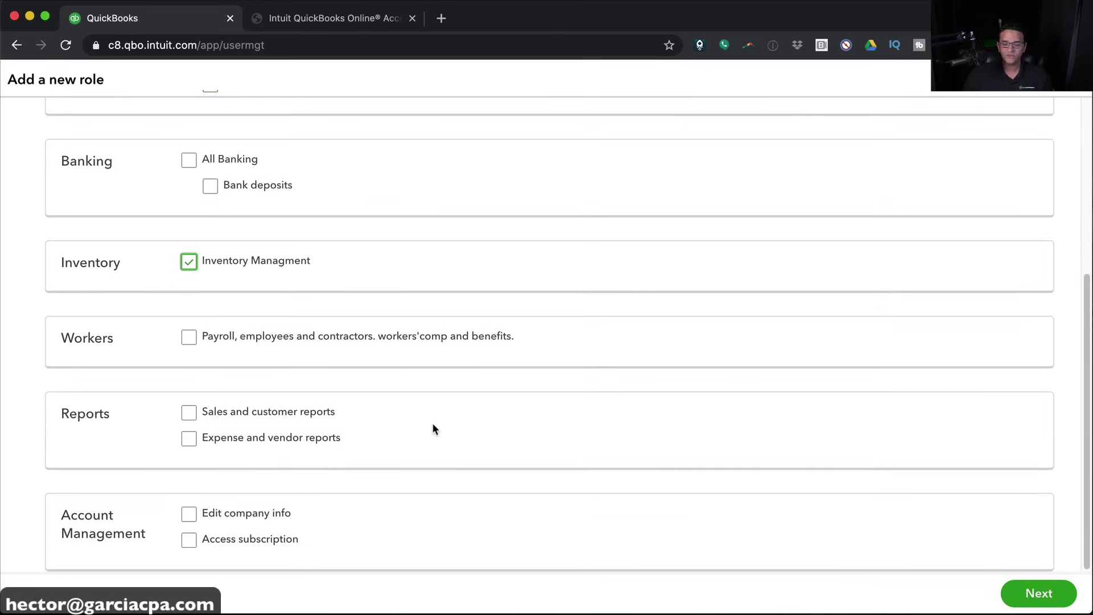
scroll(432, 422, "up", 6)
Name the new custom role Assistant and save it
left_click(1045, 594)
left_click(113, 186)
type("Assistant")
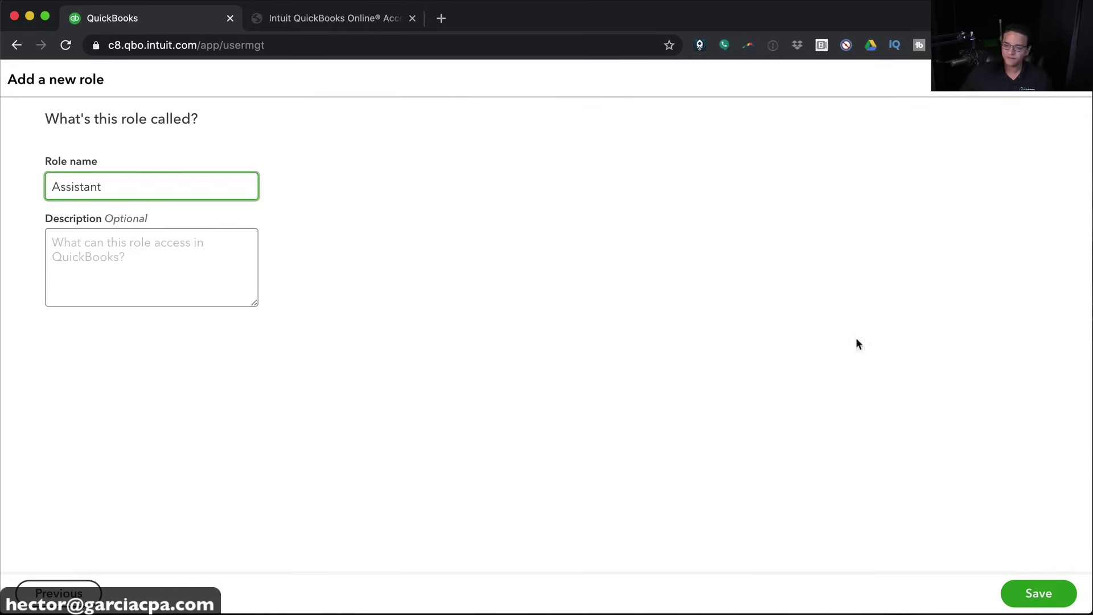
left_click(1038, 593)
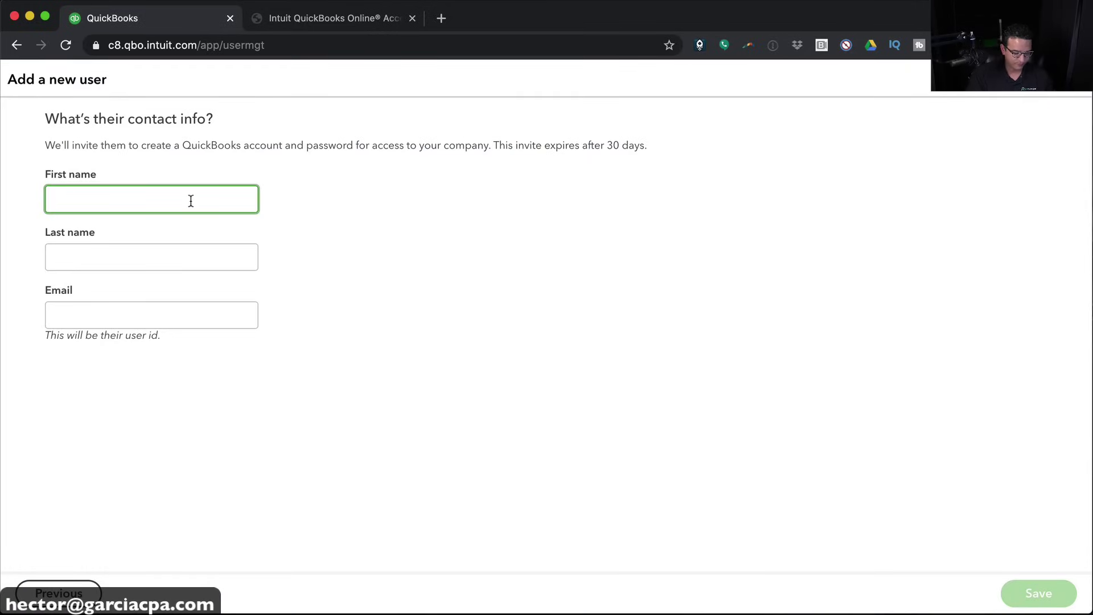
Fill in the new user's first name, last name and e-mail address, then send the invite
key("Tab")
type("Ga")
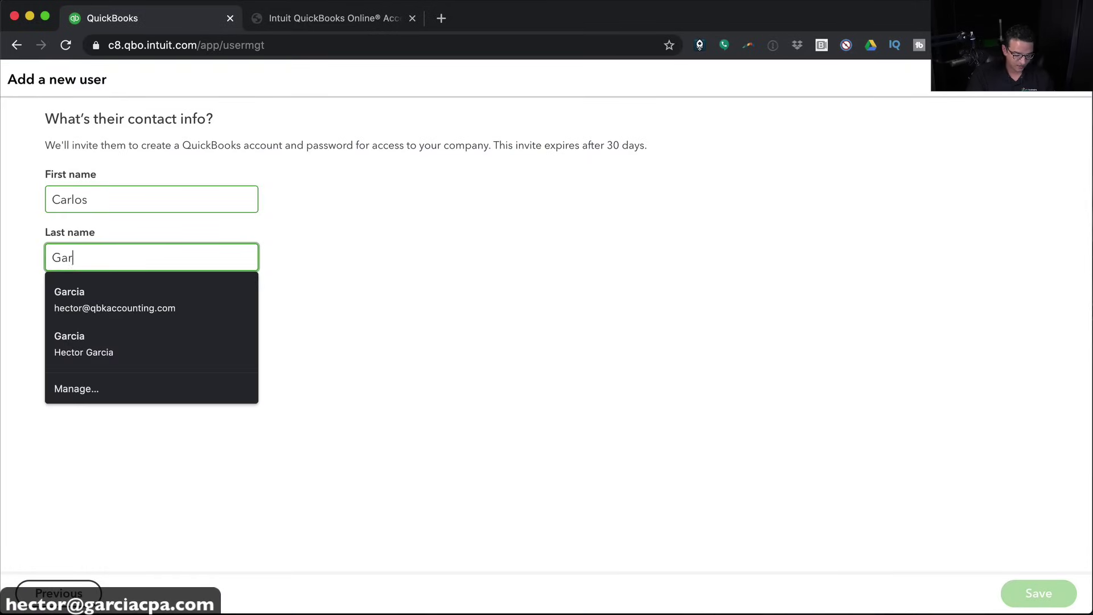
key("Tab")
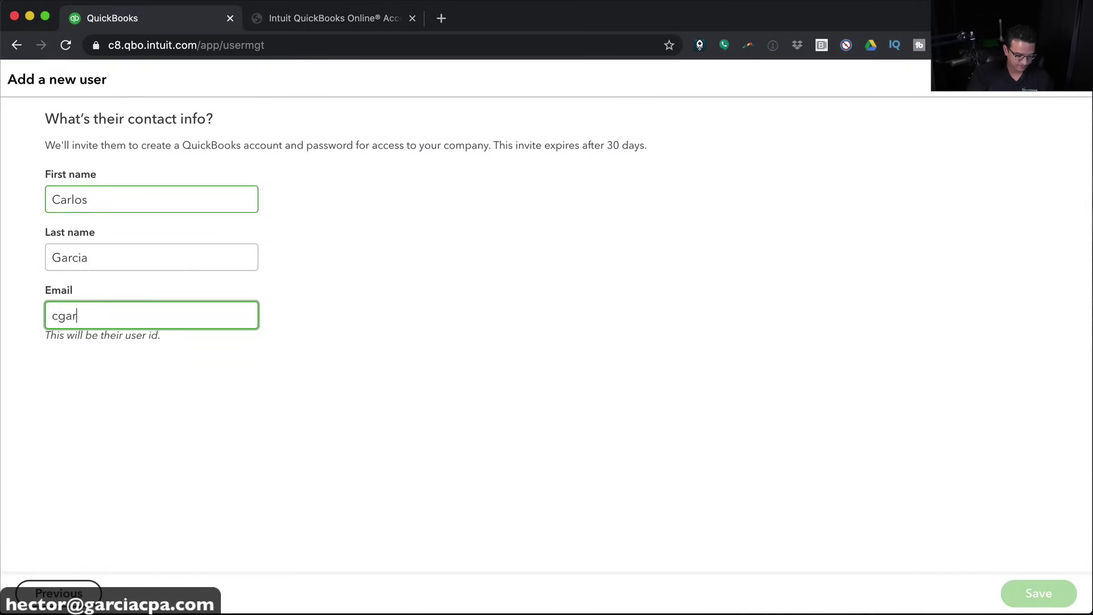
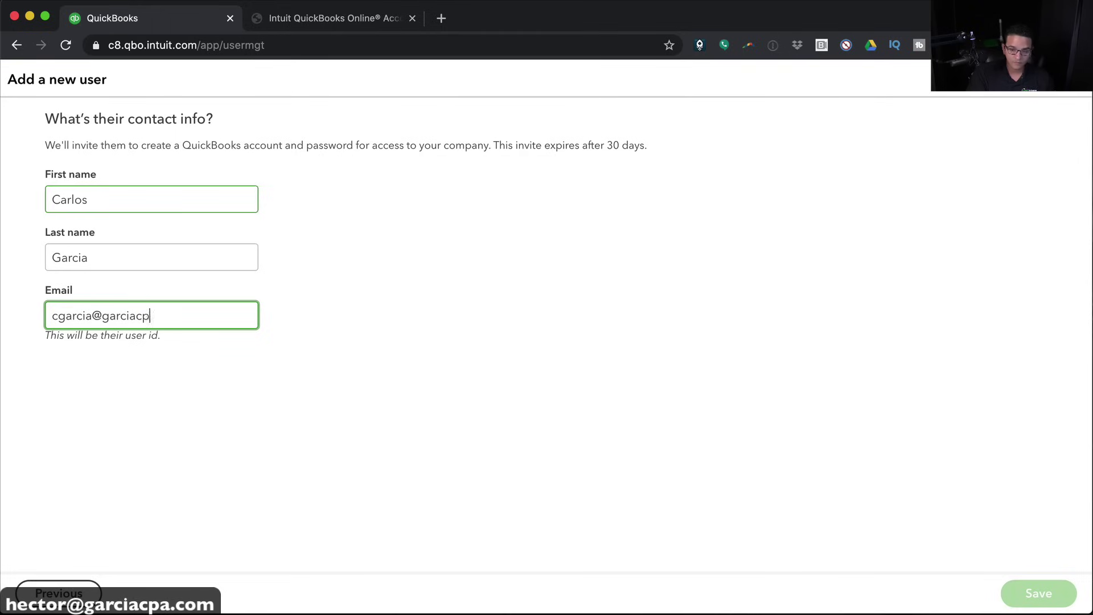
left_click(1037, 591)
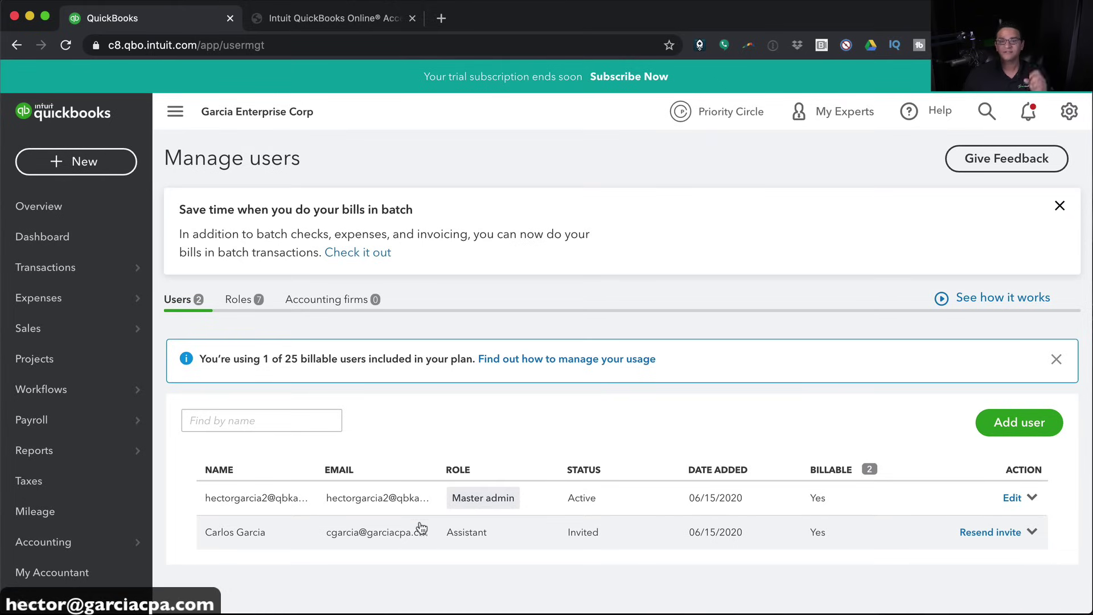
View the Assistant role's details in the Roles list, then close them
left_click(239, 300)
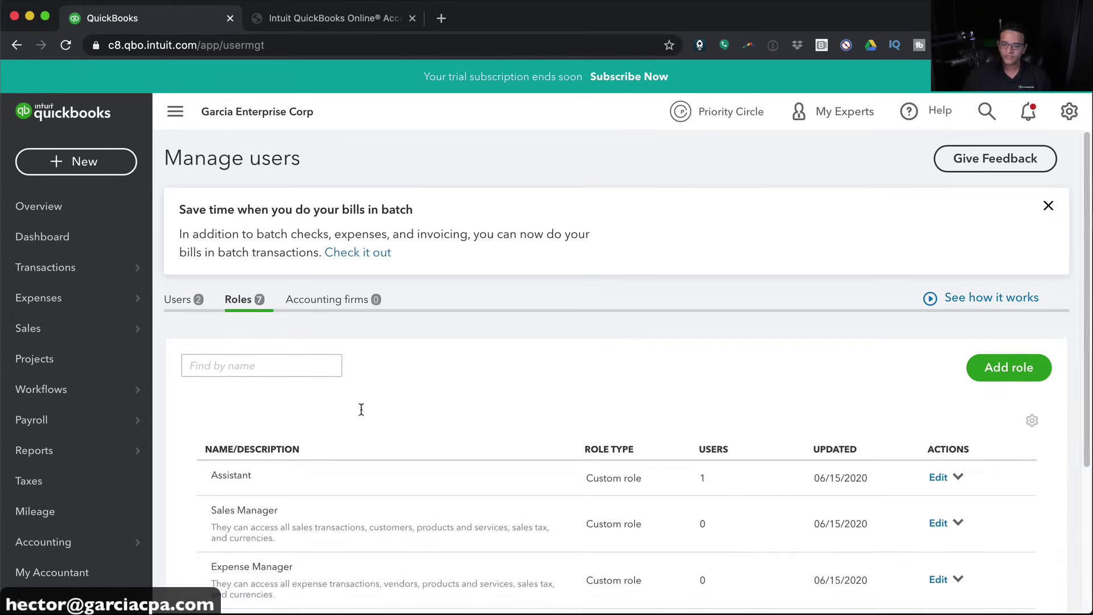
scroll(459, 430, "down", 2)
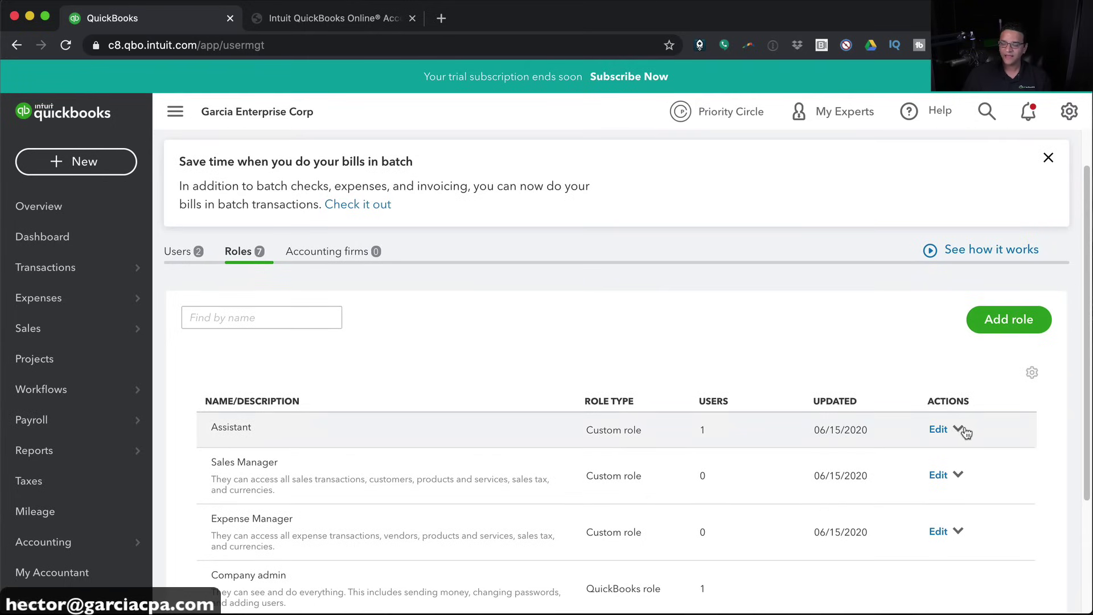
left_click(959, 431)
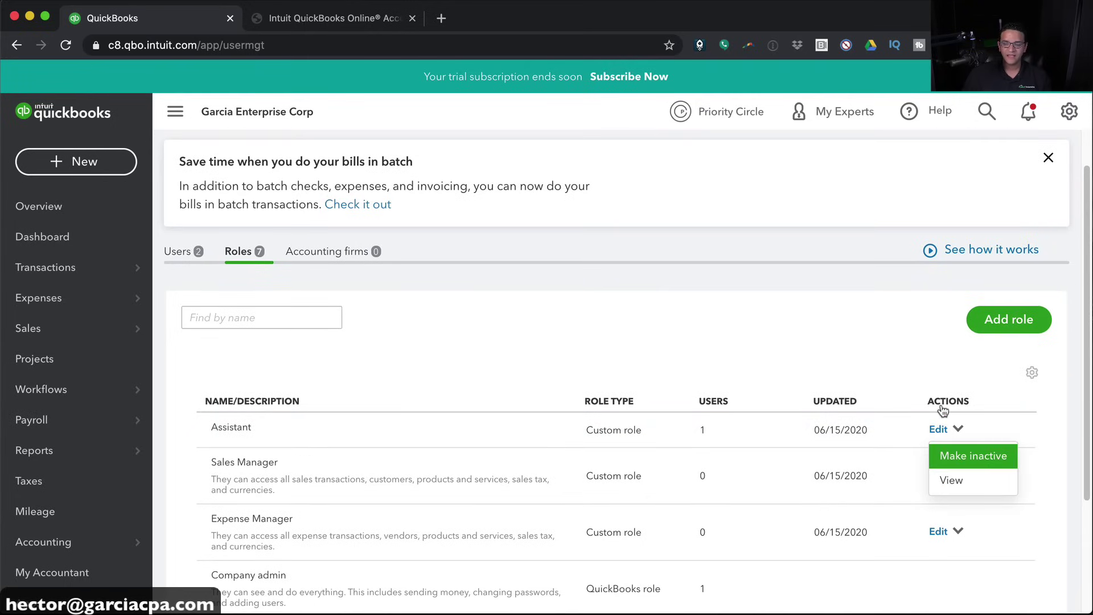
left_click(950, 480)
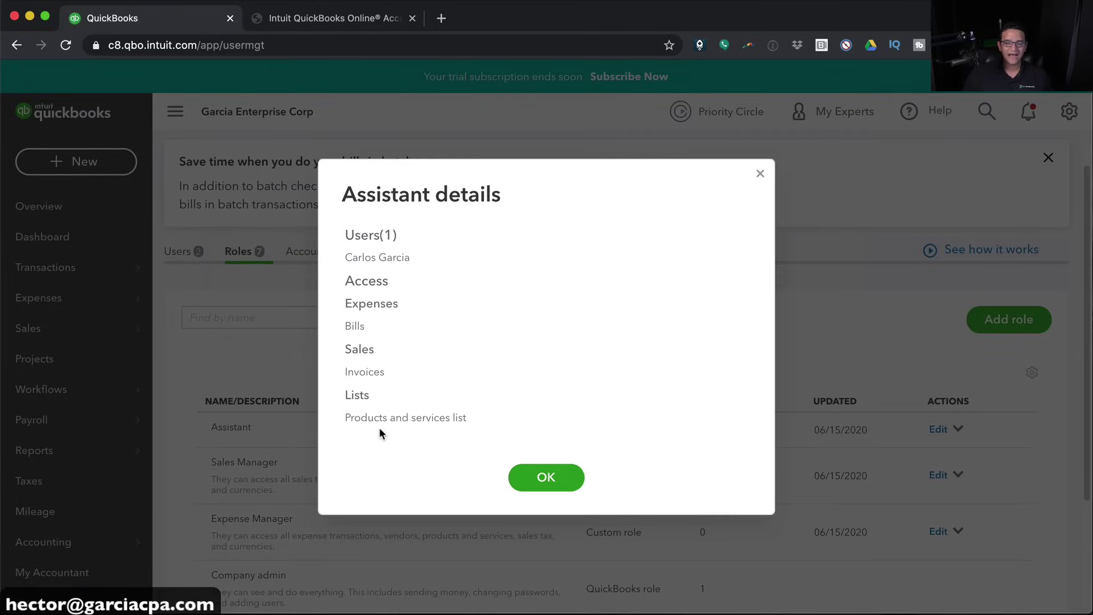
left_click(549, 477)
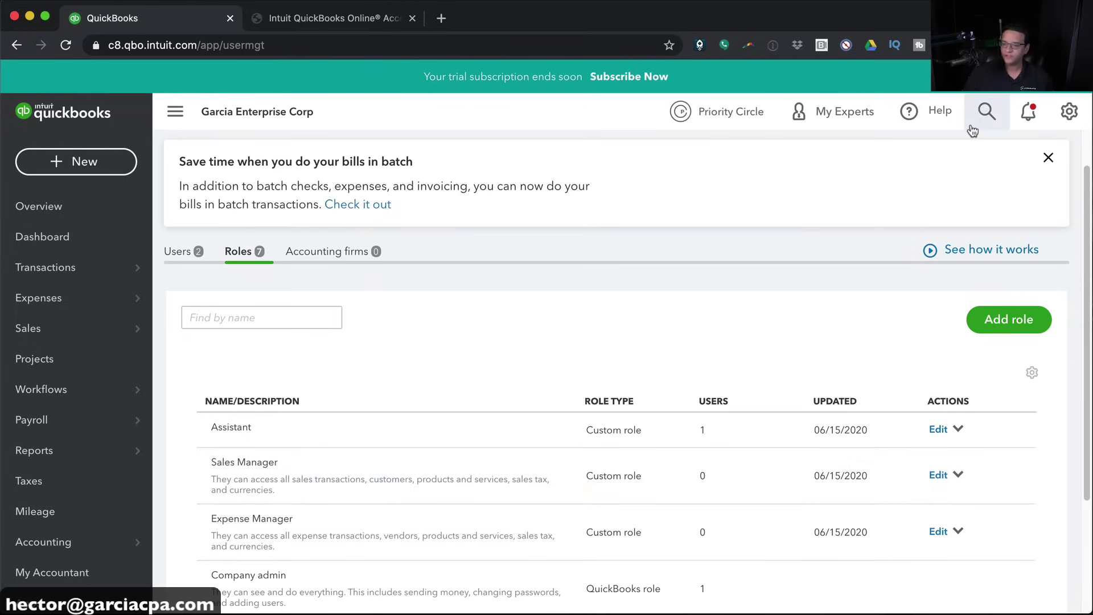
left_click(1068, 111)
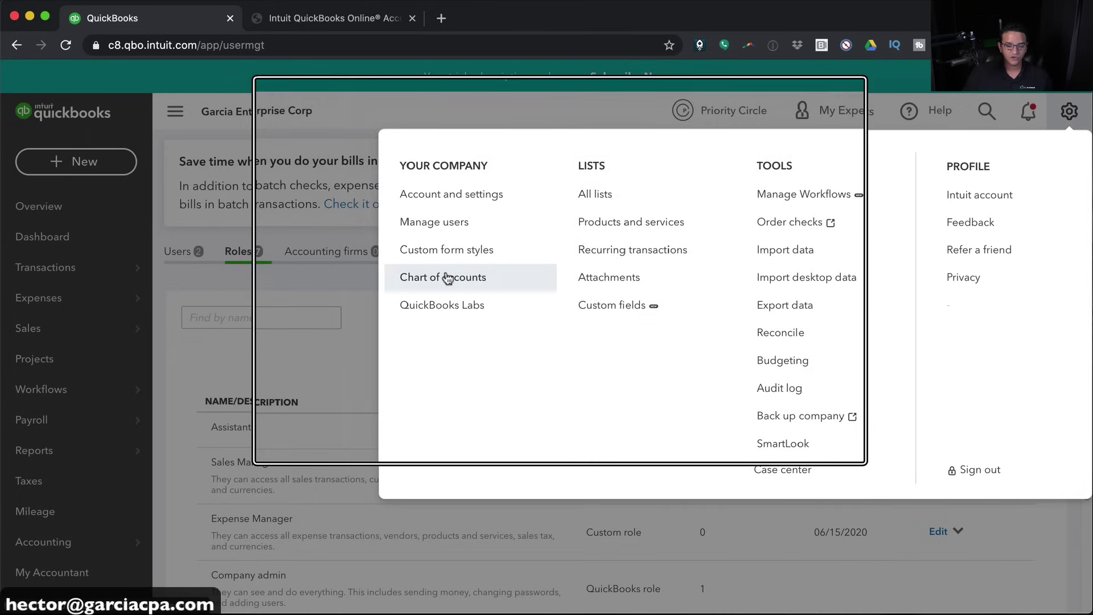
Open the Chart of Accounts from the gear menu and close the business insurance promo banner
left_click(26, 541)
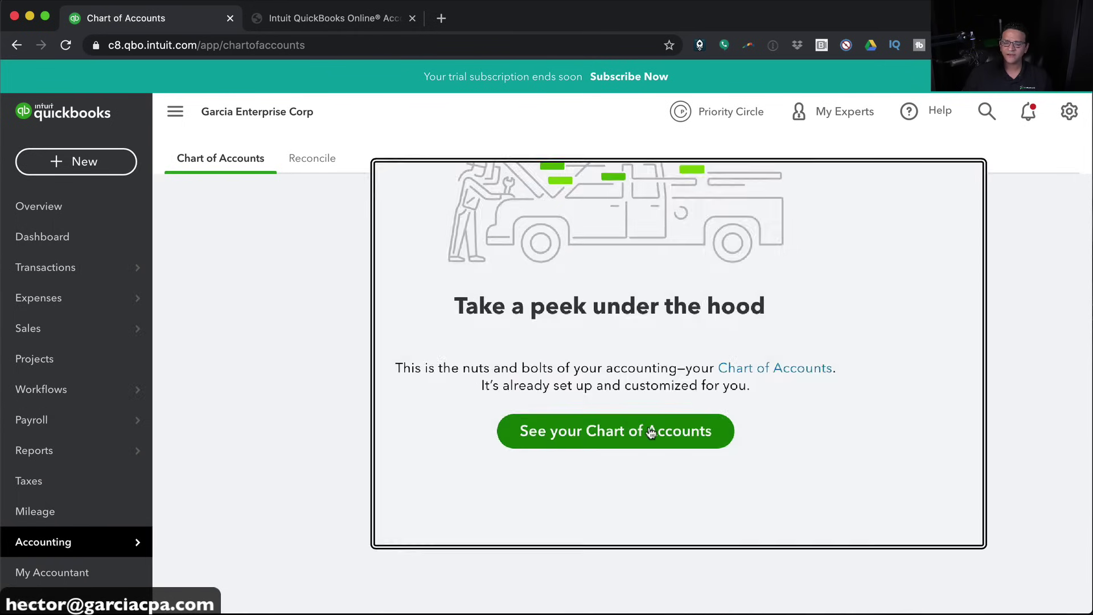
left_click(678, 429)
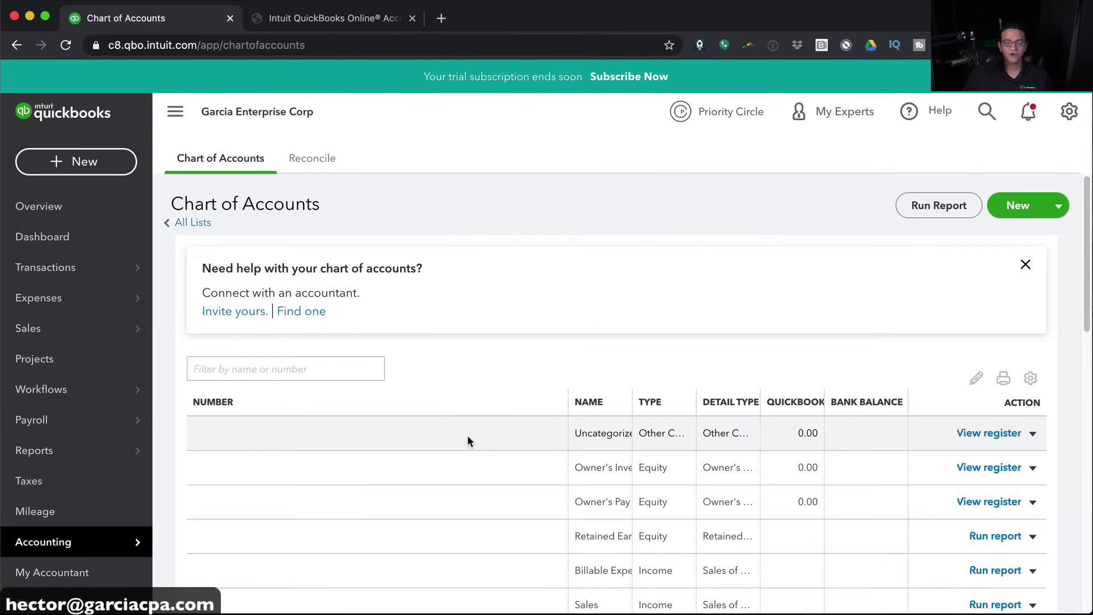
mouse_move(91, 549)
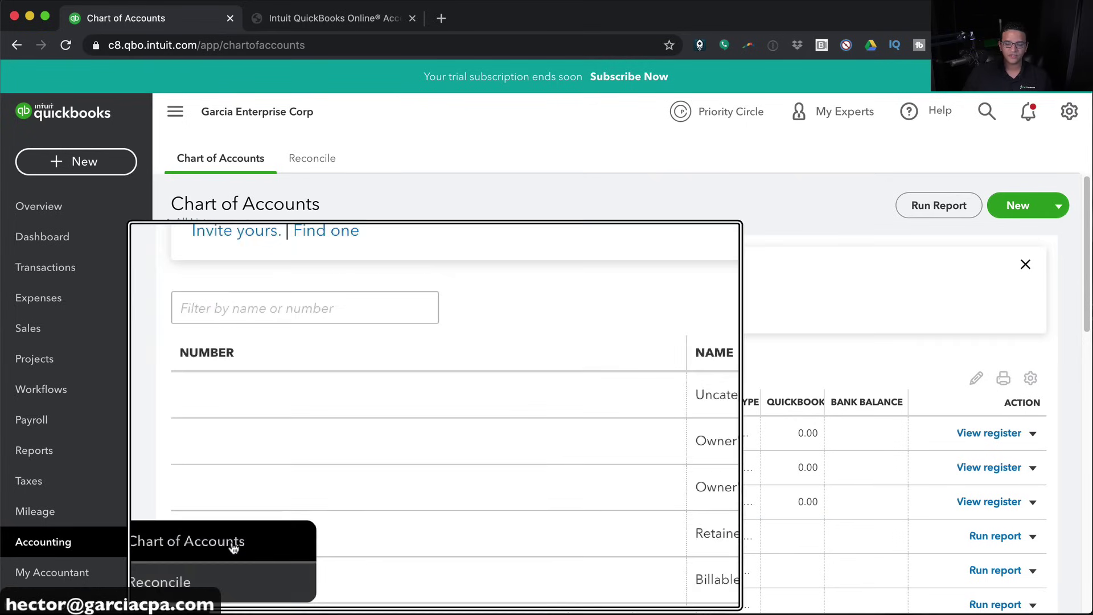
left_click(1068, 111)
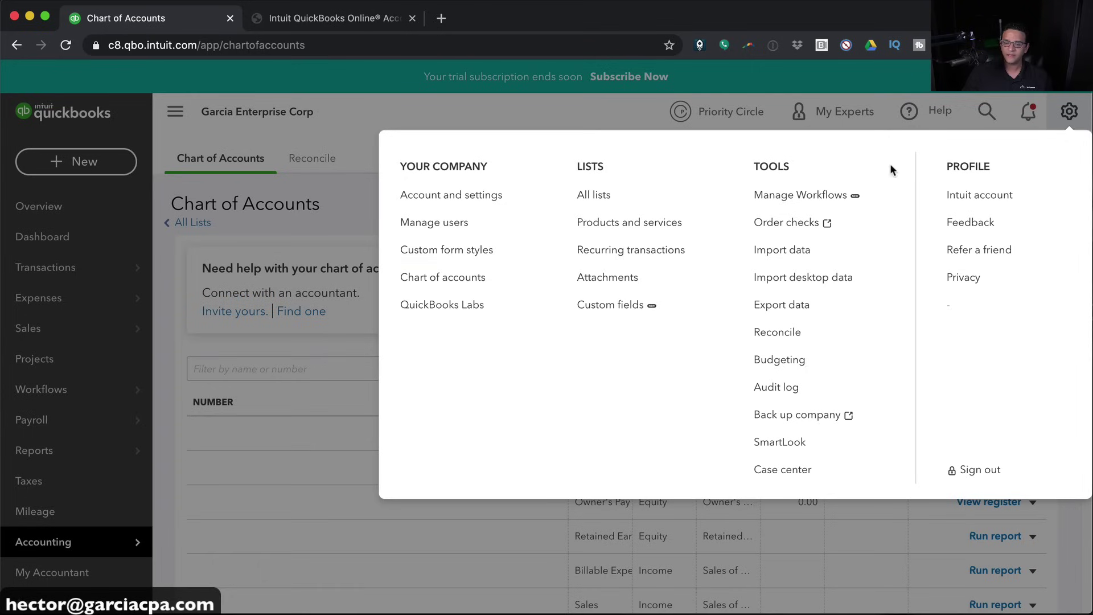
left_click(455, 275)
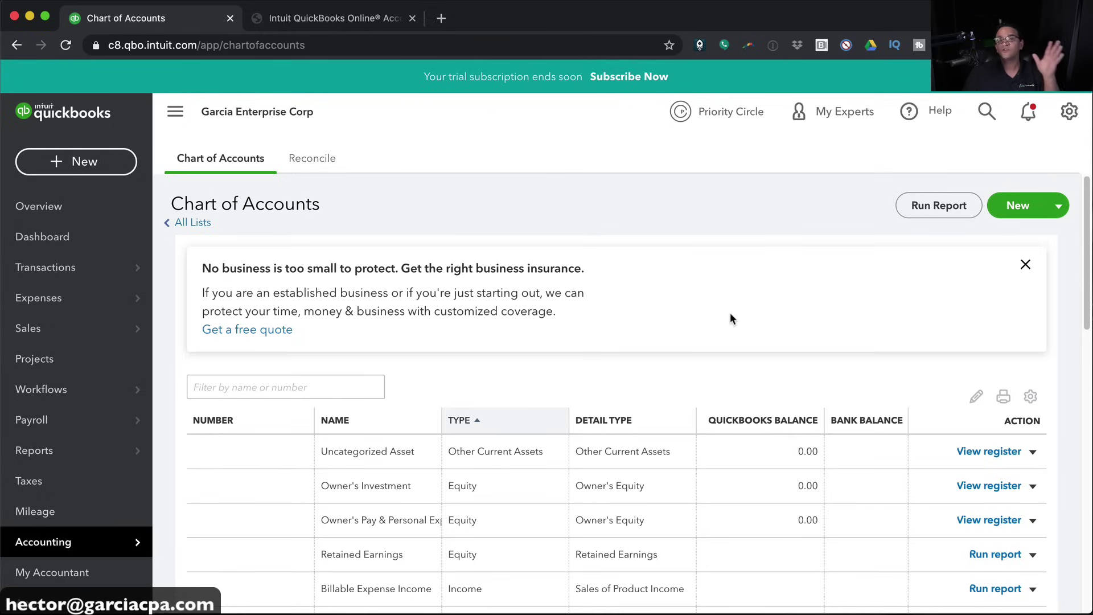
left_click(1025, 265)
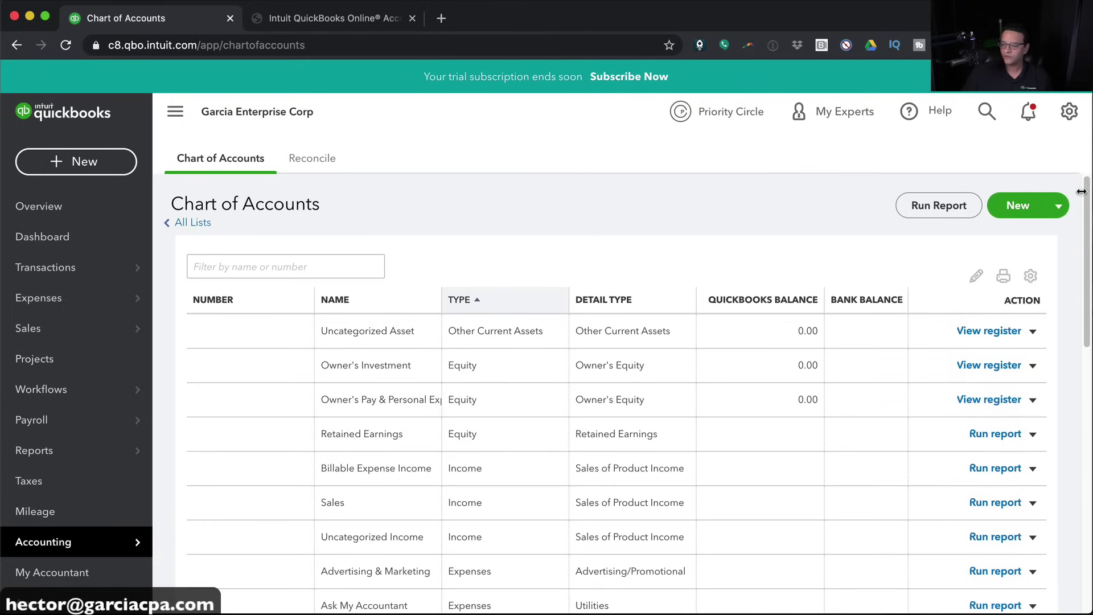
left_click(1027, 212)
Set up a Bank account with Checking detail type named Chase CHK 1234
left_click(333, 170)
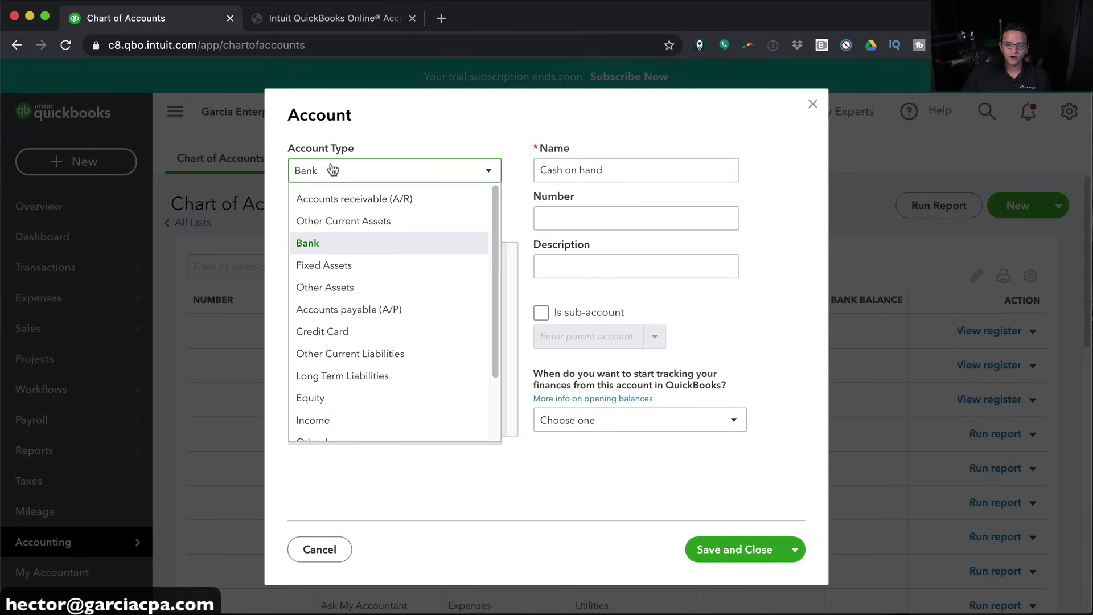
left_click(308, 245)
triple_click(605, 174)
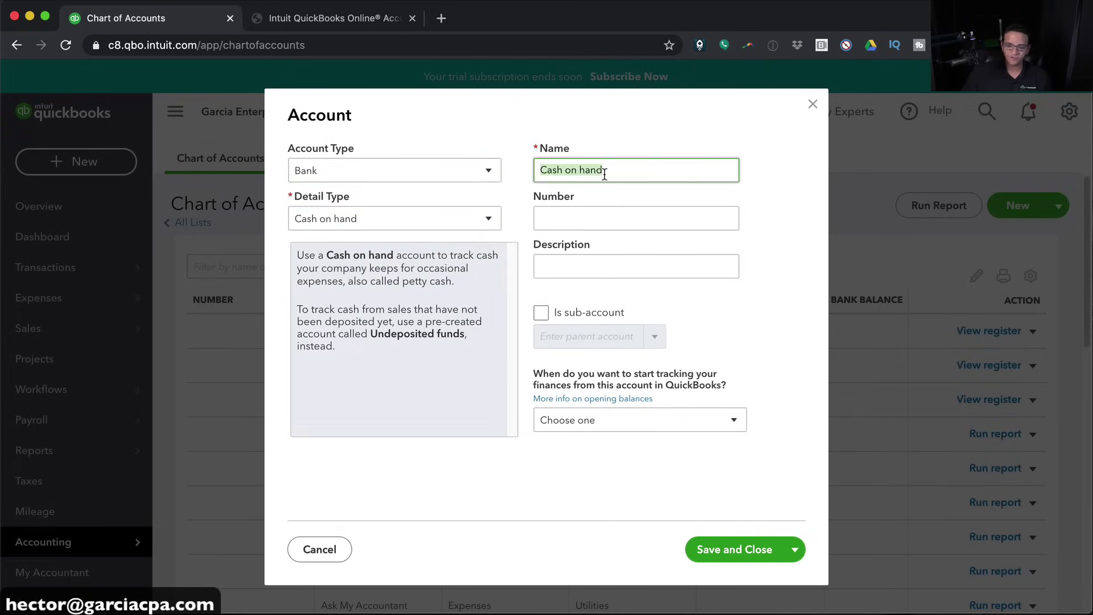
type("Cah")
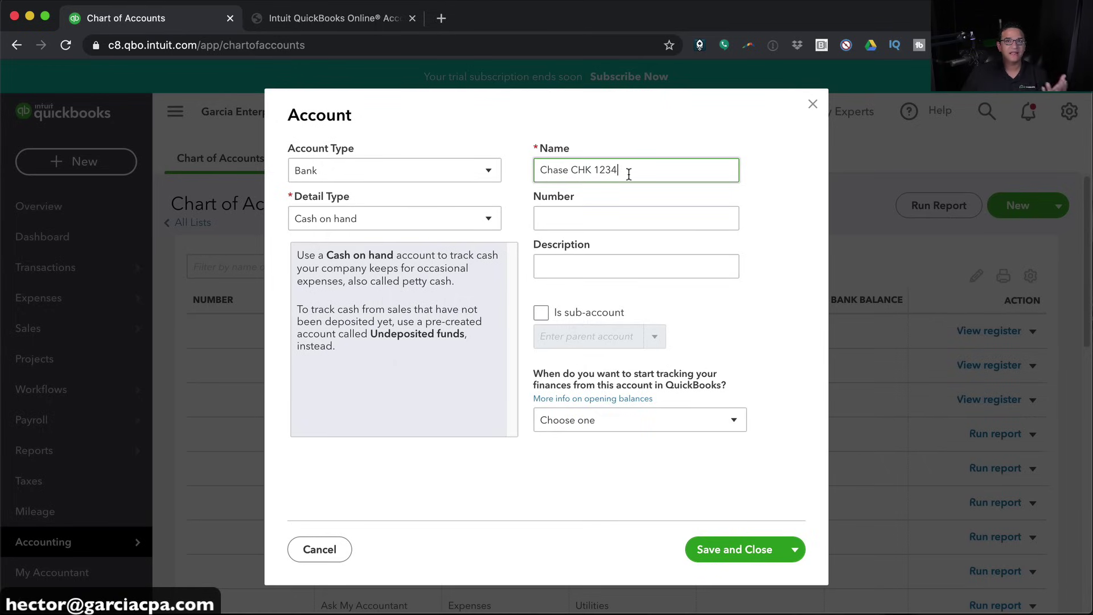
left_click_drag(589, 170, 675, 168)
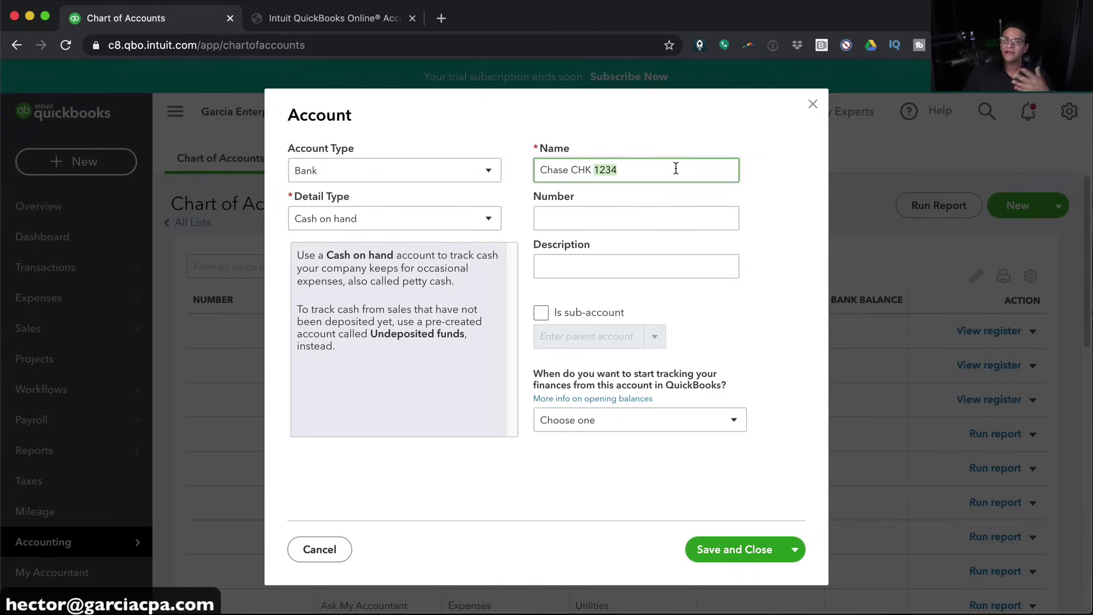
left_click_drag(621, 178, 506, 158)
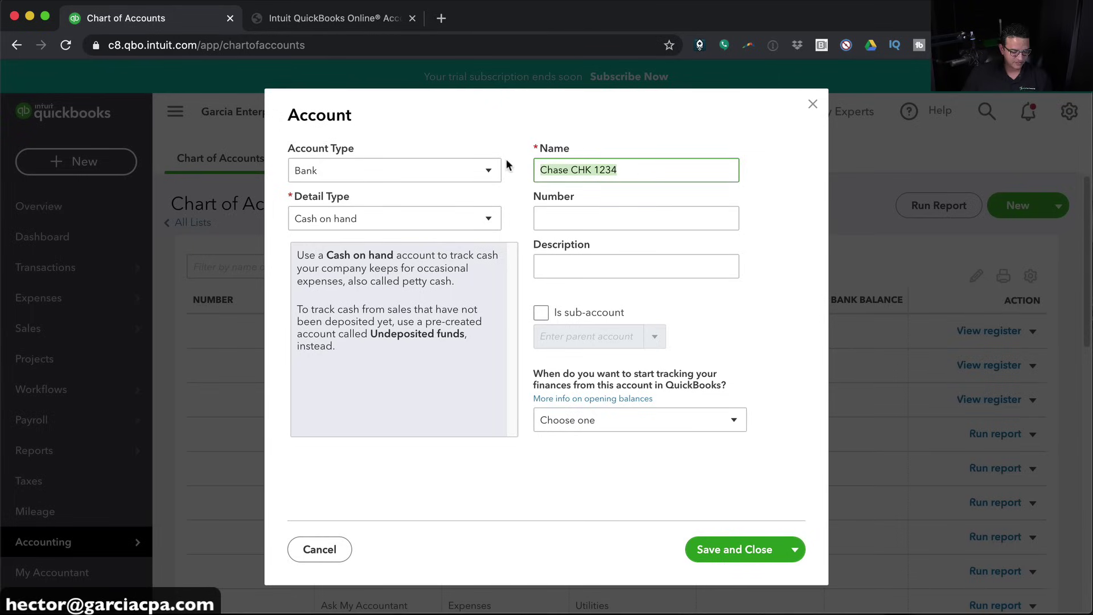
left_click(348, 218)
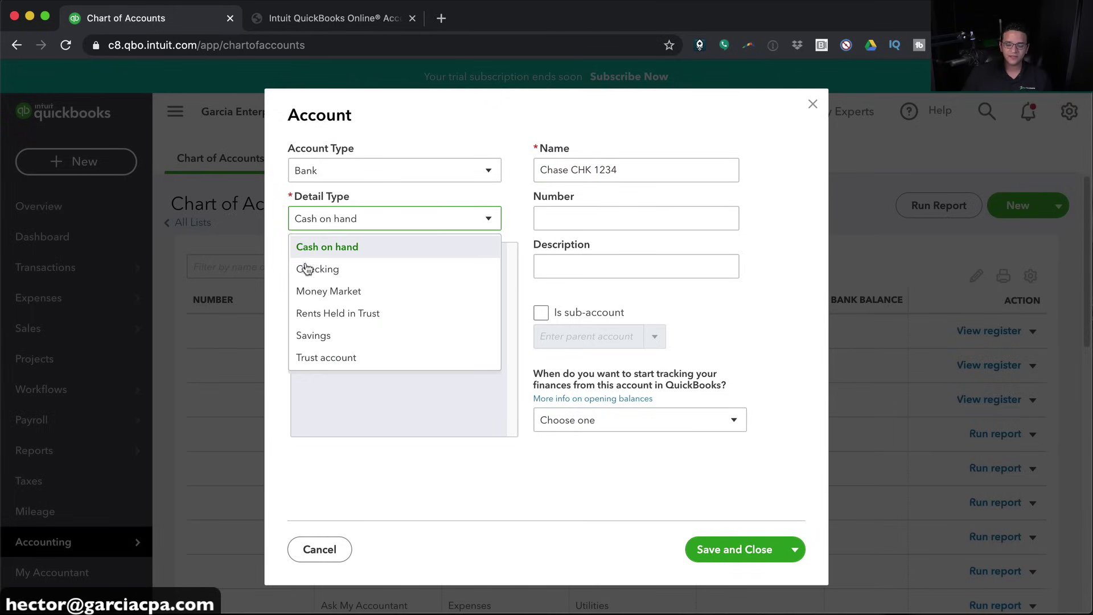
left_click(337, 269)
left_click(621, 175)
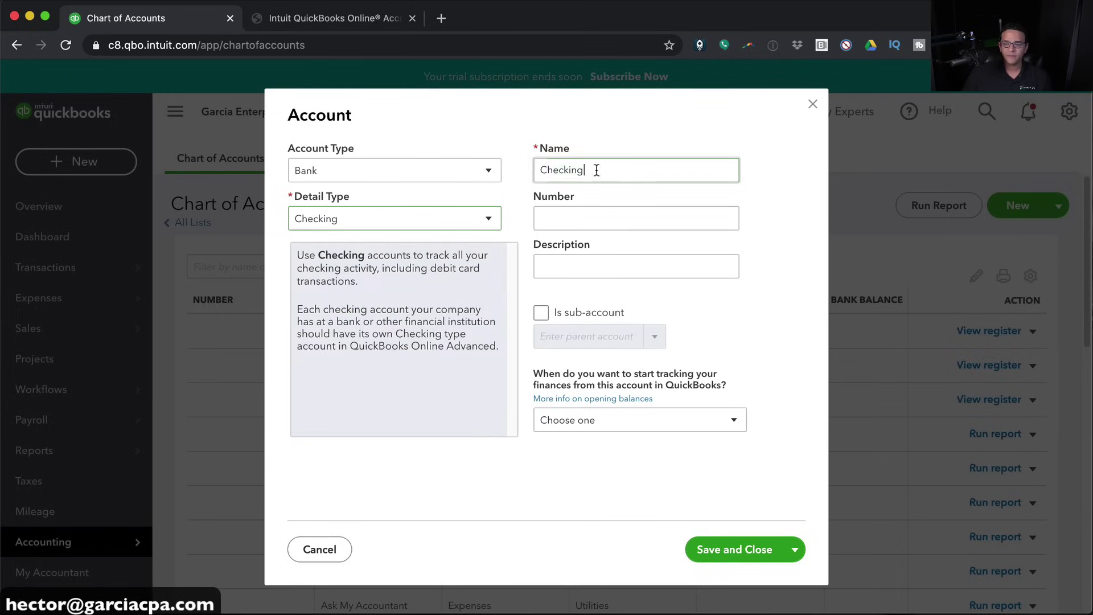
left_click_drag(621, 175, 527, 168)
type("Chase CHK 1234")
left_click(313, 225)
left_click(314, 225)
triple_click(627, 173)
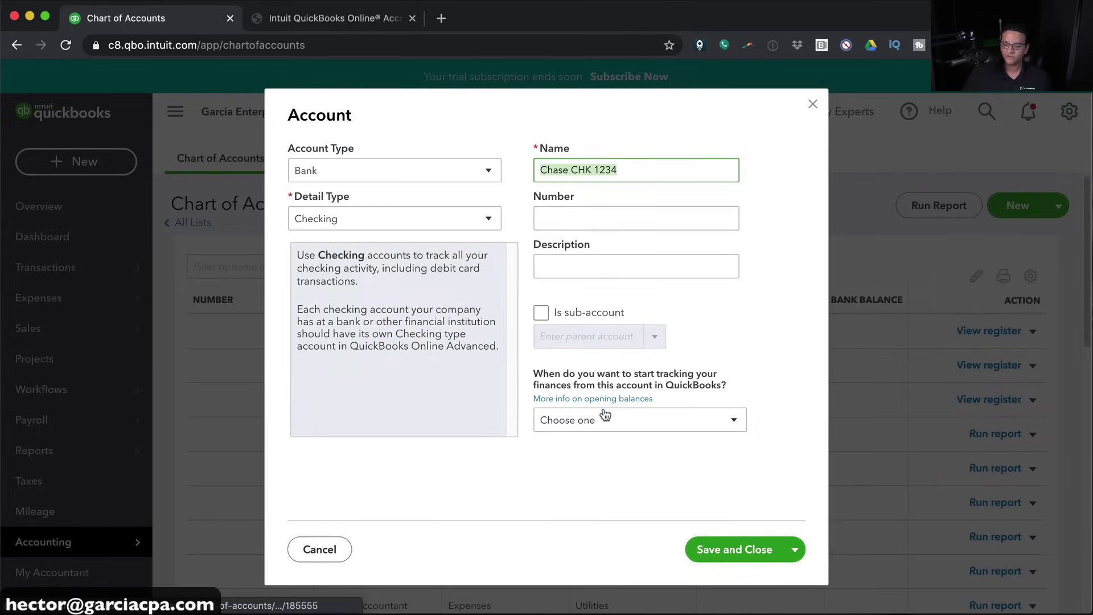
Set the account's tracking start to the custom date 07/01/2020
left_click(603, 415)
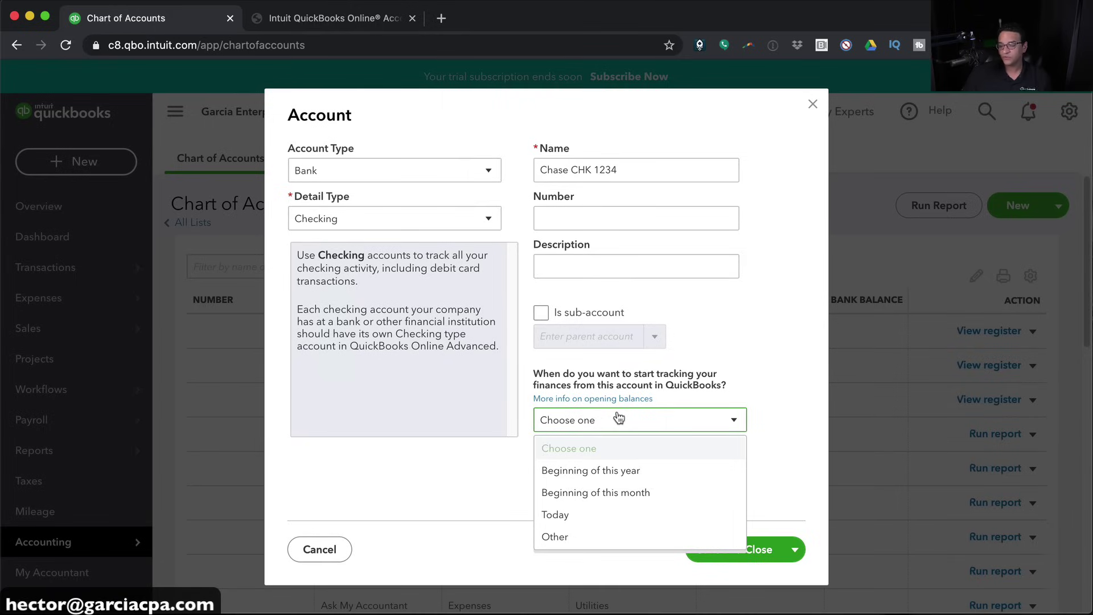
left_click(558, 537)
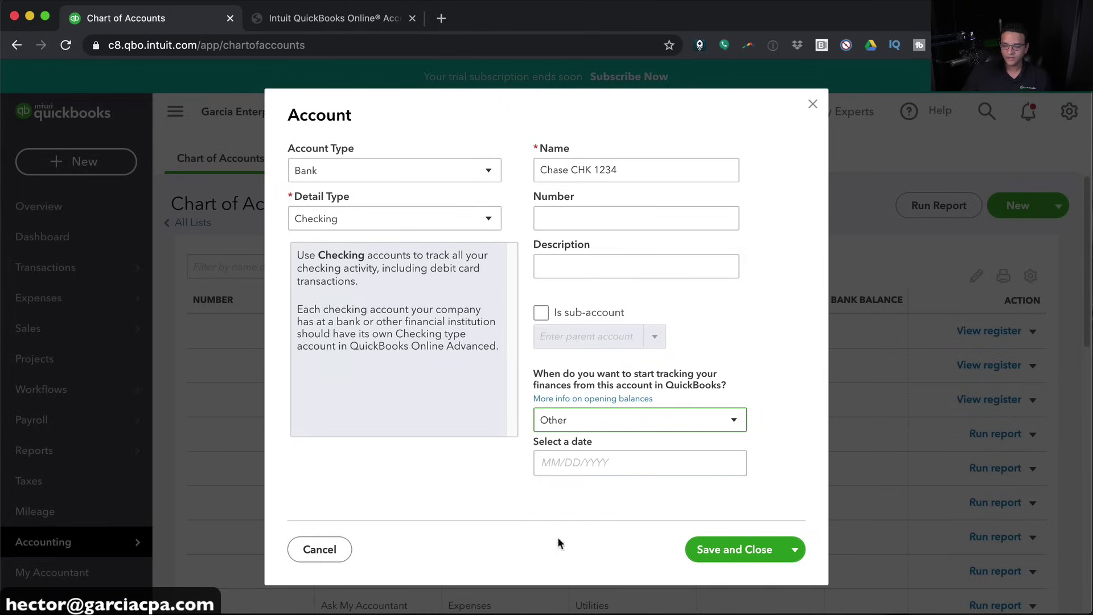
left_click(570, 458)
type("06/30/")
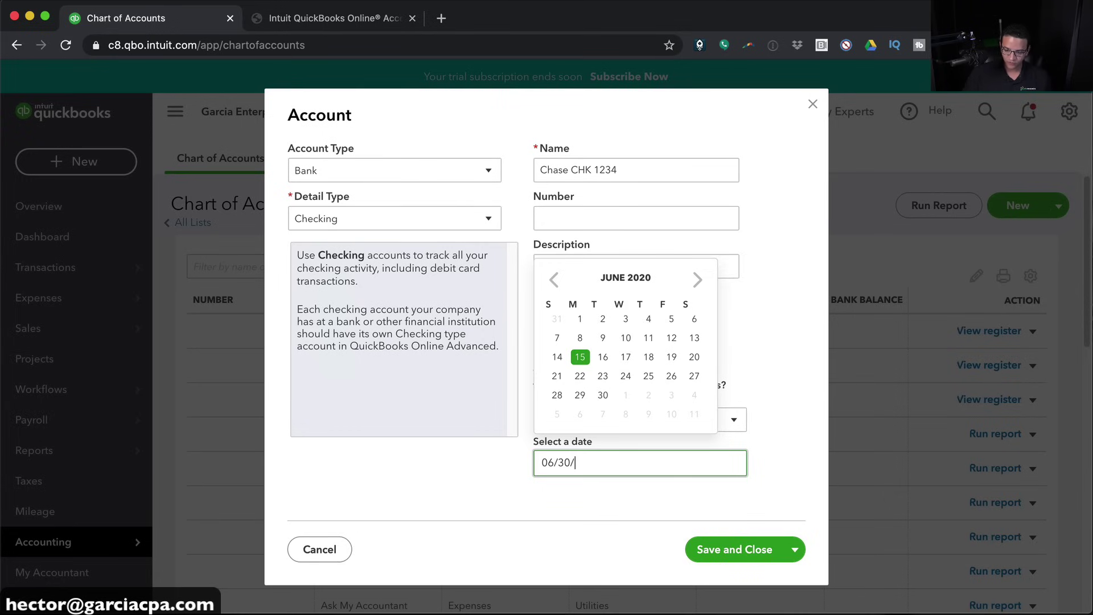
type("2020")
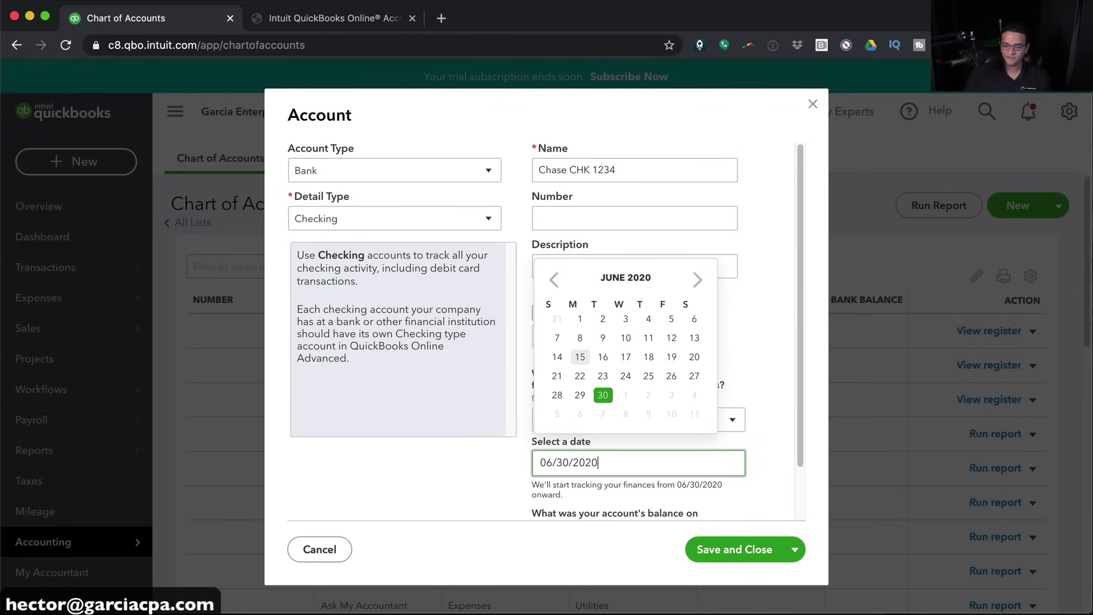
scroll(576, 407, "down", 2)
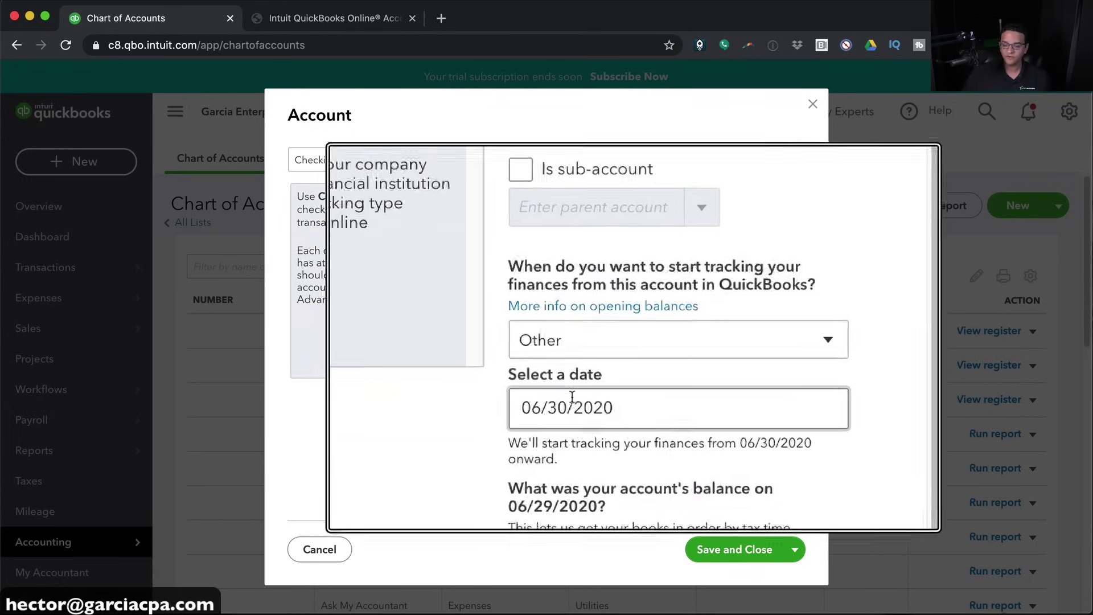
left_click(595, 491)
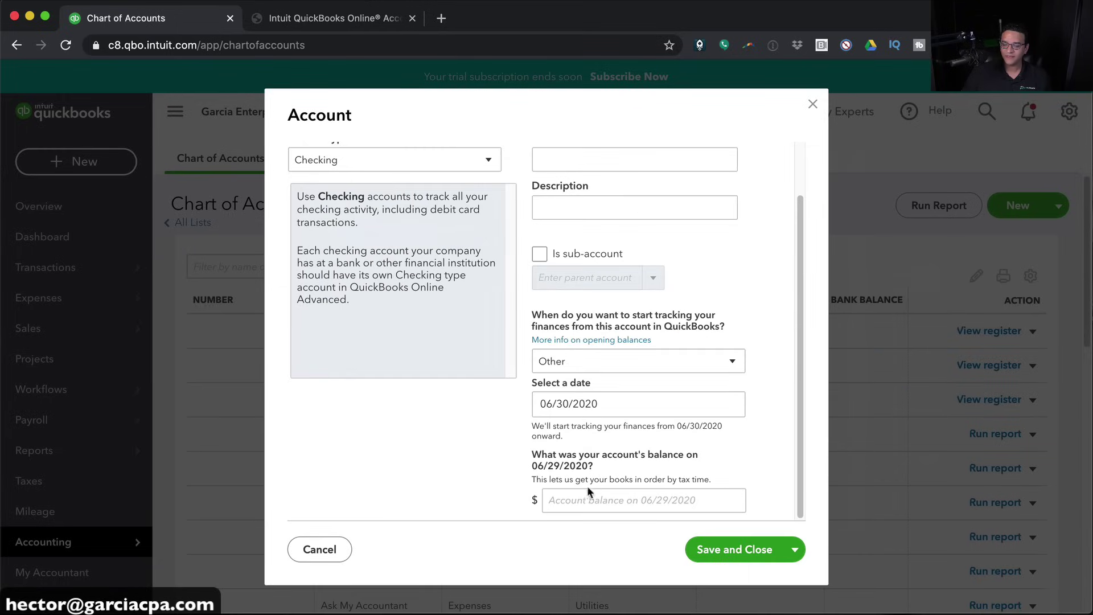
left_click(587, 405)
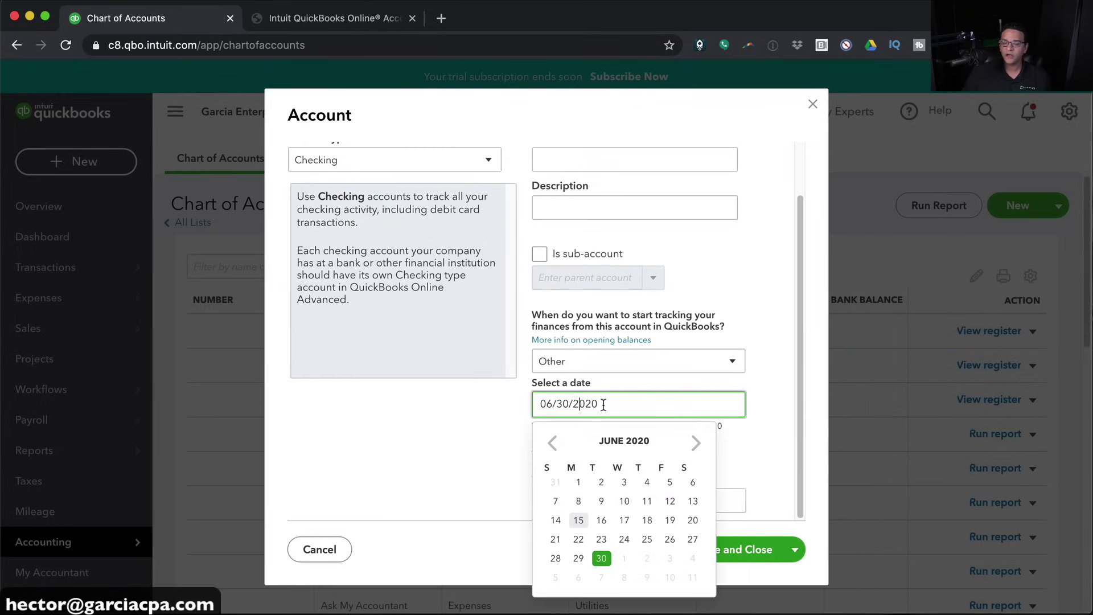
left_click(469, 428)
left_click(556, 497)
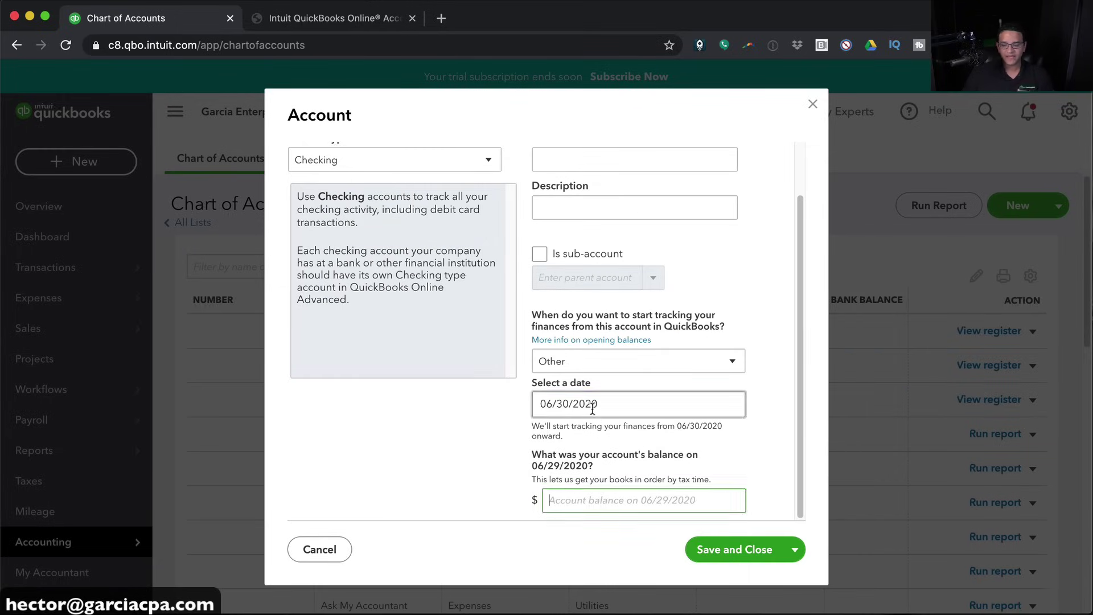
left_click(592, 406)
left_click(760, 441)
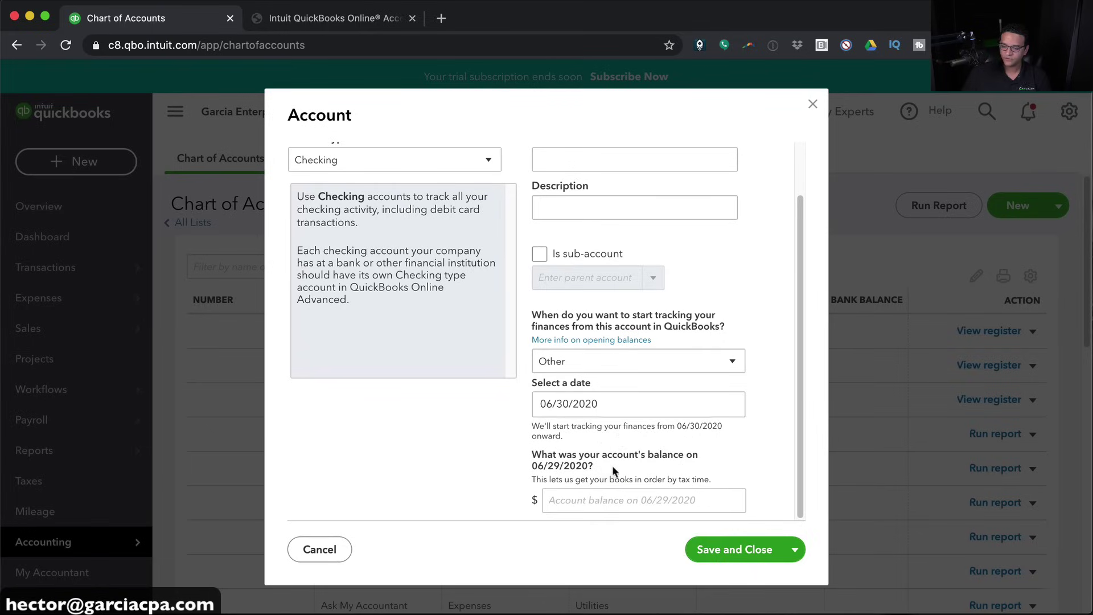
left_click(617, 409)
left_click(693, 446)
left_click(621, 408)
type("07012020")
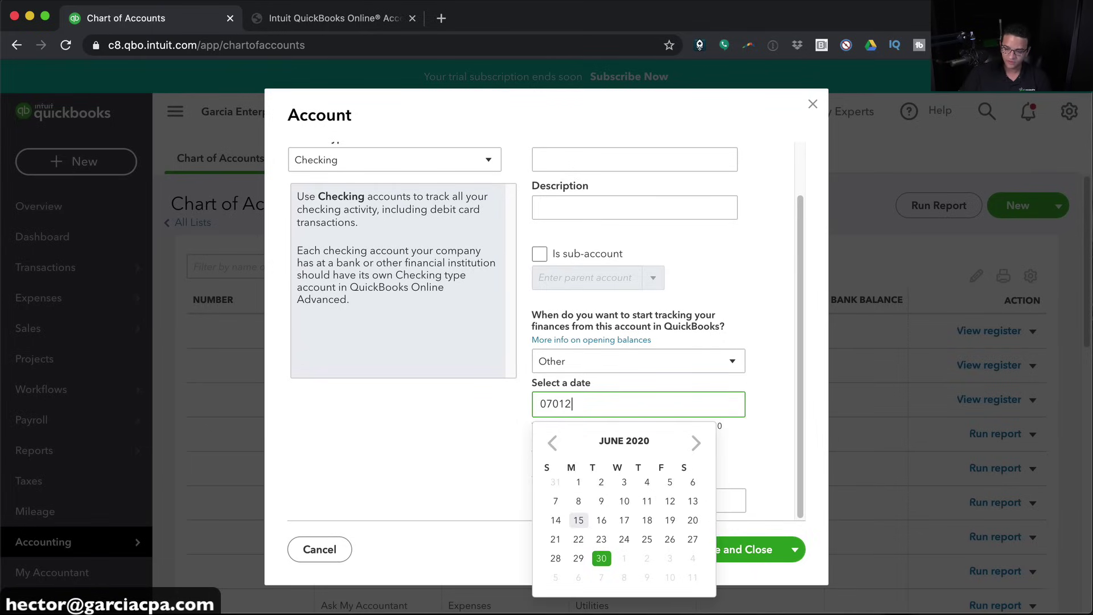
key("Tab")
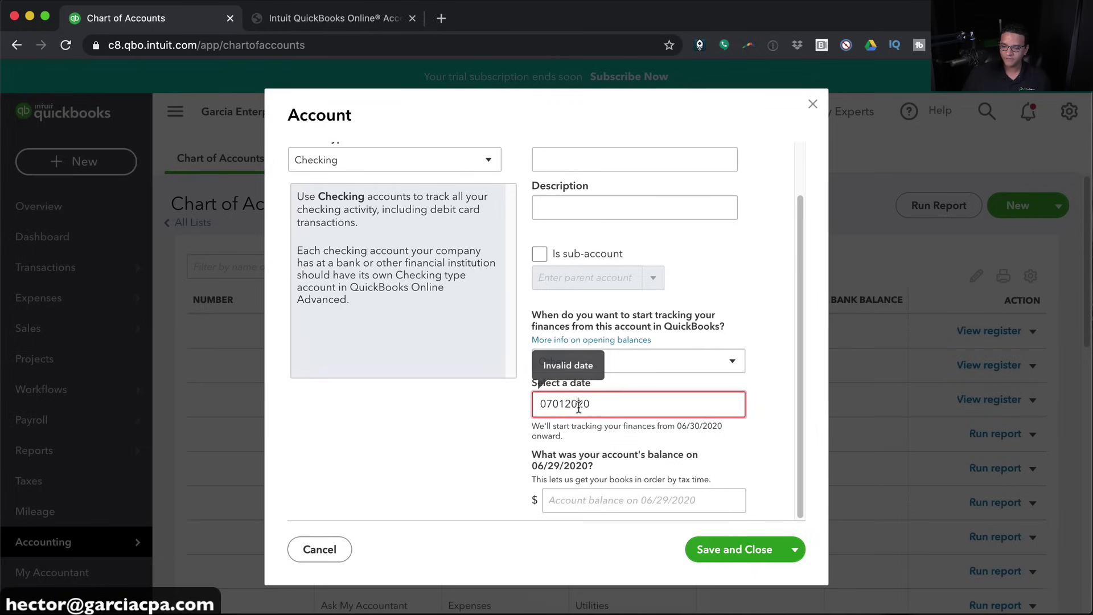
left_click_drag(594, 405, 460, 393)
type("07/01/")
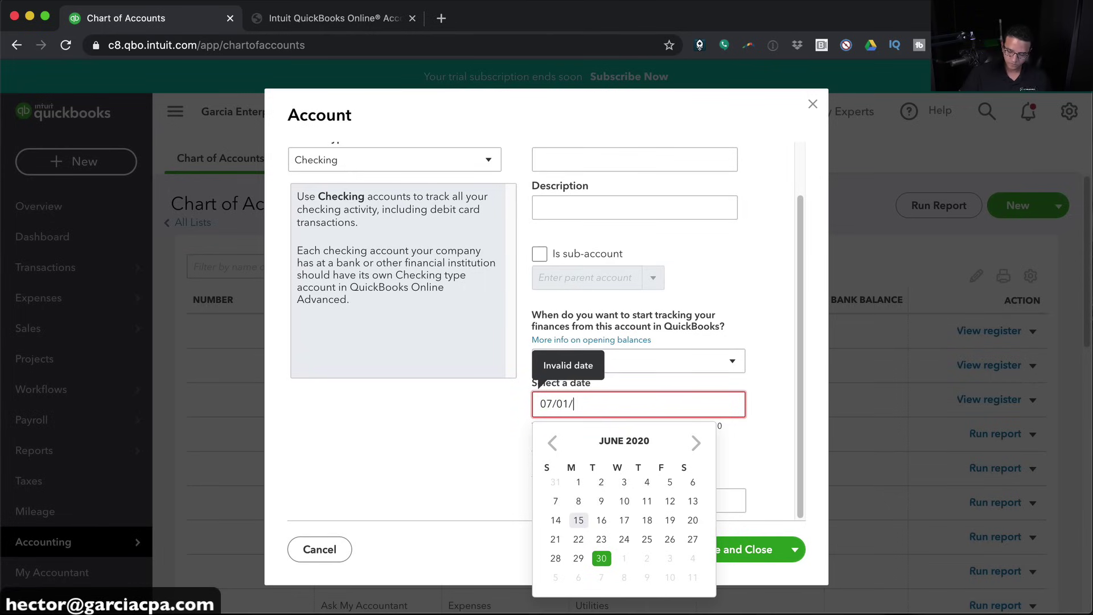
type("2020")
Enter a 32,560.00 opening balance and save the checking account
left_click(575, 501)
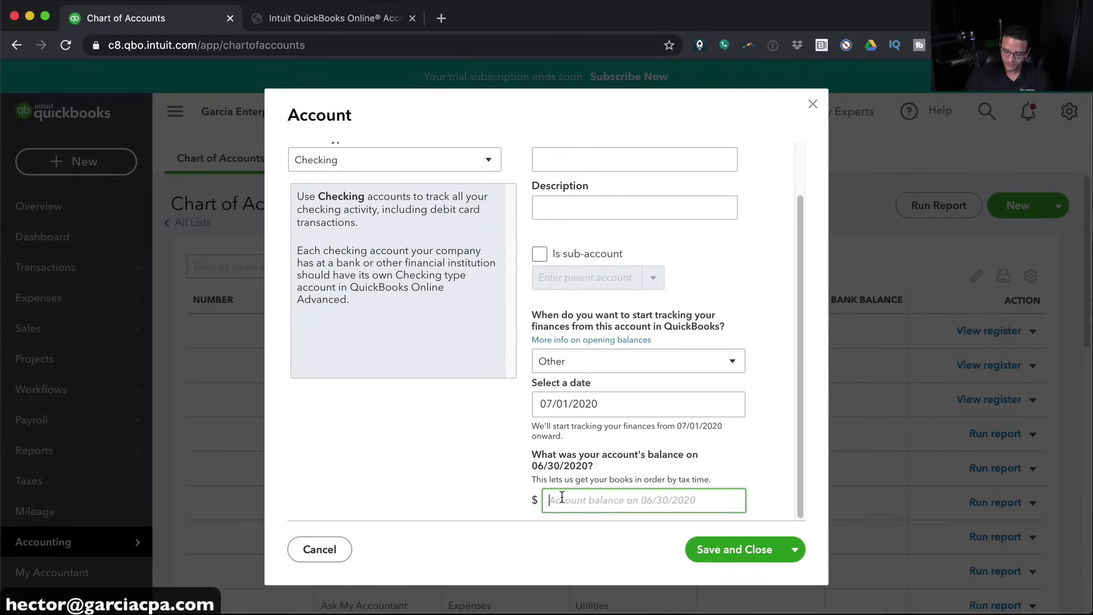
type("32,560.00")
key("Tab")
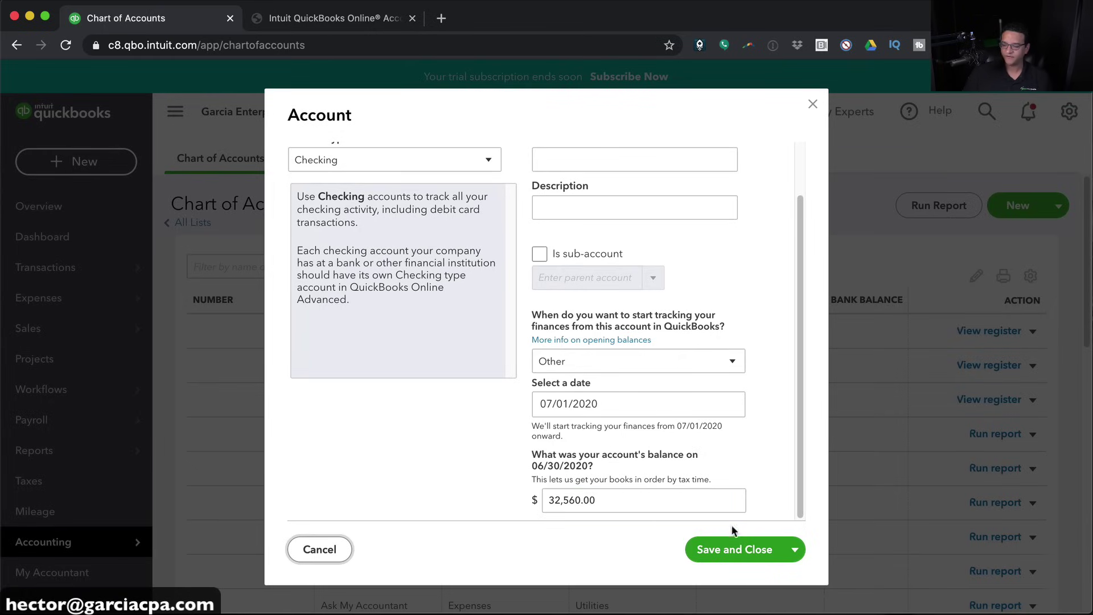
left_click(740, 550)
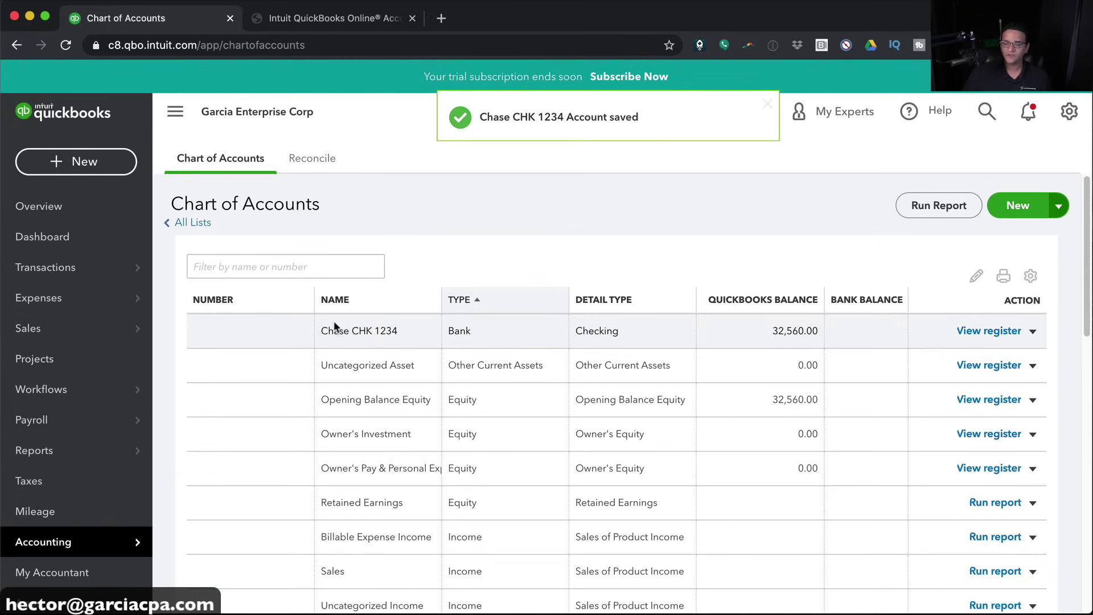
Create a new Credit Card account named AMEX 10001
left_click(1019, 206)
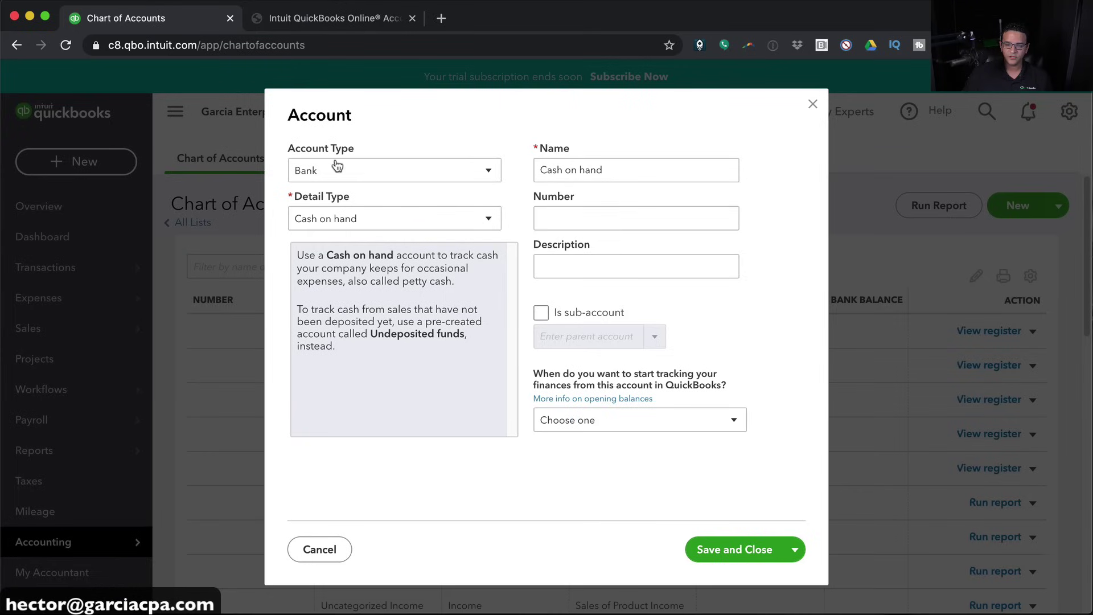
left_click(356, 170)
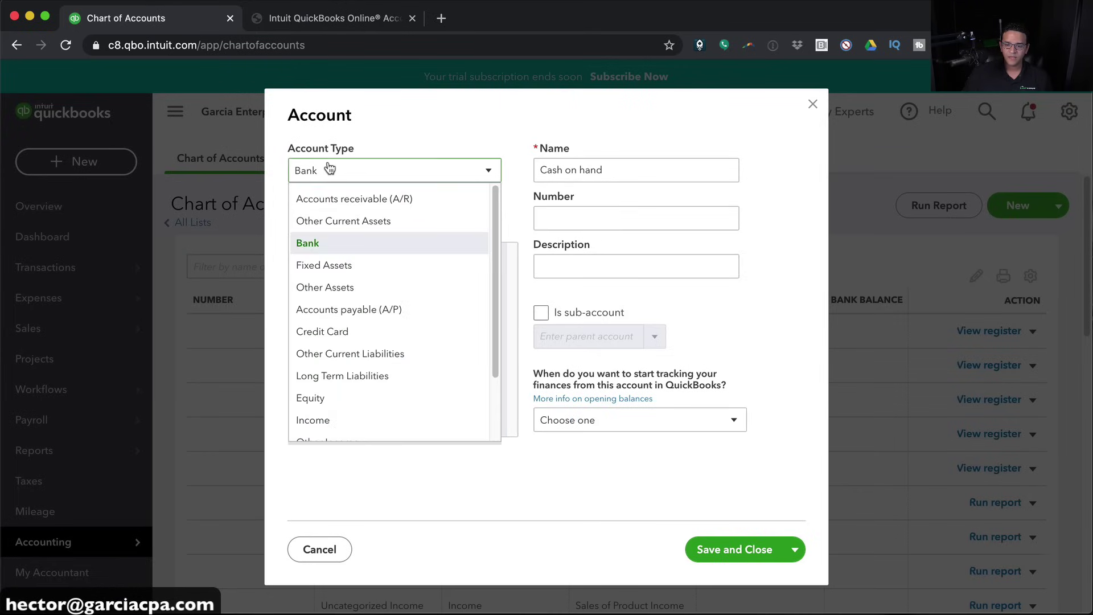
left_click(322, 332)
left_click(606, 175)
type("AMEX 10001")
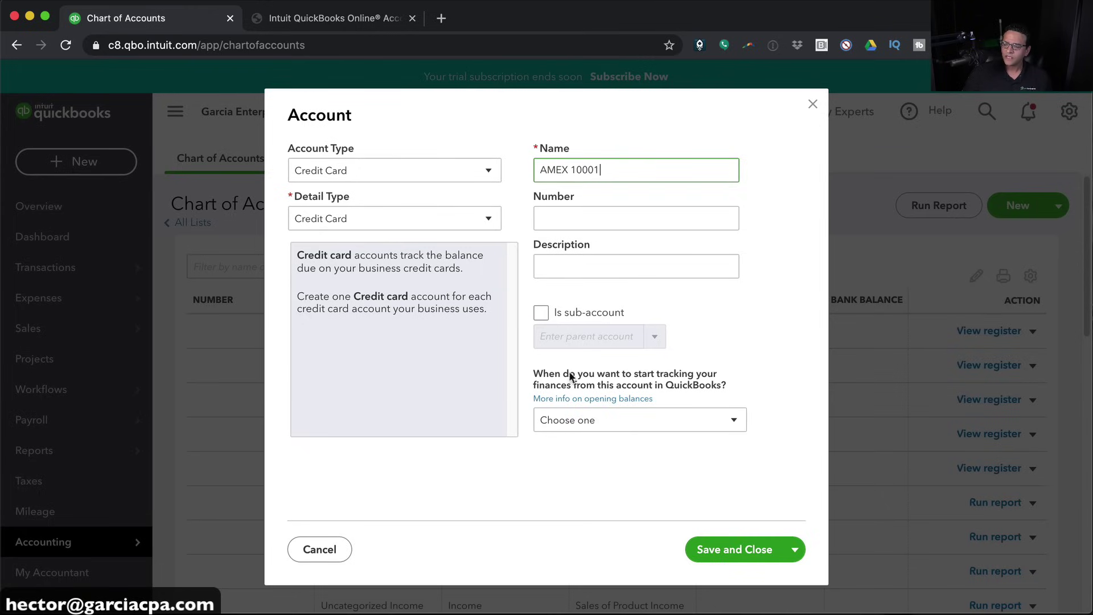
Track it from 06/25/2020 with a 16,789 opening balance and save the account
left_click(578, 422)
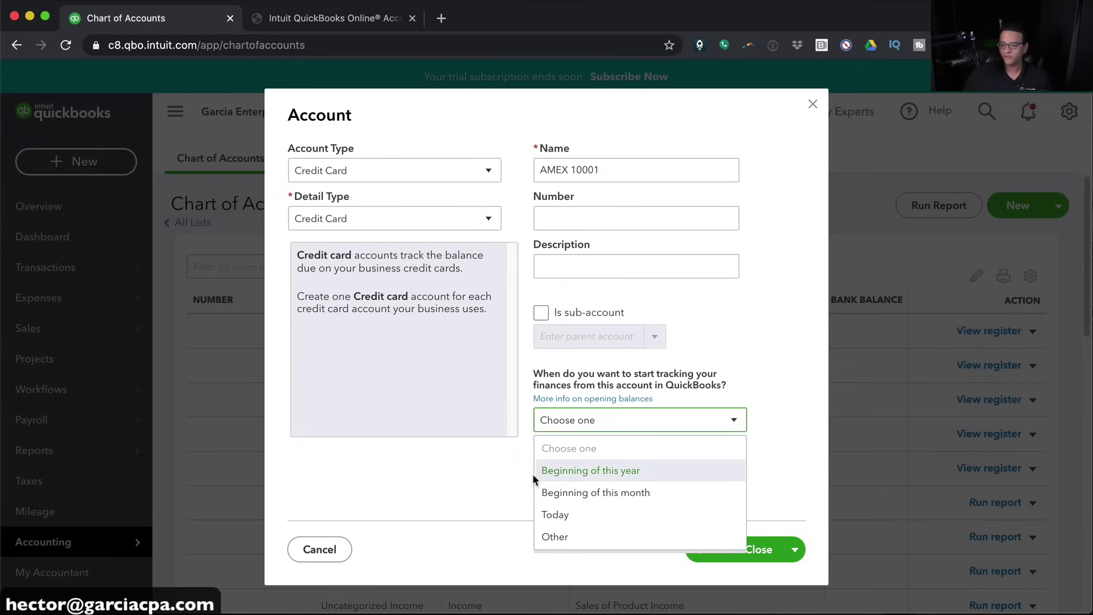
left_click(558, 535)
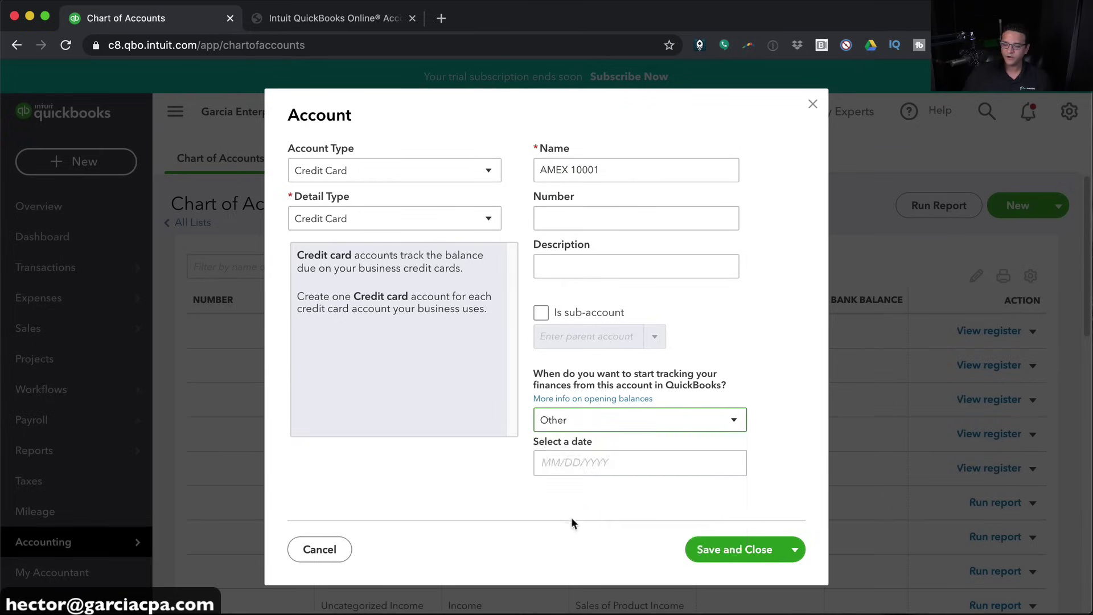
left_click(568, 461)
type("06")
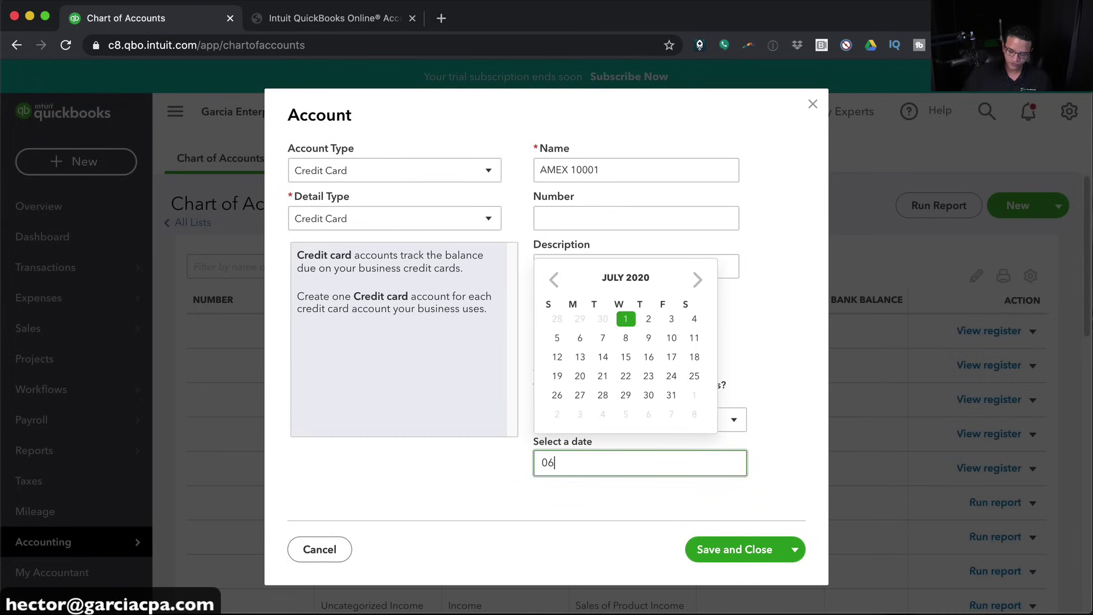
type("/25/20")
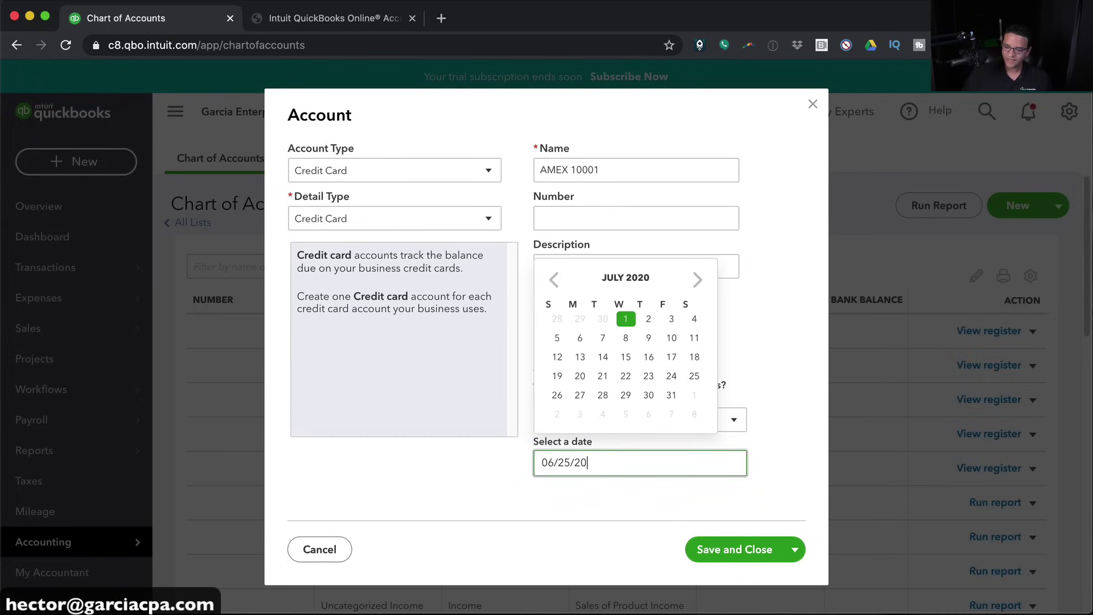
type("20")
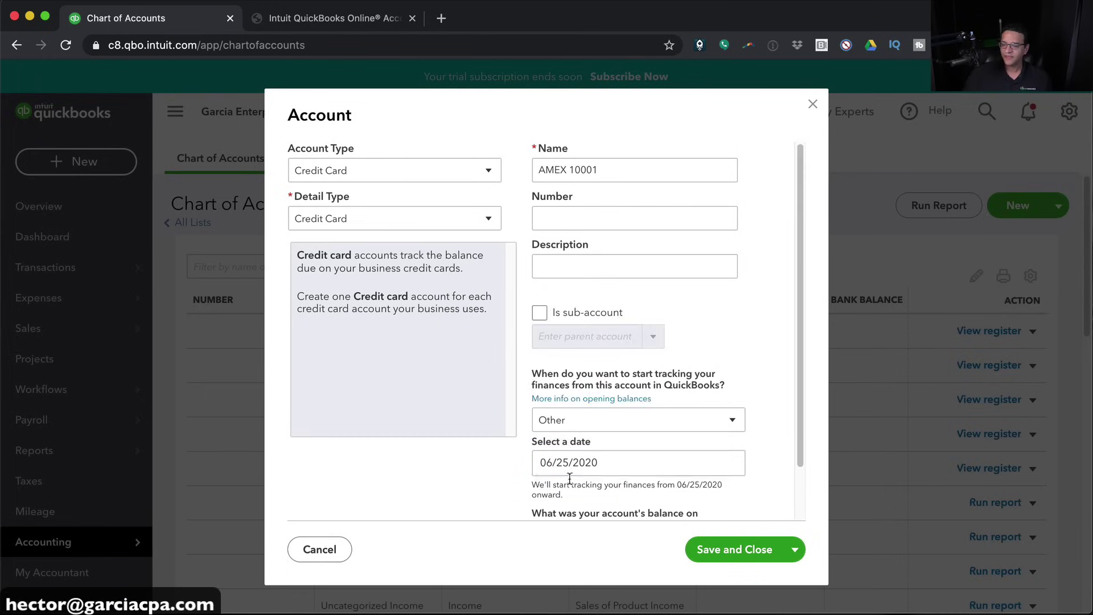
scroll(592, 478, "down", 2)
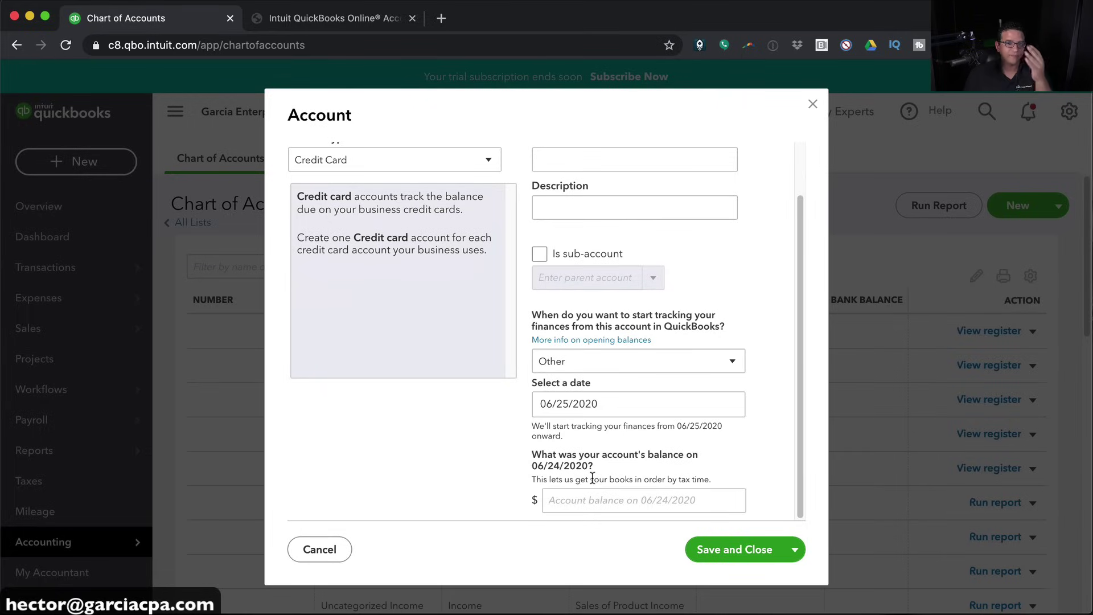
left_click(571, 498)
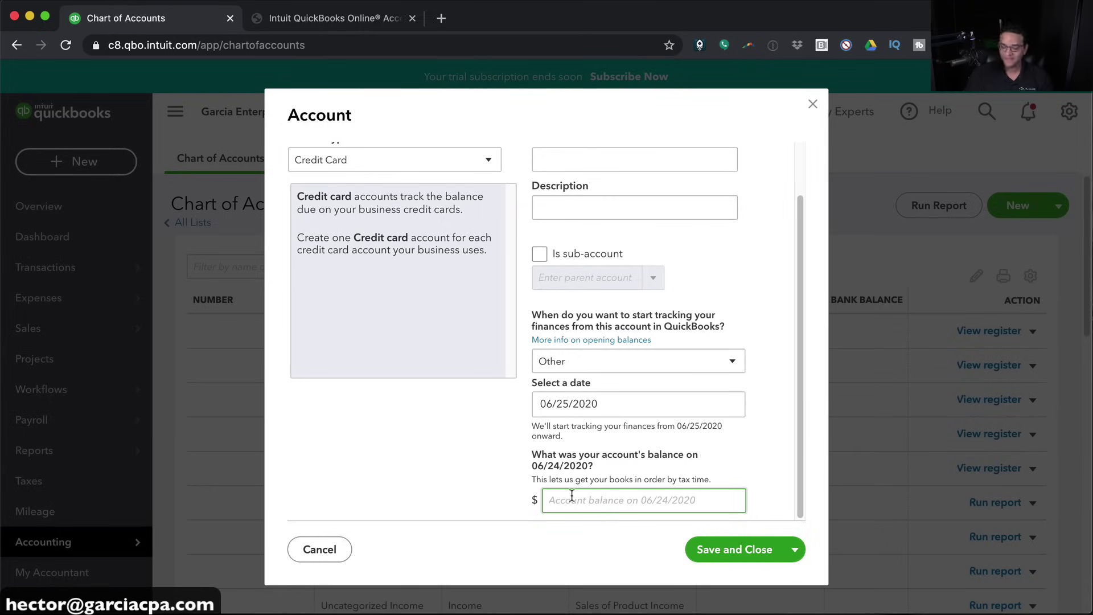
type("16")
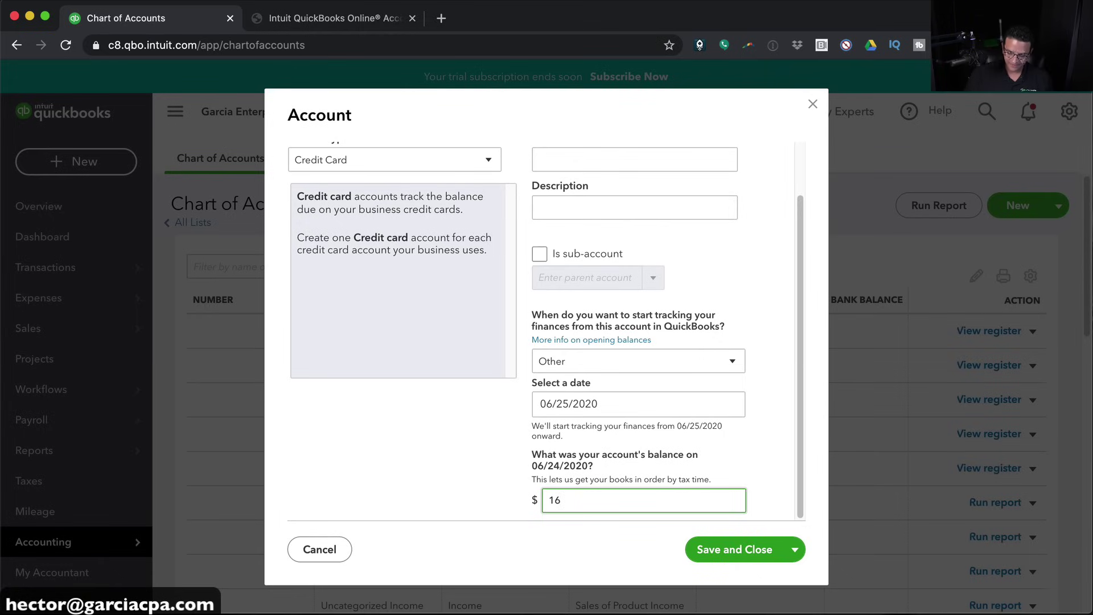
type(",789")
key("Tab")
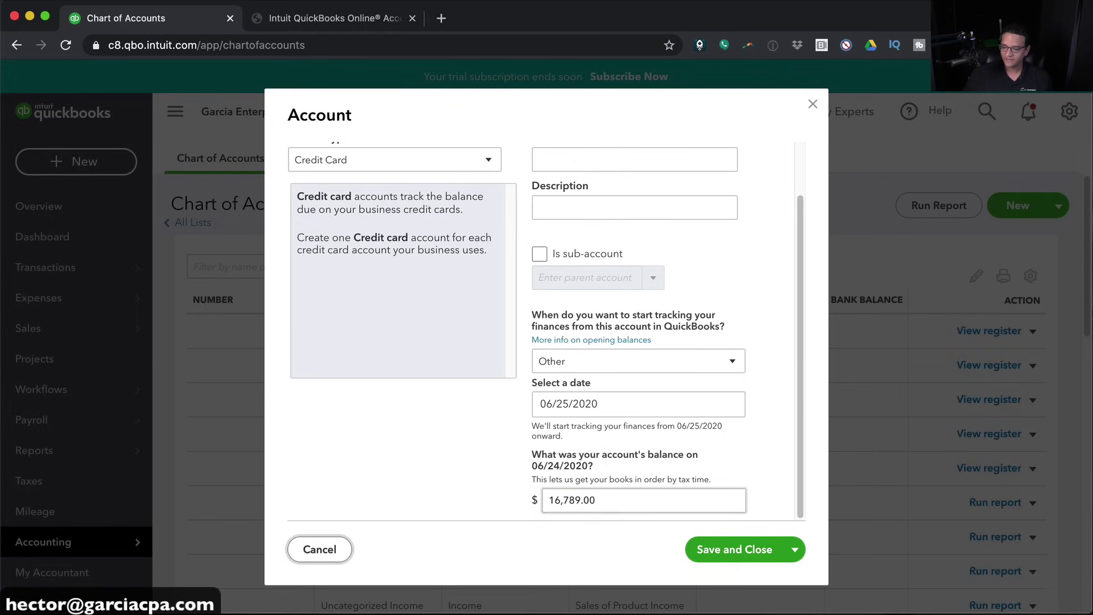
left_click(721, 550)
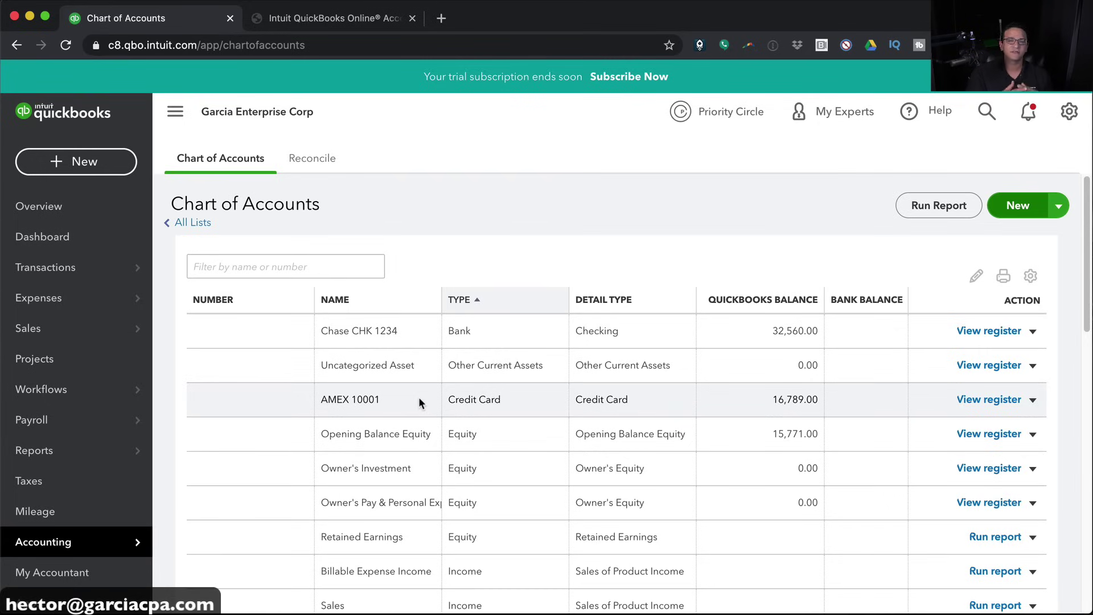
Create a Long Term Liabilities, Notes Payable account named CHASE LOAN 5544
left_click(1011, 211)
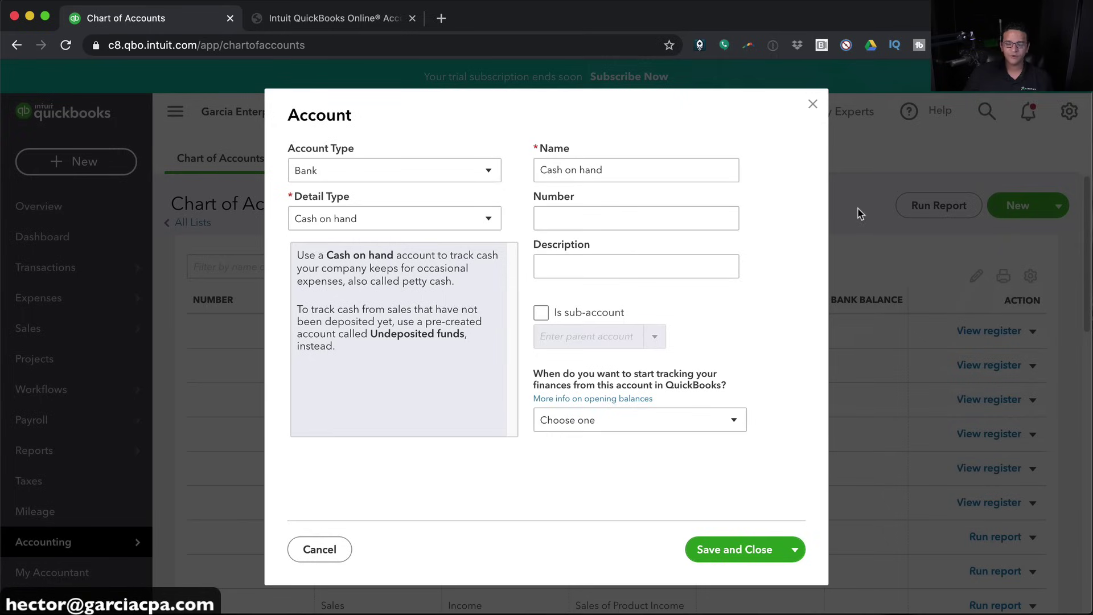
left_click(327, 170)
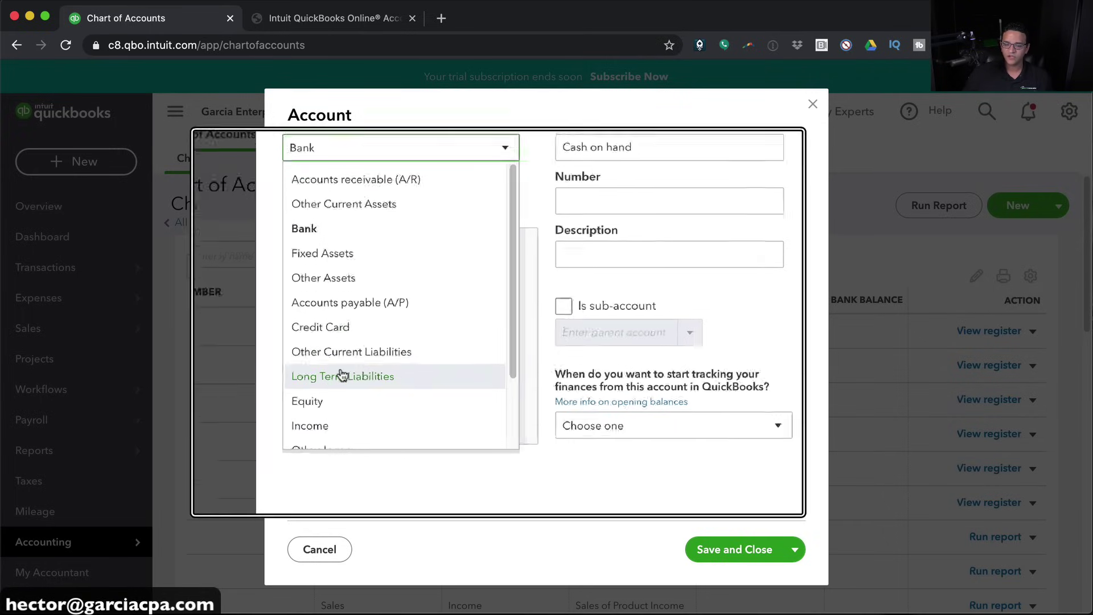
left_click(343, 376)
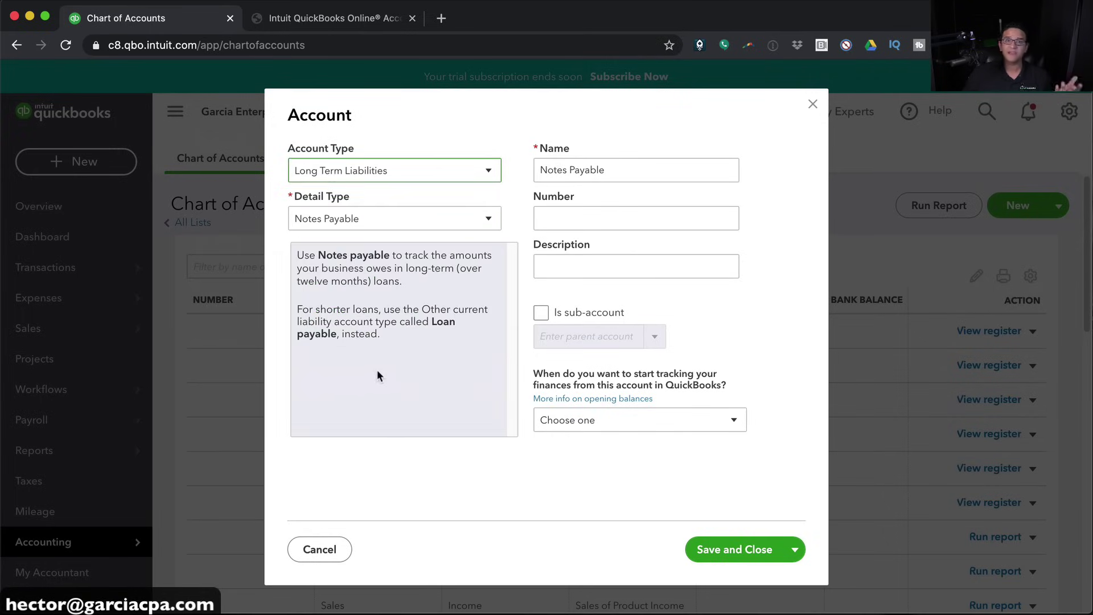
left_click(352, 226)
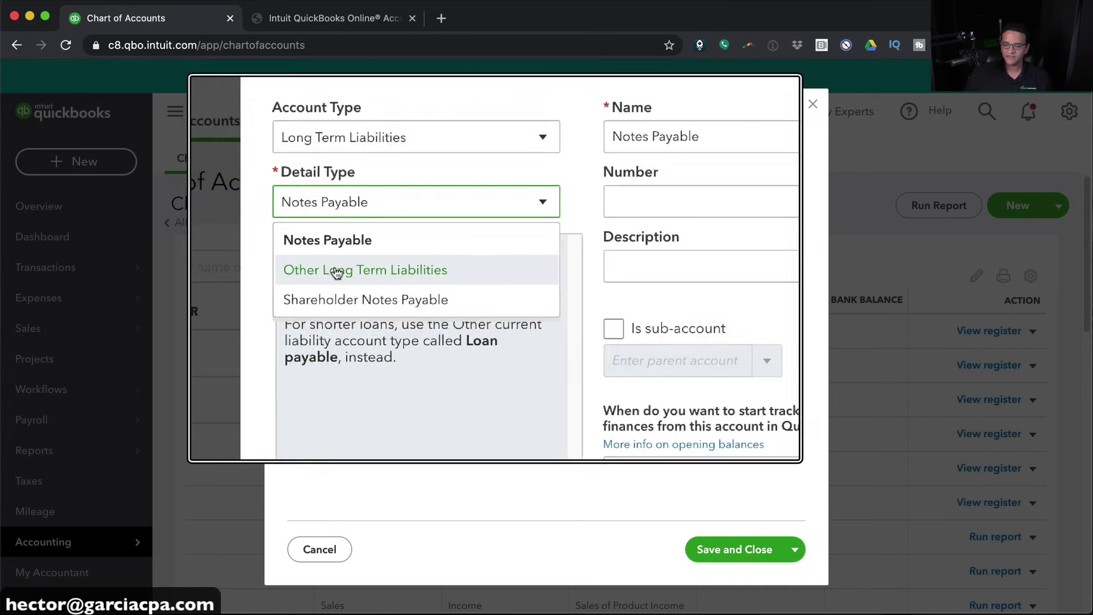
left_click(320, 254)
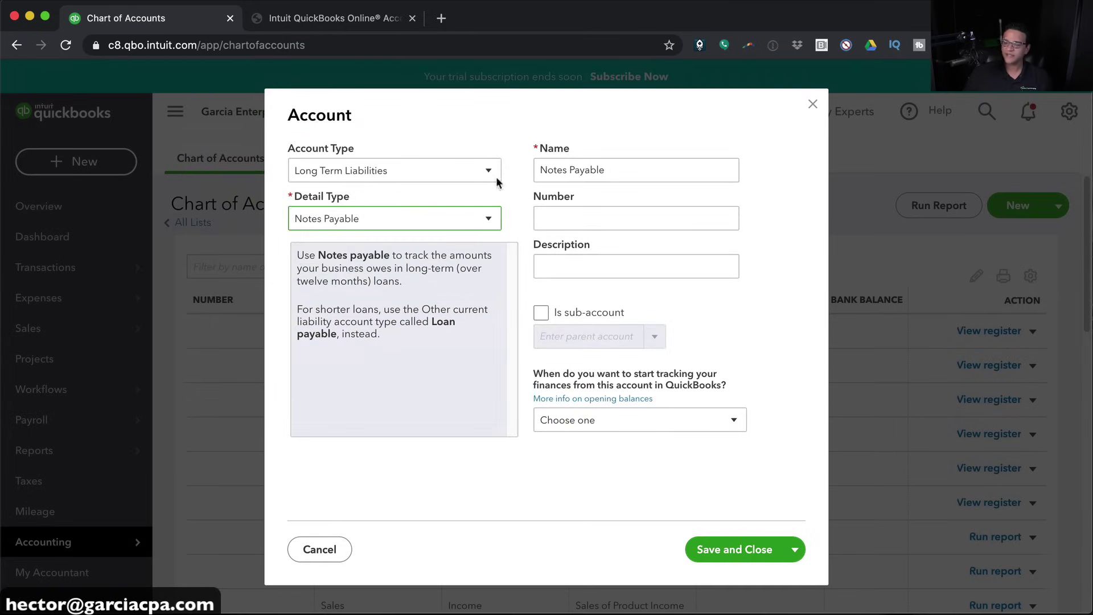
left_click(641, 171)
type("CHA")
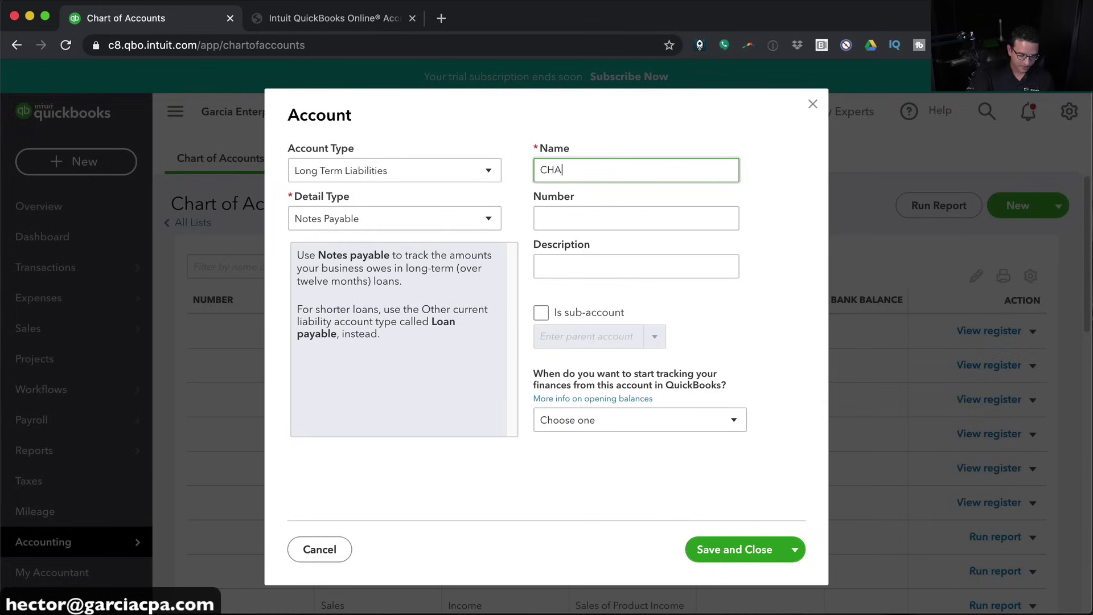
type("SE MLOAN 5544")
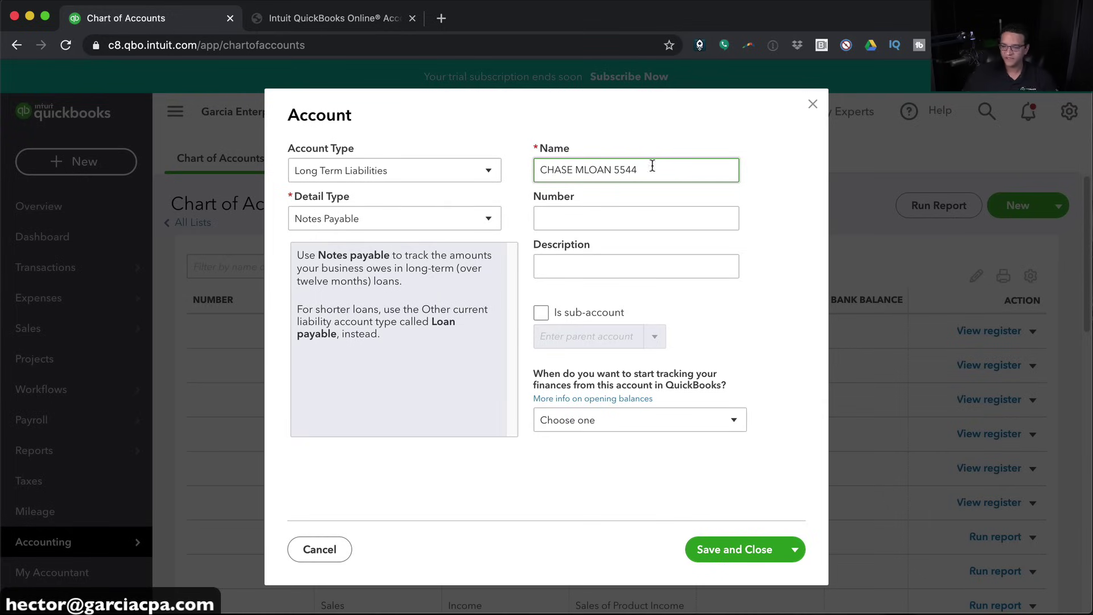
left_click(582, 169)
key("BackSpace")
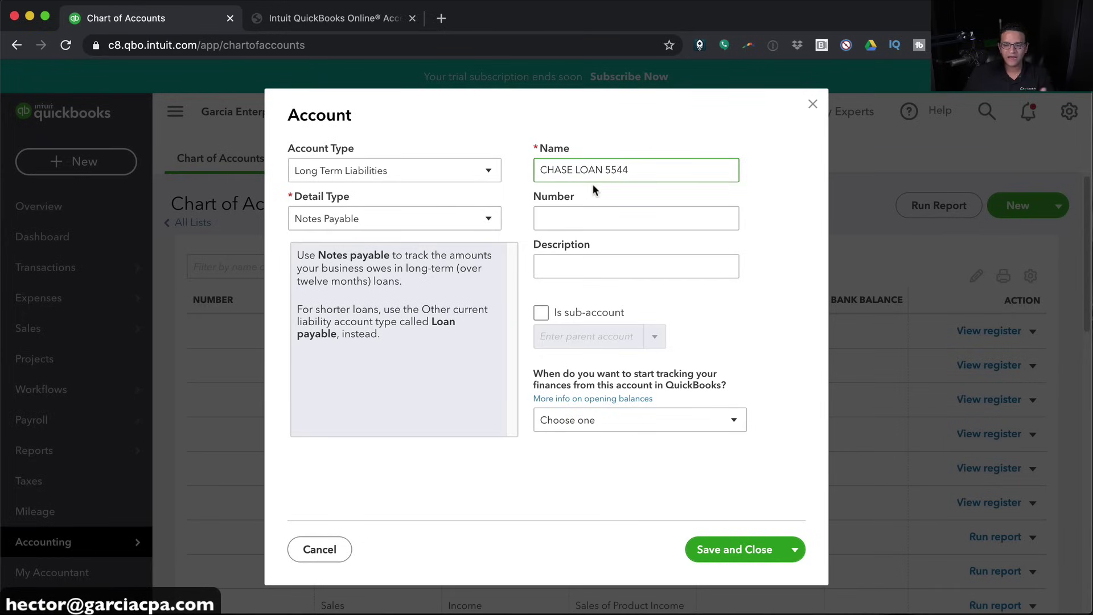
Set the loan's tracking start to 07/01/2020 and enter its 41,552 opening balance
left_click(583, 422)
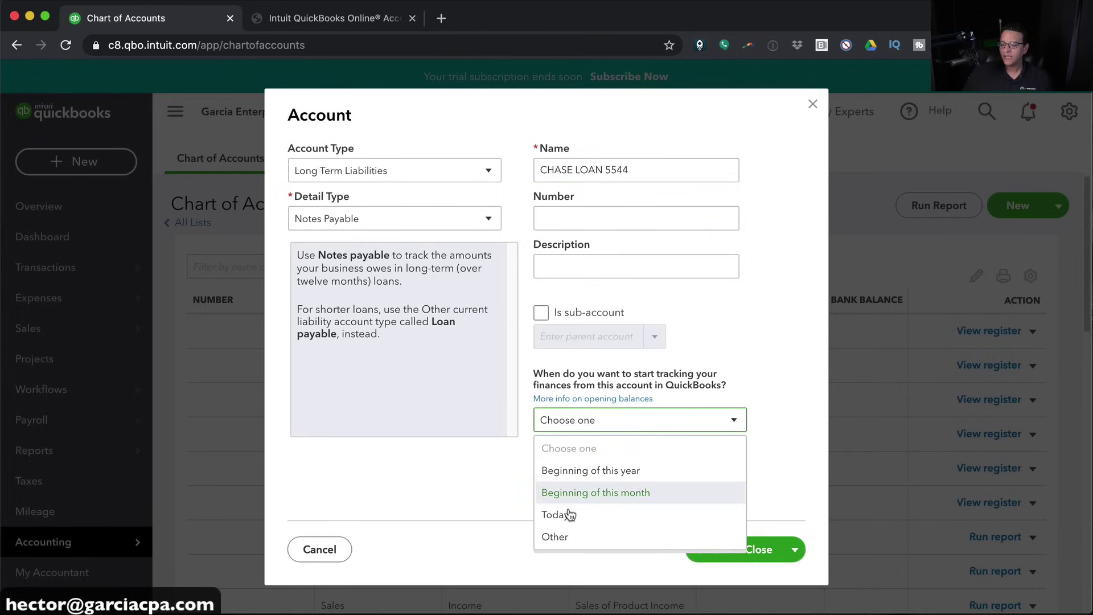
left_click(558, 537)
left_click(563, 463)
type("07/01/2020")
left_click(661, 483)
scroll(661, 483, "down", 2)
left_click(586, 502)
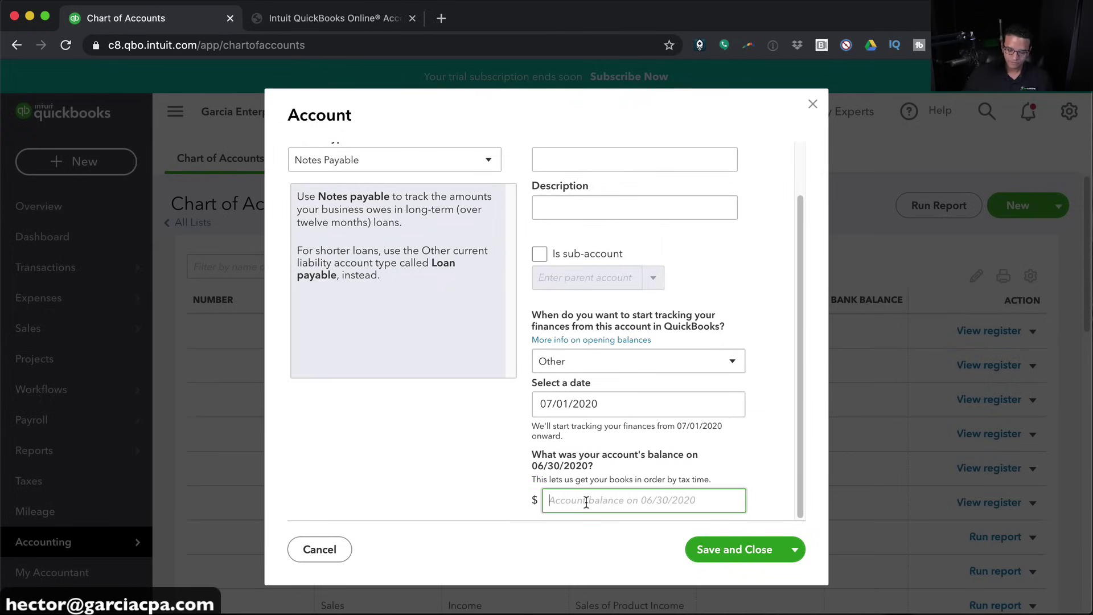
type("41552")
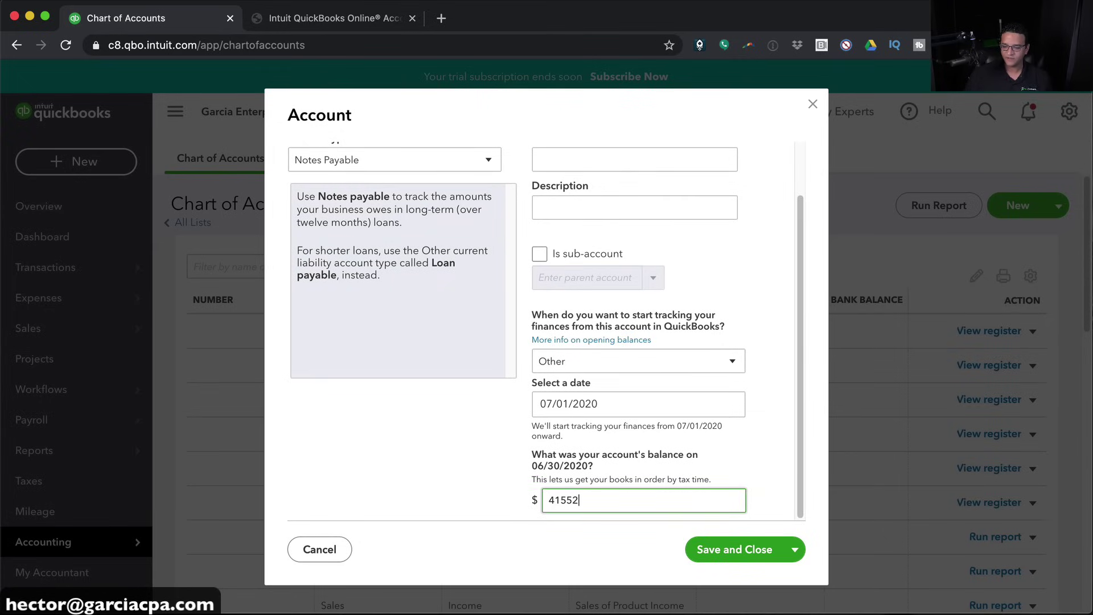
key("Tab")
Save and close the CHASE LOAN 5544 notes payable account with its 41,552.00 balance
left_click(737, 554)
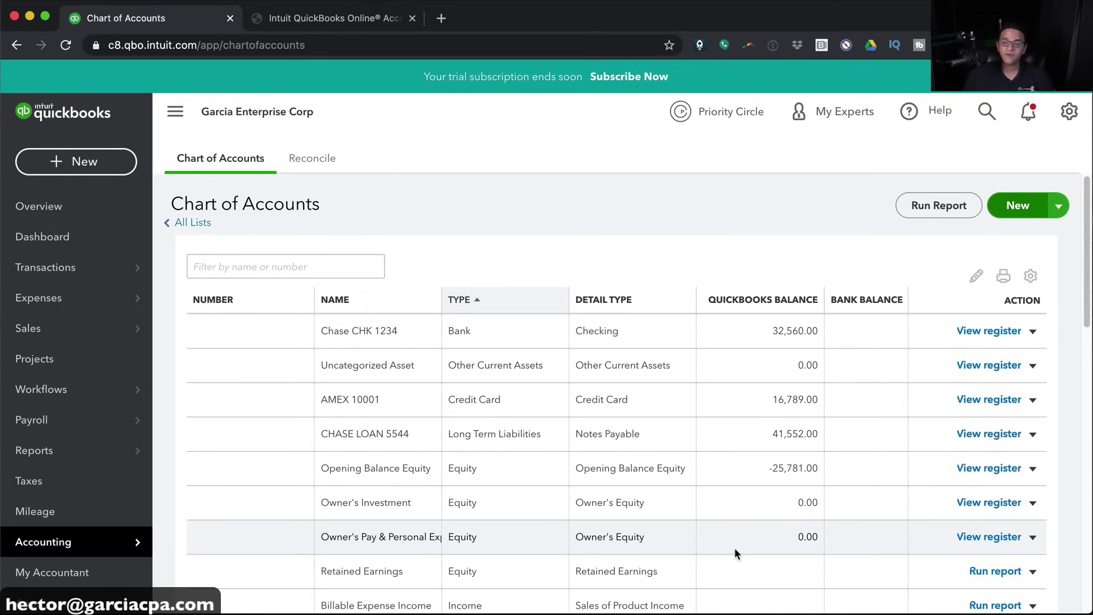
Start a new Fixed Assets account with Vehicles detail type named Ford Truck
left_click(1025, 203)
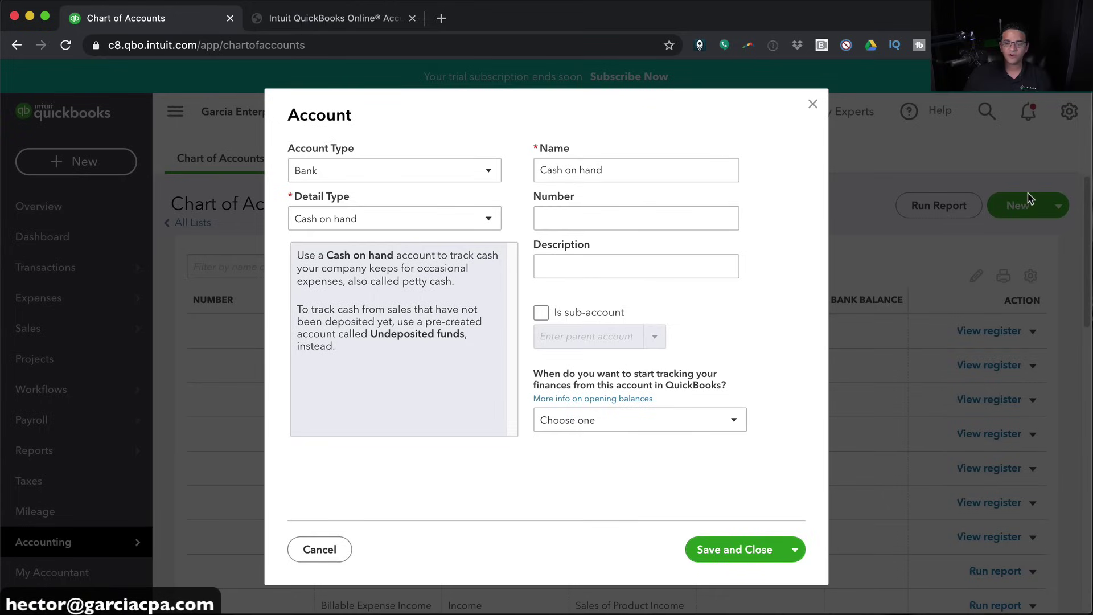
left_click(350, 166)
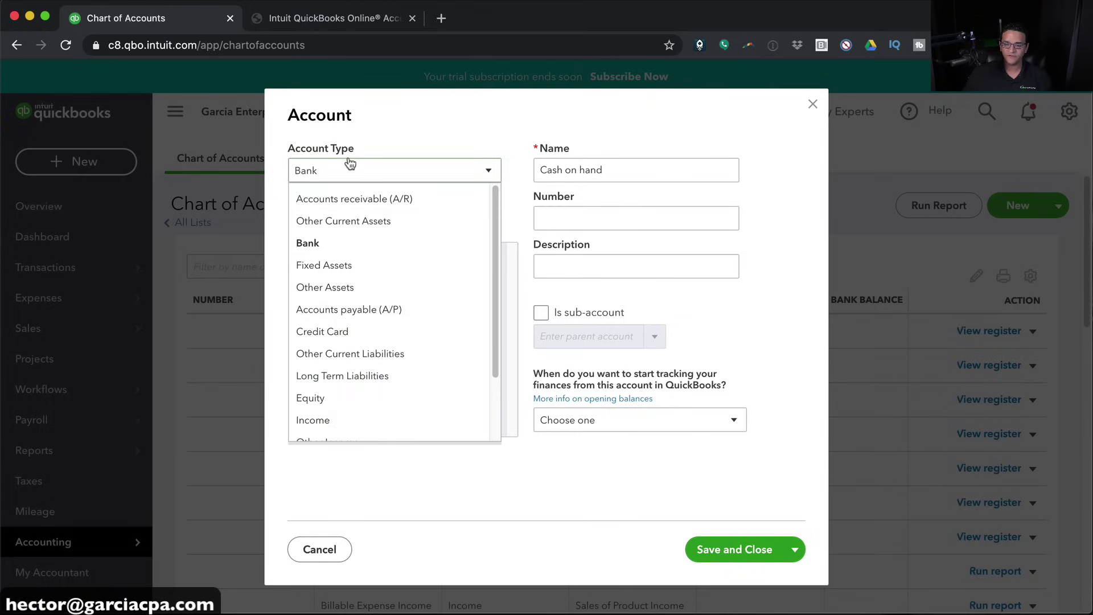
left_click(349, 265)
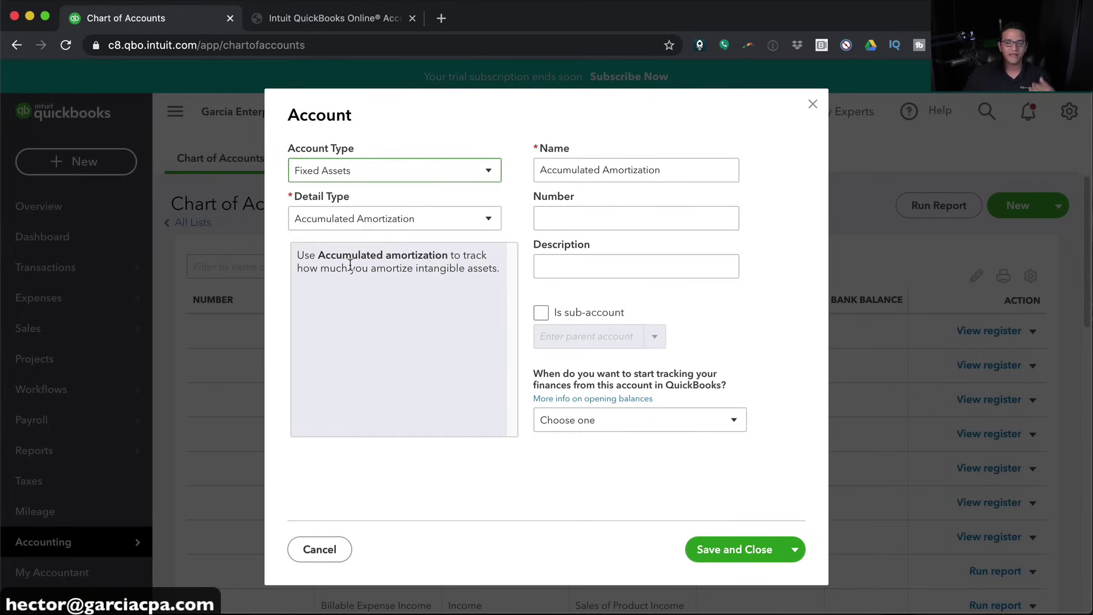
left_click(405, 220)
scroll(376, 381, "down", 3)
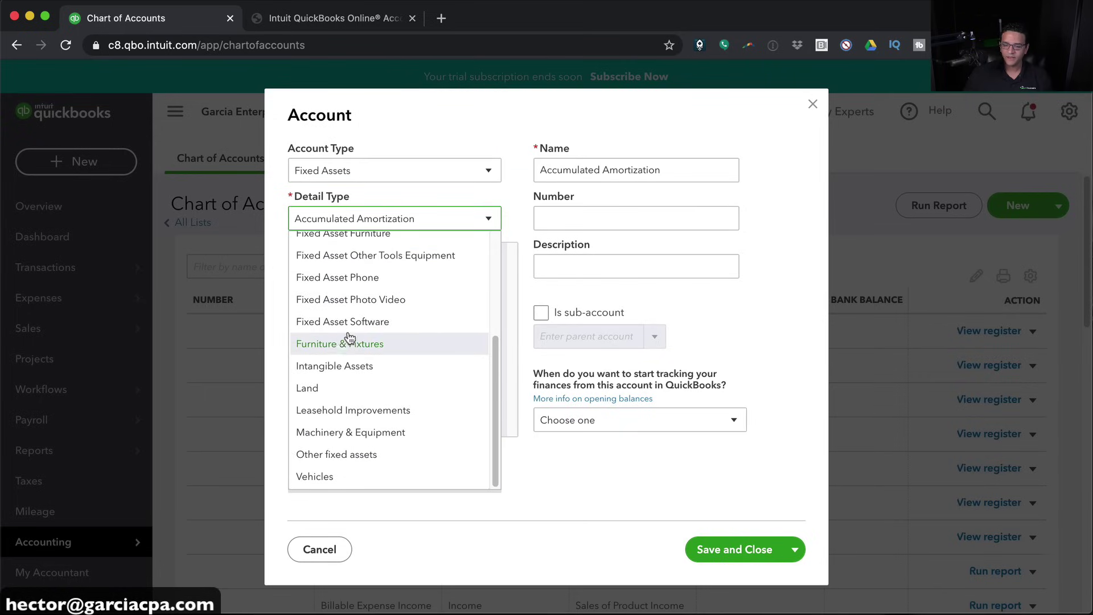
left_click(361, 476)
double_click(639, 167)
type("Ford Truck")
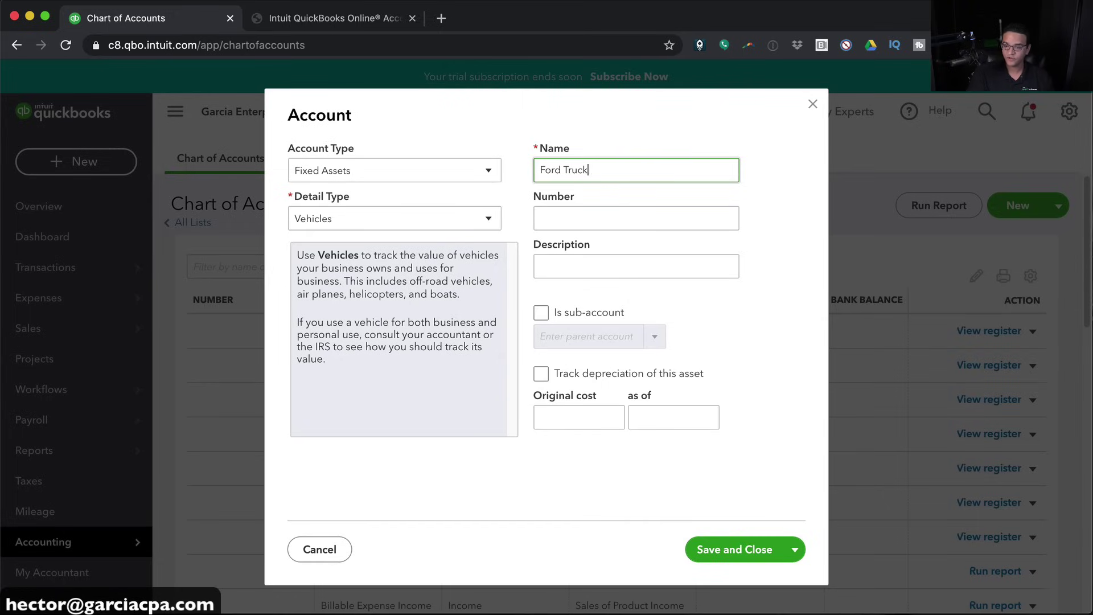
key("Tab")
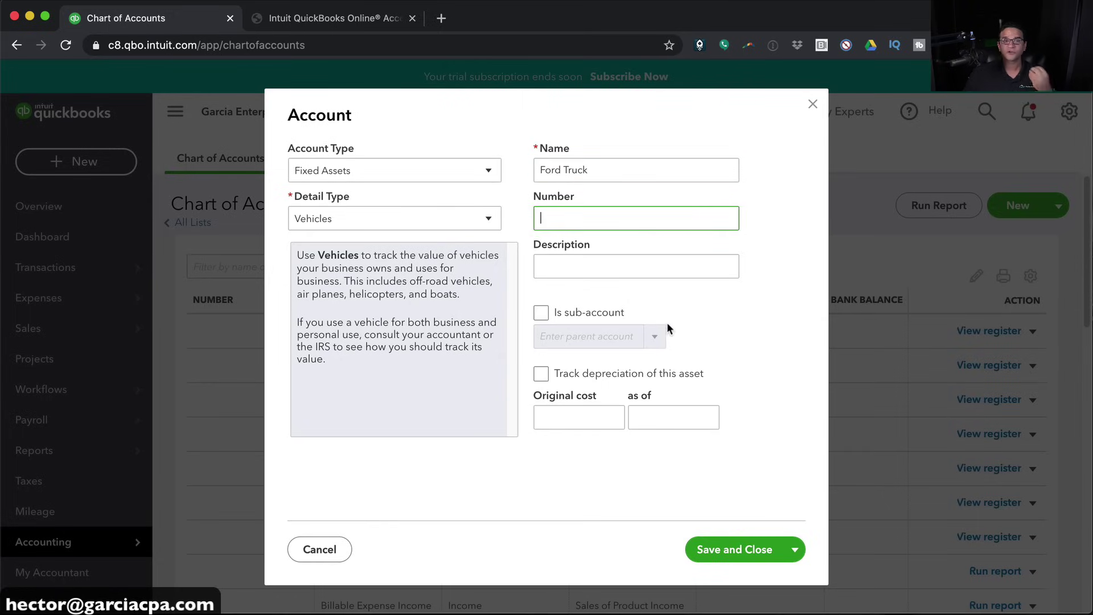
Enter the truck's original cost of 31,000.00 as of 07/01/2018
left_click(592, 411)
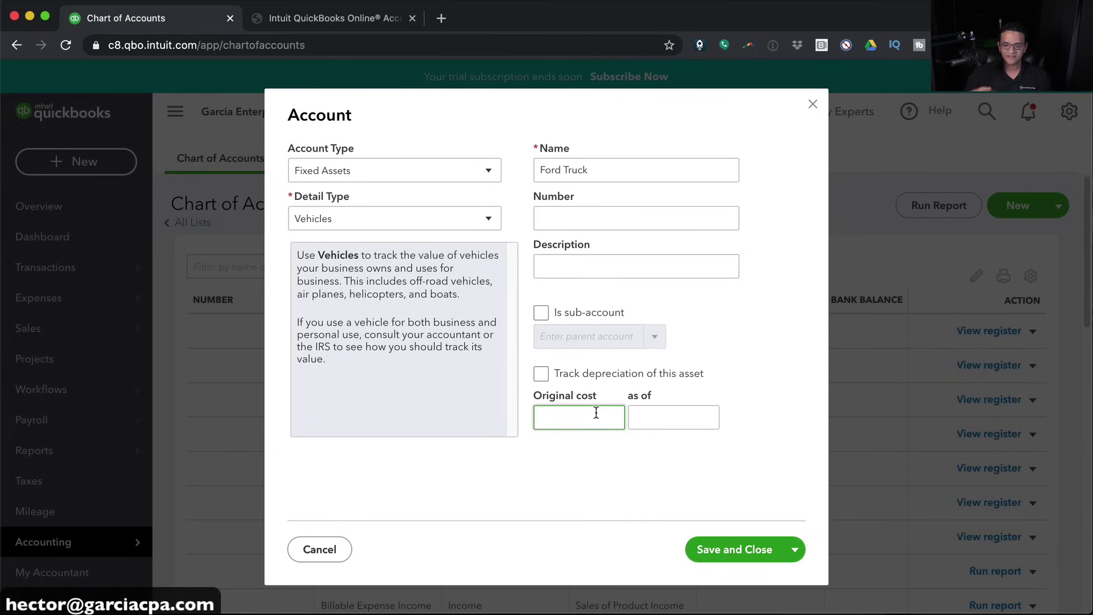
type("31000")
key("Tab")
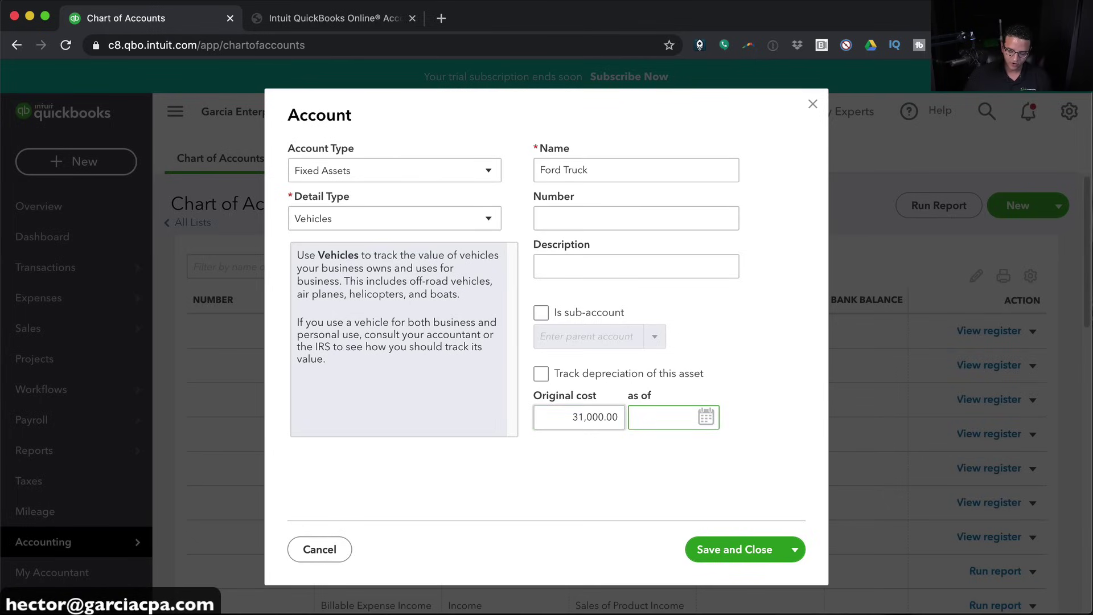
type("07/01/")
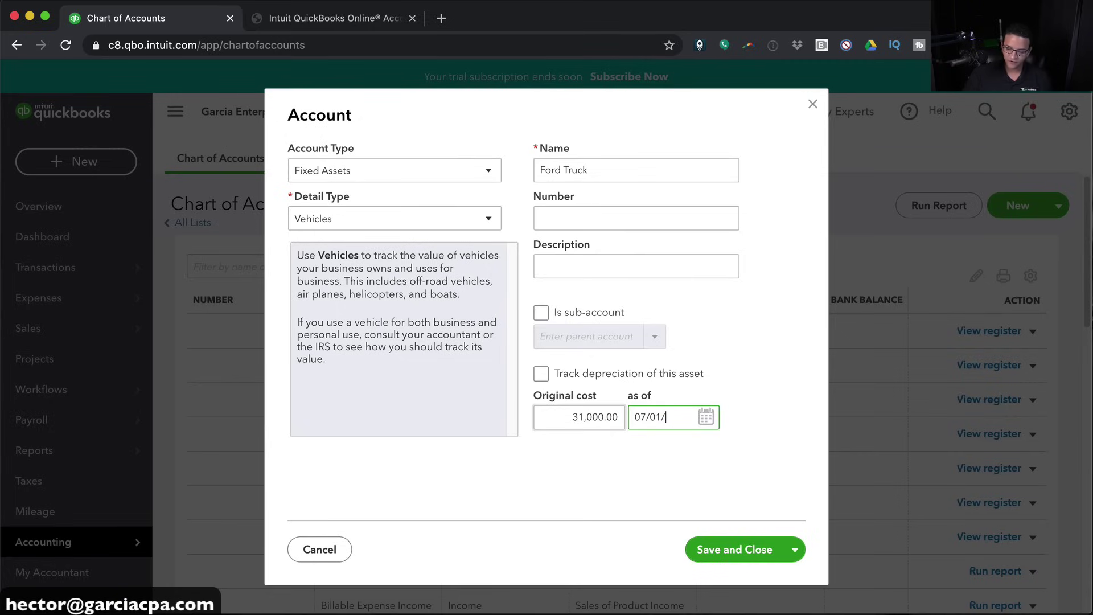
type("8")
key("Tab")
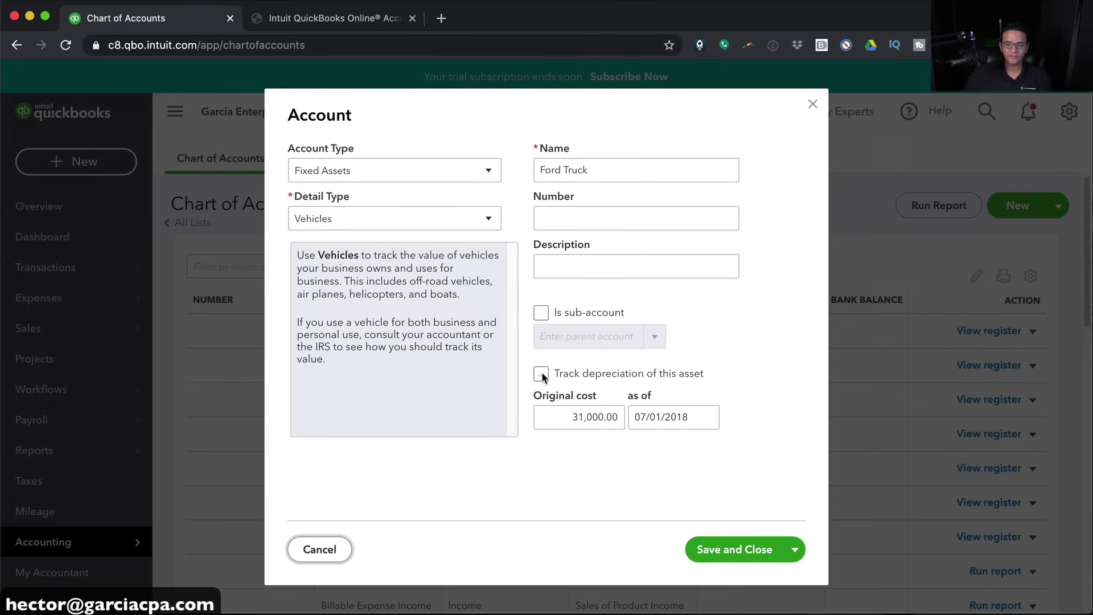
Turn on depreciation tracking with 6,000.00 depreciation as of 06/30/2020
left_click(541, 373)
left_click(600, 504)
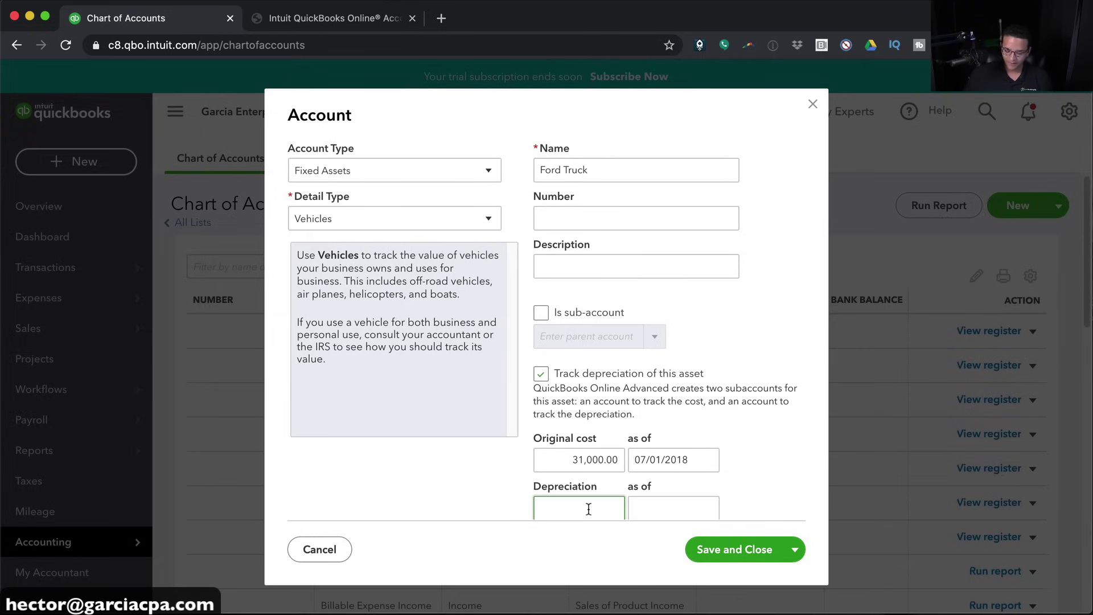
key("Tab")
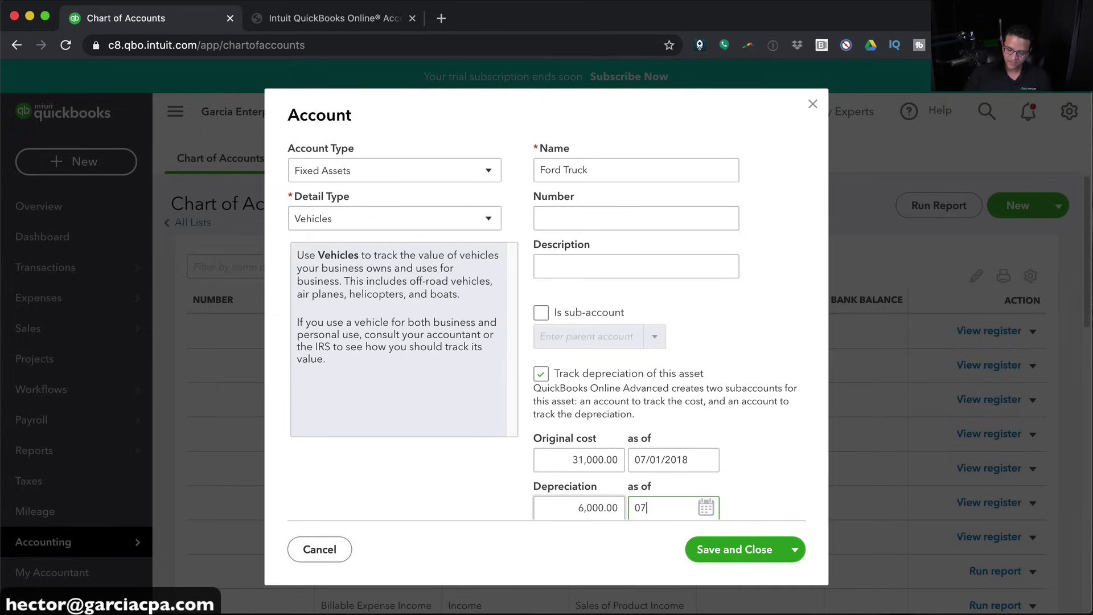
key("BackSpace")
key("BackSpace")
key("BackSpace")
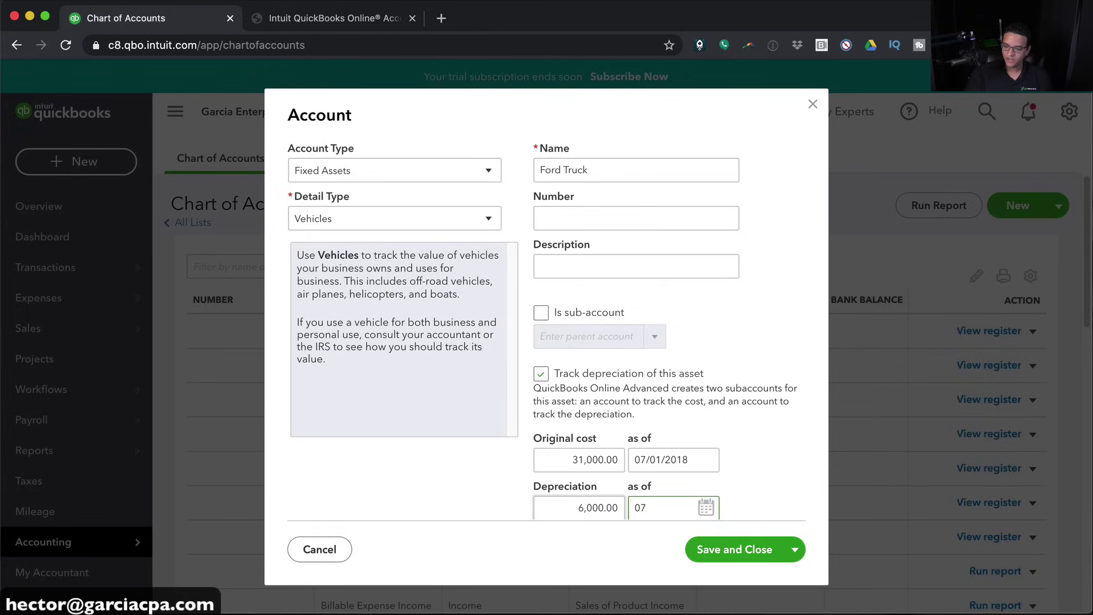
key("t")
key("minus")
type("06/30/2020")
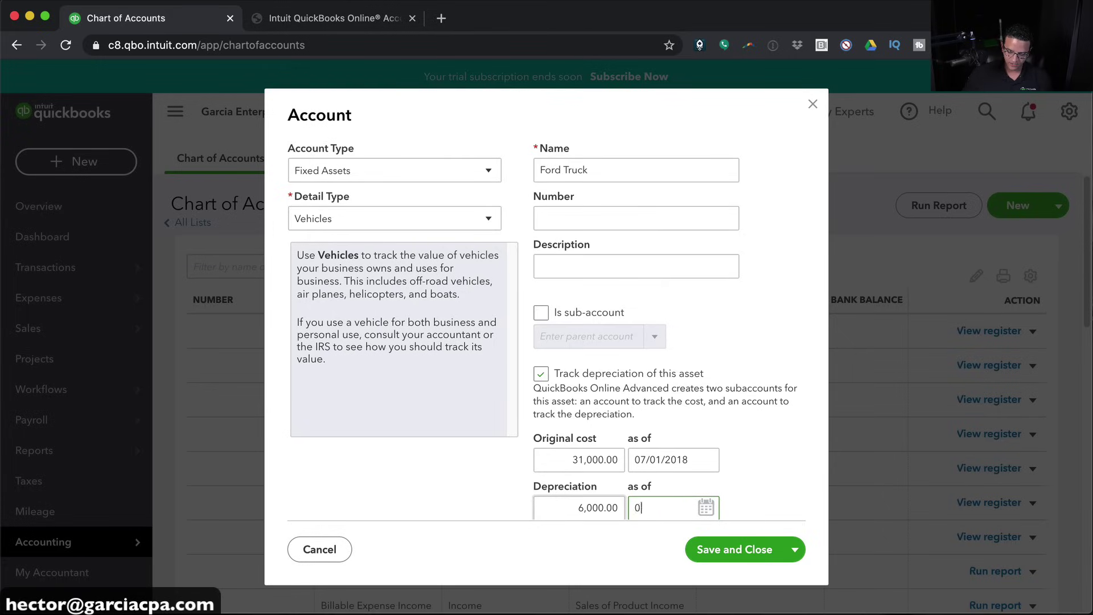
key("Tab")
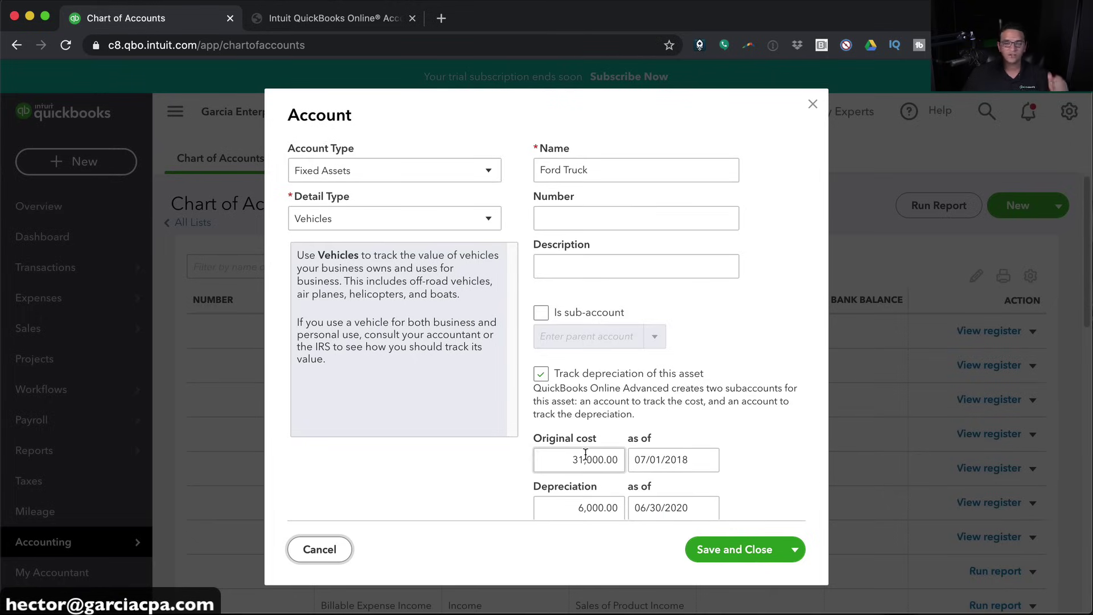
left_click(583, 509)
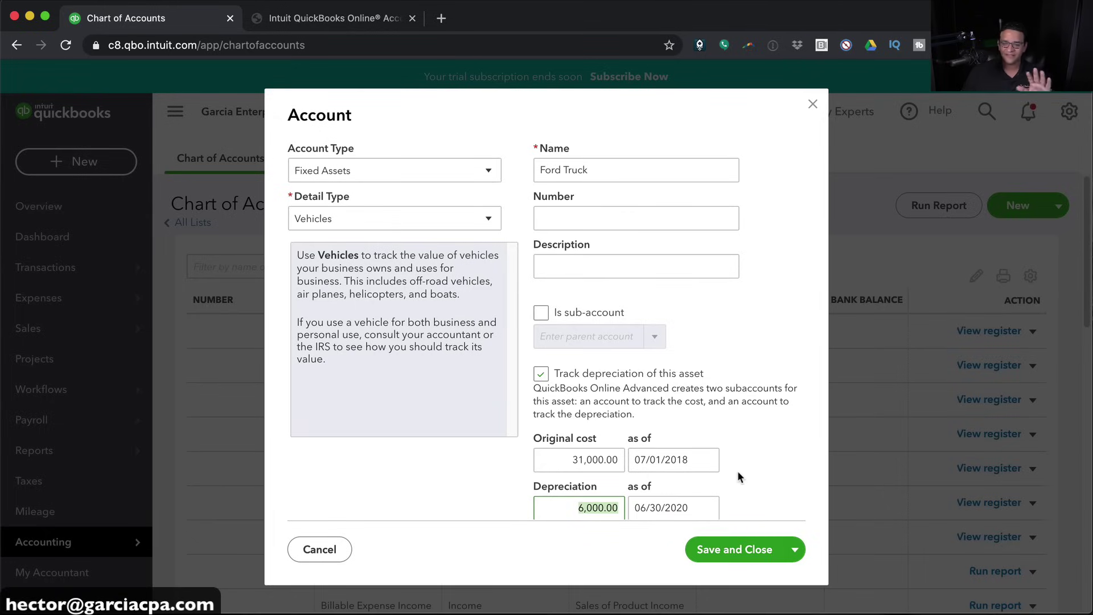
Save and close Ford Truck, then review it at 25,000.00 with its sub-accounts in the list
left_click(740, 548)
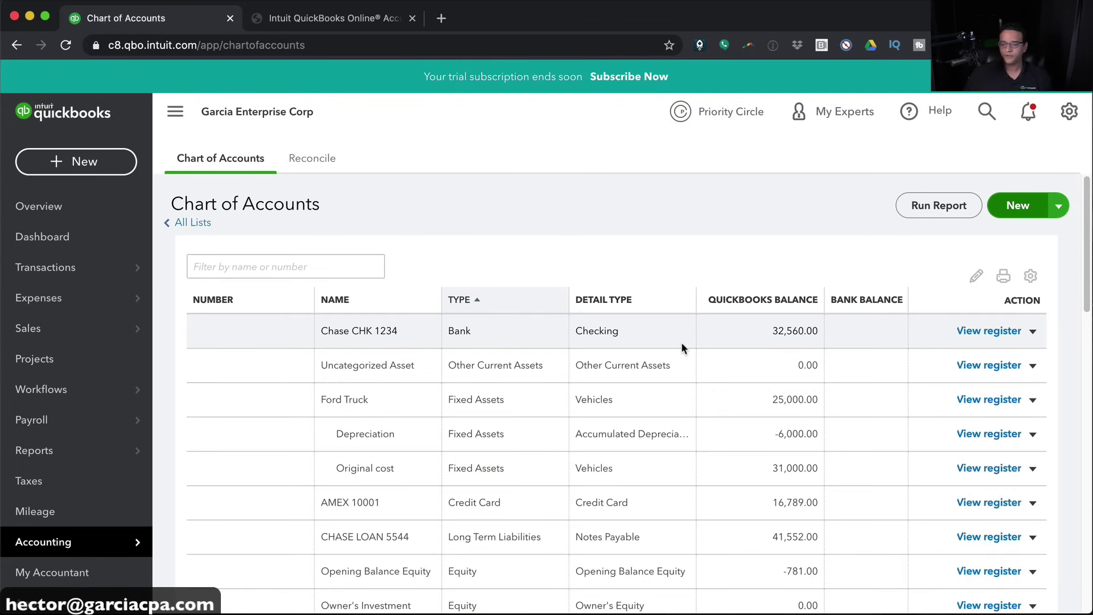
scroll(681, 343, "down", 3)
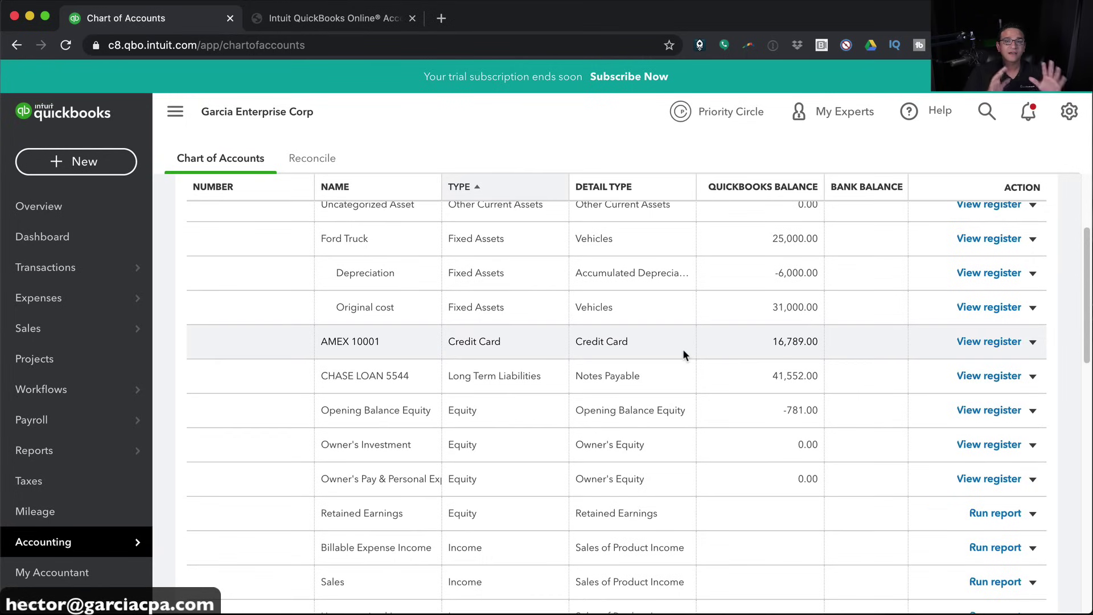
scroll(668, 487, "down", 5)
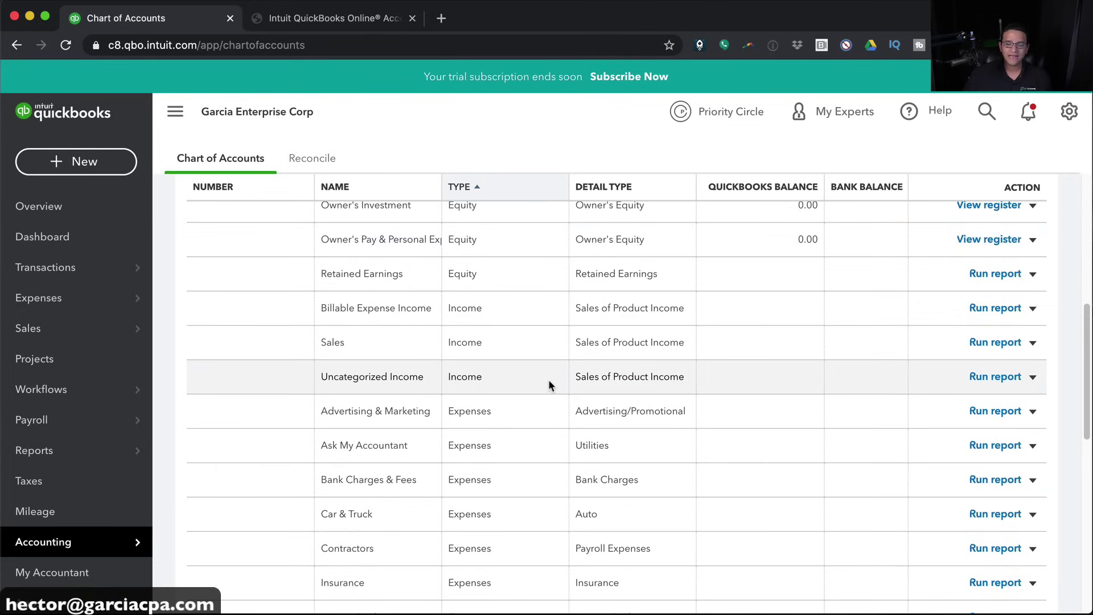
scroll(476, 307, "down", 10)
scroll(474, 307, "up", 9)
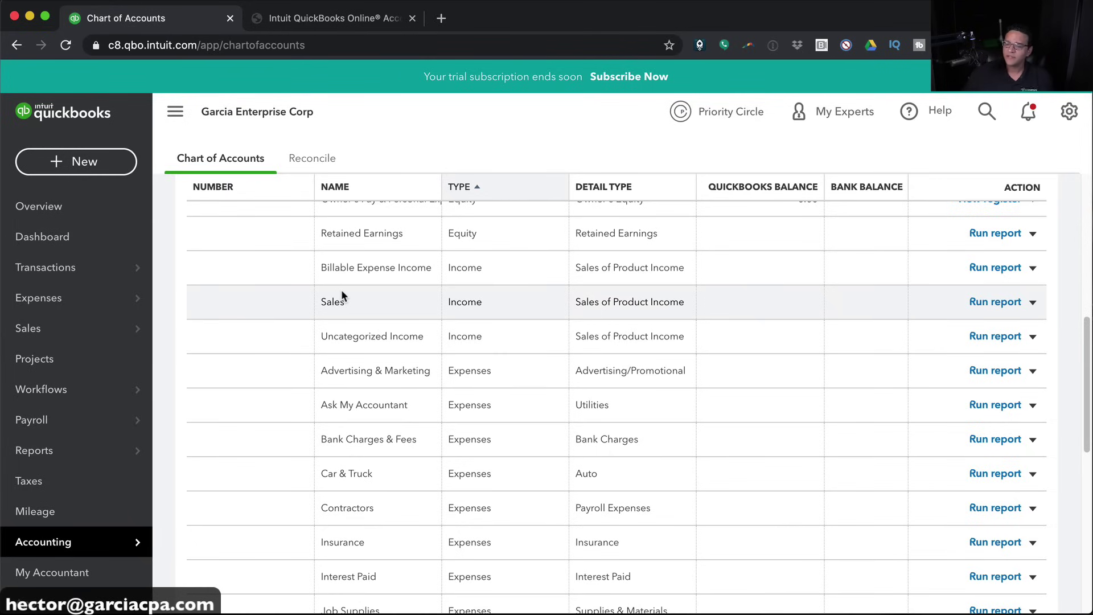
scroll(1001, 281, "up", 10)
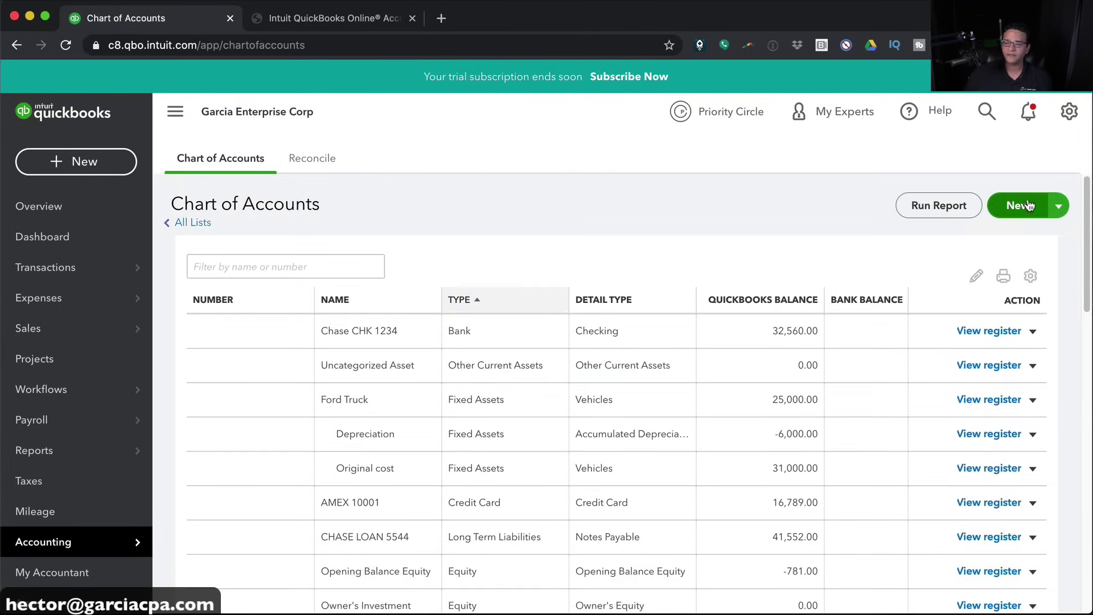
Start a new Income account with Sales of Product Income as the detail type
left_click(1018, 206)
left_click(323, 174)
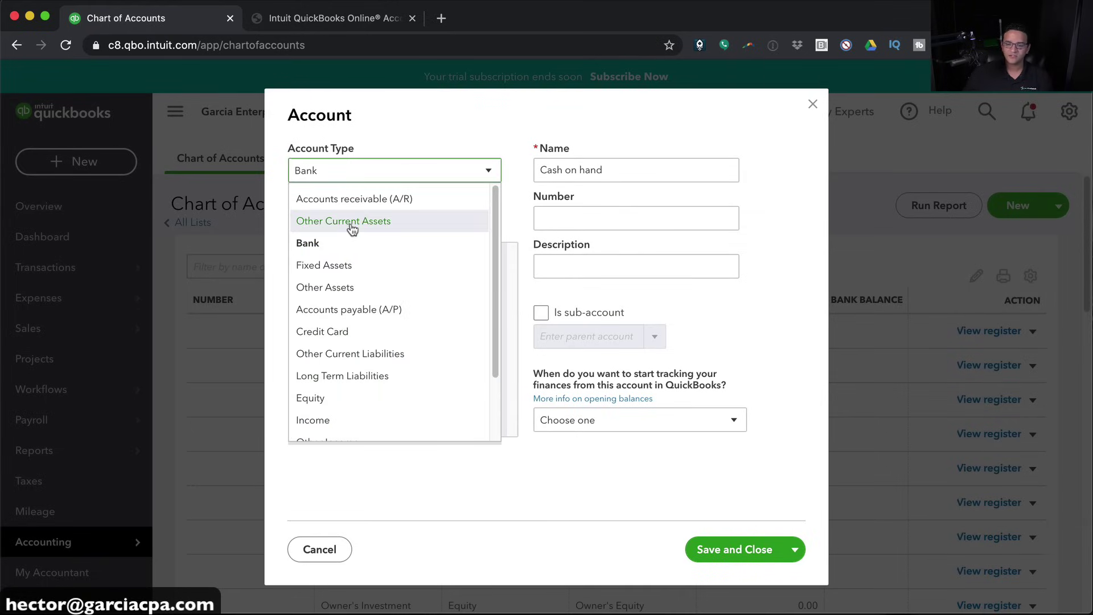
left_click(322, 419)
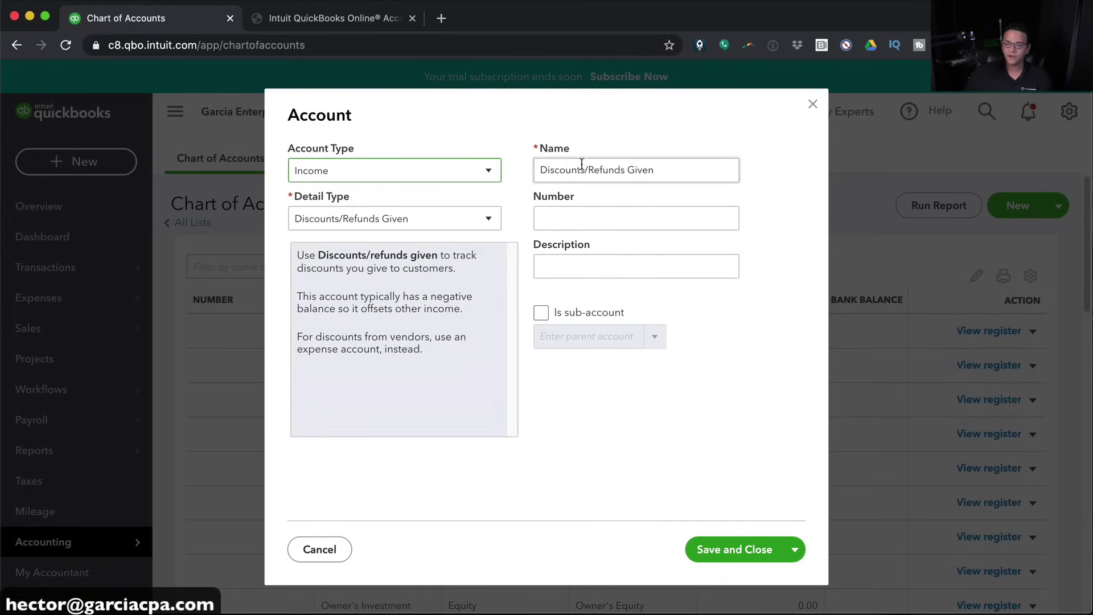
left_click(374, 224)
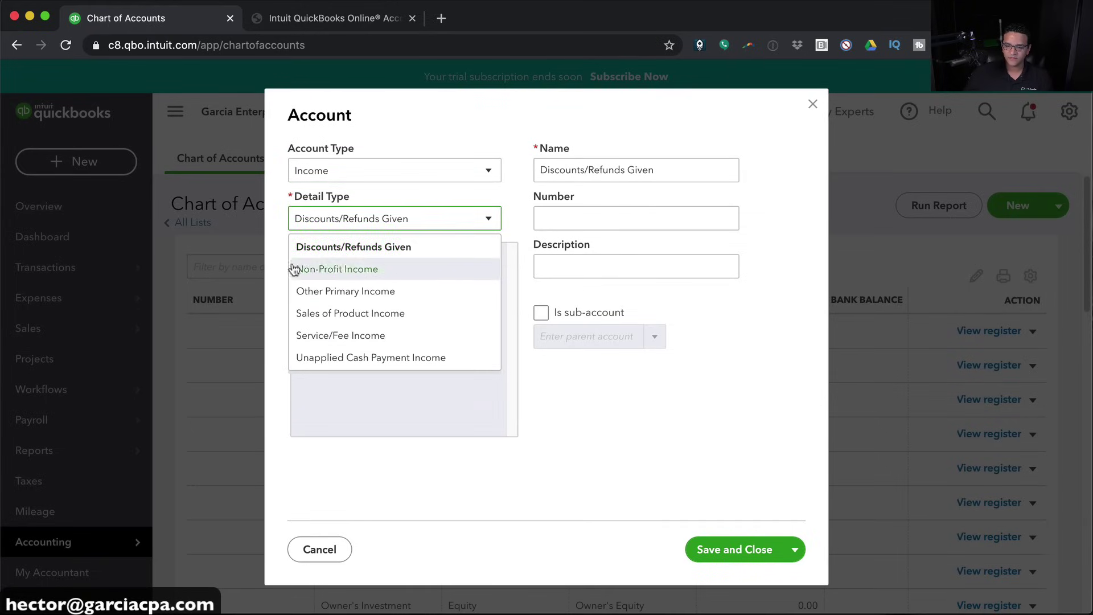
left_click(347, 314)
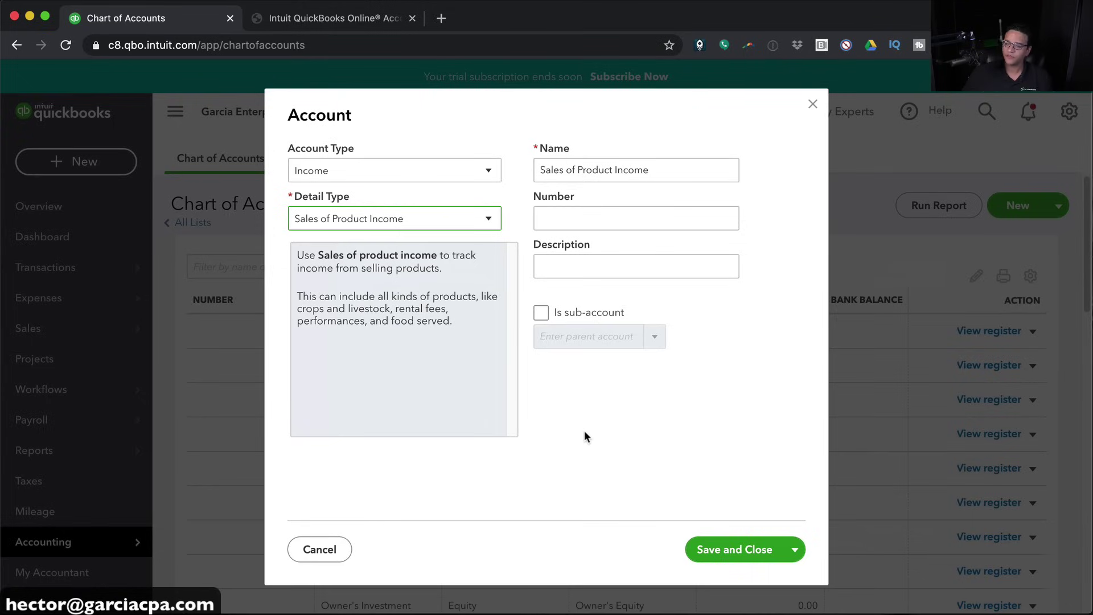
Save and New, fix the duplicate-name error by renaming it Sales of Products, and save again
left_click(795, 555)
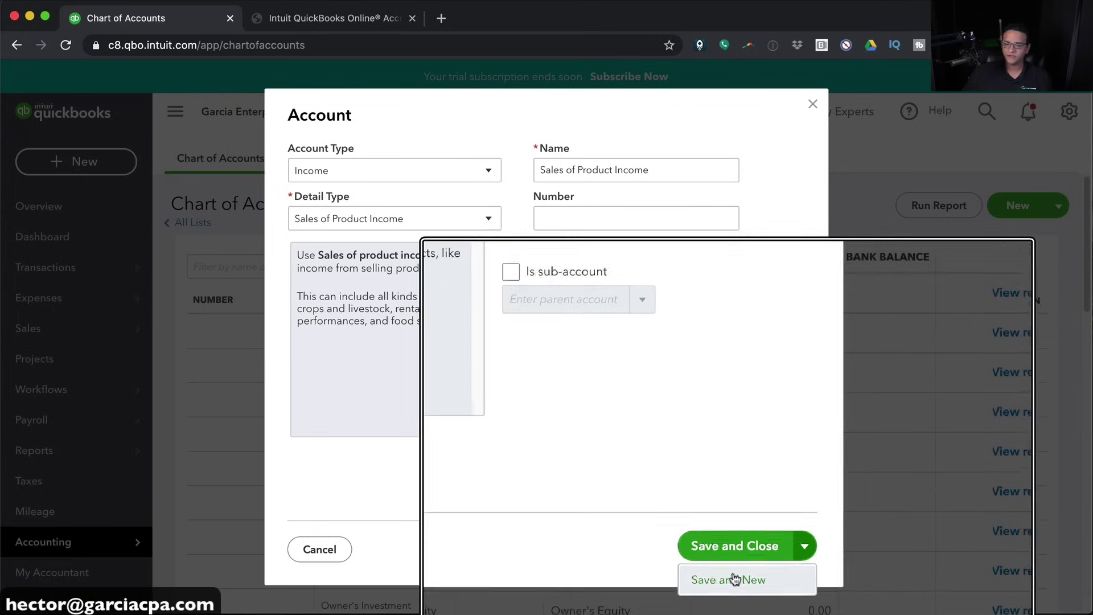
left_click(723, 577)
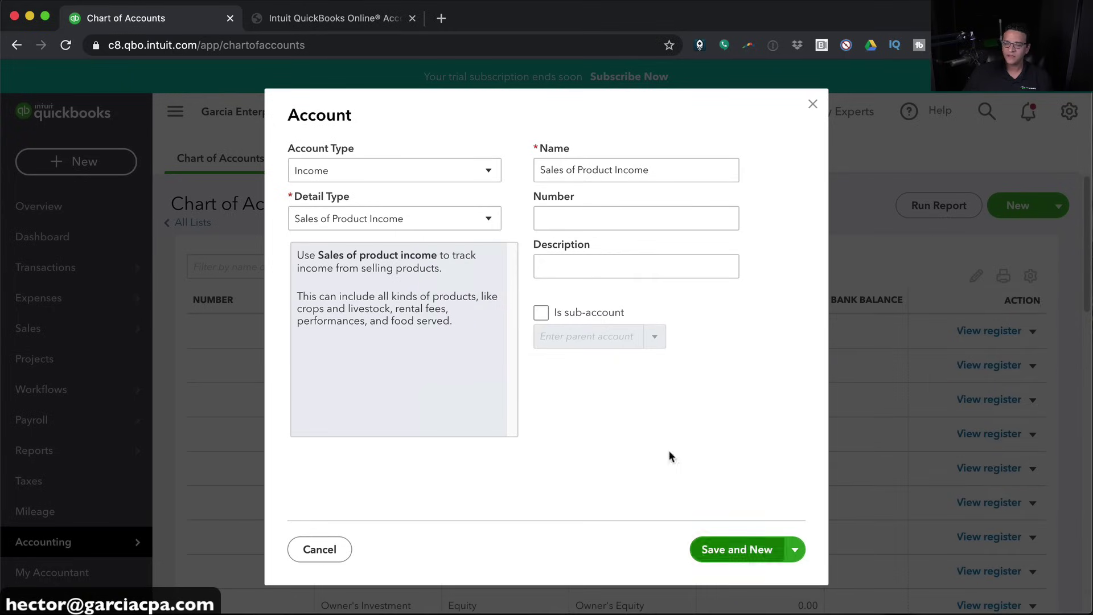
left_click(740, 549)
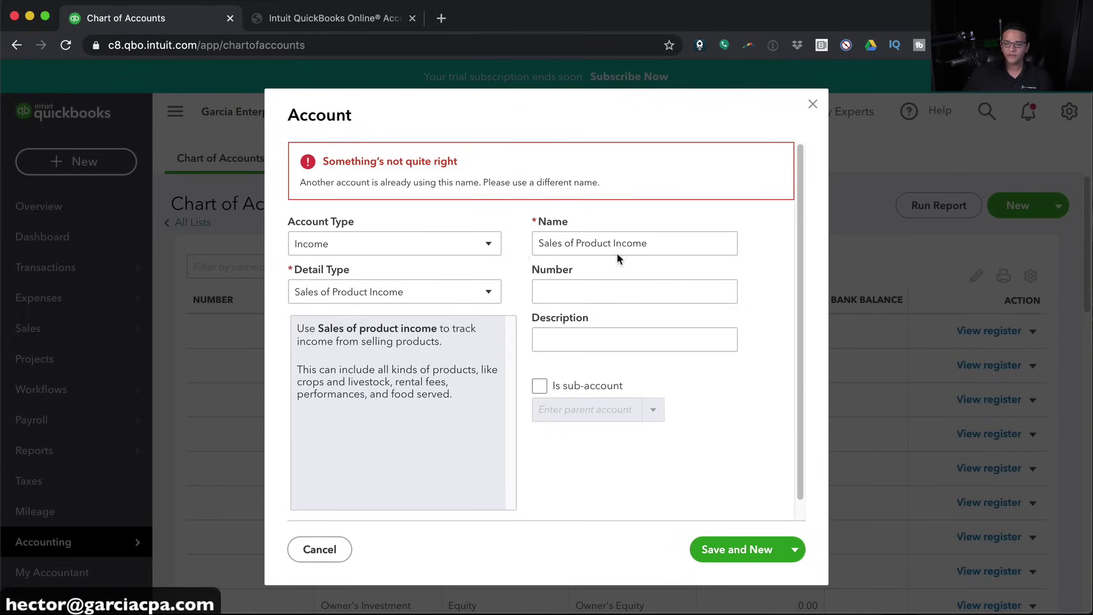
left_click(589, 251)
left_click_drag(614, 245, 712, 253)
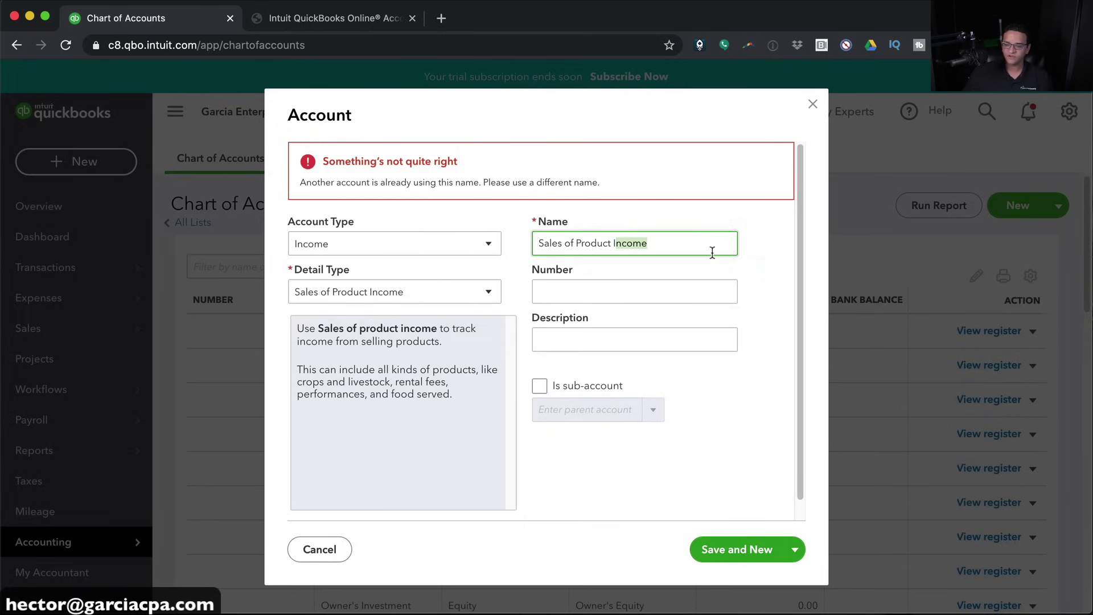
key("BackSpace")
key("BackSpace")
key("BackSpace")
type("s")
left_click(719, 547)
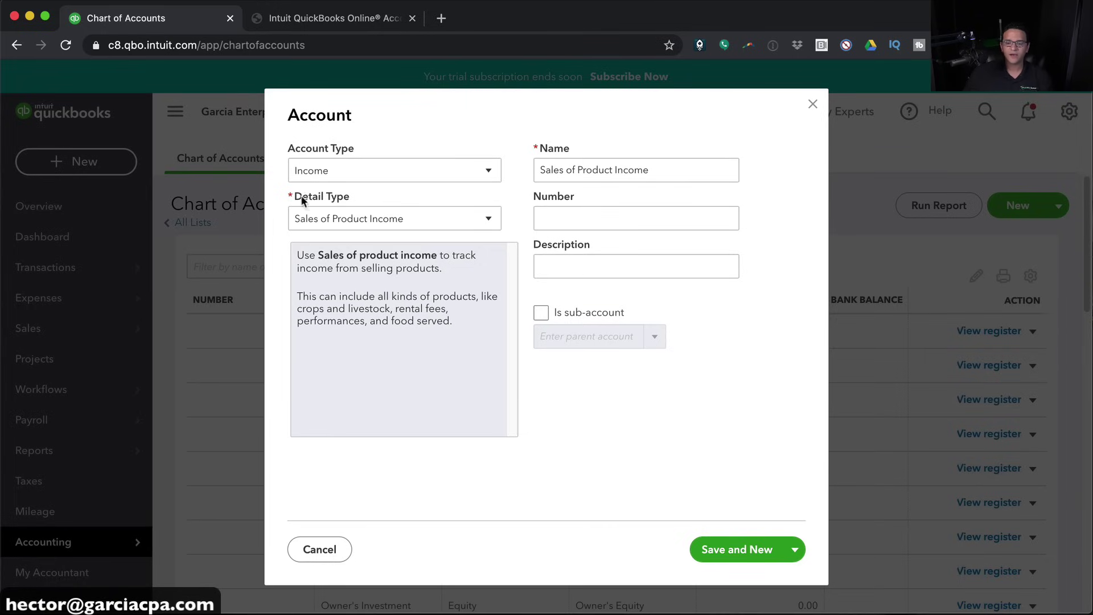
left_click(659, 168)
Close the account form and reload the Chart of Accounts to find Sales of Products under Income
left_click(813, 106)
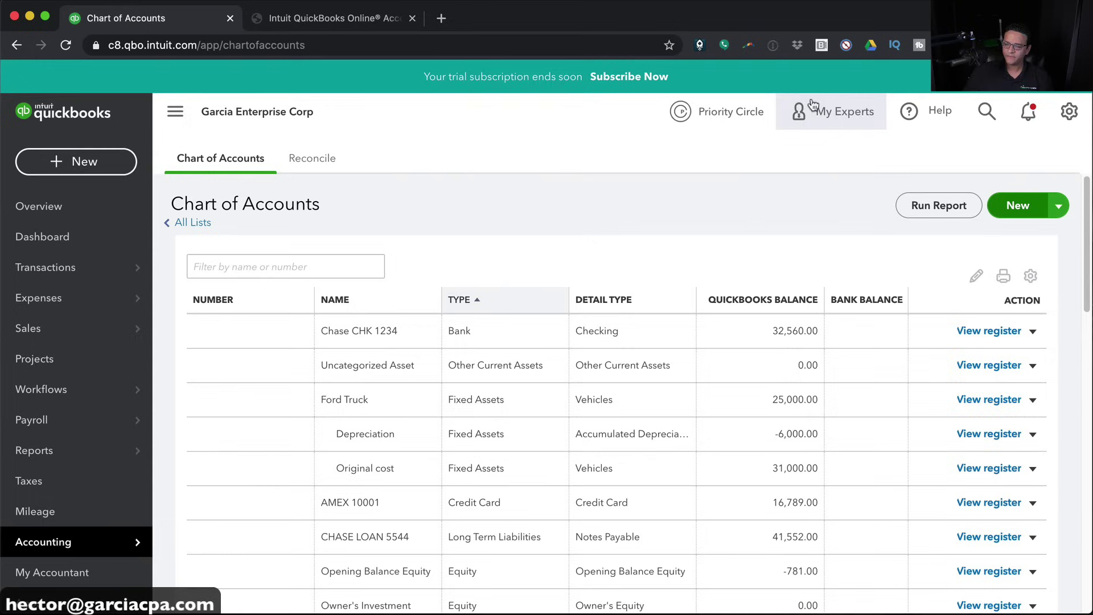
scroll(537, 445, "down", 5)
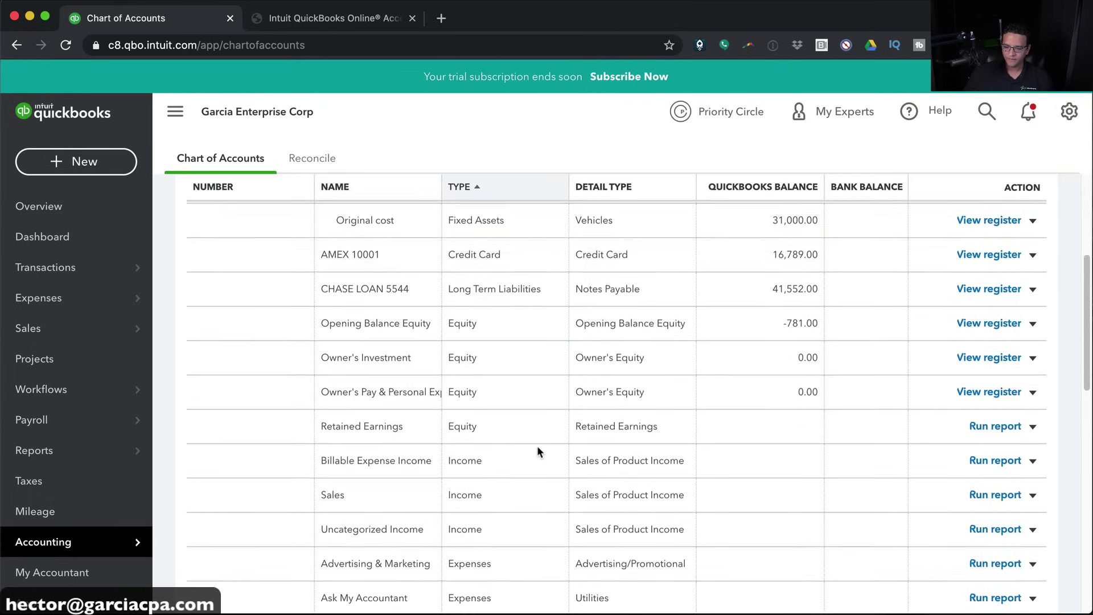
scroll(510, 482, "down", 1)
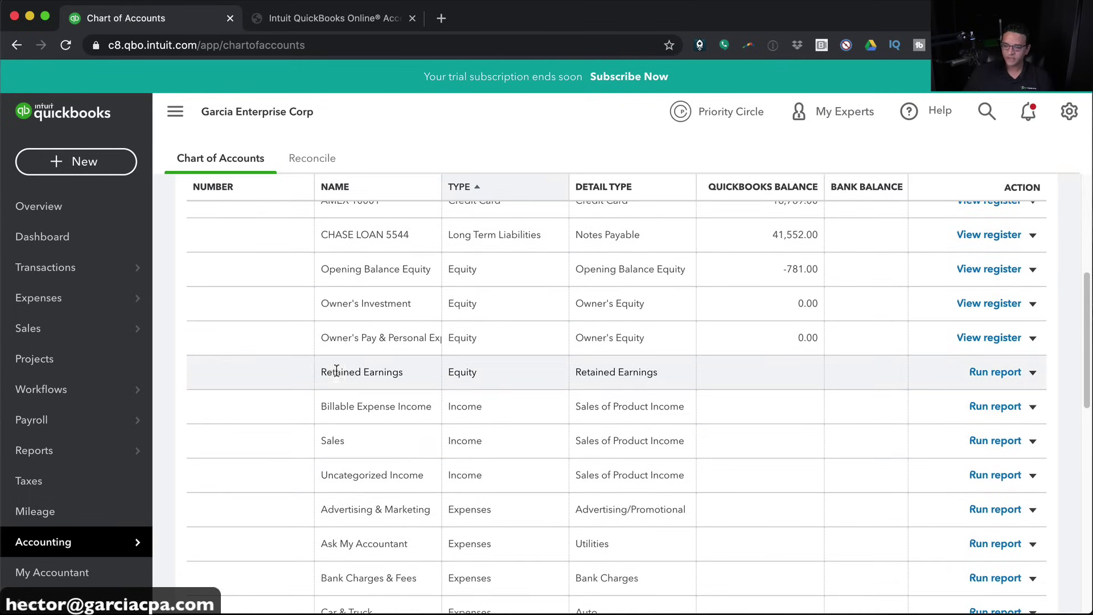
left_click(67, 45)
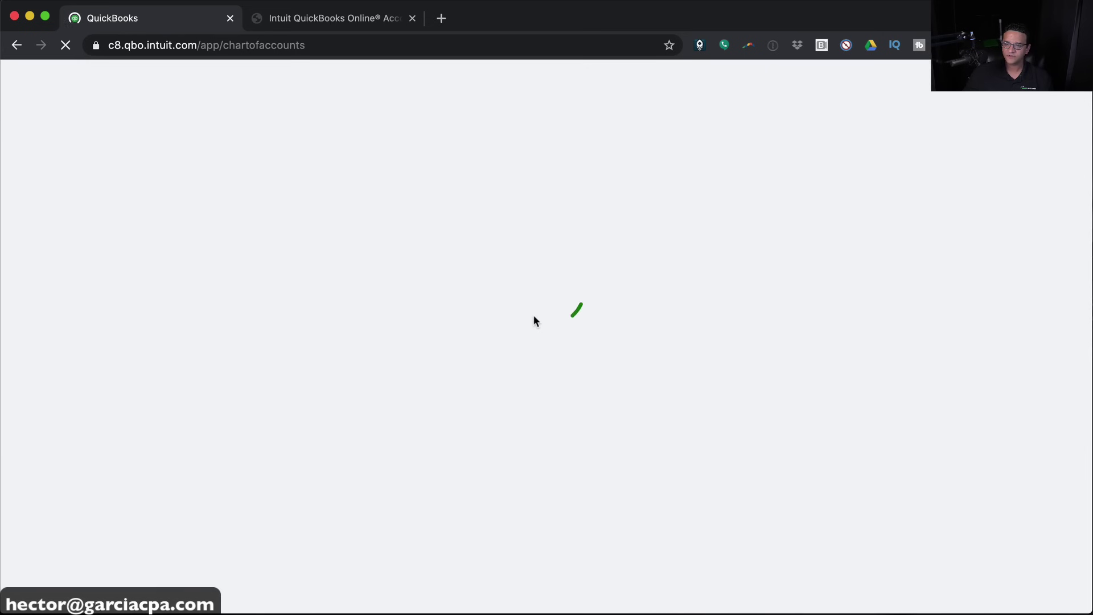
scroll(595, 375, "down", 6)
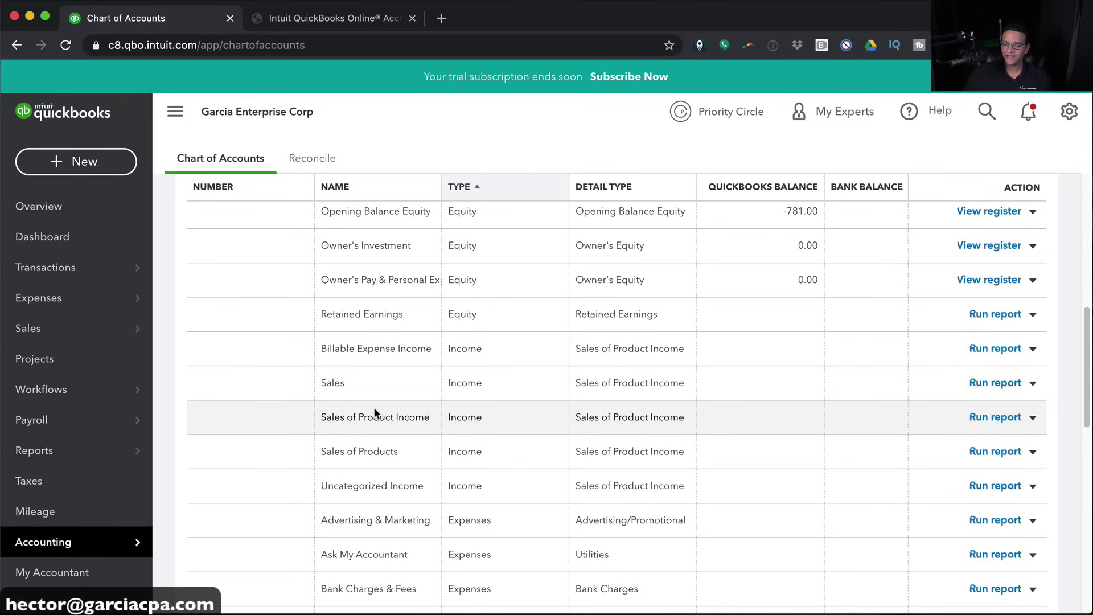
left_click_drag(347, 416, 415, 411)
Edit Sales of Product Income and change its detail type to Service/Fee Income
left_click(1032, 417)
left_click(936, 441)
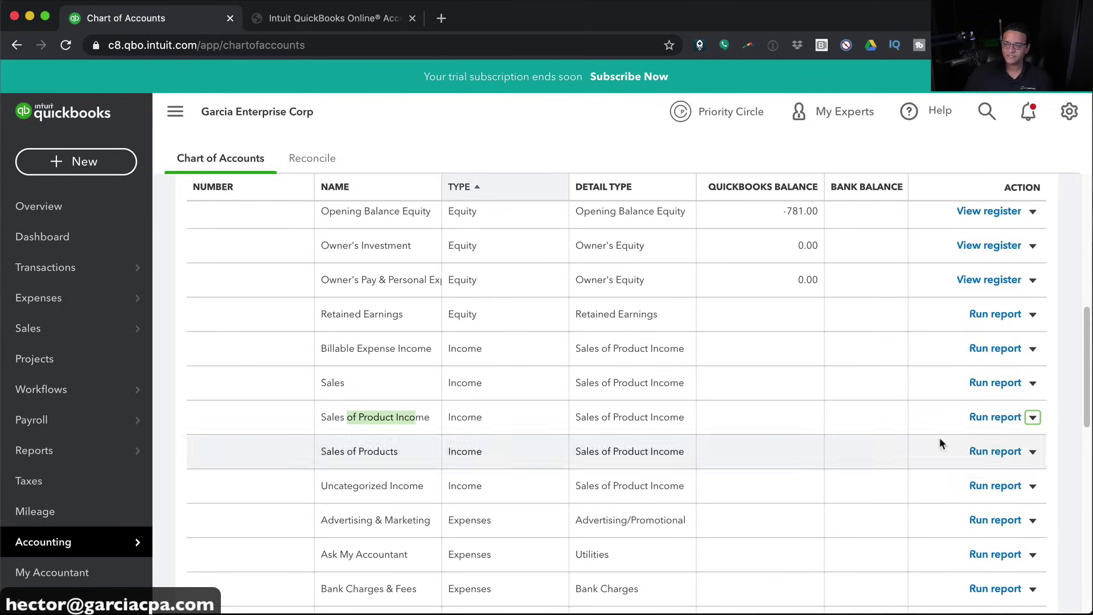
triple_click(608, 170)
left_click(361, 218)
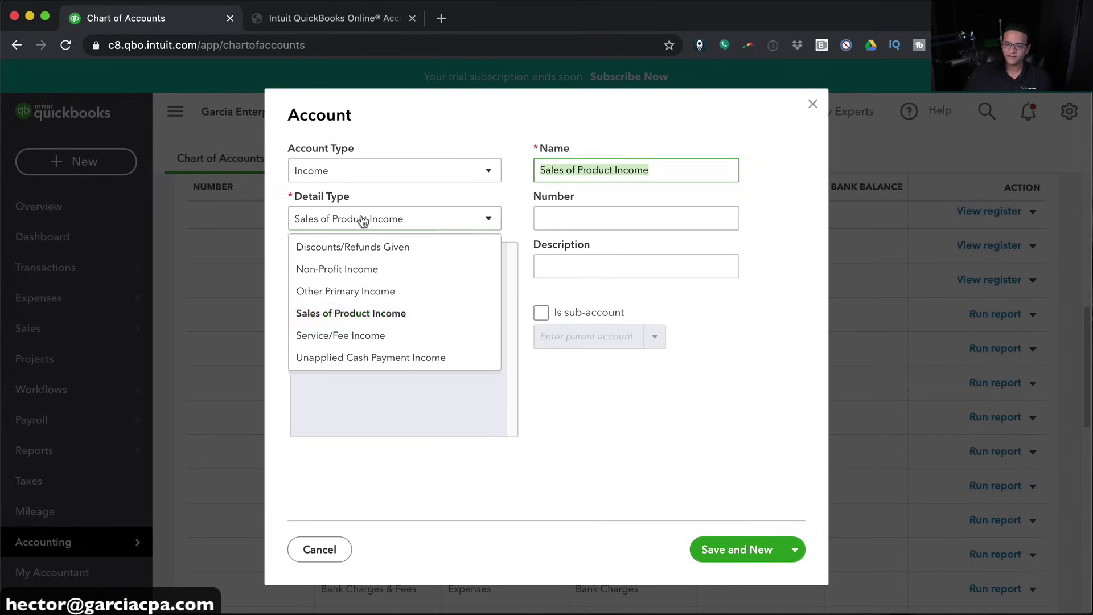
left_click(353, 337)
Rename the account to Services Sales, Save and Close, and confirm the detail type change
triple_click(669, 171)
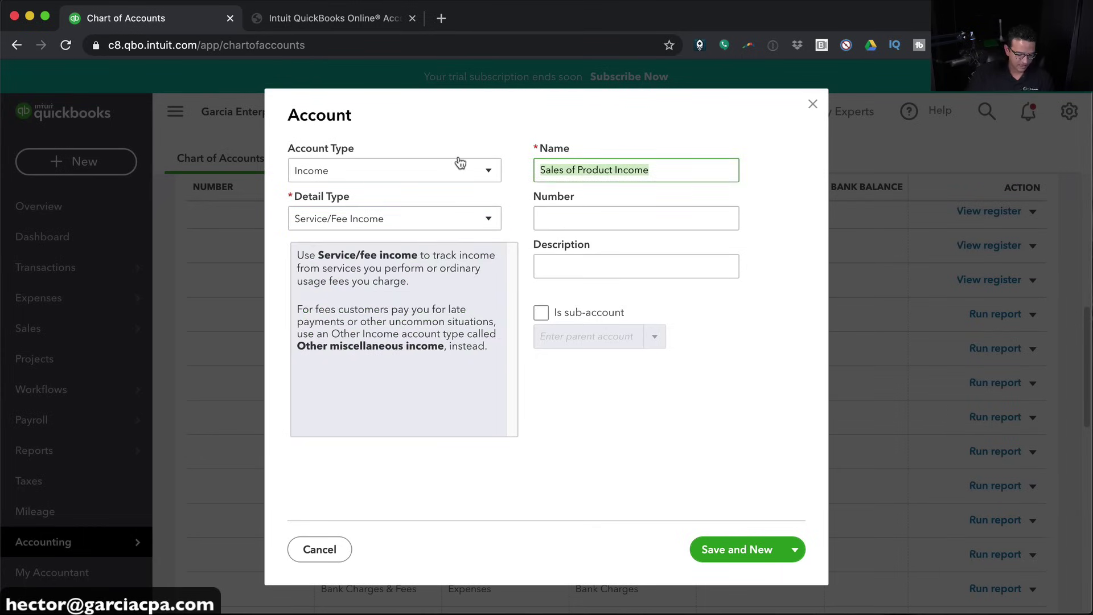
type("Sales fopr Services")
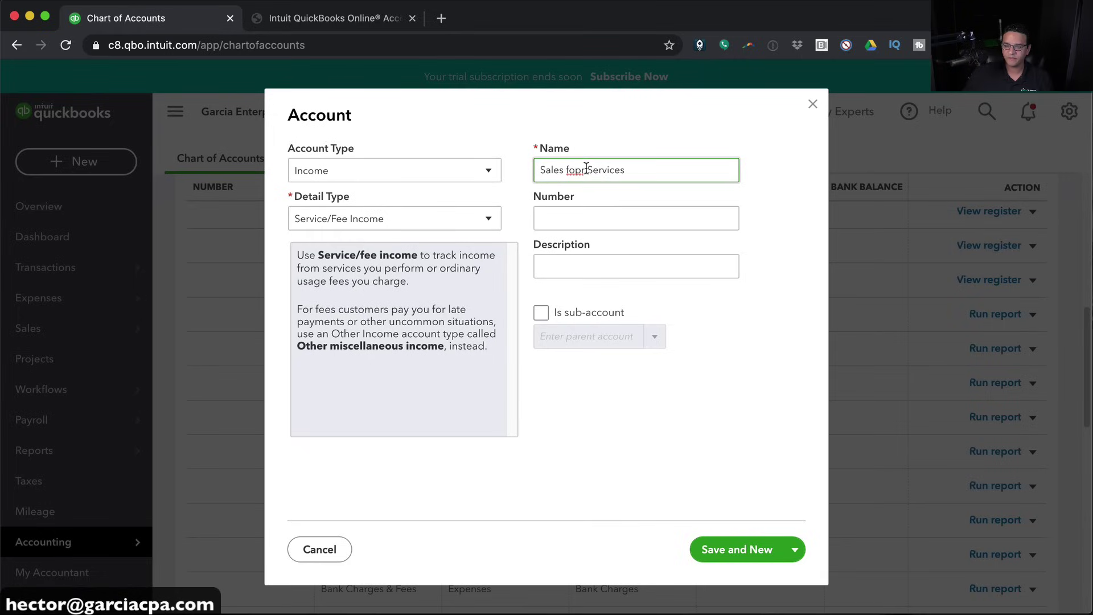
left_click_drag(586, 168, 453, 166)
key("BackSpace")
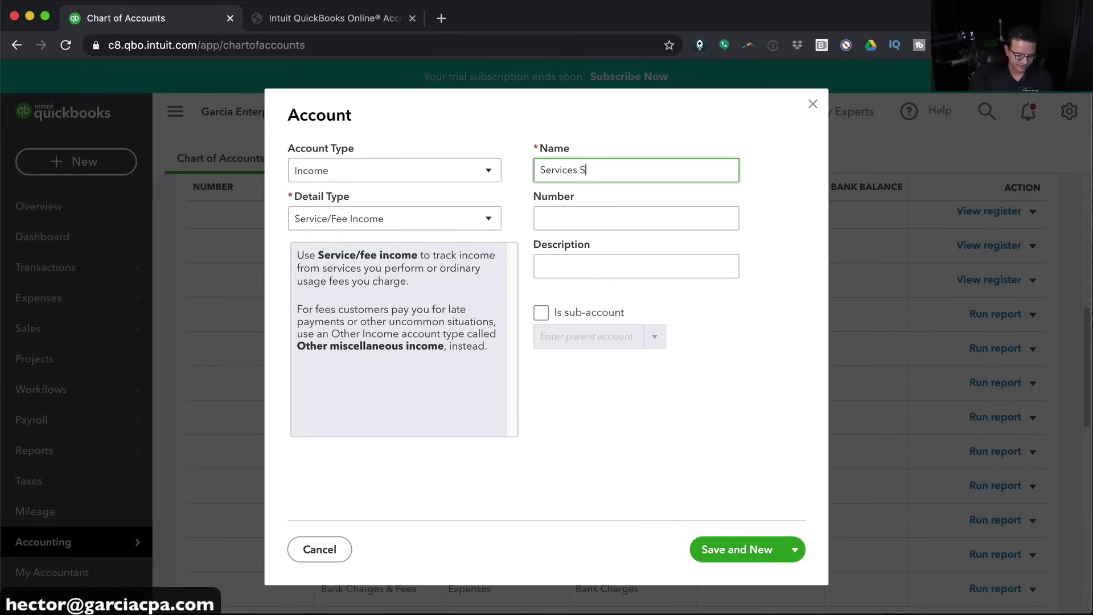
type("Sales")
left_click(794, 549)
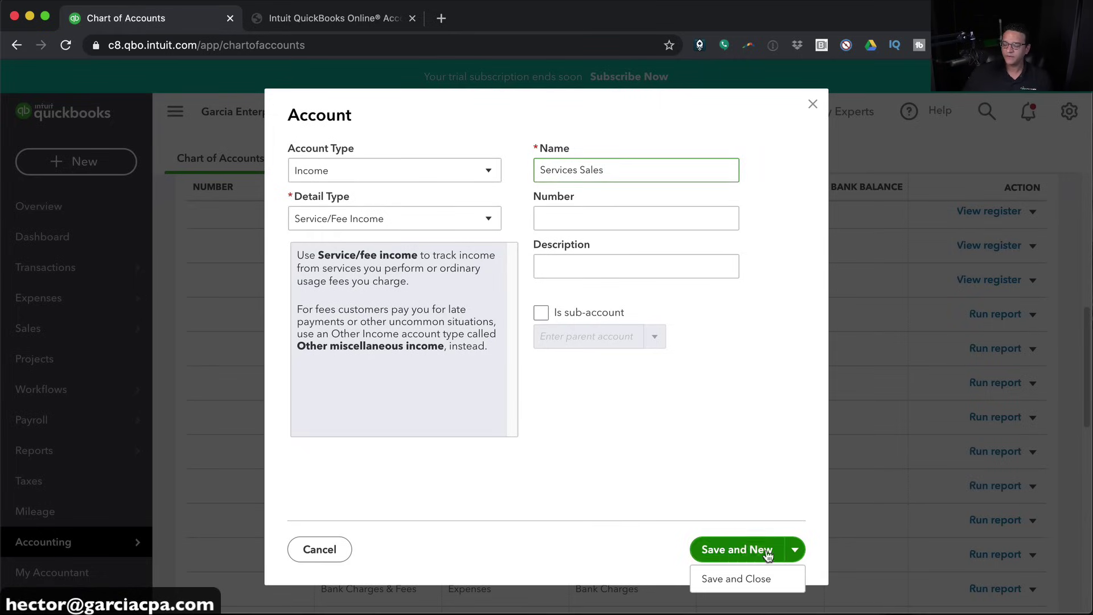
left_click(742, 579)
left_click(709, 375)
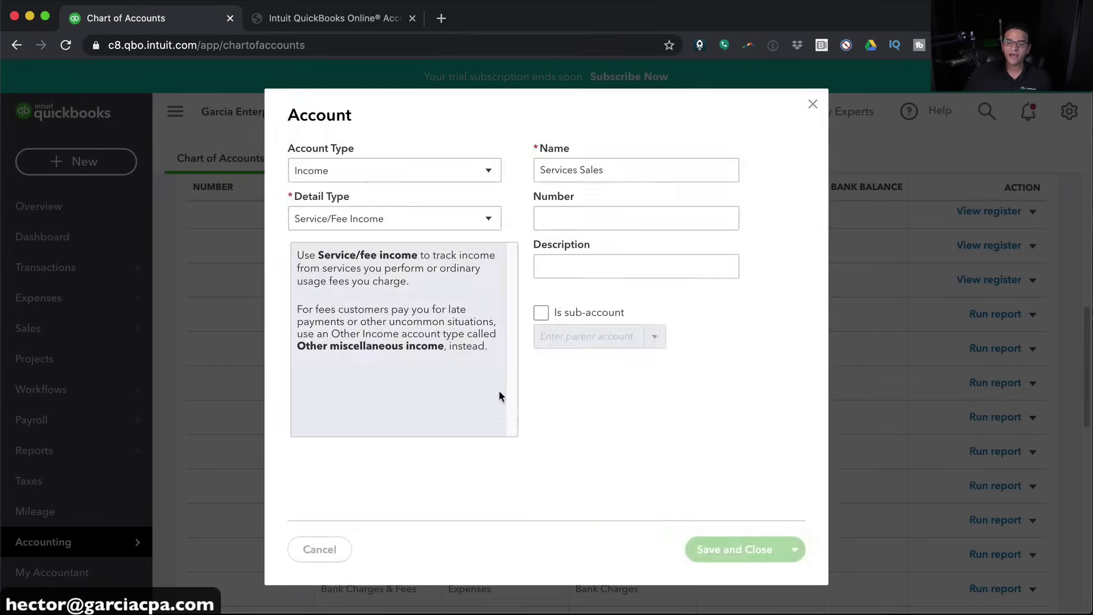
scroll(457, 404, "up", 5)
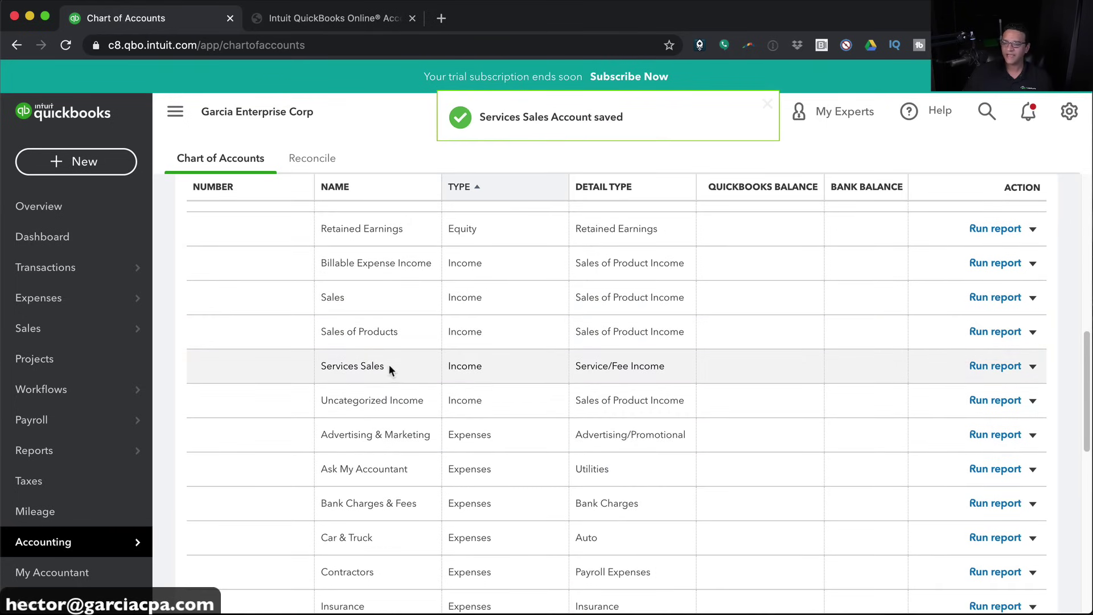
scroll(509, 444, "down", 5)
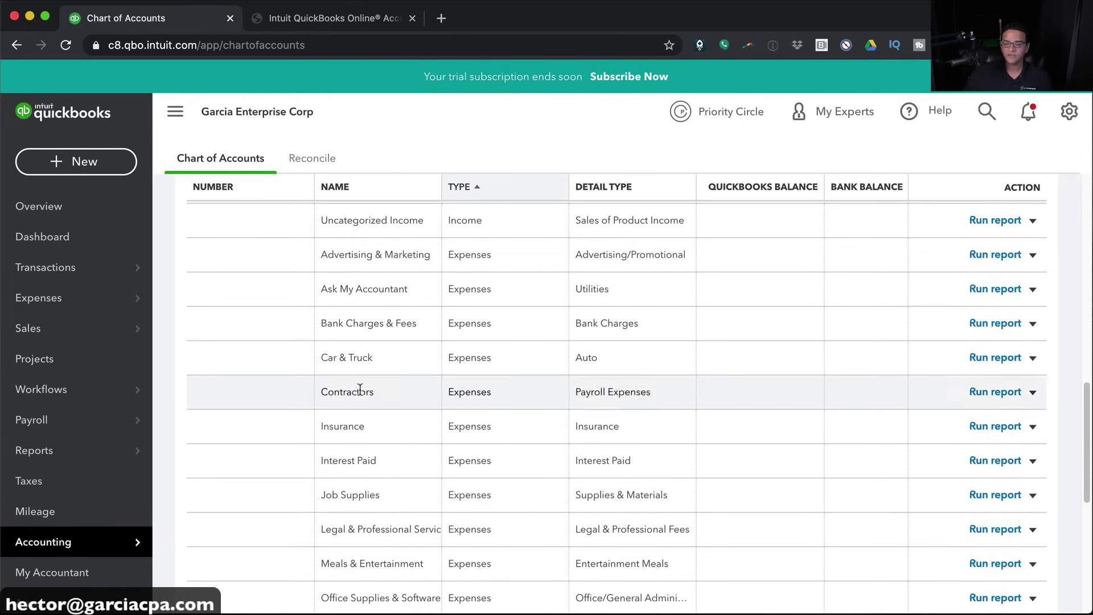
left_click_drag(322, 357, 379, 362)
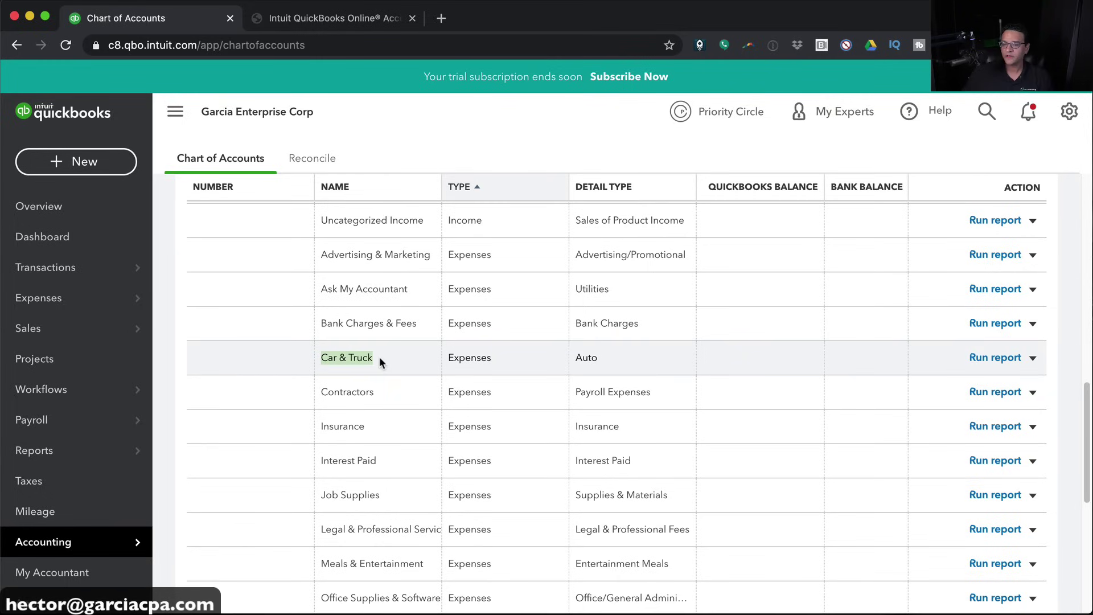
scroll(802, 333, "up", 10)
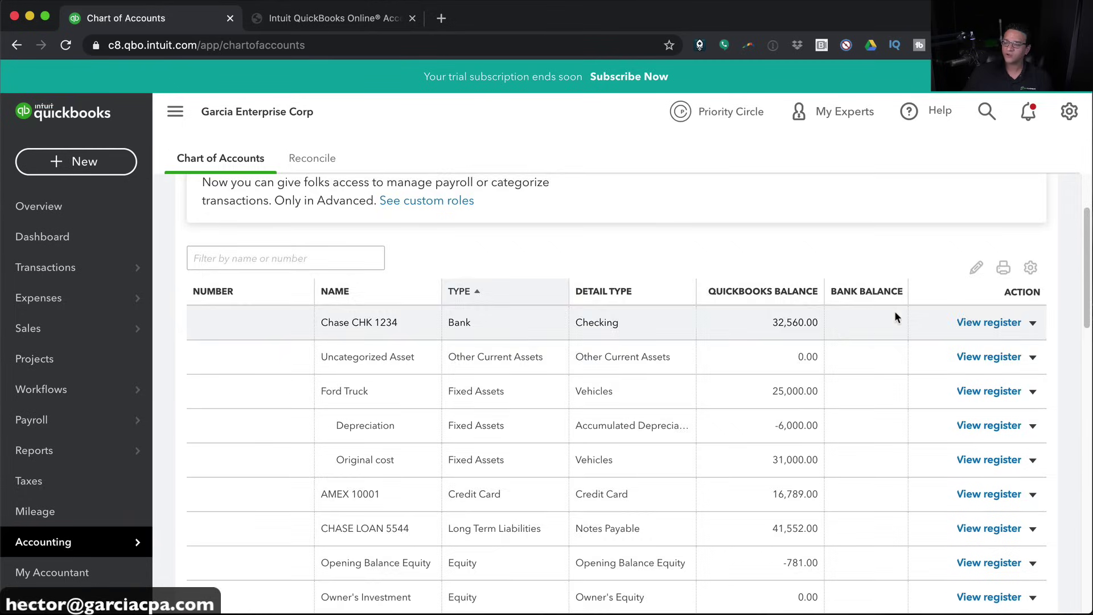
scroll(893, 316, "up", 2)
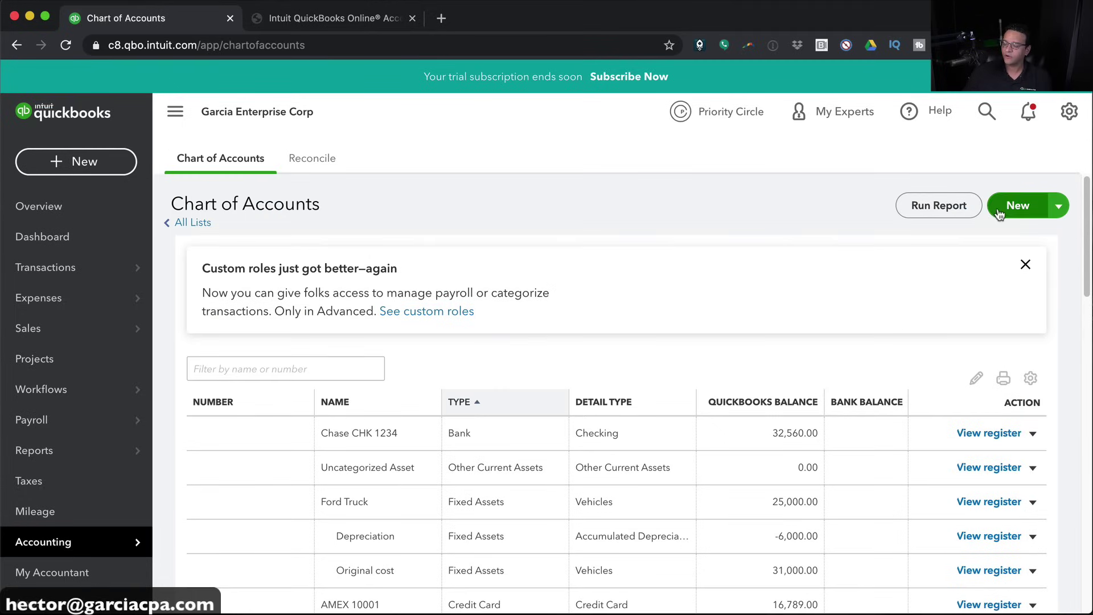
Start a new Expenses account with Auto as the detail type
left_click(1019, 208)
left_click(360, 177)
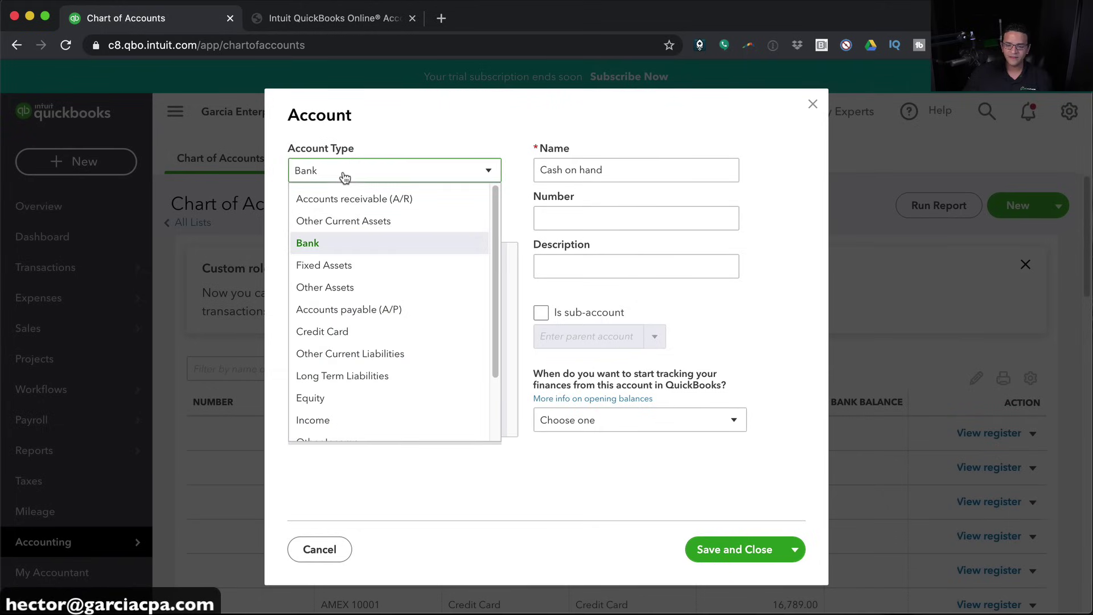
scroll(331, 419, "down", 2)
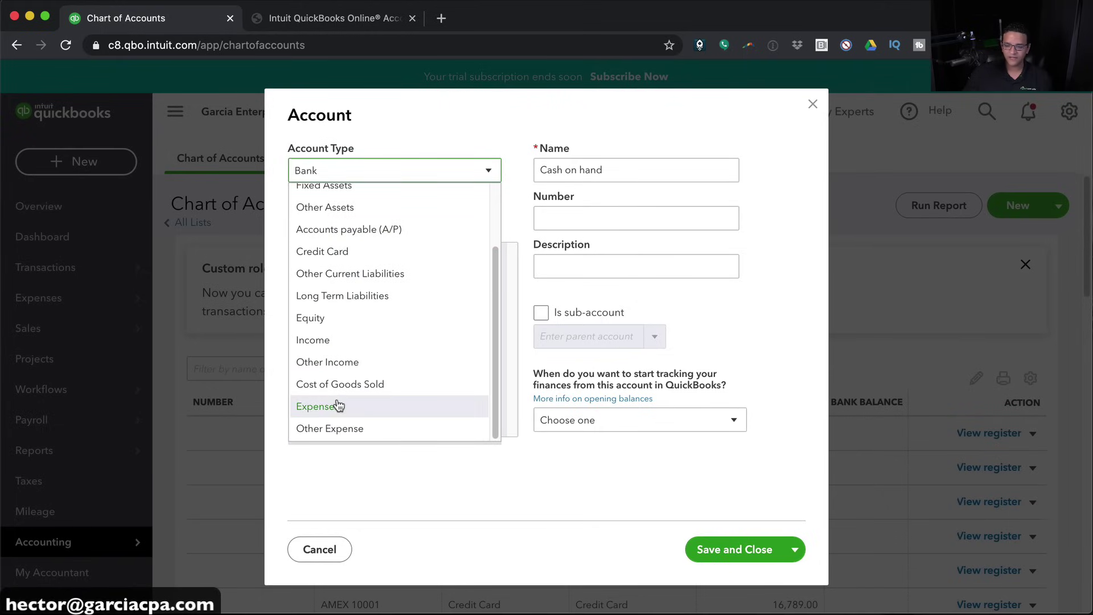
left_click(330, 405)
left_click(330, 217)
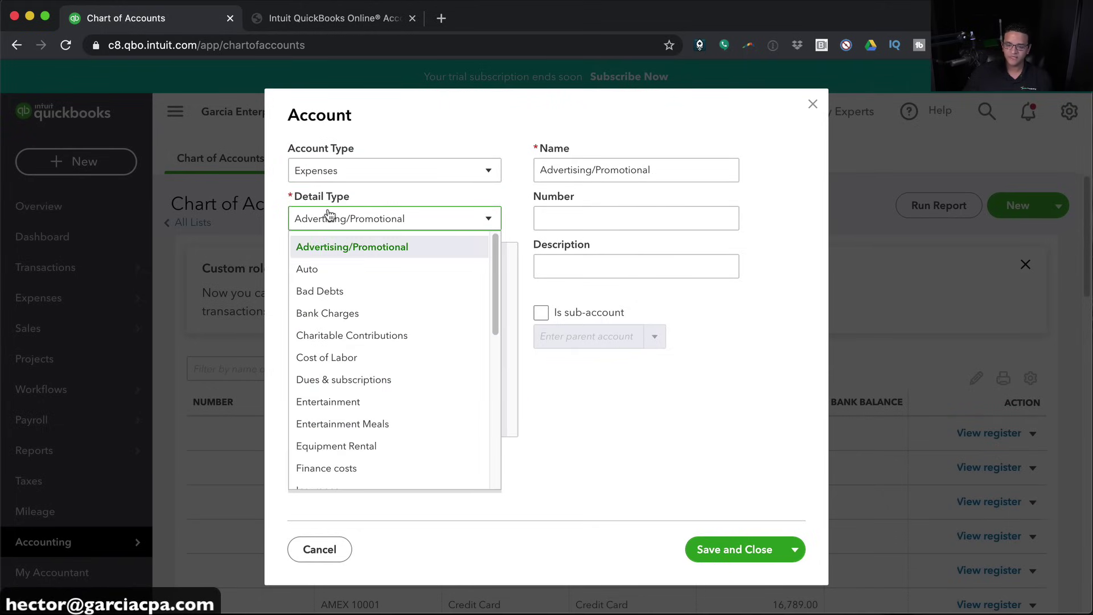
scroll(396, 376, "down", 5)
scroll(398, 375, "down", 3)
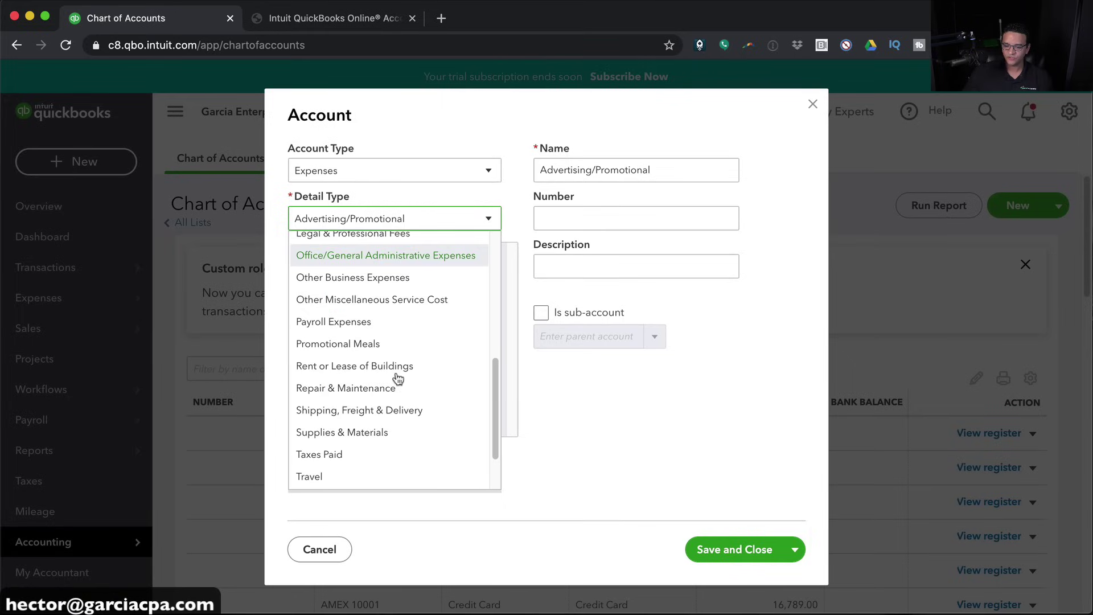
scroll(405, 405, "down", 2)
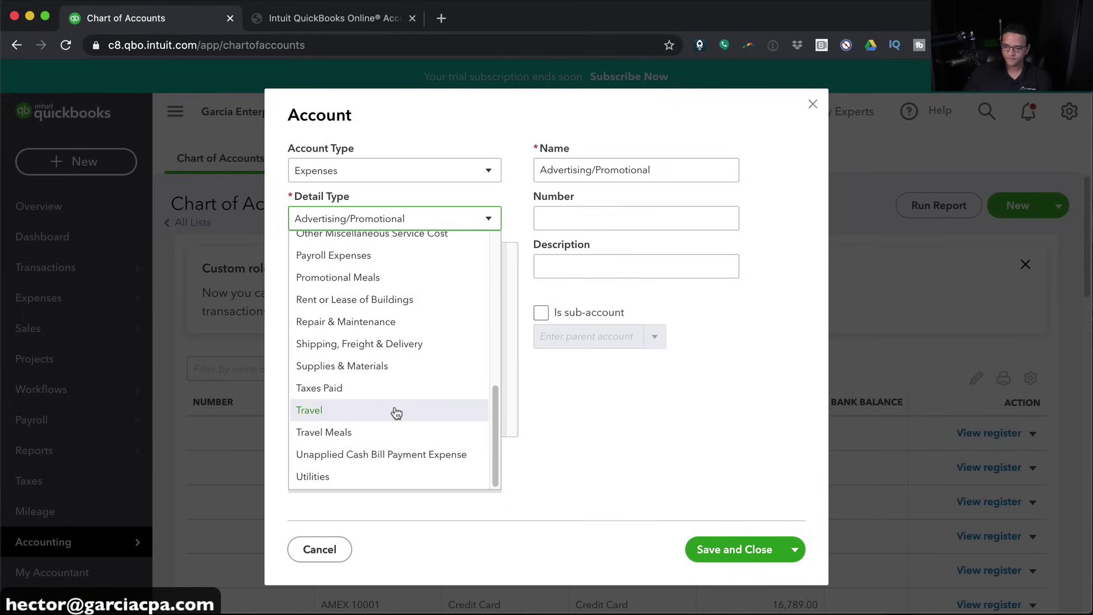
scroll(397, 412, "up", 10)
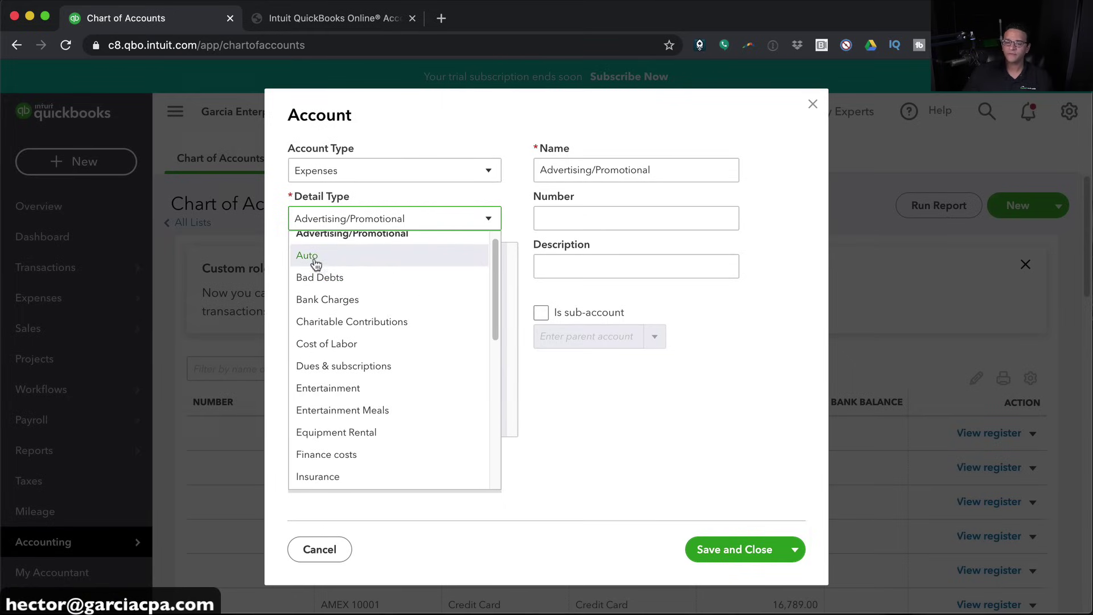
left_click(307, 256)
Name it Fuel, make it a sub-account of Car & Truck, and Save and New
double_click(611, 166)
type("Fuel")
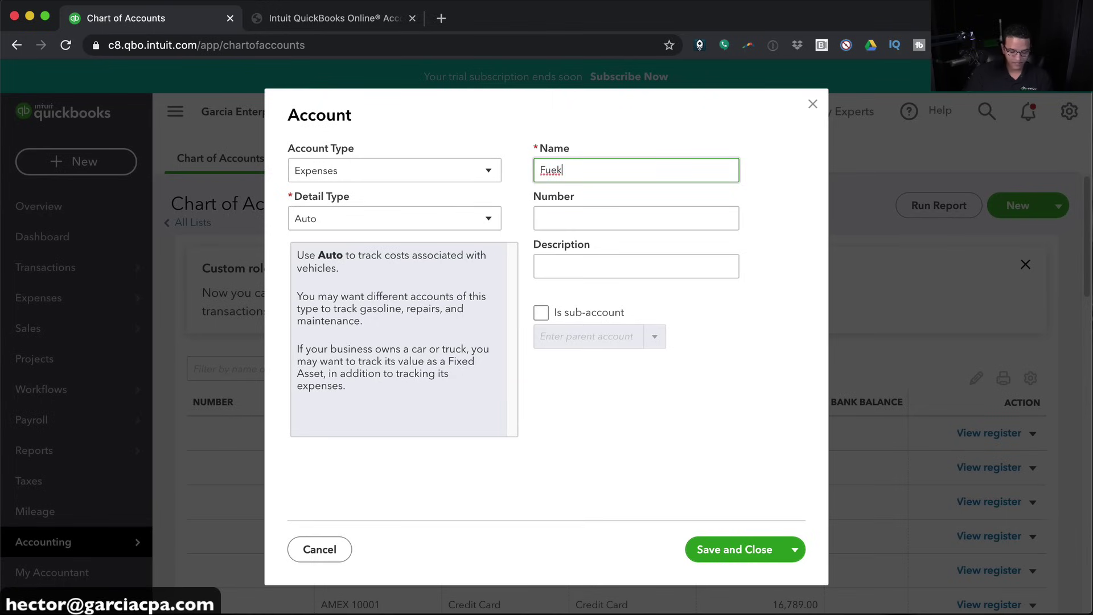
left_click(534, 220)
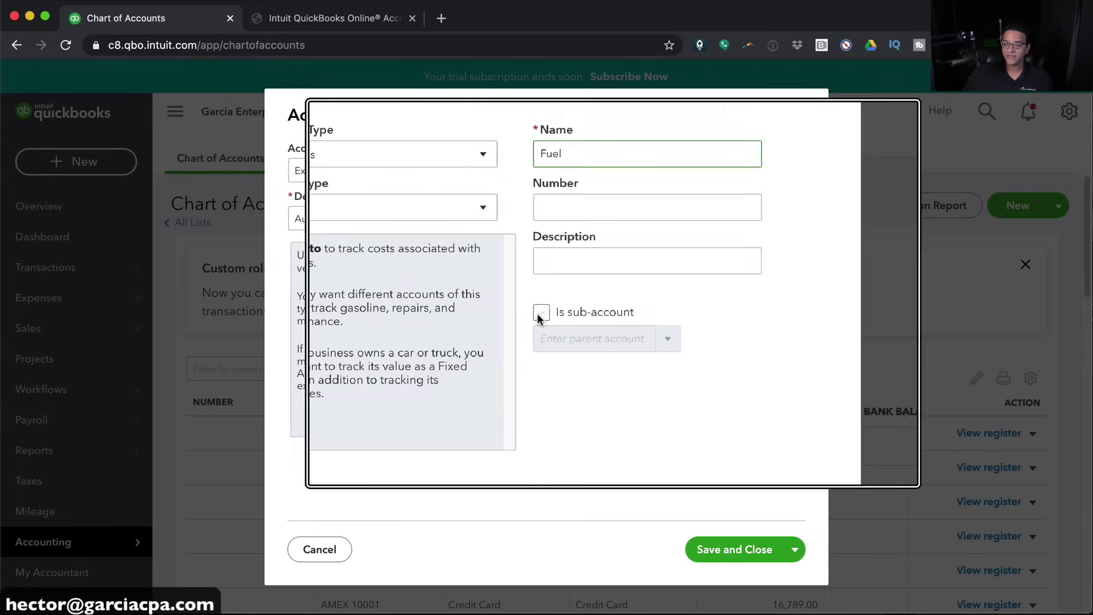
left_click(541, 313)
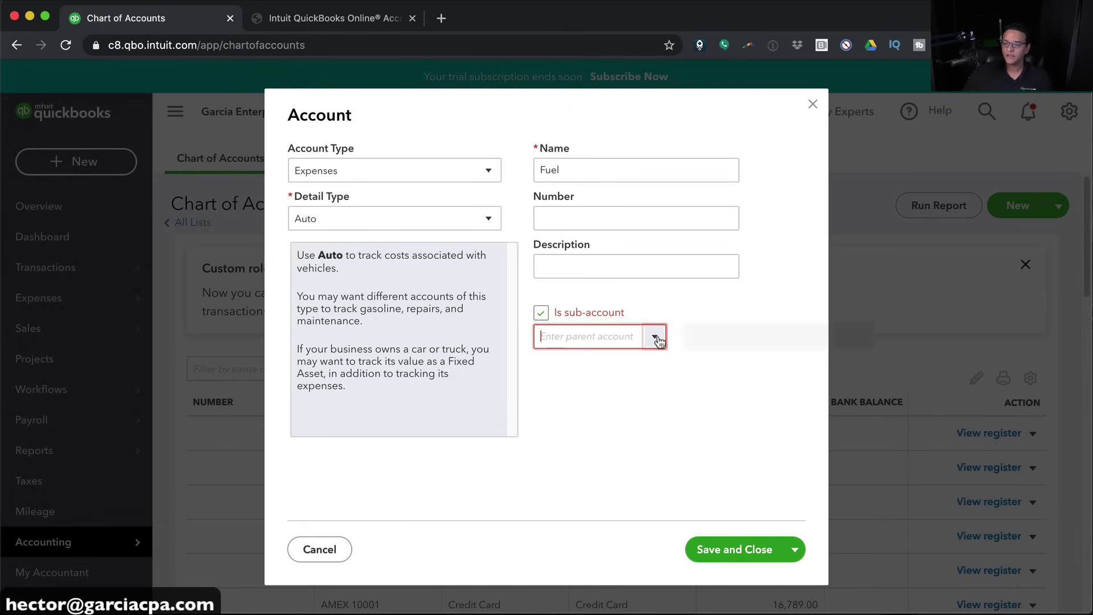
left_click(656, 337)
type("Car")
left_click(595, 364)
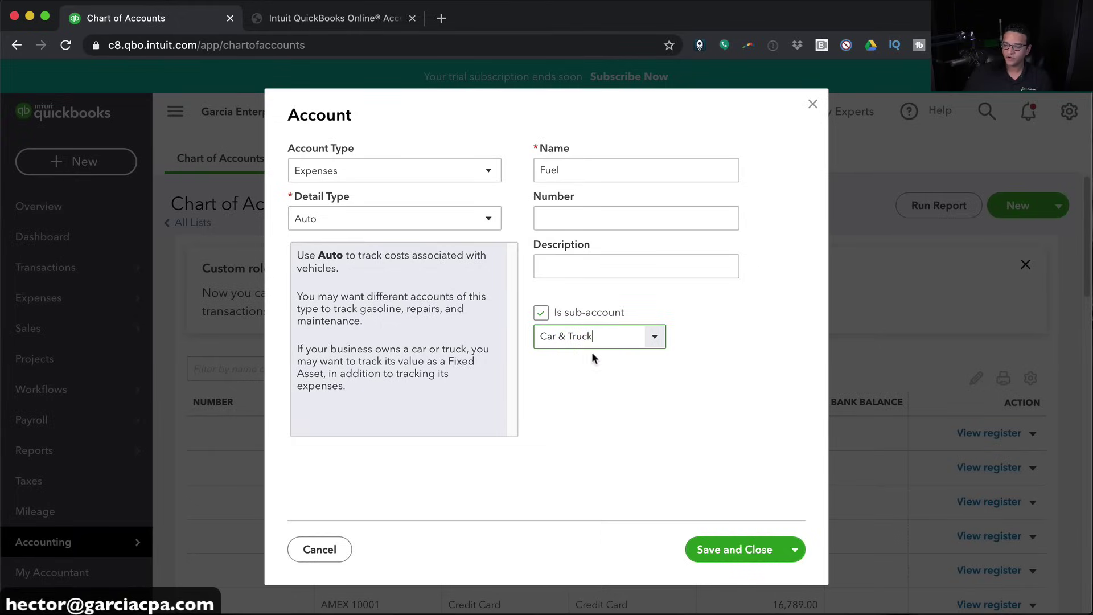
left_click(796, 551)
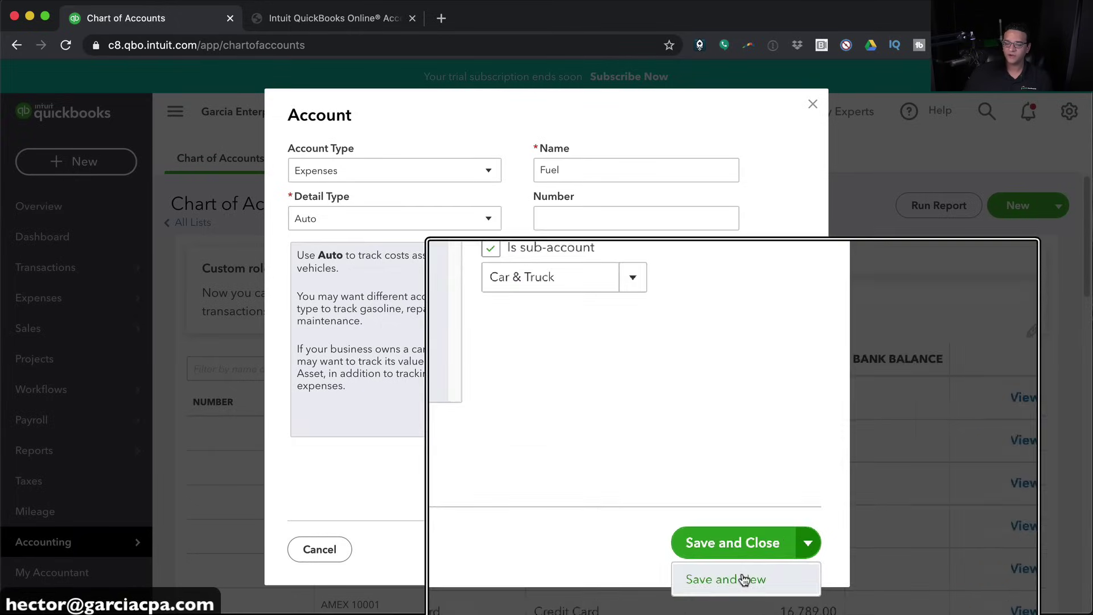
left_click(729, 579)
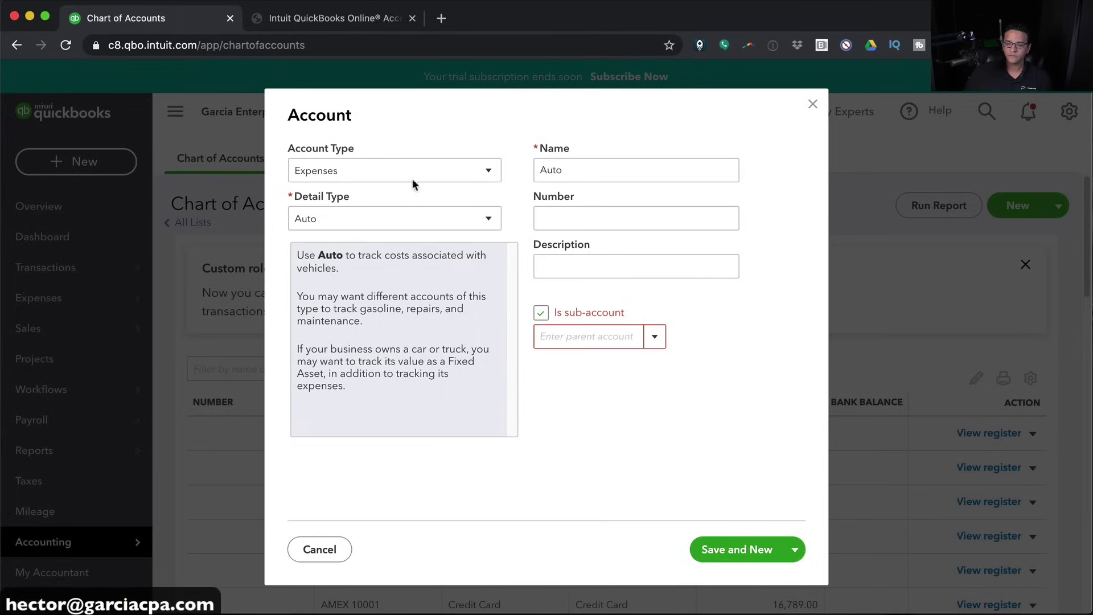
Save Tolls as a sub-account of Car & Truck and start another account
double_click(598, 169)
type("Tolls")
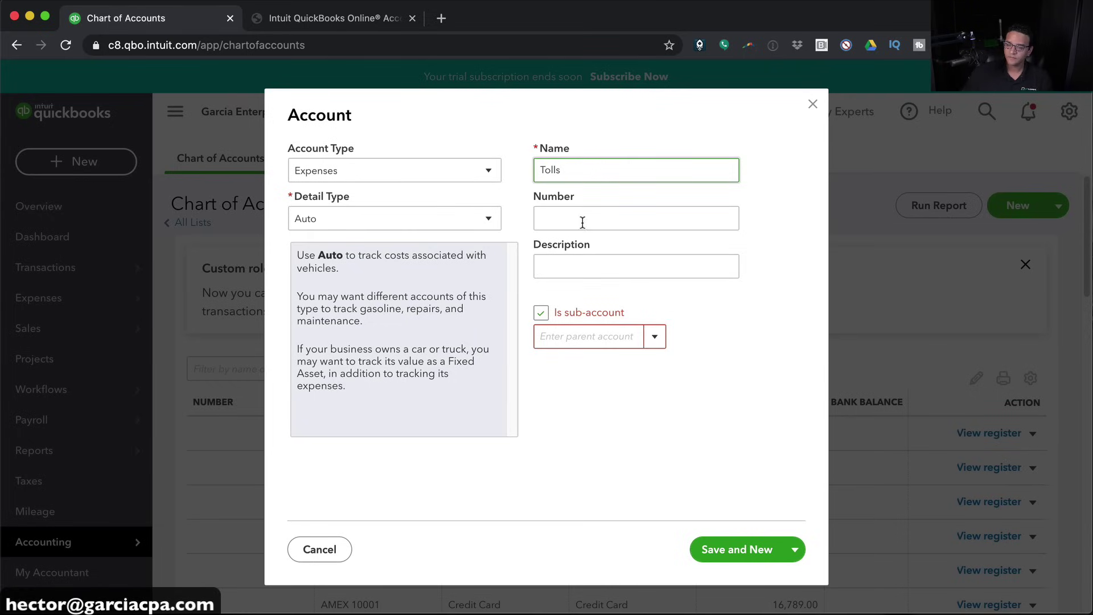
left_click(543, 312)
left_click(543, 312)
left_click(569, 338)
type("car")
left_click(565, 360)
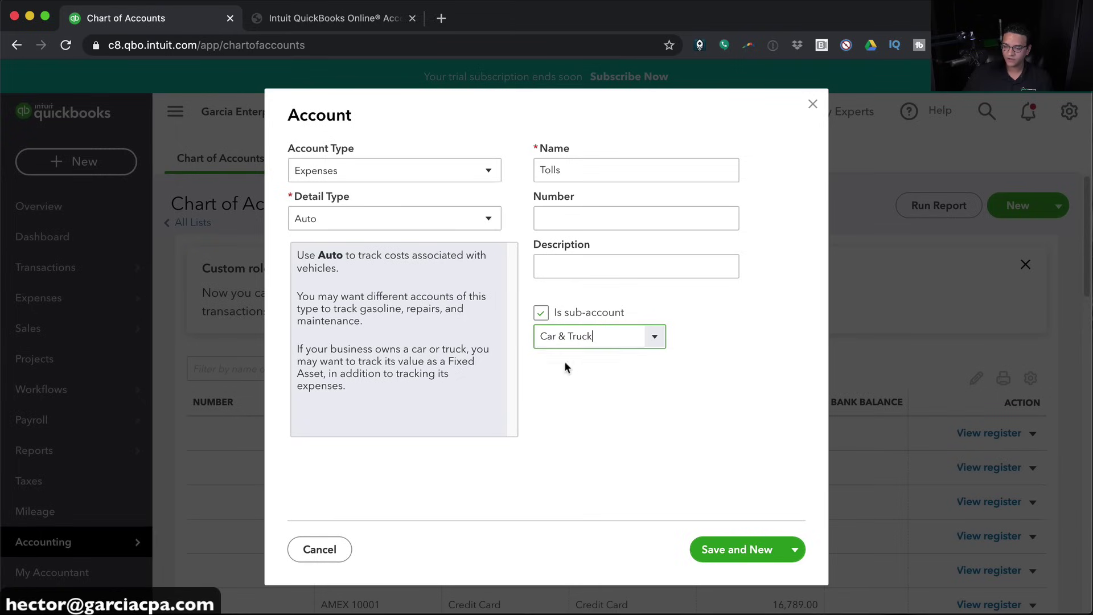
left_click(737, 549)
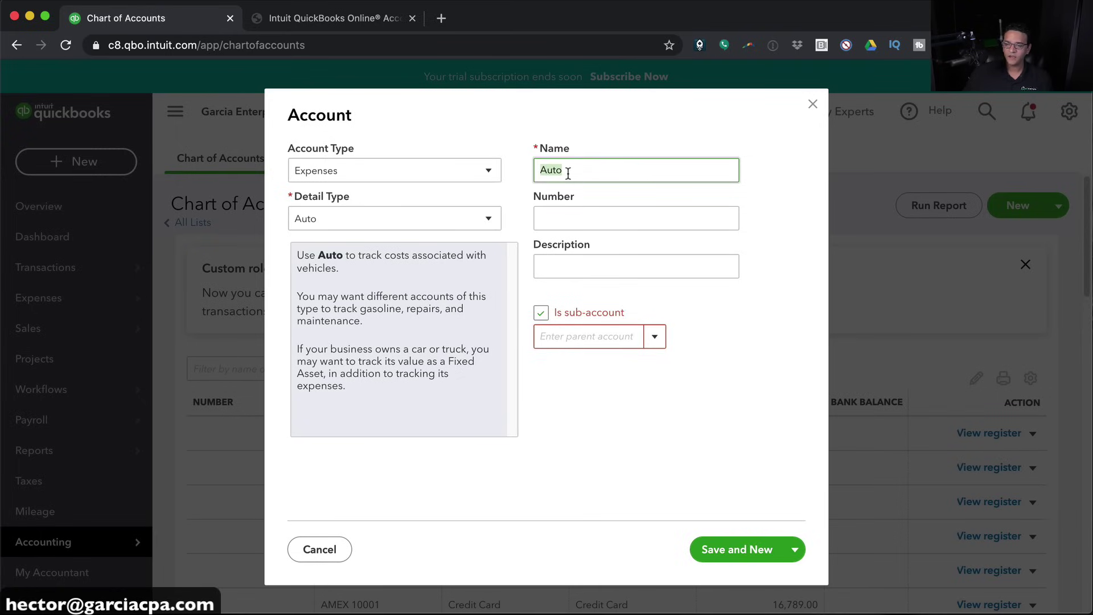
Save Parking as a sub-account of Car & Truck and start another account
type("Parking")
left_click(568, 337)
left_click(654, 337)
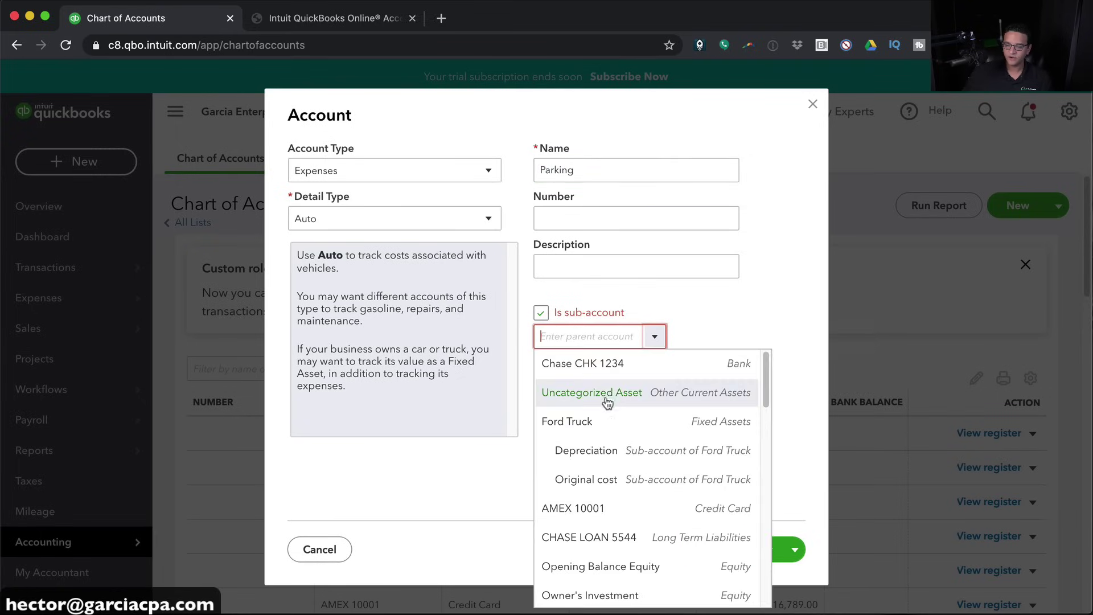
left_click(580, 336)
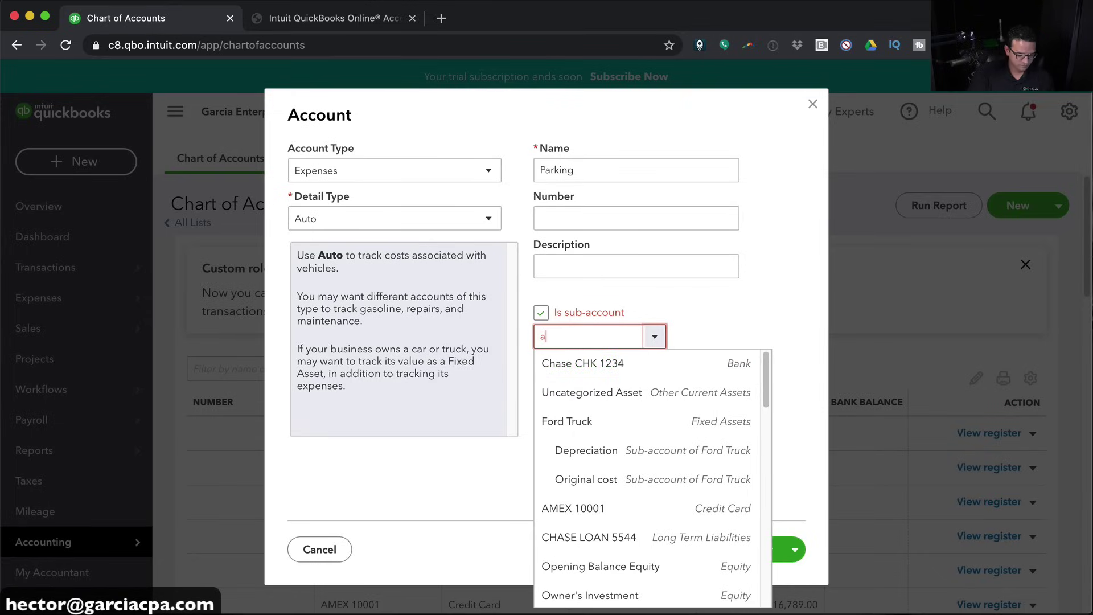
type("auto")
key("BackSpace")
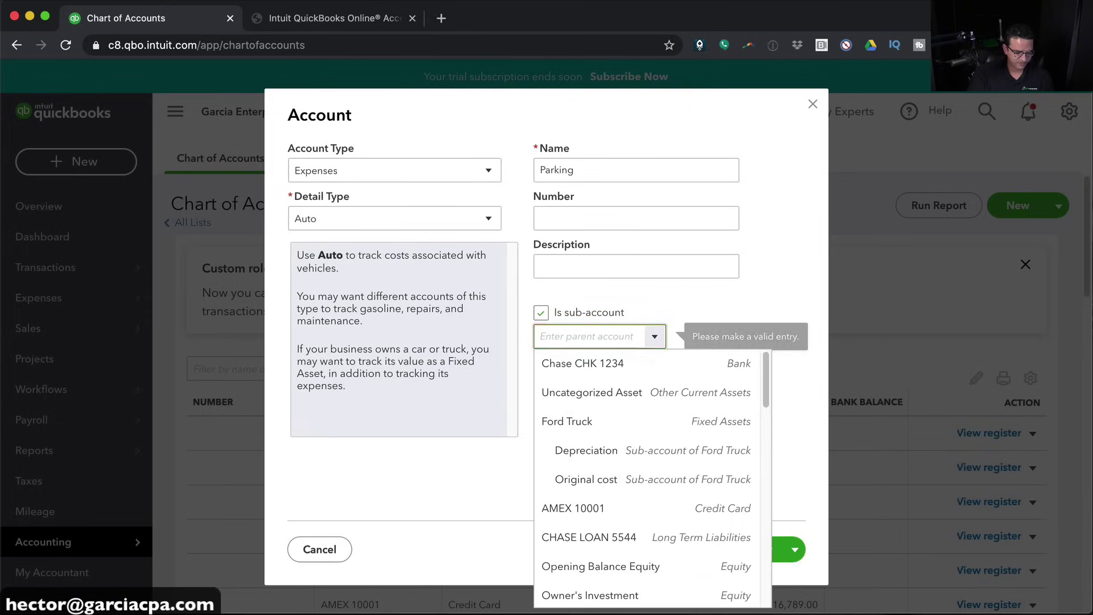
type("car")
left_click(588, 364)
left_click(762, 549)
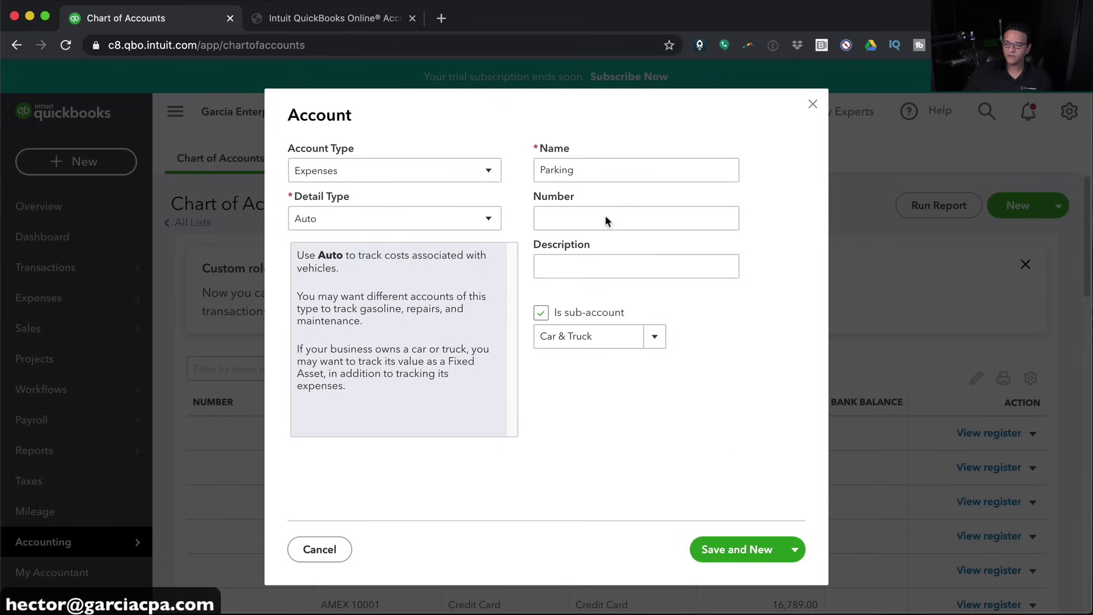
left_click(586, 172)
Name the account Auto Lease, set Car & Truck as its parent, and Save and Close
type("L")
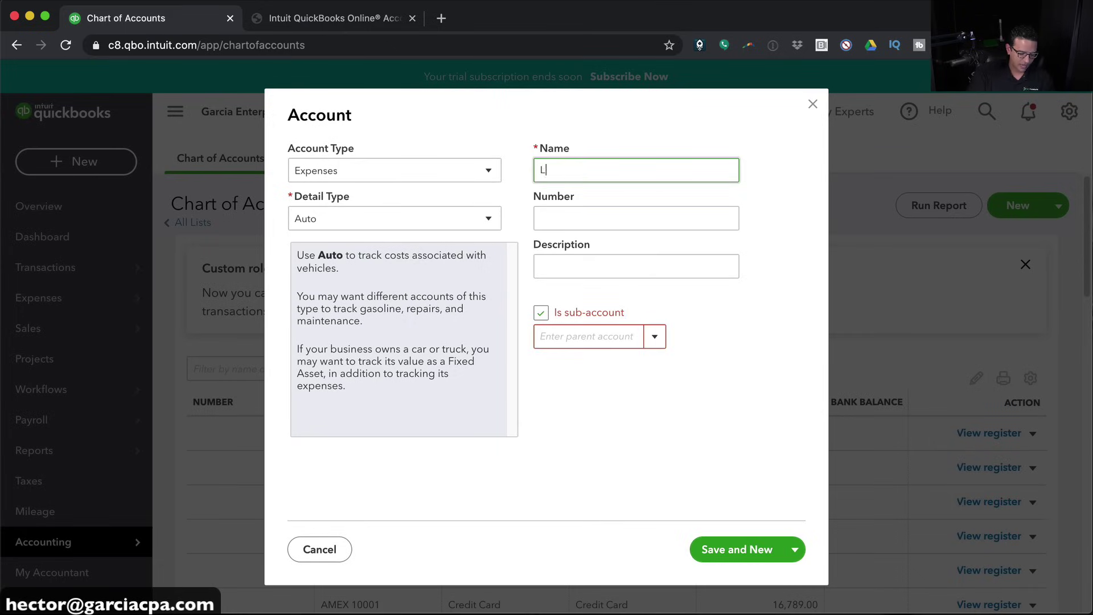
type("auto Leas")
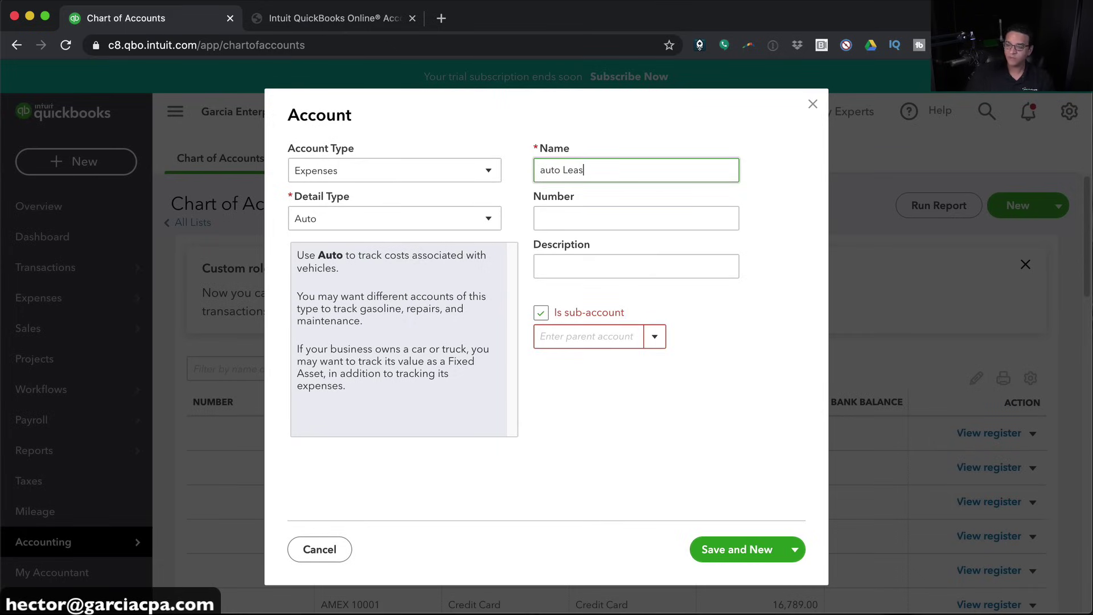
left_click(547, 172)
key("BackSpace")
type("A")
left_click(590, 337)
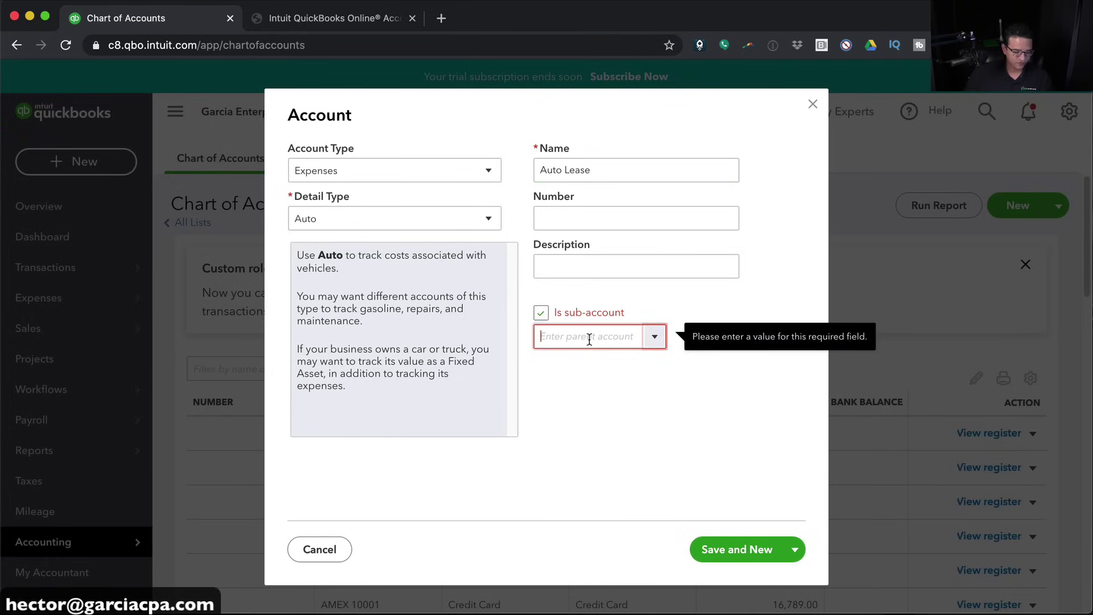
type("Car & Truck")
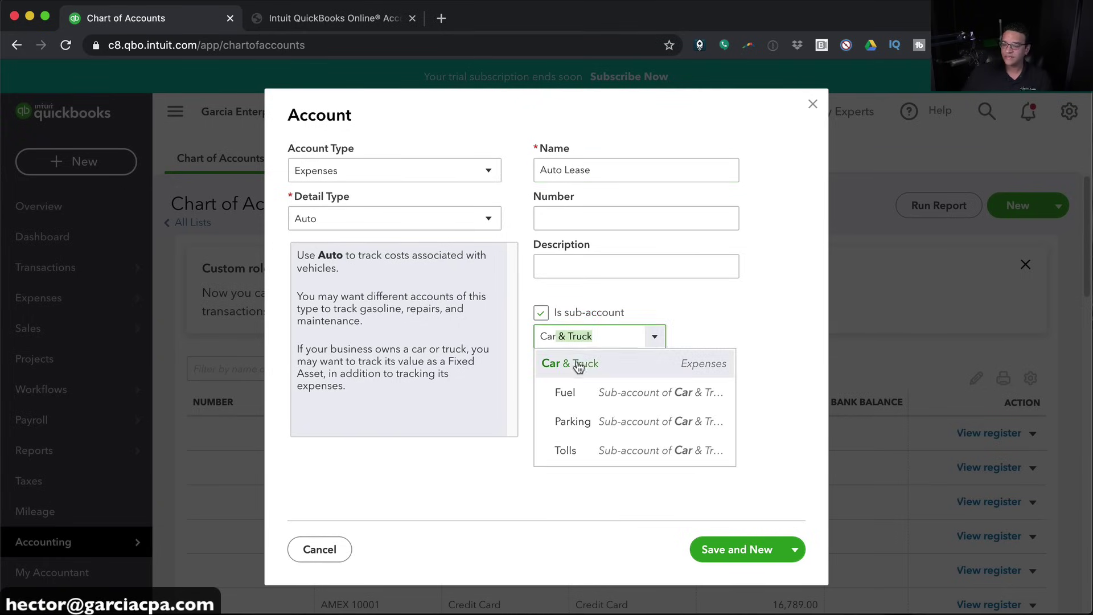
left_click(573, 364)
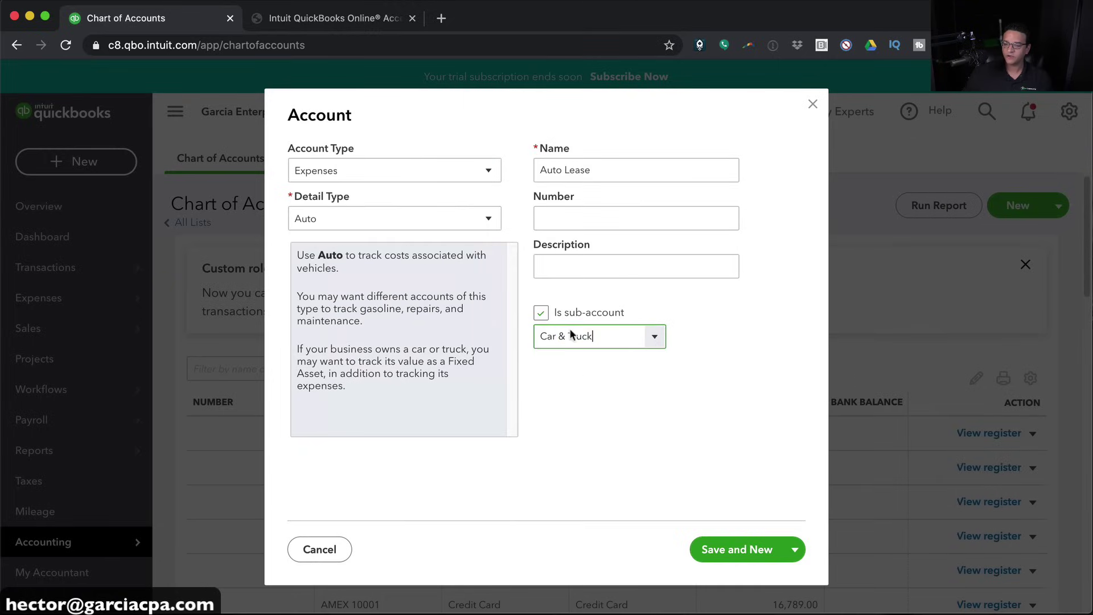
left_click(795, 549)
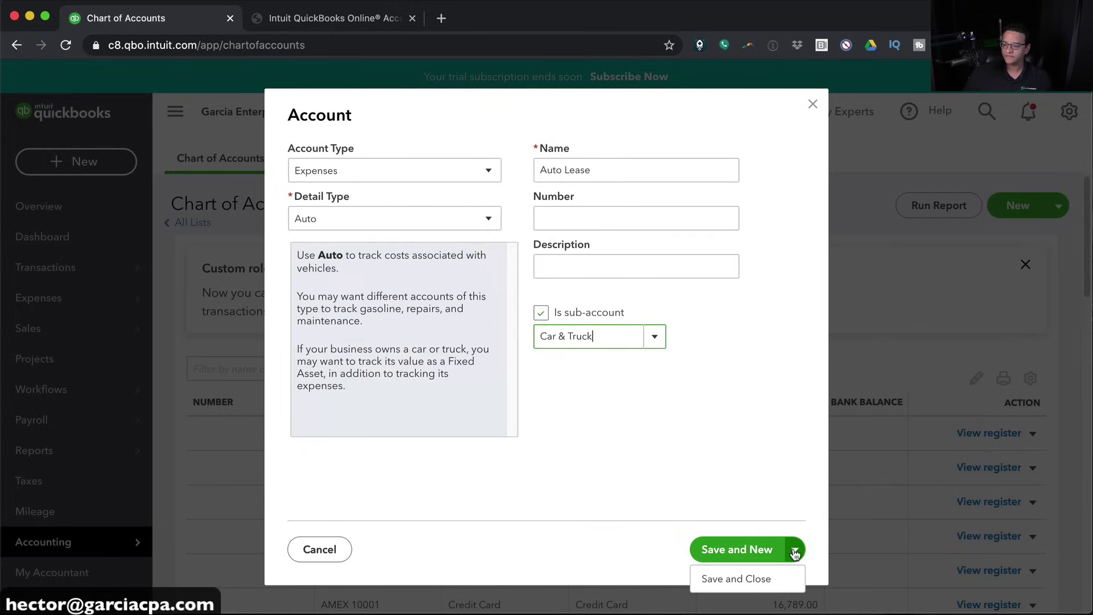
left_click(736, 579)
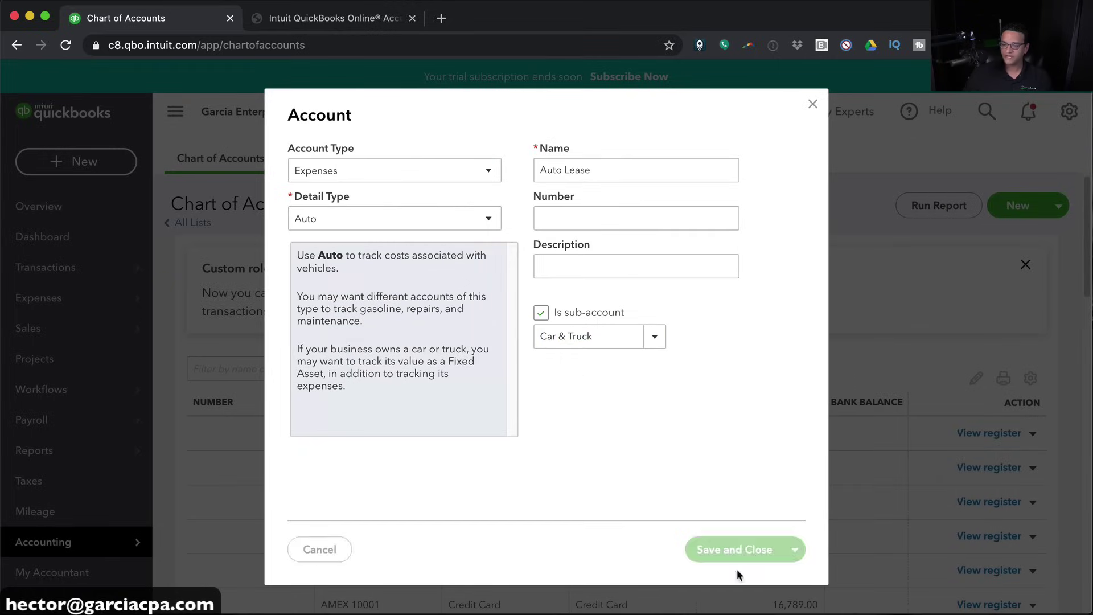
scroll(497, 373, "down", 15)
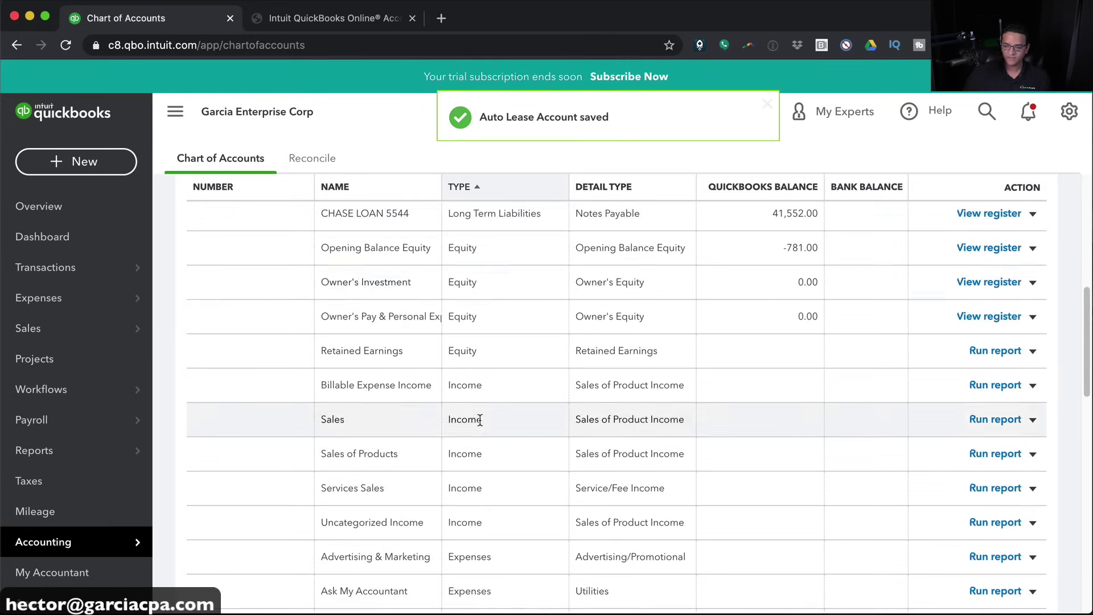
scroll(467, 419, "down", 2)
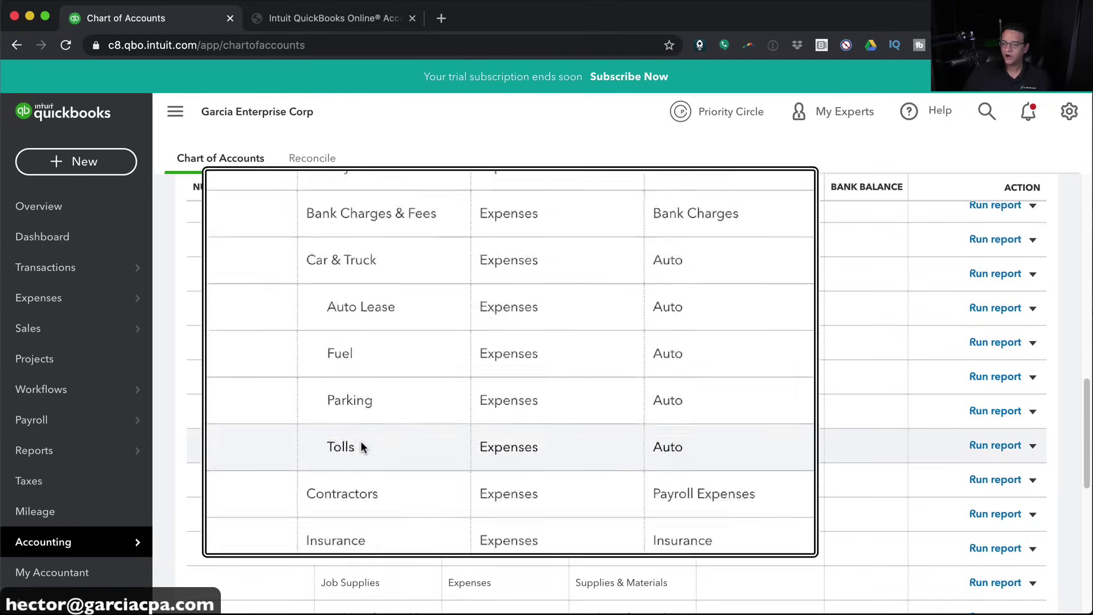
scroll(470, 481, "down", 2)
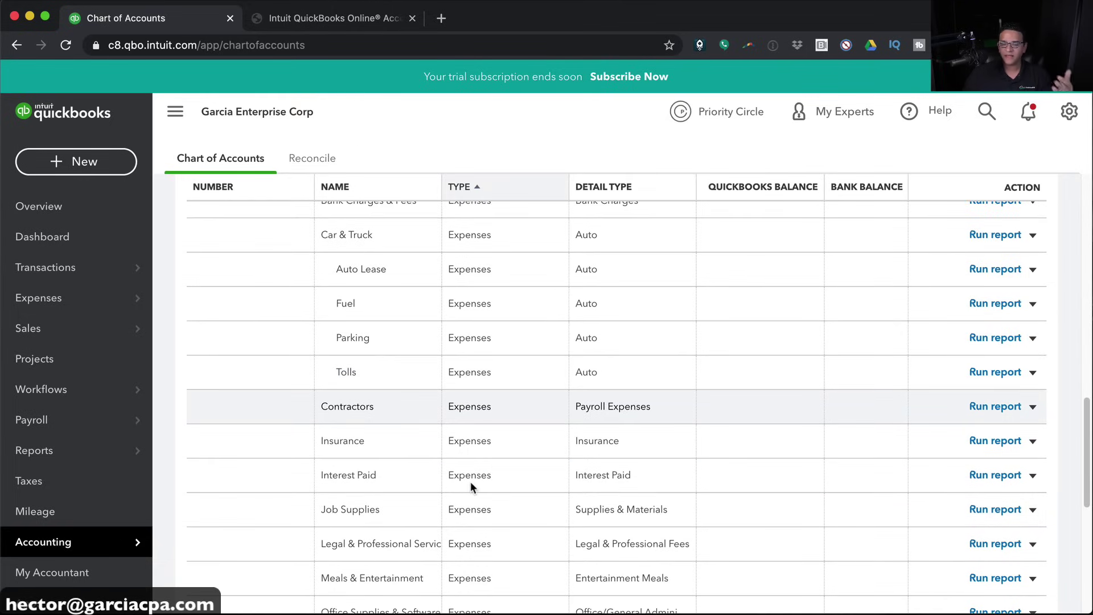
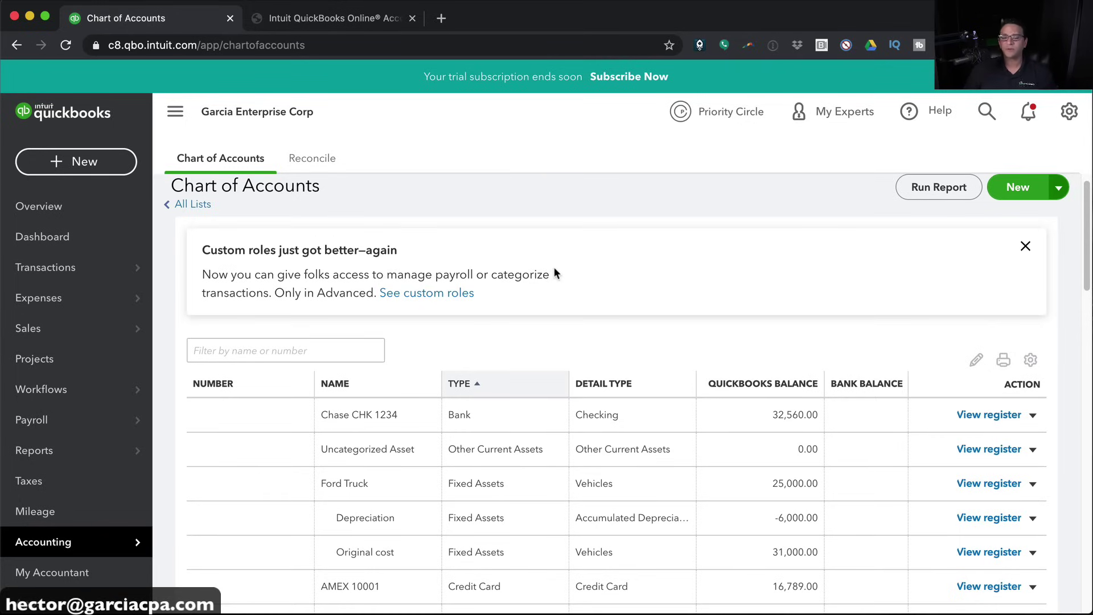
Go to the Products and Services list from the Sales menu
mouse_move(24, 333)
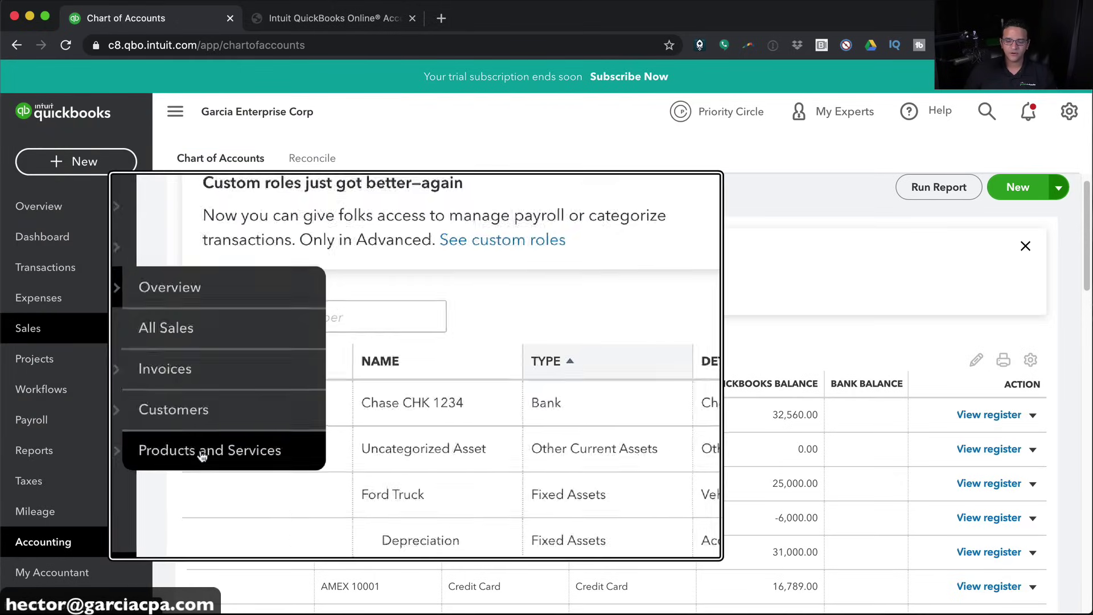
left_click(203, 451)
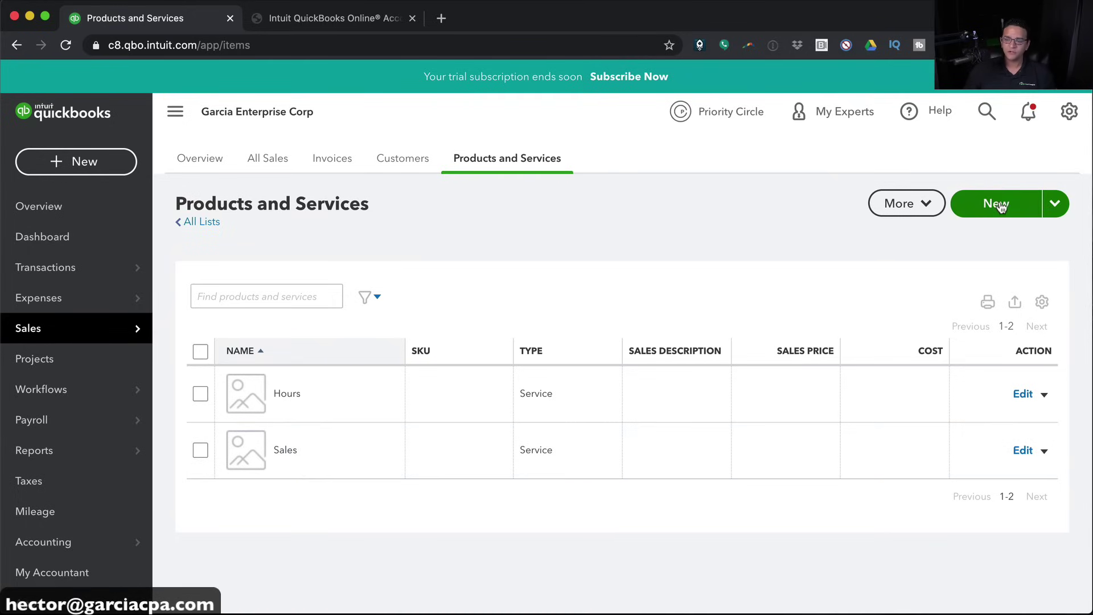
Start a new item of type Service
left_click(996, 204)
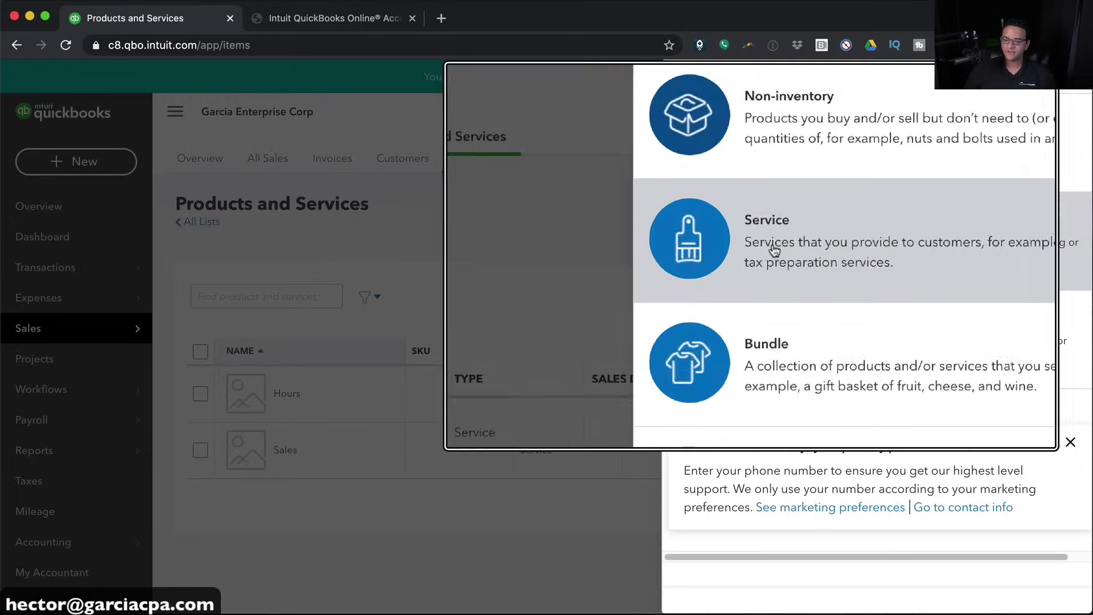
left_click(772, 249)
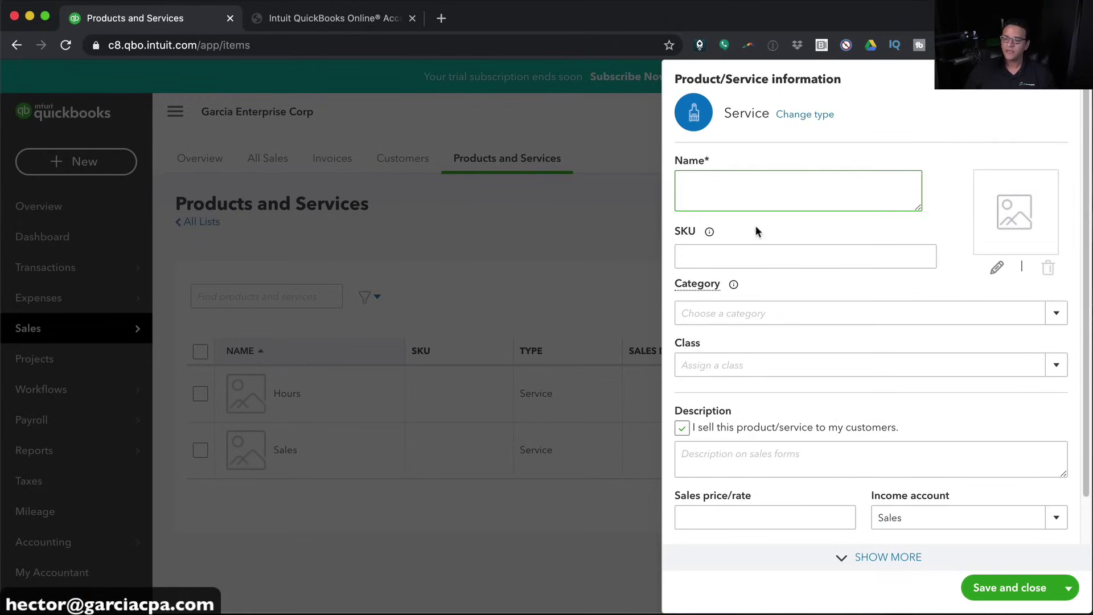
Name the service Consulting Hourly and look over the SKU, category and class fields
type("Consulting")
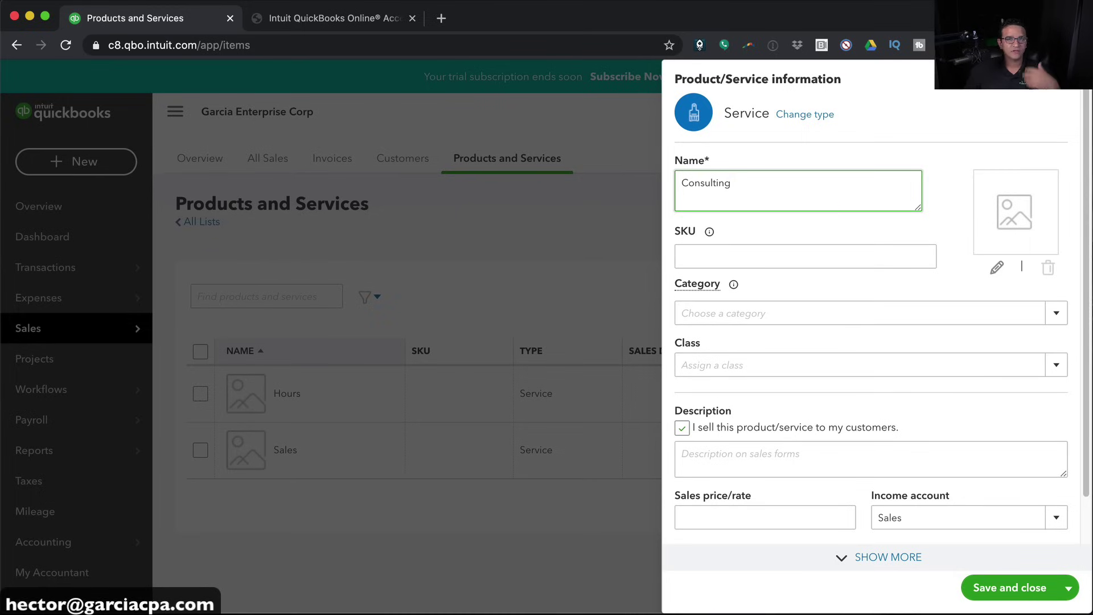
type(" Hourly")
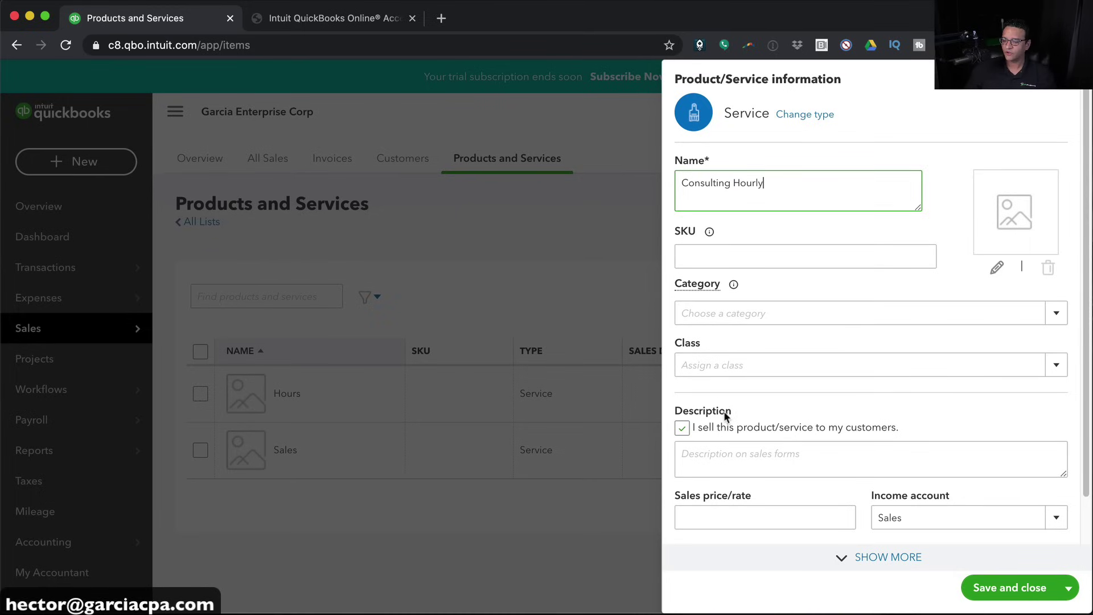
scroll(743, 348, "down", 2)
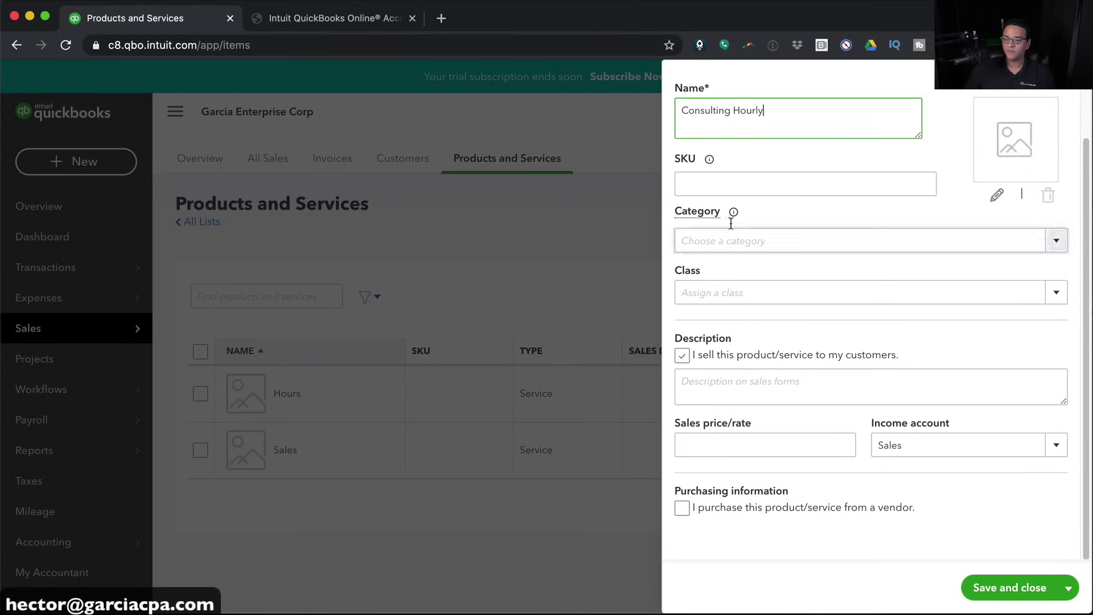
left_click(700, 177)
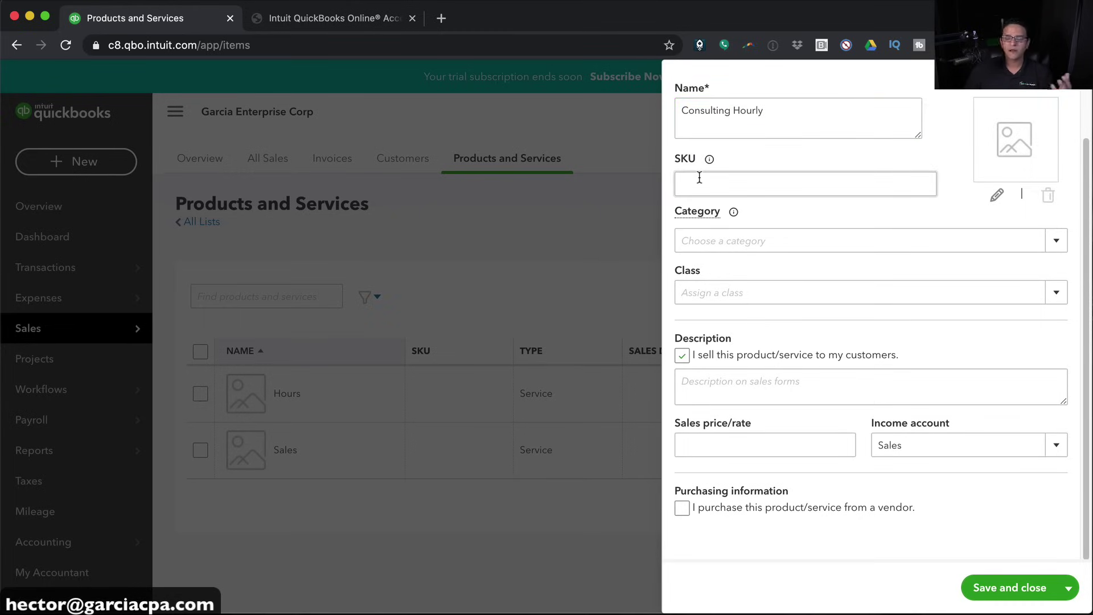
left_click(700, 178)
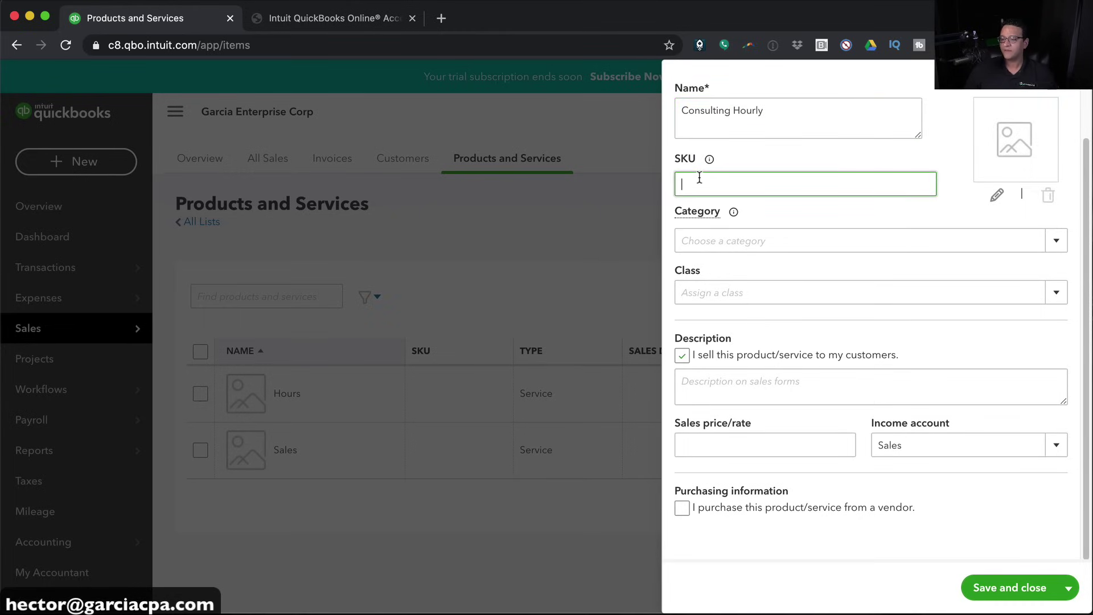
left_click(1054, 242)
left_click(1052, 243)
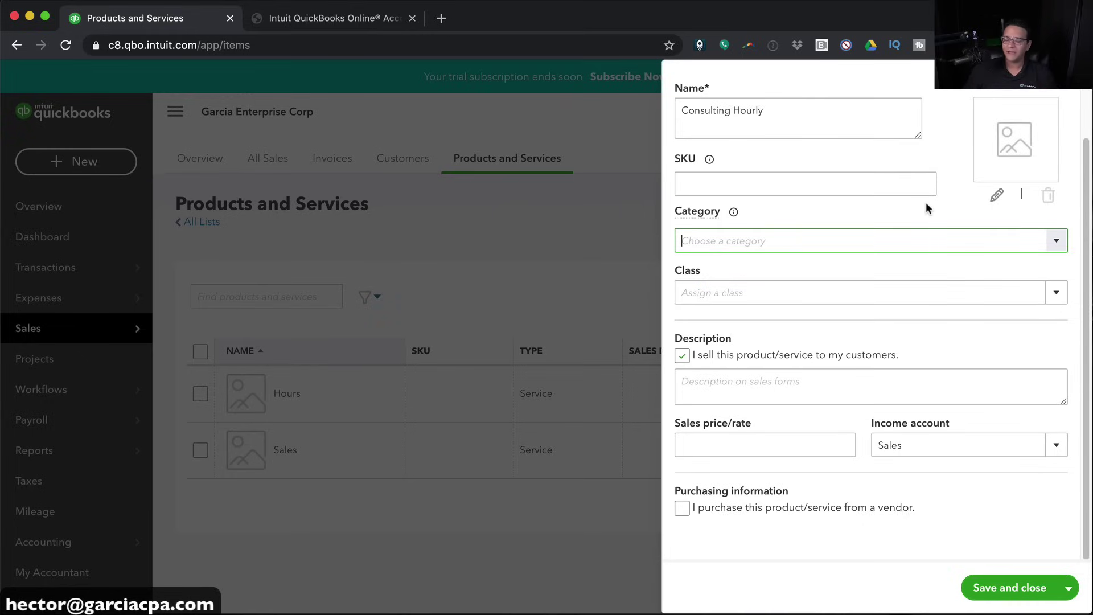
left_click(1054, 295)
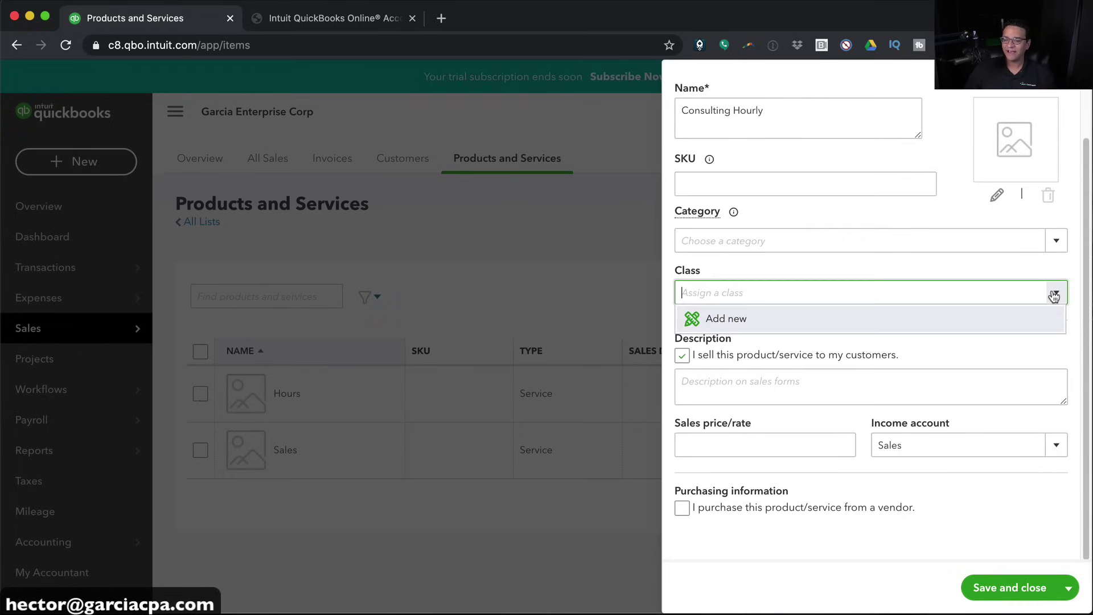
left_click(1053, 294)
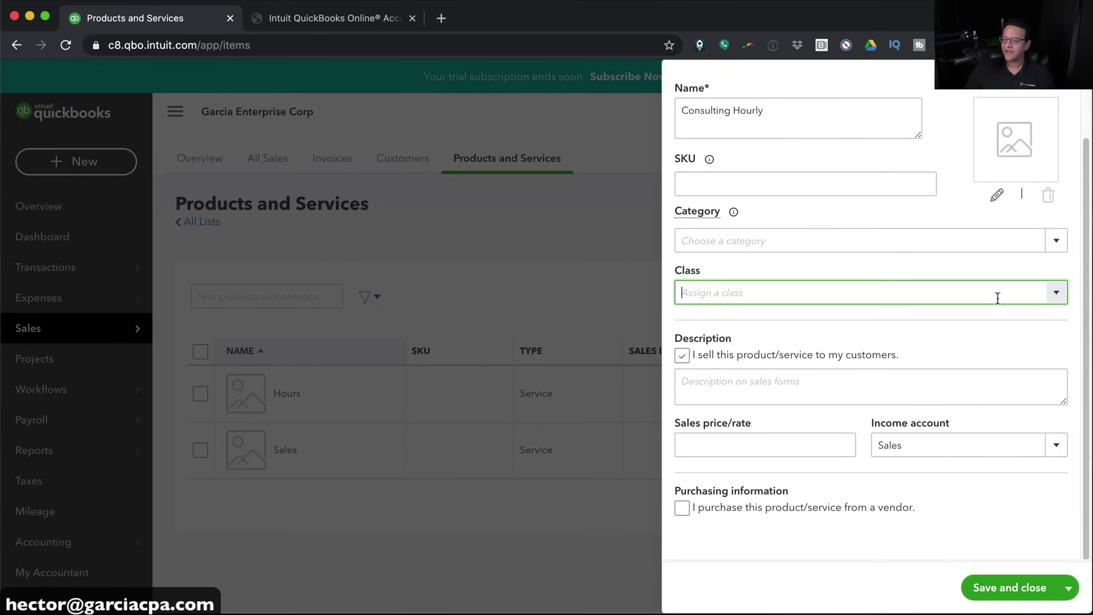
Describe it as 'Hourly Fee for Basic Consulting', fixing the typo, with a rate of 75
left_click(738, 387)
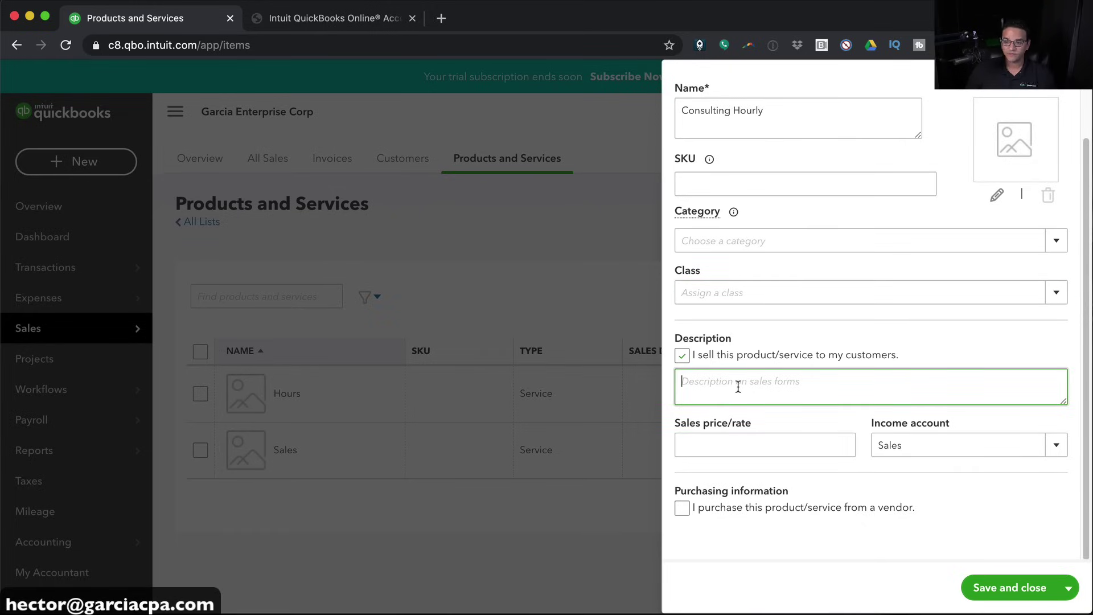
type("H")
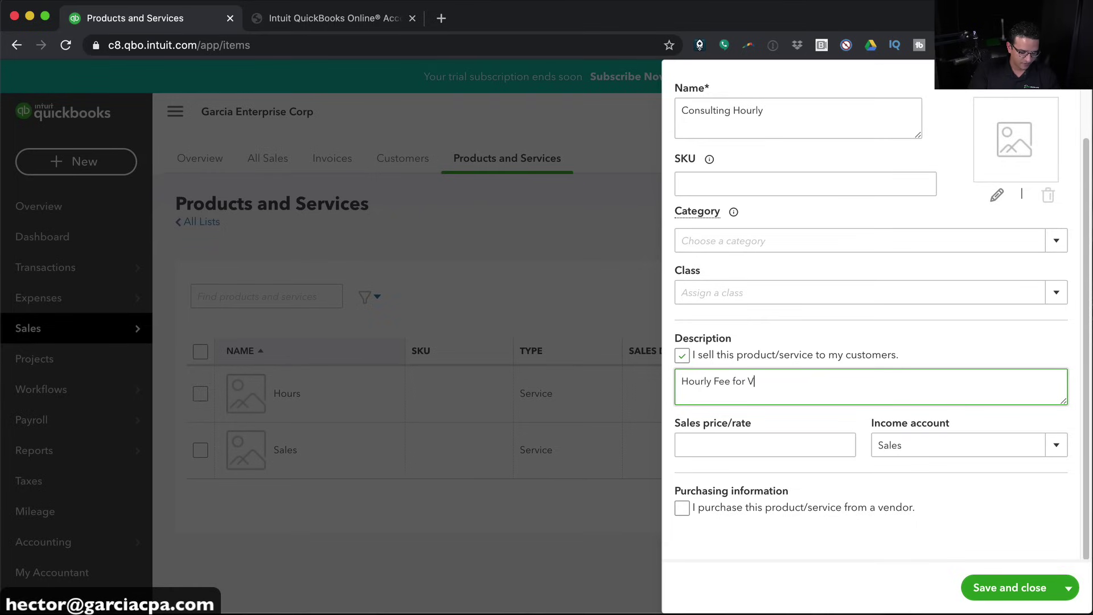
type("ourly Fee for Basic Copnsutling")
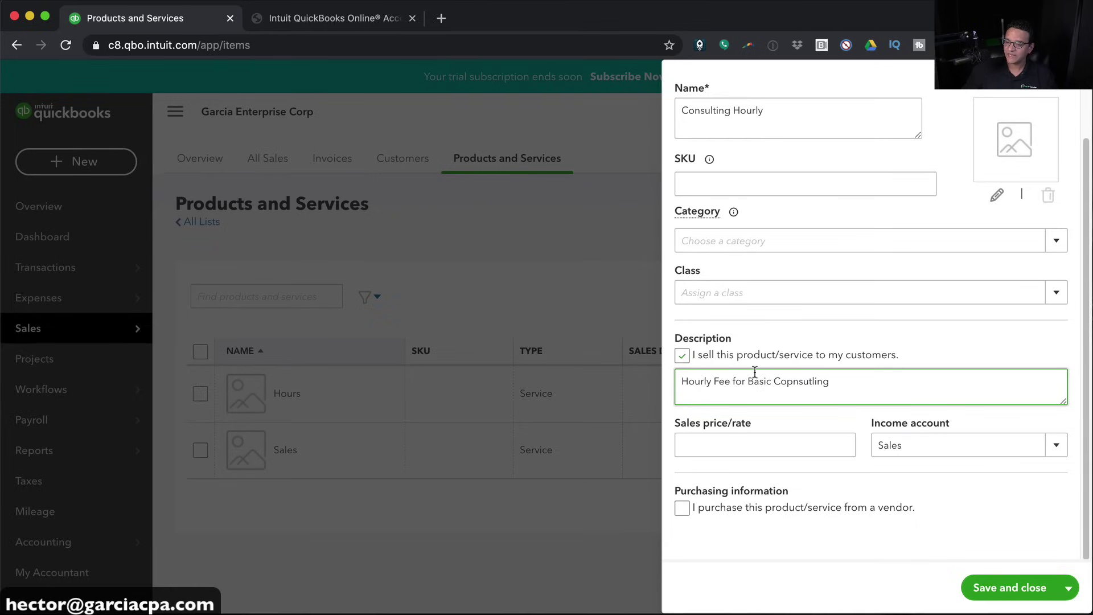
right_click(796, 379)
left_click(808, 386)
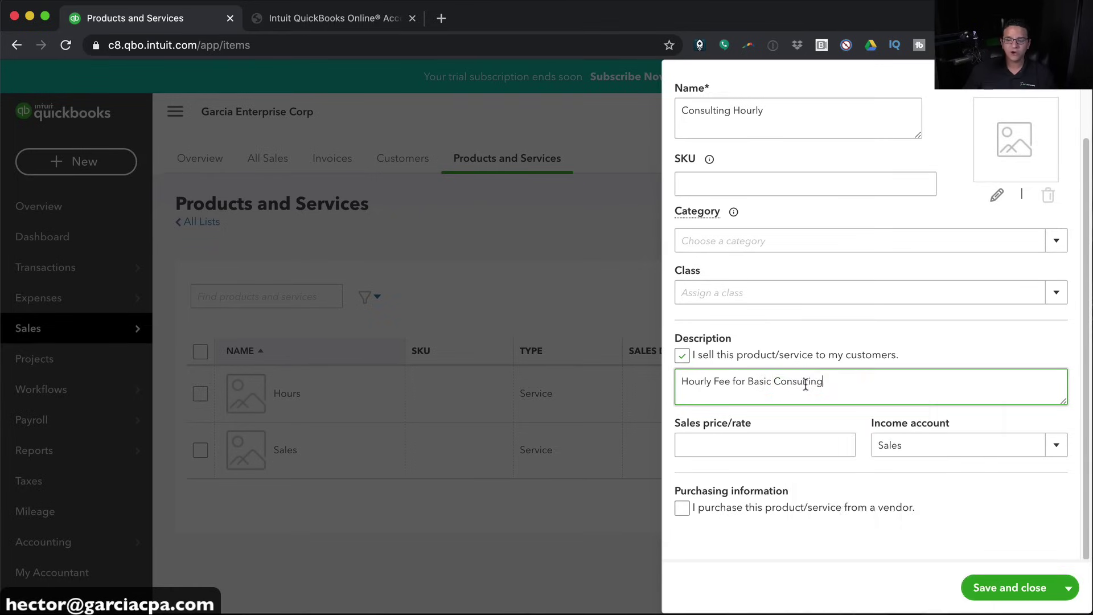
left_click(721, 449)
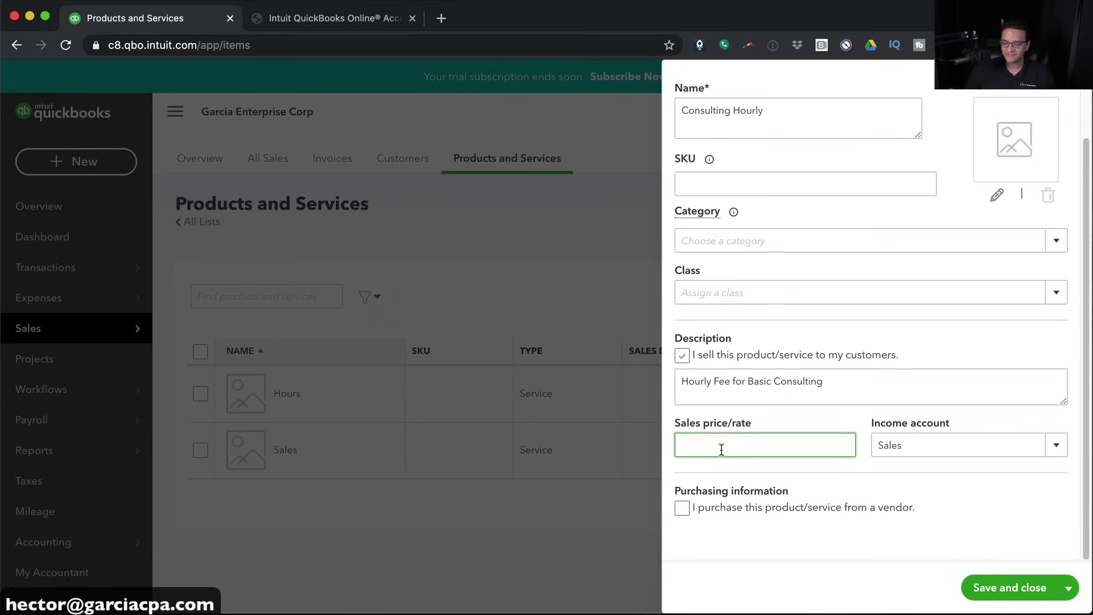
type("75")
key("Tab")
left_click(793, 447)
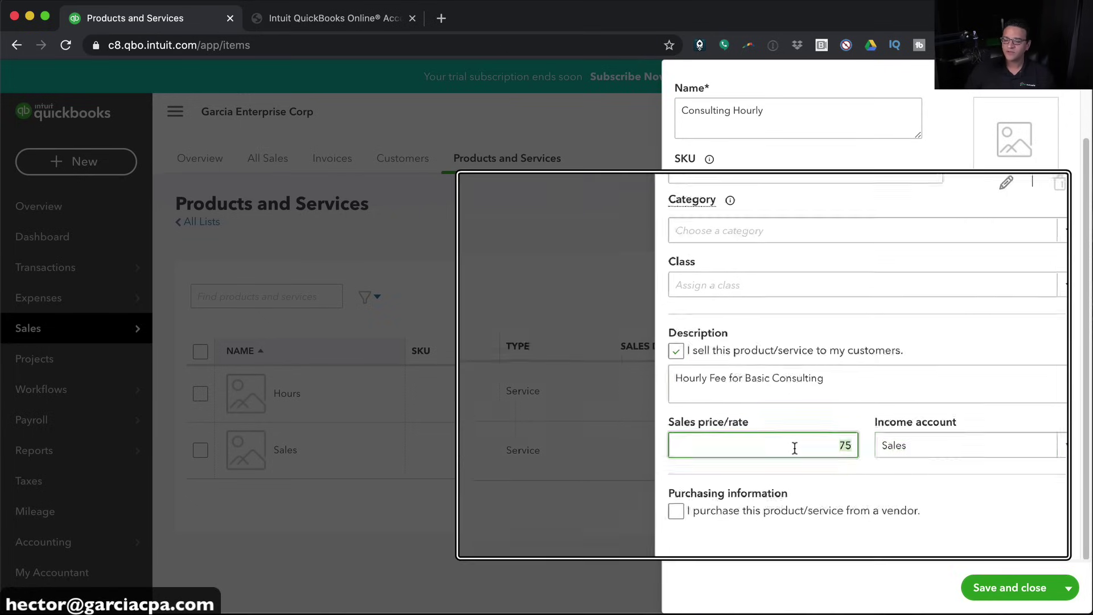
left_click(795, 448)
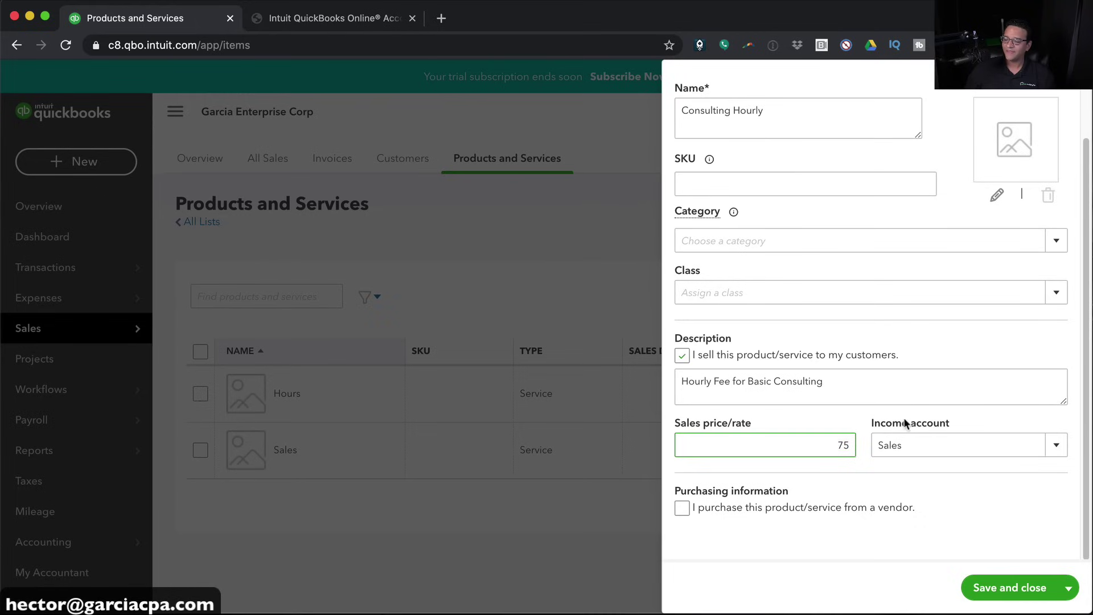
left_click(1056, 444)
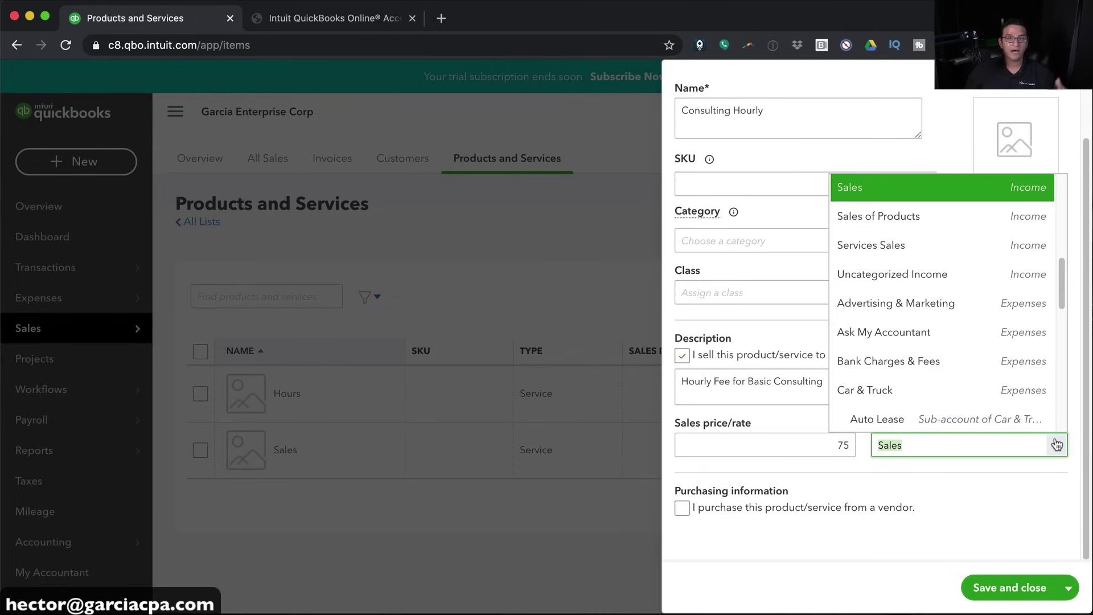
Choose Services Sales as the income account and save Consulting Hourly
scroll(911, 284, "up", 1)
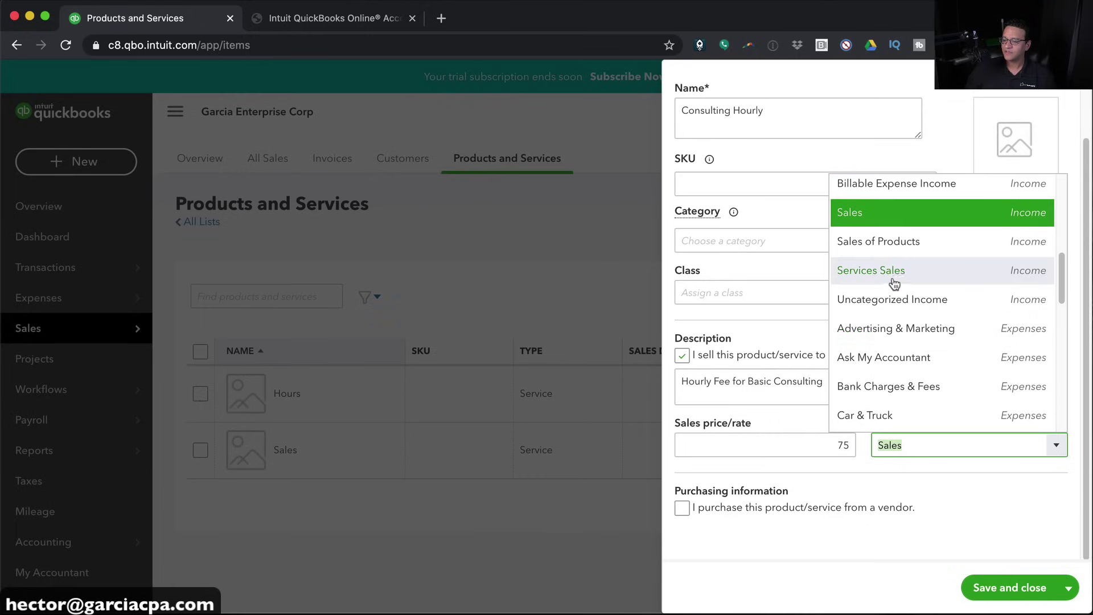
scroll(896, 279, "up", 1)
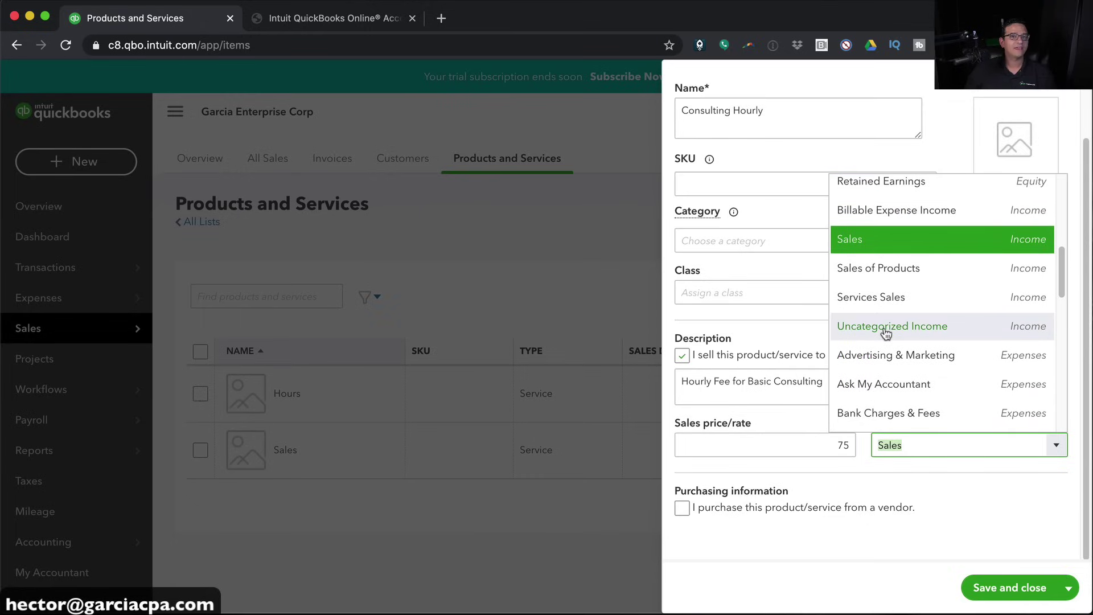
left_click(879, 300)
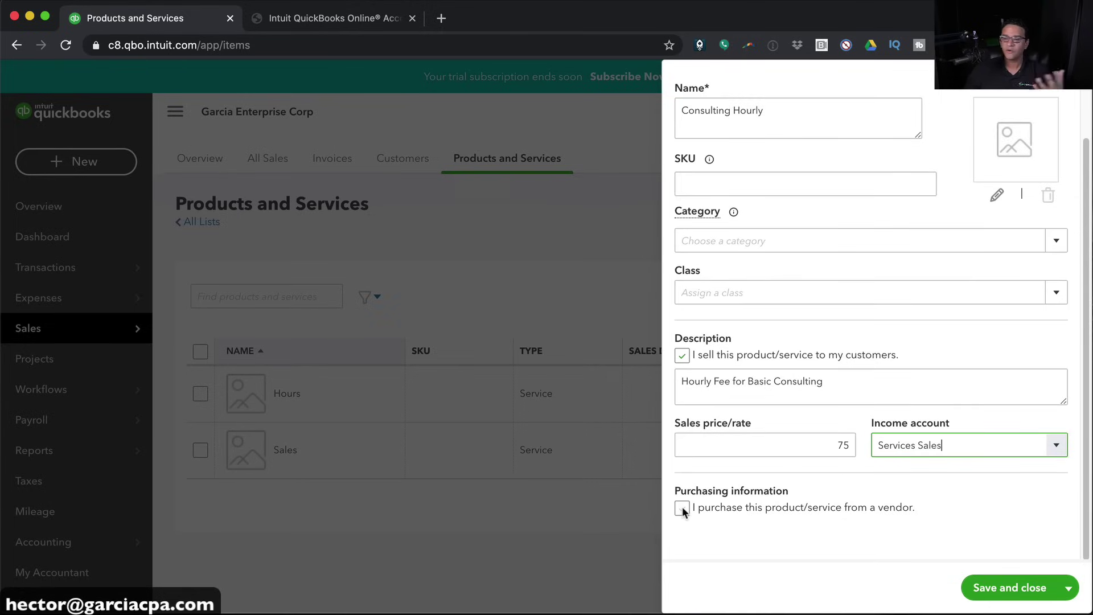
scroll(988, 504, "up", 2)
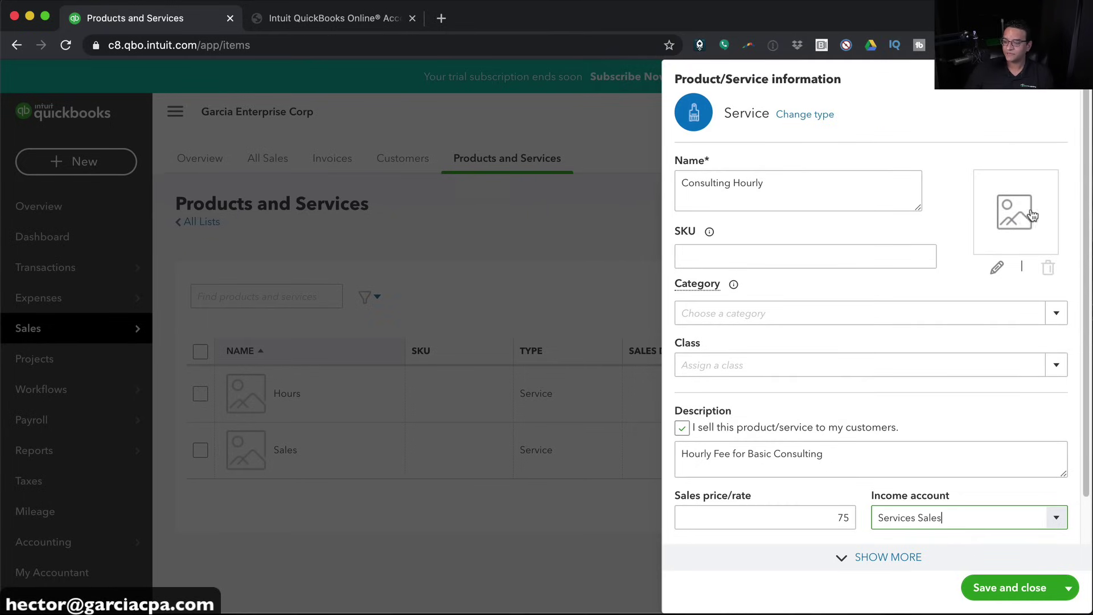
left_click(1004, 589)
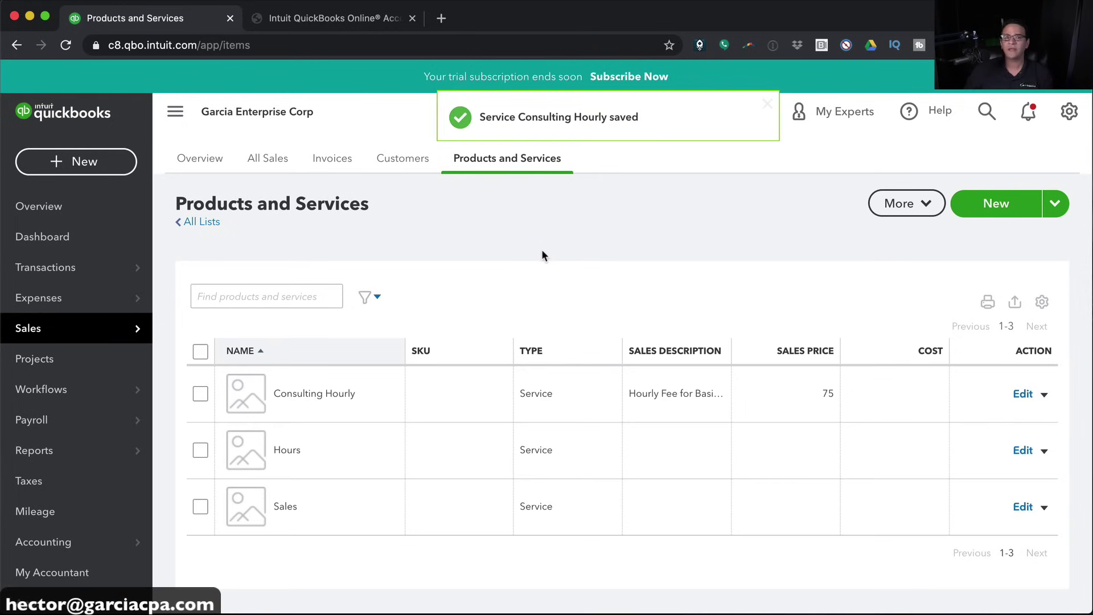
Turn on inventory tracking and start a new Inventory item
left_click(998, 204)
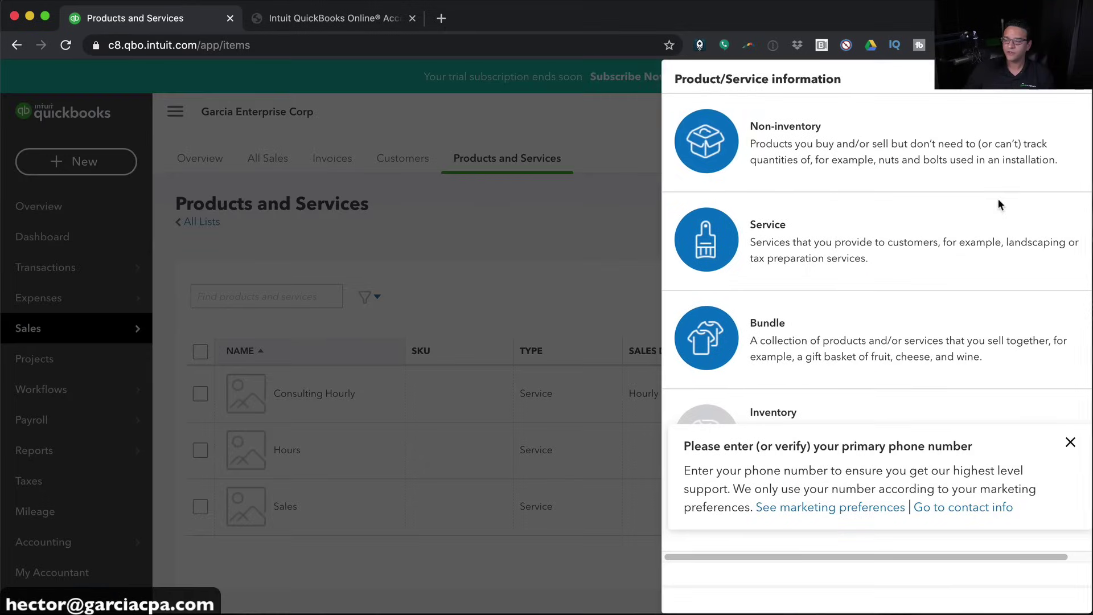
left_click(1070, 442)
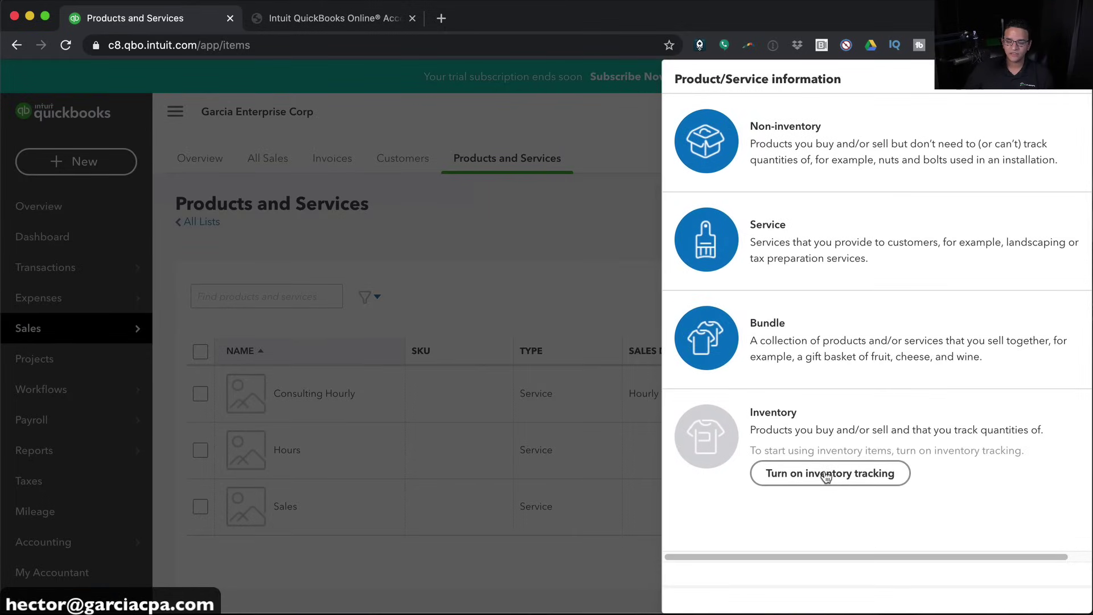
left_click(825, 474)
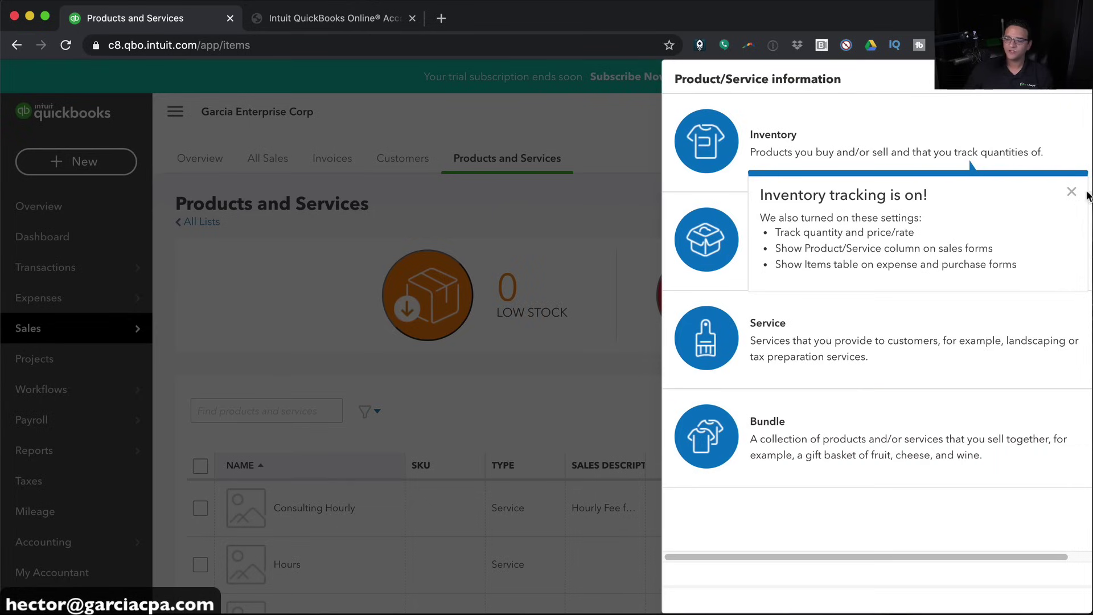
left_click(1072, 193)
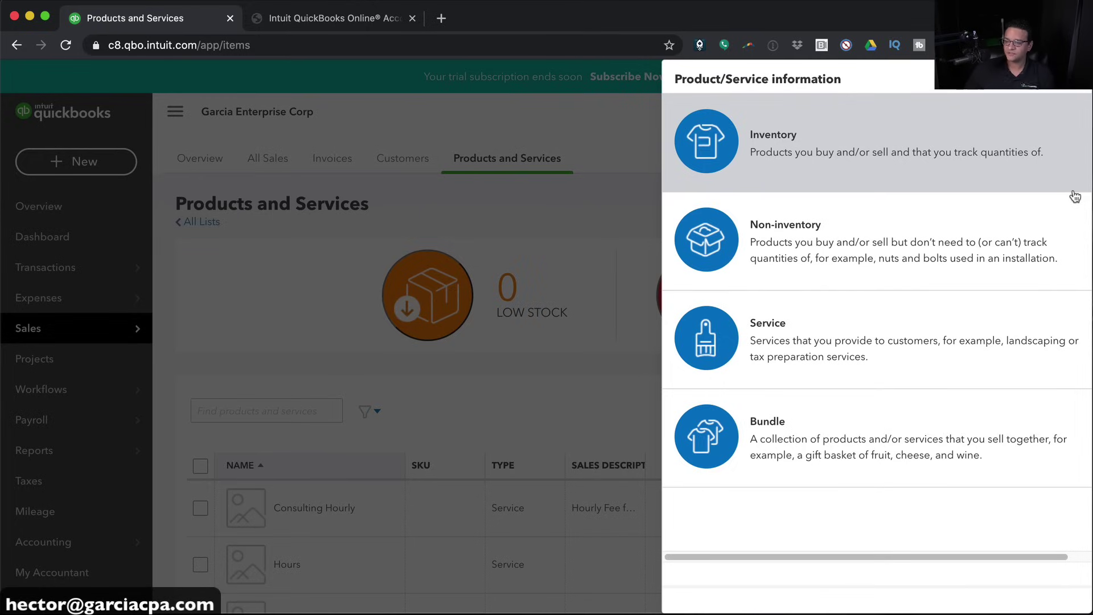
left_click(856, 159)
Enter Laptop with SKU 4235HG4344, quantity 0 as of 01/01/2020, reorder point 2
left_click(734, 181)
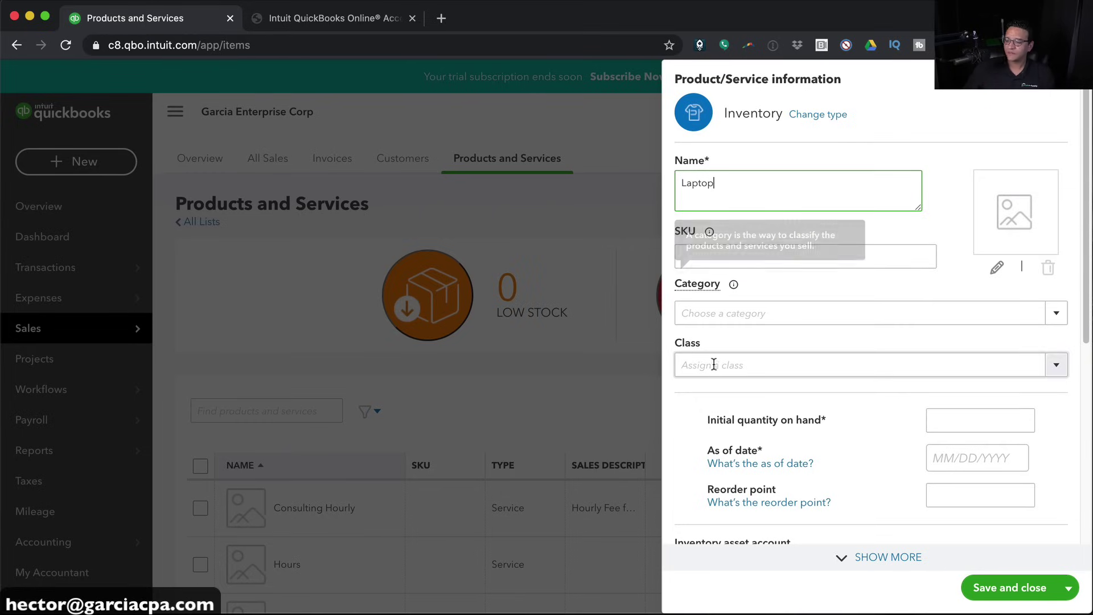
scroll(712, 336, "down", 3)
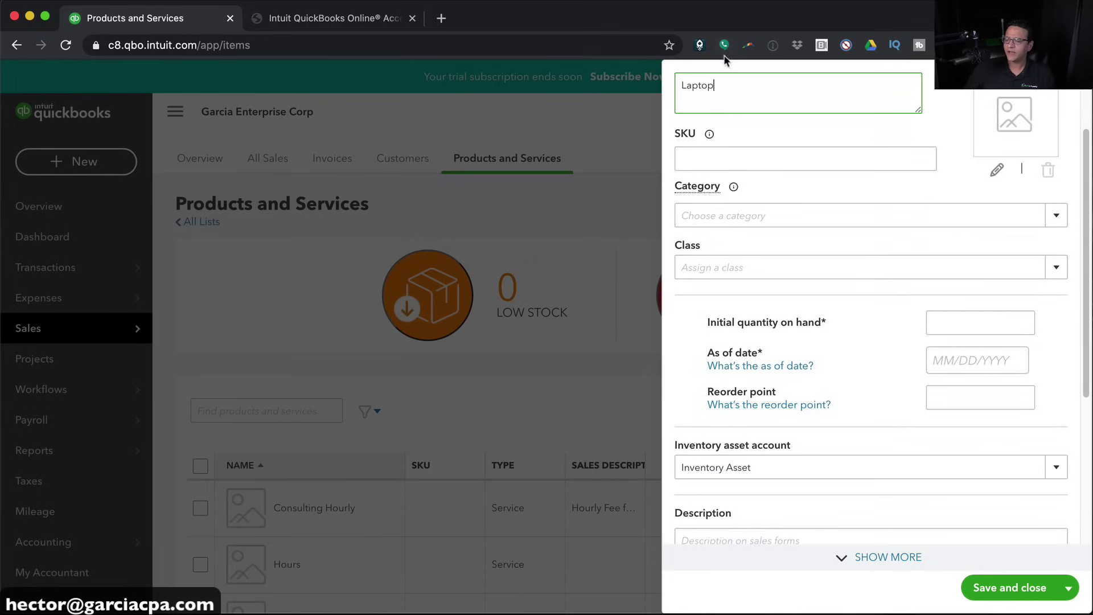
scroll(727, 266, "up", 1)
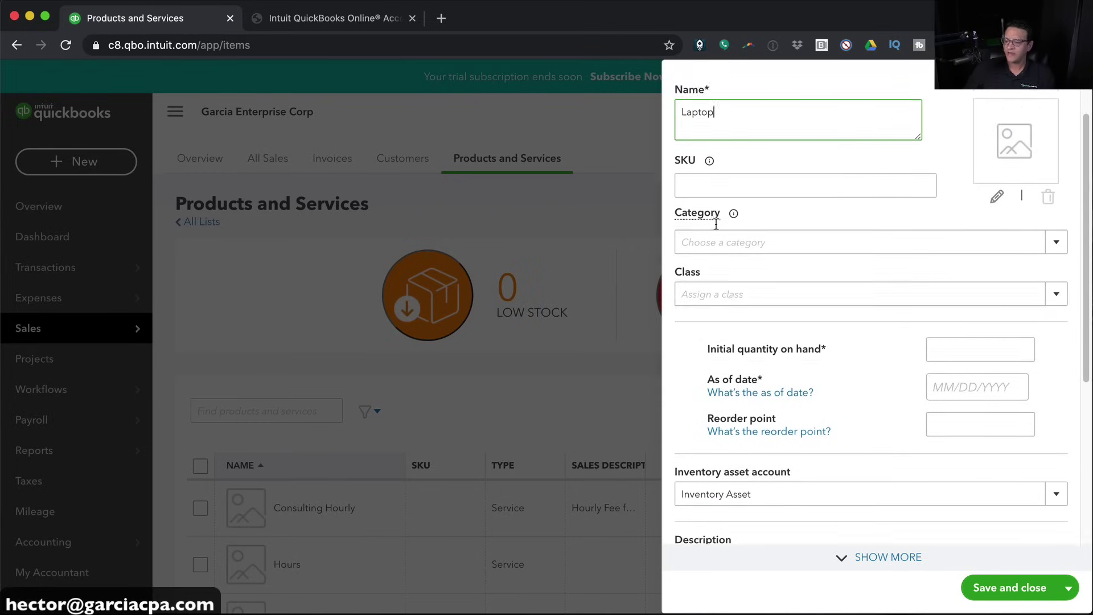
left_click(708, 188)
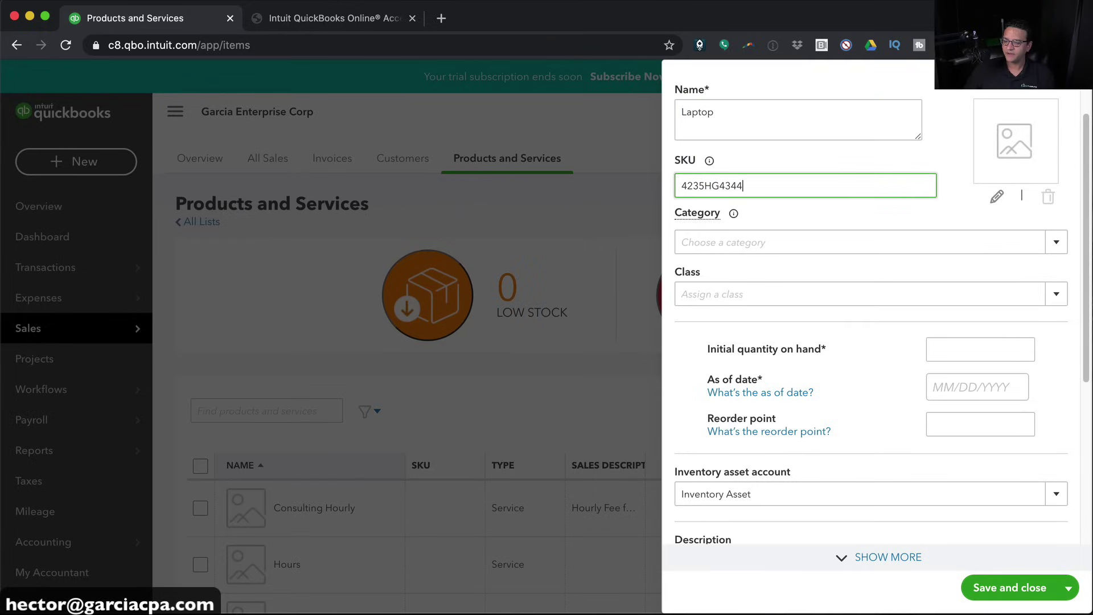
left_click_drag(749, 178, 596, 176)
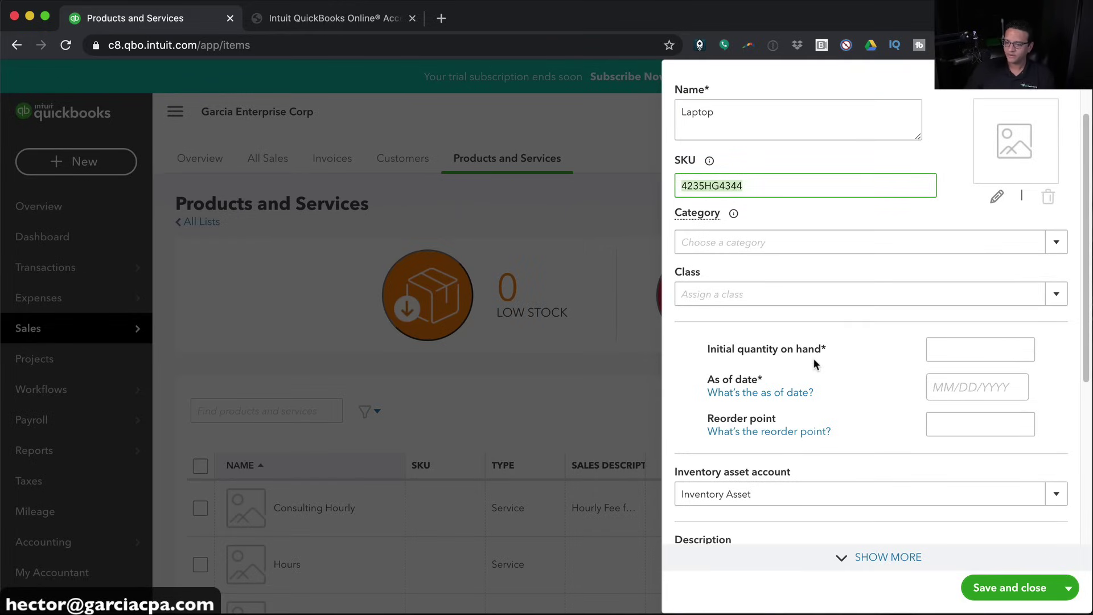
scroll(813, 358, "down", 1)
left_click(972, 322)
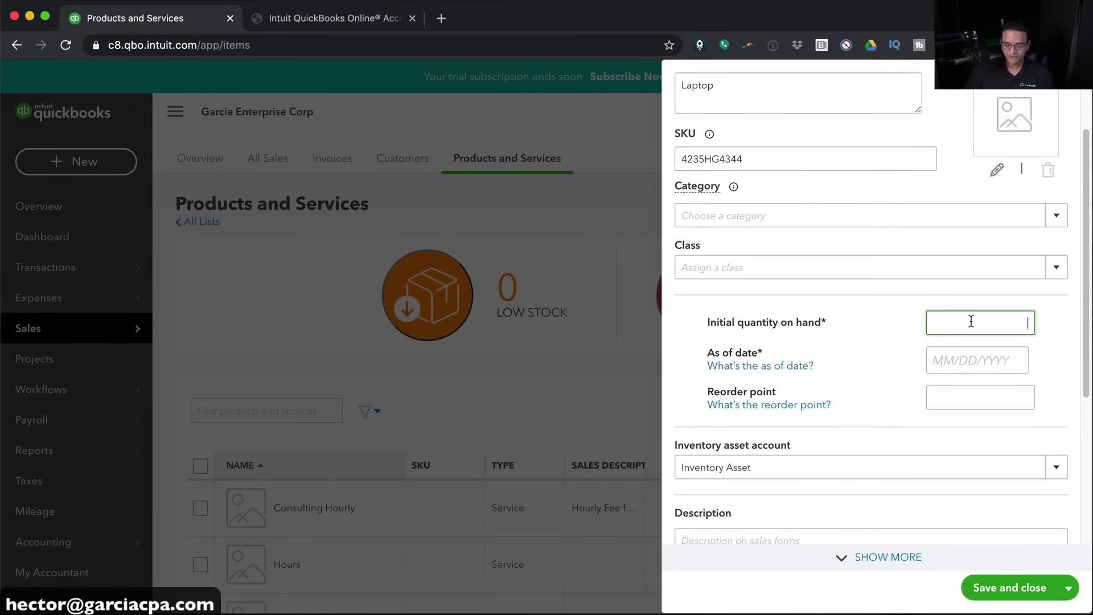
left_click(962, 353)
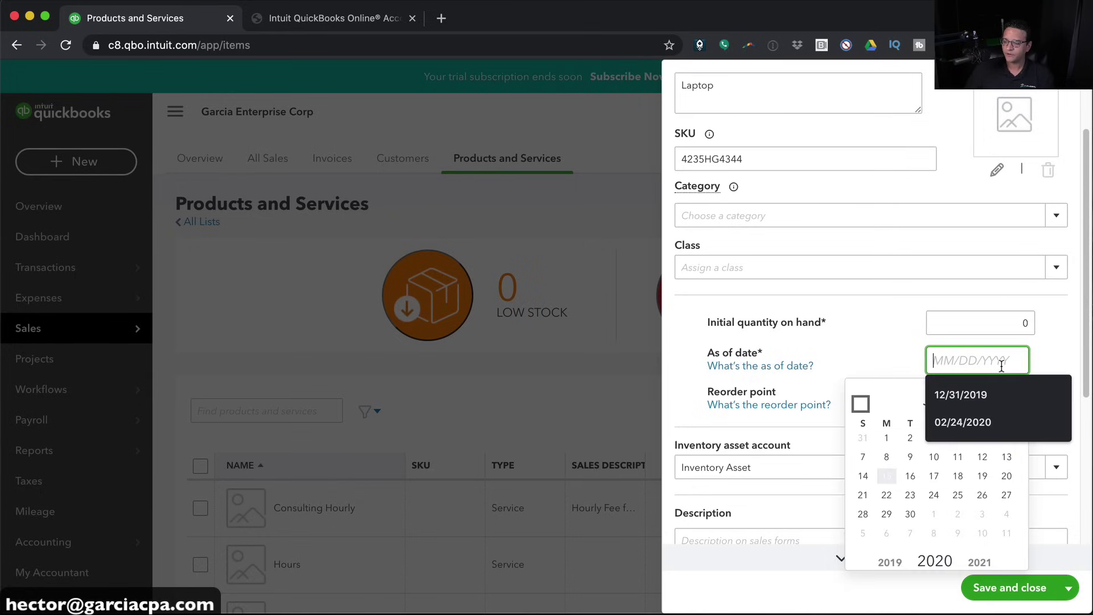
type("01/01/2020")
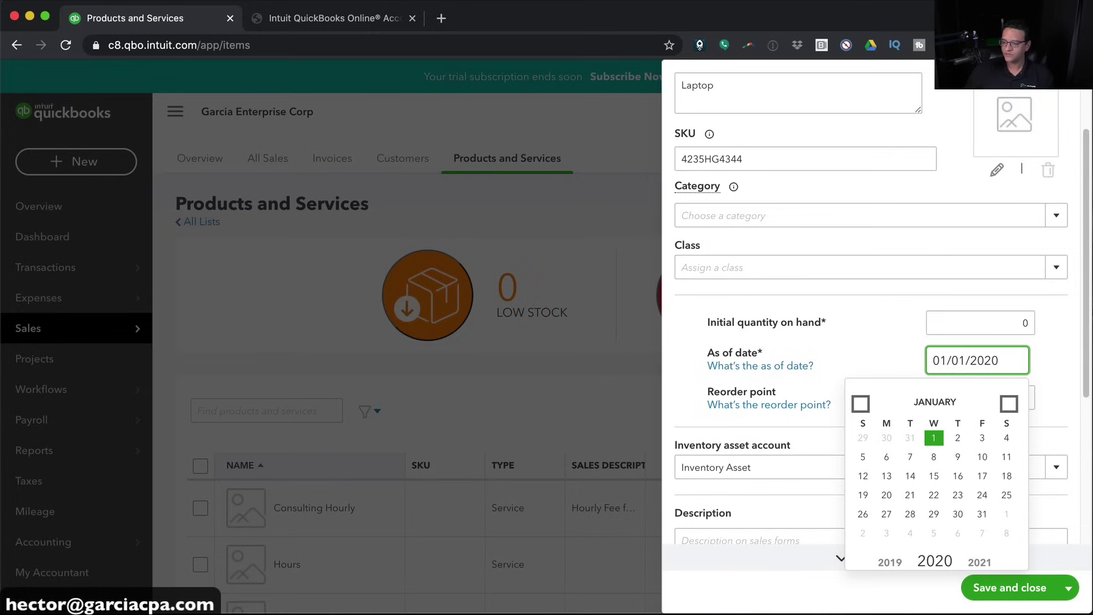
left_click(967, 402)
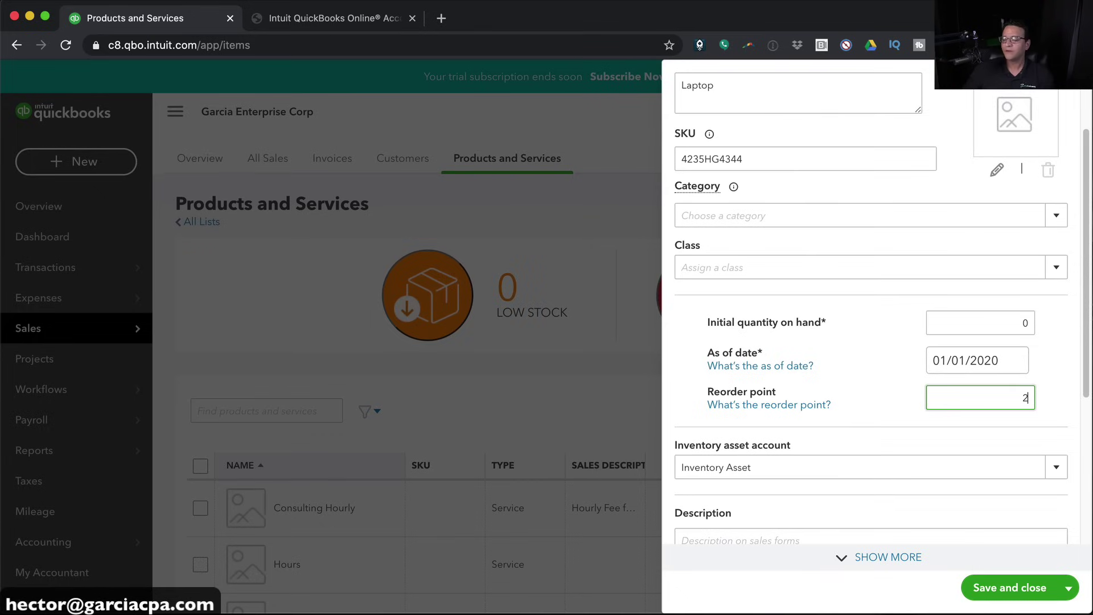
Keep Inventory Asset, describe it 'Dell Laptop 1', price 699, income account Sales of Products
scroll(950, 384, "down", 3)
scroll(766, 343, "down", 1)
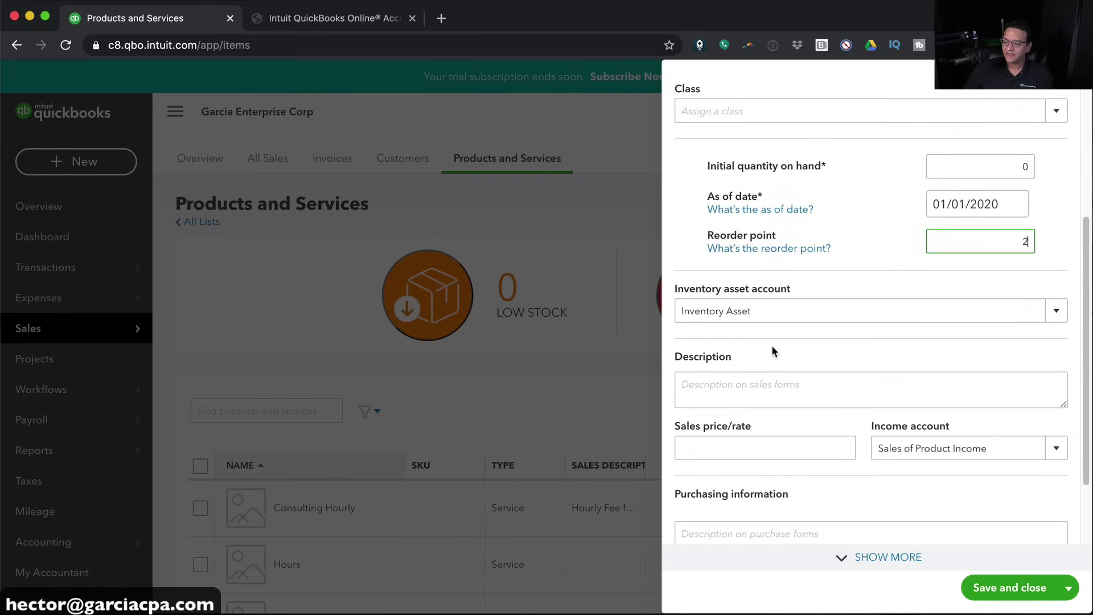
left_click(718, 311)
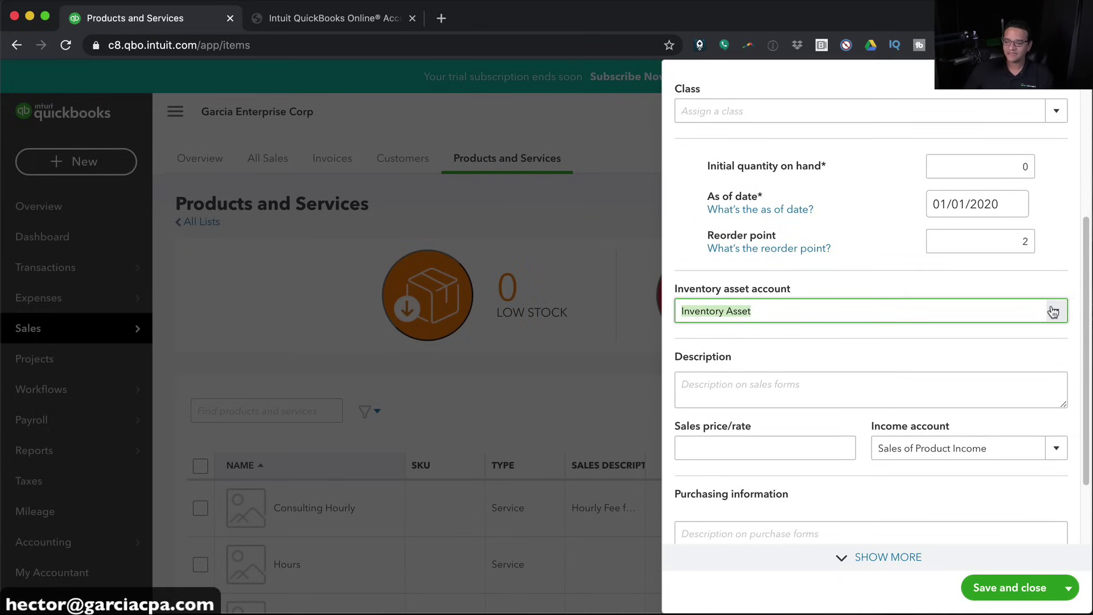
left_click(712, 365)
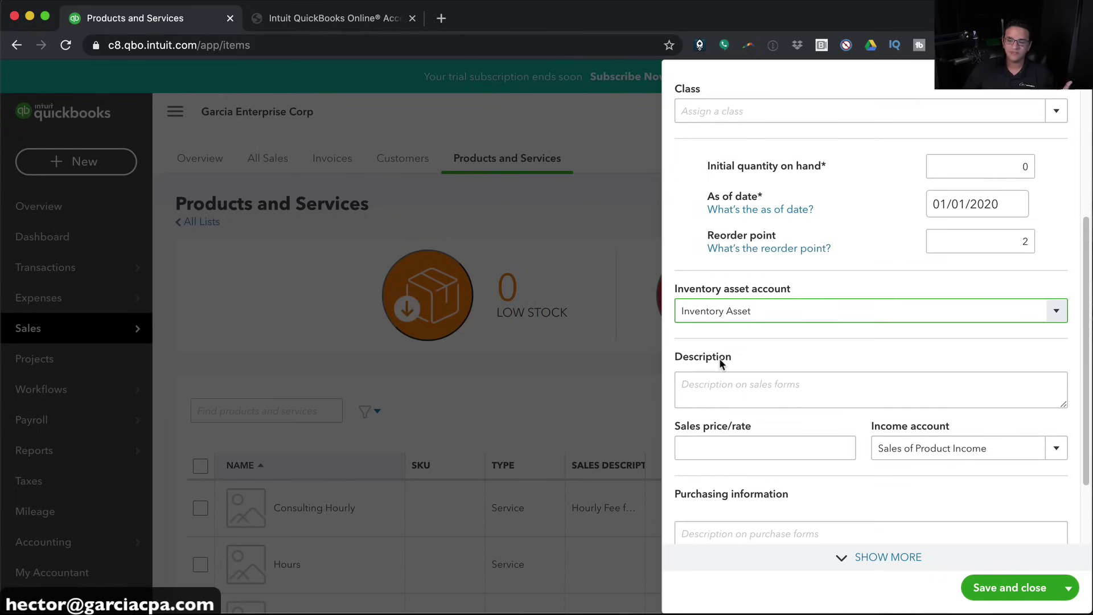
left_click(743, 383)
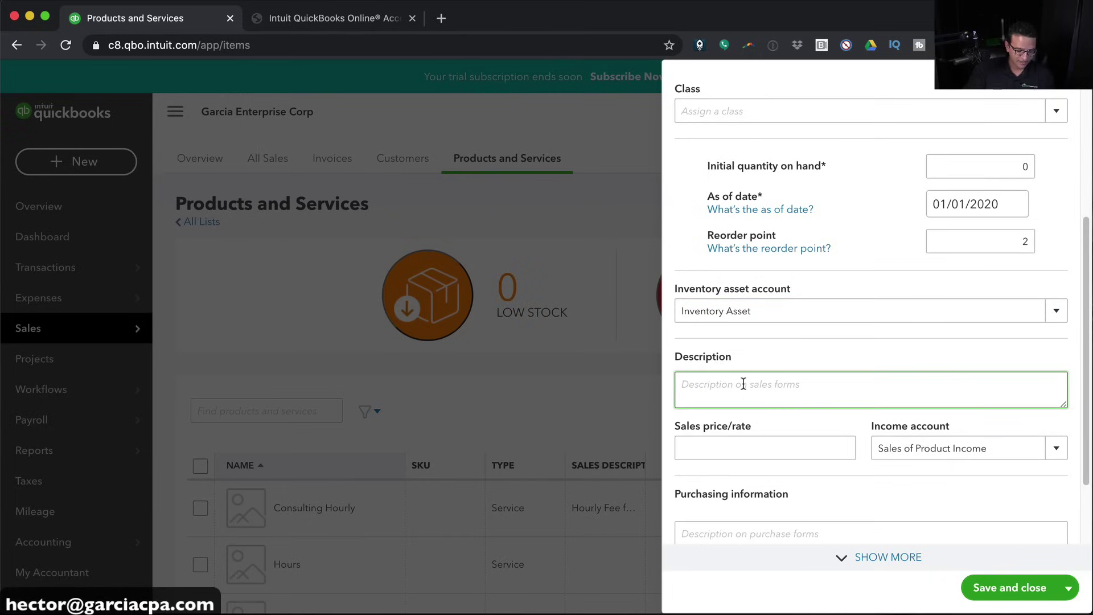
type("DEll Laptop 123")
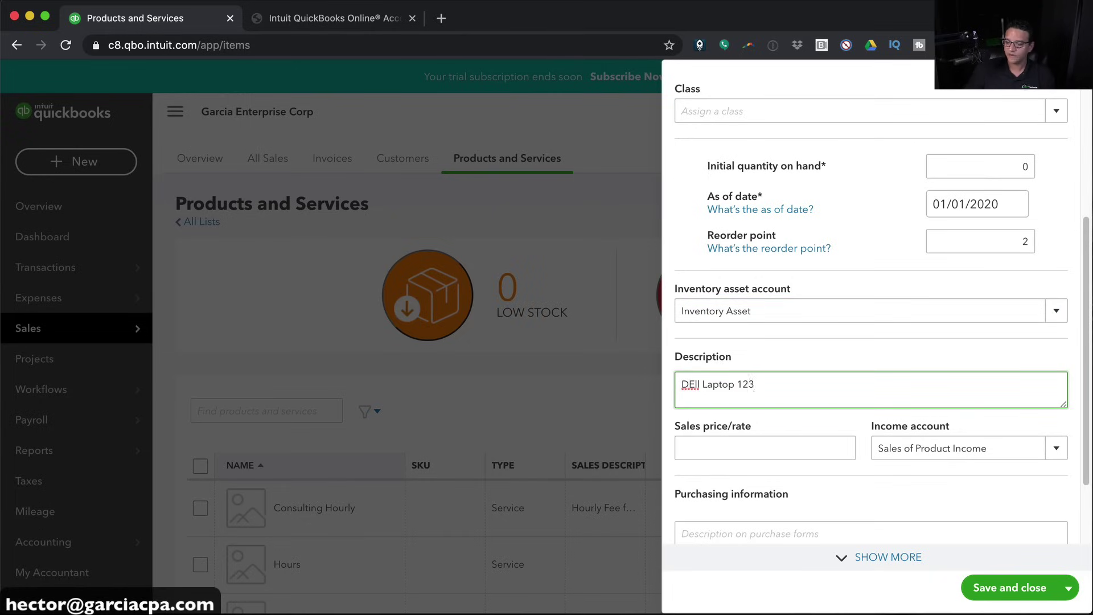
left_click(748, 445)
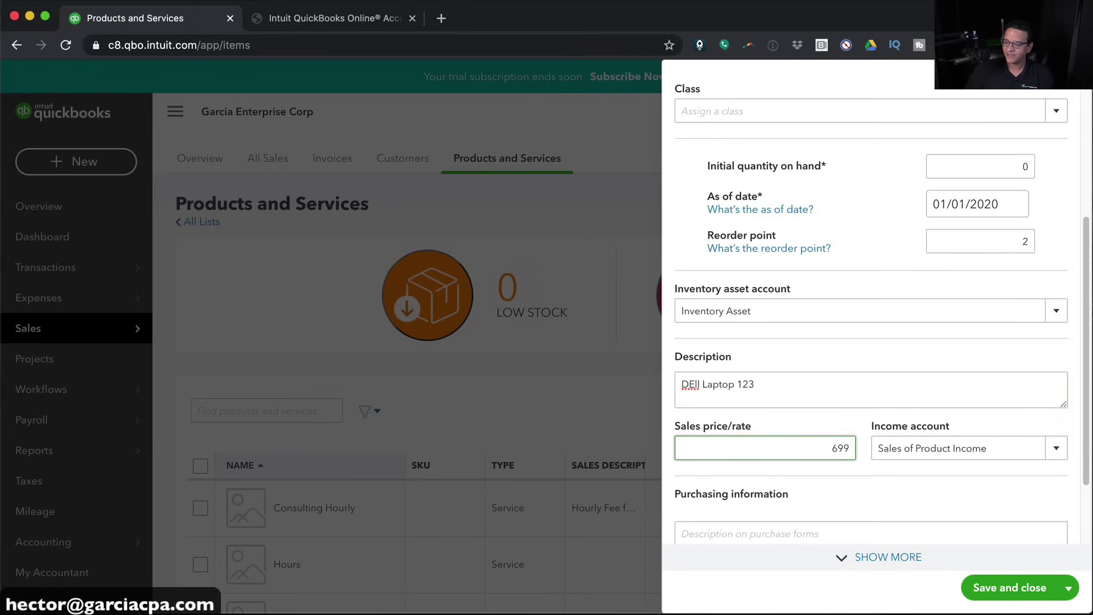
key("Tab")
left_click(1061, 454)
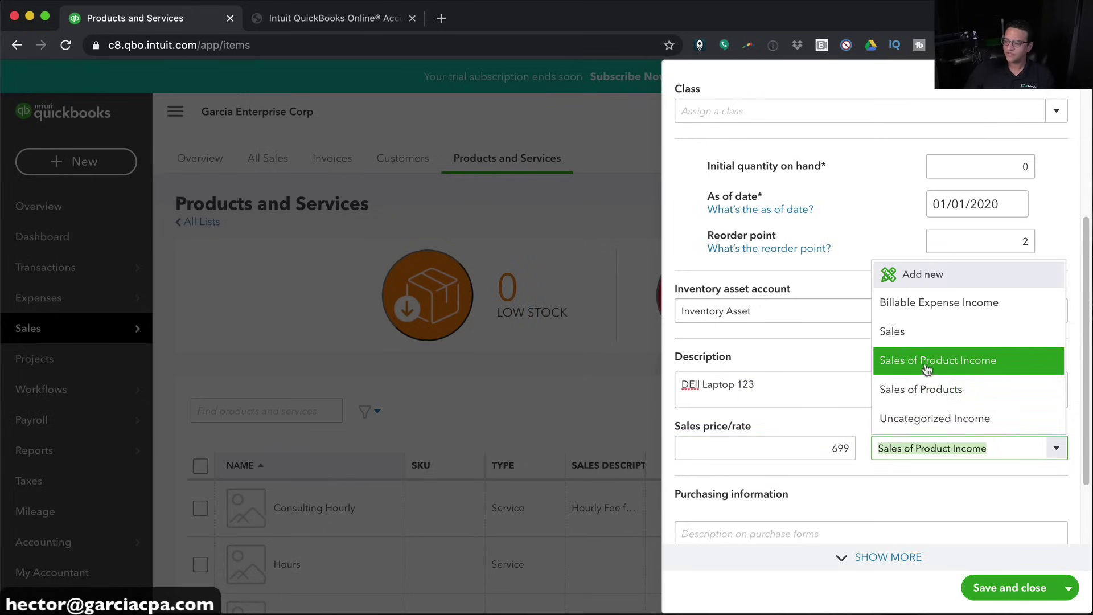
left_click(926, 369)
left_click(1056, 448)
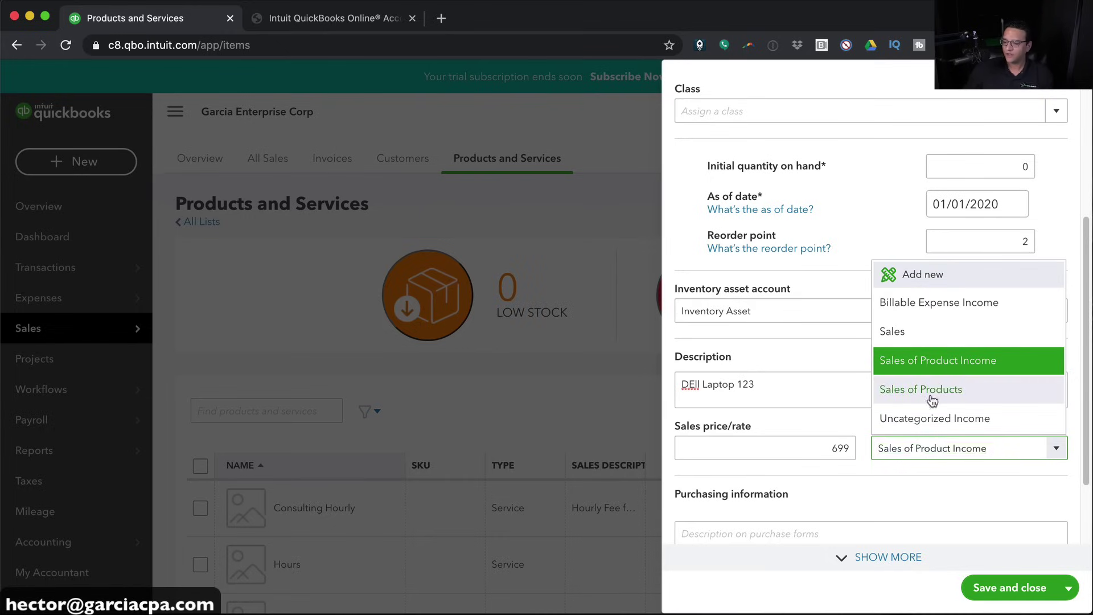
left_click(933, 392)
Copy the sales description into the purchase description and append '- klgfd24354'
scroll(890, 486, "down", 3)
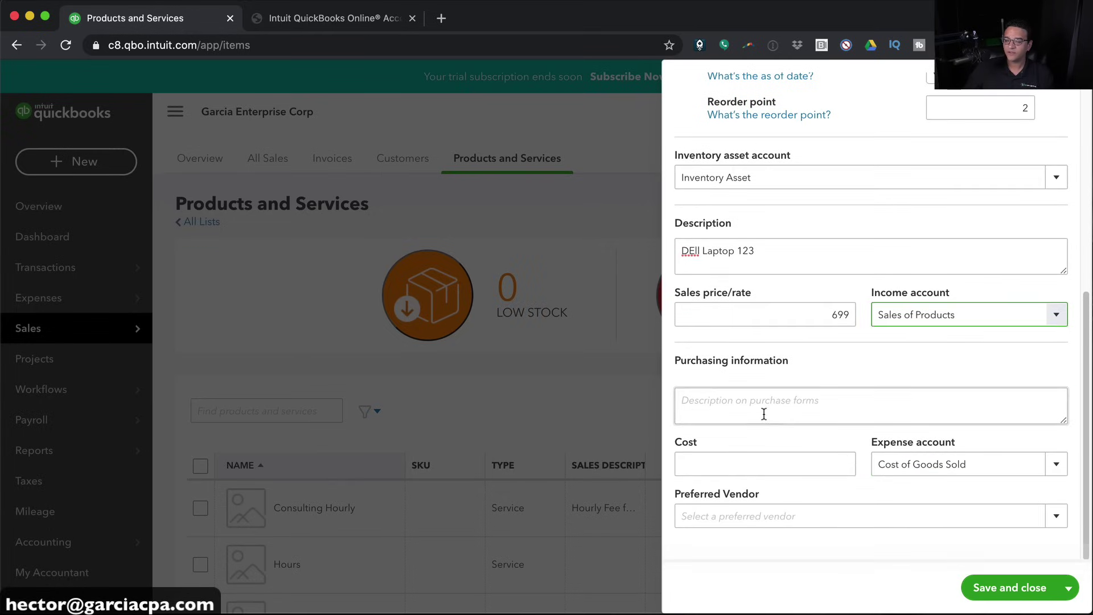
left_click(764, 414)
left_click_drag(766, 268, 658, 249)
key("super+c")
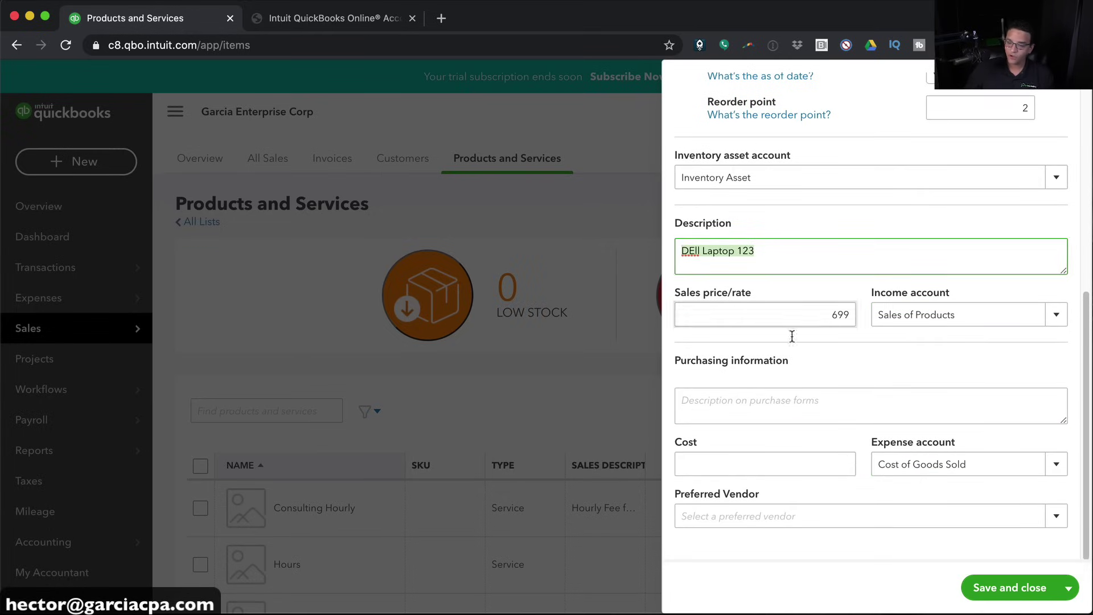
left_click(760, 399)
key("super+v")
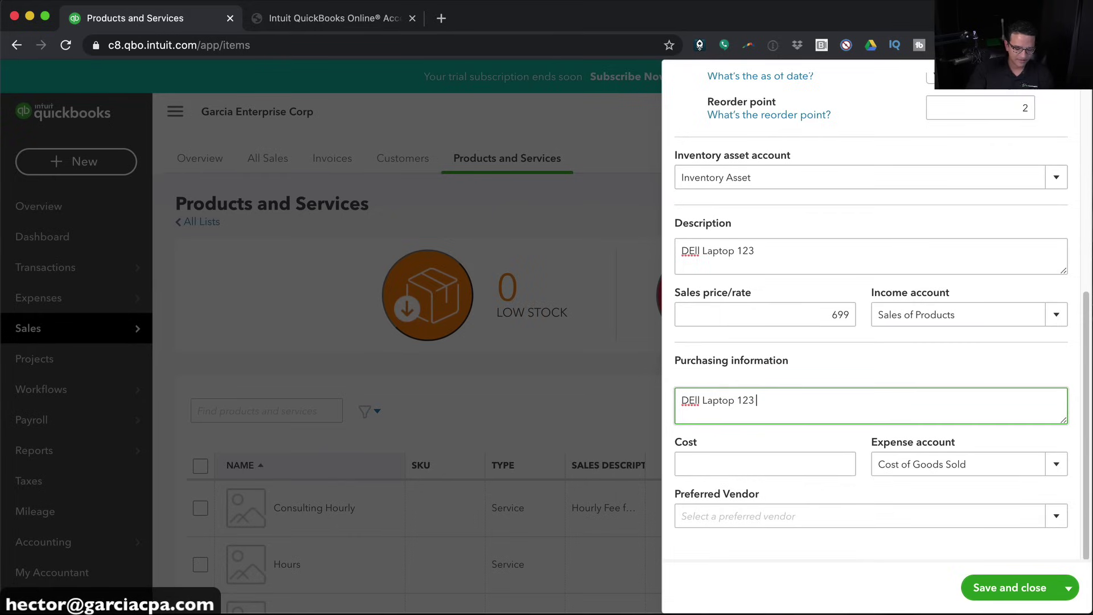
type("- klgfd2435424")
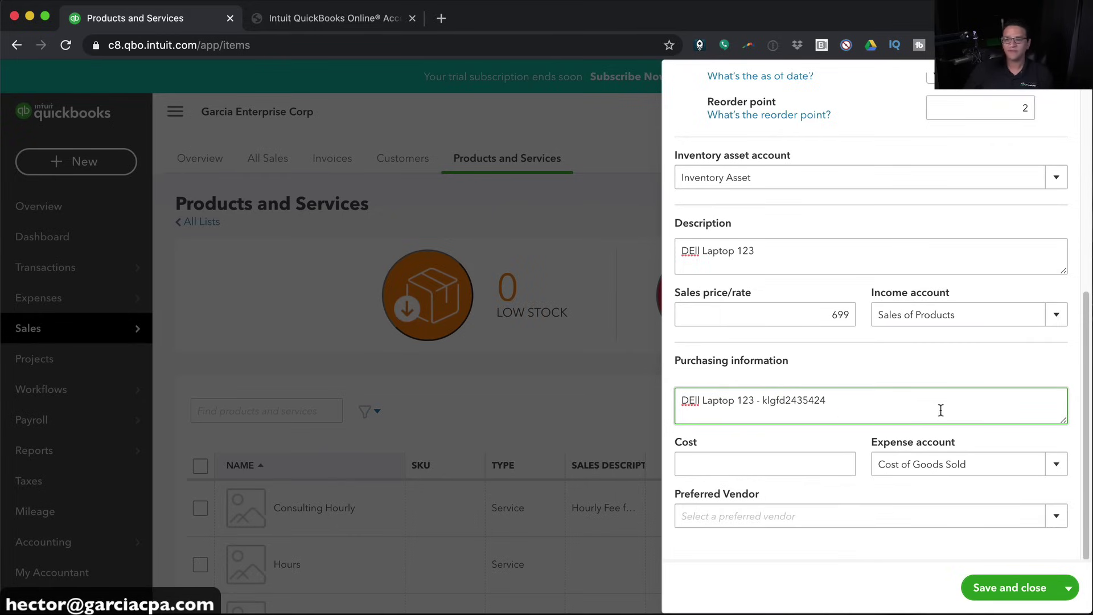
left_click_drag(763, 400, 882, 406)
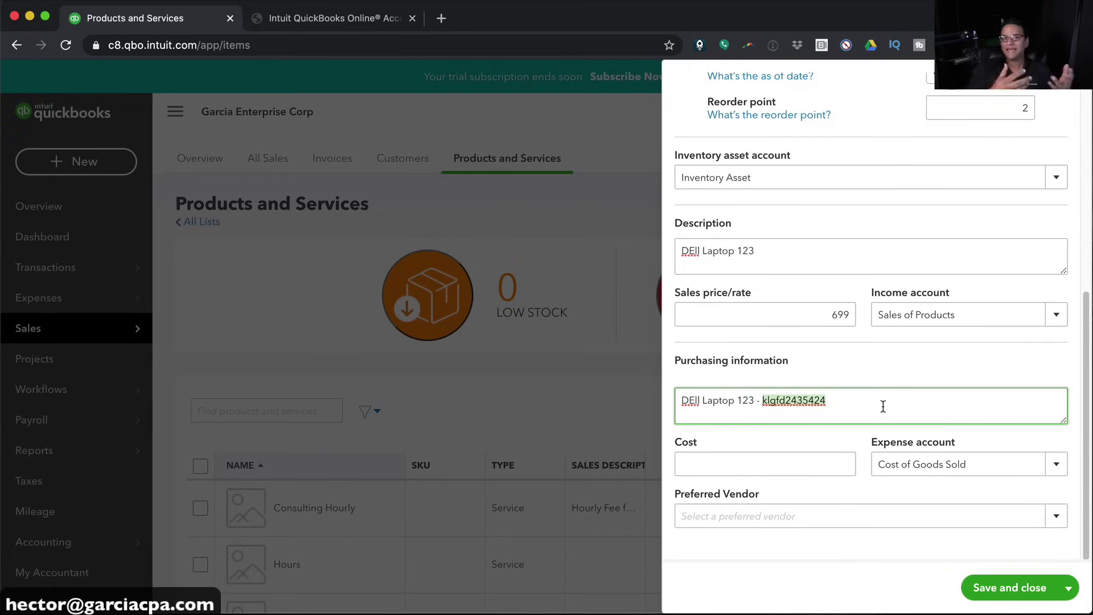
Set cost 500 with Cost of Goods Sold, and add Dell as the preferred vendor
left_click(756, 458)
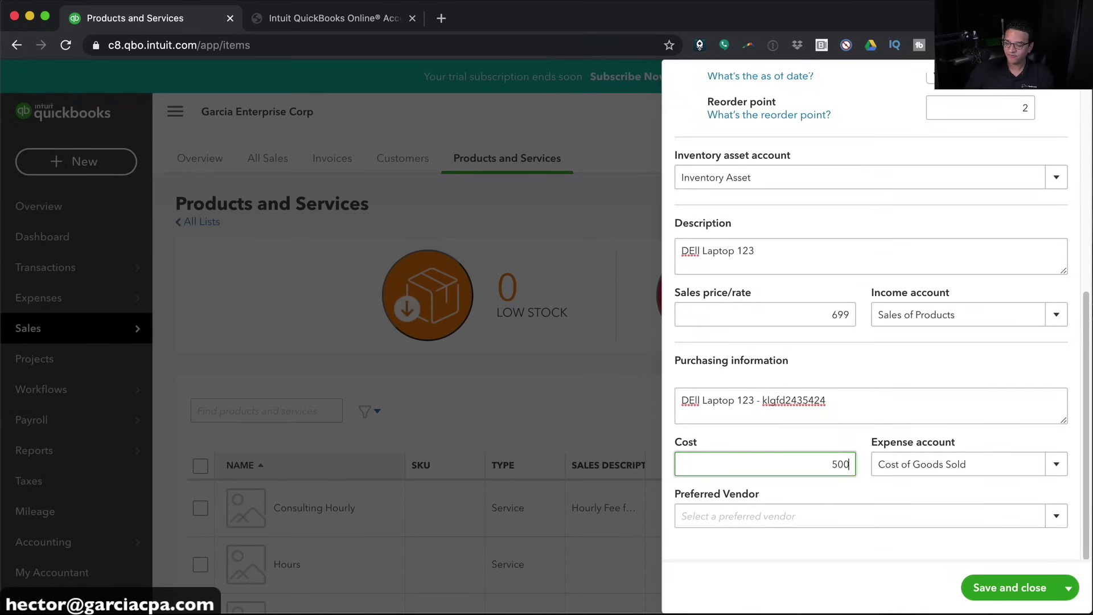
type("500")
key("Tab")
left_click(1055, 464)
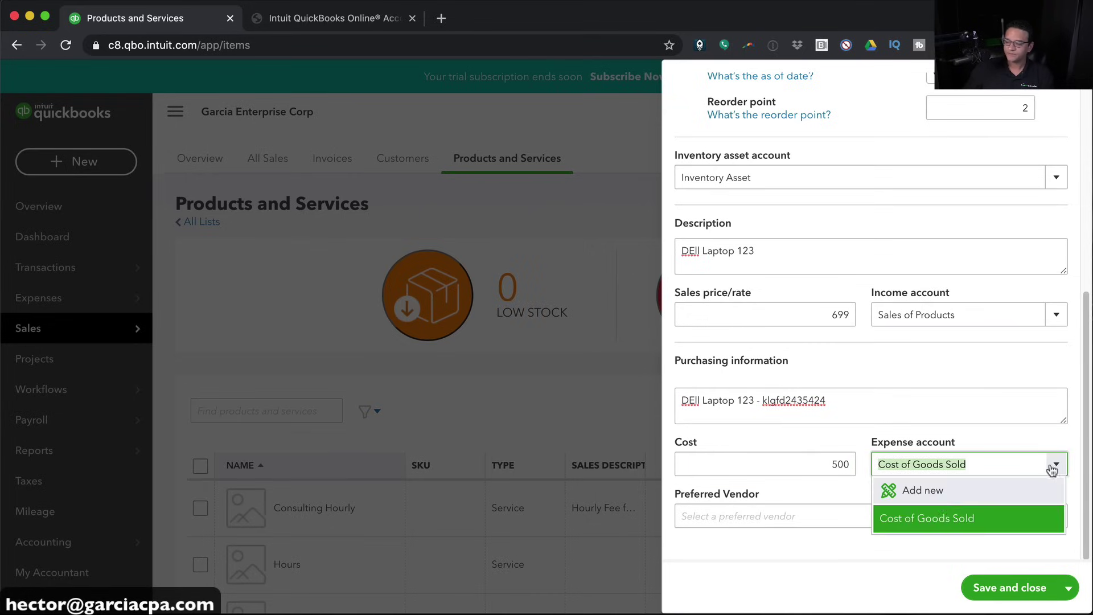
left_click(942, 522)
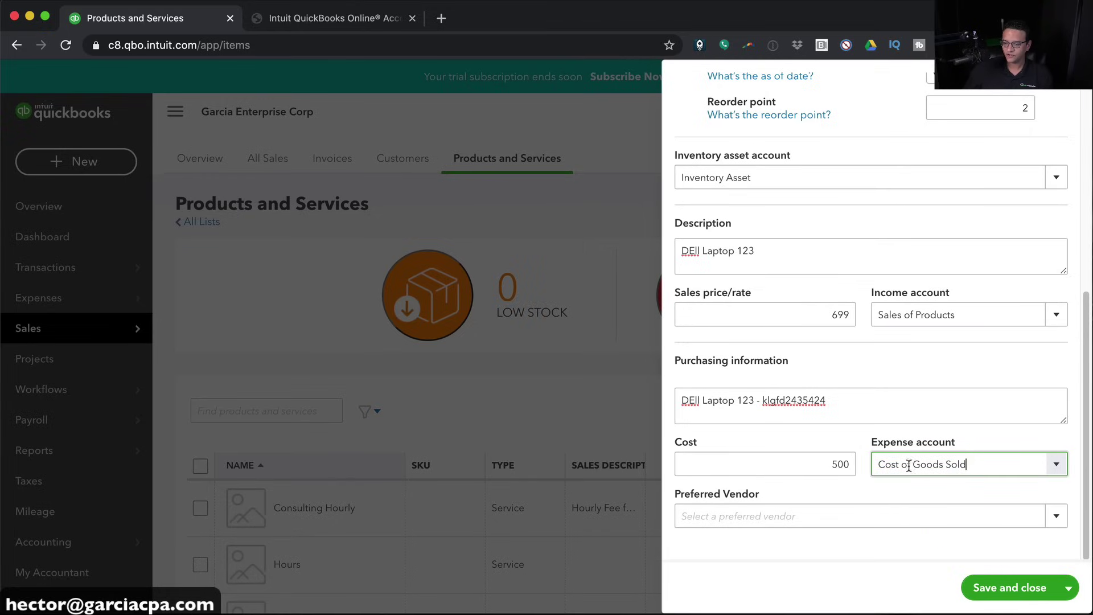
left_click(743, 515)
type("Dell")
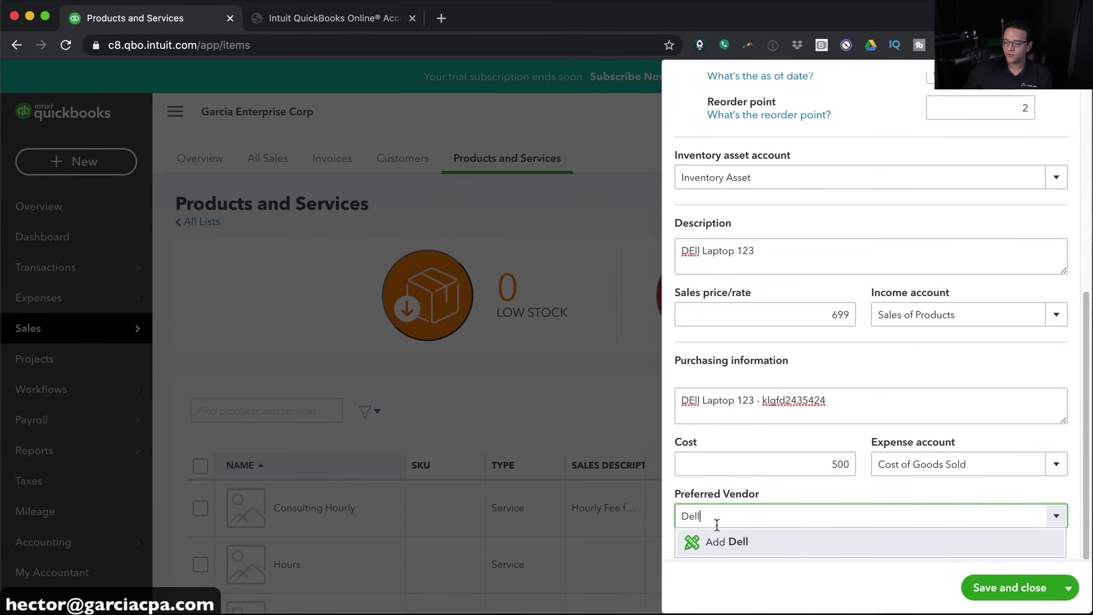
left_click(731, 541)
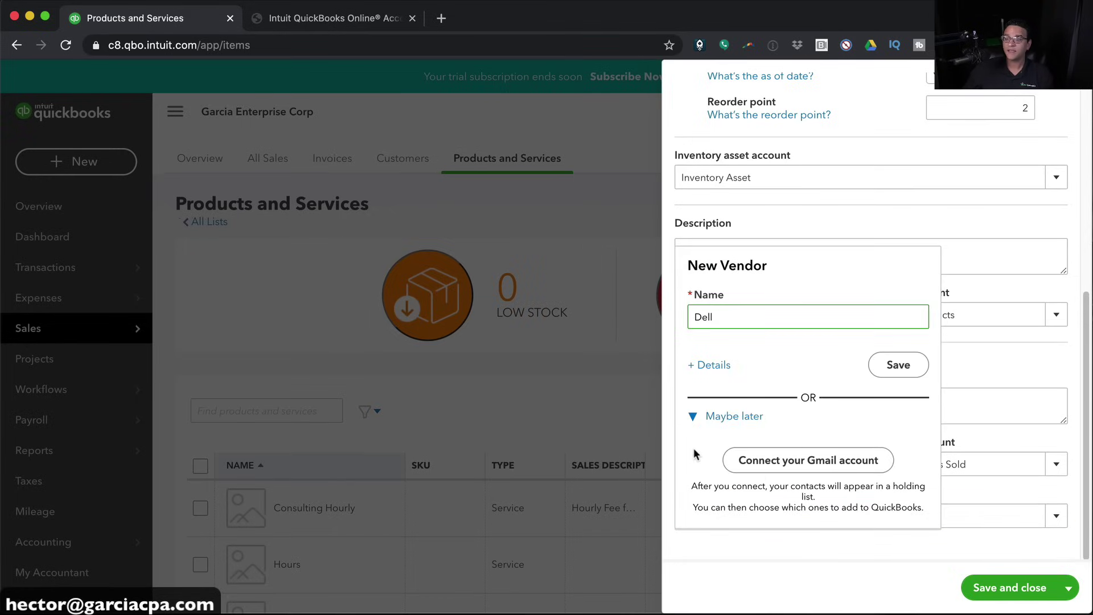
Save Dell as a vendor and the Laptop item, then go to Sales > Customers
left_click(890, 368)
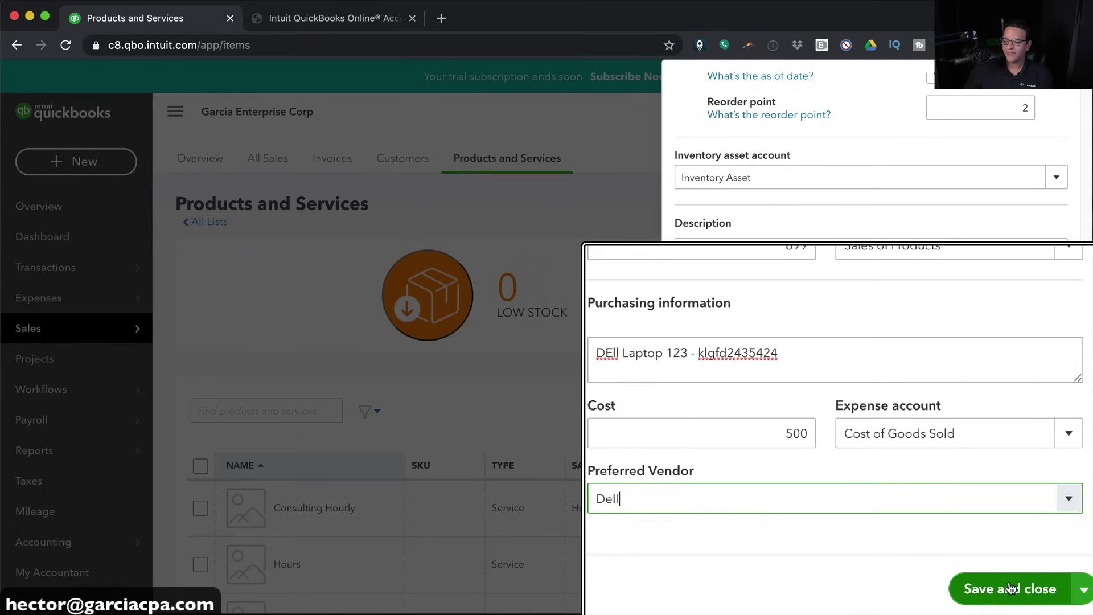
left_click(1008, 586)
scroll(781, 468, "down", 3)
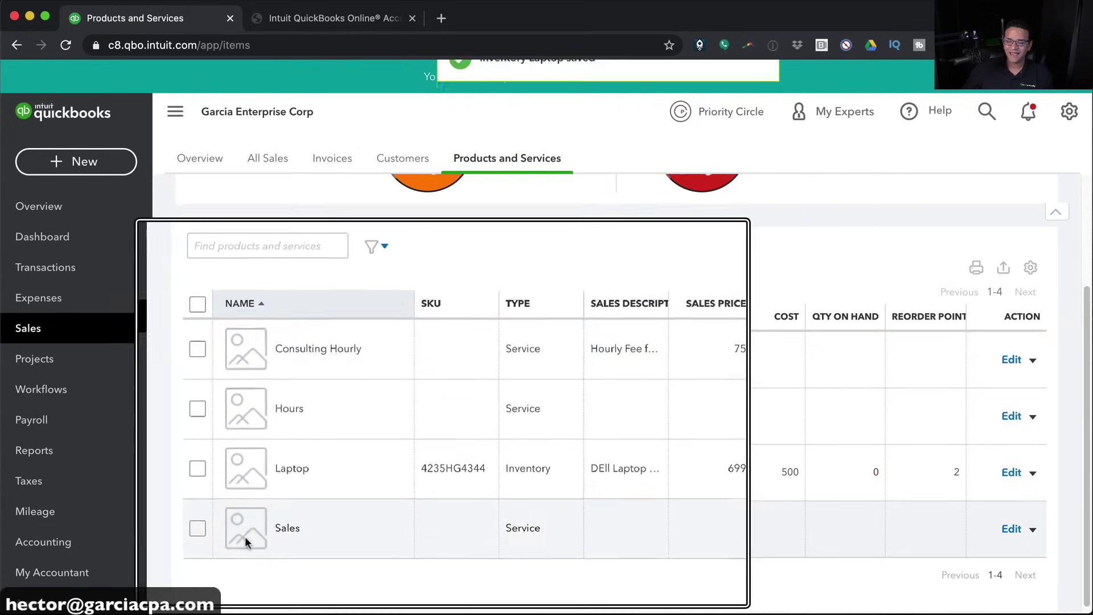
scroll(281, 526, "up", 3)
scroll(283, 526, "down", 3)
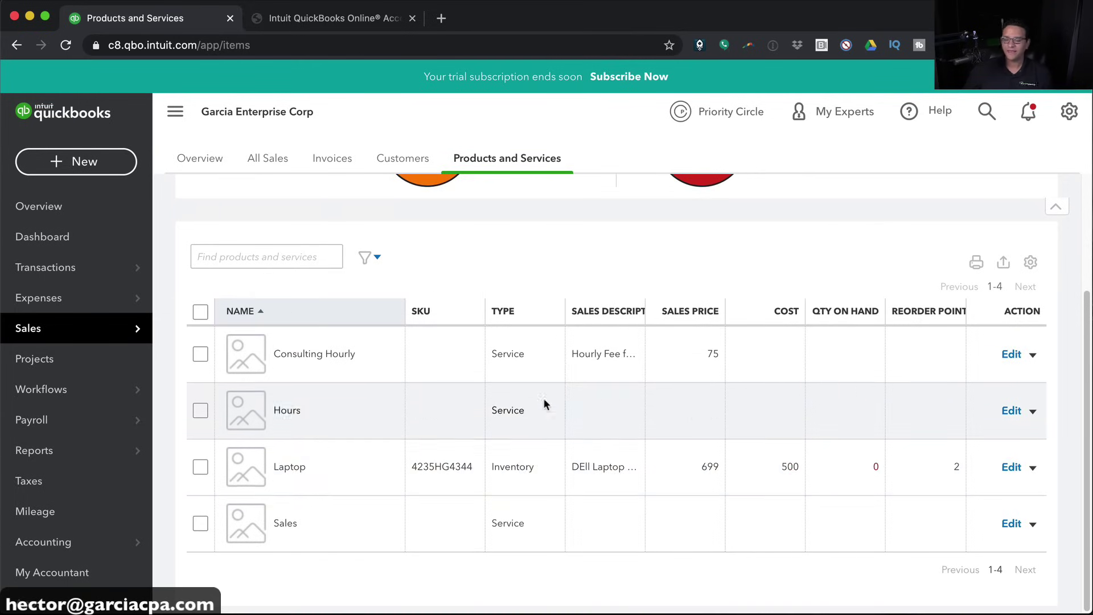
scroll(493, 368, "up", 2)
scroll(494, 375, "up", 1)
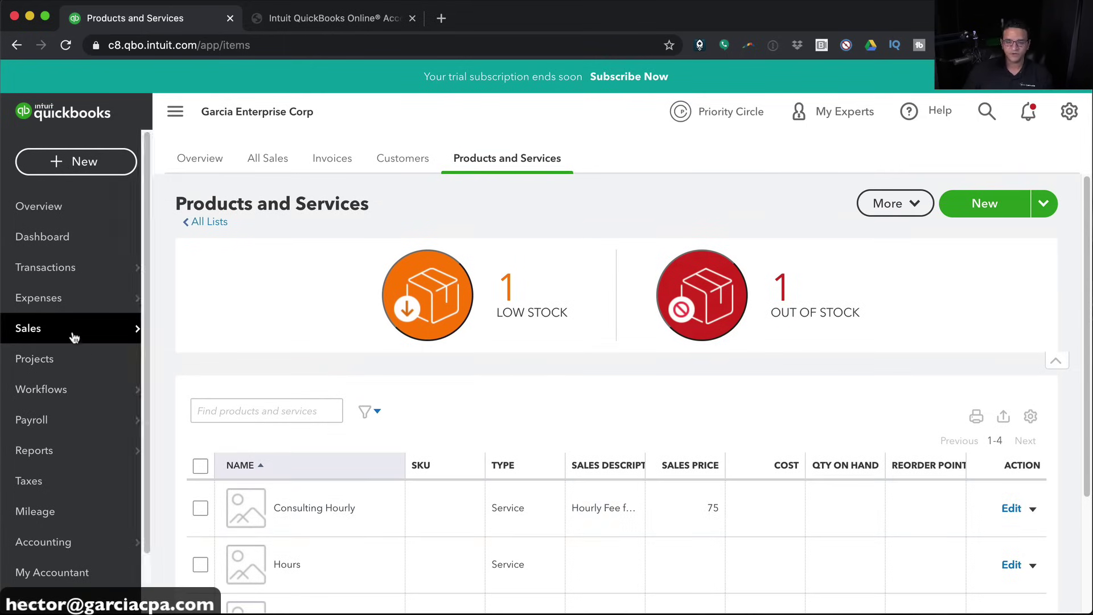
mouse_move(38, 330)
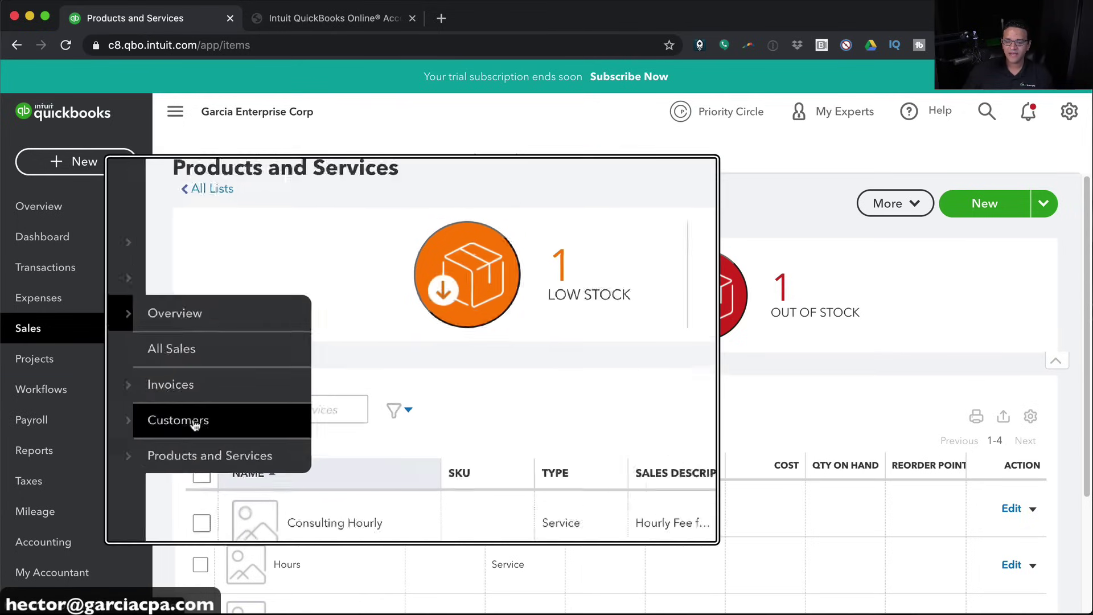
left_click(196, 421)
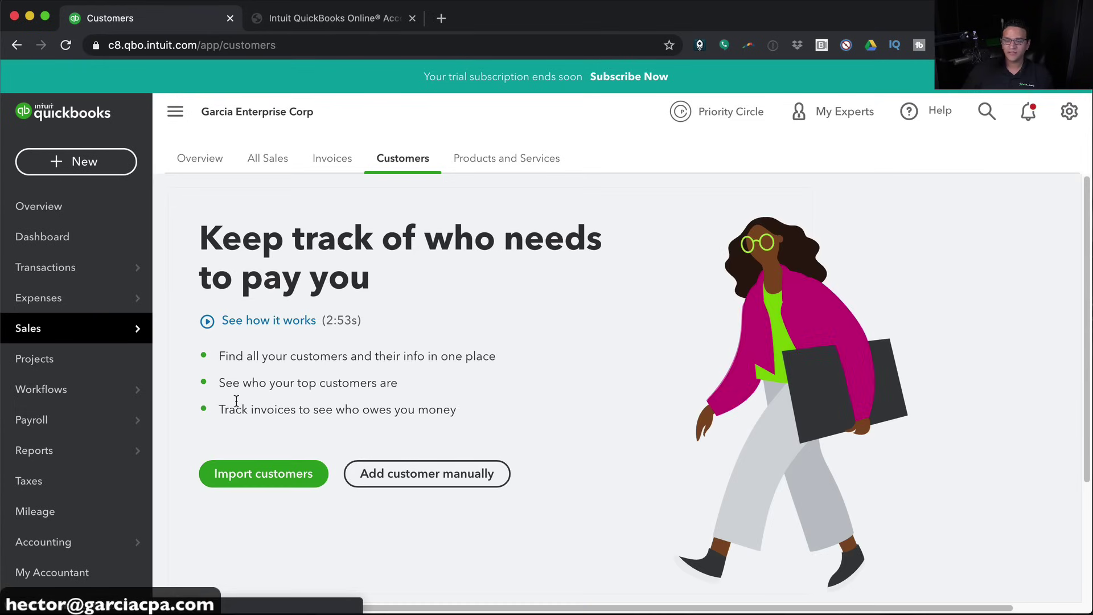
Add a customer manually with company name ABC CORPORATION and a separate shipping address
left_click(426, 476)
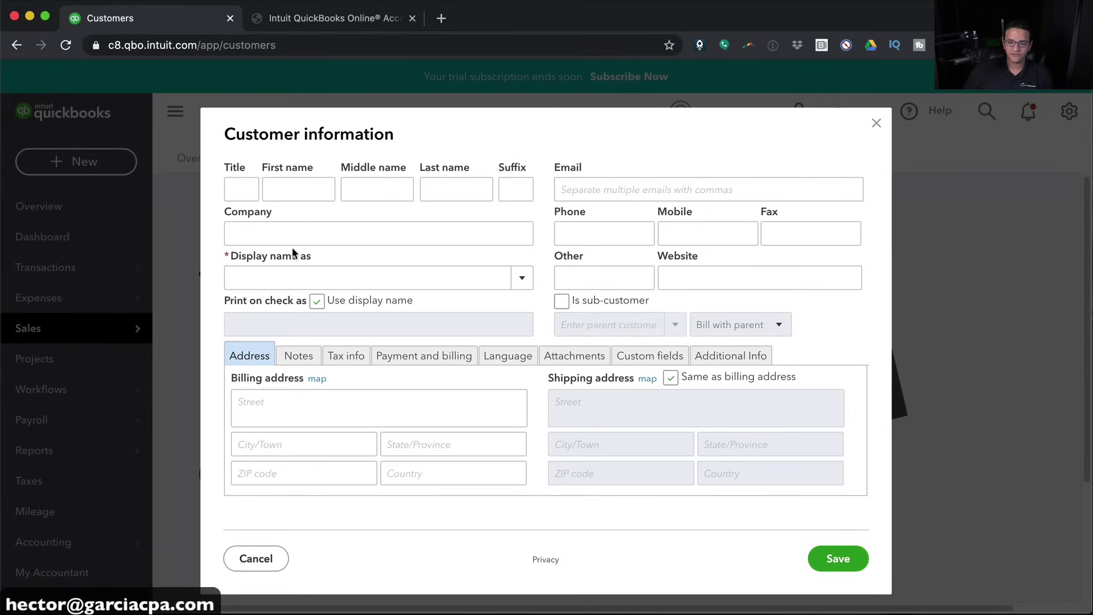
left_click(276, 225)
type("ABD")
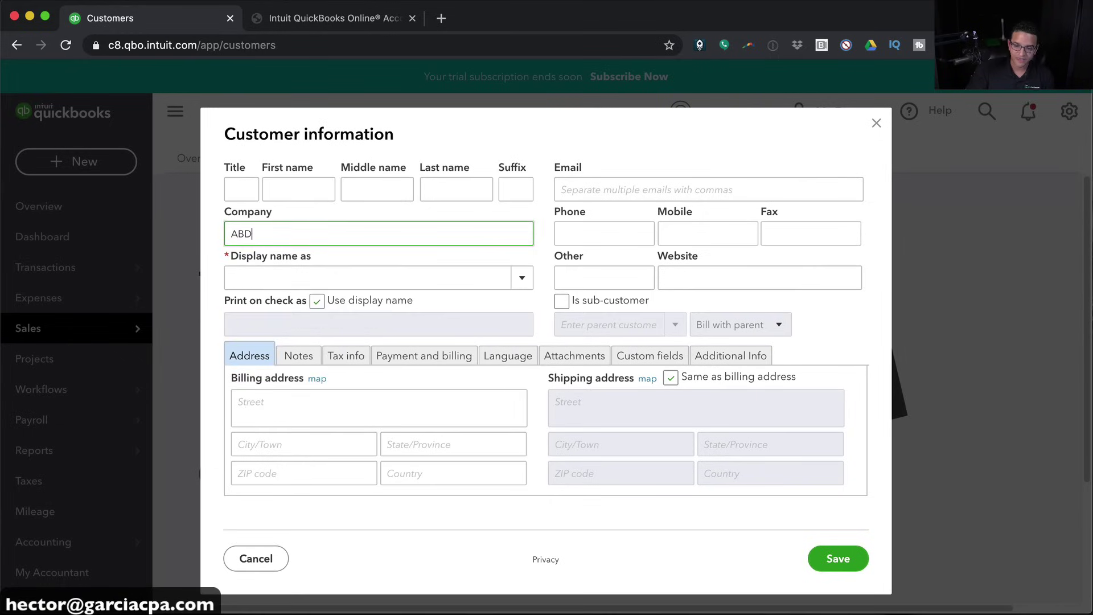
type(" CORPORA")
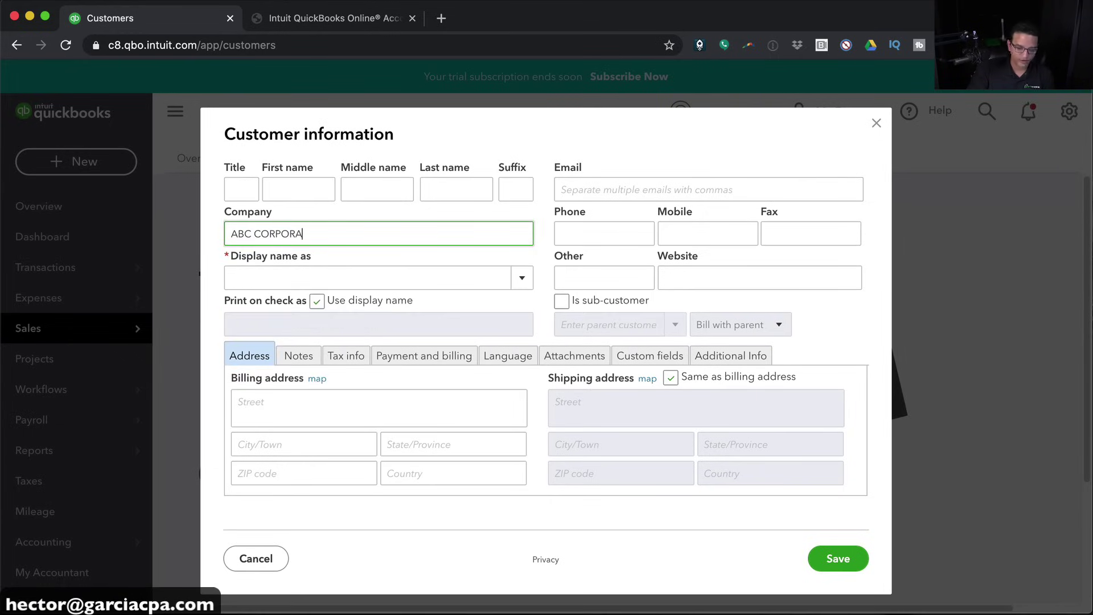
type("TION")
left_click(333, 415)
left_click(305, 444)
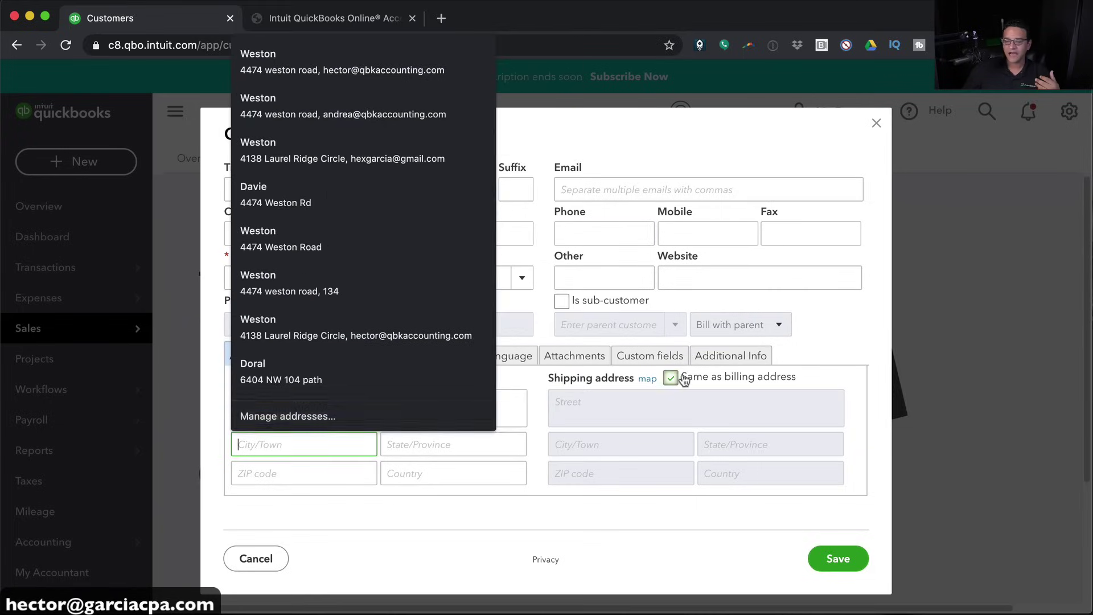
left_click(670, 376)
Review the customer's tabs, keep English invoices, save, and return to the Customers list
left_click(319, 360)
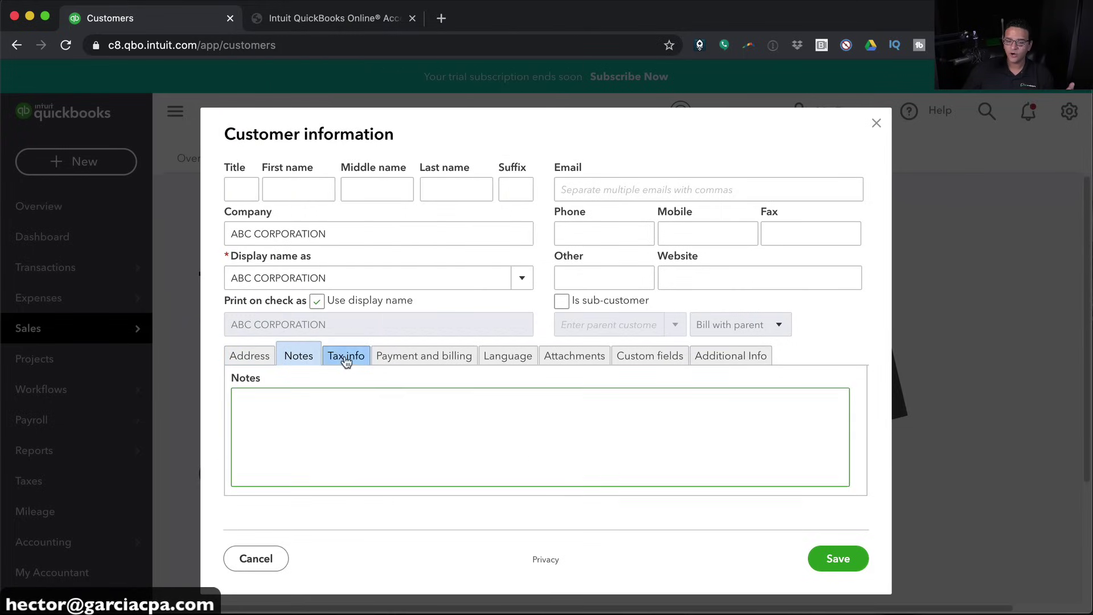
left_click(342, 355)
left_click(417, 363)
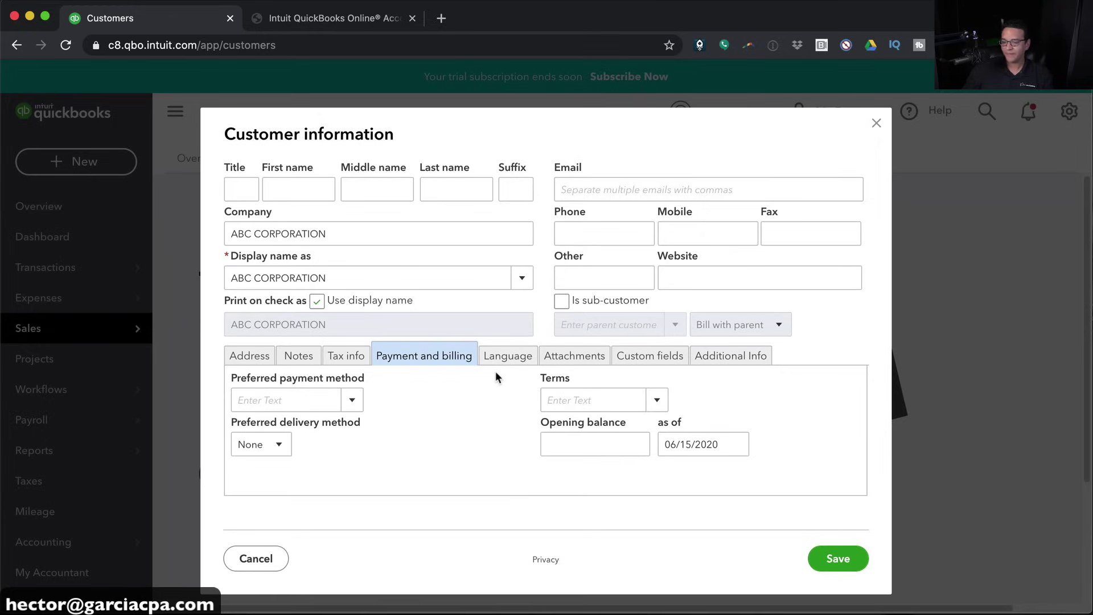
left_click(512, 356)
left_click(269, 398)
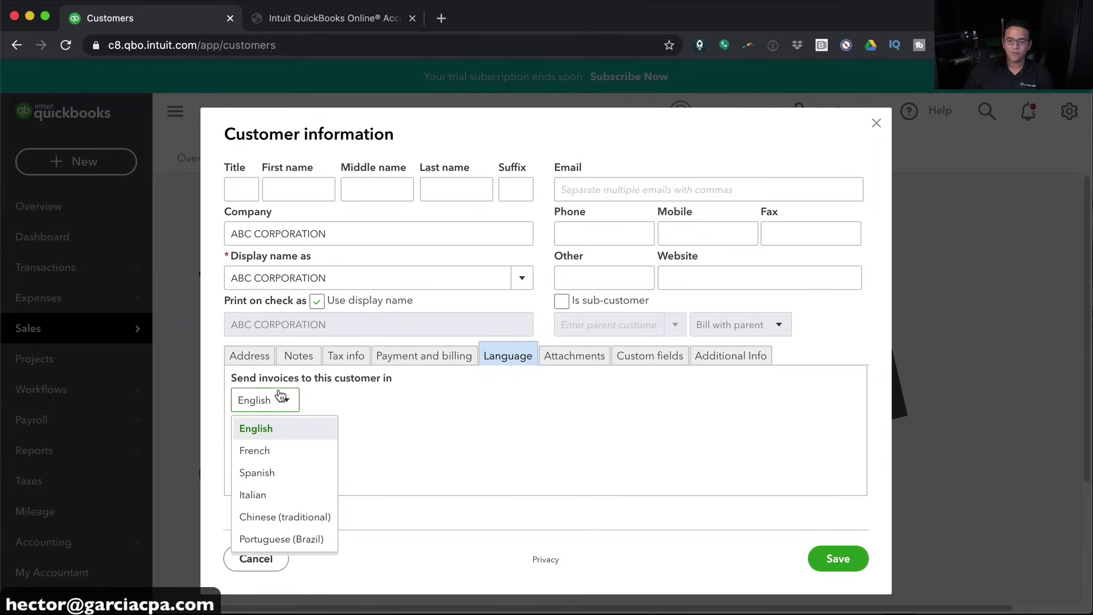
left_click(601, 454)
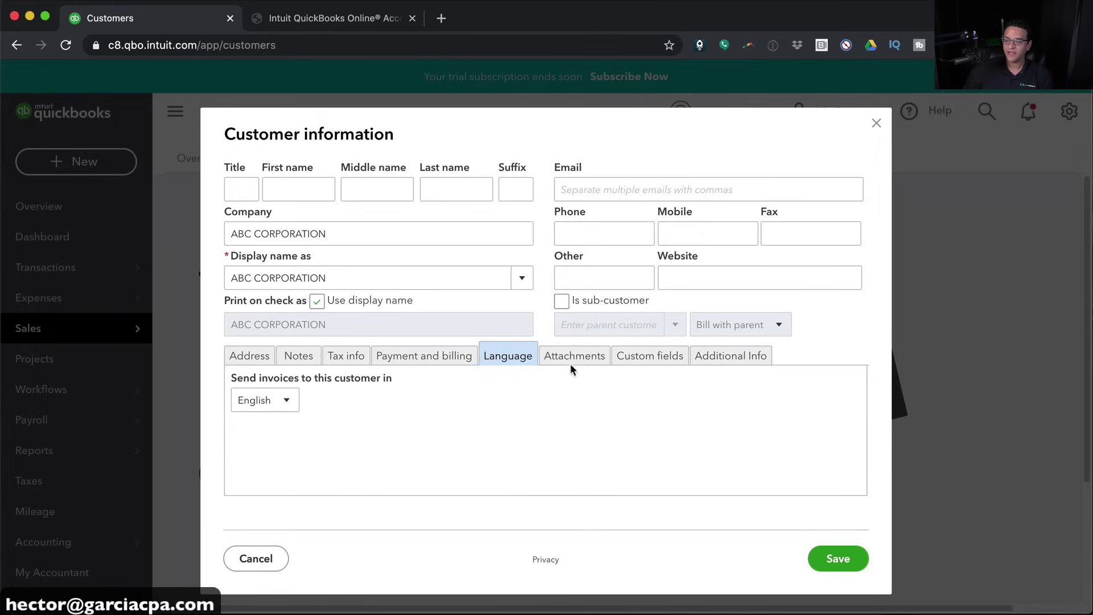
left_click(571, 359)
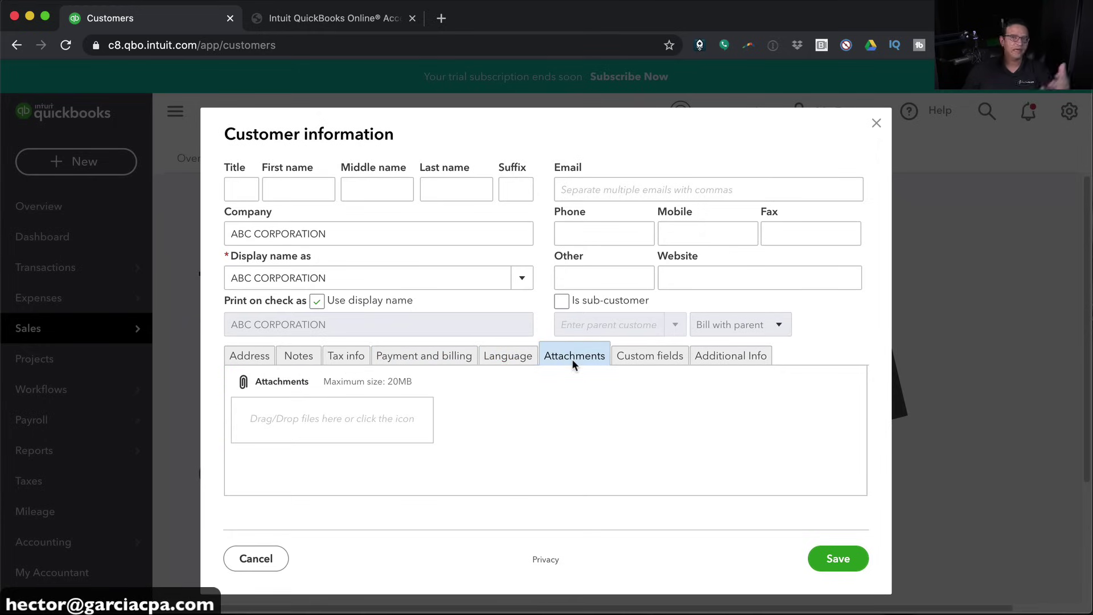
left_click(671, 356)
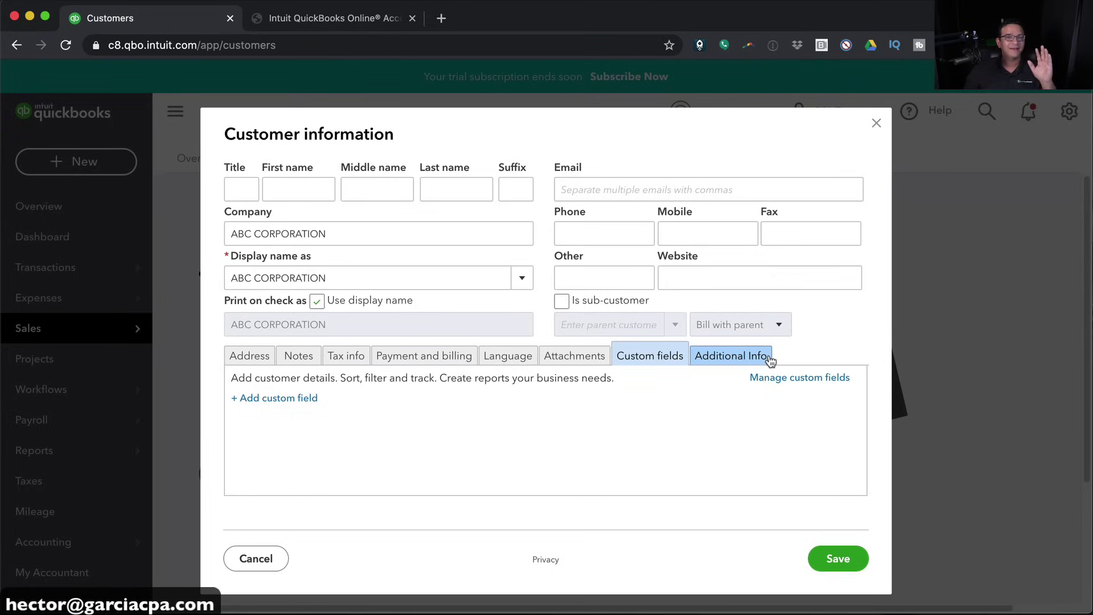
left_click(730, 357)
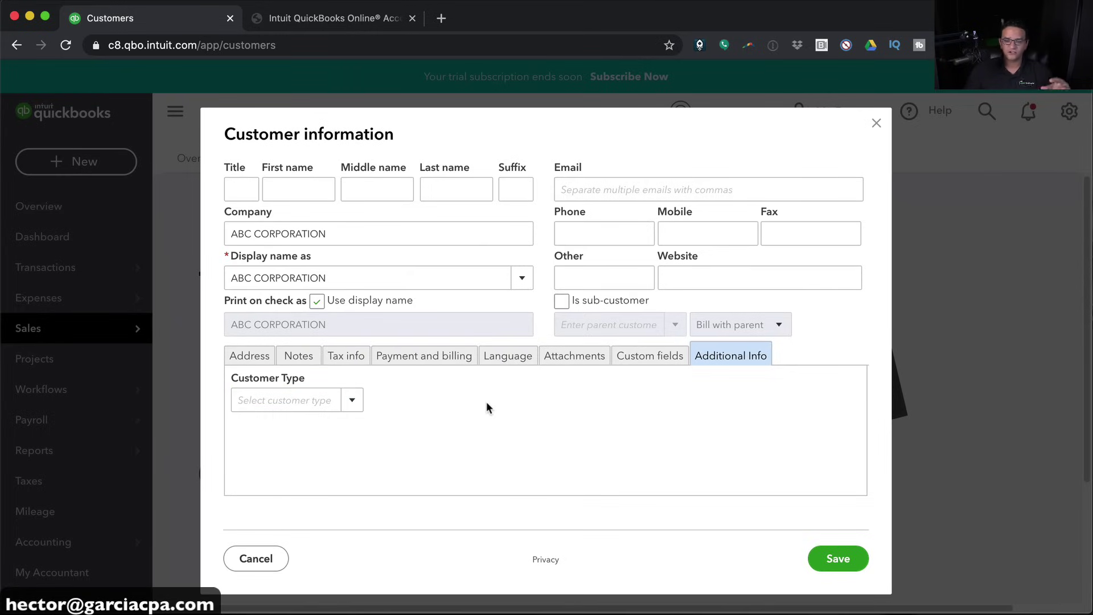
left_click(265, 357)
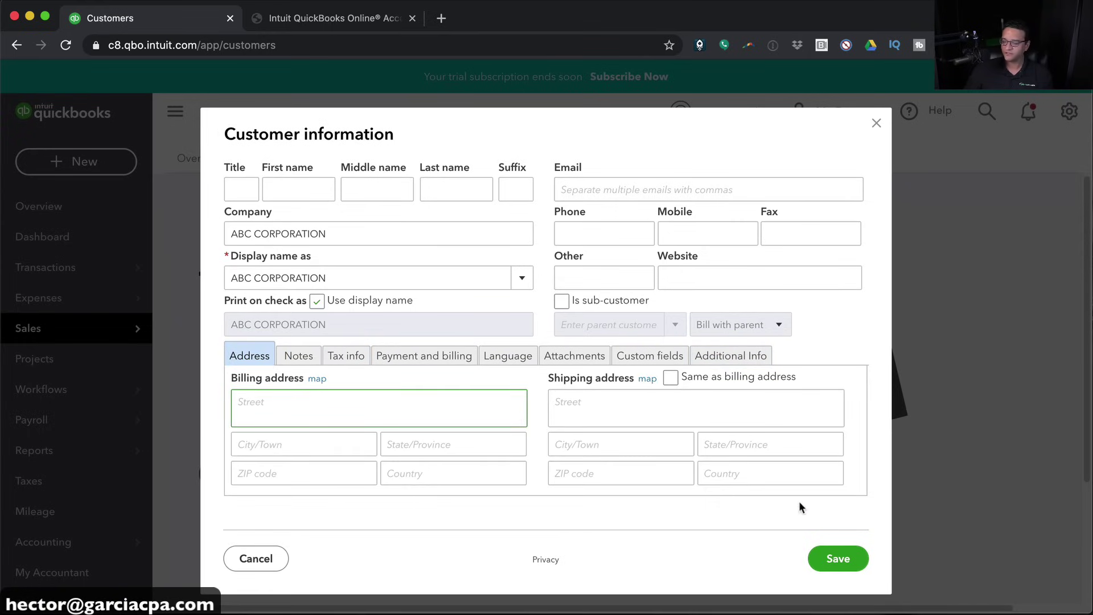
left_click(822, 557)
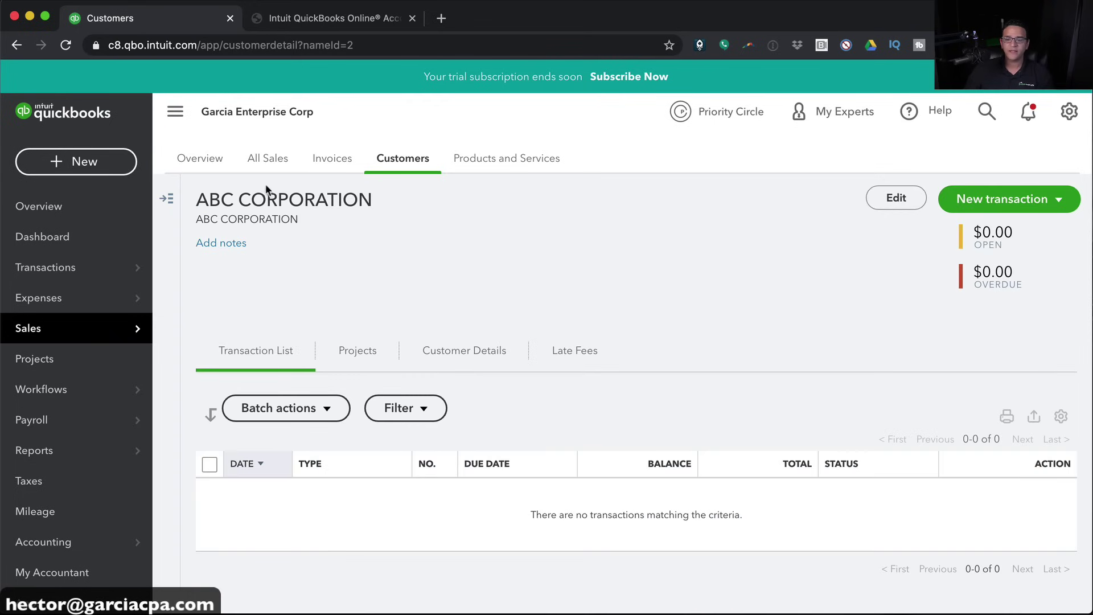
left_click(399, 160)
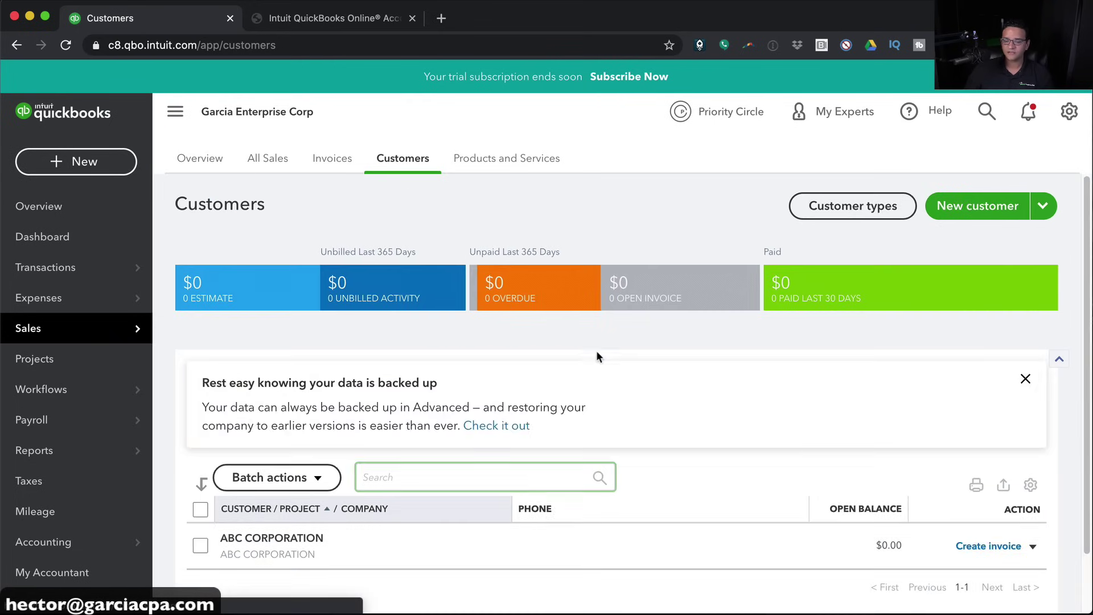
Go to the Vendors list under Expenses
scroll(592, 349, "down", 2)
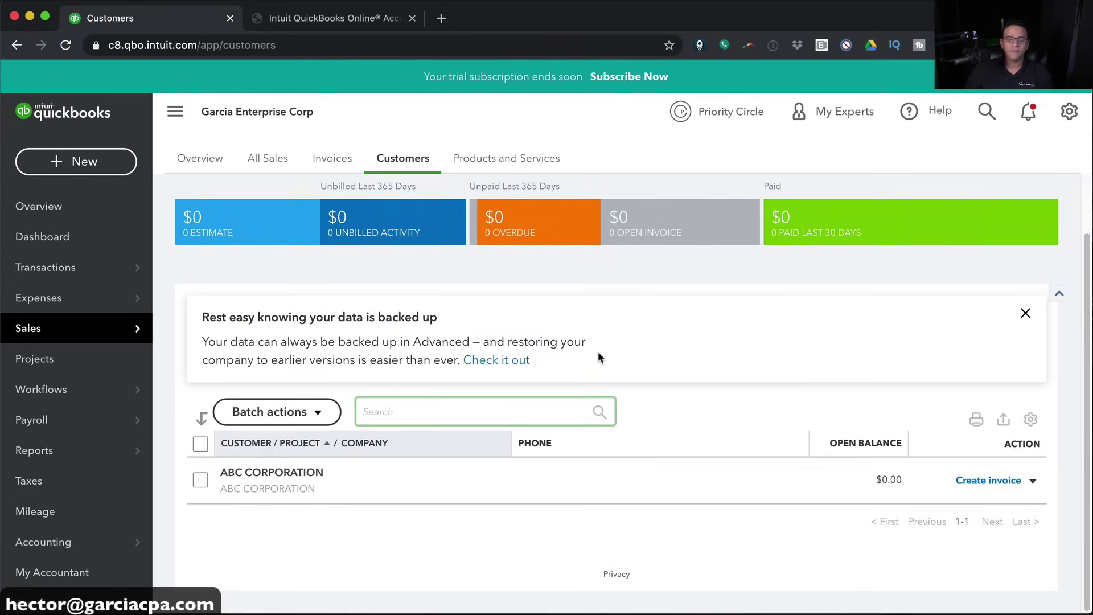
scroll(598, 358, "up", 2)
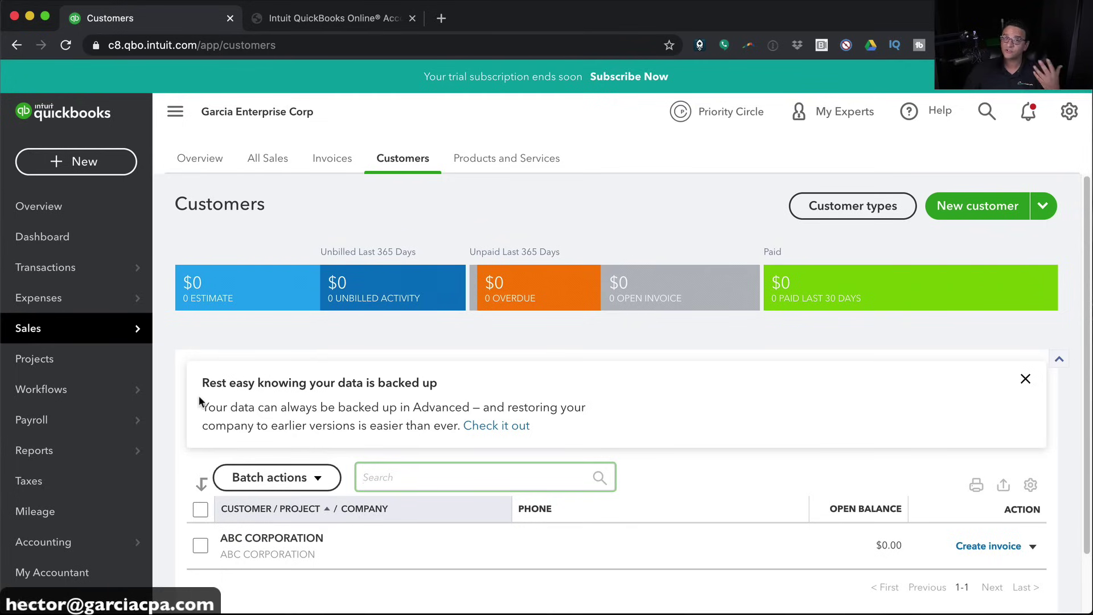
mouse_move(33, 299)
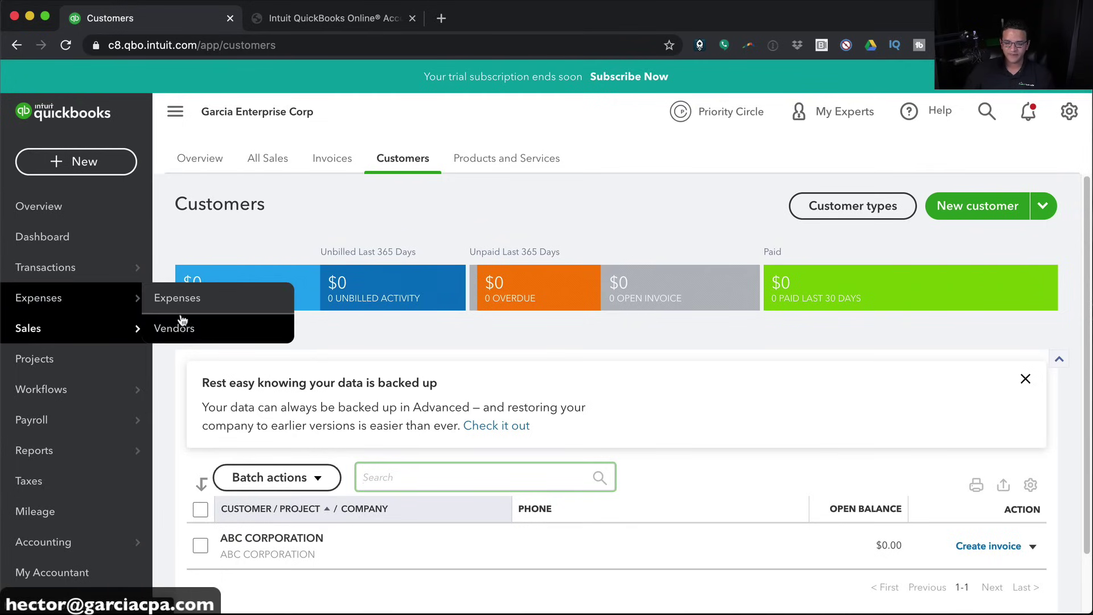
left_click(184, 327)
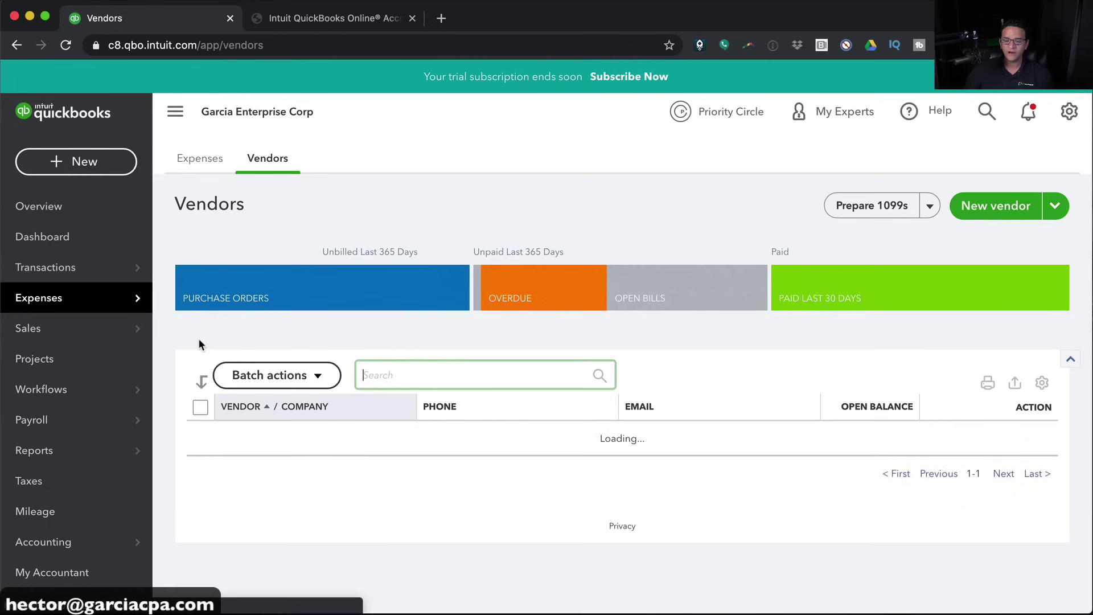
Start a new vendor named Chevron and look over its email, terms and opening balance
left_click(990, 205)
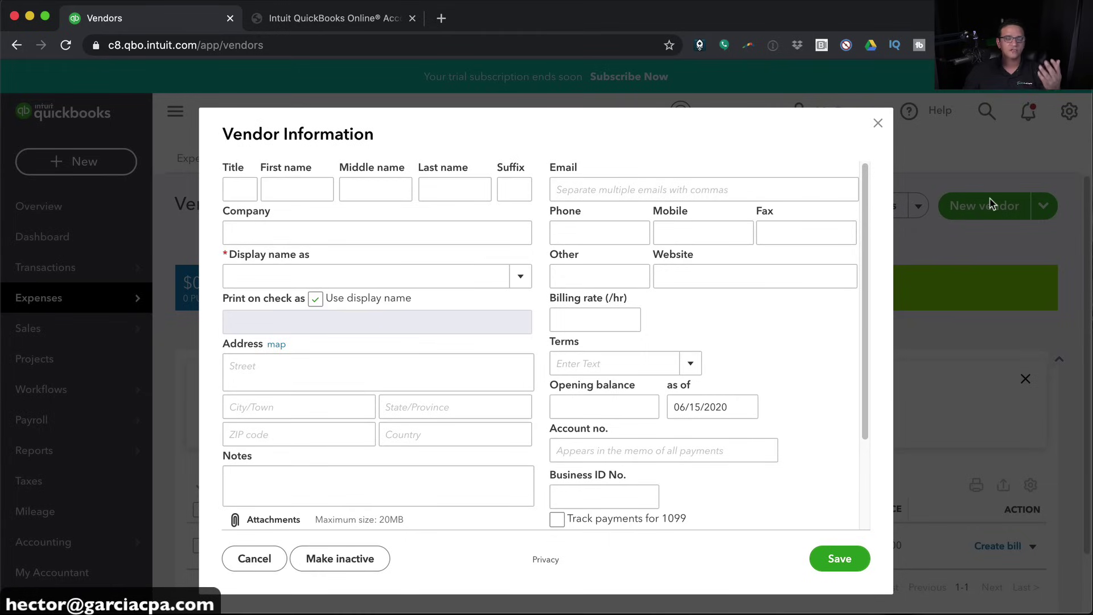
left_click(301, 274)
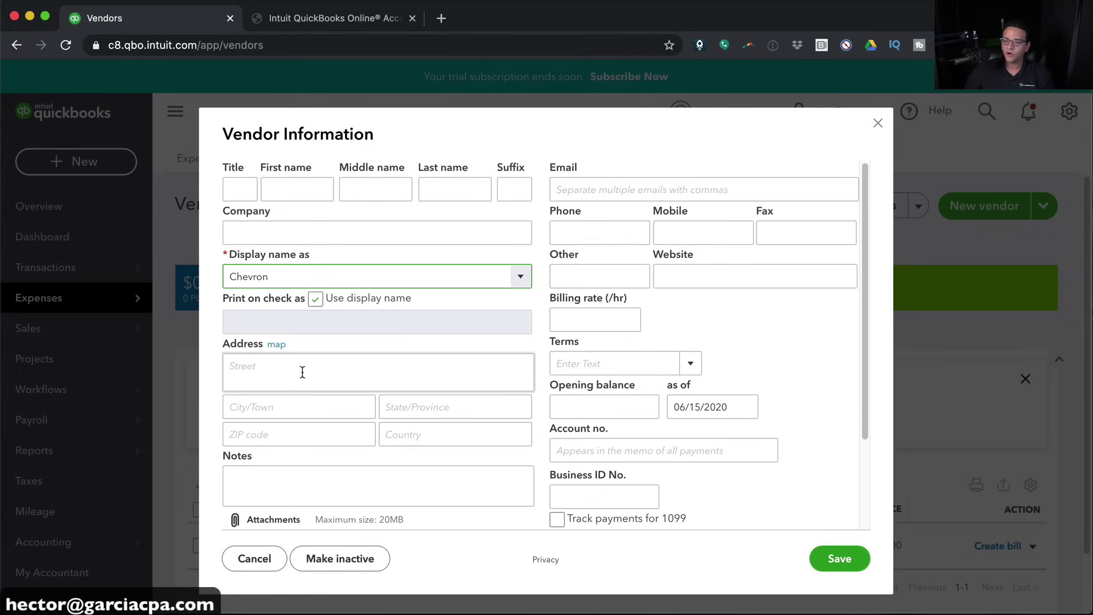
scroll(342, 341, "down", 1)
scroll(512, 244, "up", 1)
left_click(592, 192)
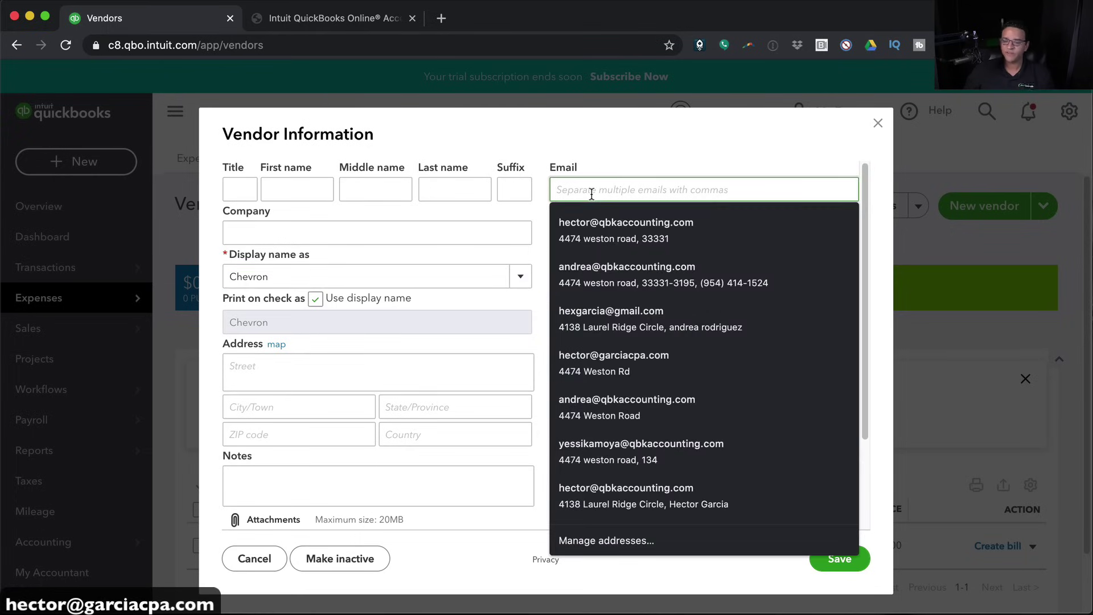
left_click(596, 156)
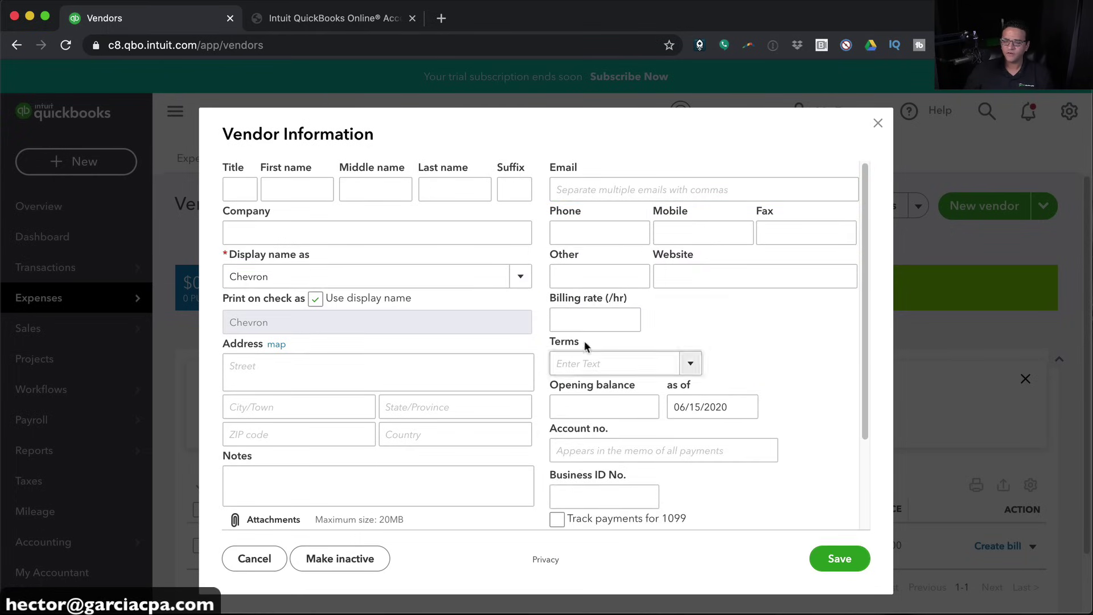
left_click(691, 366)
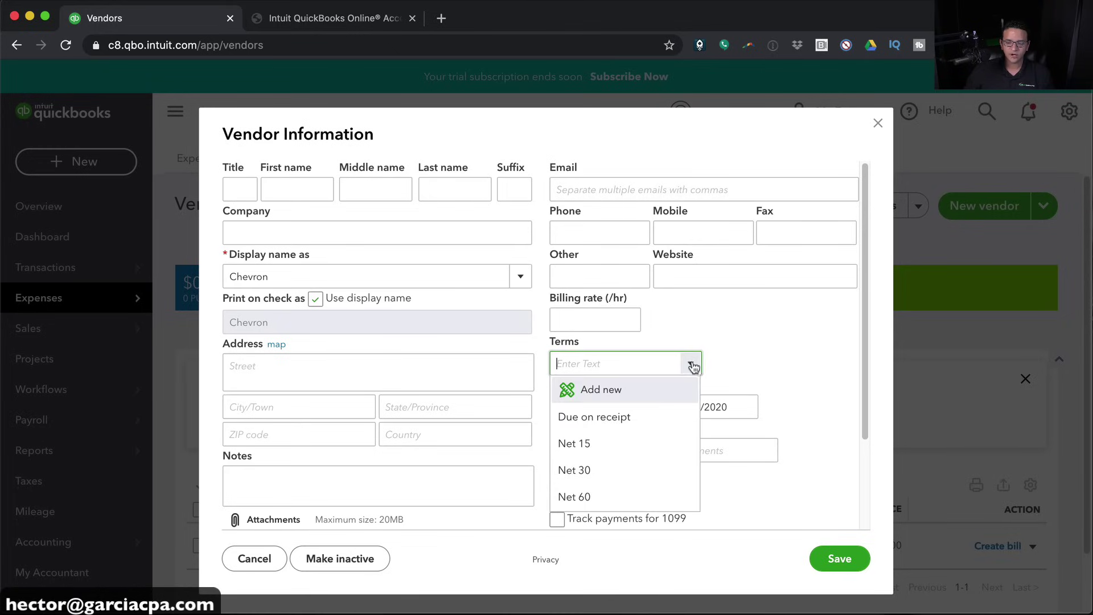
left_click(613, 404)
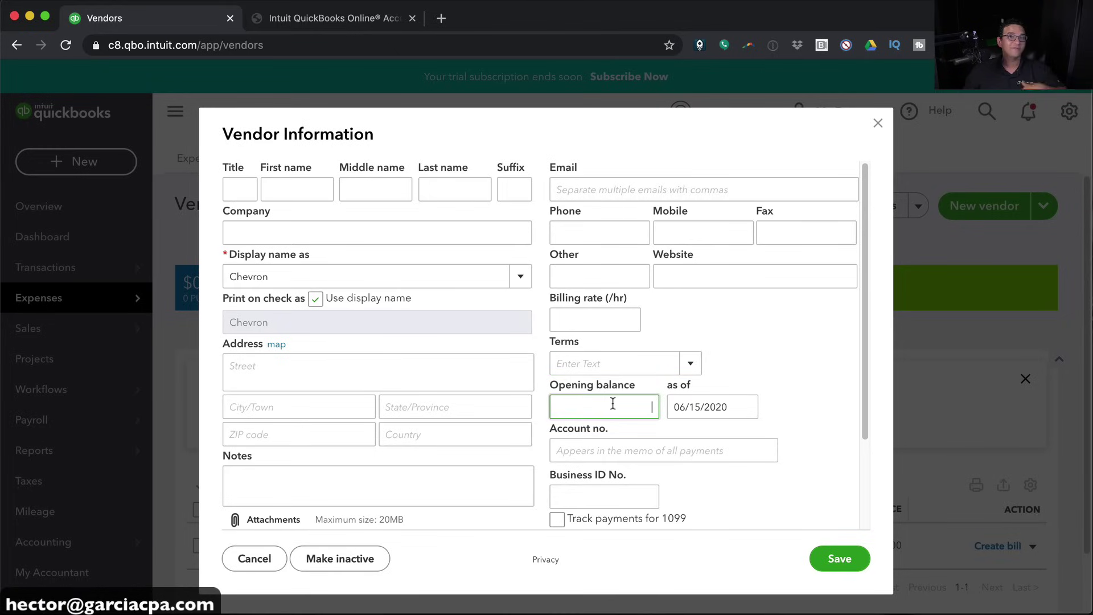
Make Car & Truck:Fuel the default expense account and save Chevron
scroll(597, 478, "down", 2)
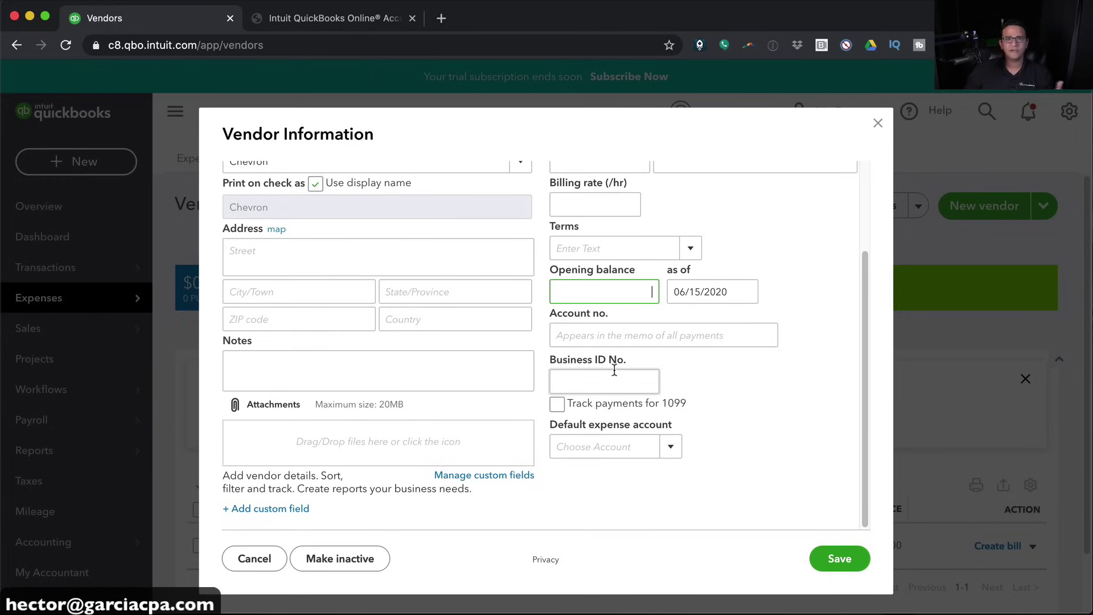
left_click(672, 448)
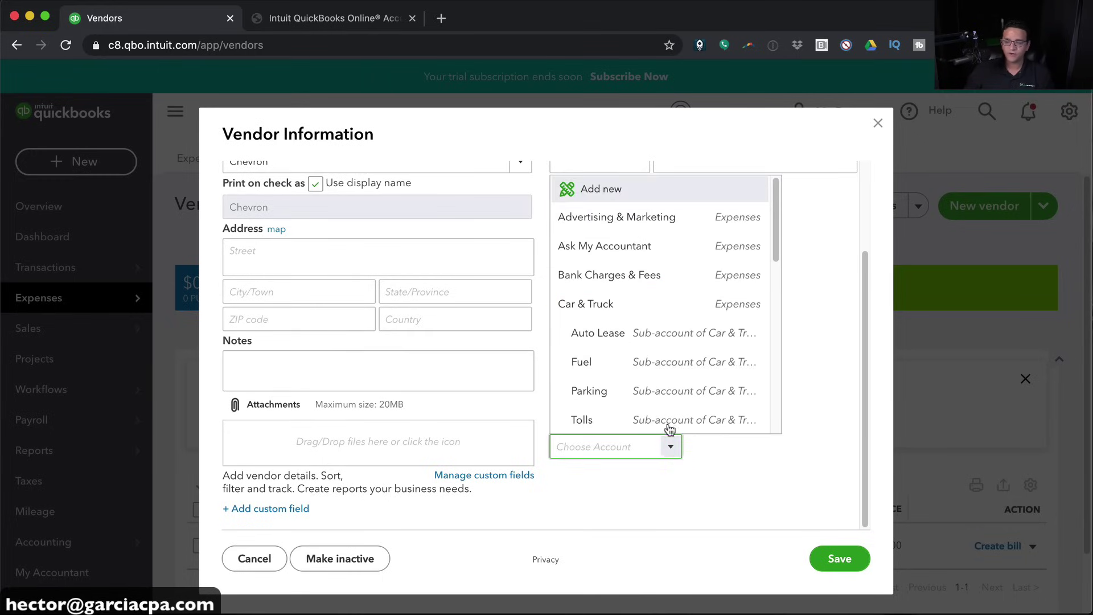
left_click(606, 361)
scroll(605, 514, "up", 1)
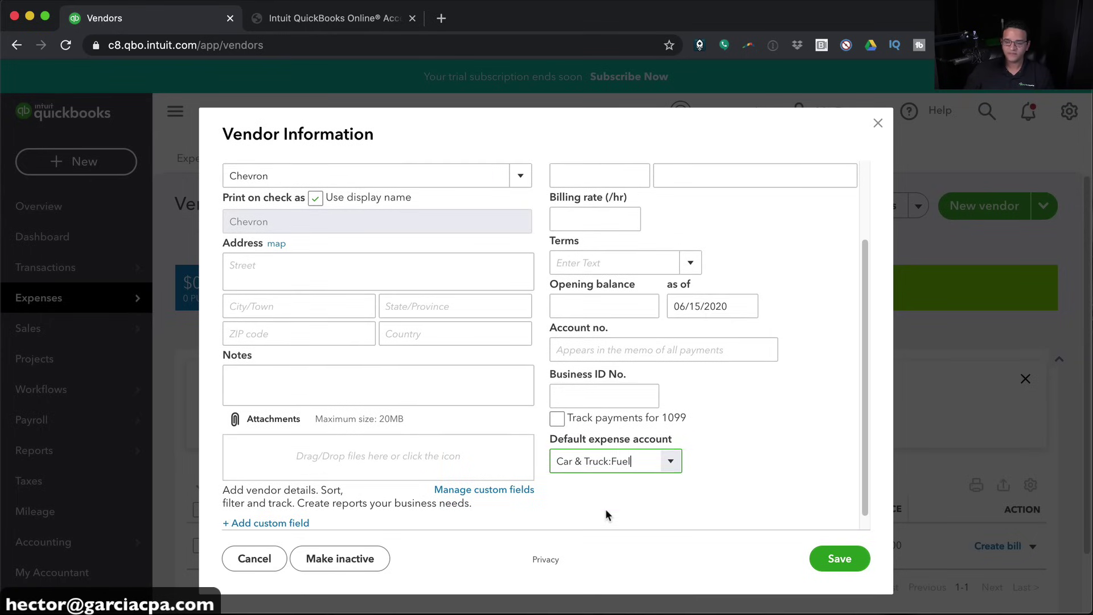
left_click(555, 396)
left_click(753, 405)
scroll(404, 391, "up", 1)
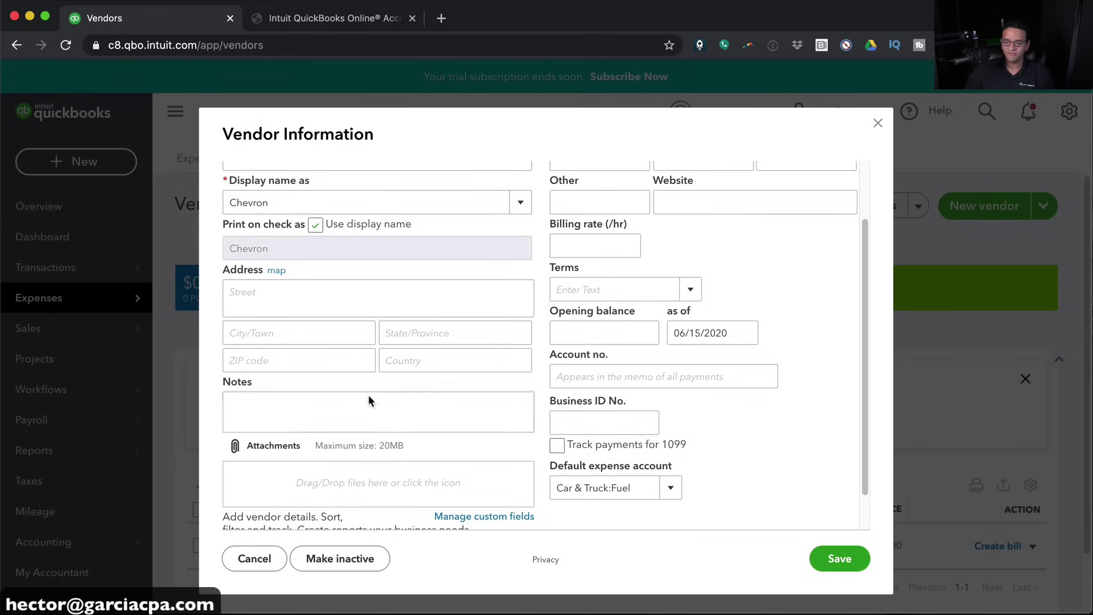
scroll(402, 390, "up", 3)
left_click(831, 564)
Open the + New create menu from the Vendors page
scroll(605, 370, "down", 3)
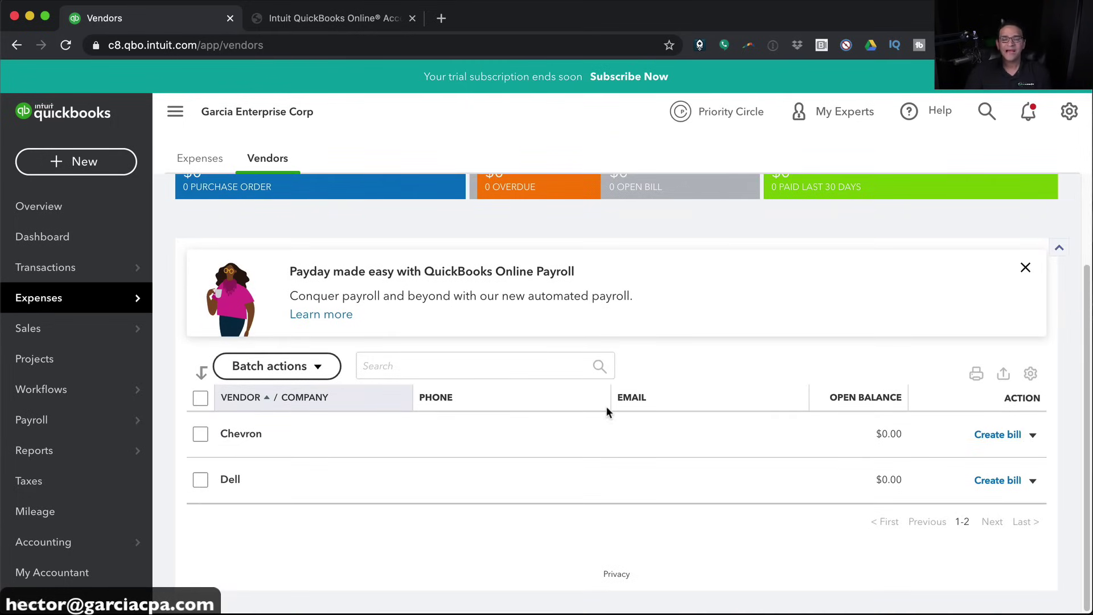
scroll(393, 463, "up", 1)
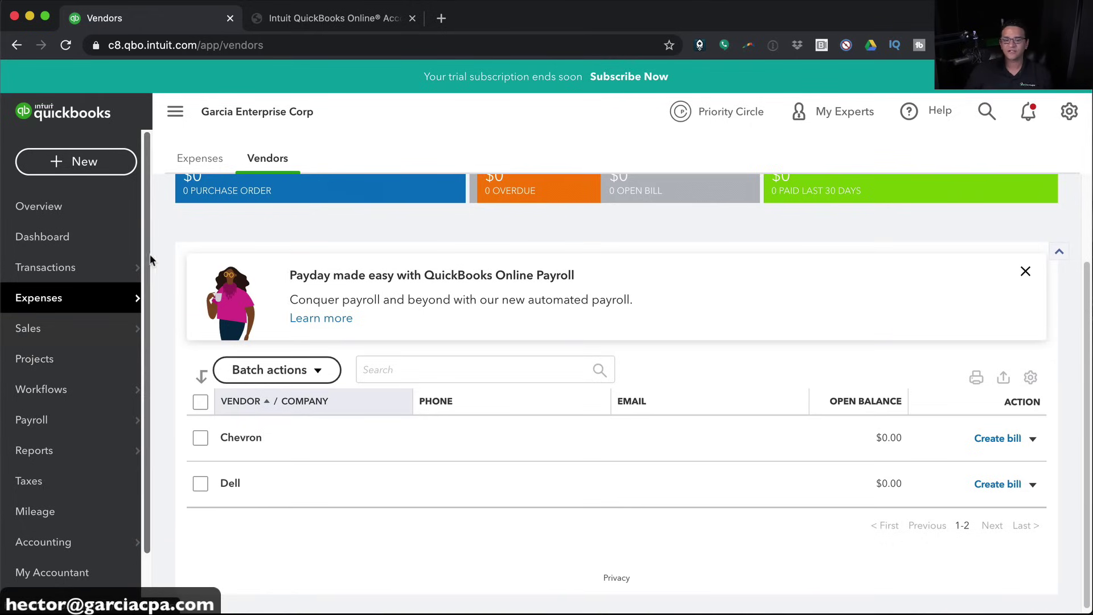
left_click(73, 163)
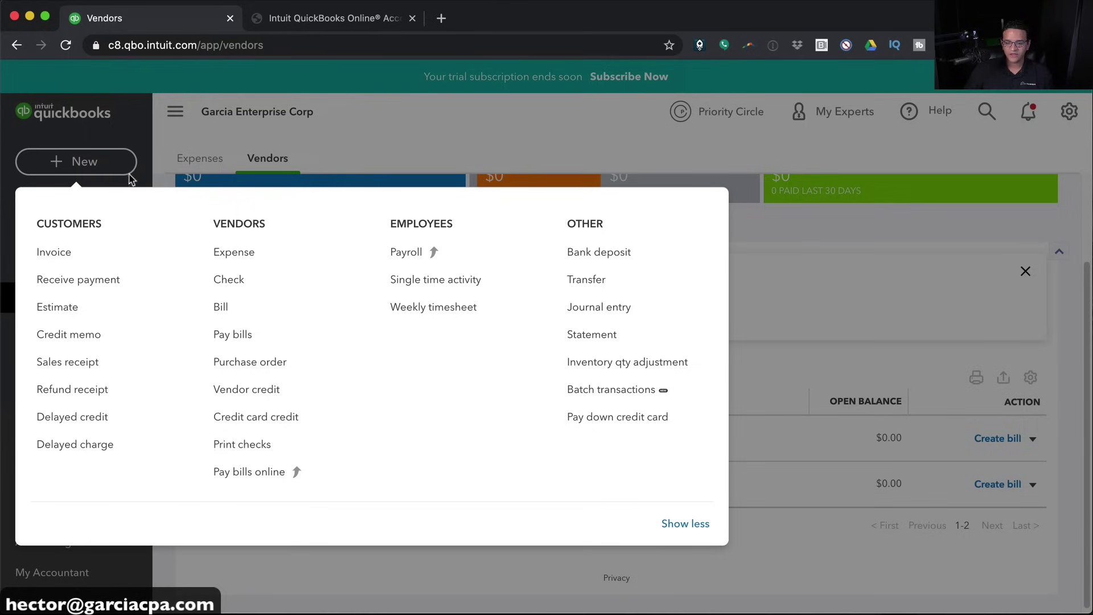
Create and save a Dell purchase order for 10 Laptops at 500 each, totalling $5,000
left_click(253, 362)
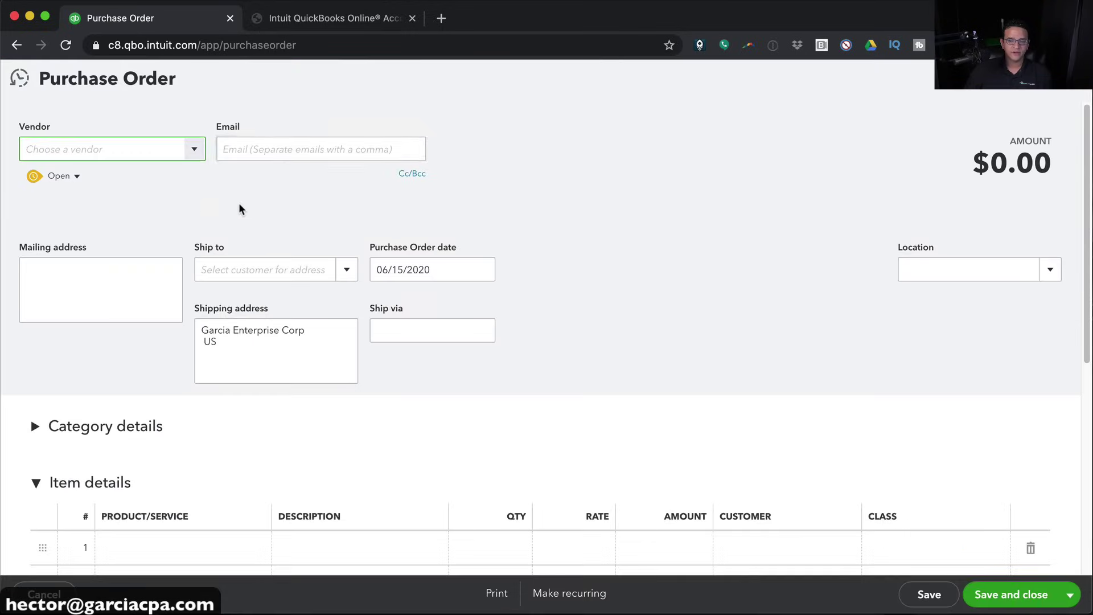
left_click(200, 150)
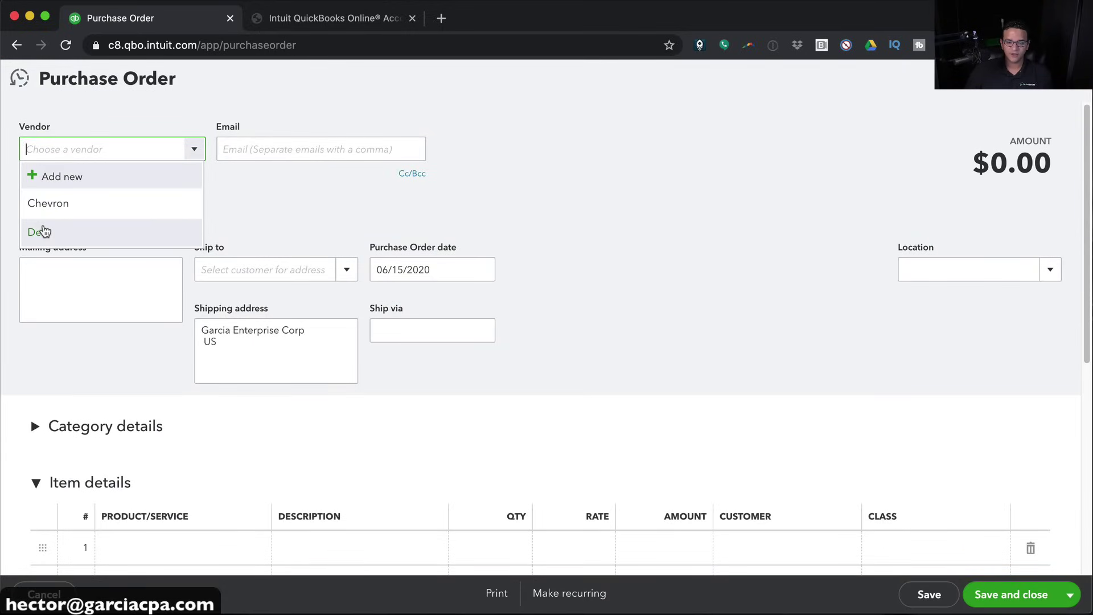
left_click(42, 231)
scroll(280, 488, "down", 2)
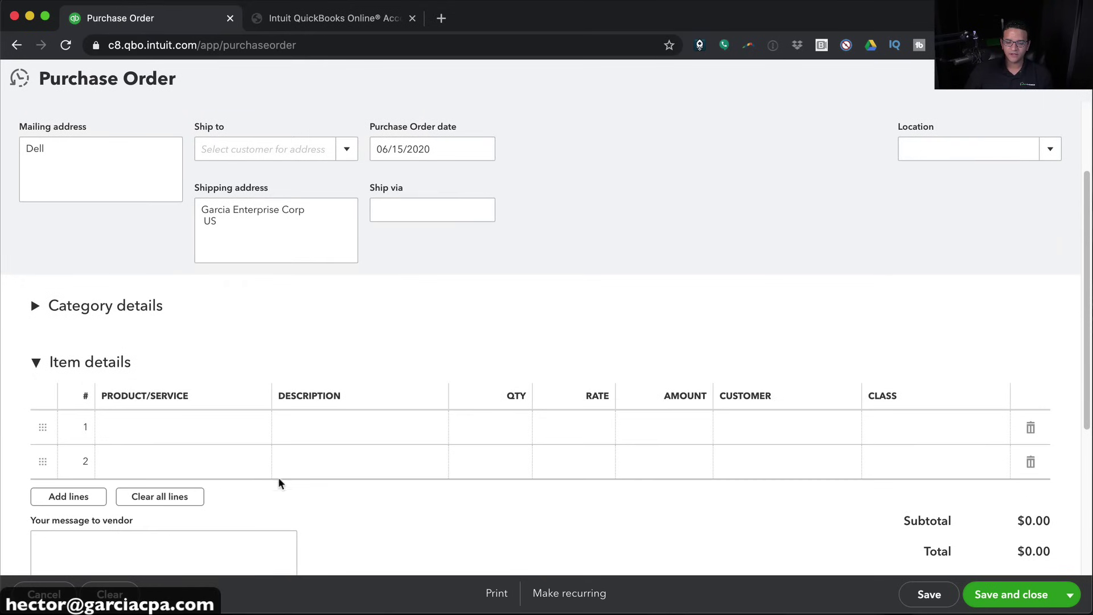
left_click(226, 434)
left_click(258, 432)
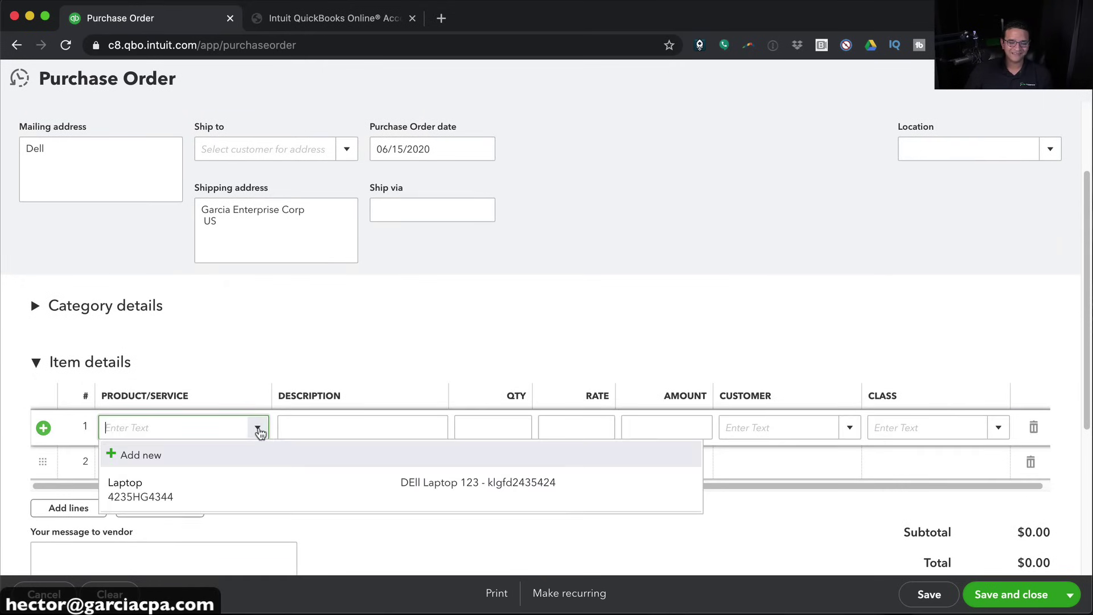
left_click(131, 498)
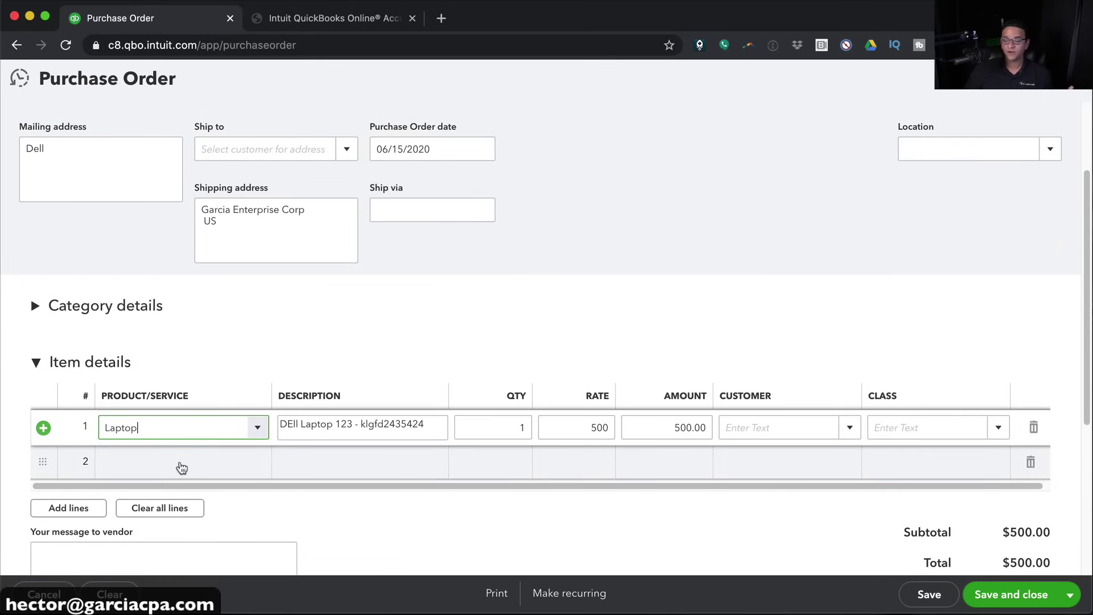
left_click(517, 427)
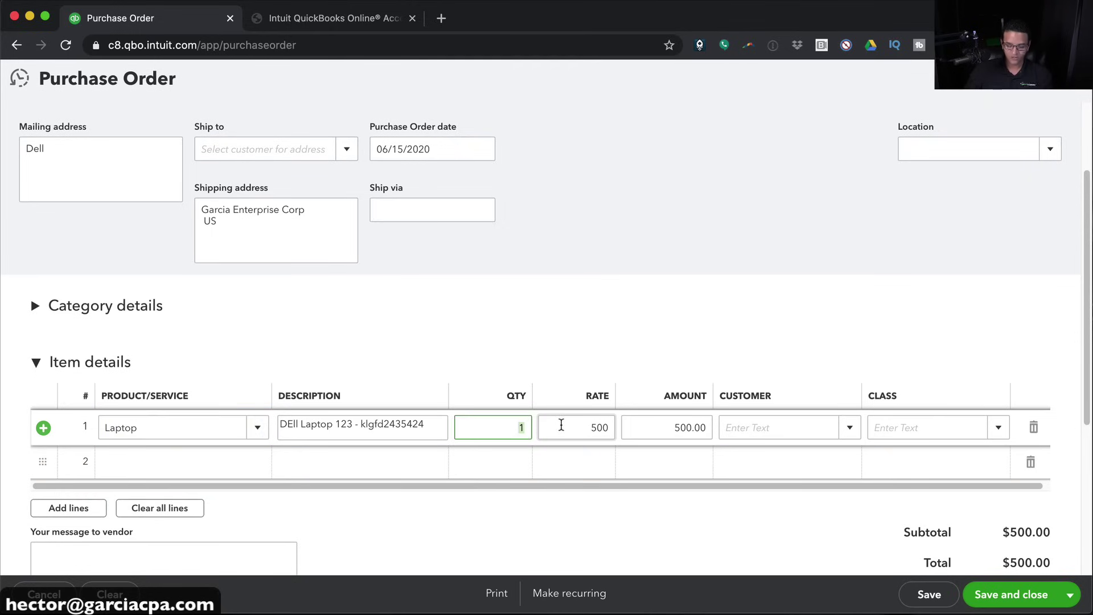
type("0")
key("Tab")
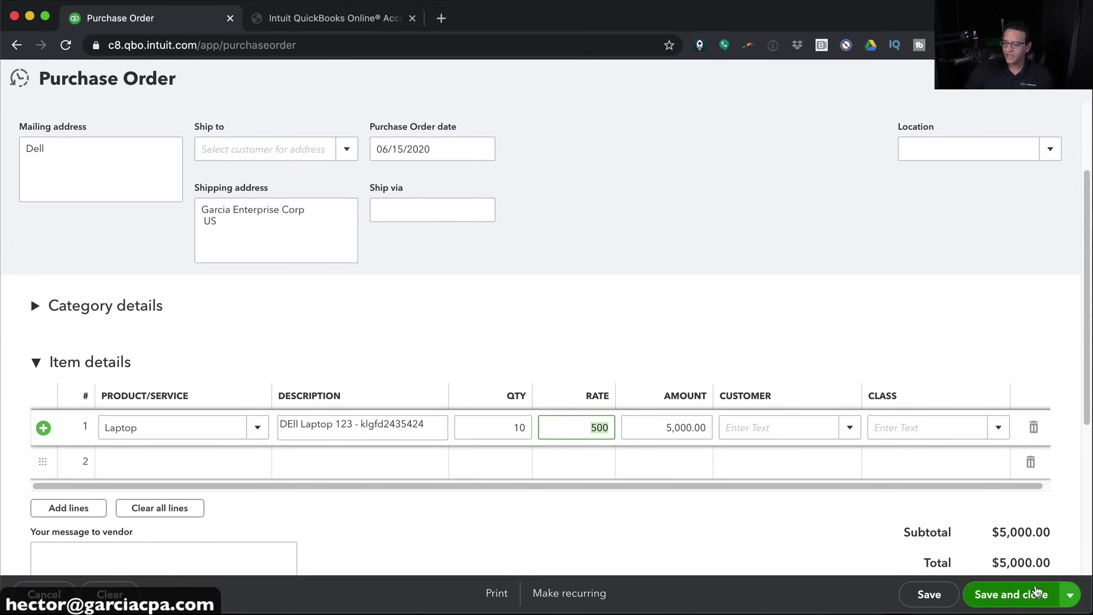
left_click(1018, 595)
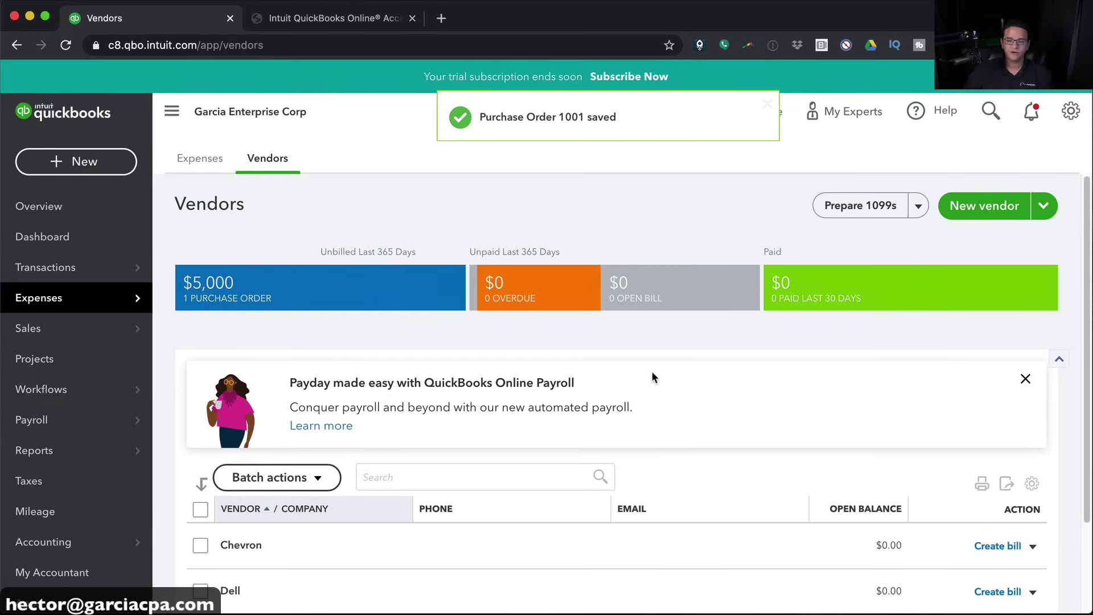
Create a Dell bill from Purchase Order 1001, raising the laptop rate to 510 for $5,100
left_click(78, 160)
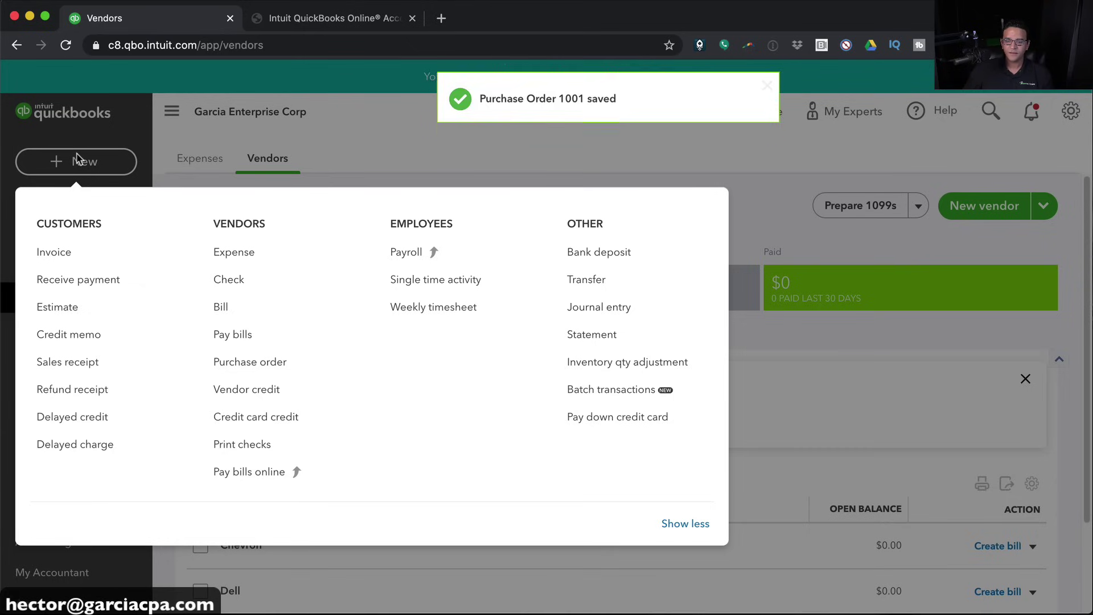
left_click(213, 309)
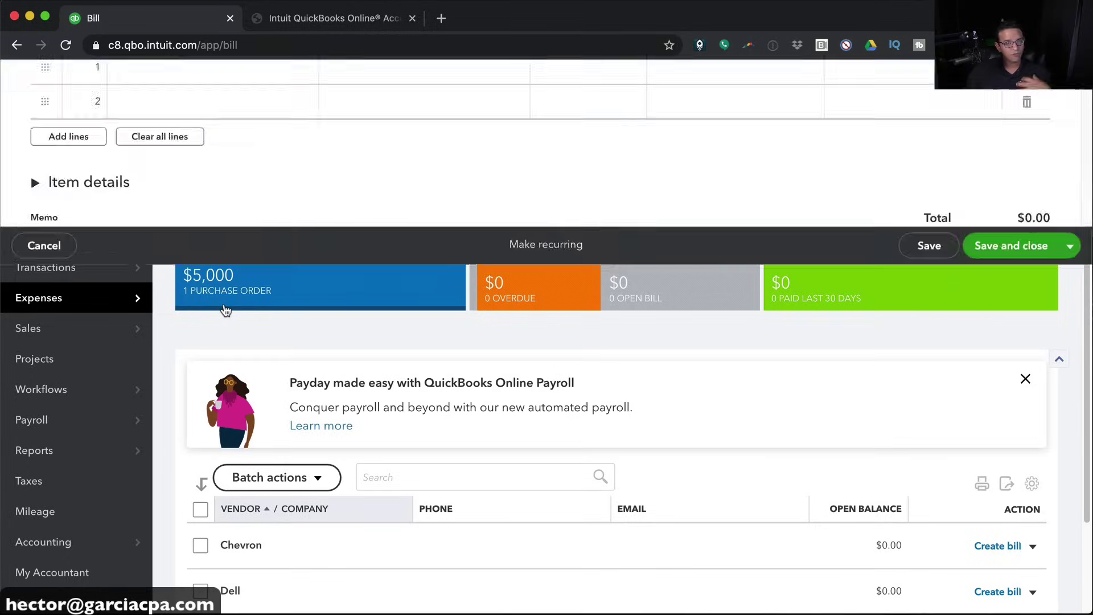
type("d")
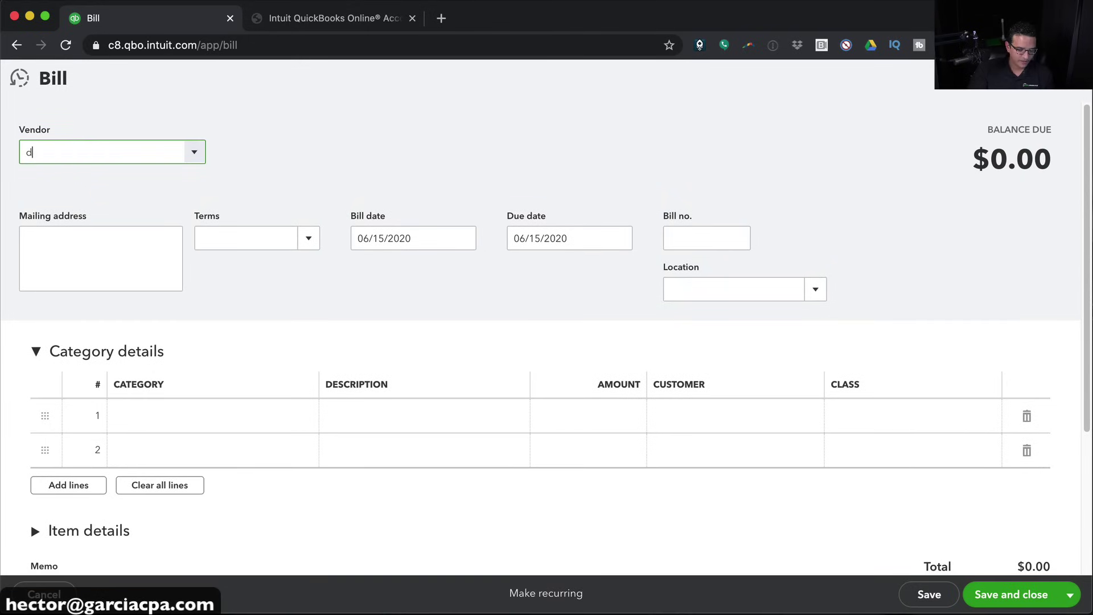
type("ell")
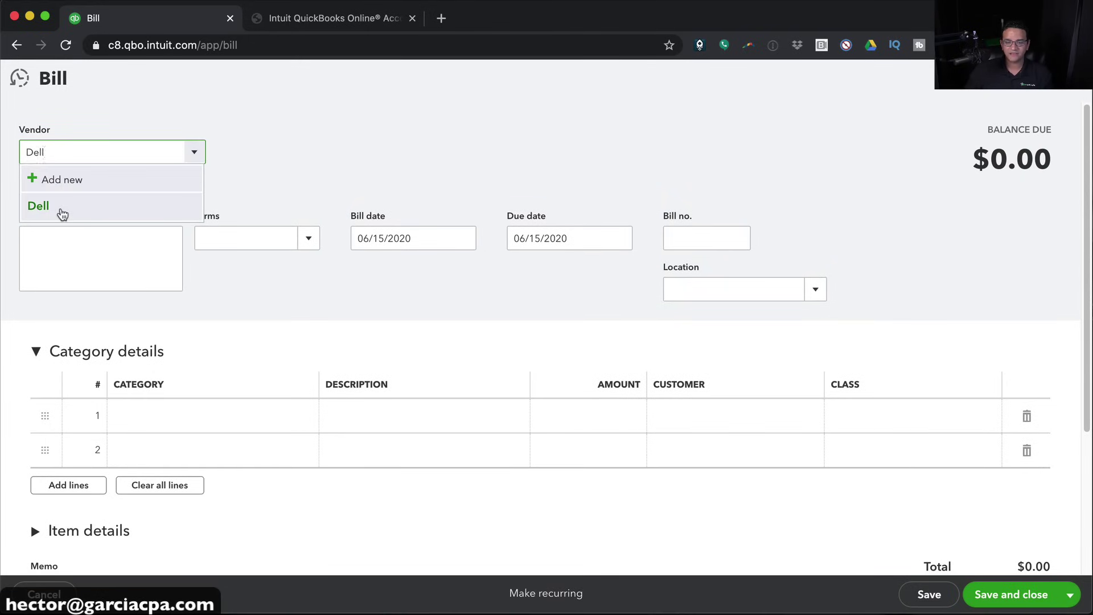
left_click(60, 210)
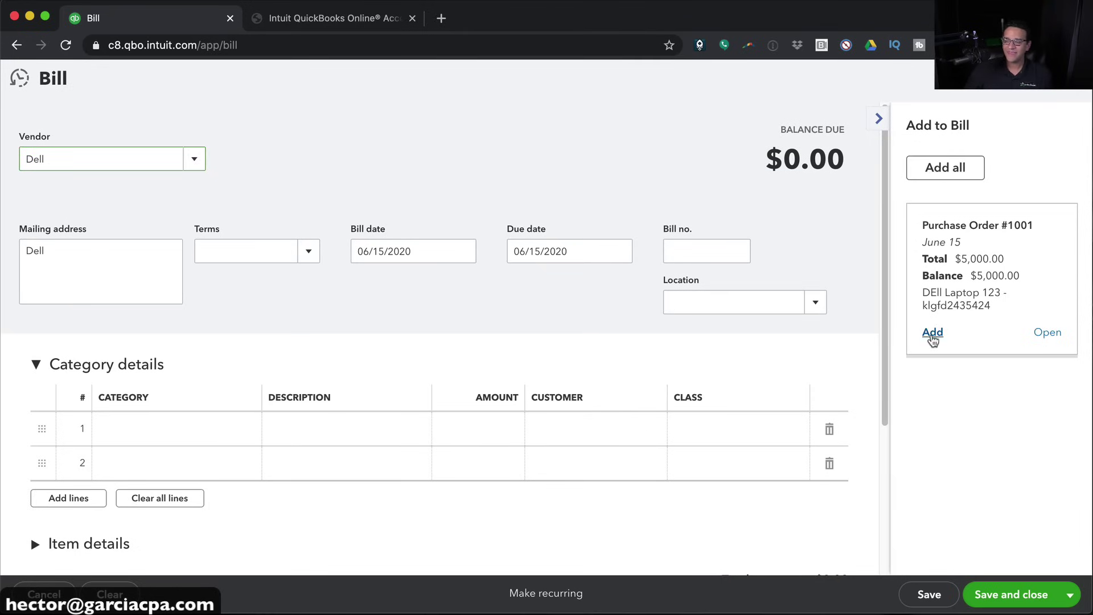
left_click(932, 335)
scroll(654, 341, "down", 3)
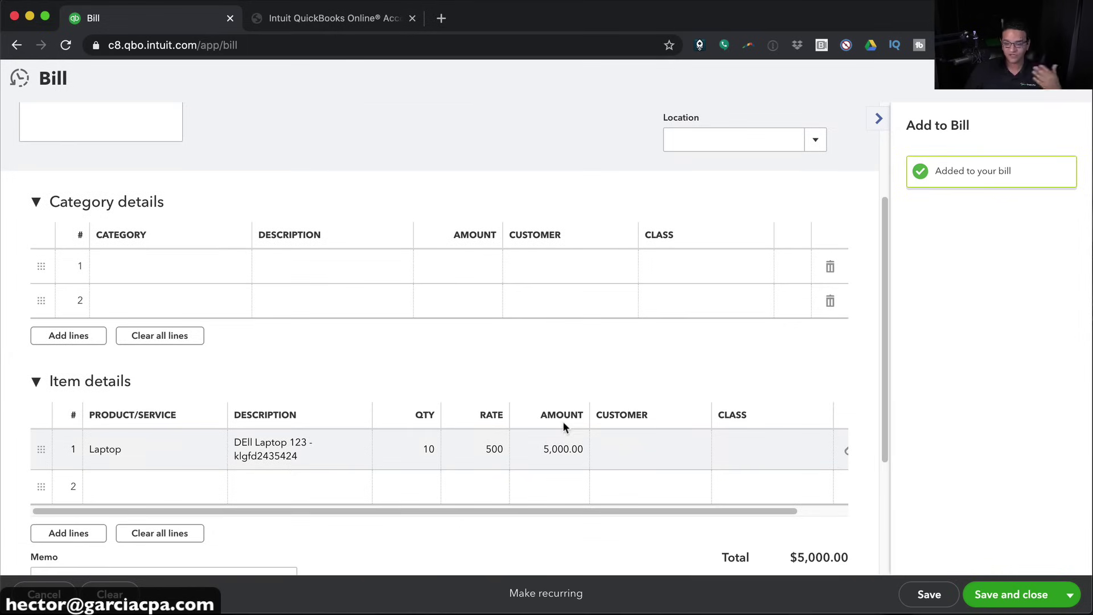
left_click(490, 450)
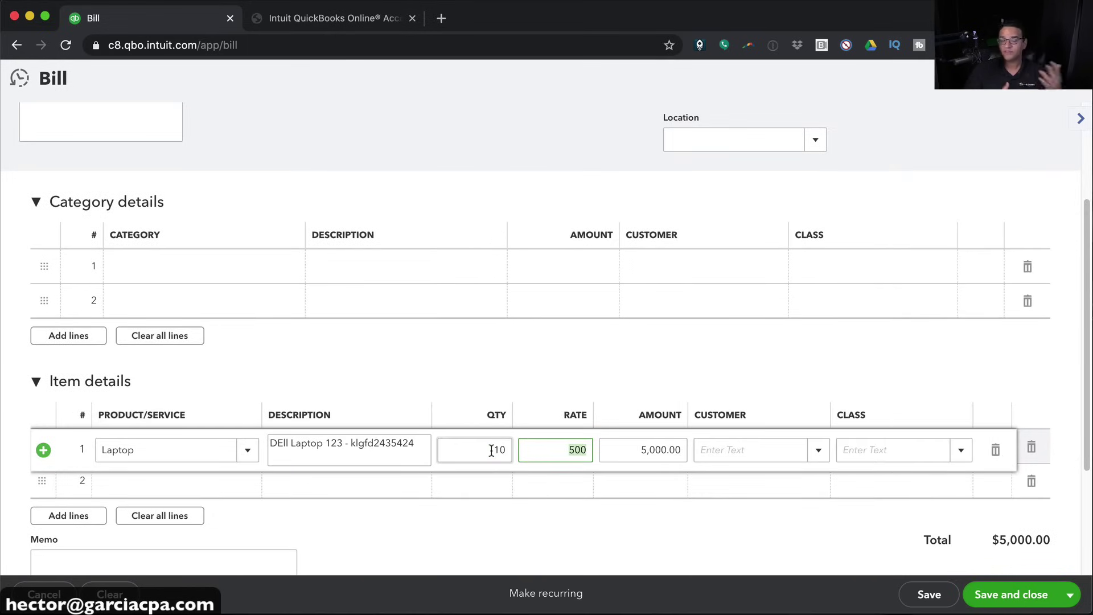
type("51")
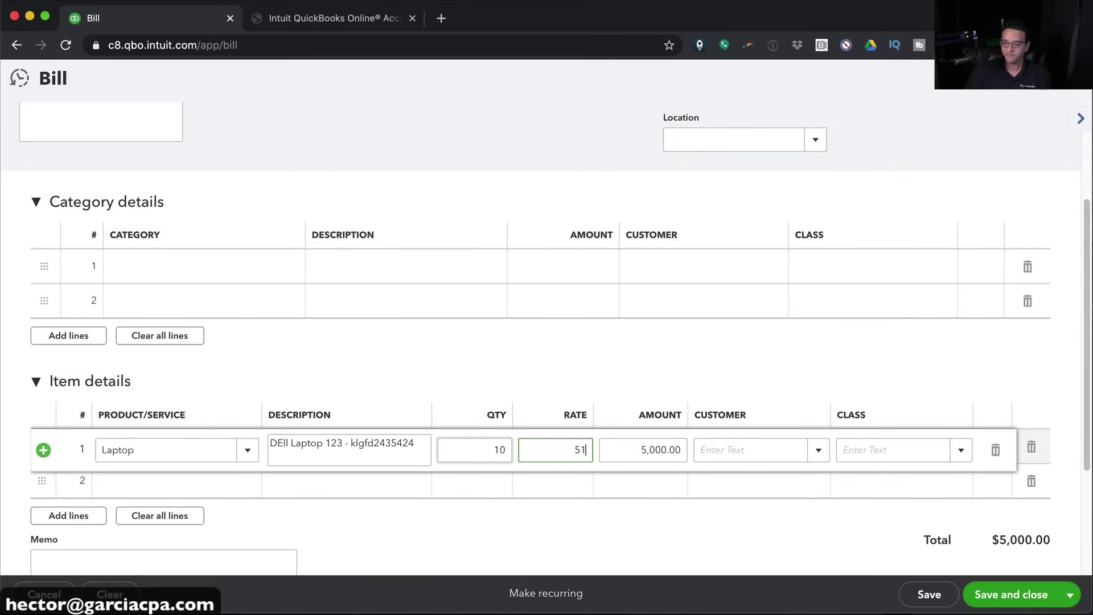
type("0")
key("Tab")
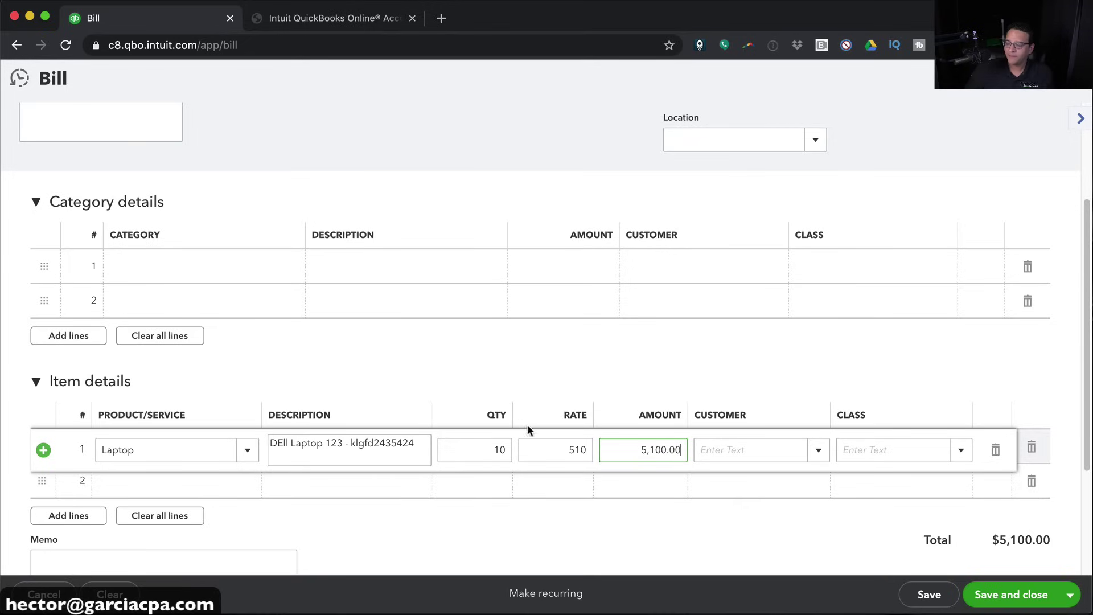
left_click(1016, 603)
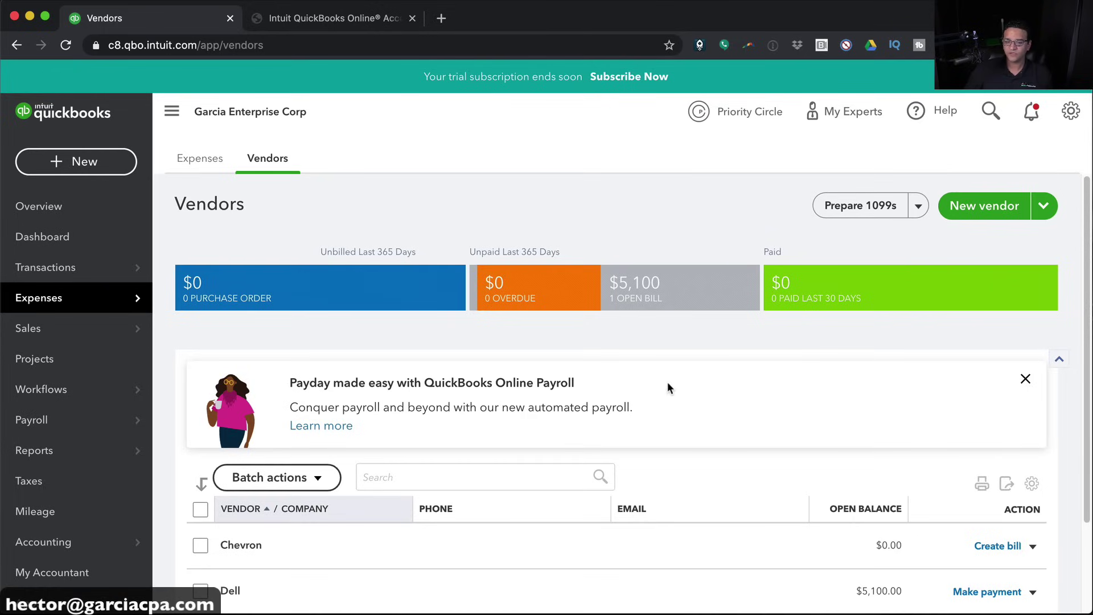
Start a bill for new vendor XFINITY dated June 1, 2020 with Net 15 terms
left_click(87, 162)
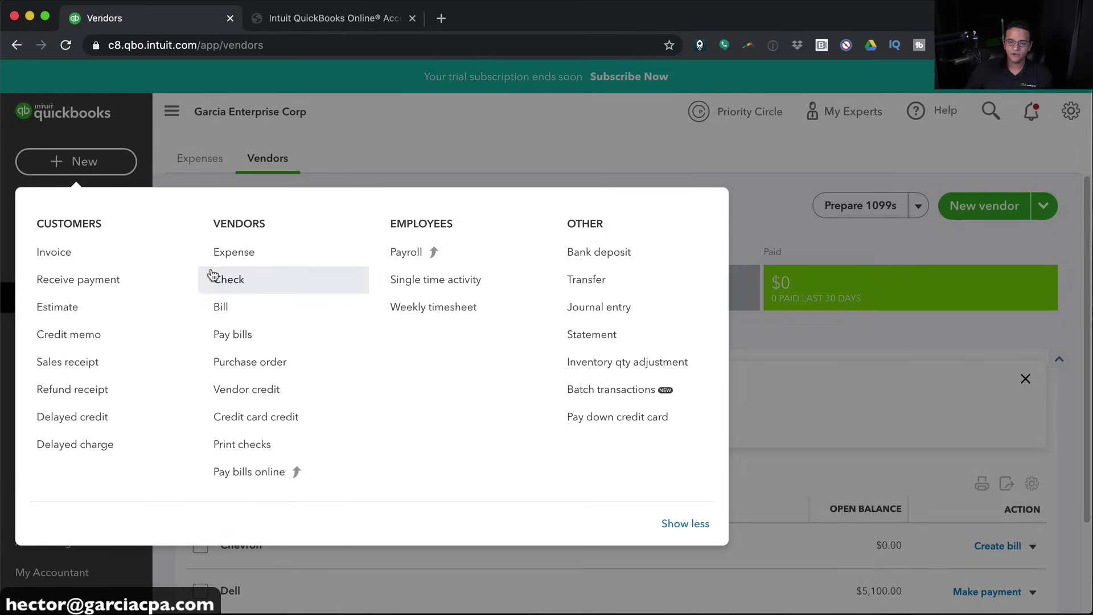
left_click(233, 308)
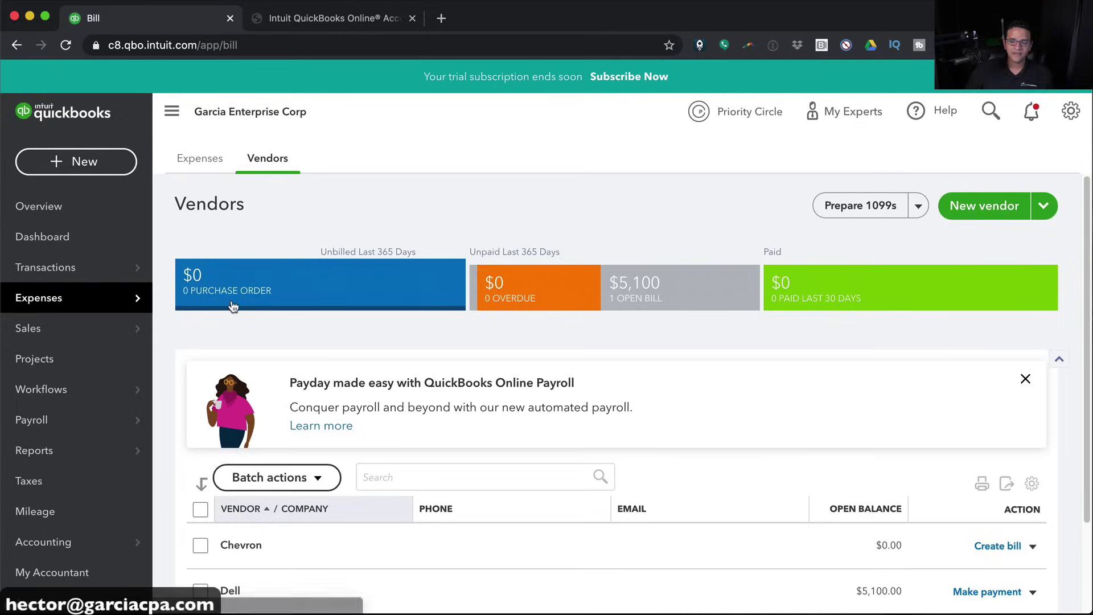
type("XFINITY")
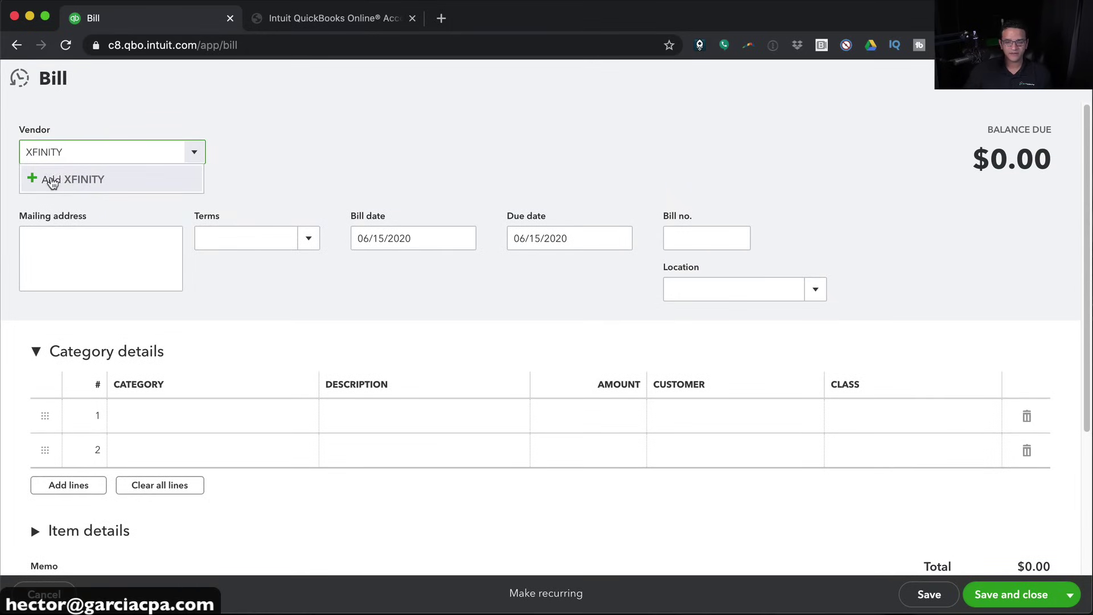
left_click(54, 183)
left_click(242, 292)
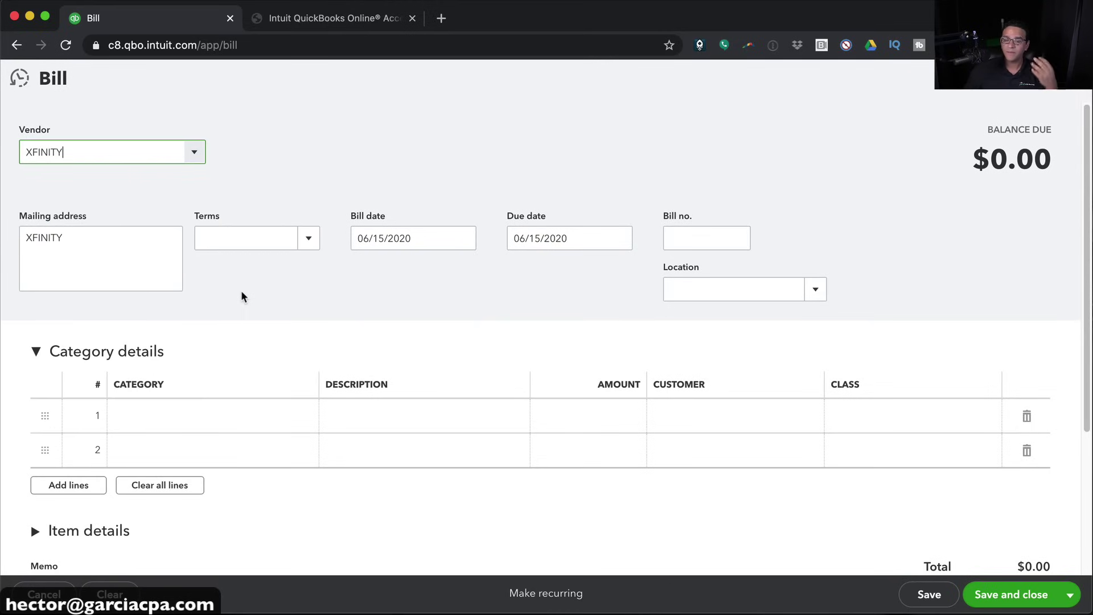
left_click(464, 241)
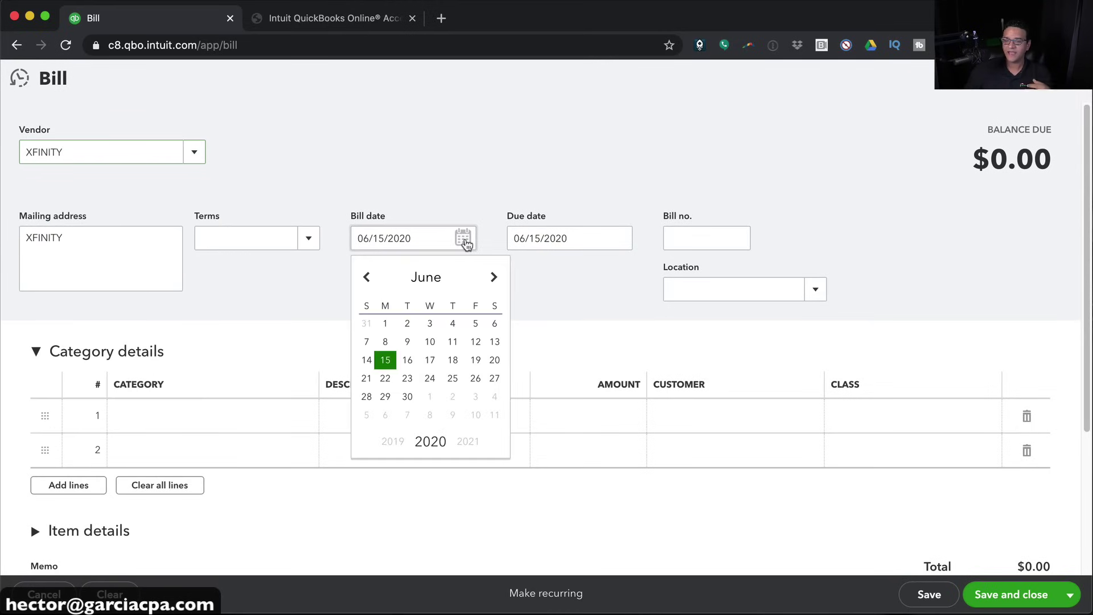
left_click(385, 325)
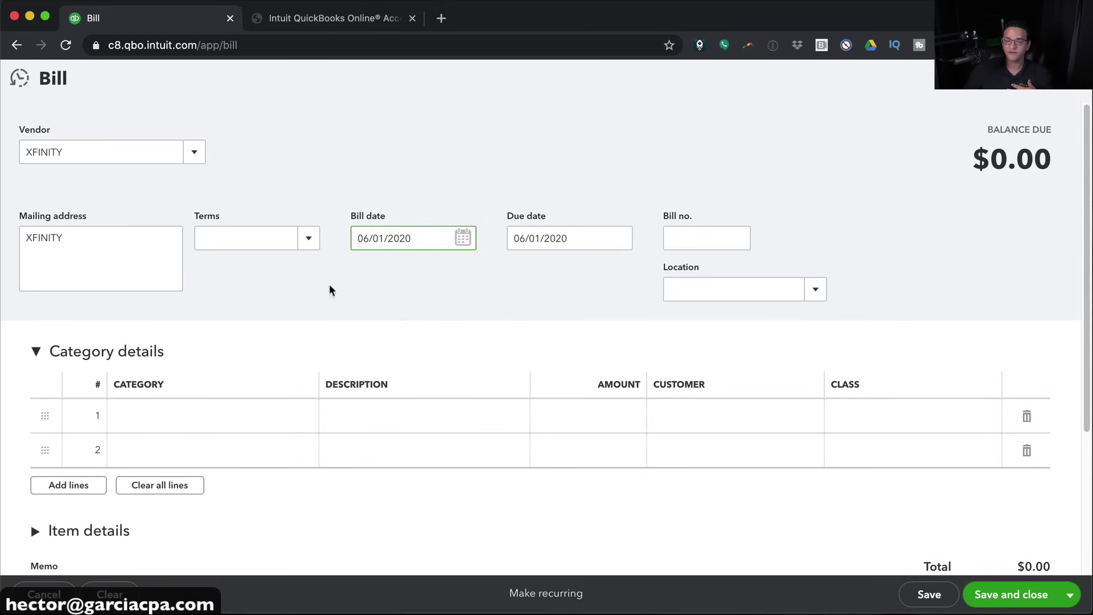
left_click(308, 238)
left_click(235, 316)
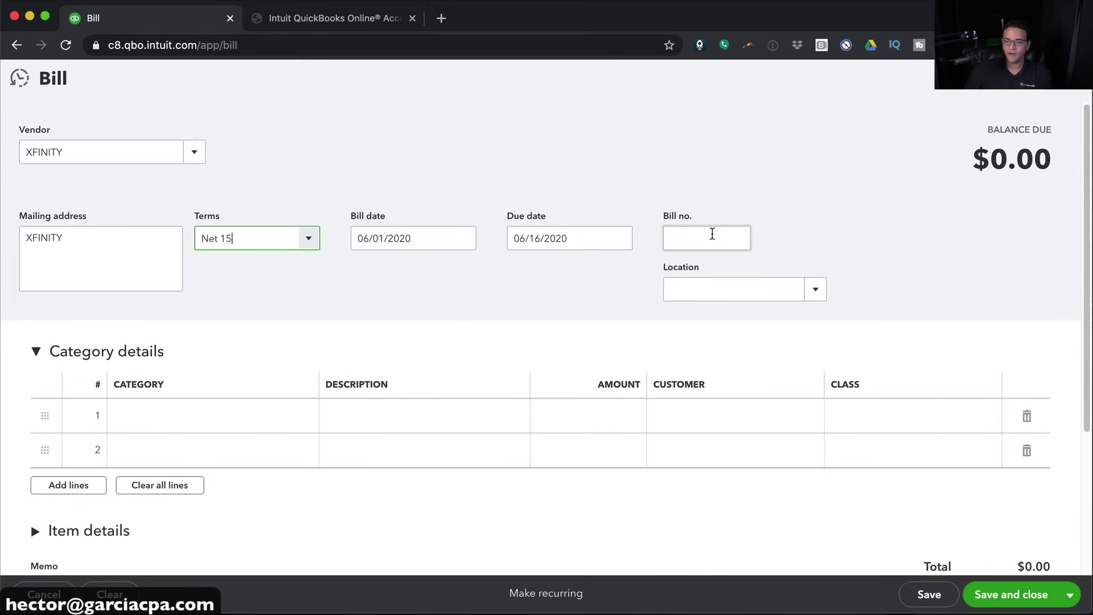
Enter bill number 654564 and a $189.50 Utilities line 'June Internet and Phone', then save
left_click(712, 234)
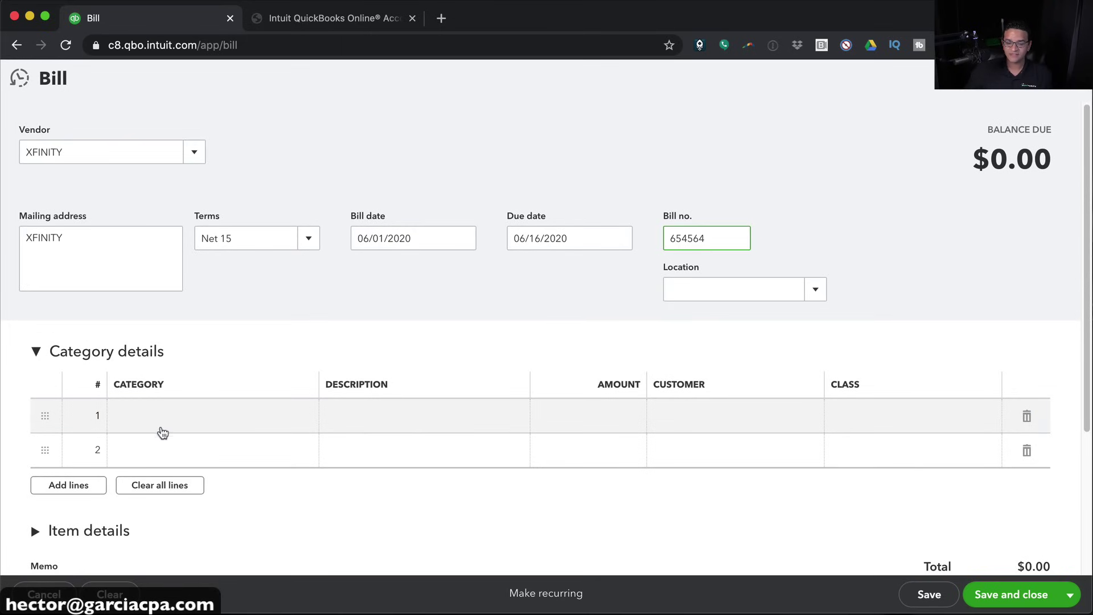
left_click(161, 421)
type("uti")
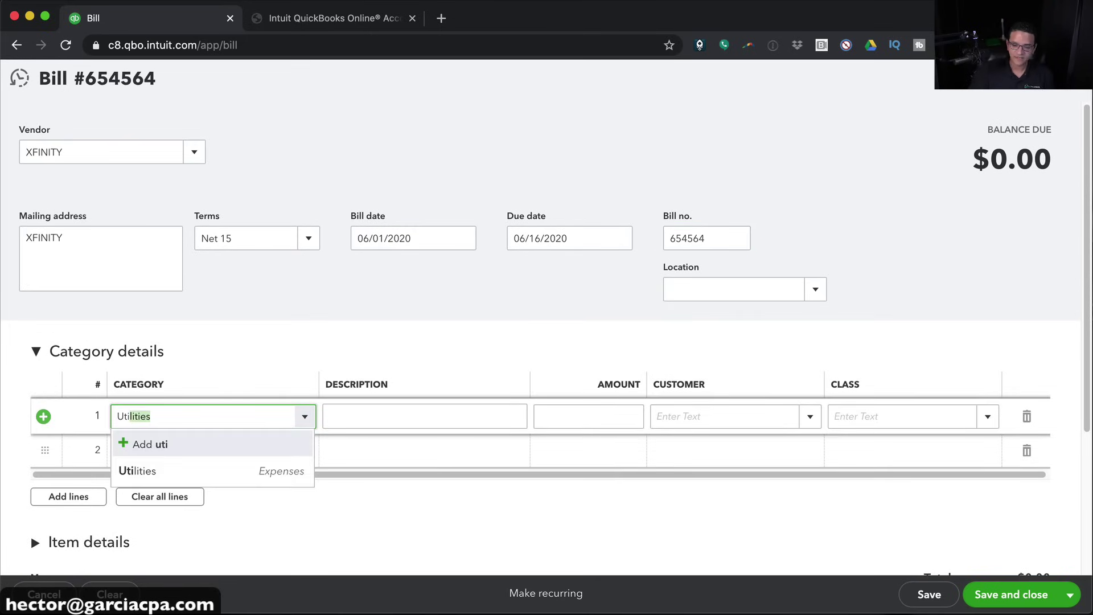
left_click(163, 468)
left_click(408, 419)
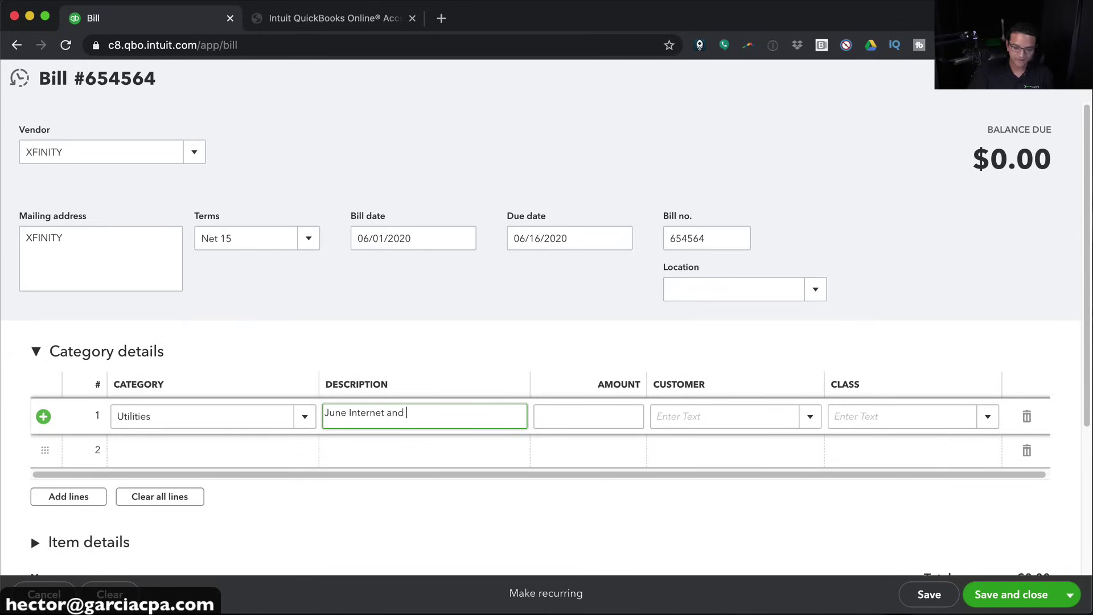
type("June Internet and Phone")
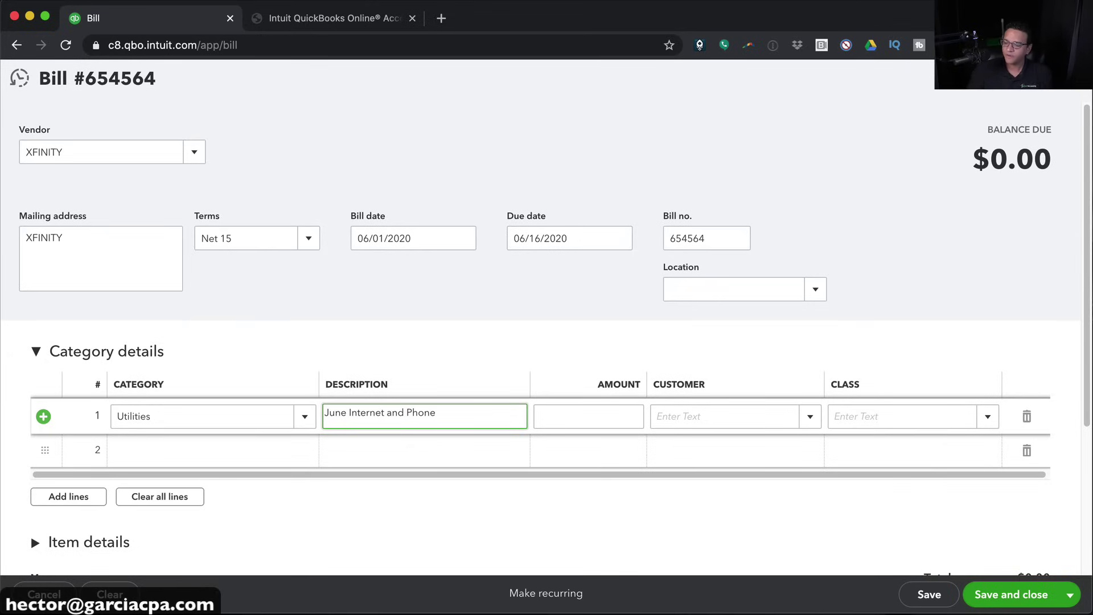
key("Tab")
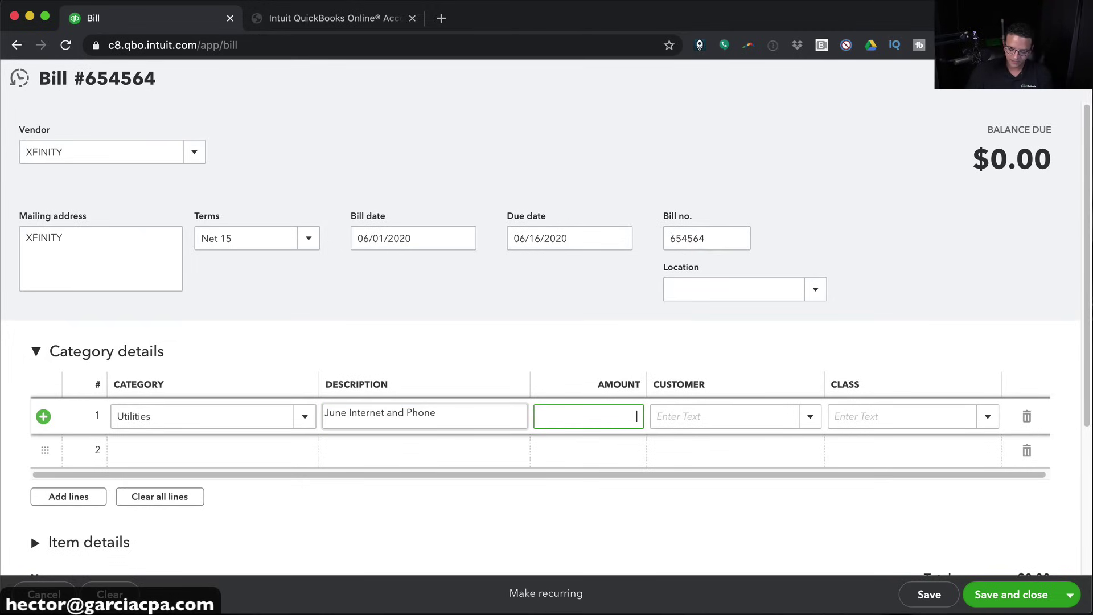
type("189.50")
key("Tab")
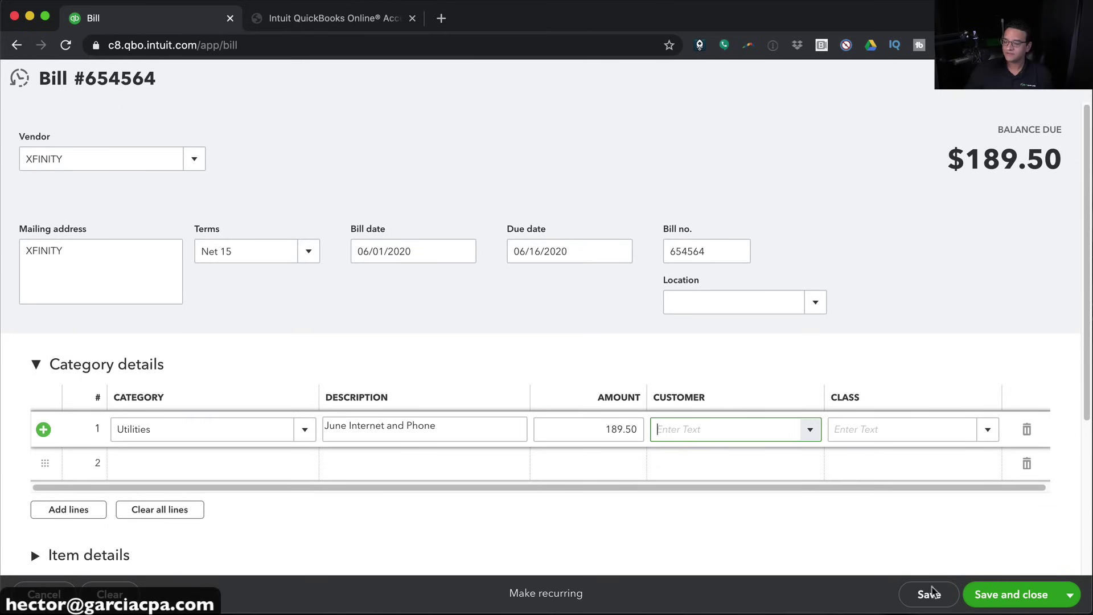
left_click(997, 595)
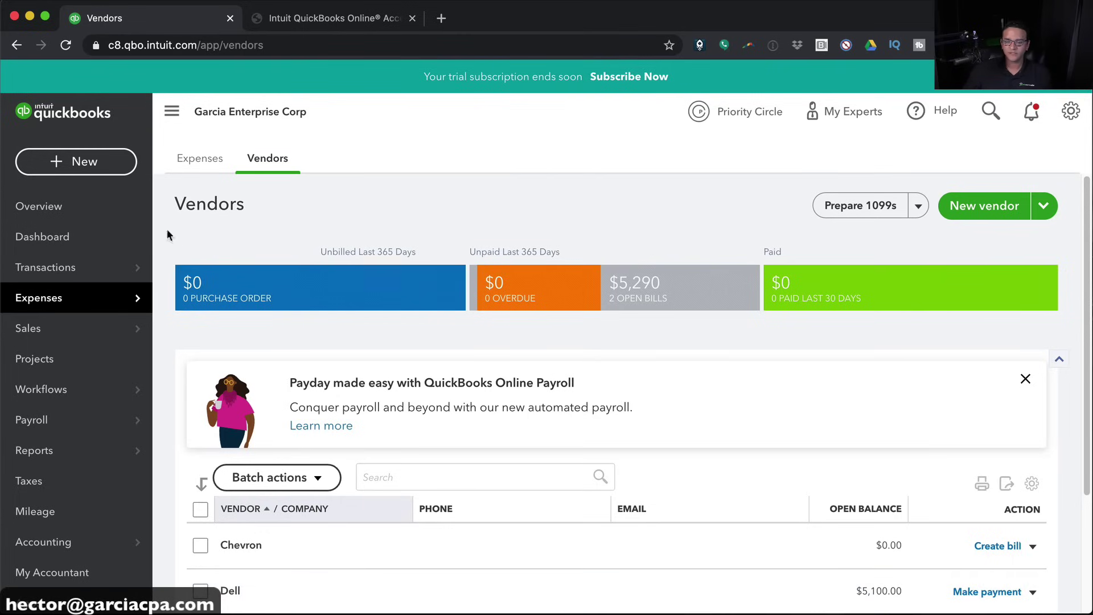
Start a new estimate for ABC CORPORATION with a Laptop on line 1
left_click(75, 160)
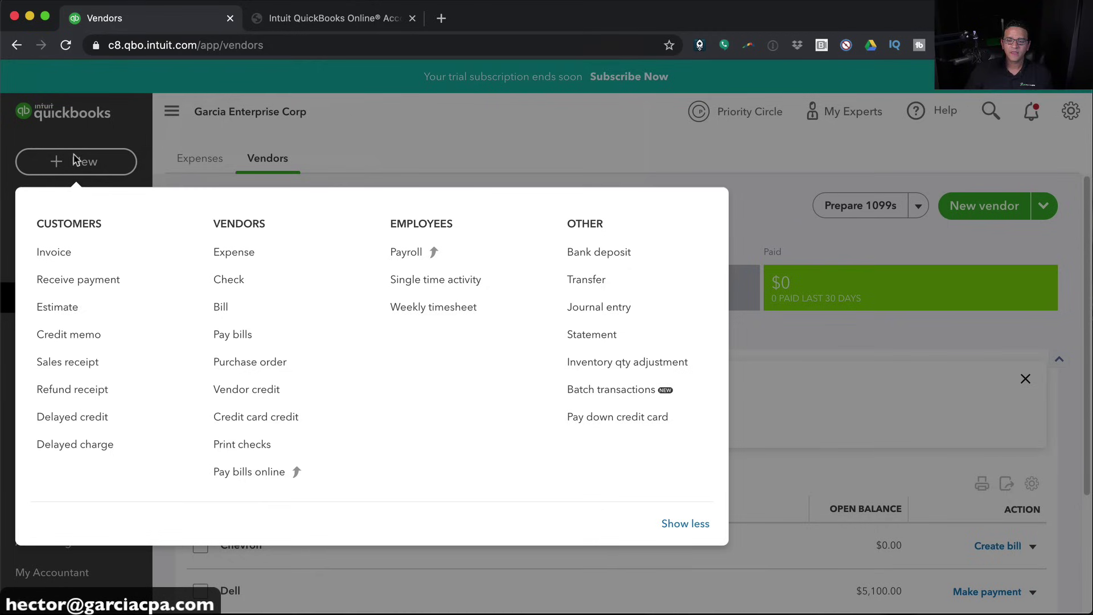
left_click(50, 312)
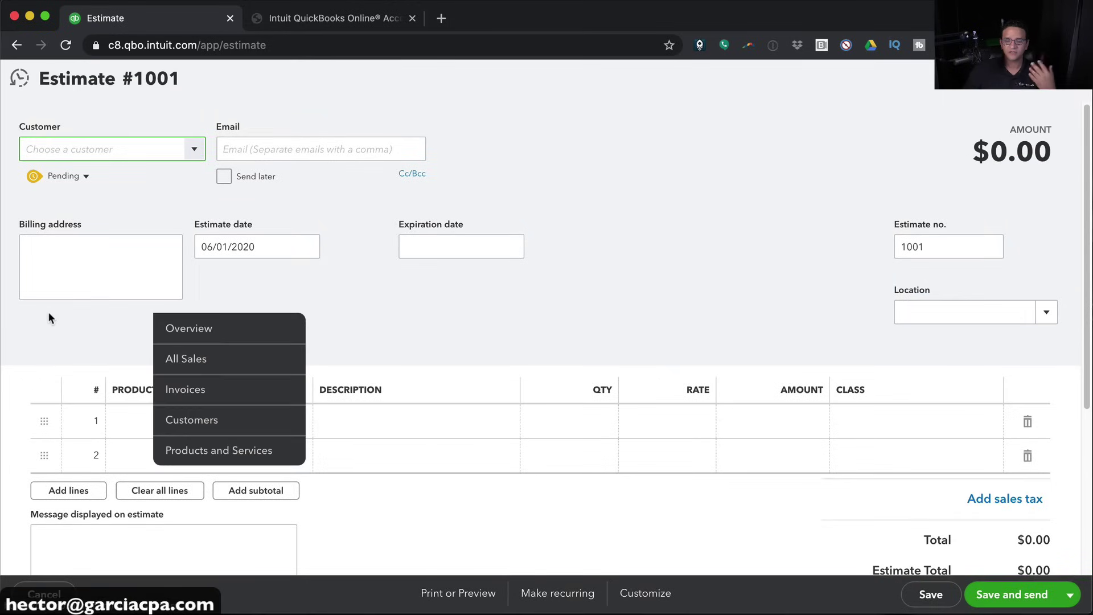
left_click(196, 150)
left_click(78, 208)
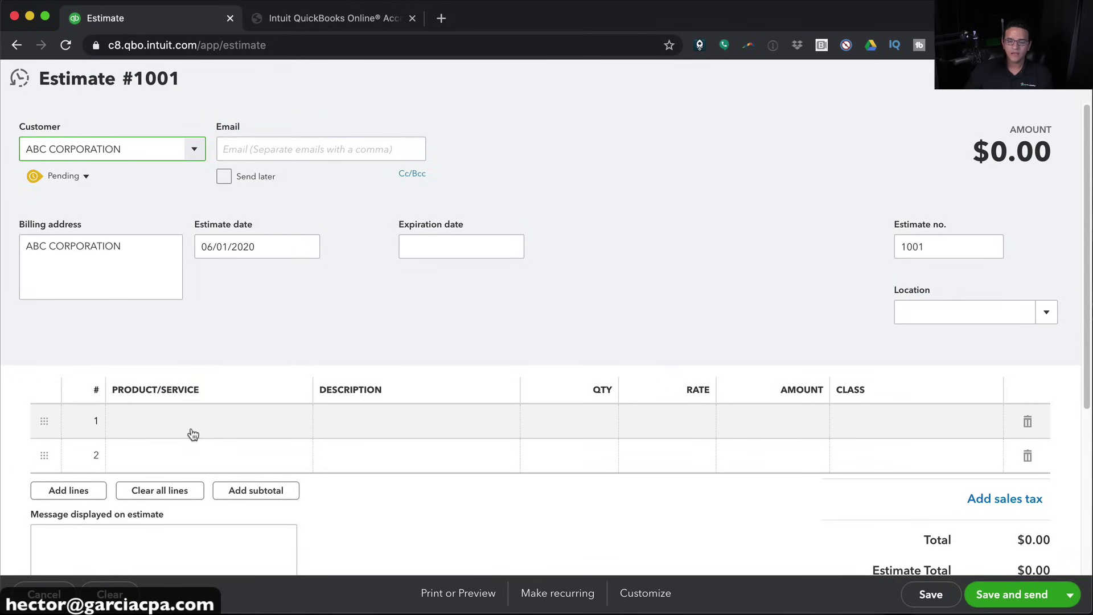
left_click(193, 424)
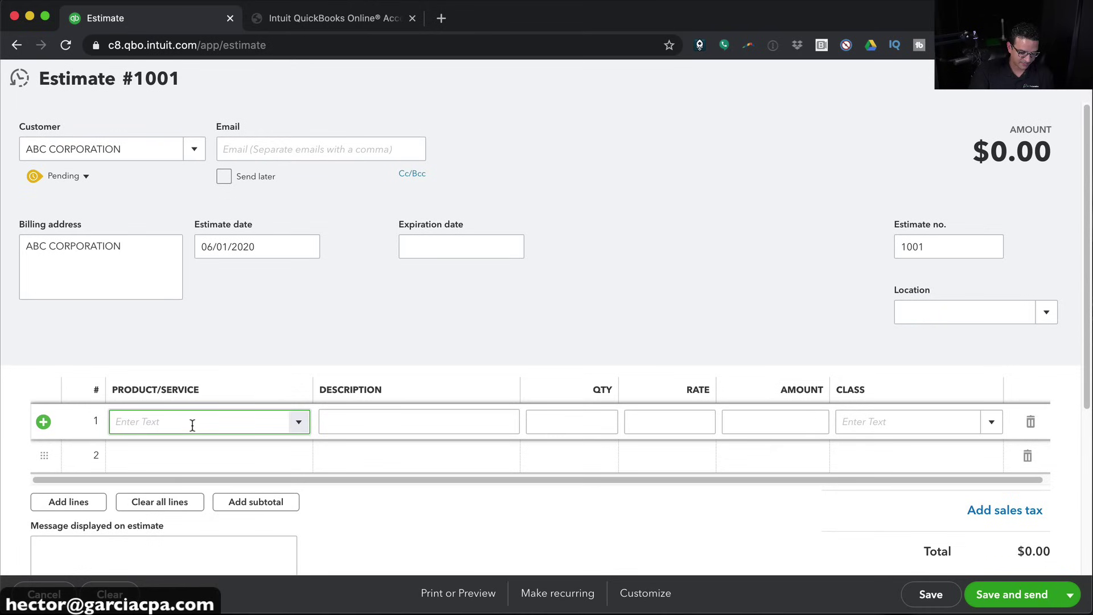
type("lap")
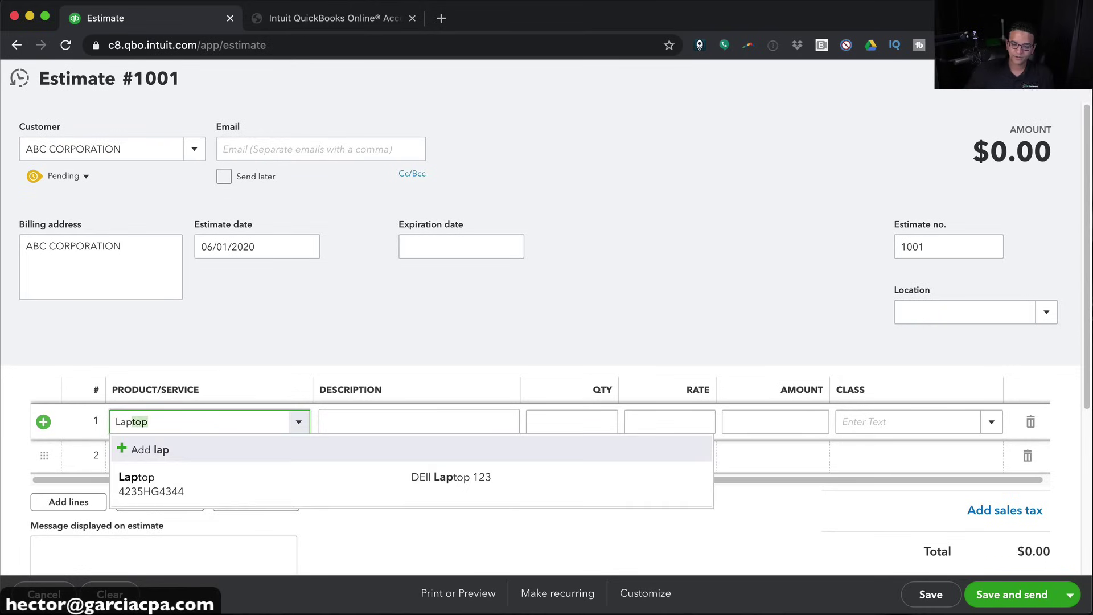
left_click(217, 496)
Add 3 hours of Consulting Hourly described as 'Installation and Setup', then save and send
left_click(142, 461)
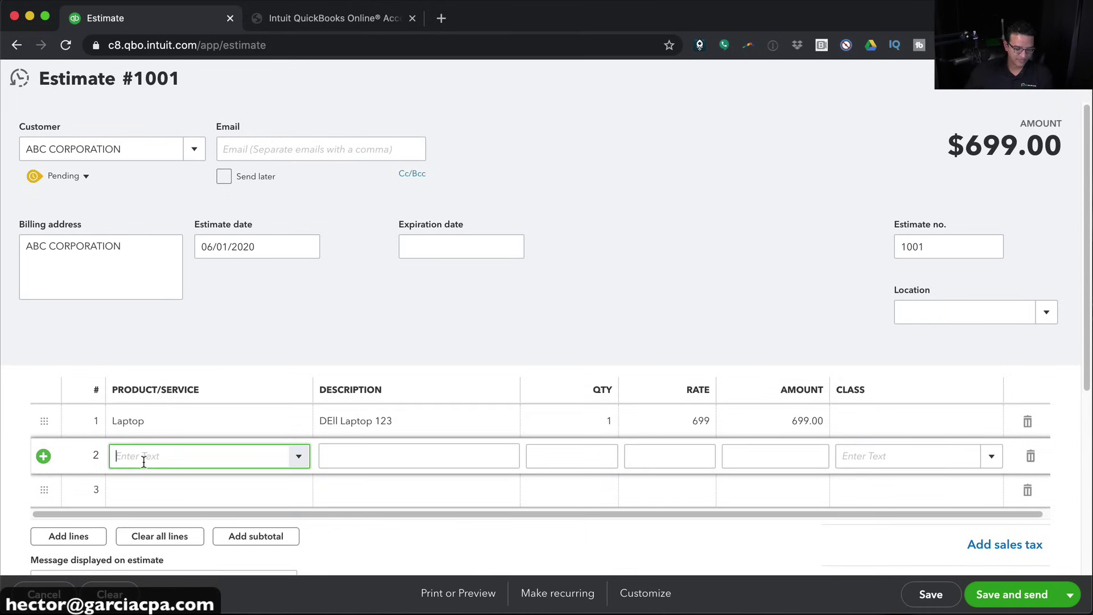
type("Consulting Hourly")
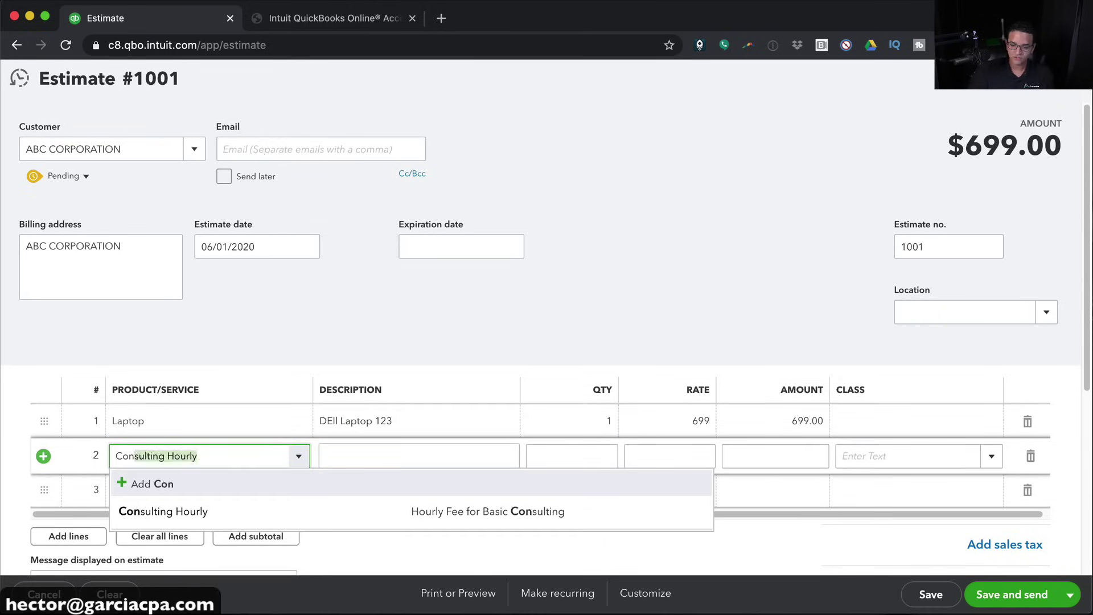
left_click(177, 511)
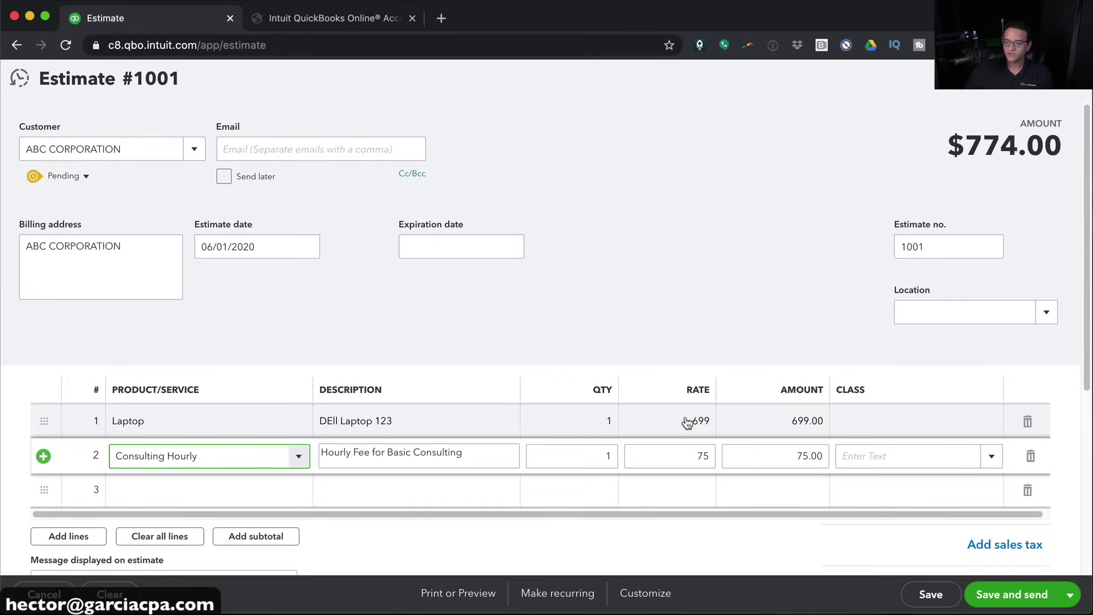
left_click(610, 454)
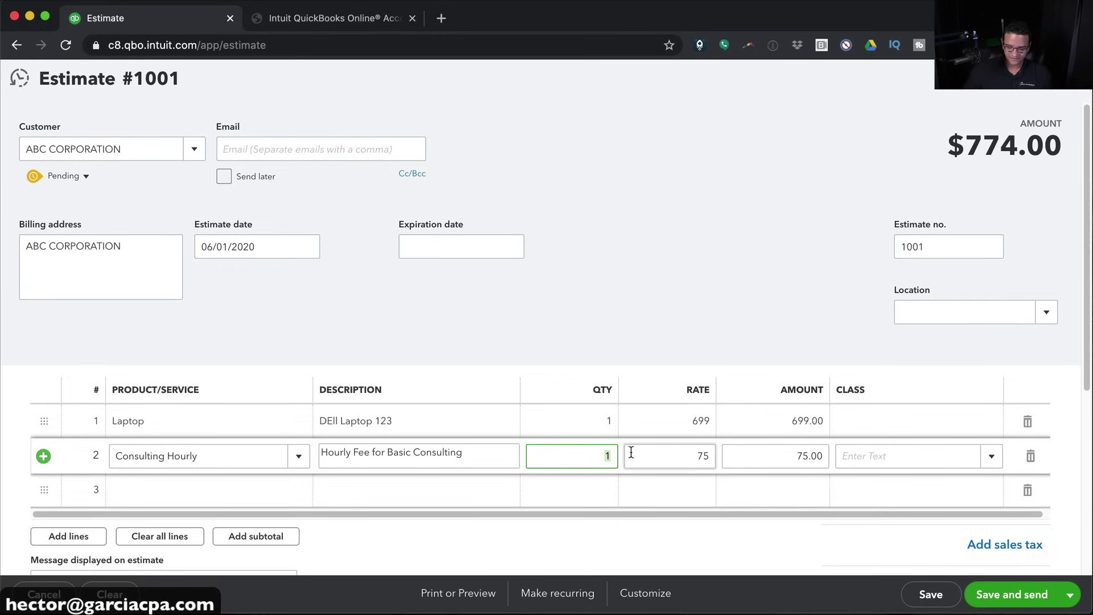
key("Tab")
left_click(457, 454)
left_click_drag(457, 454, 271, 456)
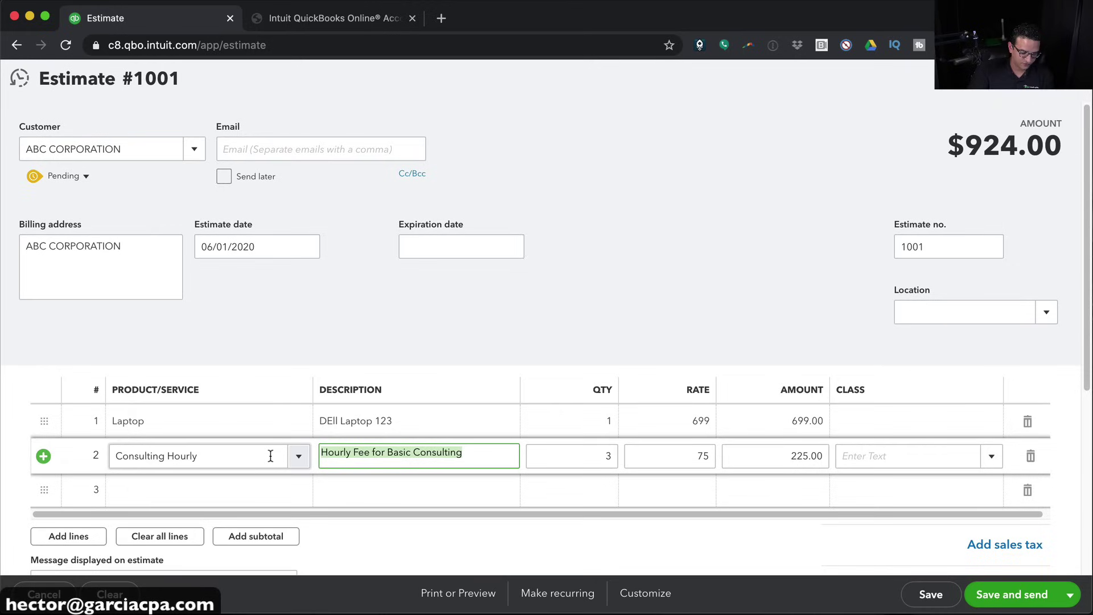
type("Installation and Setup")
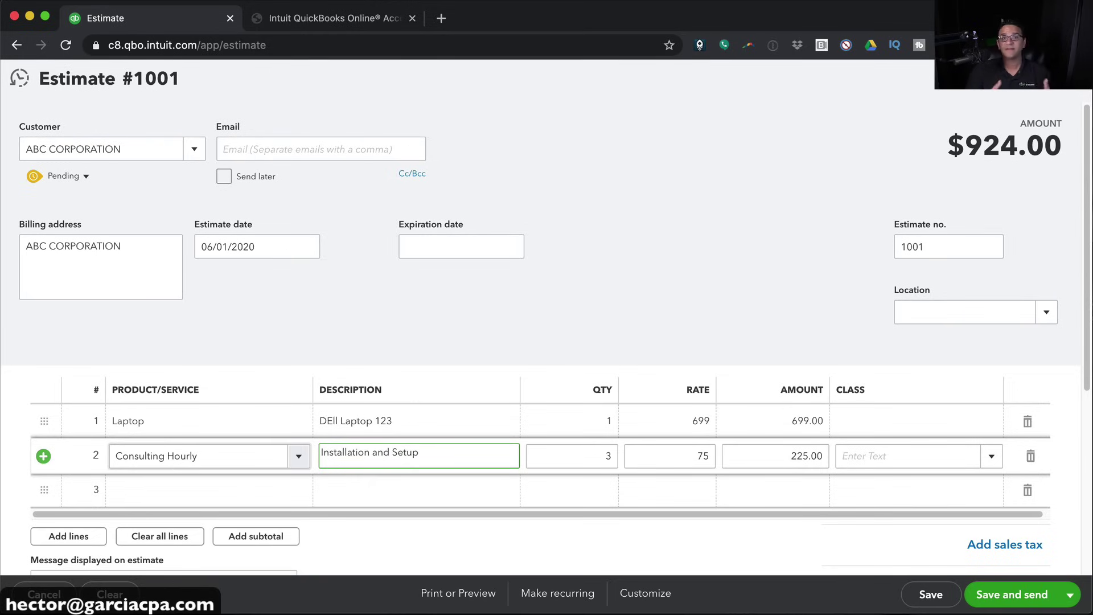
left_click(251, 243)
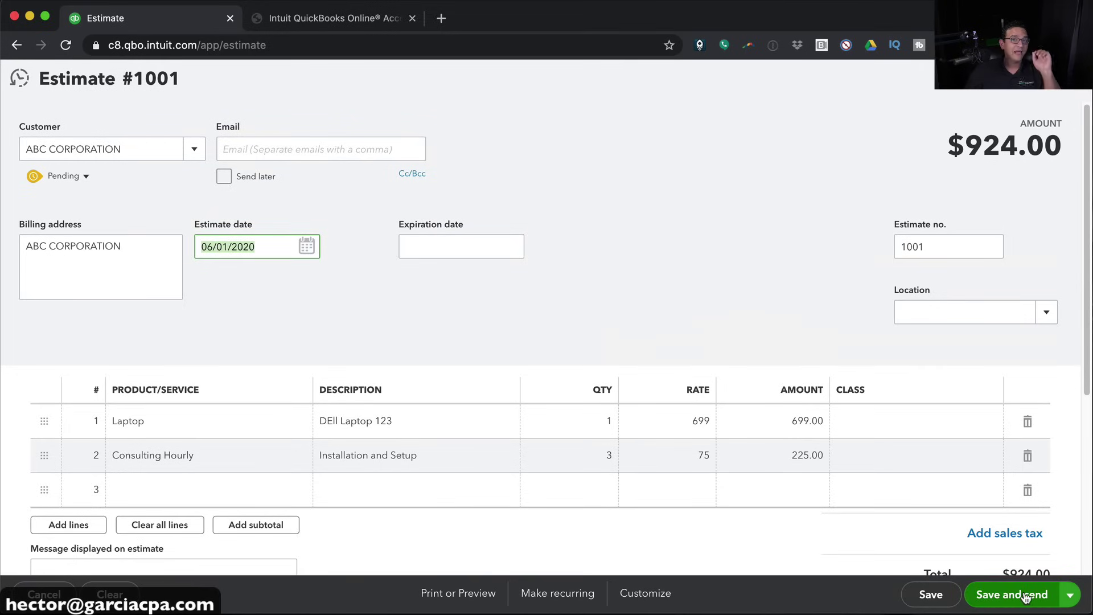
left_click(1024, 595)
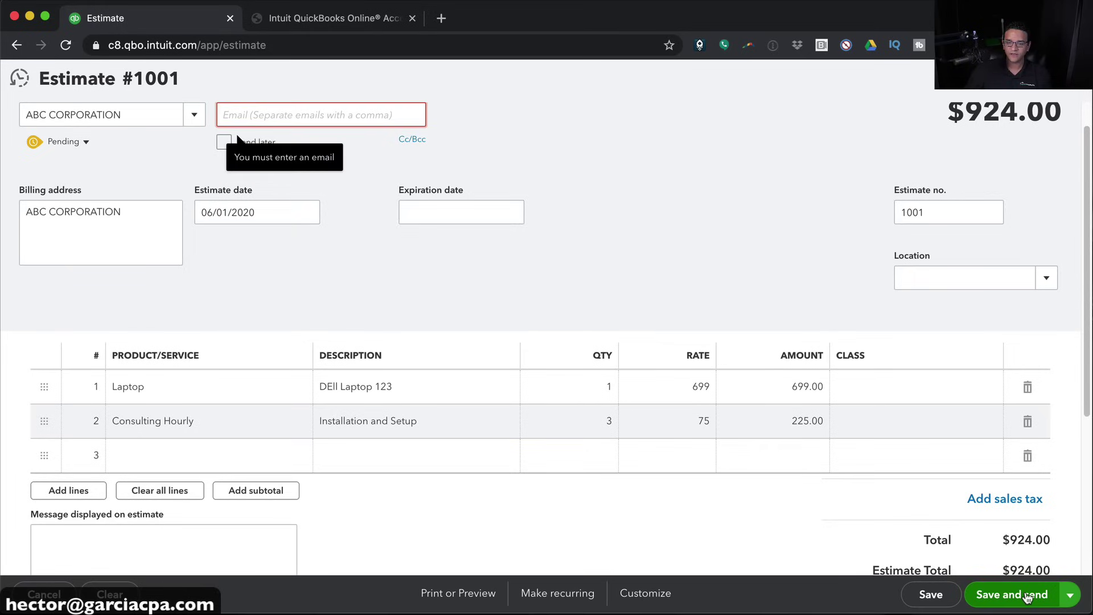
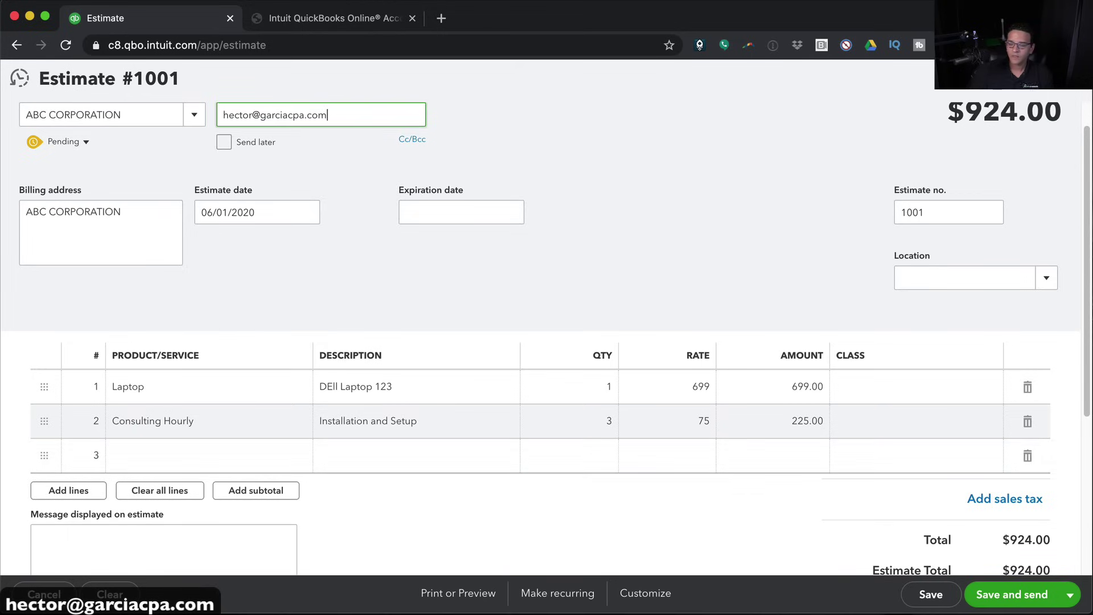
Enter the customer's e-mail address in the Email field and save the estimate for sending
left_click(1016, 594)
left_click(1017, 594)
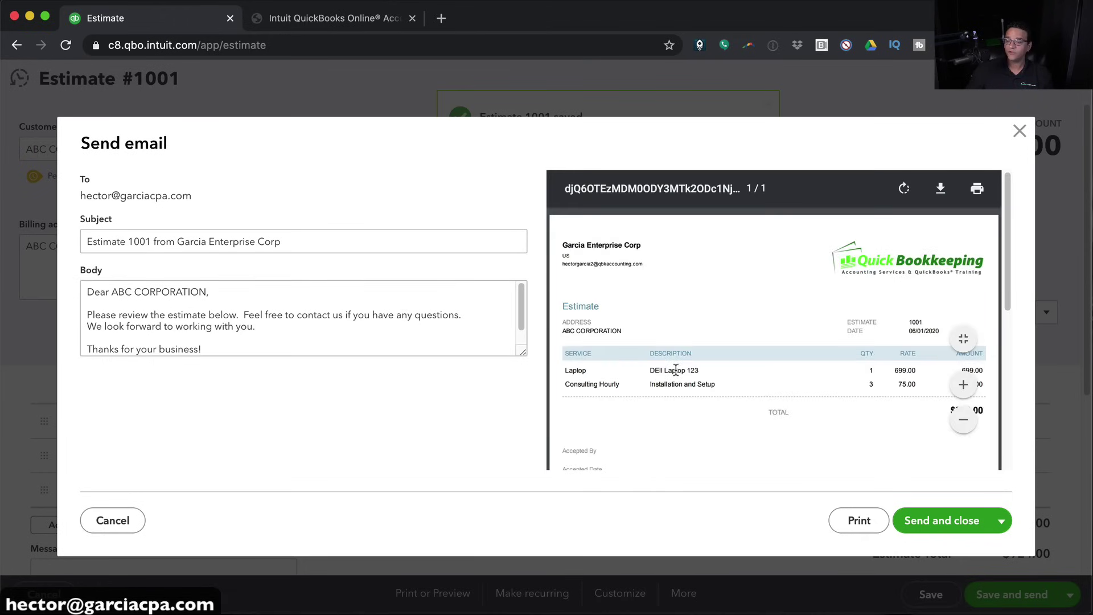
Review the estimate e-mail preview and its $924.00 PDF
scroll(805, 336, "down", 3)
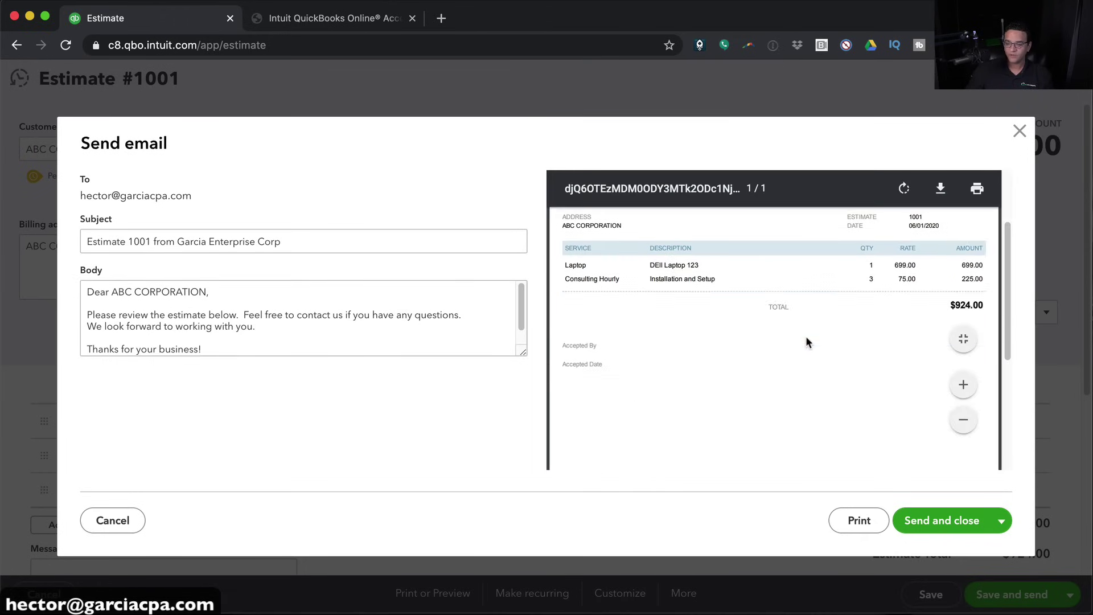
scroll(787, 333, "up", 4)
key("alt+super+8")
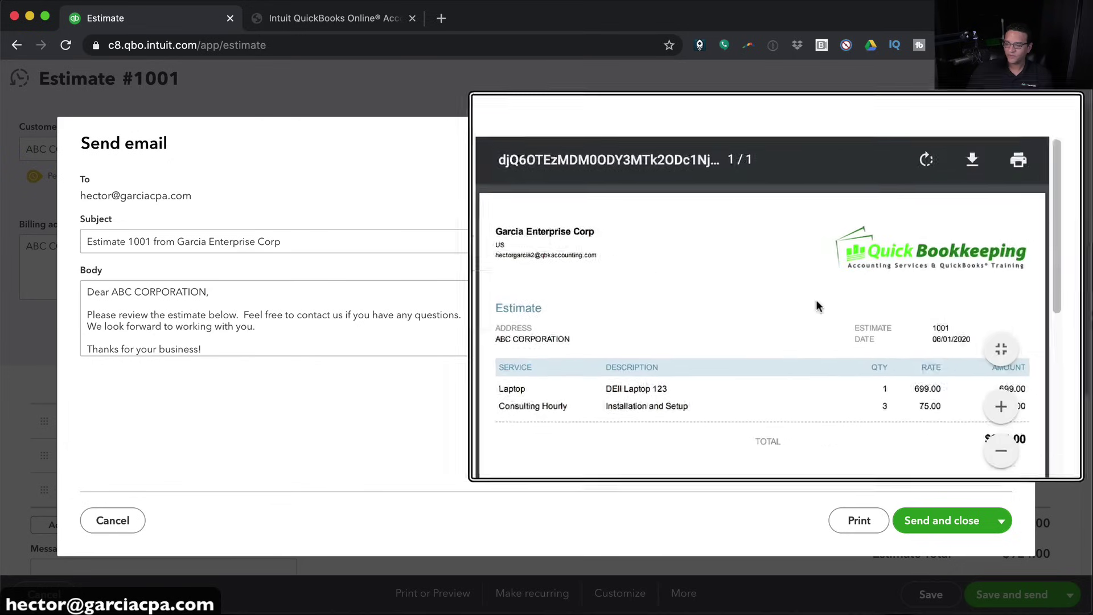
key("alt+super+8")
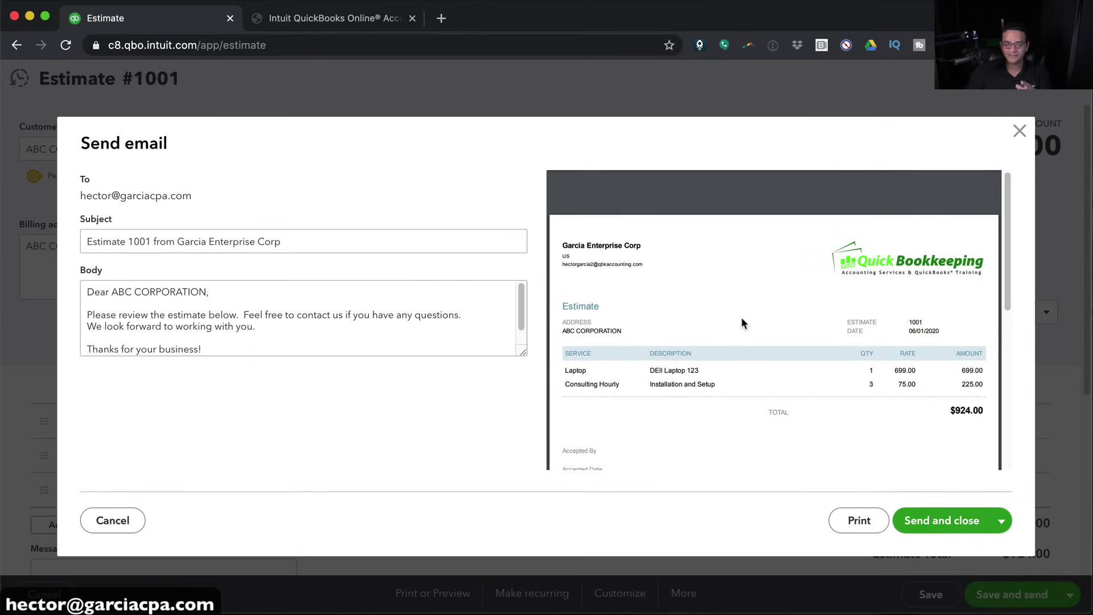
scroll(741, 323, "down", 5)
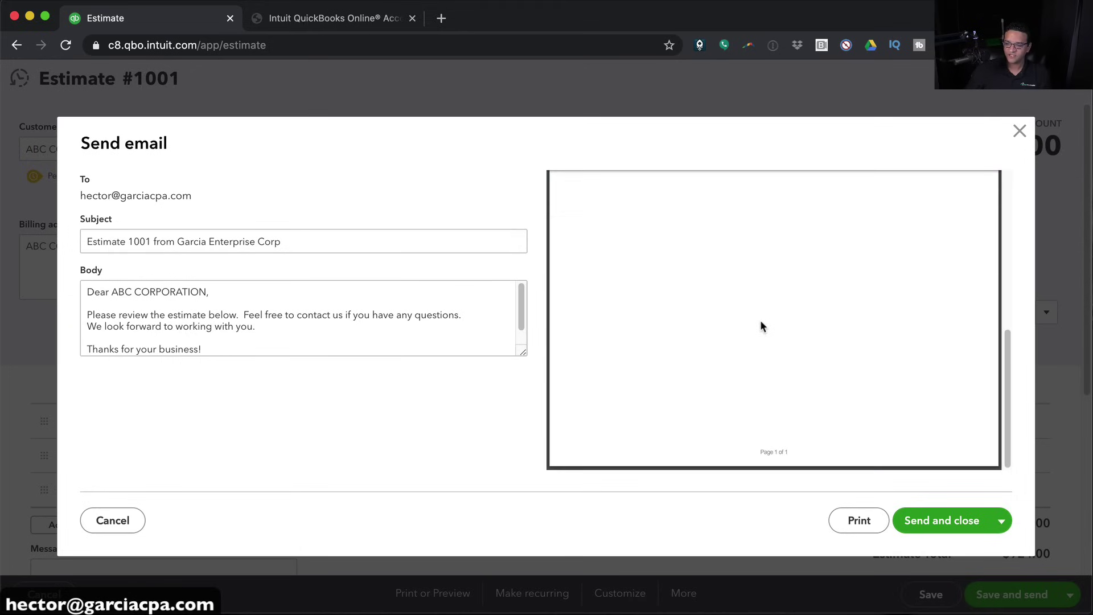
scroll(763, 326, "up", 5)
scroll(779, 371, "down", 1)
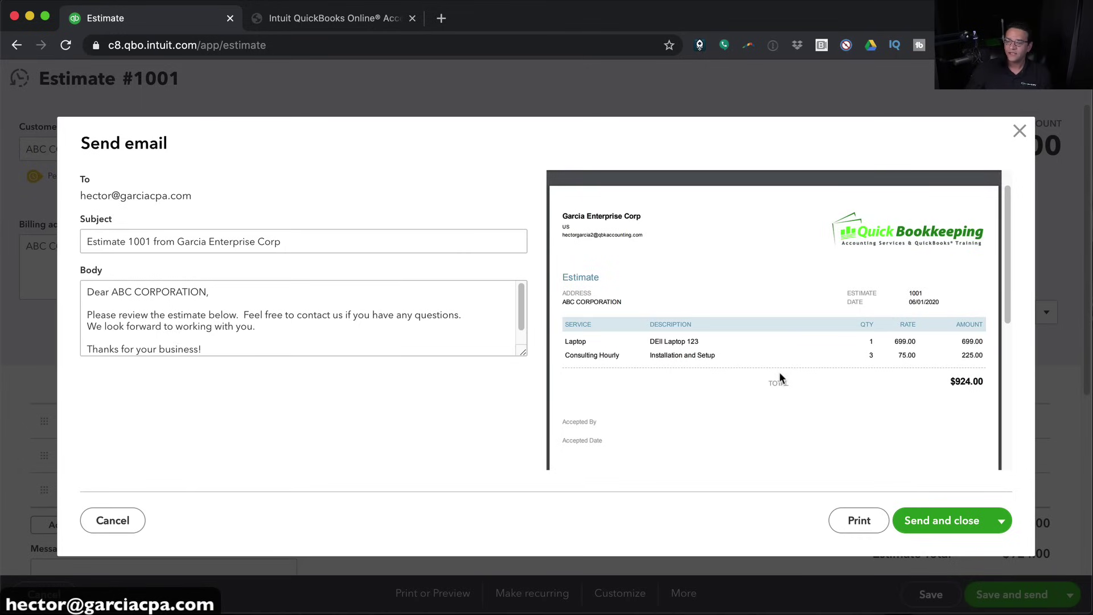
mouse_move(811, 377)
scroll(811, 377, "down", 4)
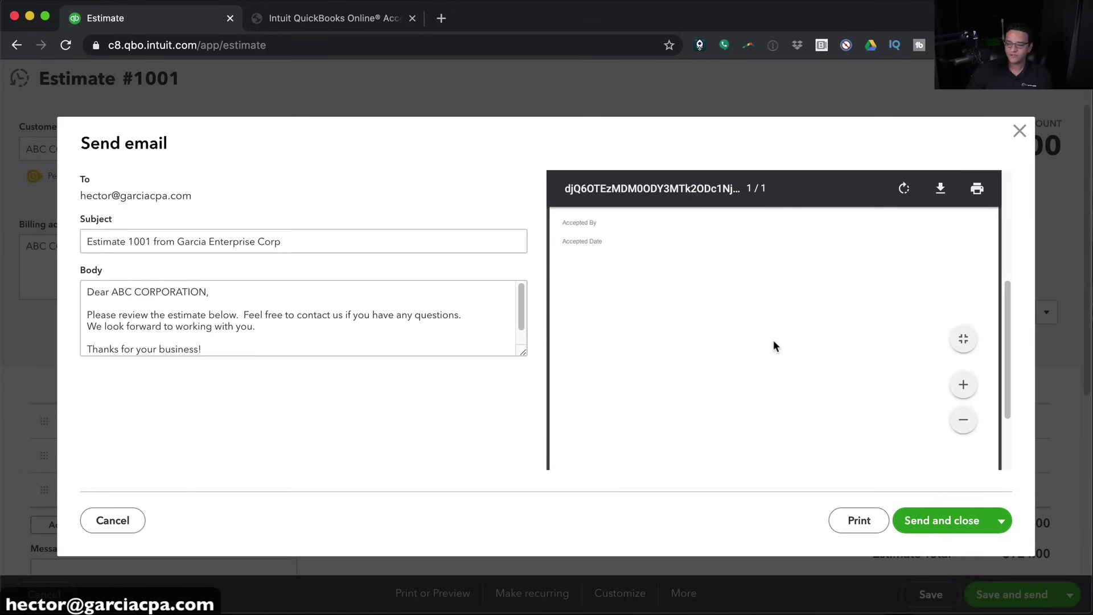
scroll(773, 340, "up", 5)
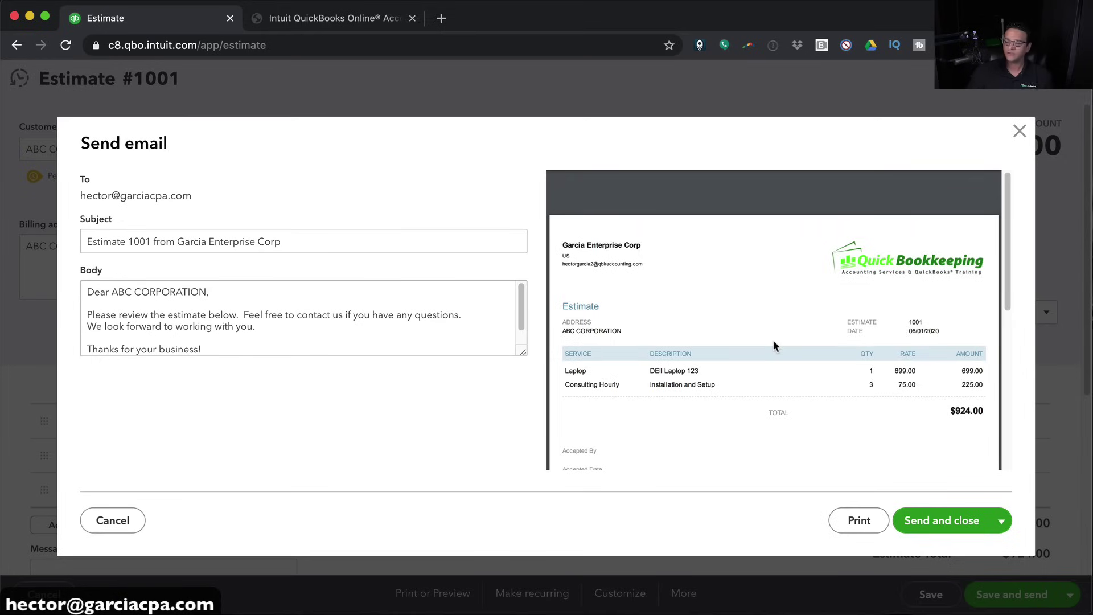
mouse_move(812, 308)
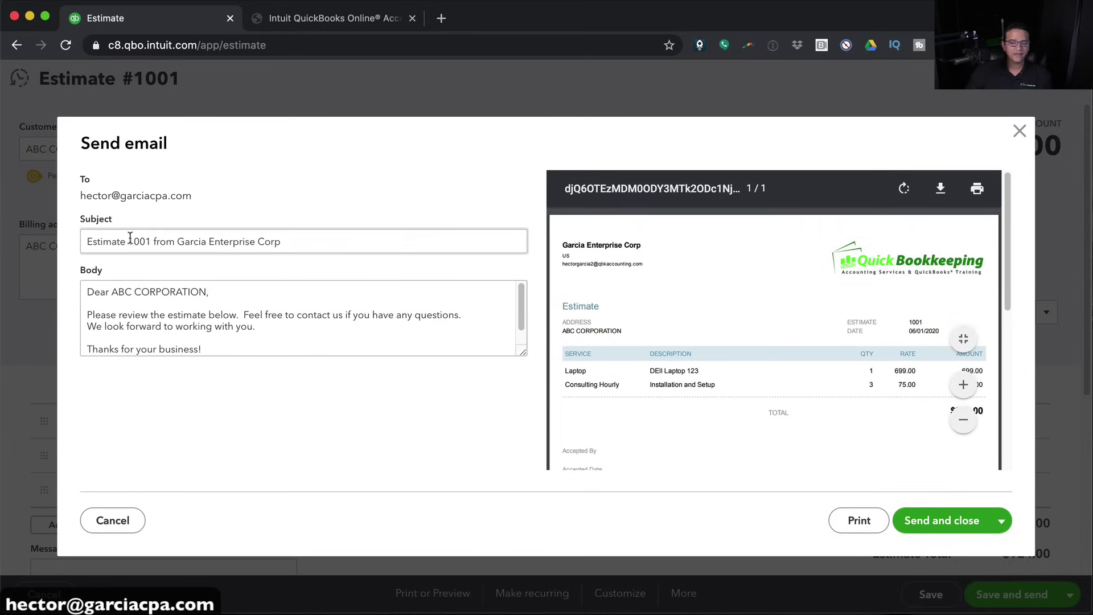
Check the e-mail subject and message text, then send the estimate to the customer
left_click_drag(88, 239, 398, 244)
left_click_drag(140, 295, 272, 378)
left_click(272, 378)
left_click(213, 325)
key("super+a")
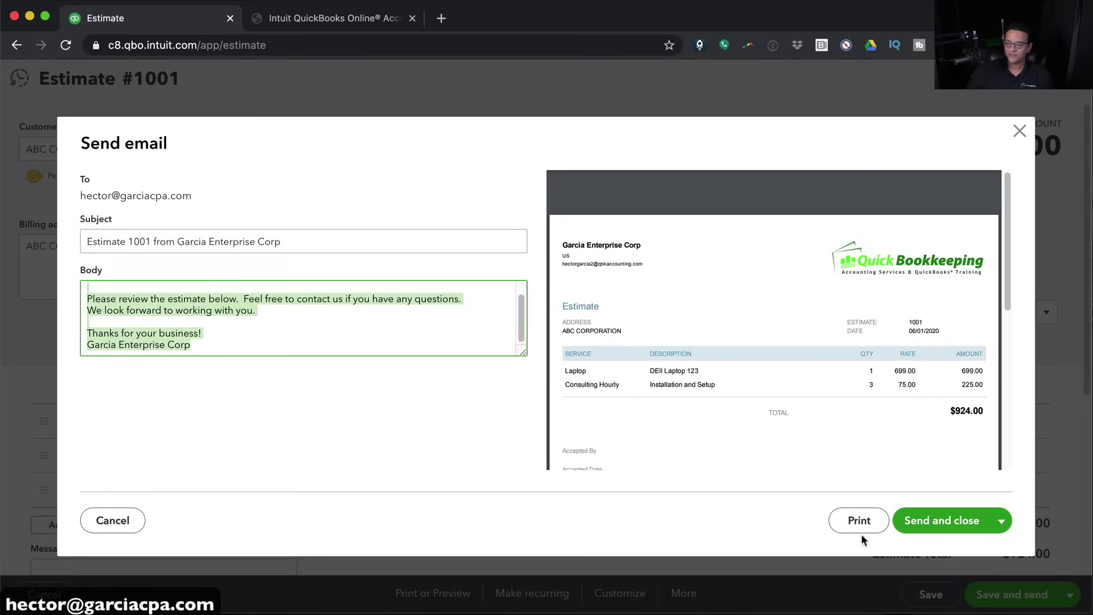
left_click(946, 522)
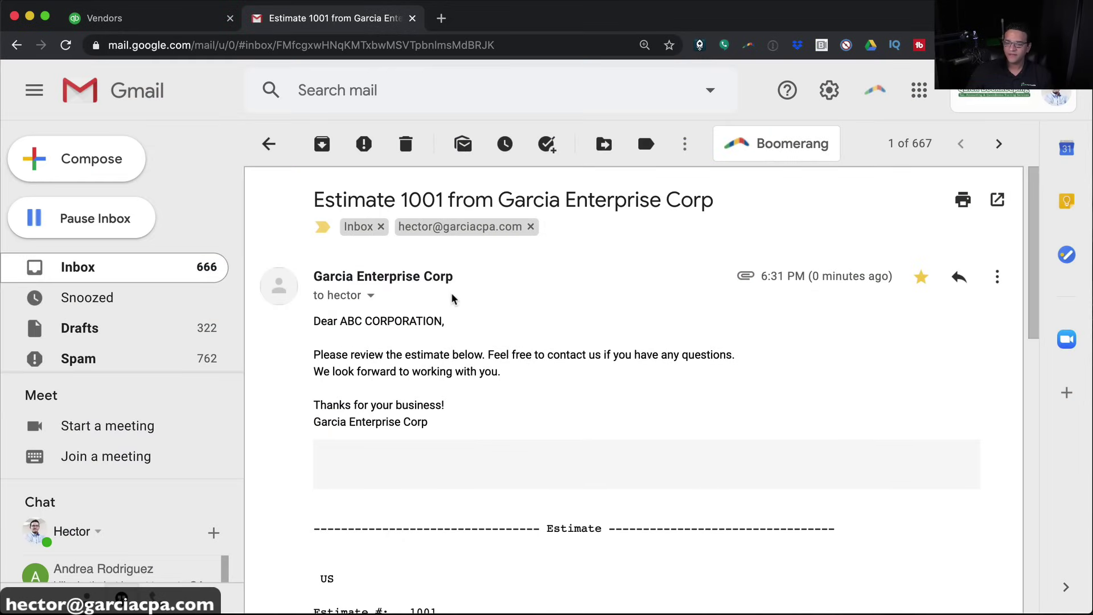
Read through the Estimate 1001 e-mail's greeting and estimate details in Gmail
scroll(454, 302, "down", 2)
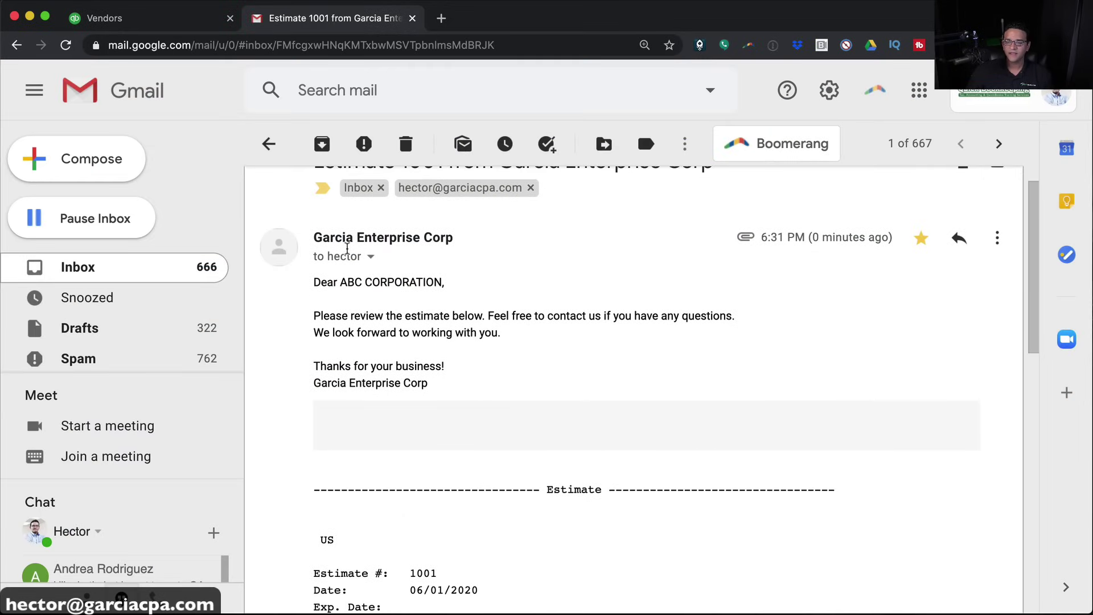
left_click_drag(346, 297, 512, 334)
scroll(511, 360, "down", 5)
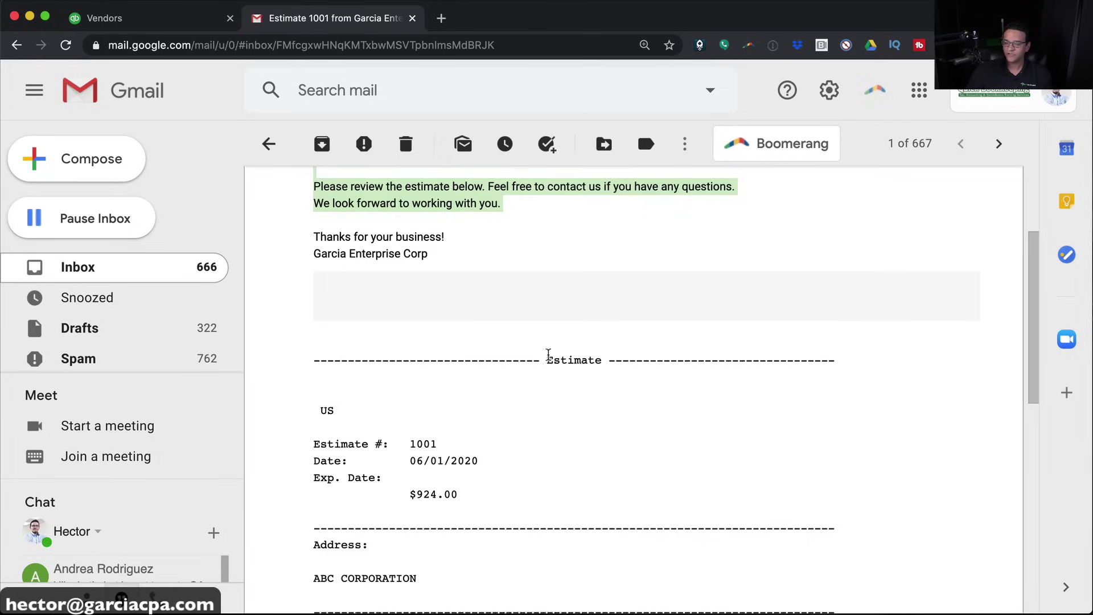
left_click_drag(335, 230, 822, 563)
scroll(766, 529, "down", 3)
scroll(669, 419, "down", 5)
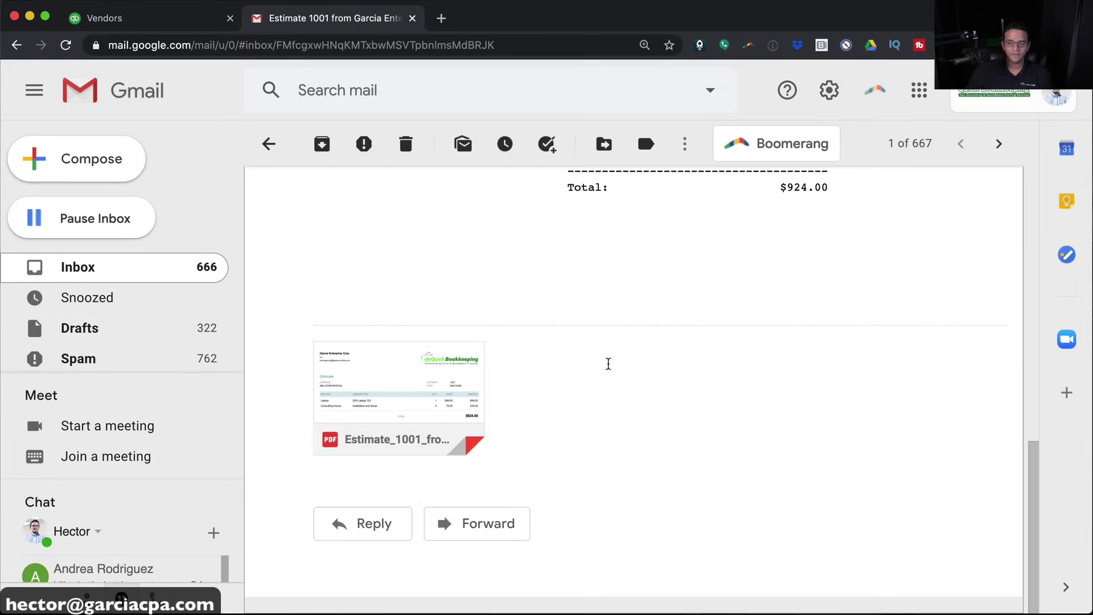
Preview the attached estimate PDF, close it, and return to the QuickBooks Vendors tab
mouse_move(420, 358)
left_click(392, 373)
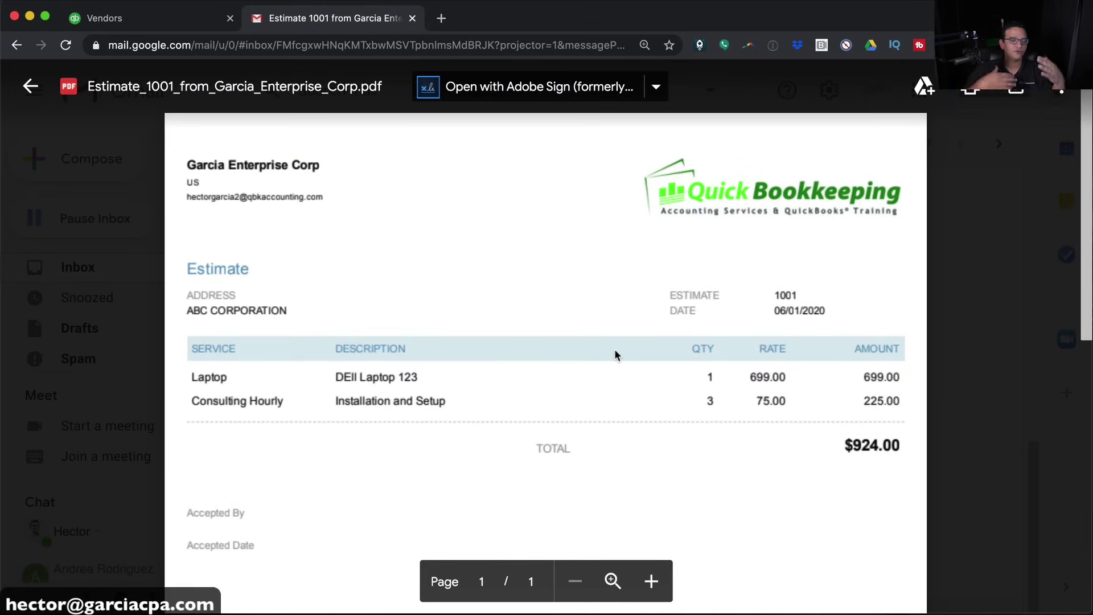
scroll(615, 350, "down", 5)
scroll(615, 350, "down", 3)
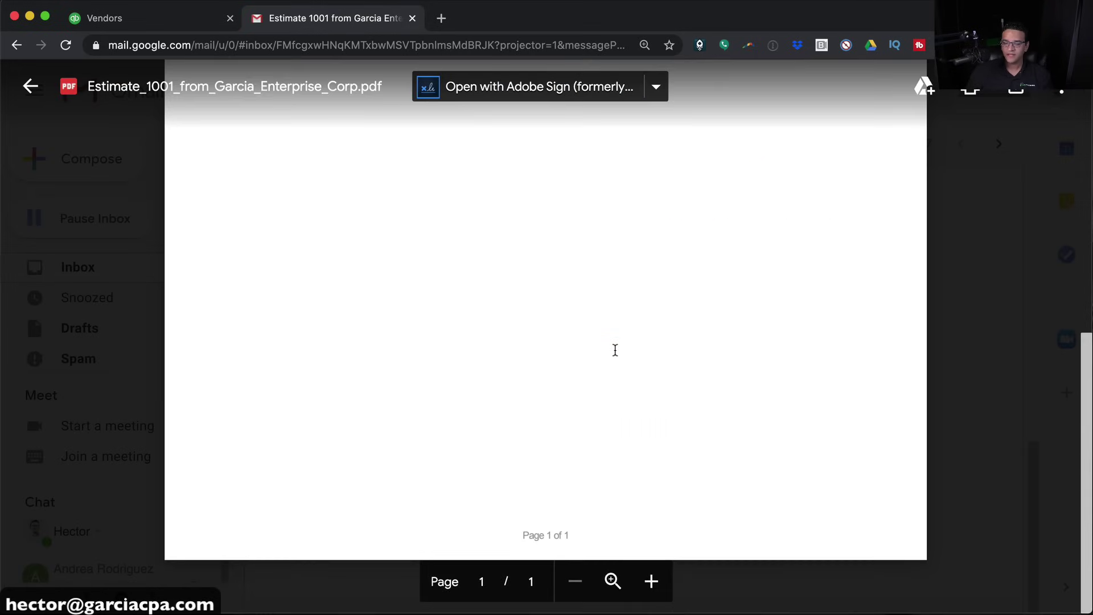
scroll(615, 349, "up", 8)
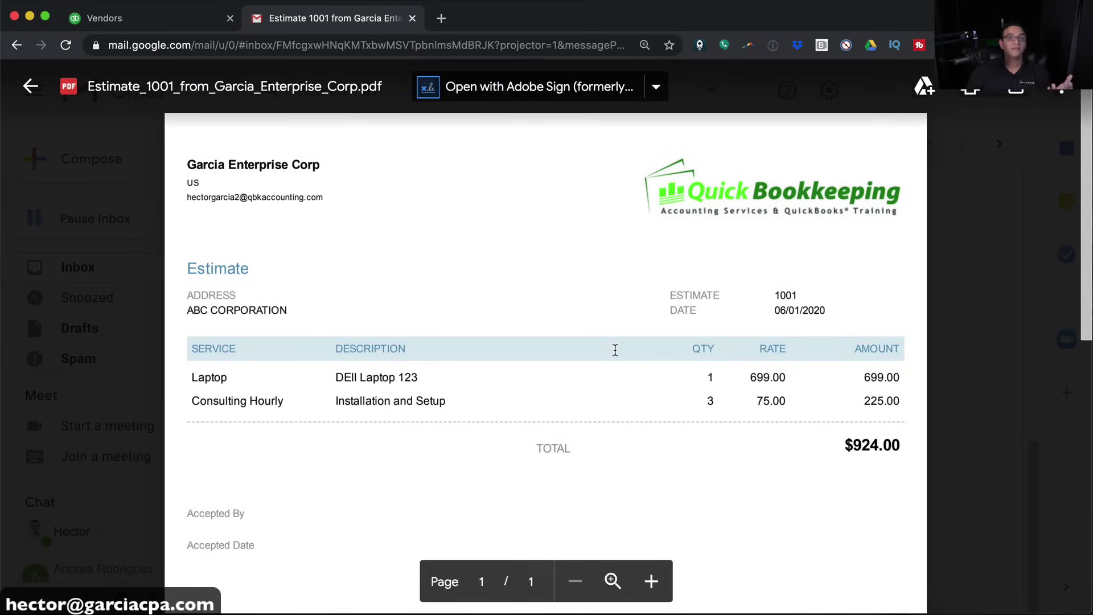
scroll(615, 350, "down", 2)
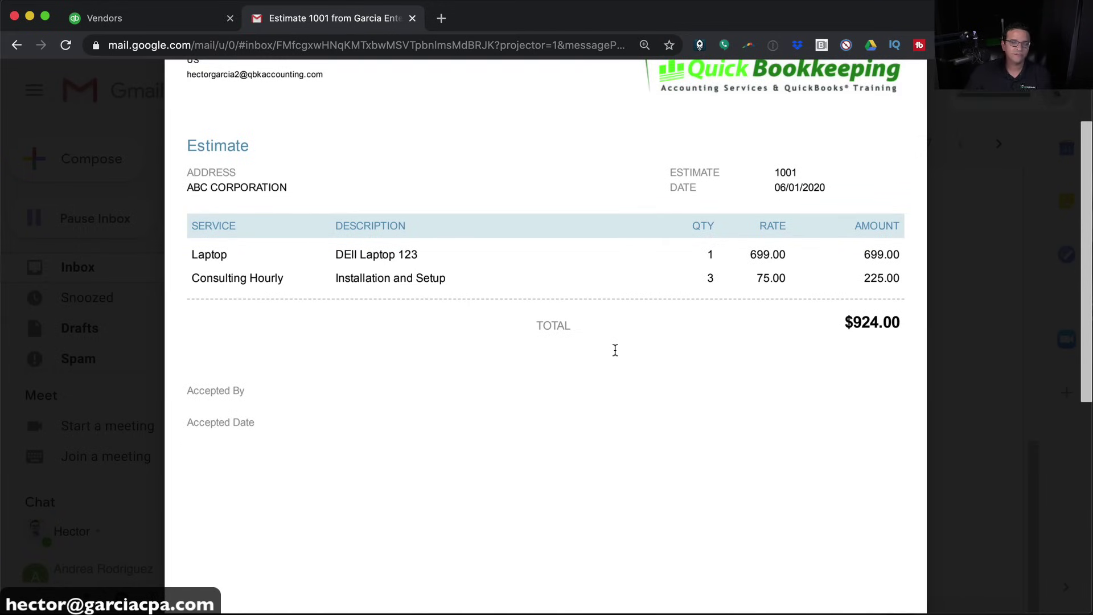
left_click(129, 390)
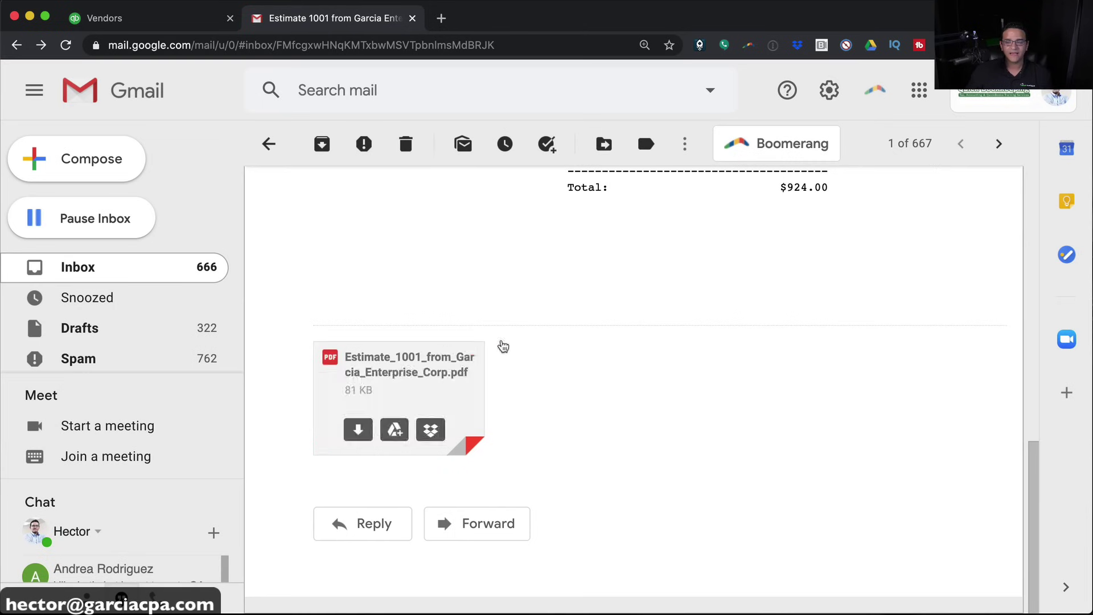
scroll(552, 344, "up", 10)
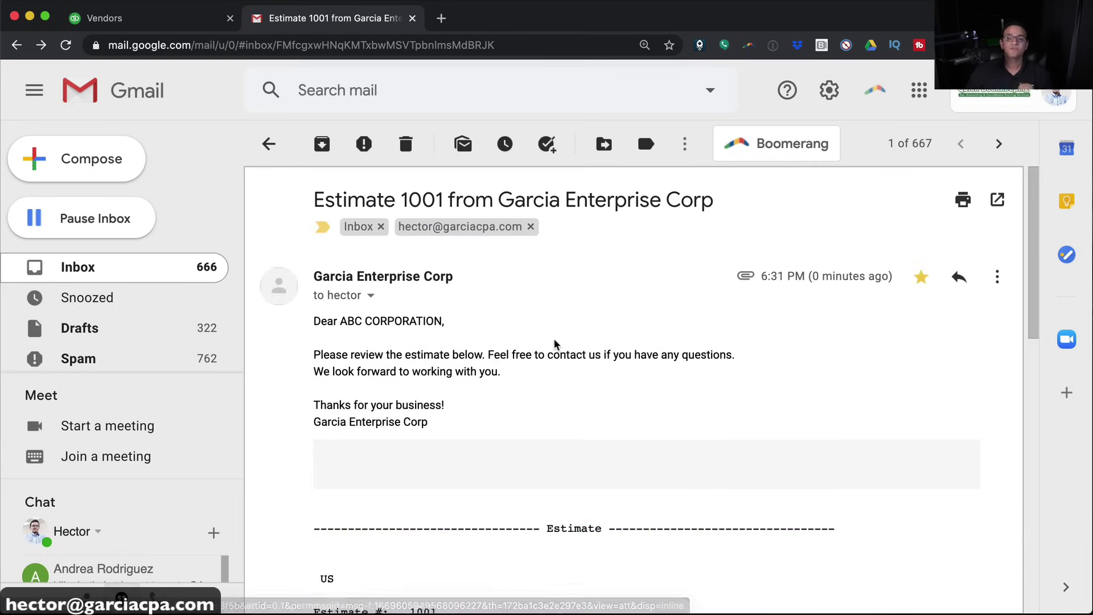
left_click(103, 18)
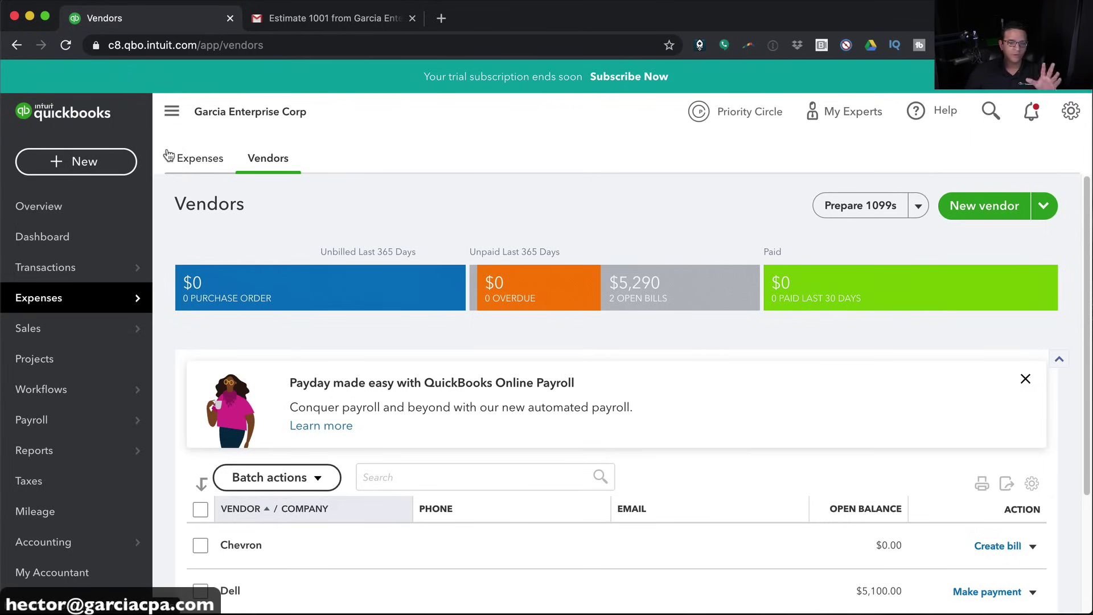
Find ABC CORPORATION's open $924 estimate under Sales > Customers and open Estimate #1001
mouse_move(45, 330)
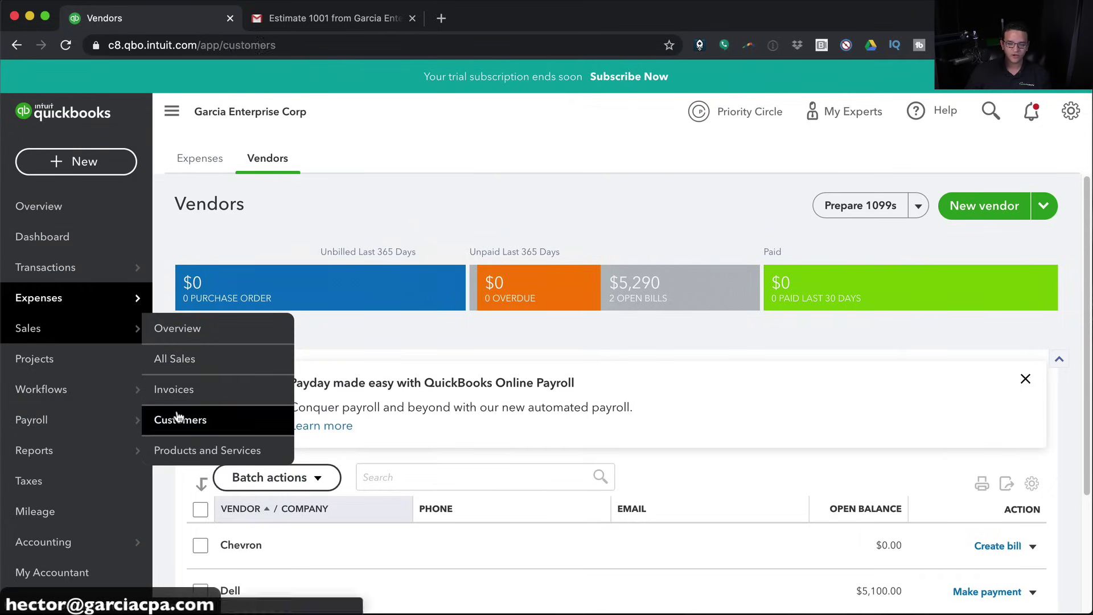
left_click(168, 419)
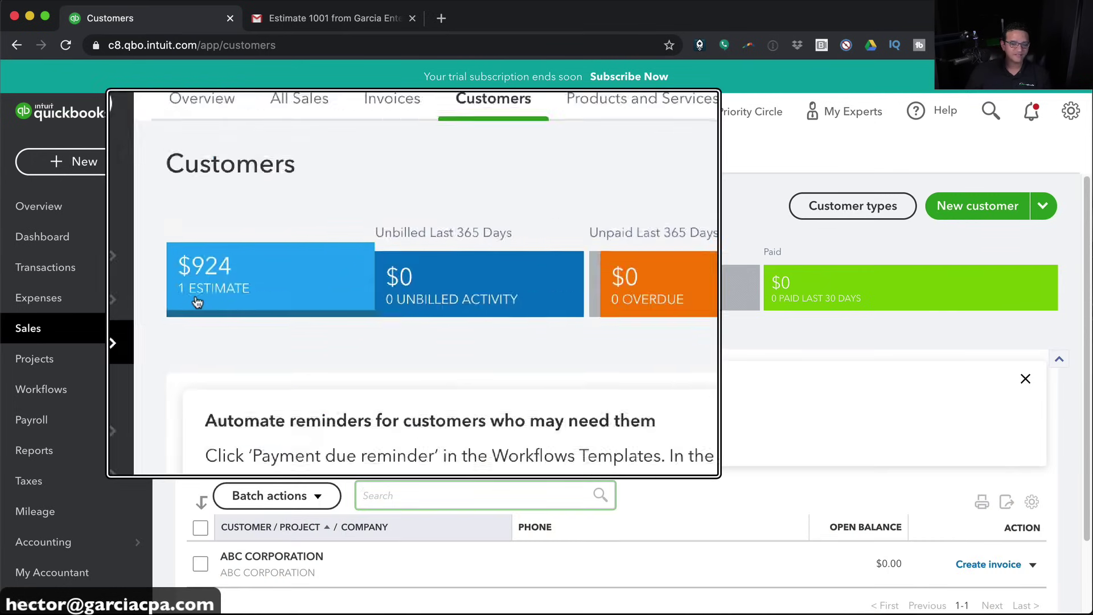
left_click(197, 290)
scroll(361, 363, "down", 3)
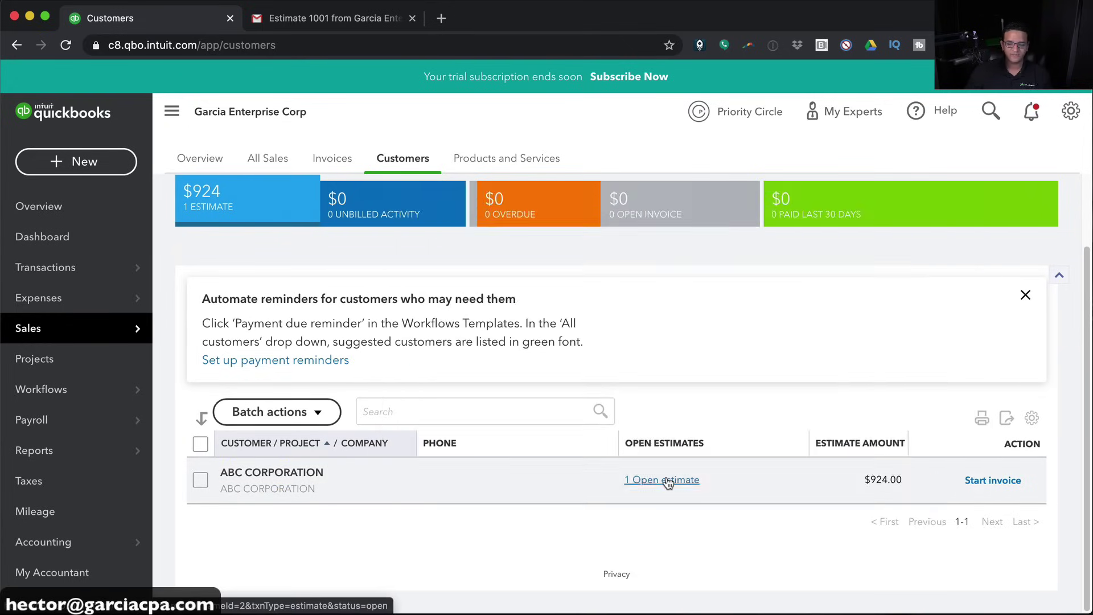
left_click(667, 480)
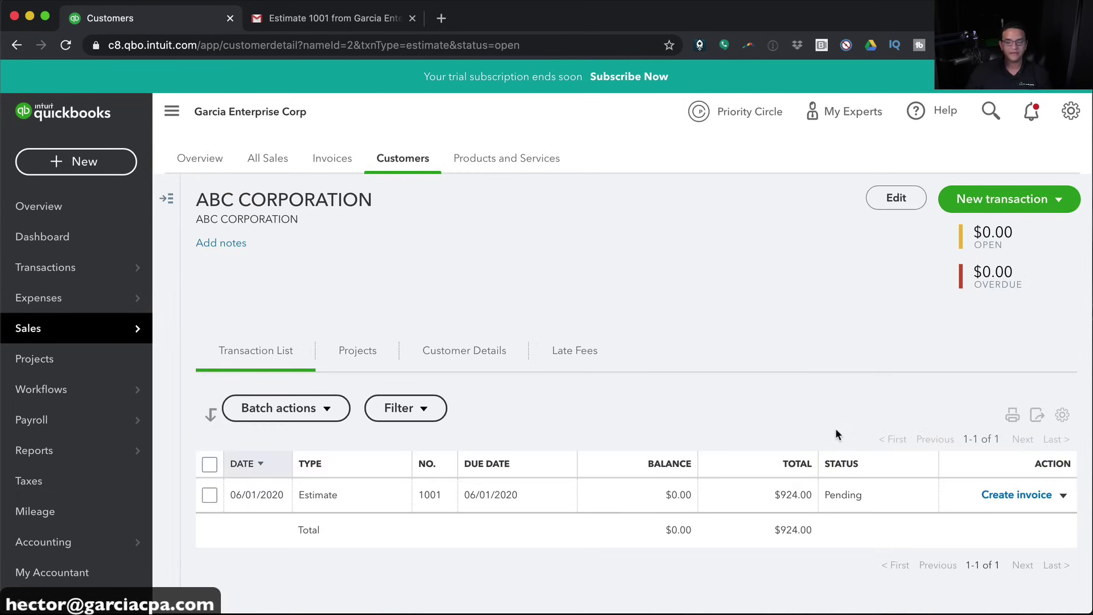
left_click(340, 497)
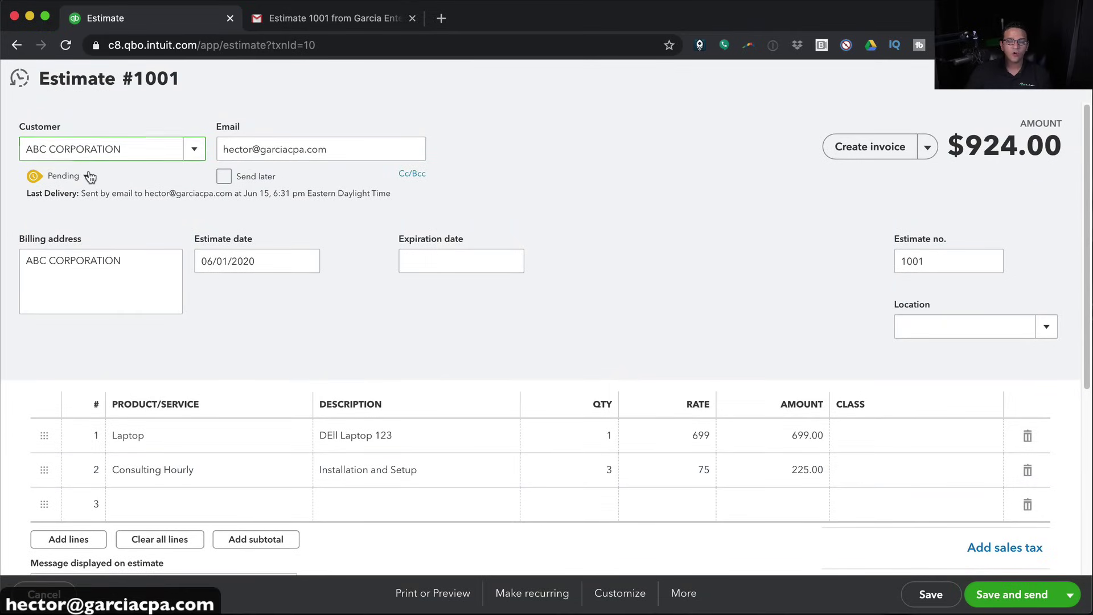
Change Estimate #1001 from Pending to Accepted, entering the accepter's name and date 06/15/2020
left_click(86, 176)
left_click(154, 185)
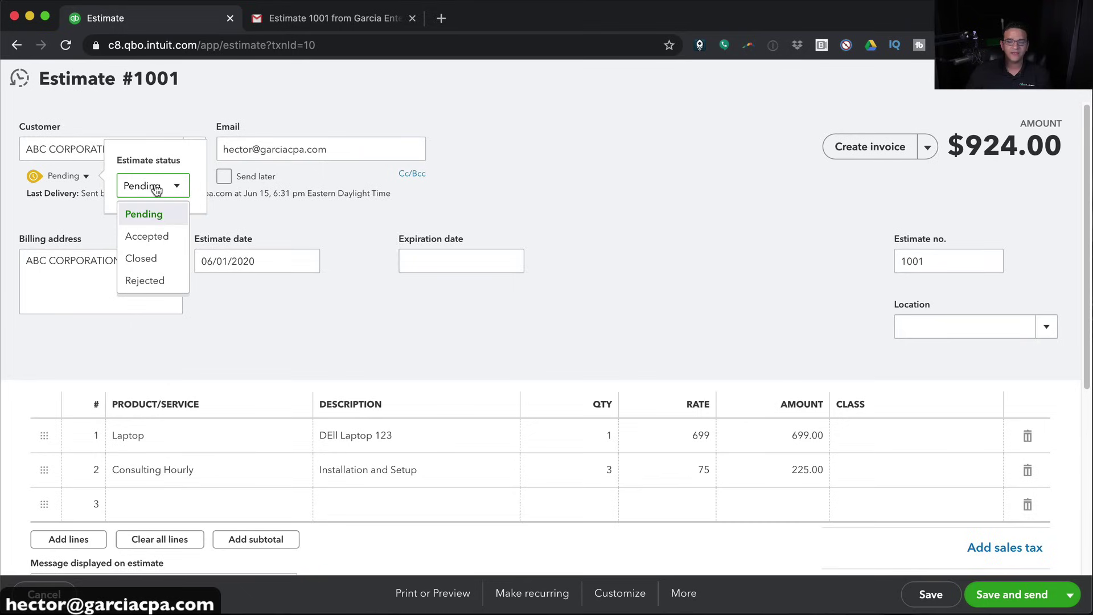
left_click(158, 236)
left_click(222, 186)
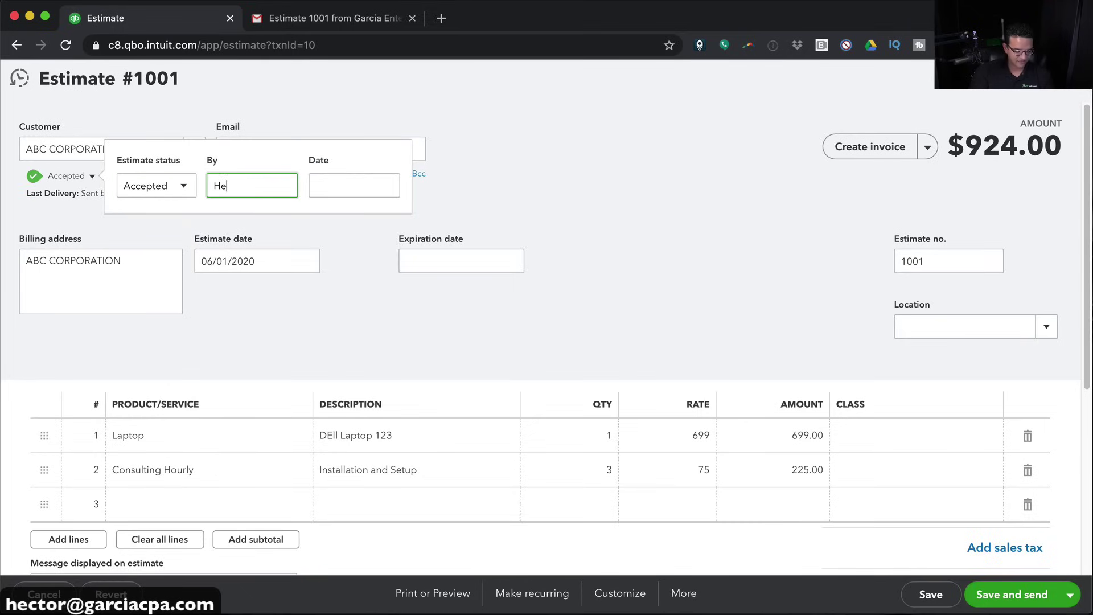
key("Tab")
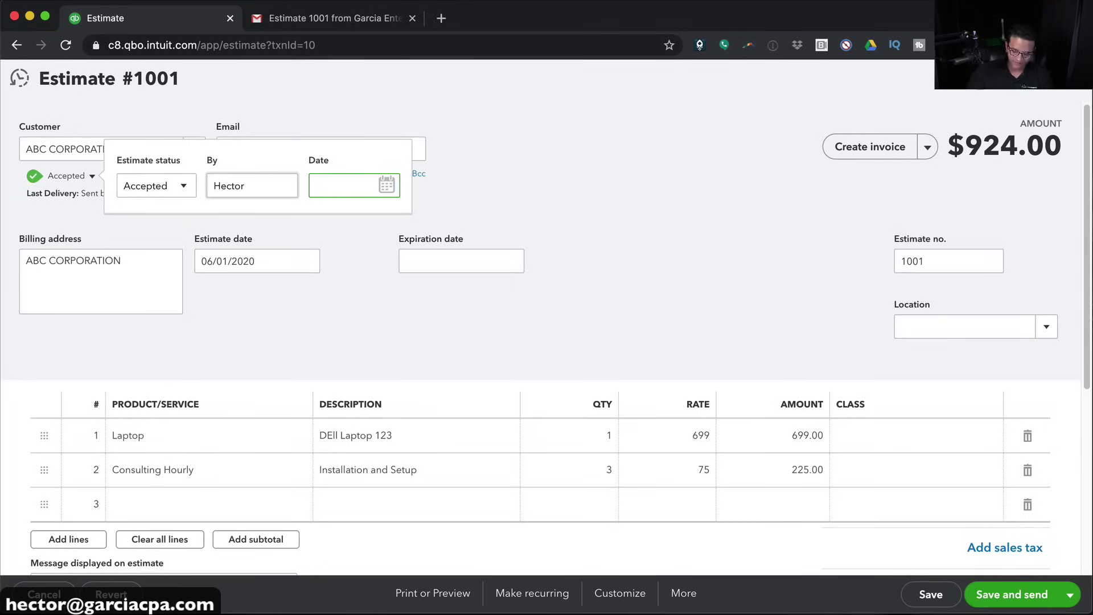
key("t")
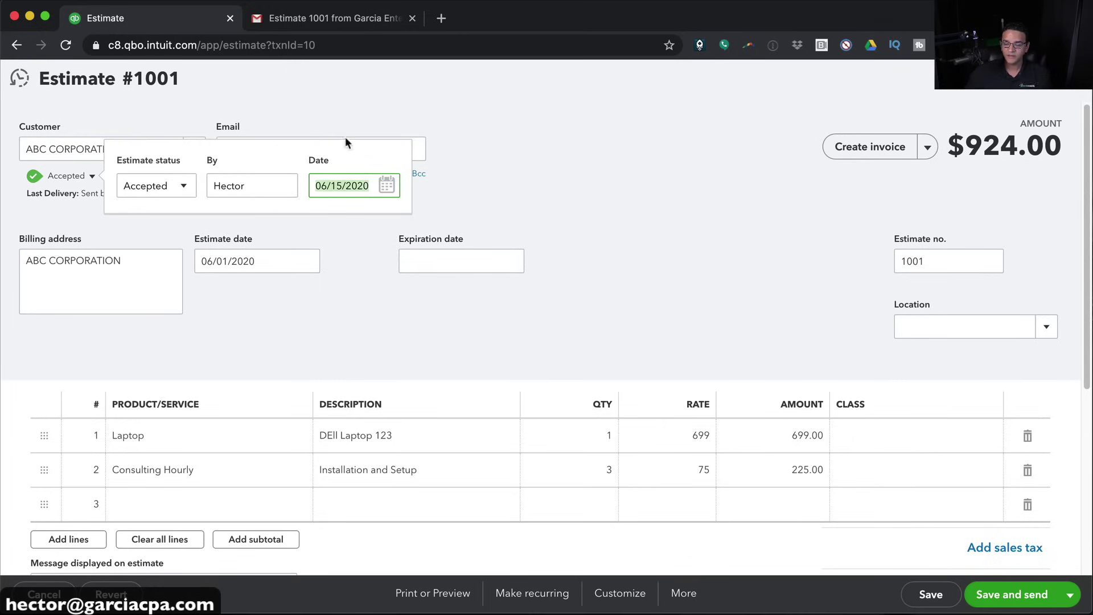
left_click(362, 187)
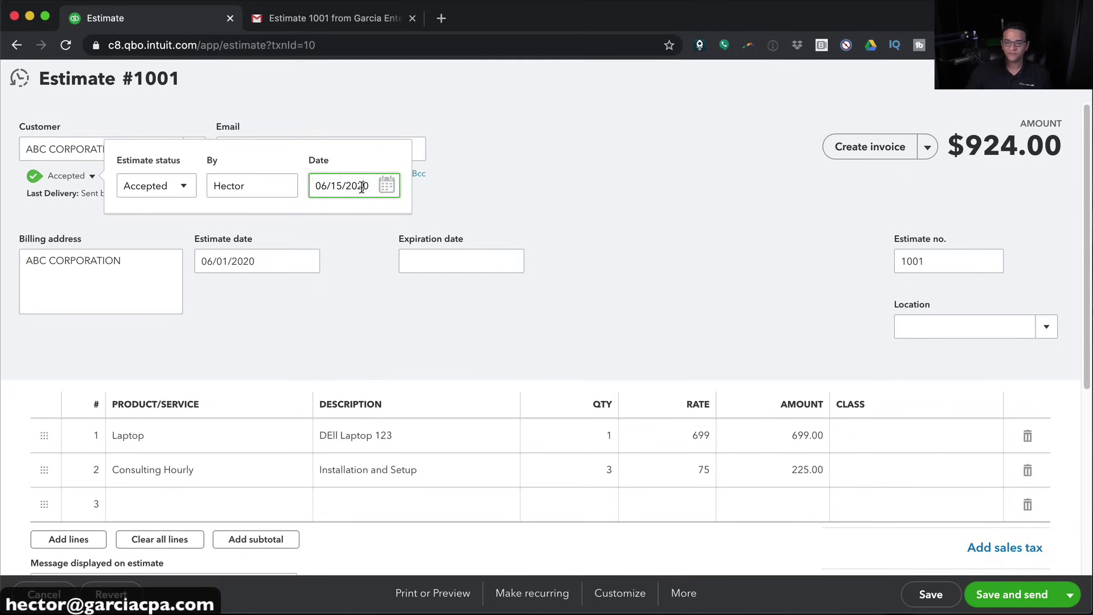
left_click(501, 191)
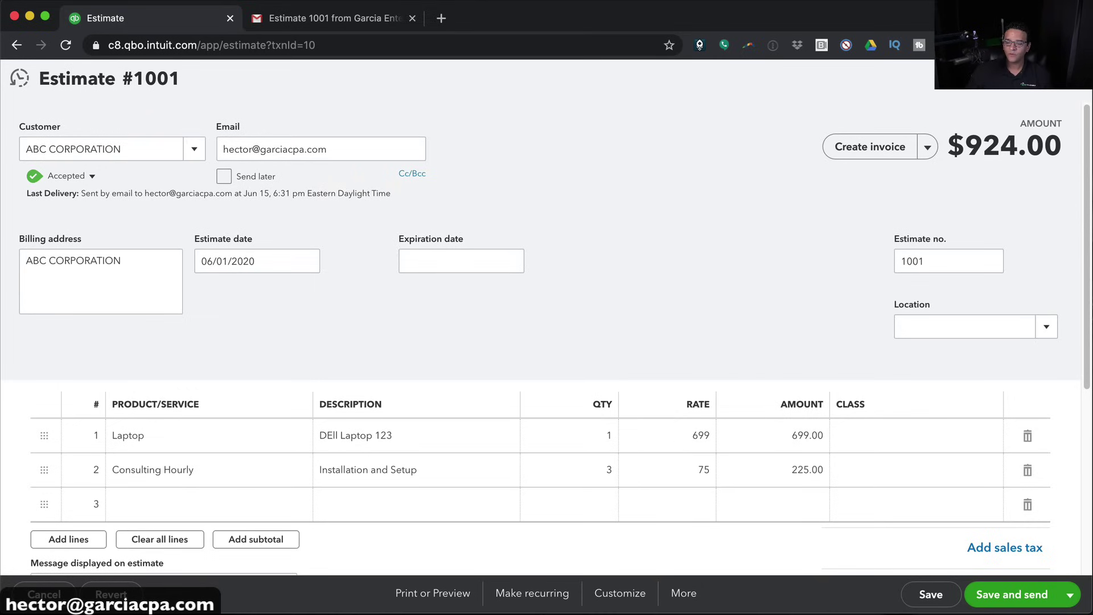
Turn the ABC CORPORATION estimate into Invoice #1001 for the full $924.00
left_click(873, 149)
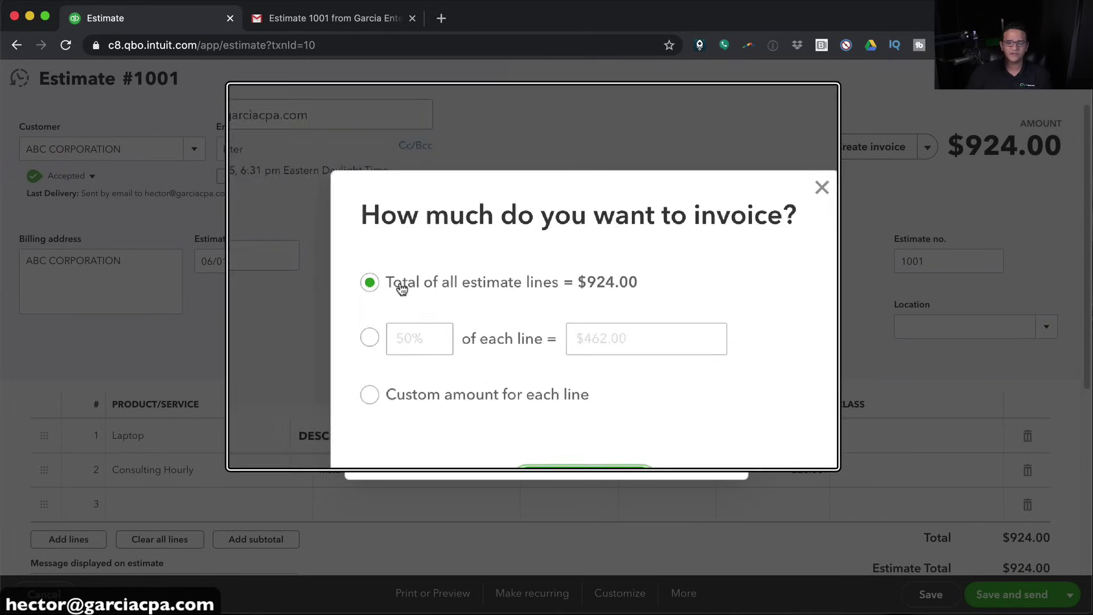
left_click(561, 449)
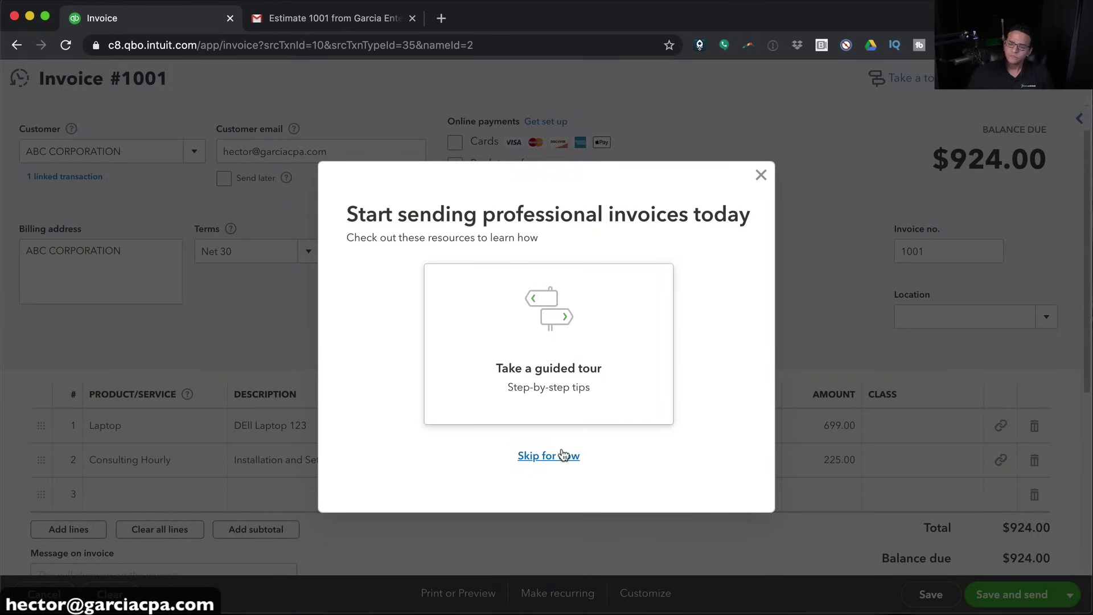
left_click(563, 456)
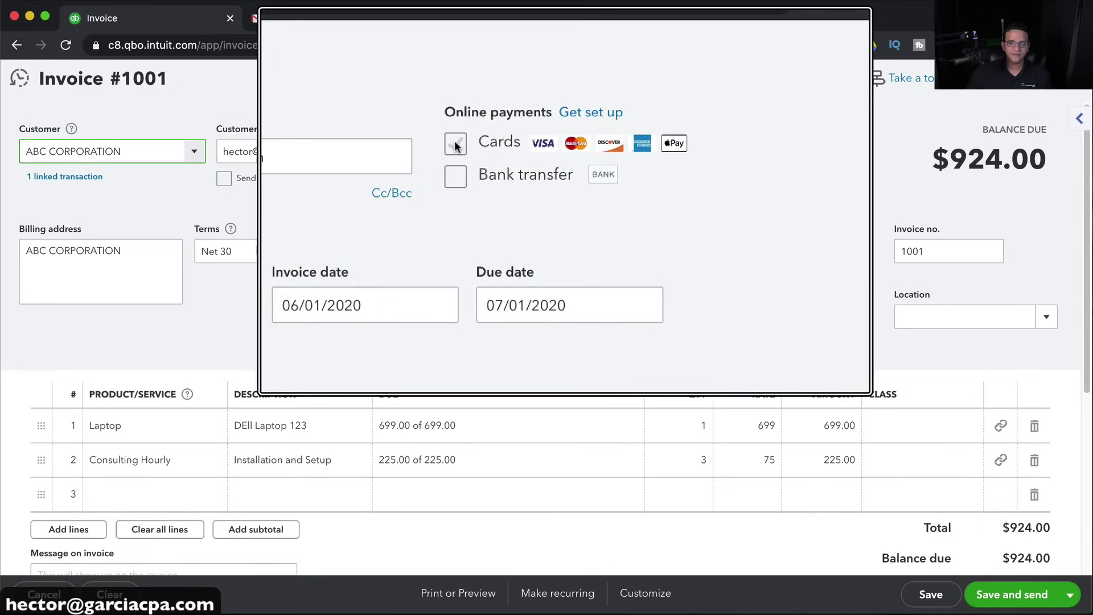
Toggle card payments and change the invoice date to today, 06/15/2020
left_click(452, 180)
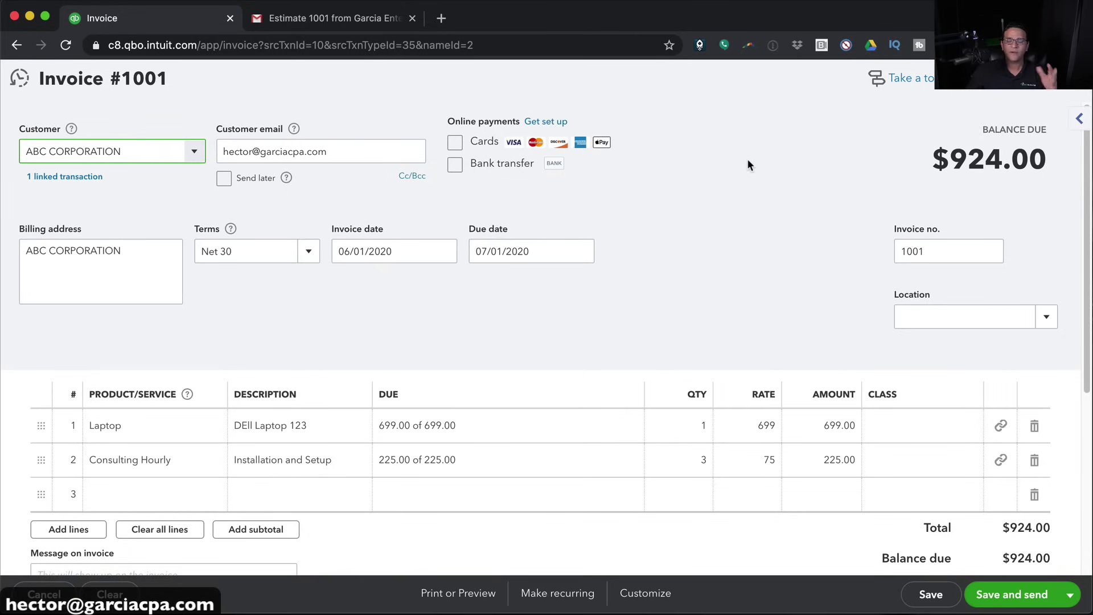
left_click(455, 143)
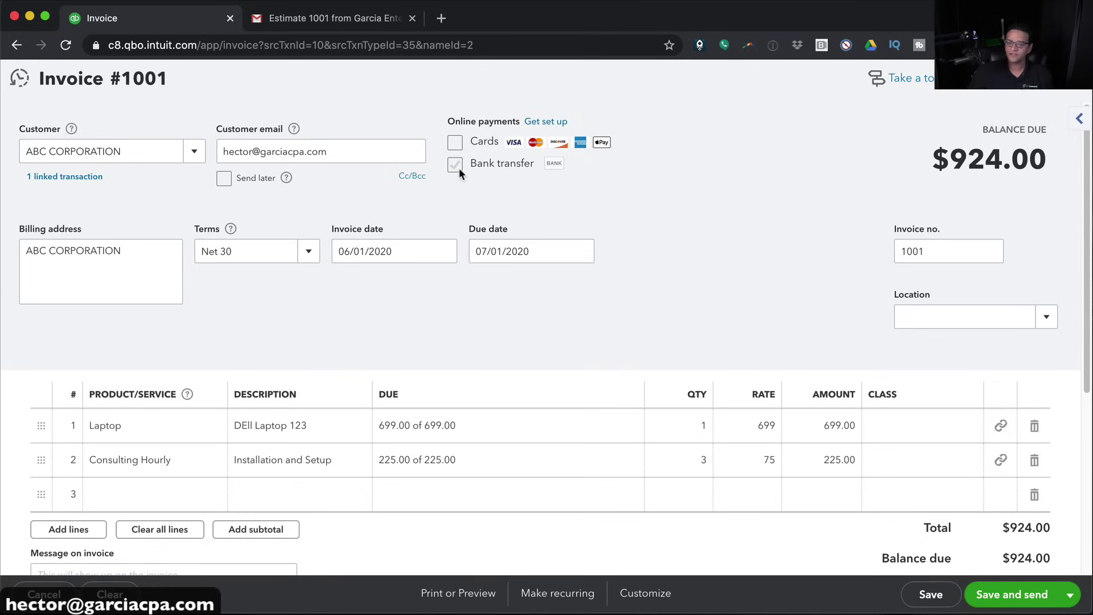
left_click(372, 251)
triple_click(371, 251)
type("t")
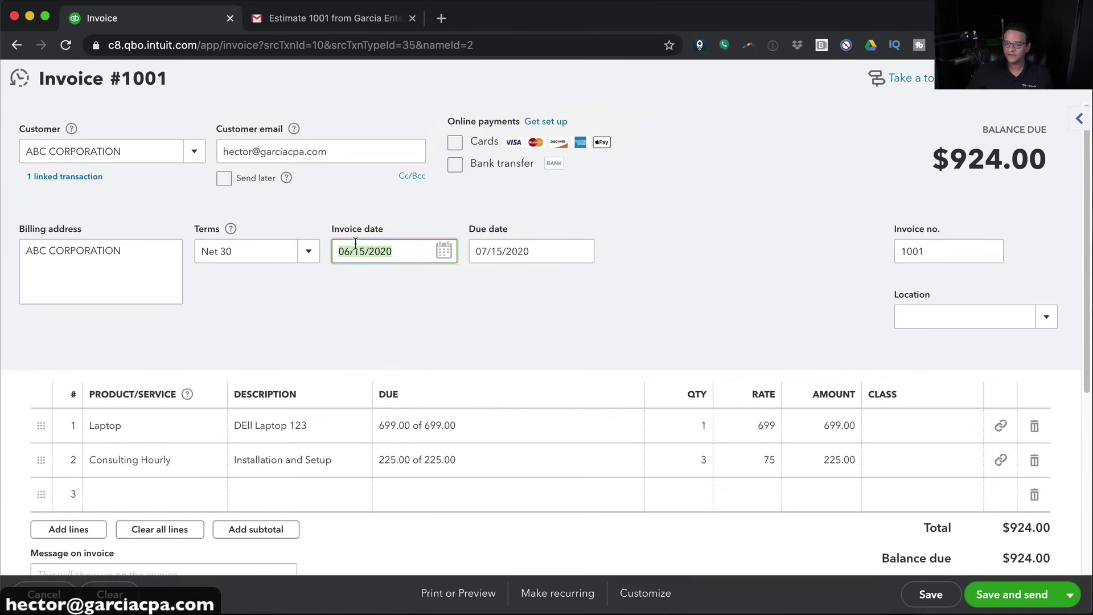
Set the invoice terms to Net 60, making it due 08/14/2020
left_click(308, 251)
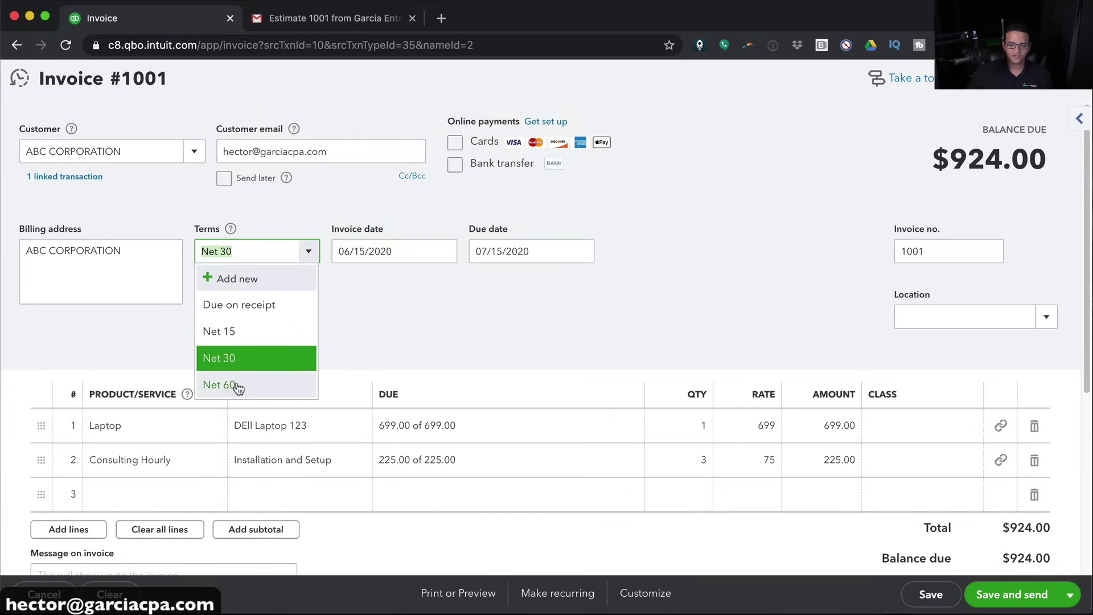
left_click(219, 382)
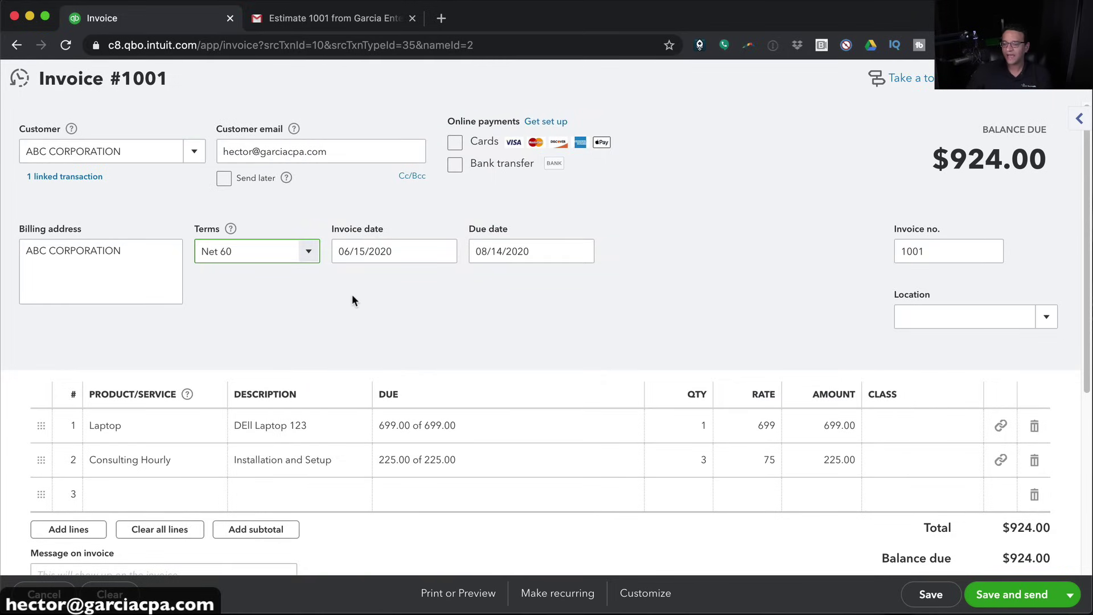
left_click(394, 310)
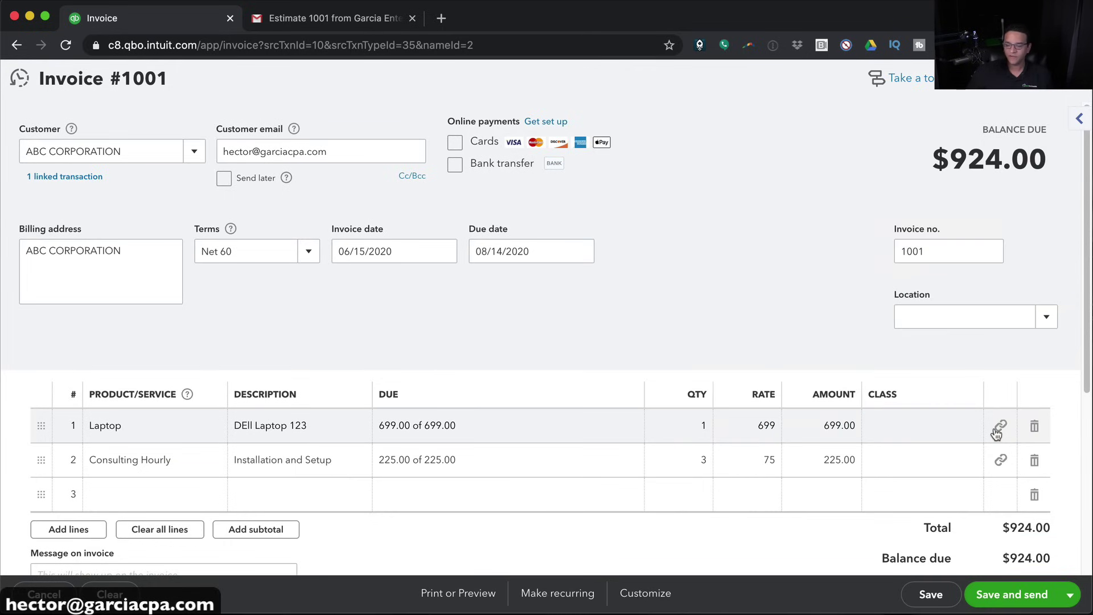
Save Invoice #1001 and email it to ABC CORPORATION, then dismiss the Invoice added popup
left_click(1033, 596)
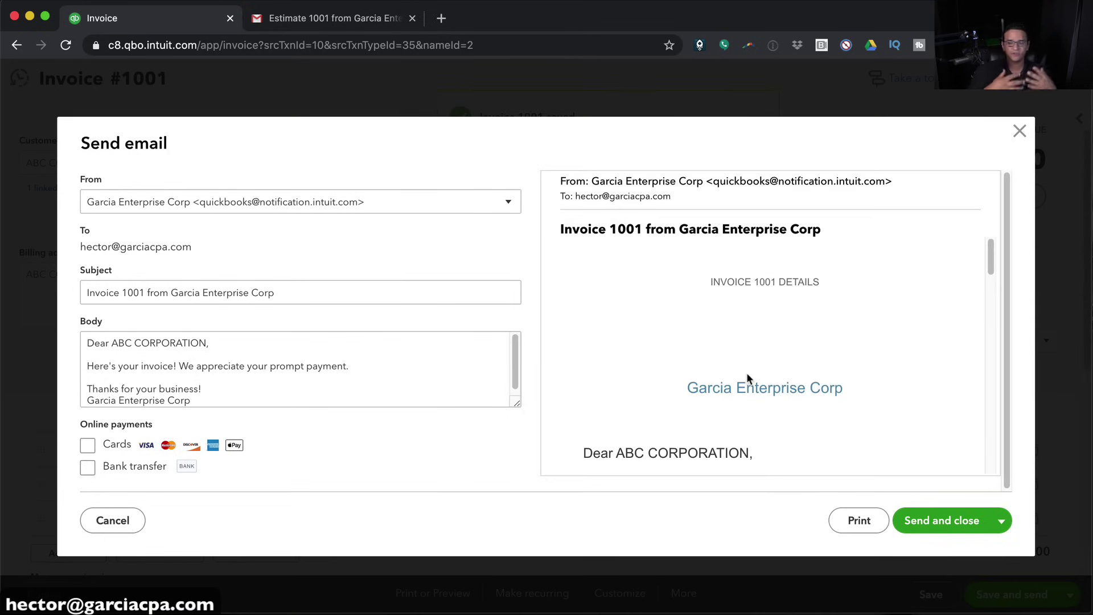
scroll(869, 376, "down", 5)
scroll(868, 369, "down", 10)
scroll(802, 439, "up", 8)
scroll(803, 439, "up", 5)
left_click(931, 516)
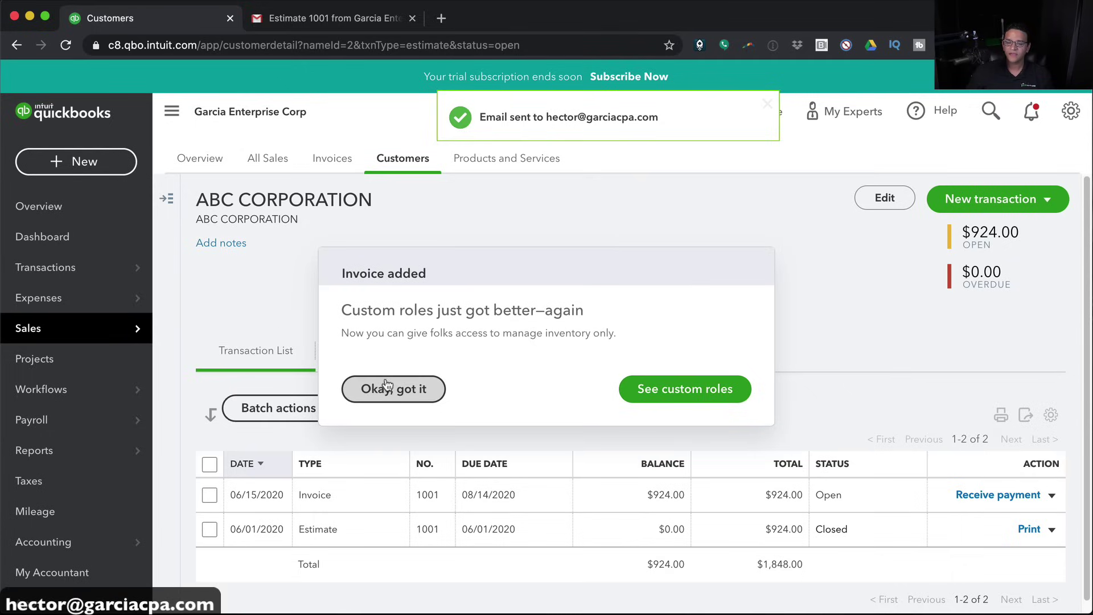
left_click(386, 385)
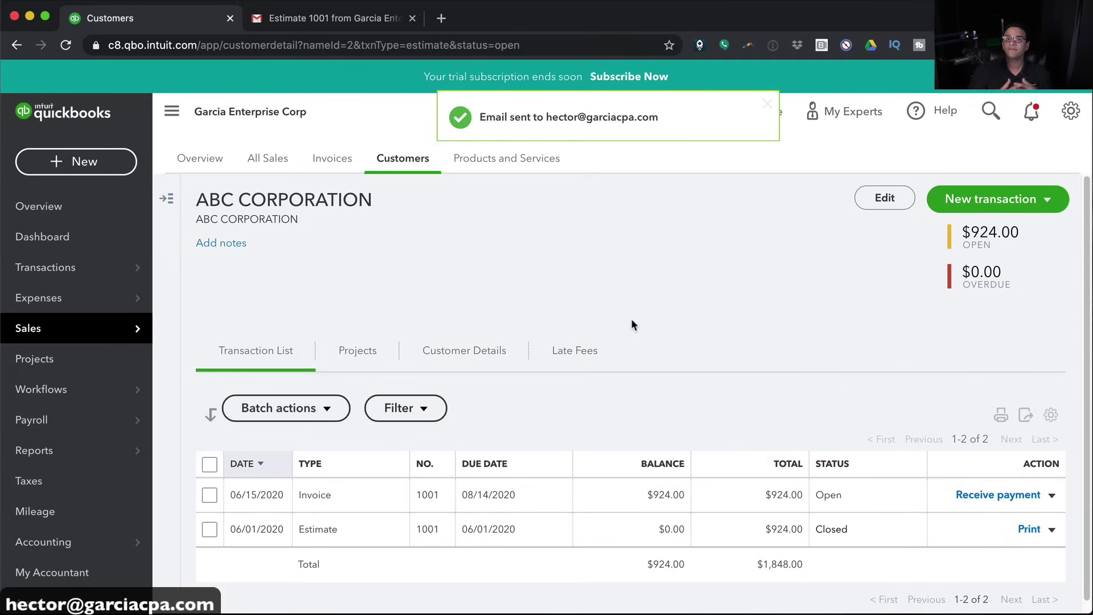
Open the + New transaction menu from the ABC CORPORATION customer page
left_click(103, 171)
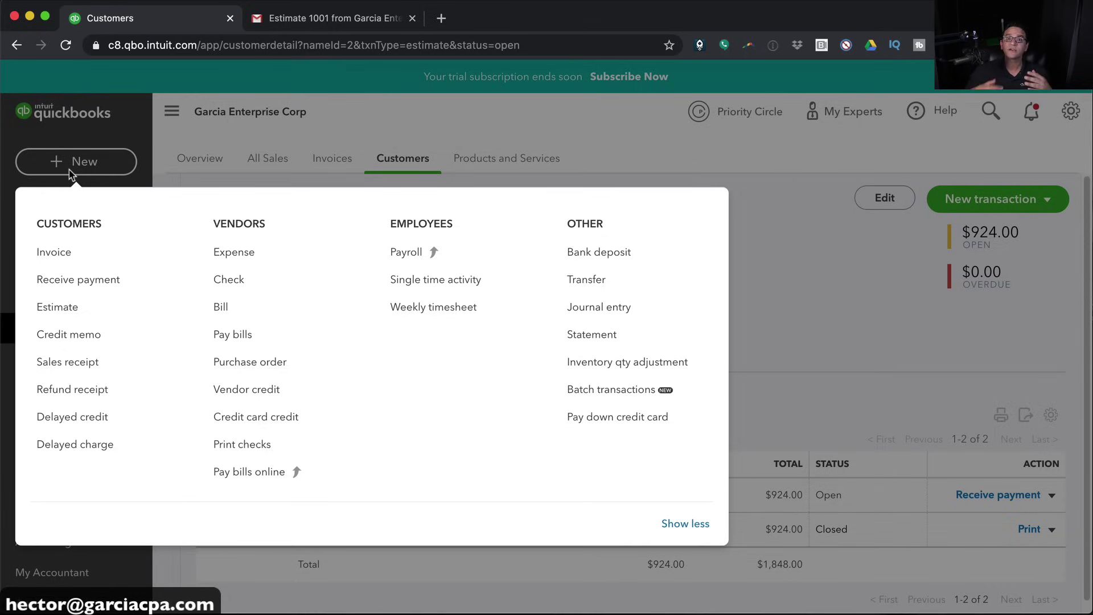
Start a new Receive payment for customer ABC CORPORATION
left_click(70, 171)
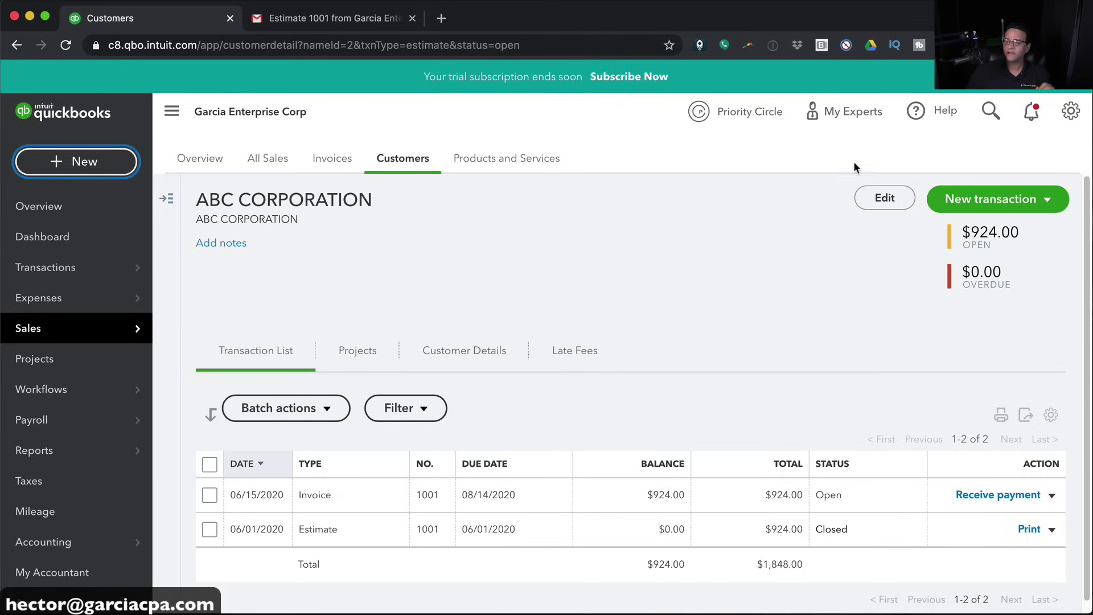
left_click(76, 166)
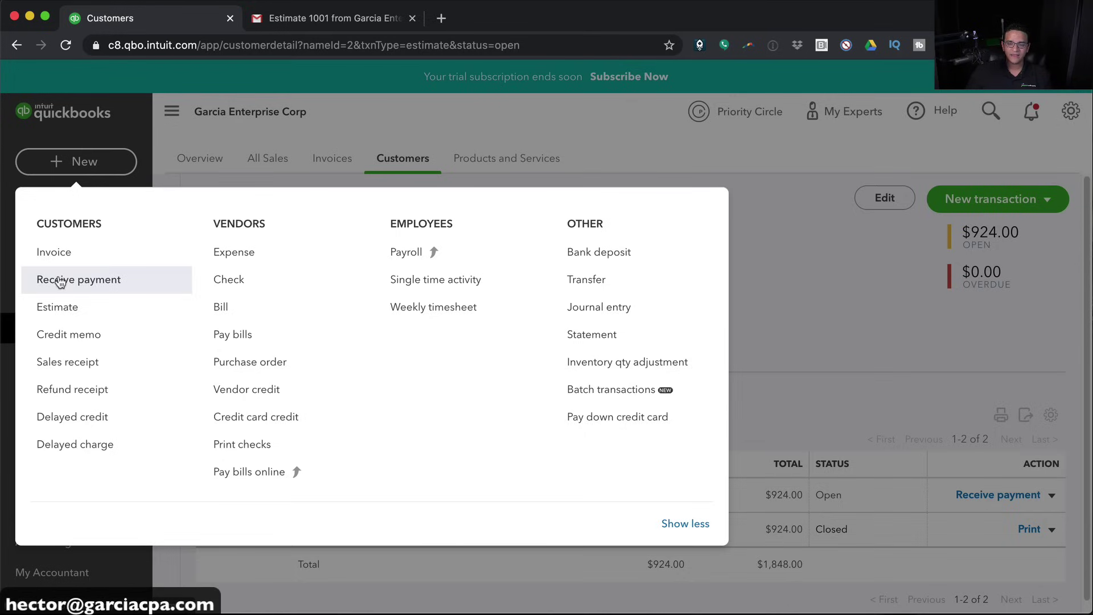
left_click(60, 281)
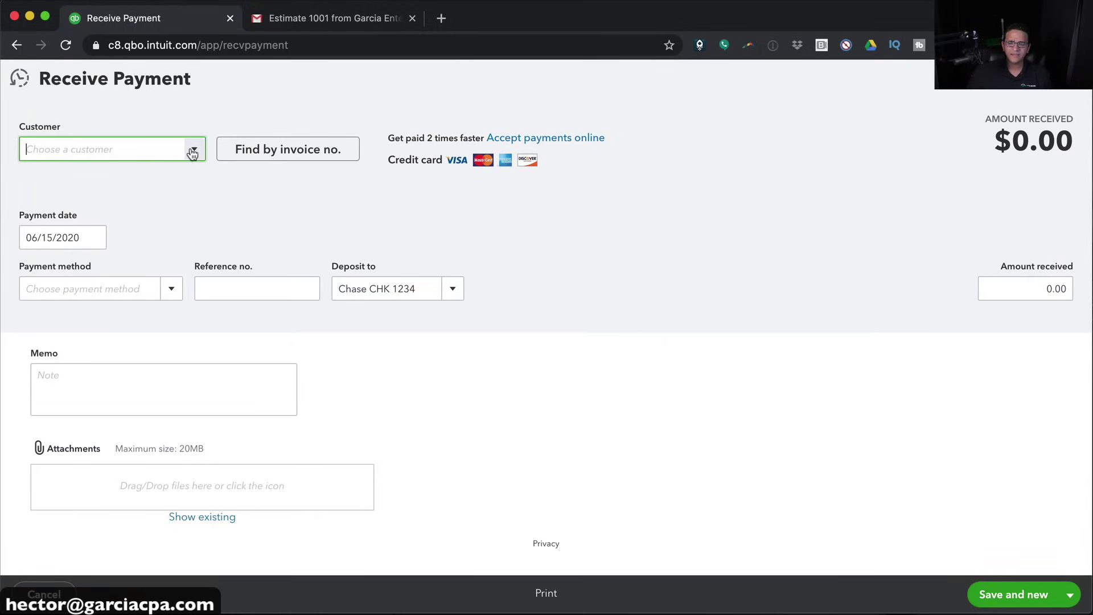
left_click(194, 151)
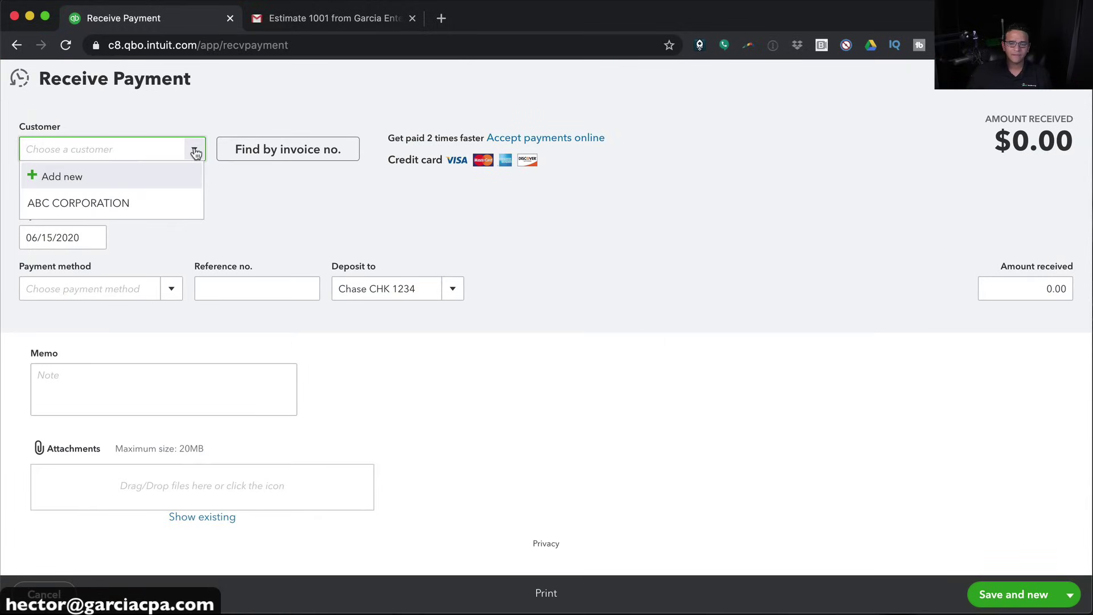
left_click(108, 197)
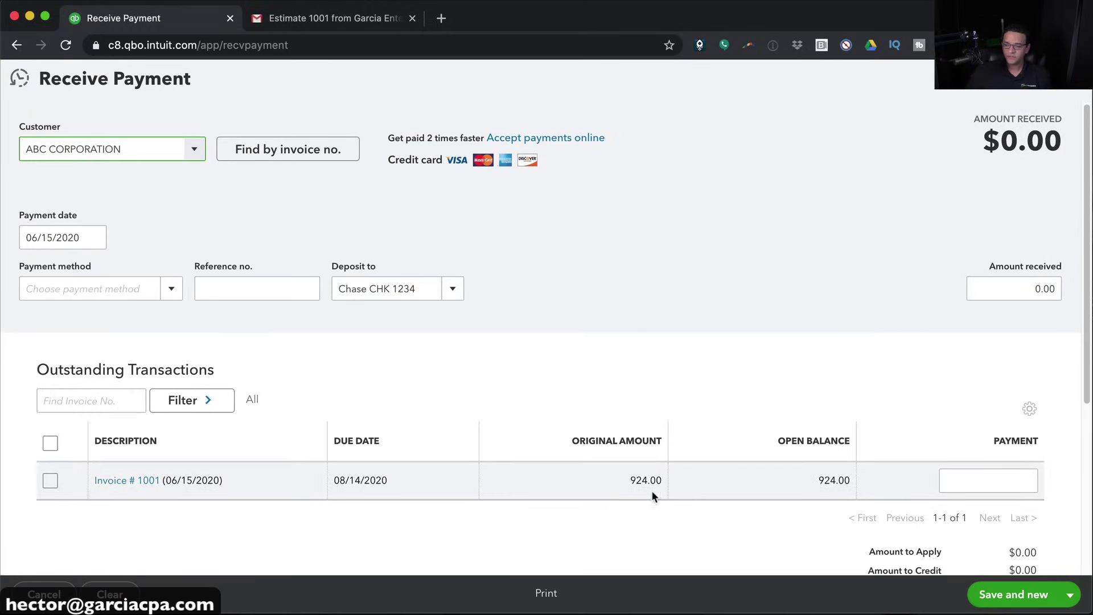
Record $400 received by Check, ref 5548, deposited to Chase CHK 1234, and save
left_click(1006, 291)
type("400")
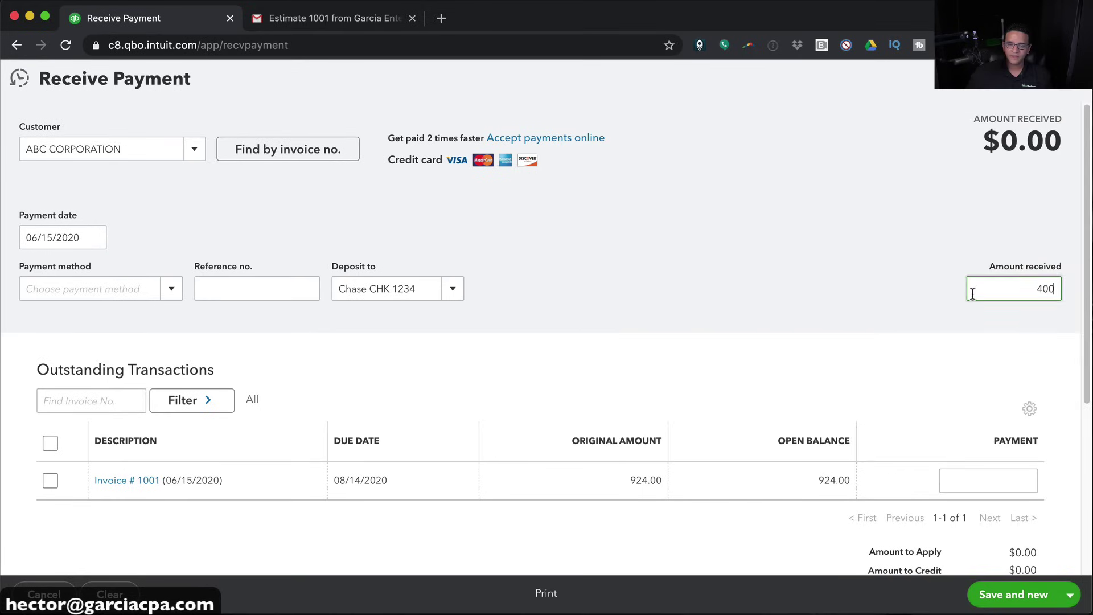
left_click(166, 290)
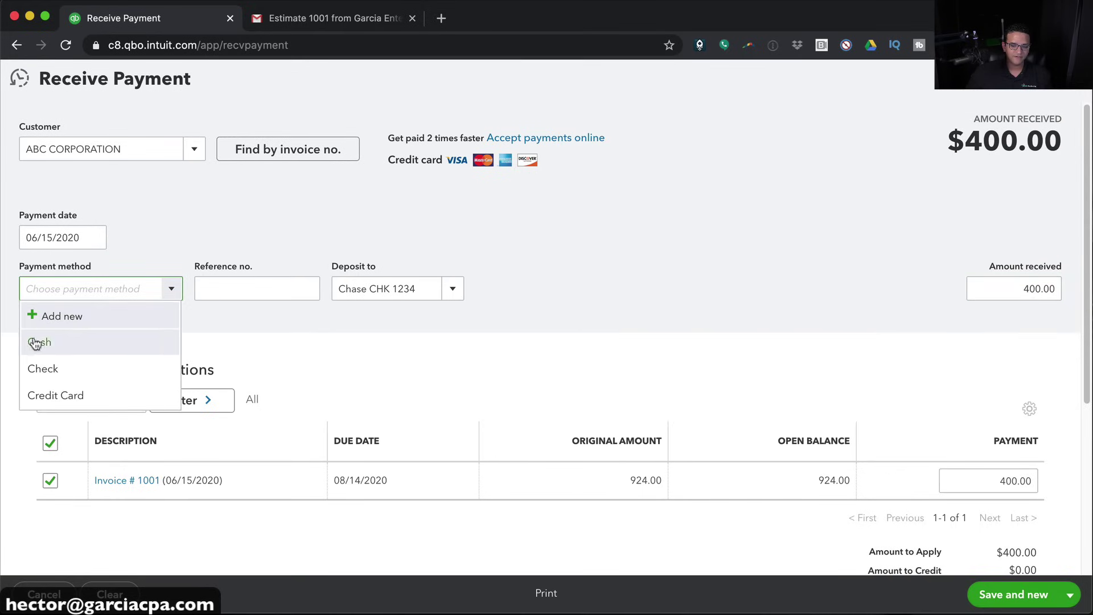
left_click(49, 370)
left_click(231, 294)
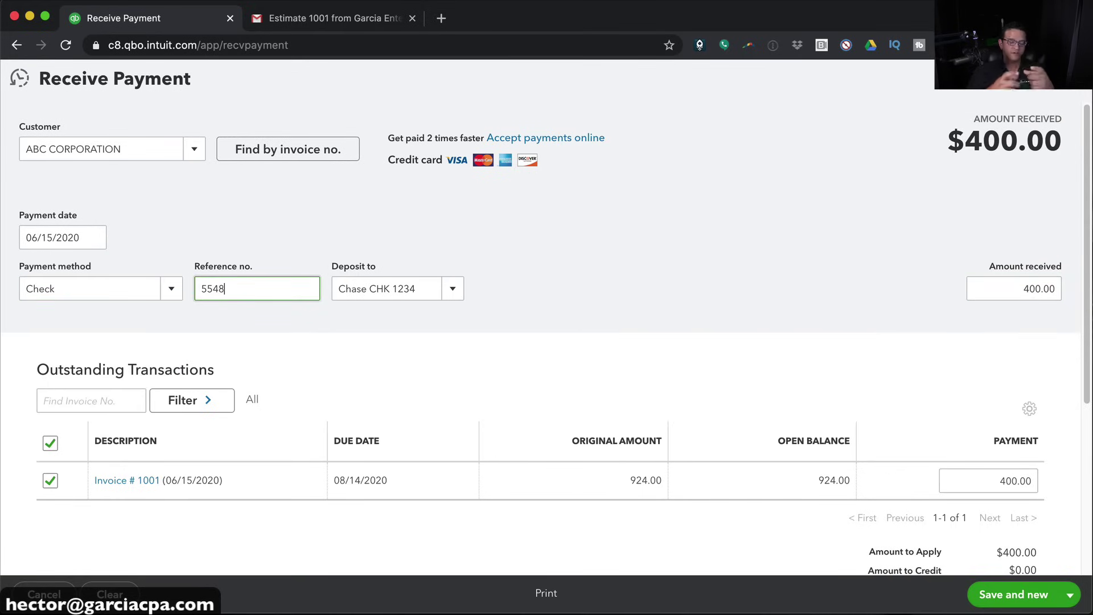
left_click(452, 288)
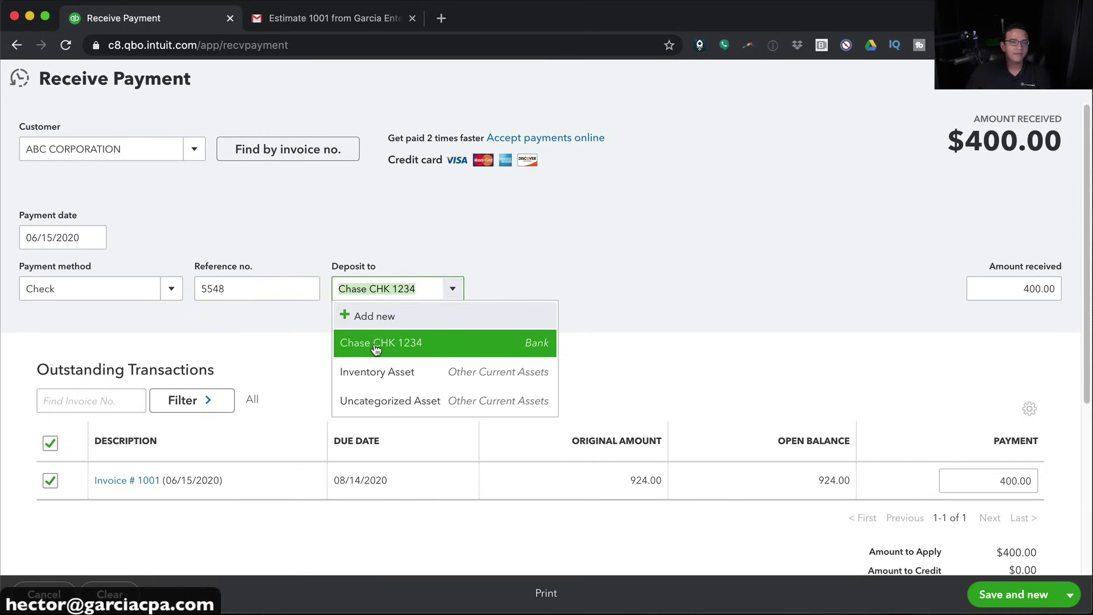
left_click(409, 340)
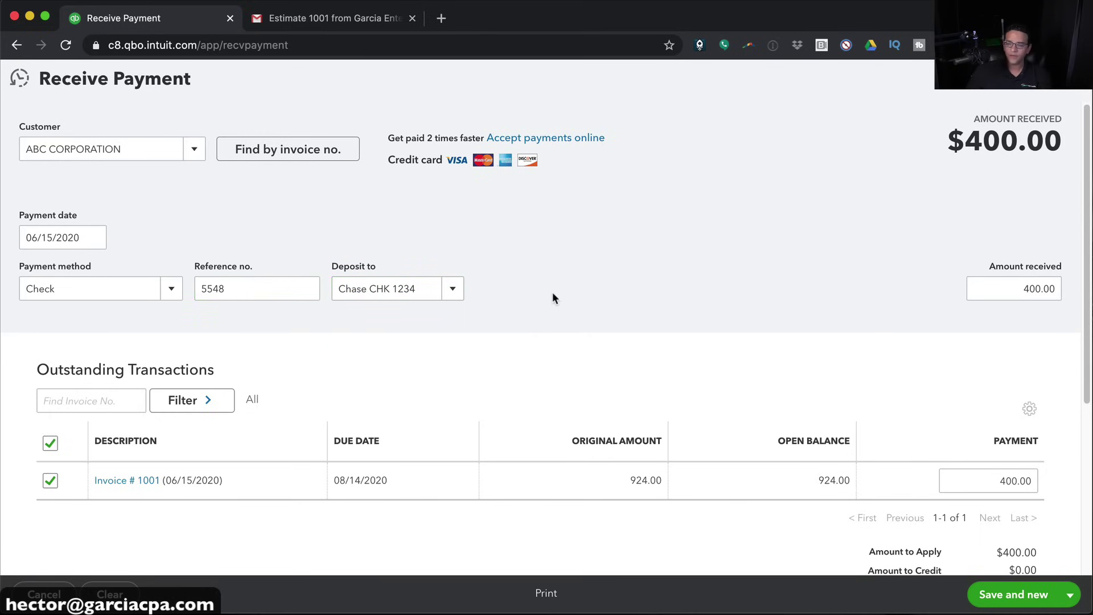
scroll(415, 458, "down", 3)
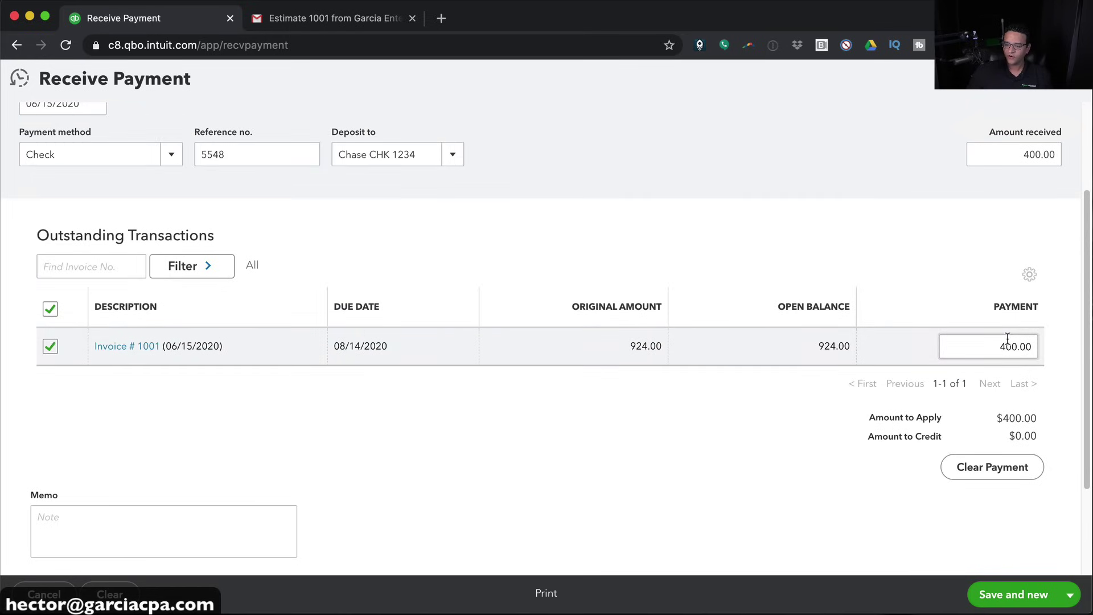
scroll(864, 373, "up", 3)
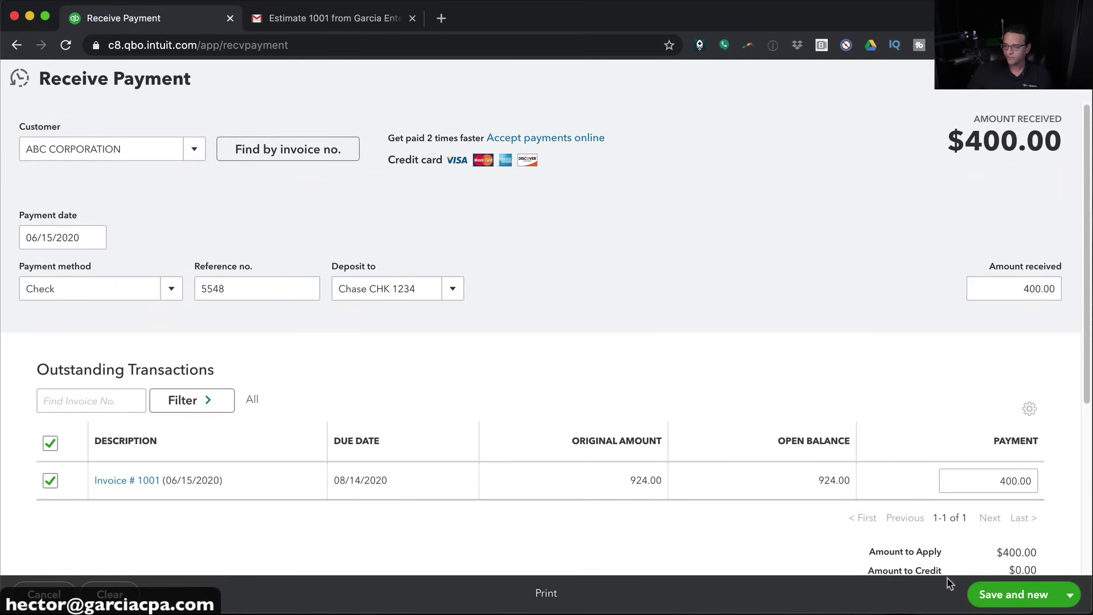
left_click(1070, 594)
left_click(982, 544)
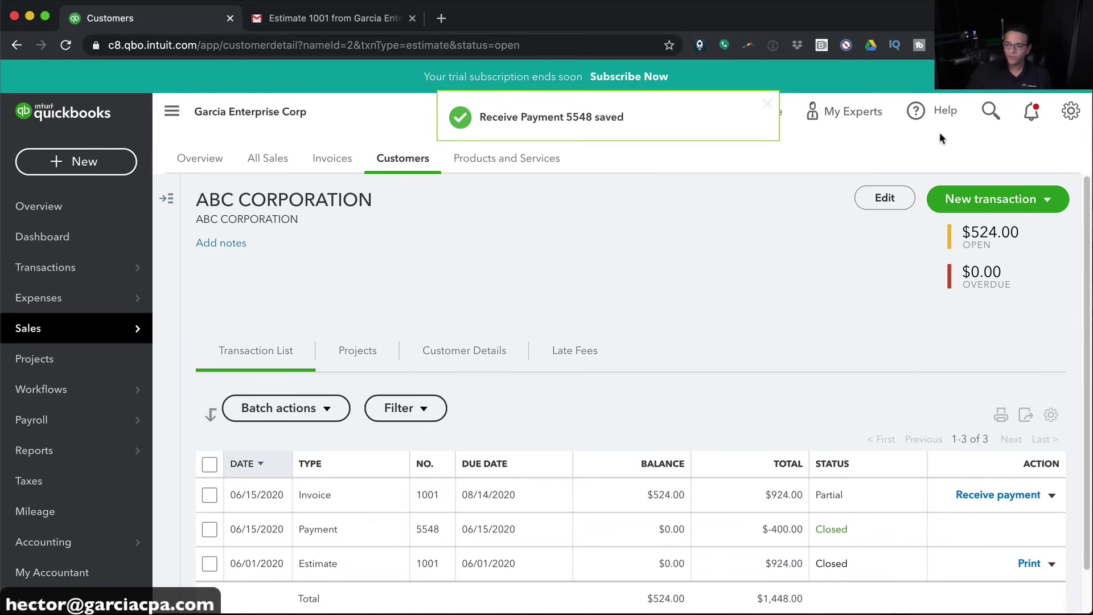
Open the Chase CHK 1234 register from the Chart of accounts and close its tour
mouse_move(26, 546)
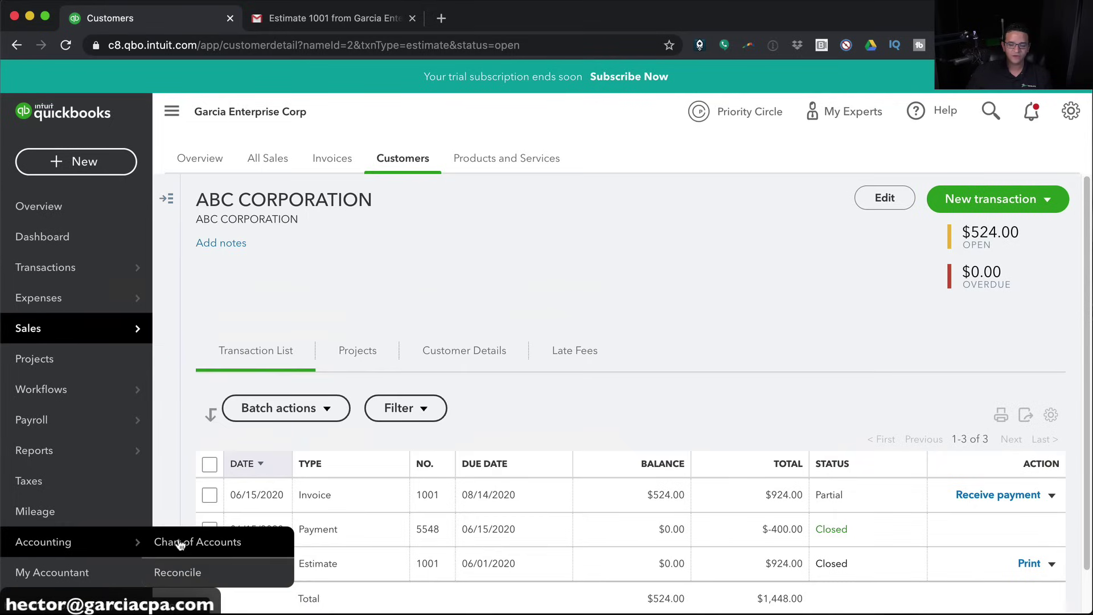
left_click(1071, 112)
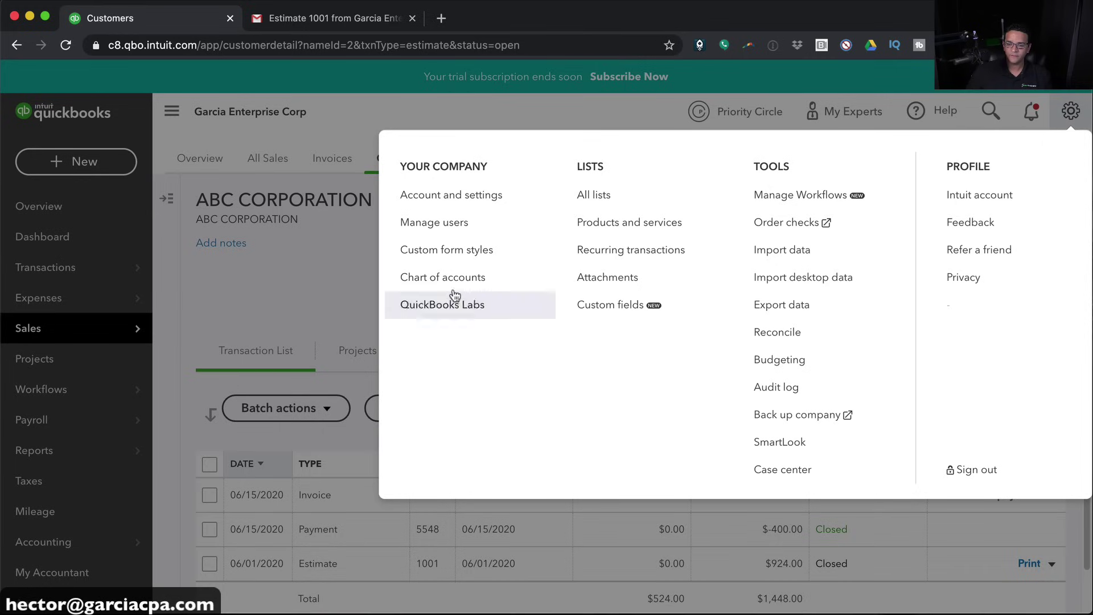
left_click(436, 280)
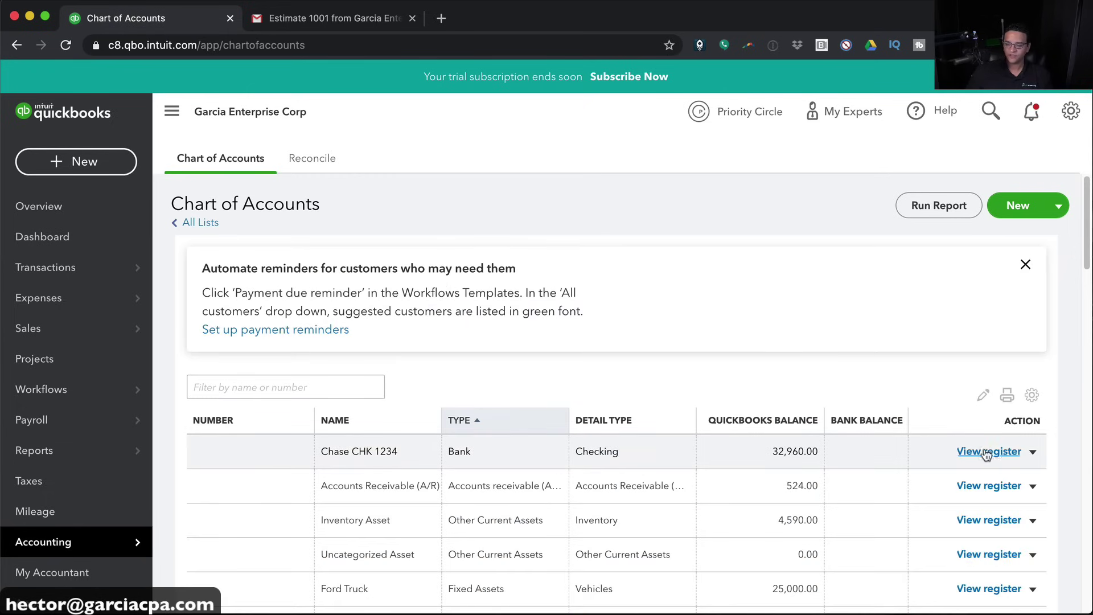
left_click(986, 452)
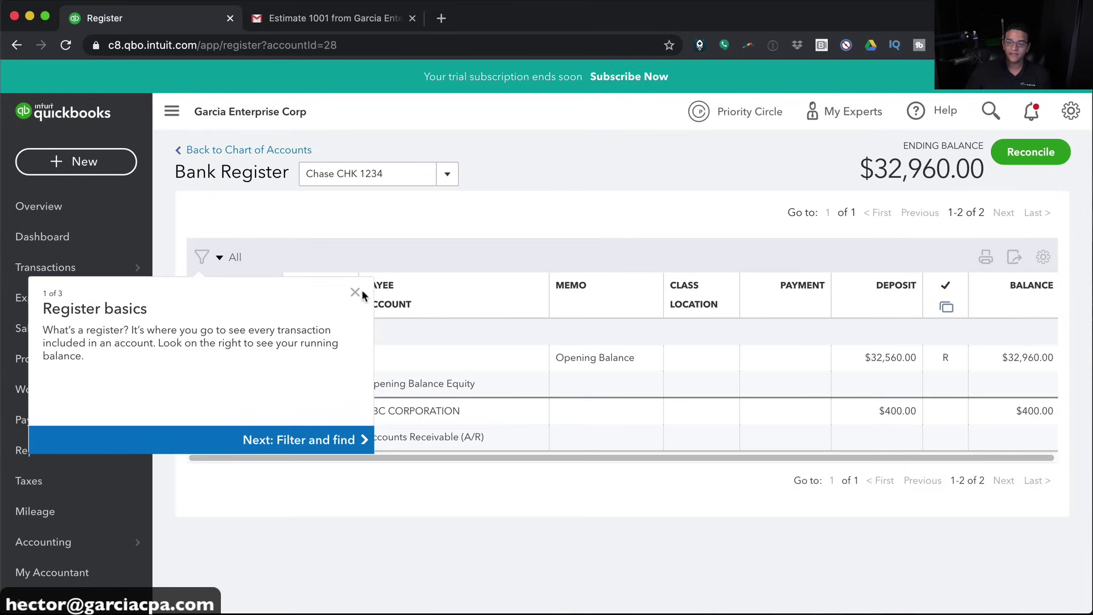
left_click(458, 294)
left_click(356, 295)
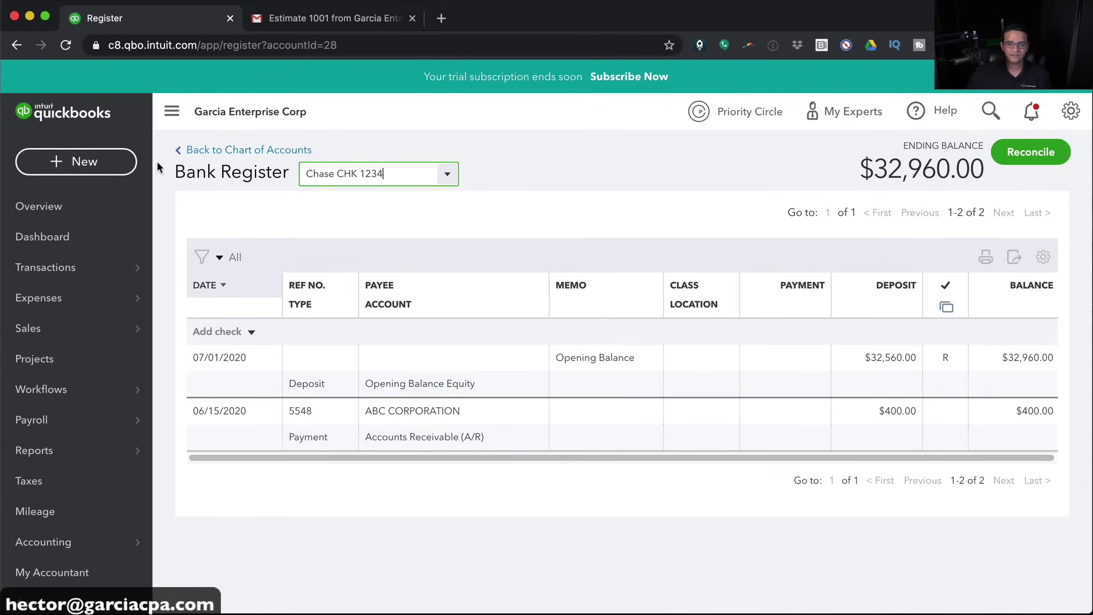
Start Pay Bills and select the Dell and XFINITY bills for payment
left_click(52, 171)
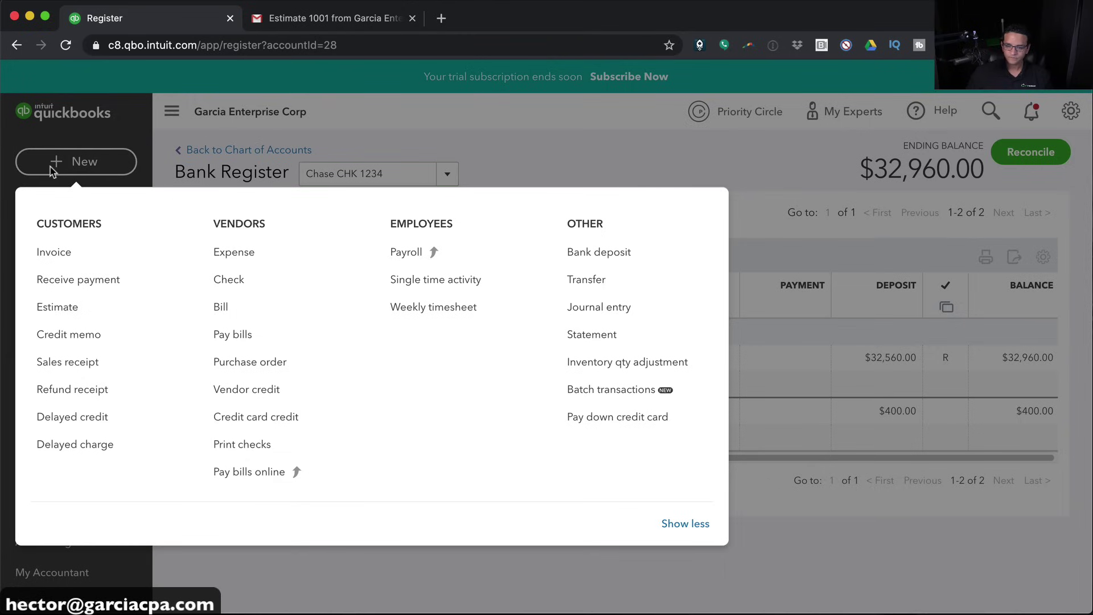
left_click(237, 334)
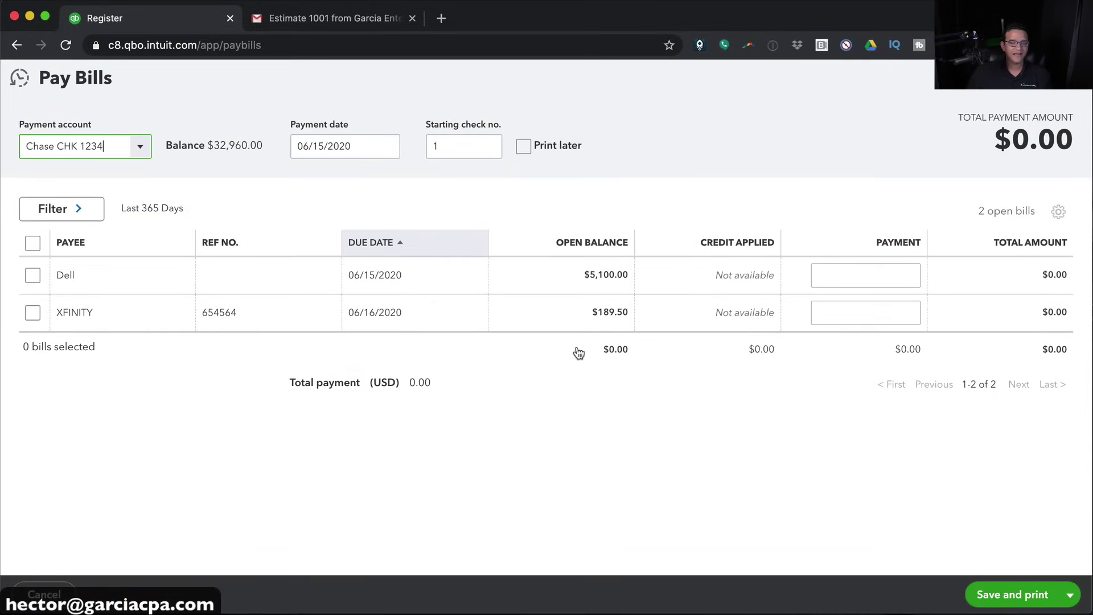
left_click(34, 275)
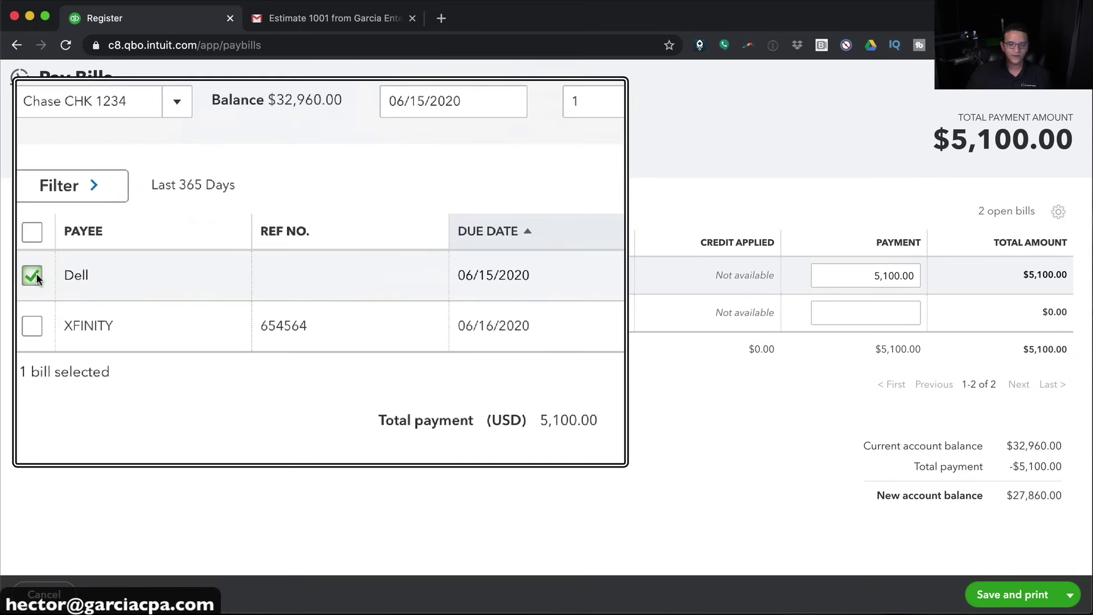
left_click(911, 274)
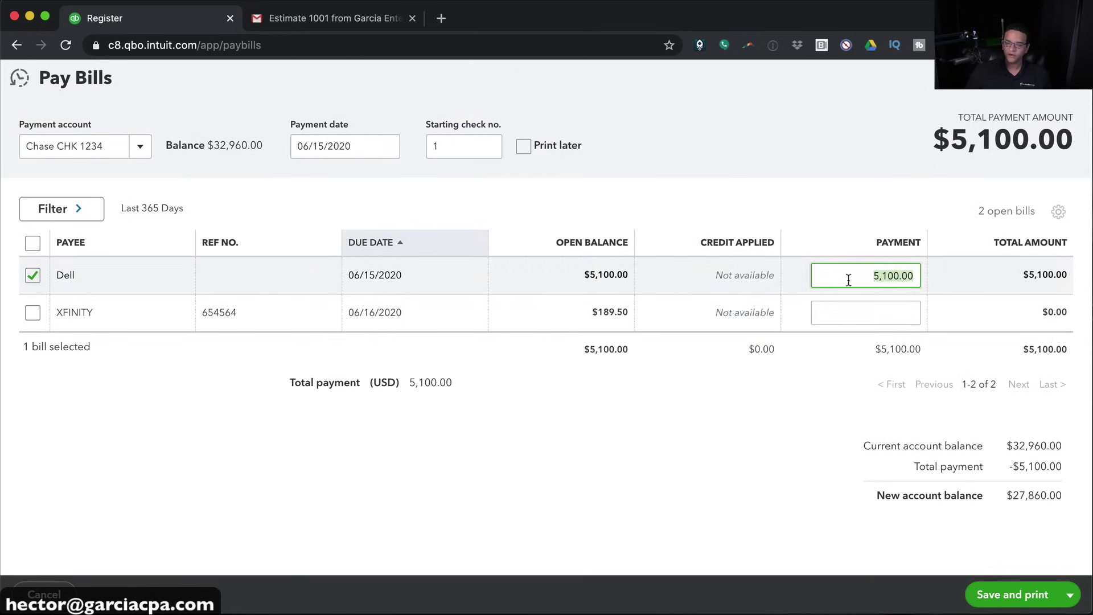
left_click(33, 314)
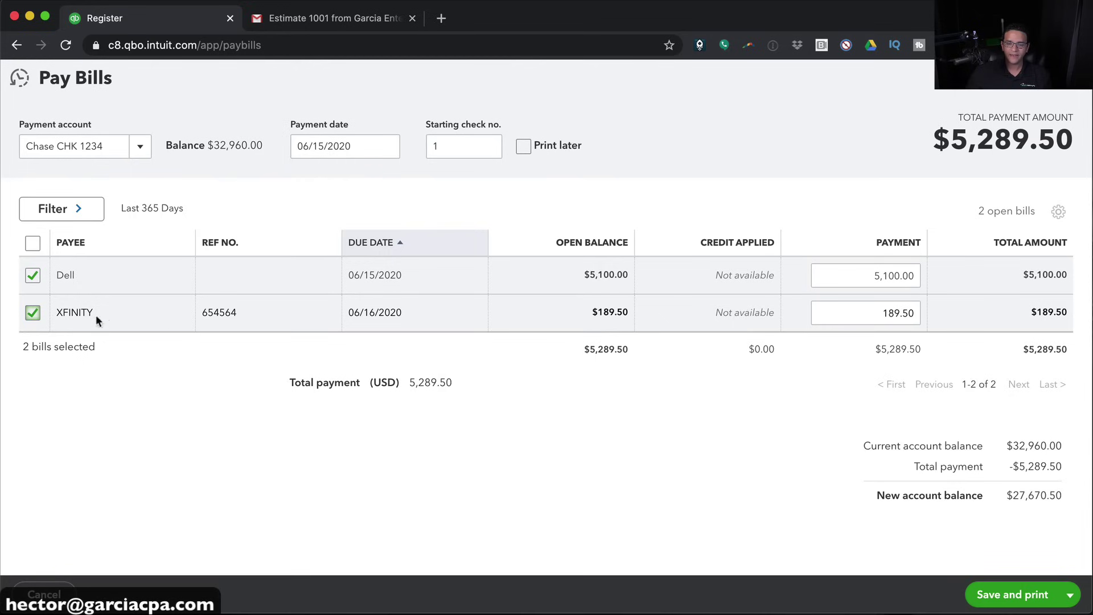
left_click(894, 313)
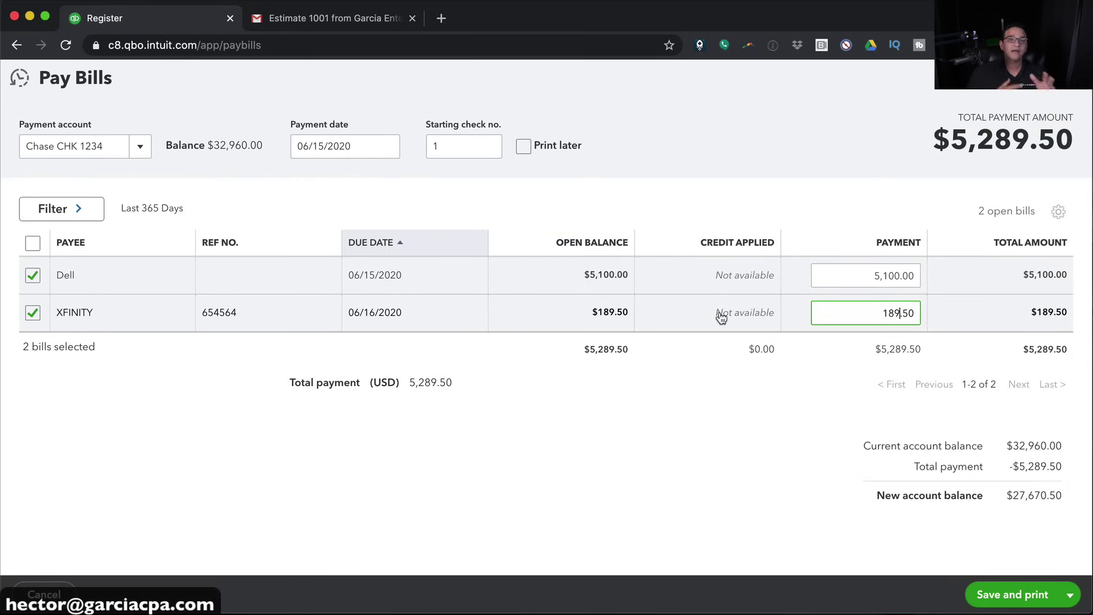
Pay from Chase CHK 1234 with Print later off and starting check no. ACH, then save
left_click(478, 142)
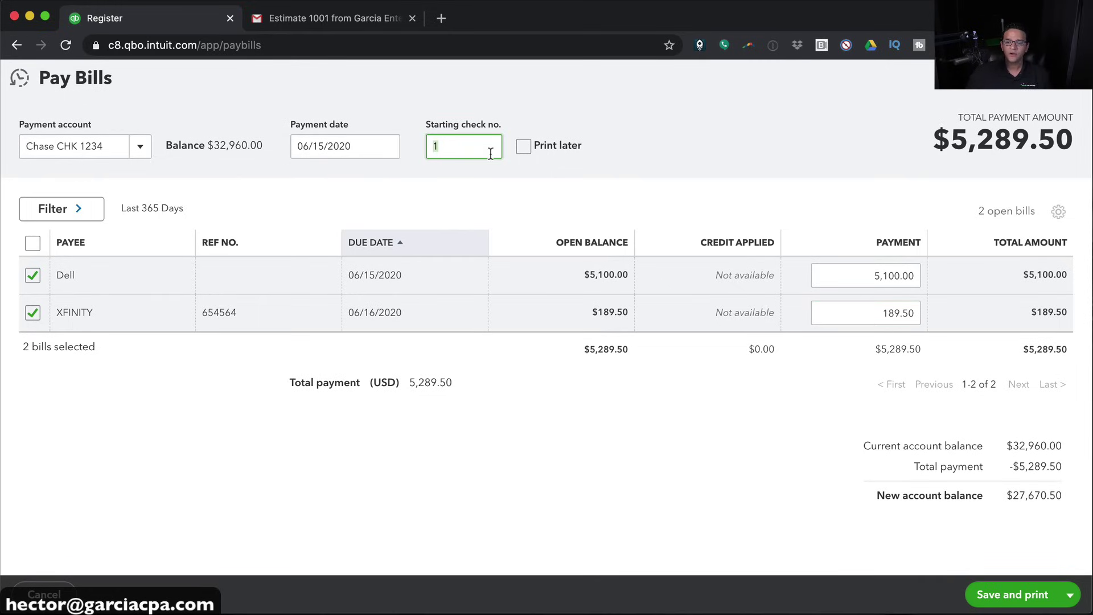
left_click(527, 147)
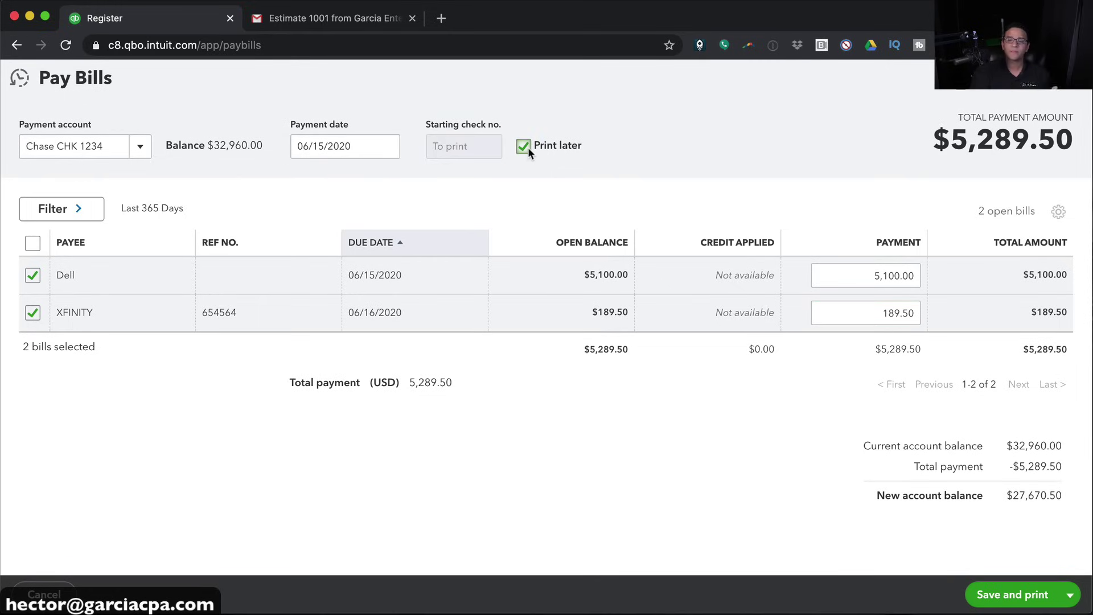
left_click(524, 147)
left_click(486, 151)
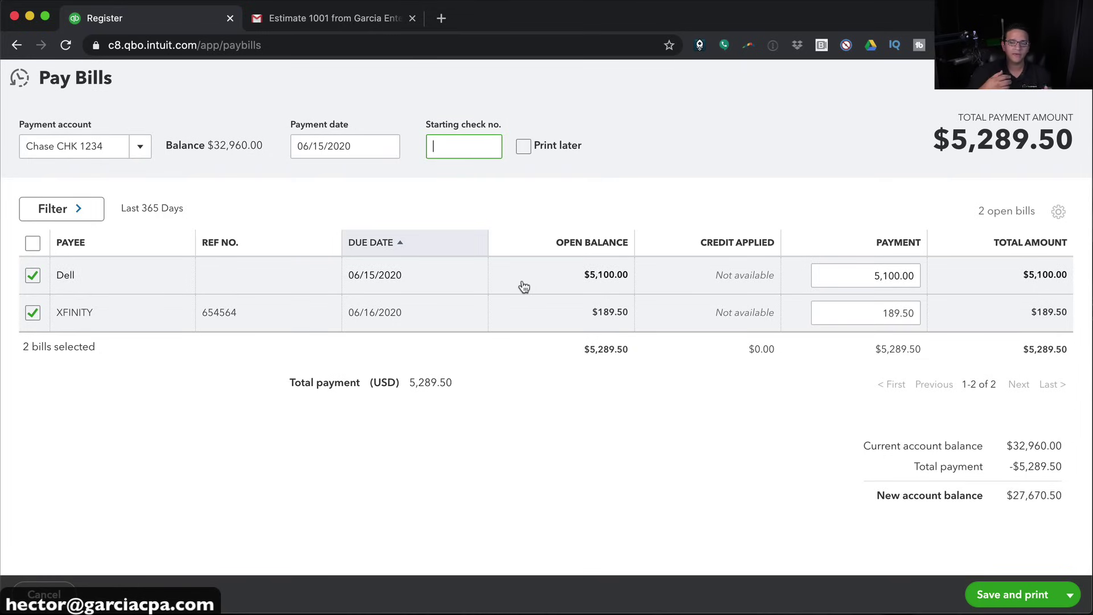
left_click(144, 152)
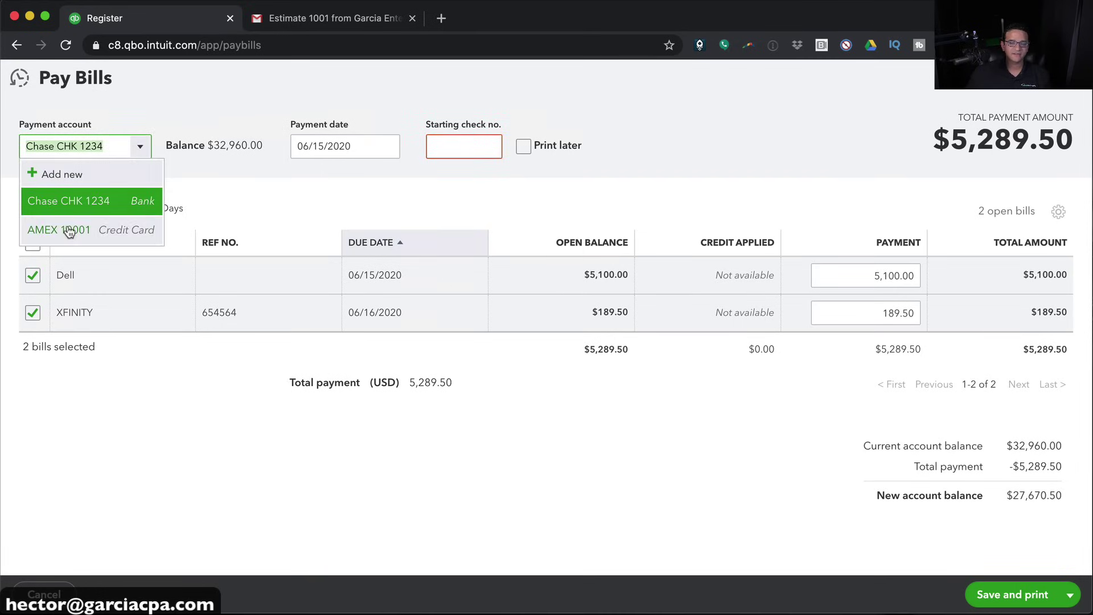
left_click(67, 227)
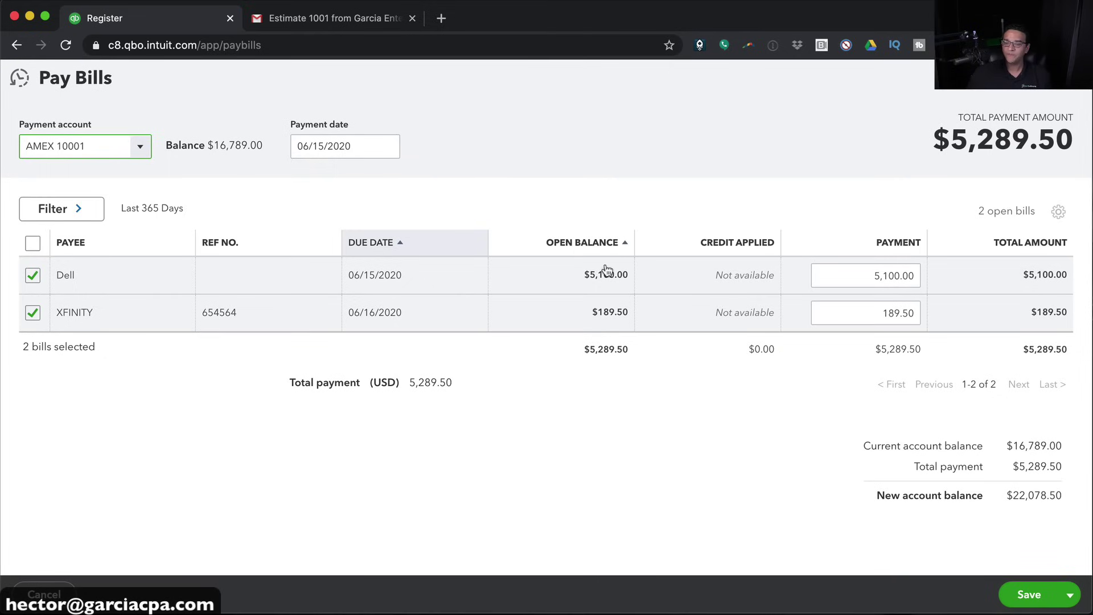
left_click(140, 147)
left_click(75, 202)
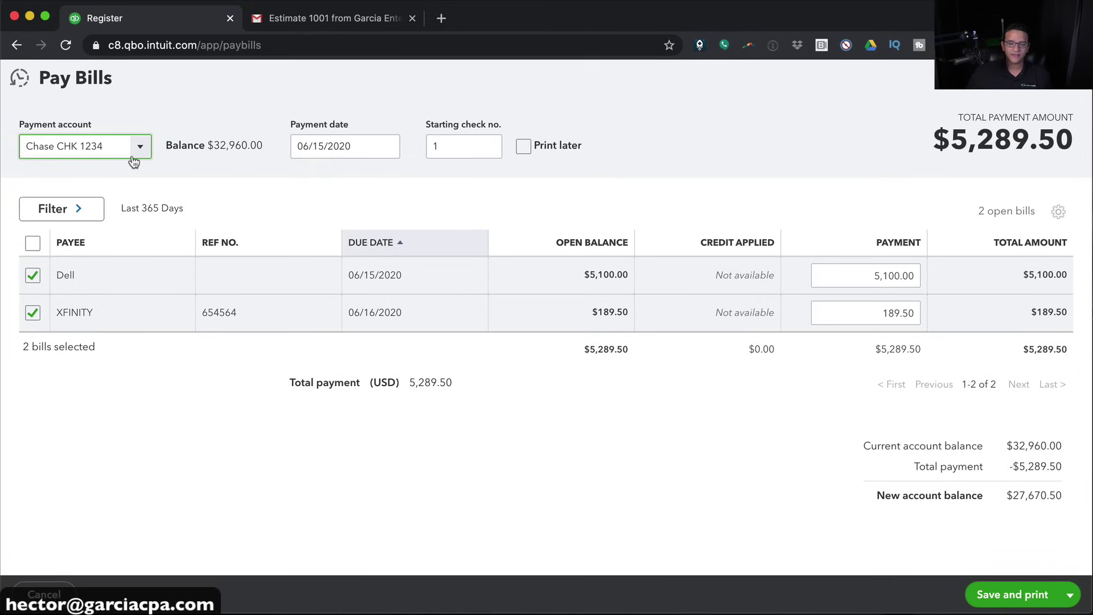
left_click_drag(442, 147, 408, 142)
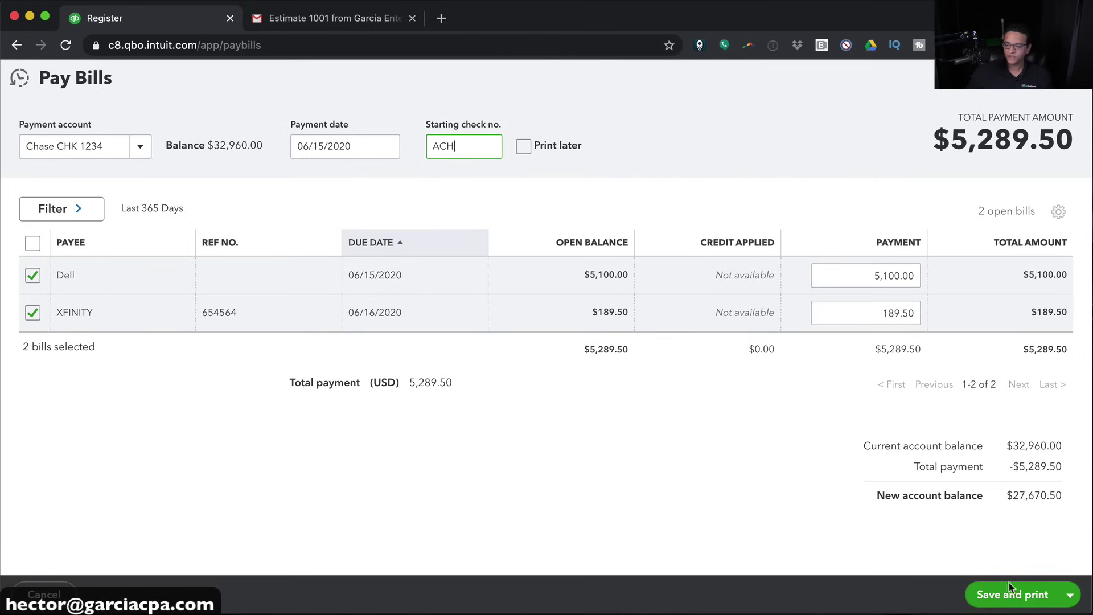
left_click(1070, 594)
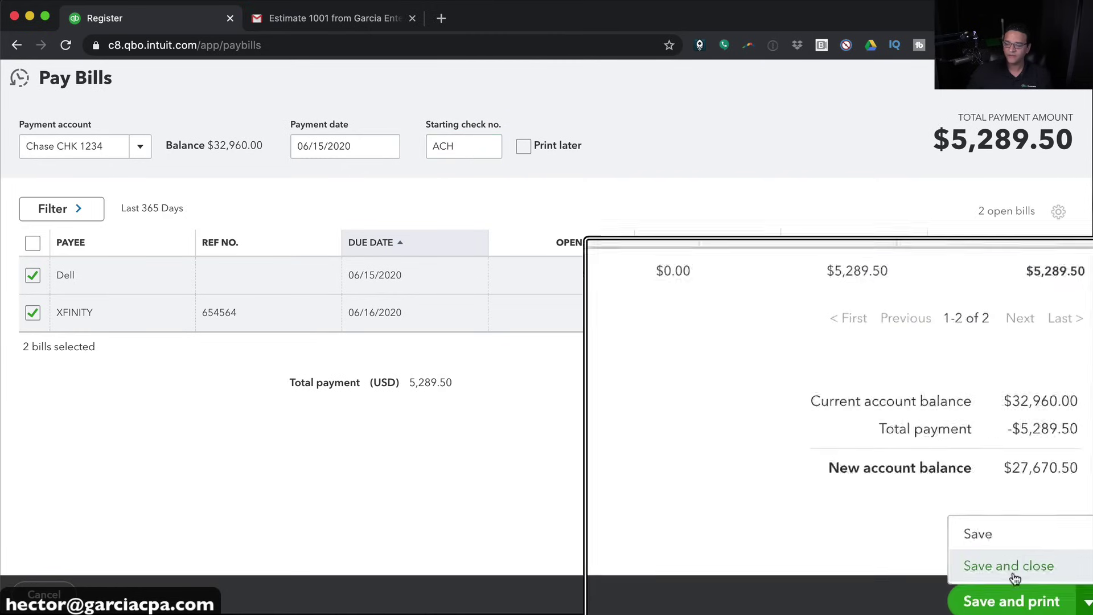
left_click(995, 606)
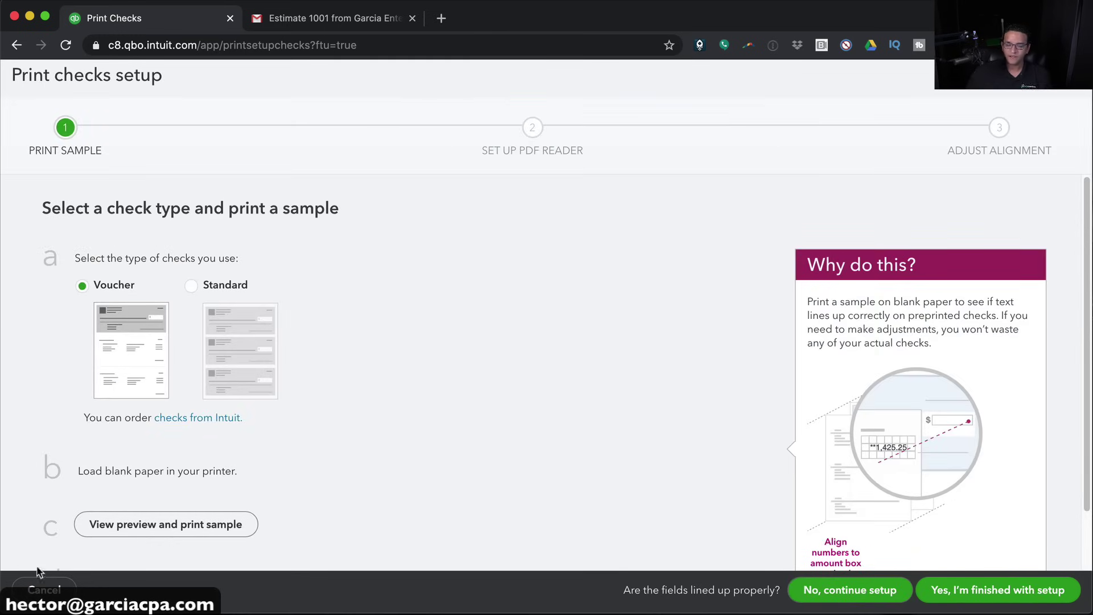
Cancel the Print checks setup and return to the Chase CHK 1234 register
left_click(44, 590)
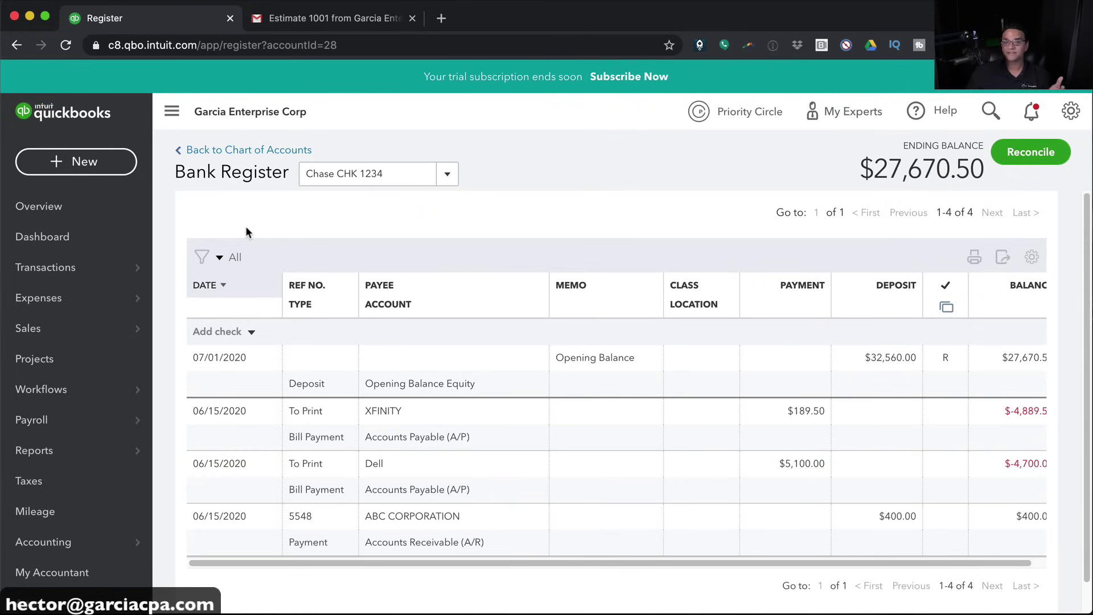
left_click(77, 171)
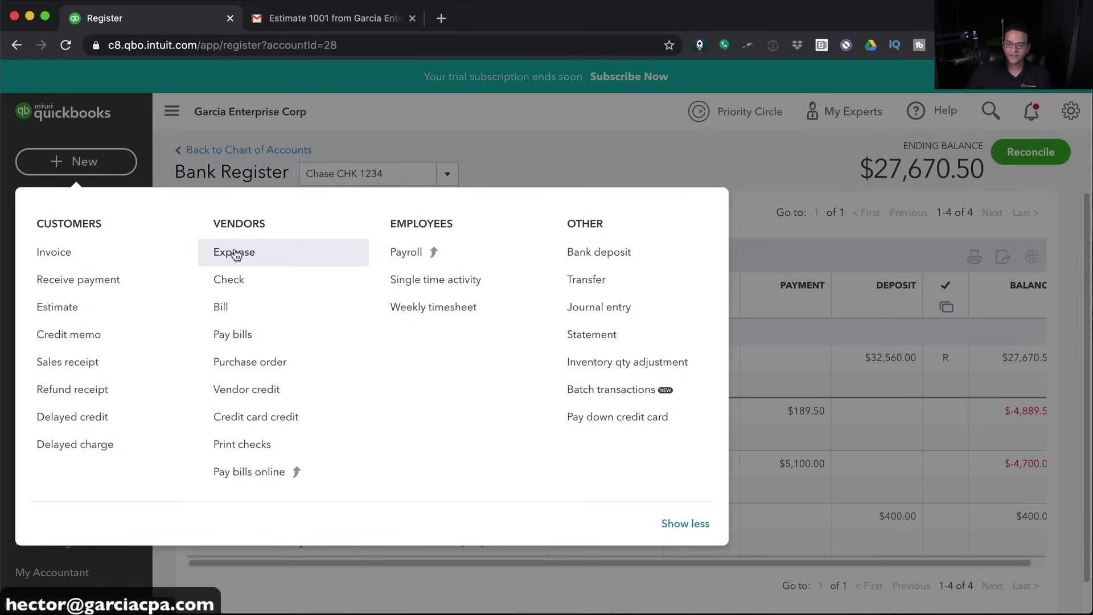
Start an expense from Chase CHK 1234 dated 06/16/2020 with payee Chevron
left_click(236, 252)
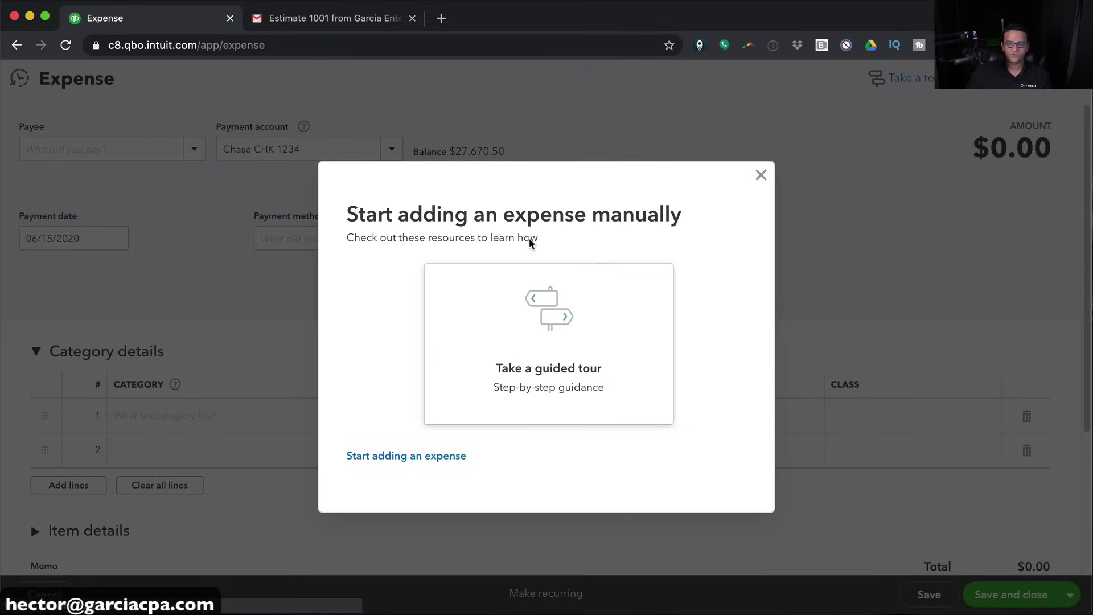
left_click(760, 174)
left_click(276, 149)
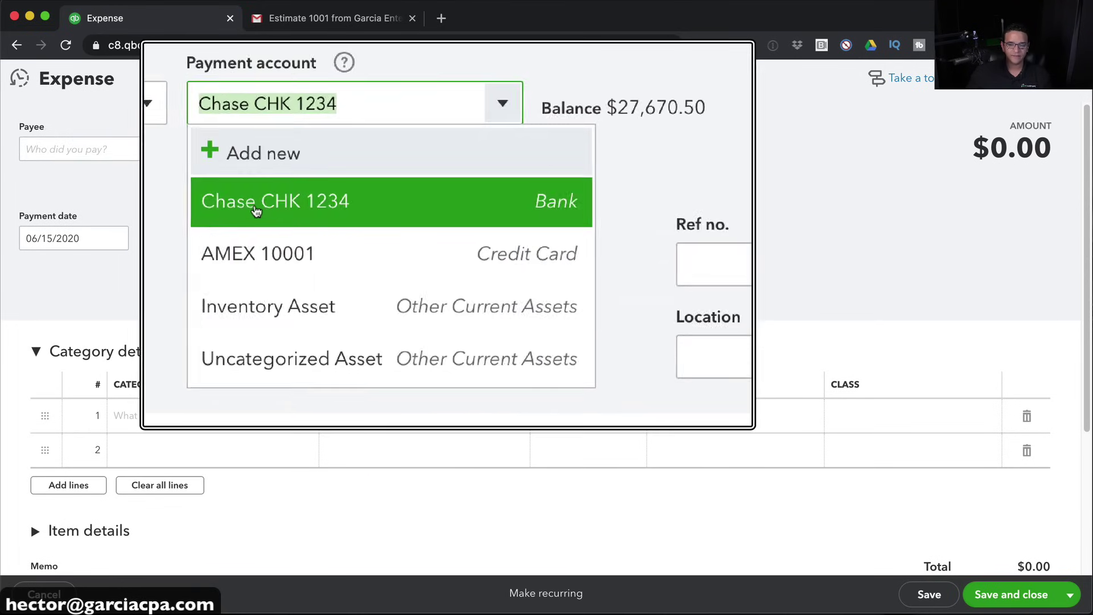
left_click(90, 239)
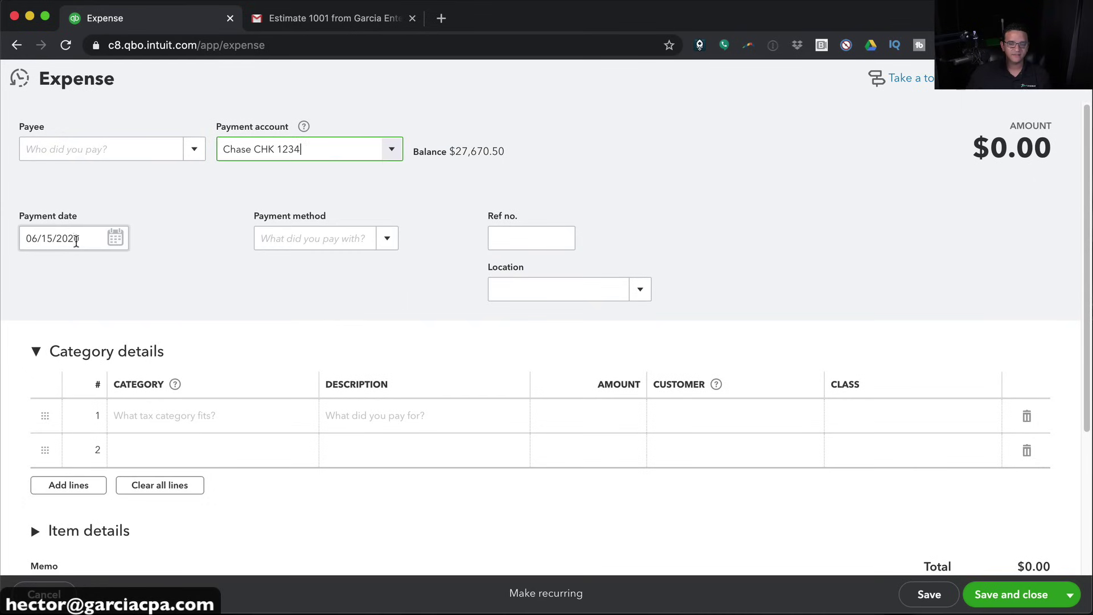
key("plus")
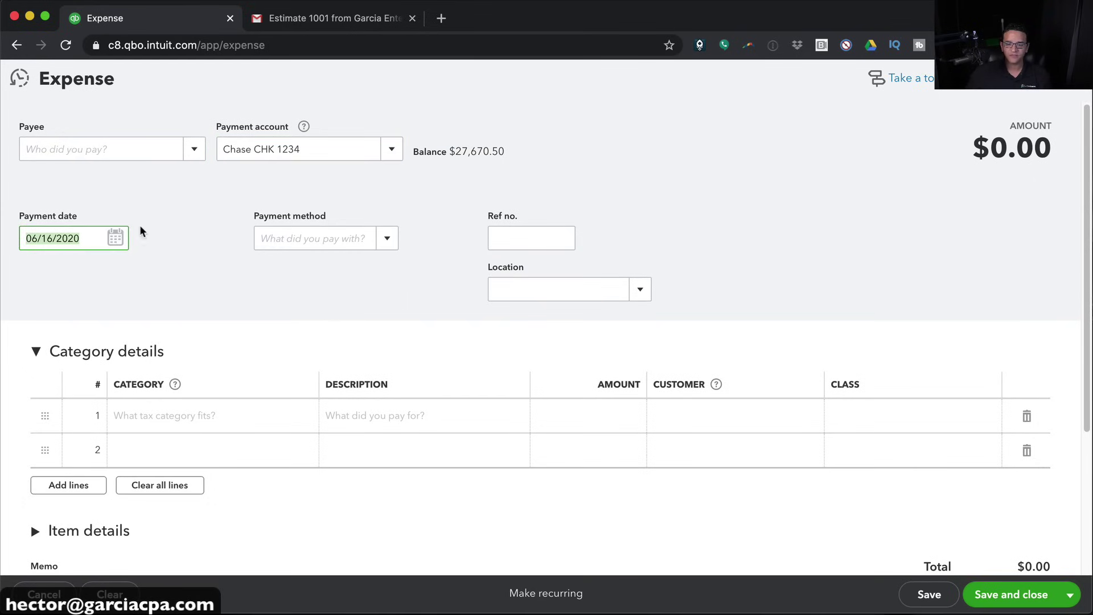
left_click(120, 238)
left_click(121, 239)
left_click(194, 149)
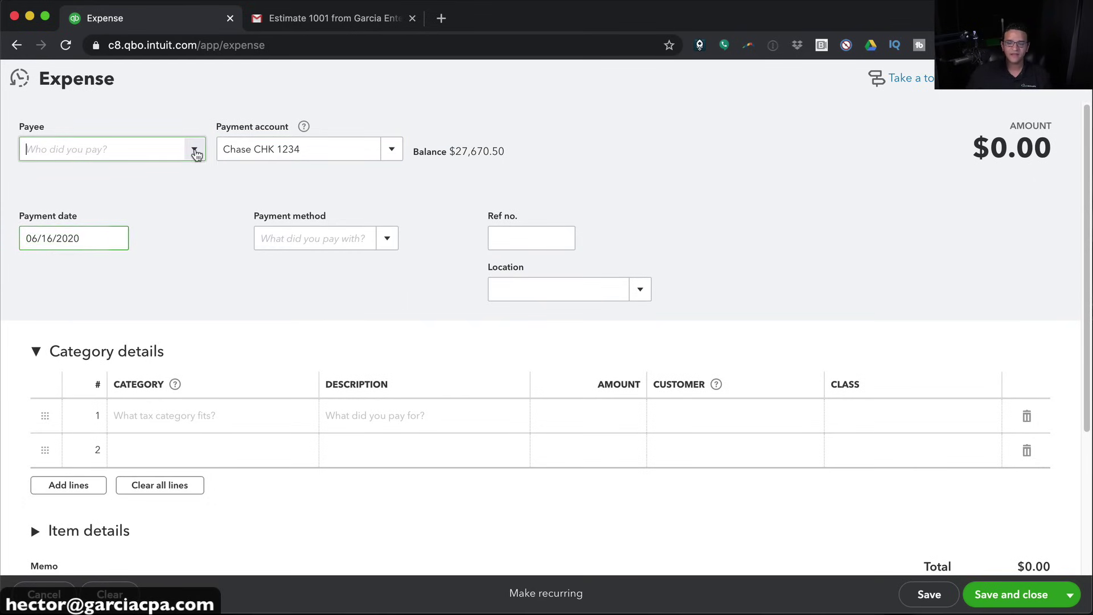
left_click(59, 202)
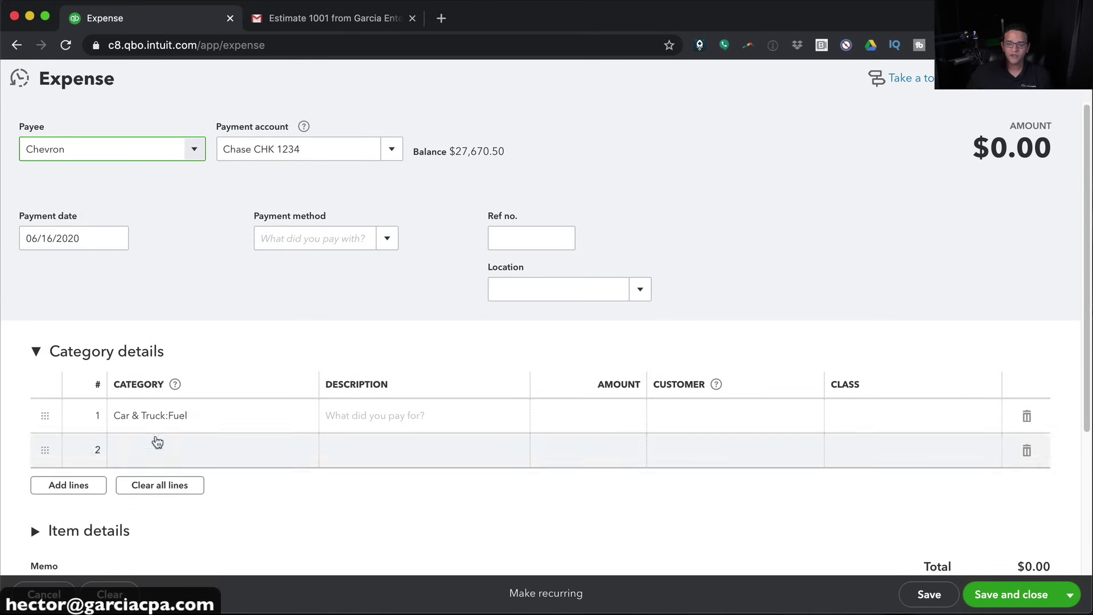
Enter category Car & Truck:Fuel with amount 56.91 and save the expense
left_click(153, 415)
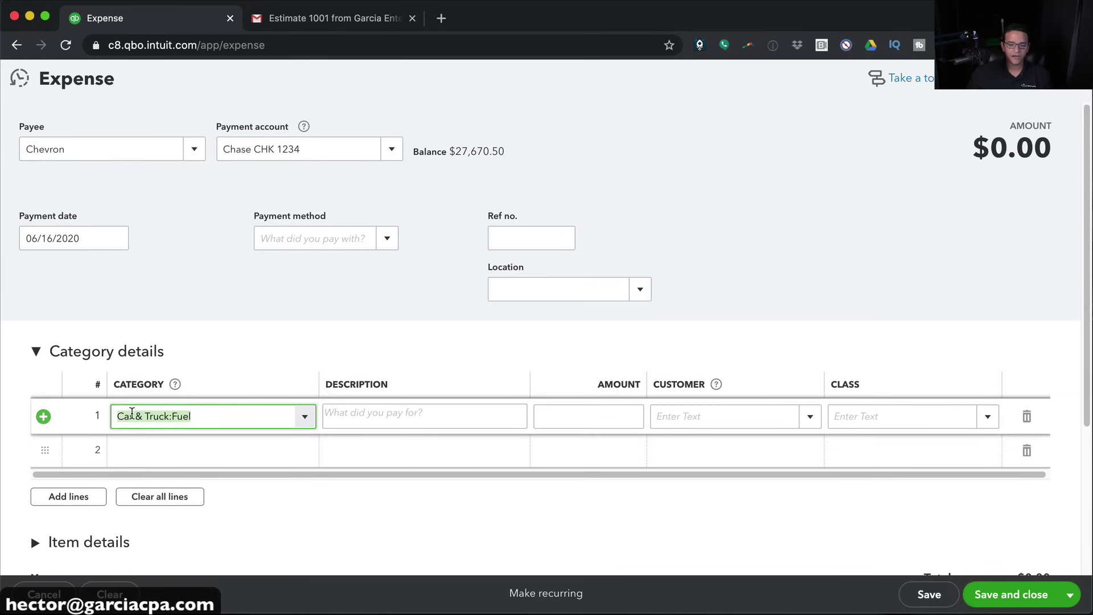
left_click(305, 417)
scroll(178, 168, "up", 3)
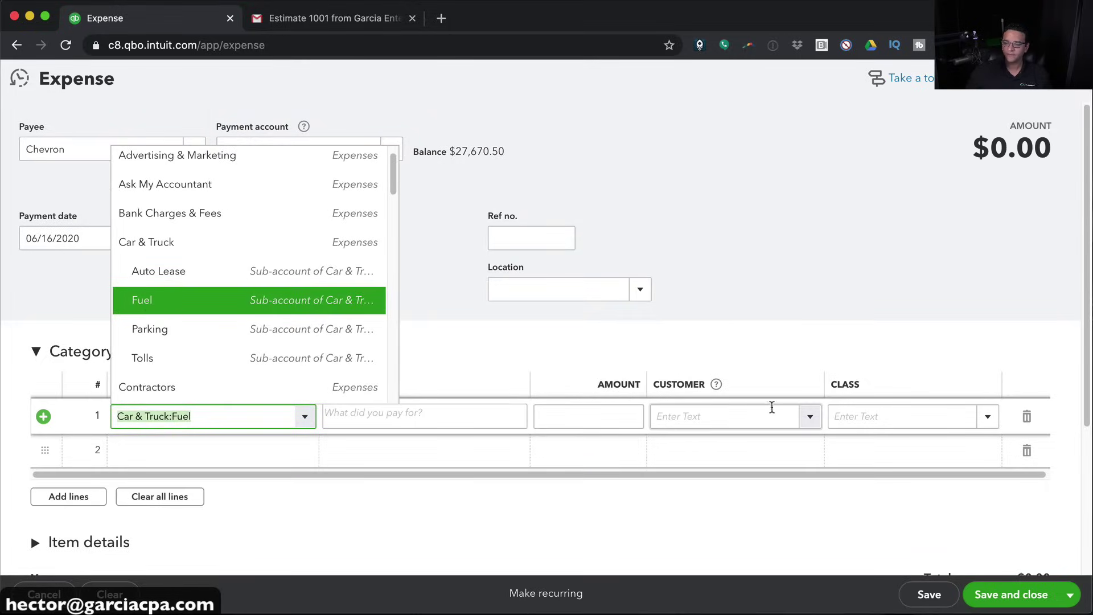
left_click(615, 411)
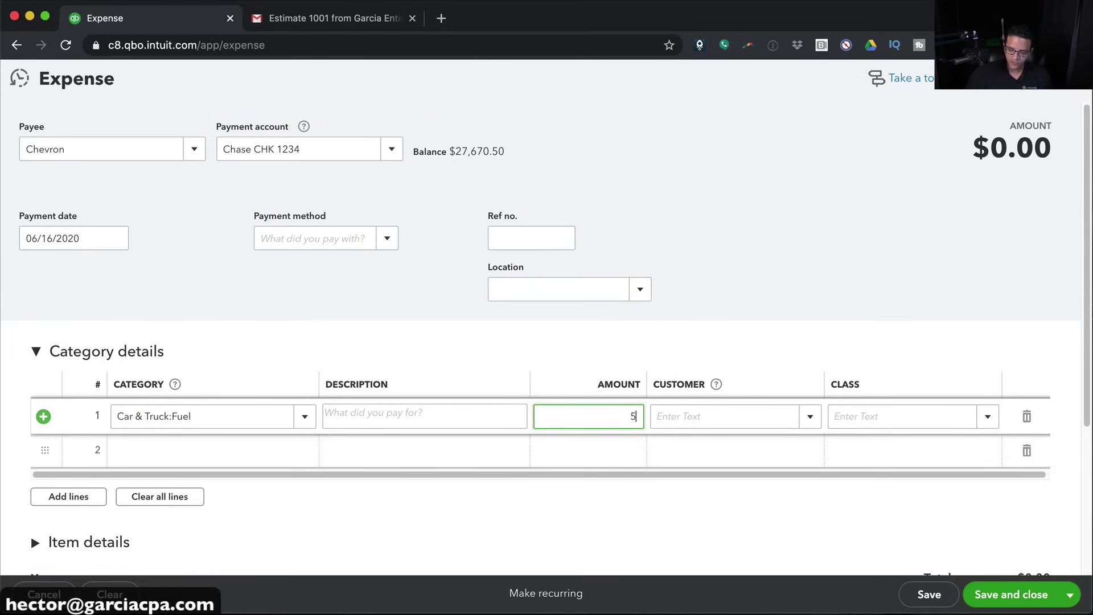
type("56.91")
key("Tab")
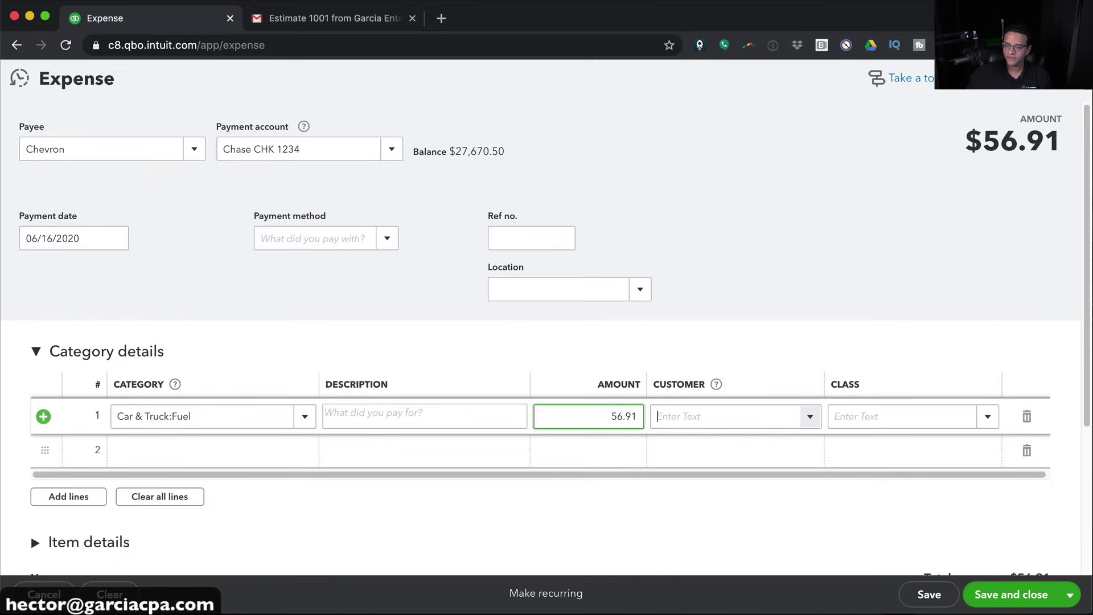
left_click(998, 595)
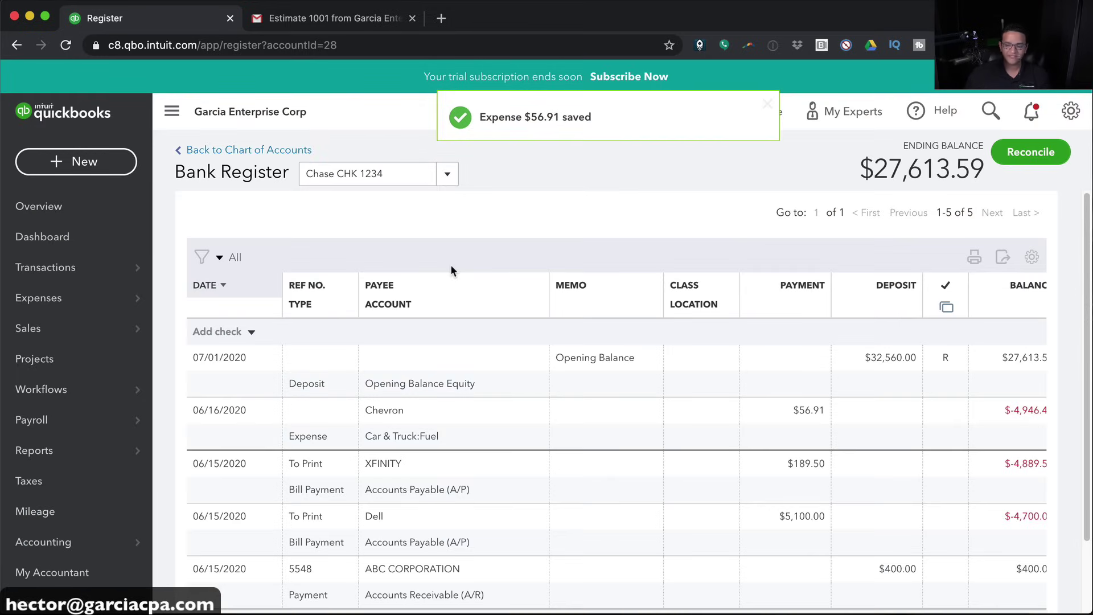
Start another Chevron expense charged to AMEX 10001, dated 06/17/2020
left_click(75, 161)
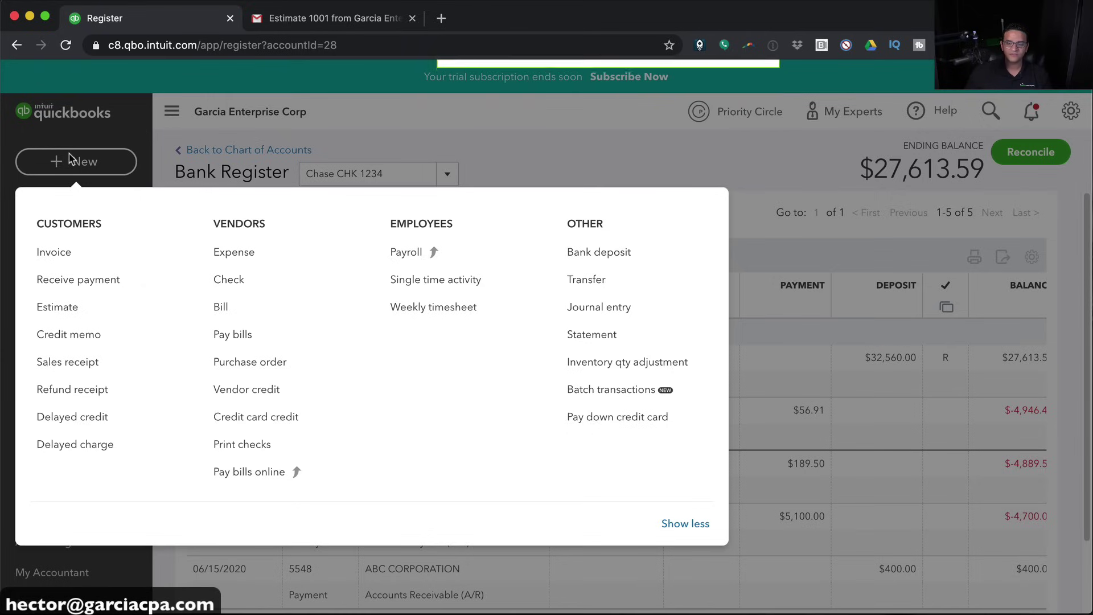
left_click(236, 254)
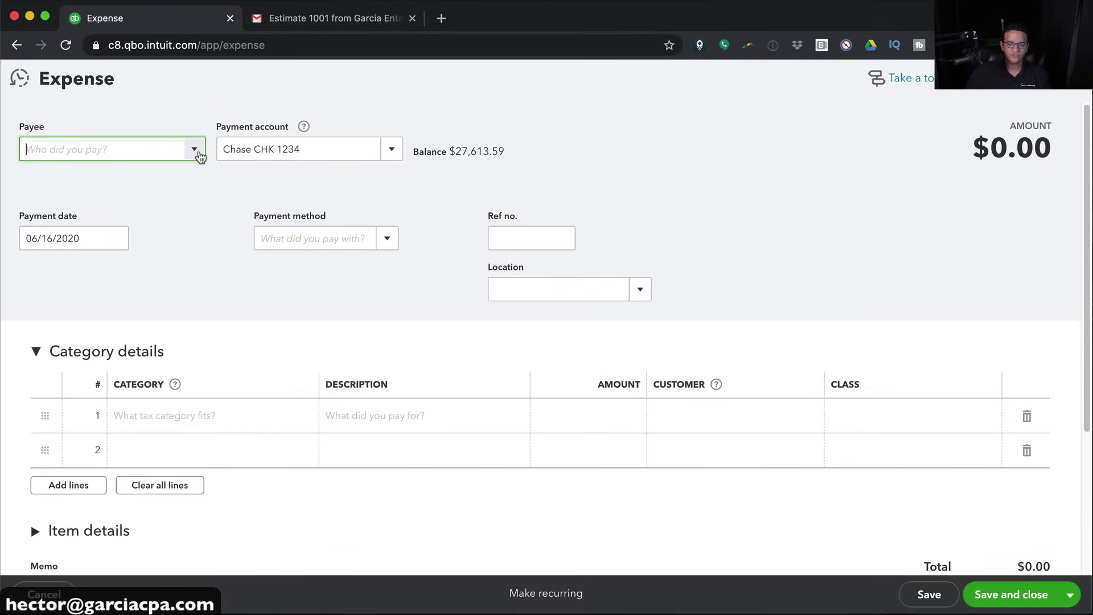
left_click(195, 150)
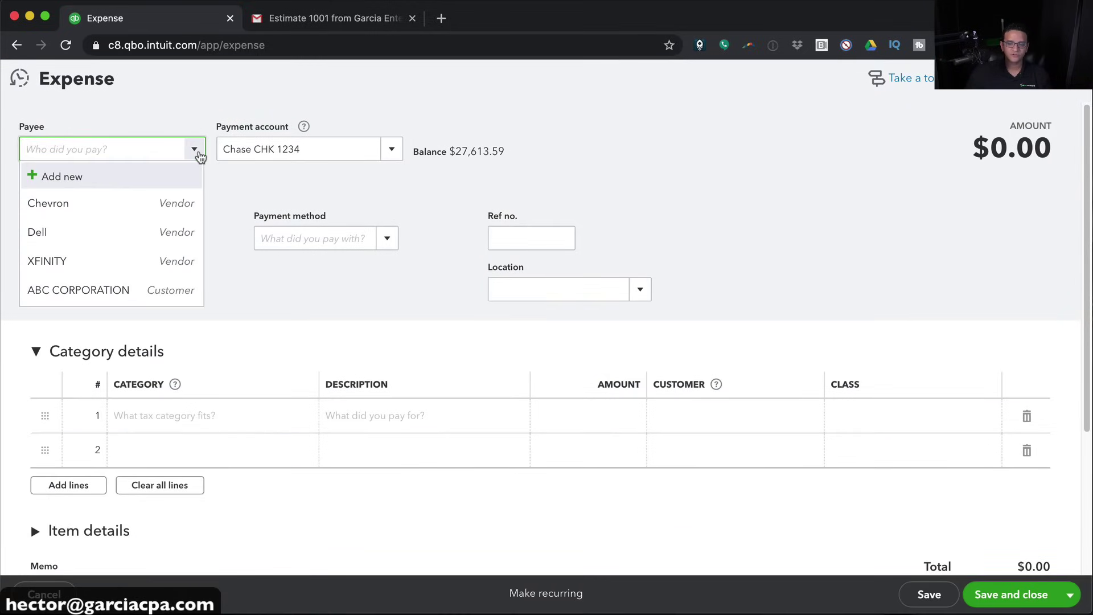
left_click(83, 203)
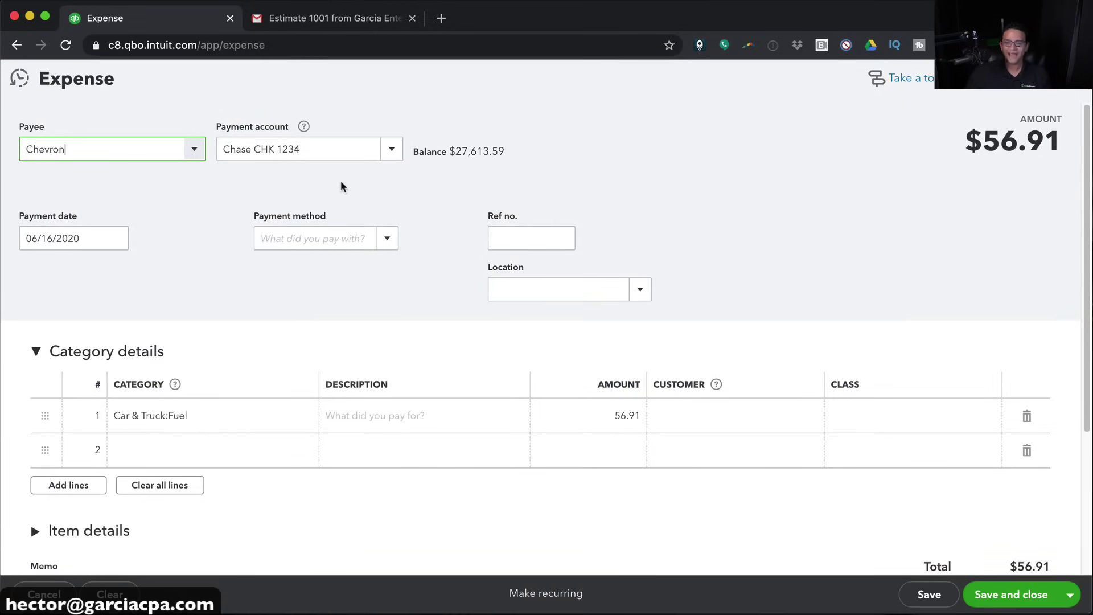
left_click(390, 150)
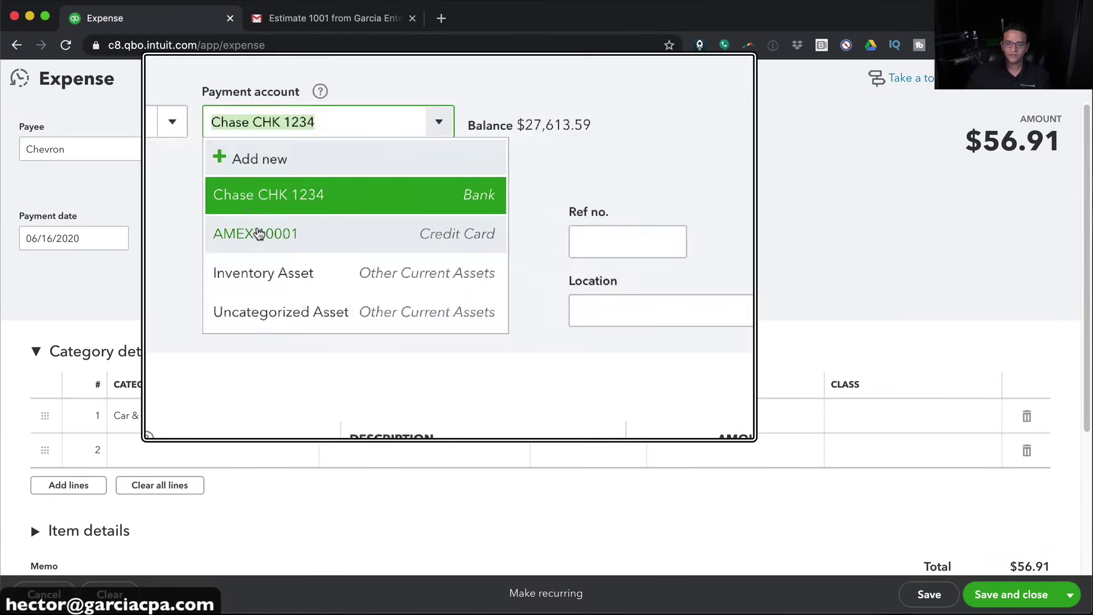
left_click(261, 230)
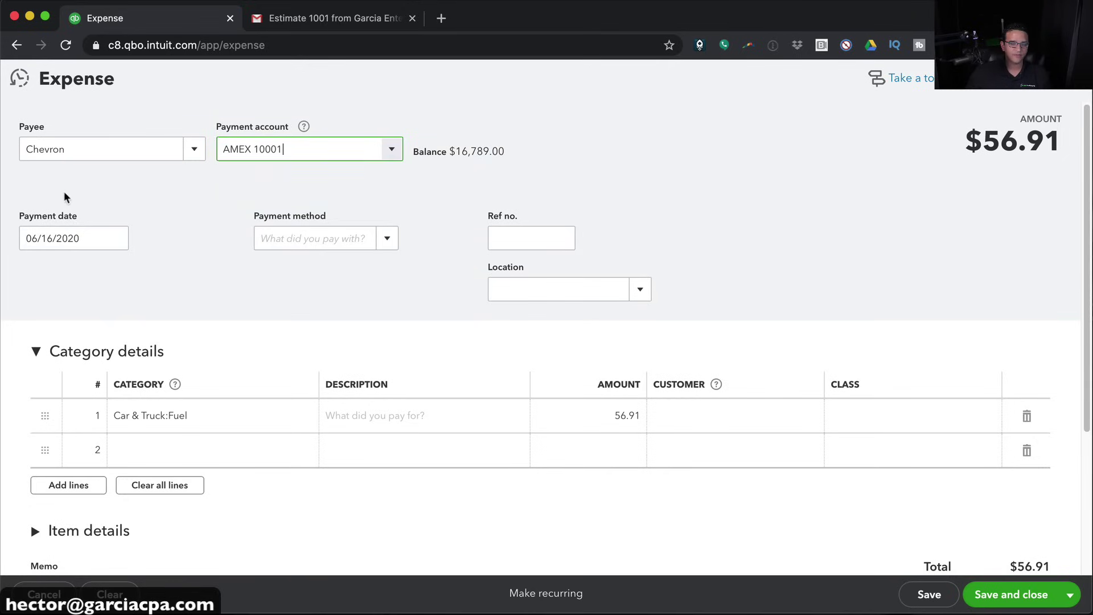
left_click(59, 230)
type("=")
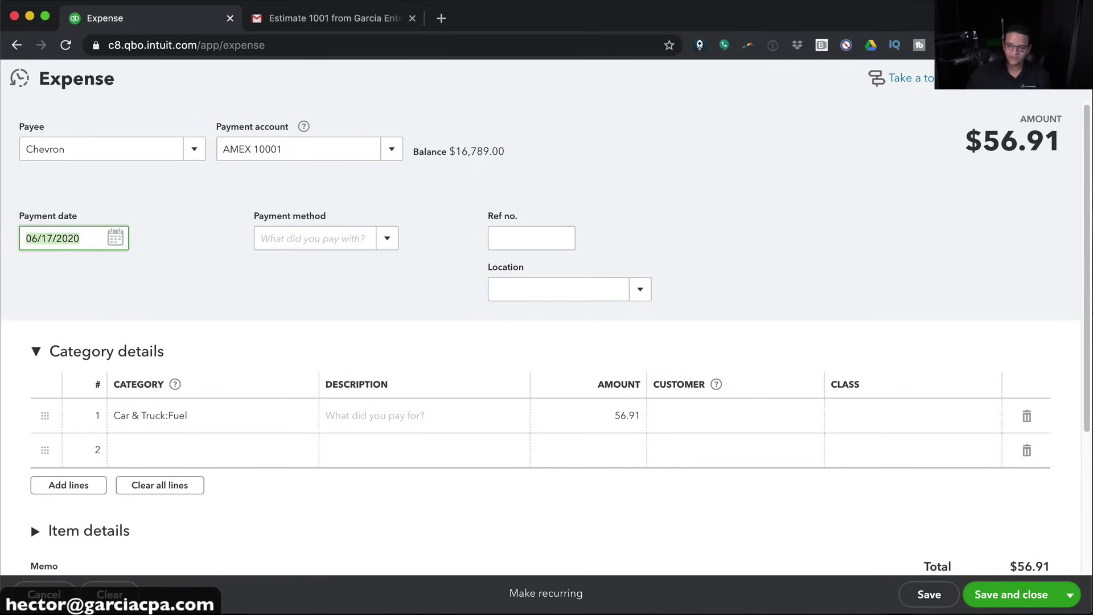
Set the fuel line amount to 41.89 and save the expense
left_click(205, 421)
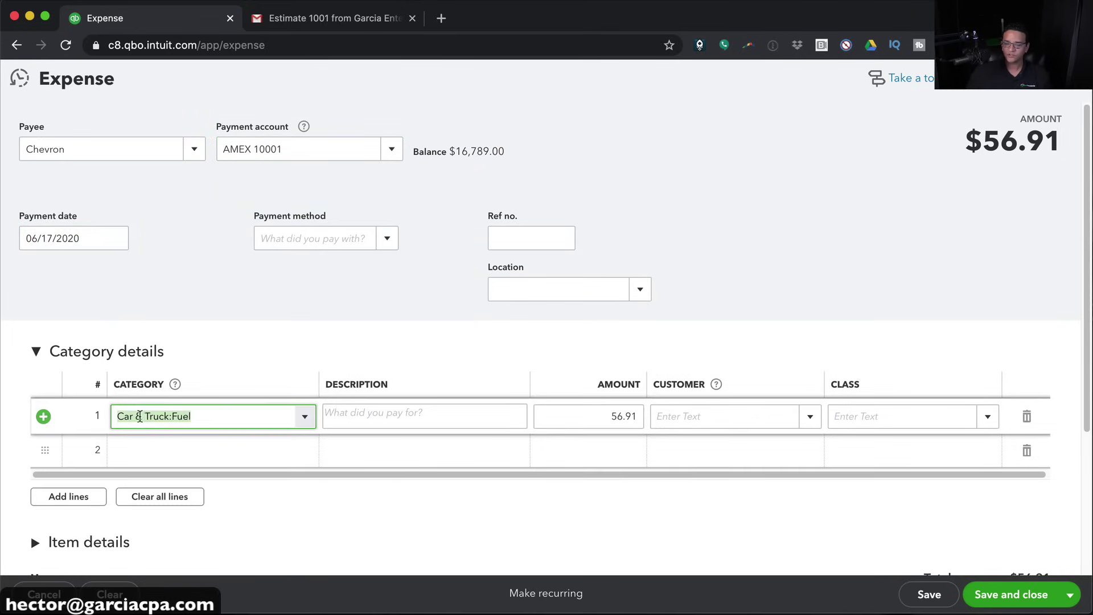
left_click(615, 419)
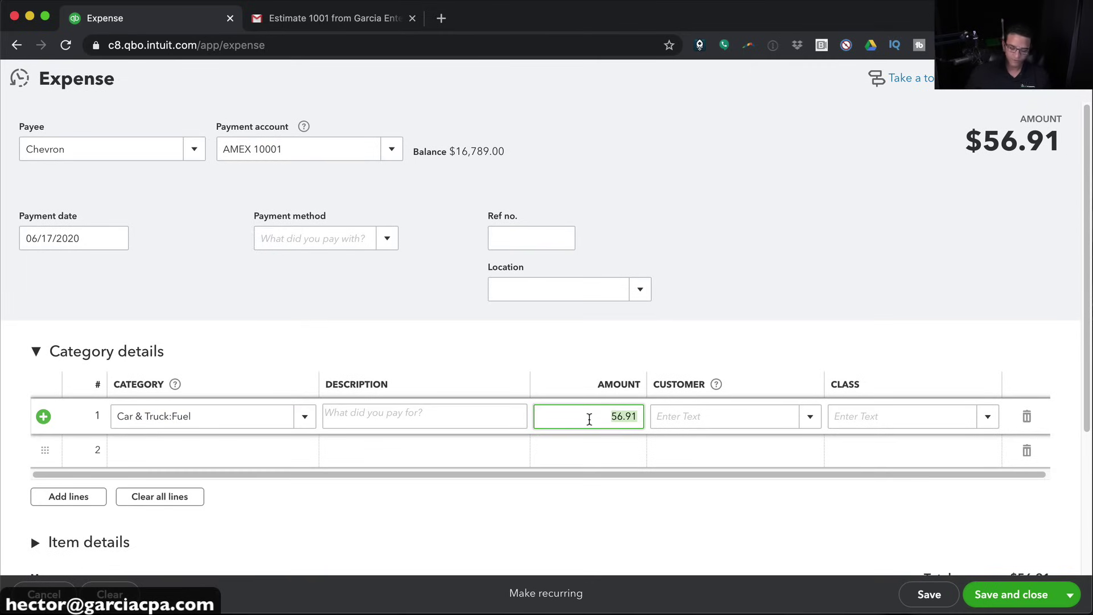
type("41.89")
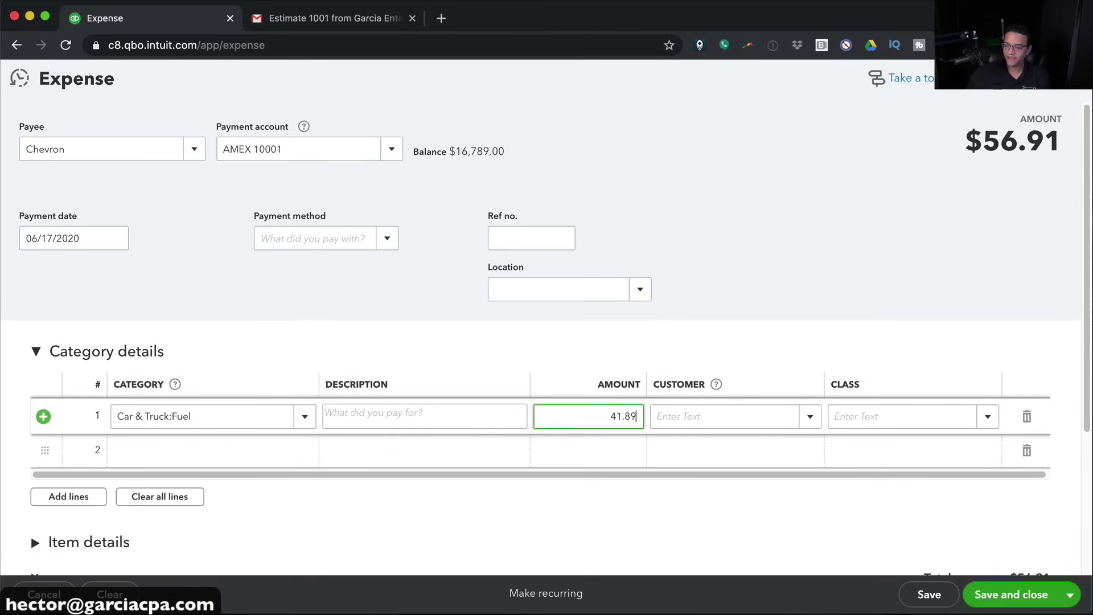
key("Tab")
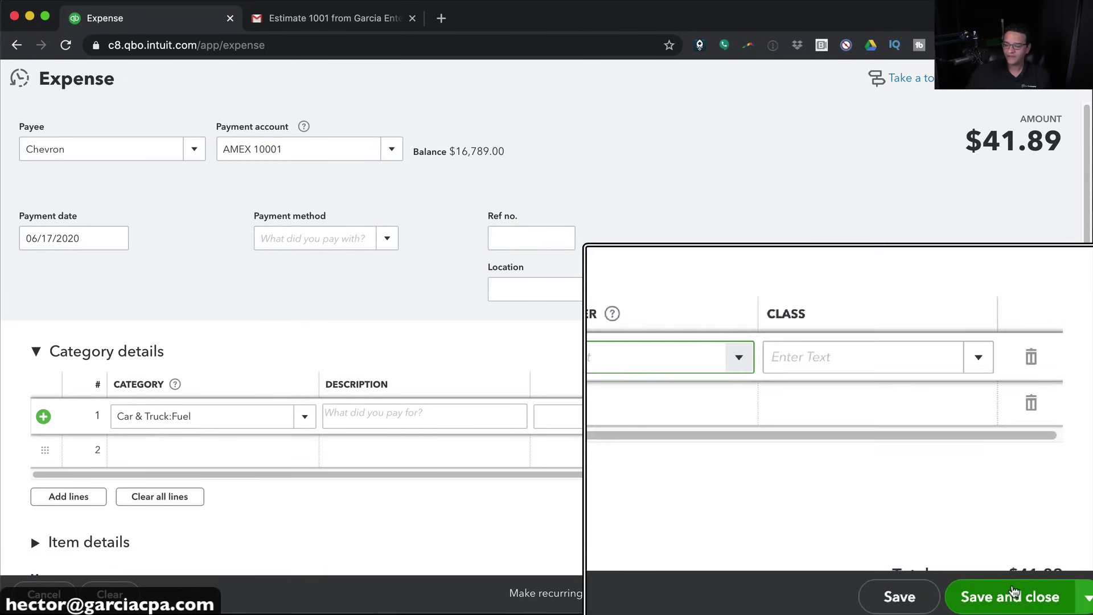
left_click(1008, 597)
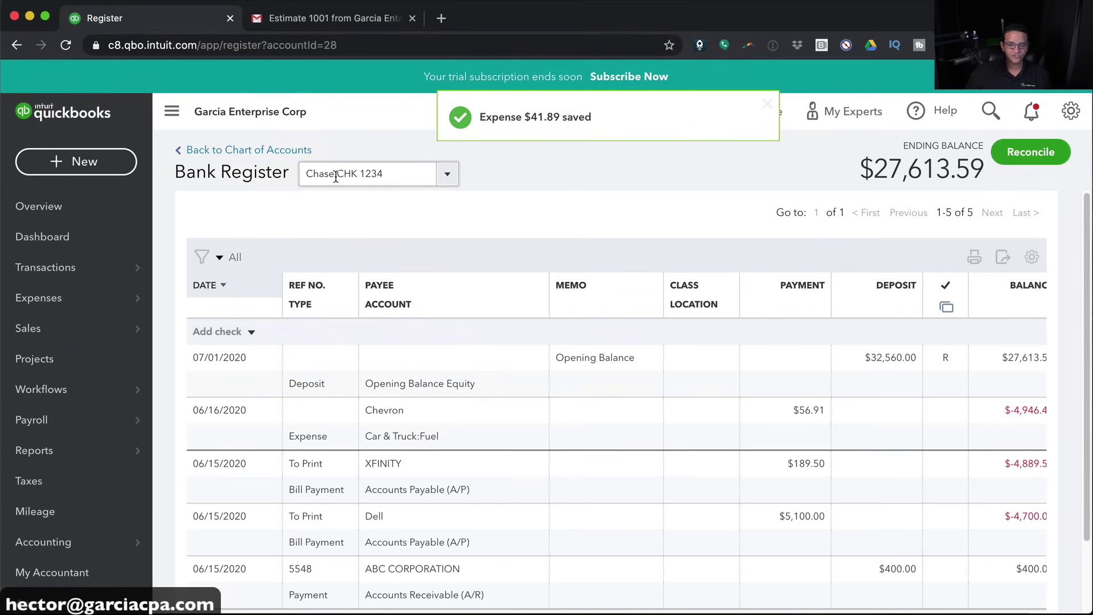
Switch the register to AMEX 10001 to confirm the $41.89 Chevron fuel charge
left_click(447, 173)
scroll(401, 274, "down", 2)
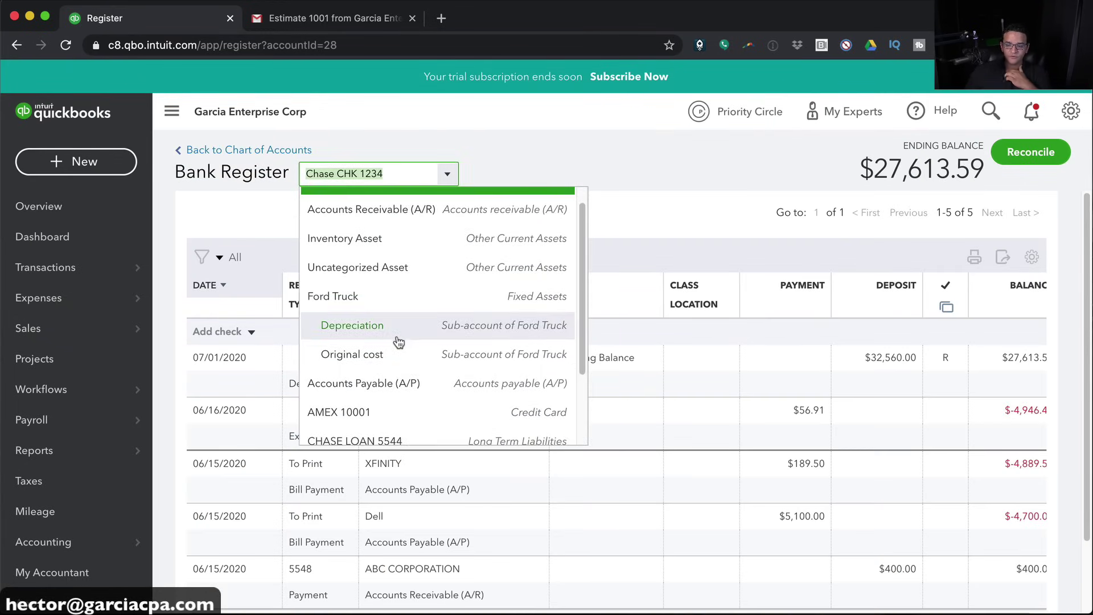
left_click(373, 366)
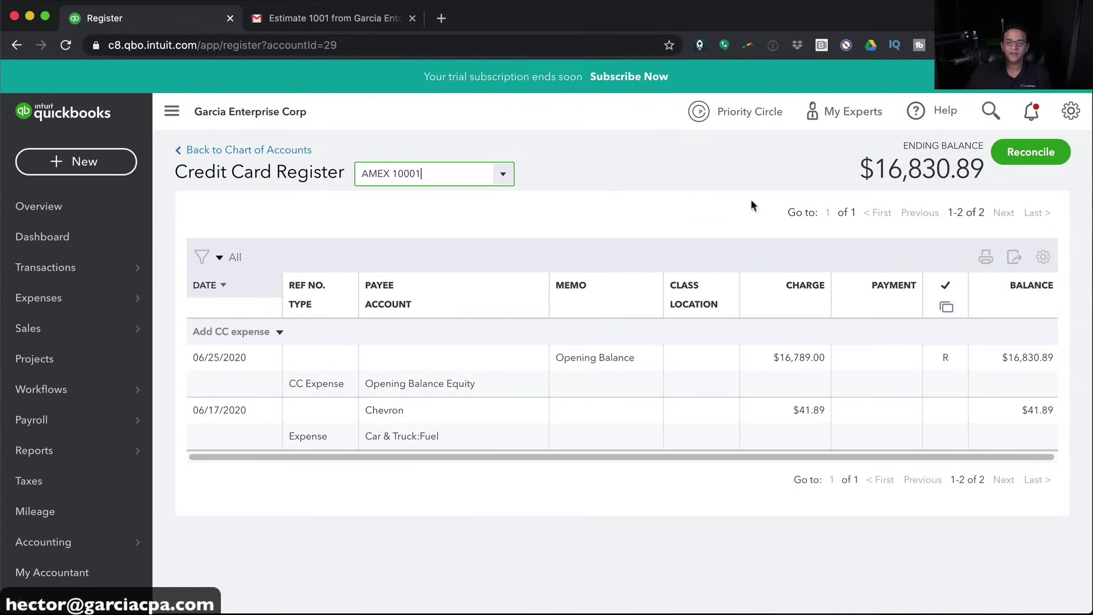
left_click(78, 162)
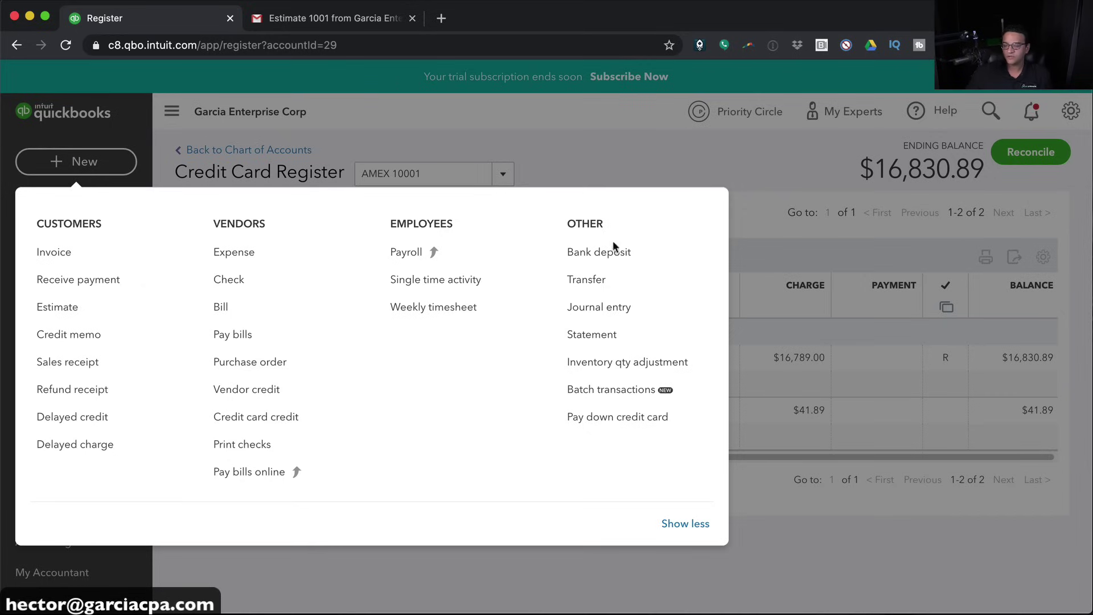
Start a new transfer drawing from Chase CHK 1234
left_click(592, 281)
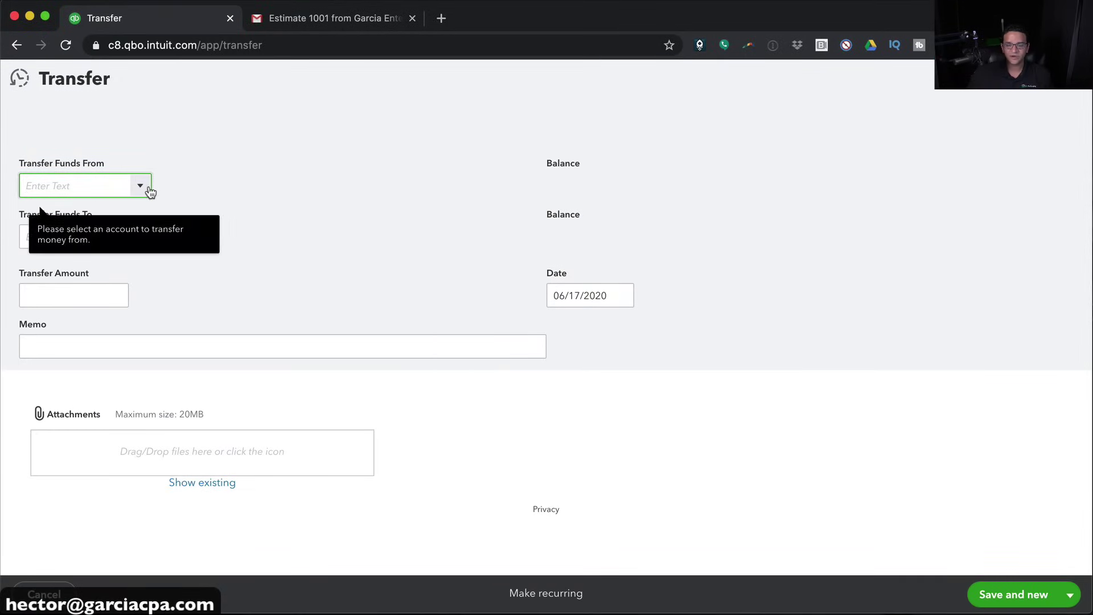
left_click(143, 187)
left_click(67, 241)
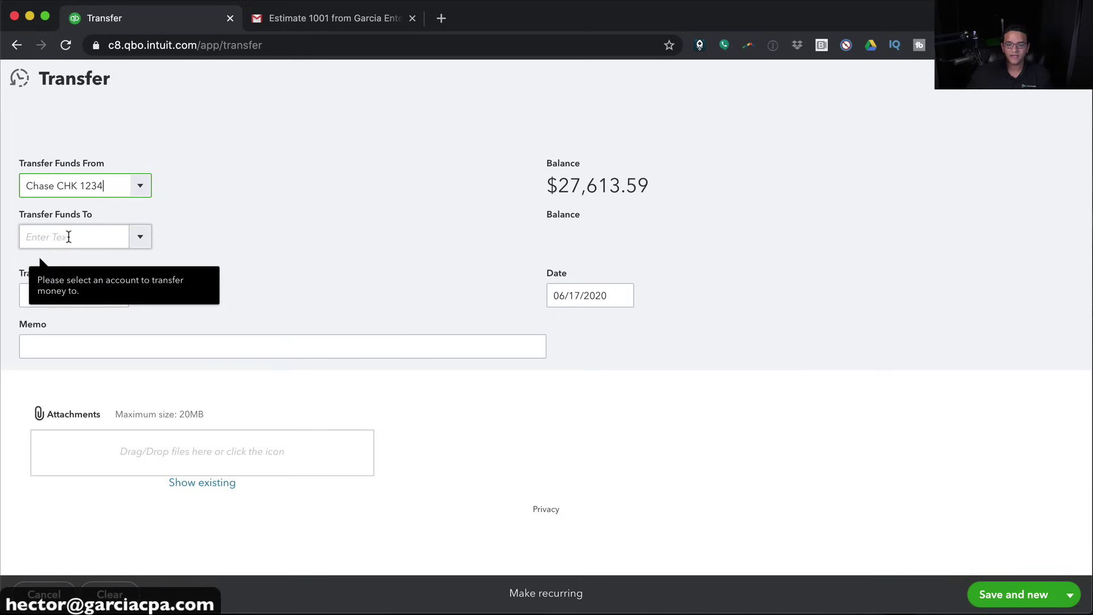
Create a new Savings bank account named Chase SAV 5448 as the transfer destination
left_click(141, 237)
scroll(50, 270, "up", 3)
scroll(50, 270, "down", 3)
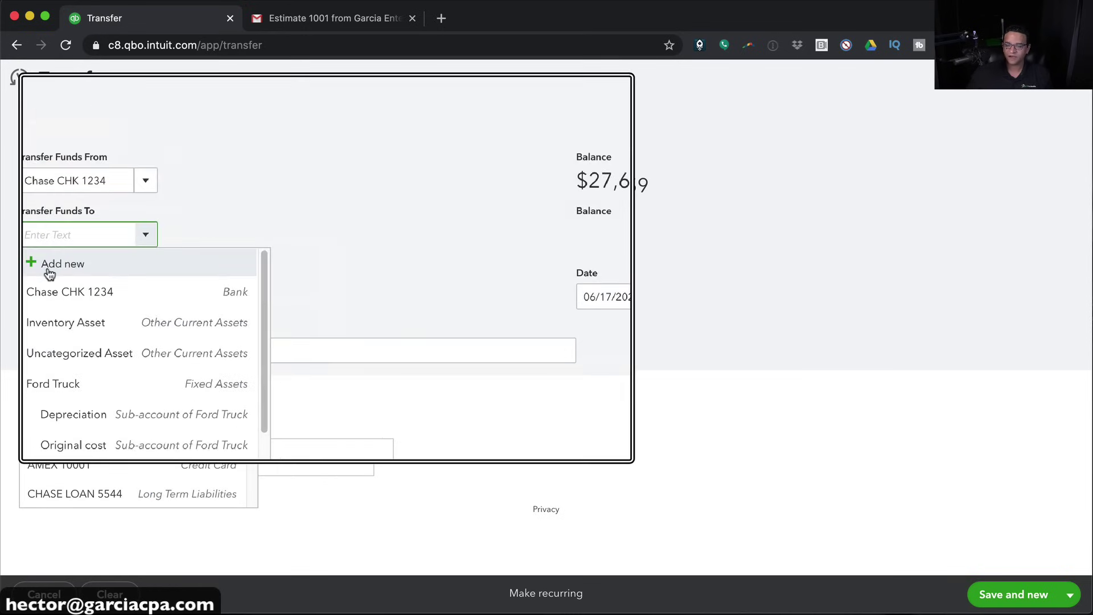
left_click(49, 266)
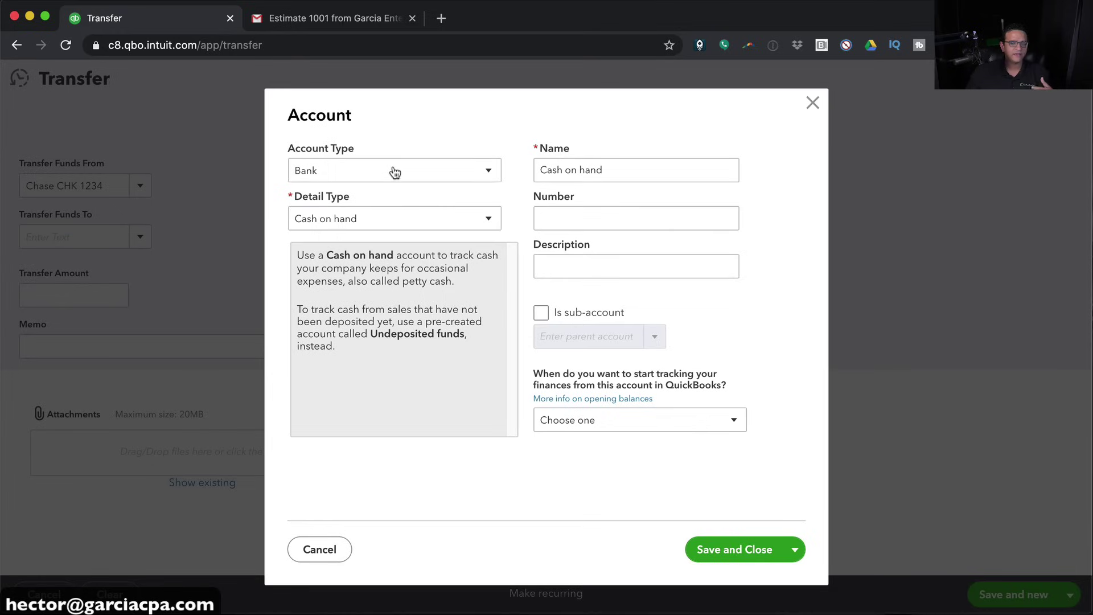
left_click(341, 215)
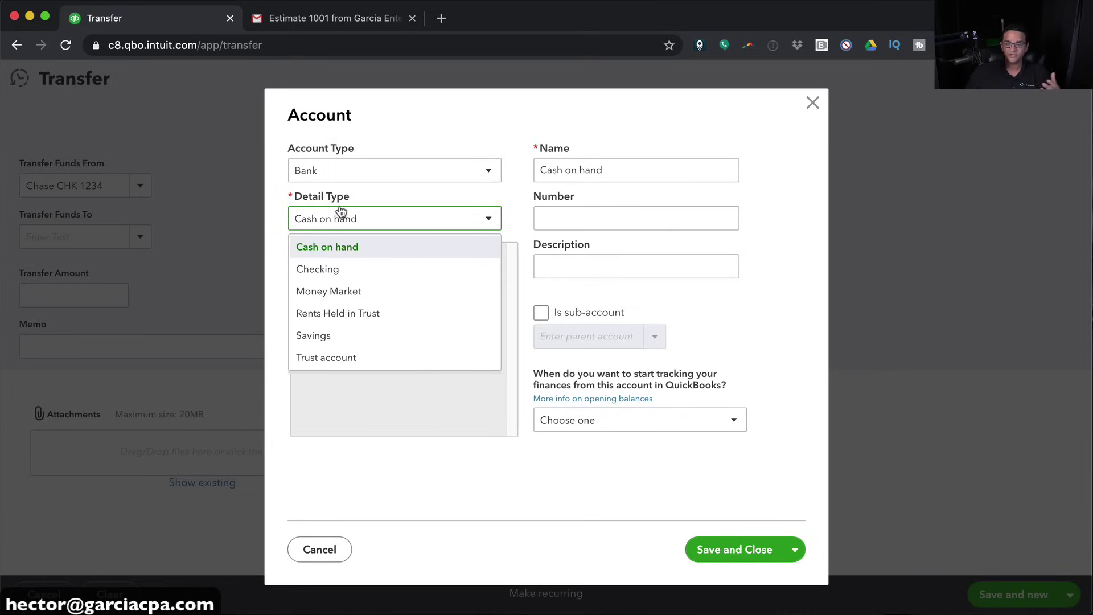
left_click(343, 336)
double_click(626, 168)
type("Chase SAV 5448")
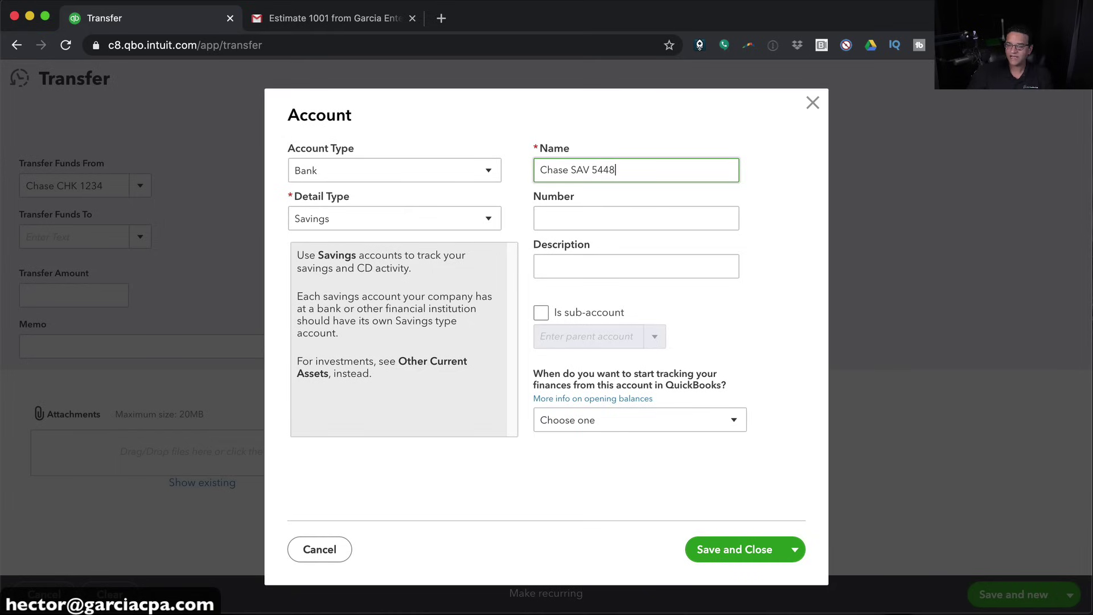
left_click(589, 424)
left_click(767, 388)
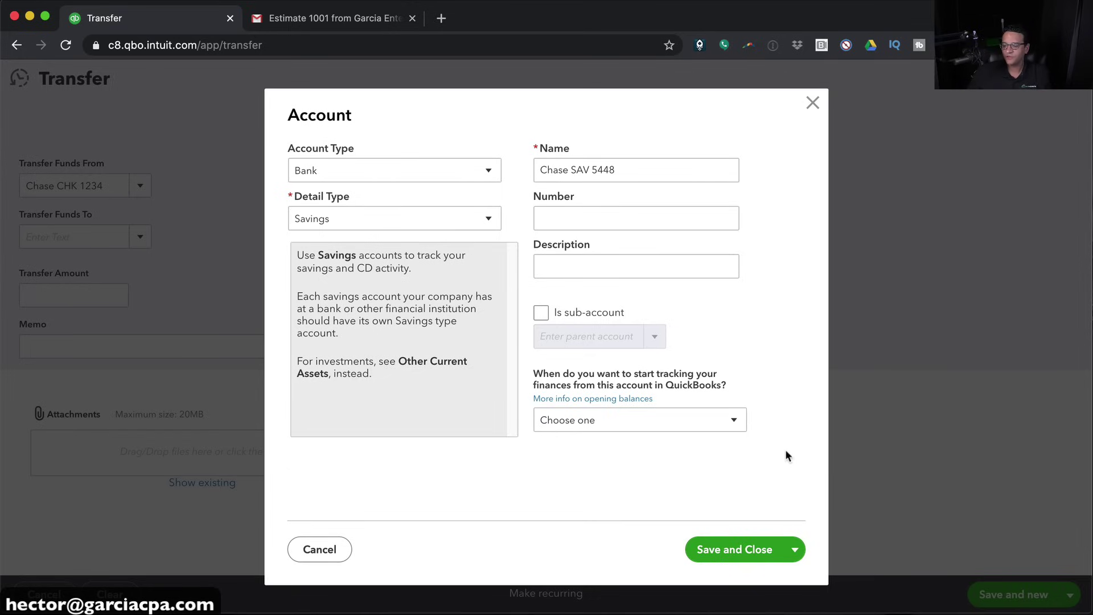
left_click(734, 550)
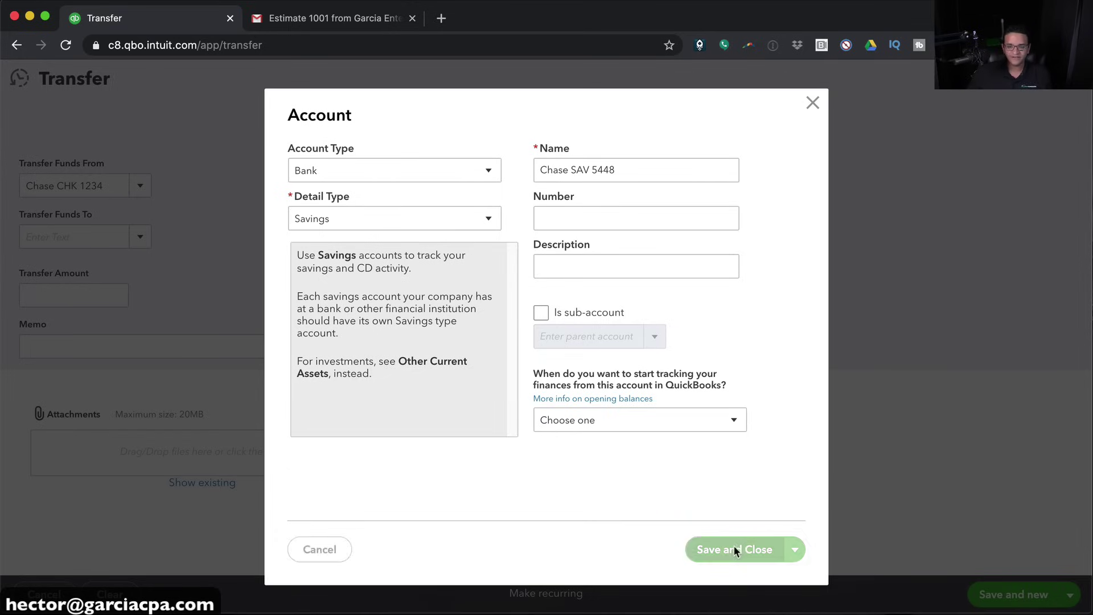
Date the transfer 06/30/2020 with a $10,000.00 amount, then save and close it
left_click(621, 295)
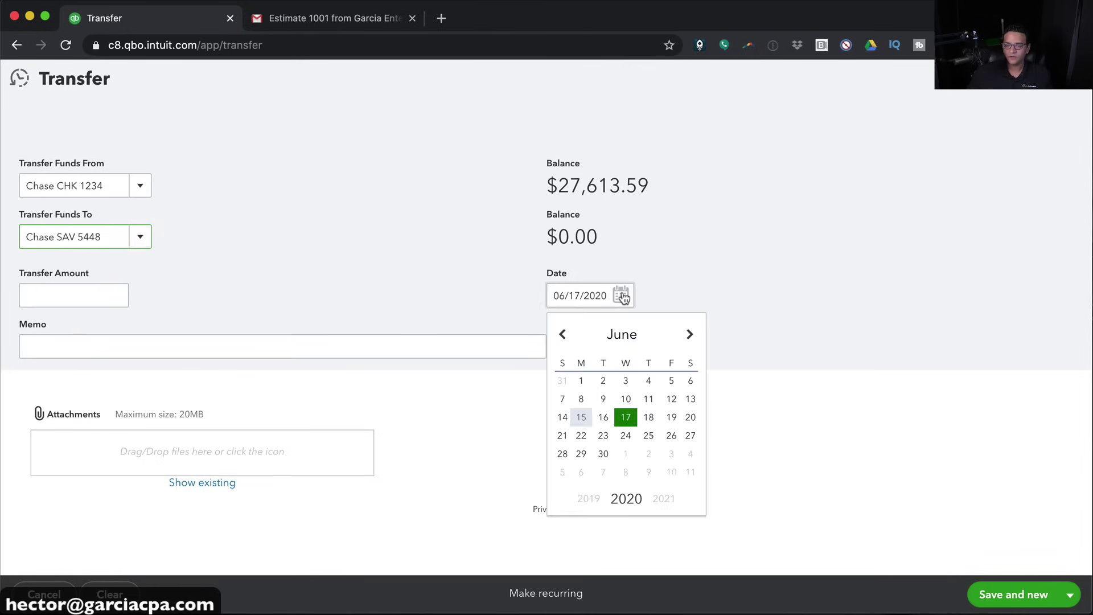
left_click(590, 454)
left_click(70, 297)
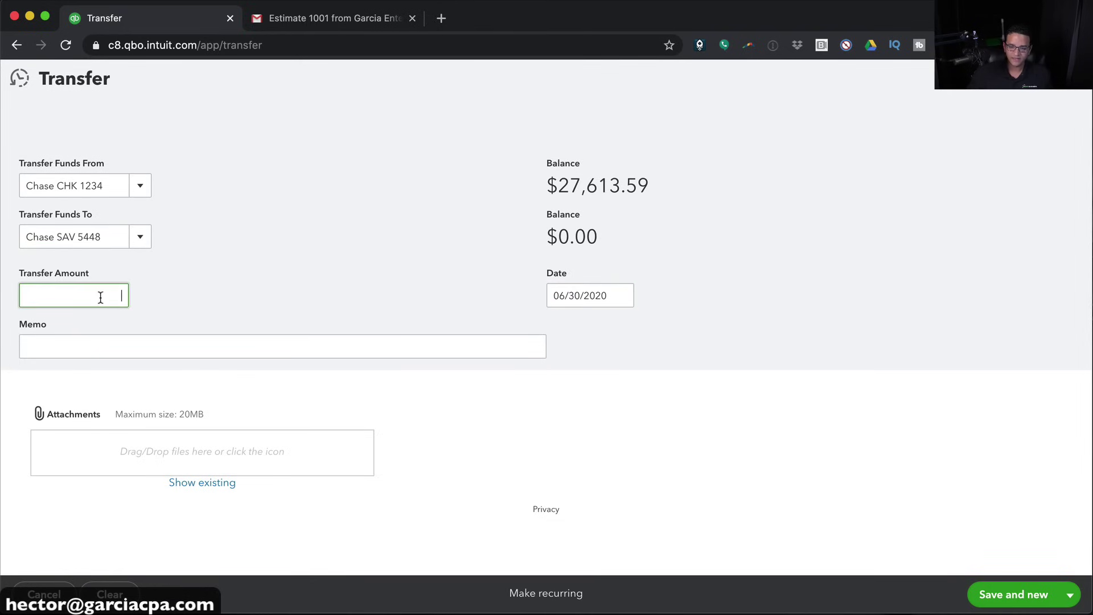
key("Tab")
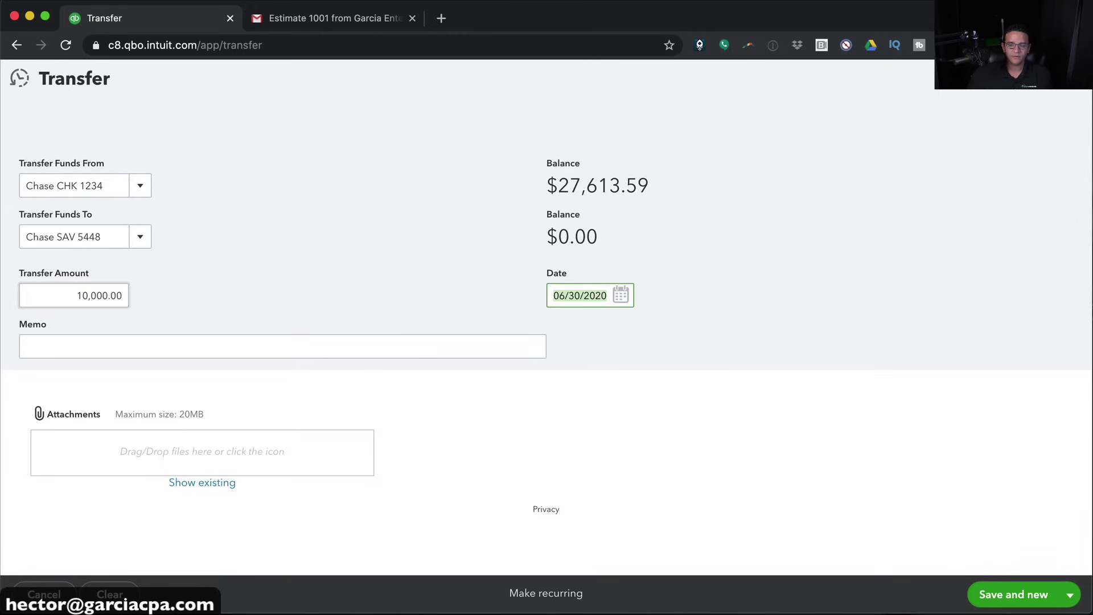
left_click(104, 346)
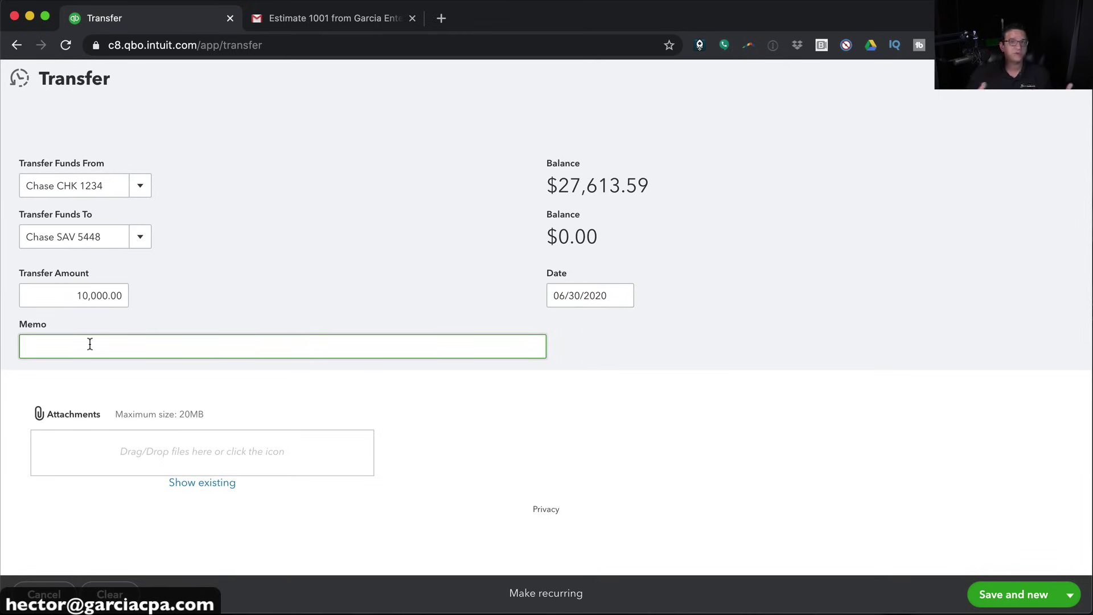
left_click(1070, 595)
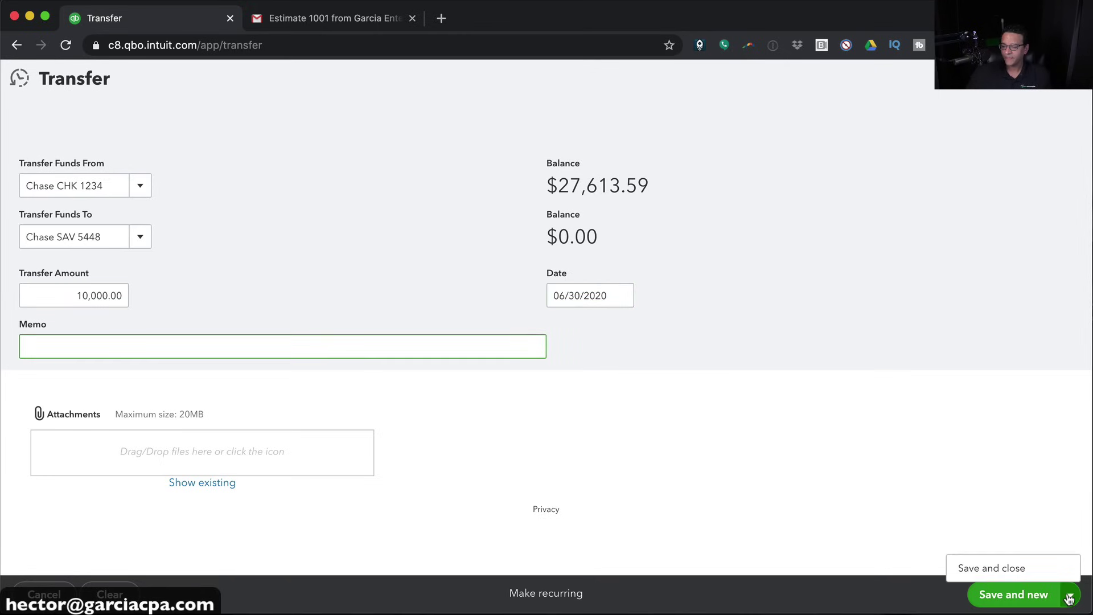
left_click(993, 566)
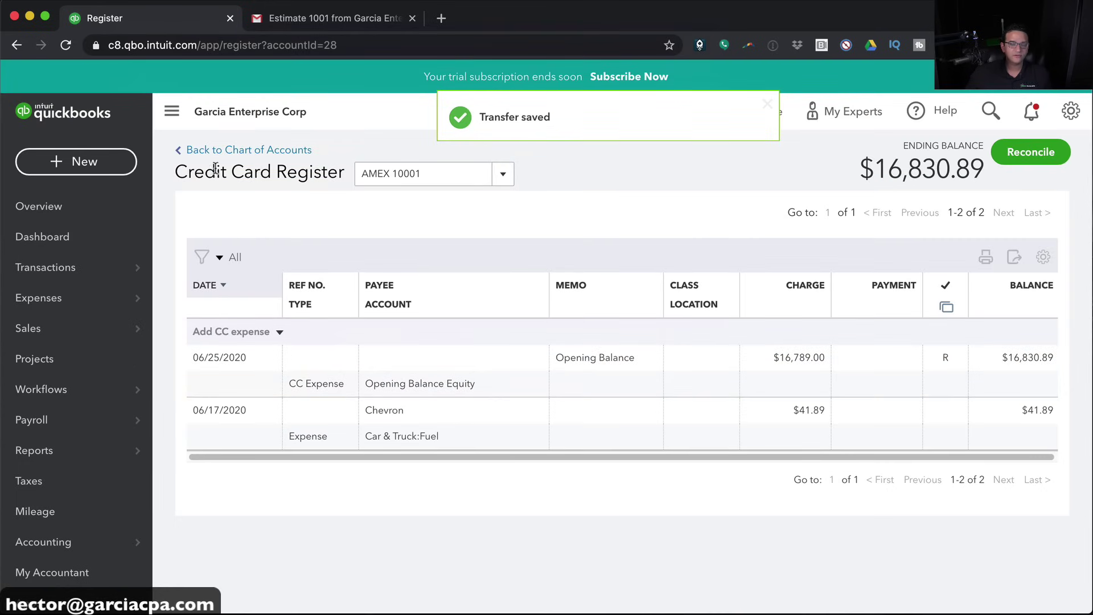
left_click(503, 174)
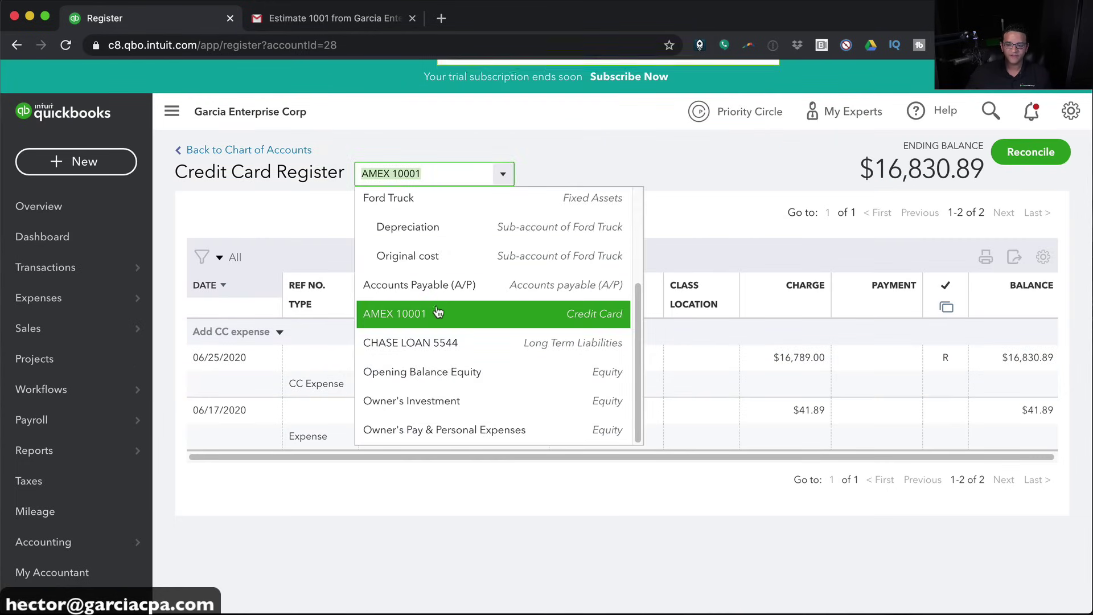
Check the $10,000.00 deposit in the Chase SAV 5448 register
scroll(432, 314, "up", 3)
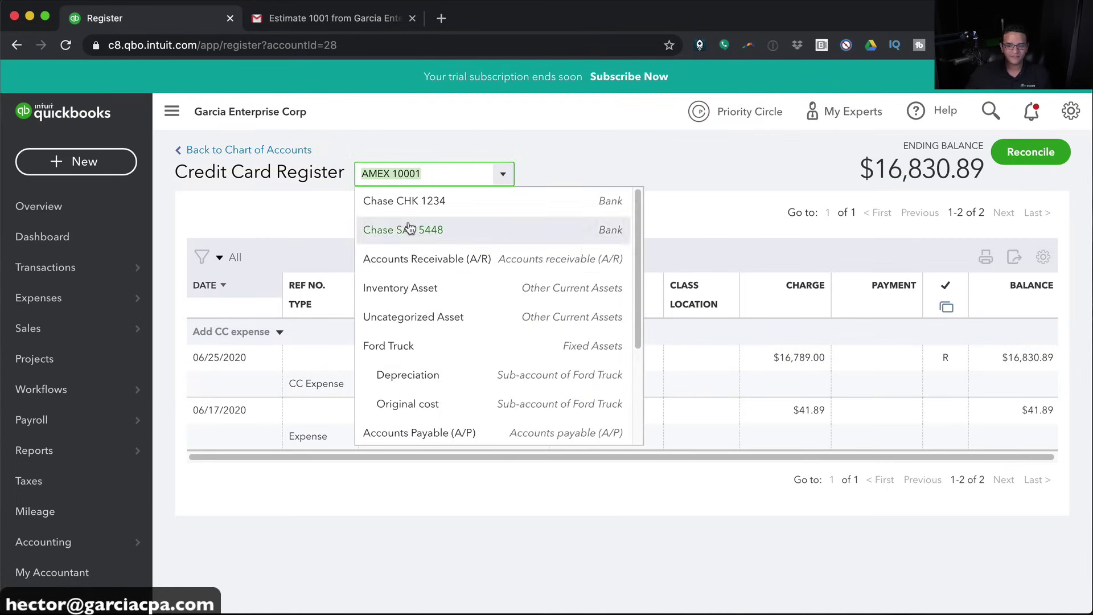
left_click(390, 227)
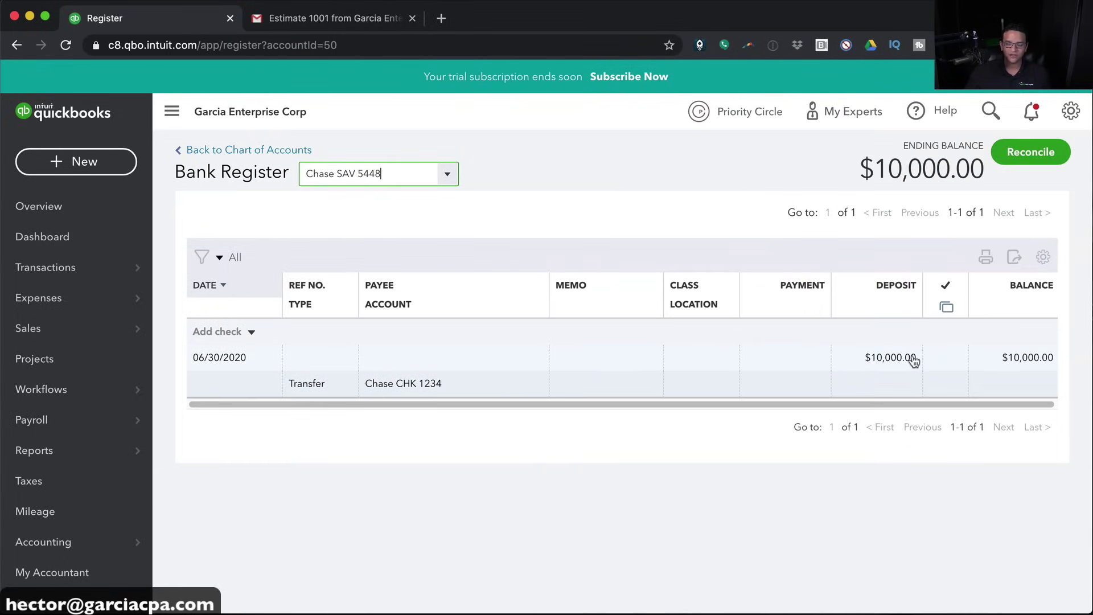
left_click(448, 177)
scroll(400, 225, "up", 1)
Review the Chase CHK 1234 register, then start a new journal entry dated 06/30/2020
left_click(370, 202)
left_click(370, 202)
scroll(883, 456, "down", 1)
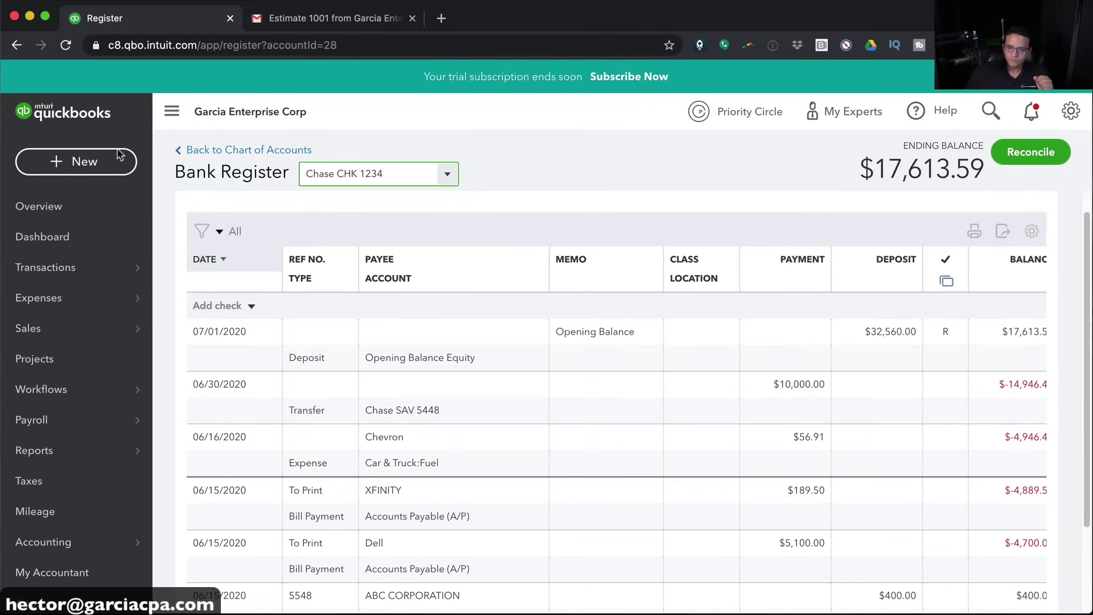
left_click(83, 162)
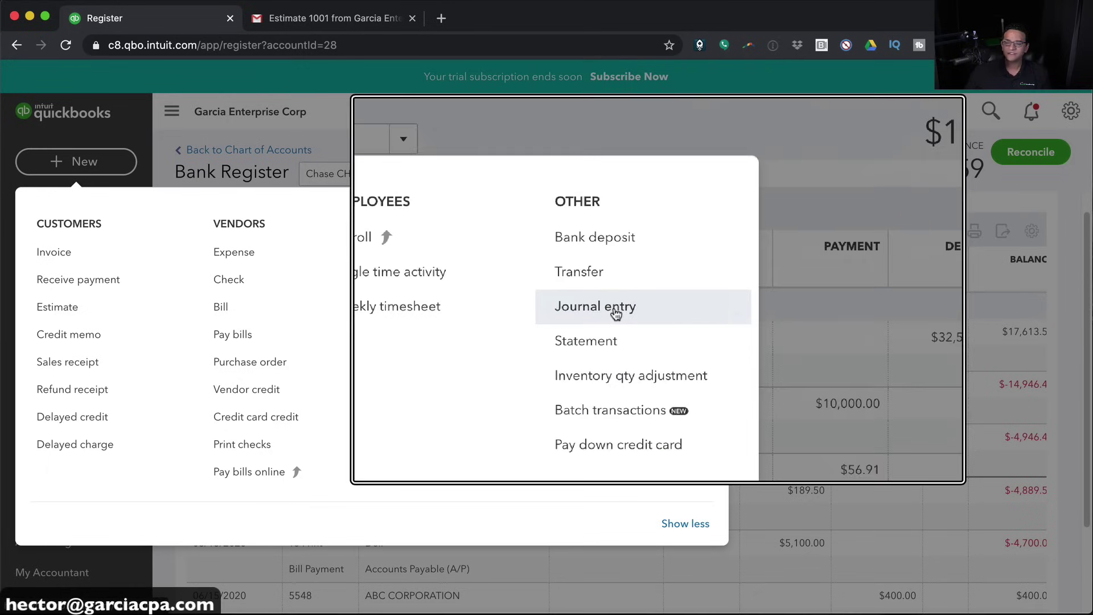
left_click(615, 314)
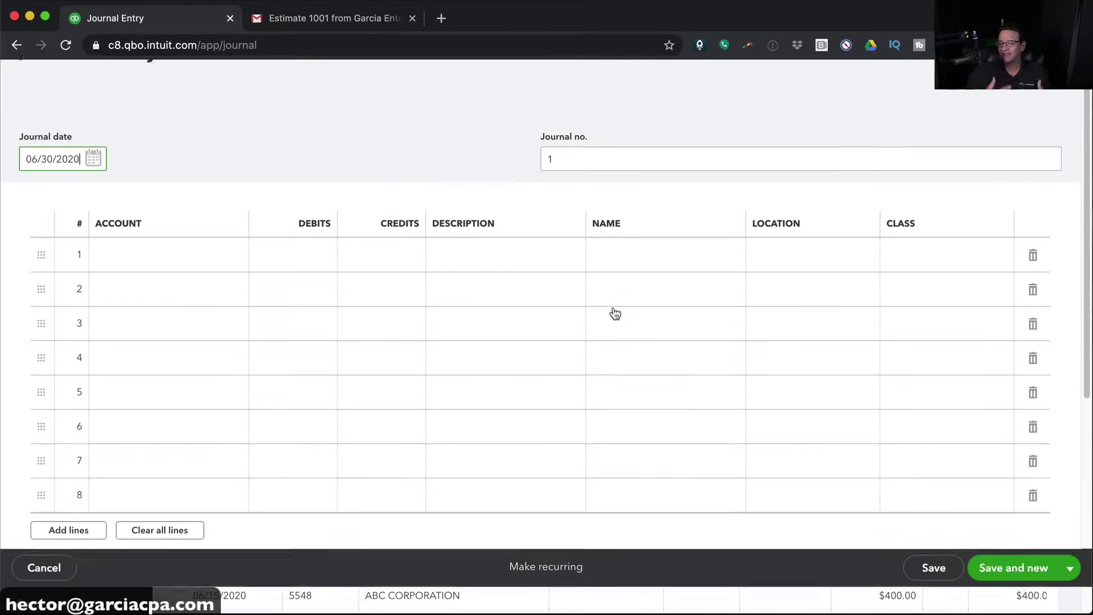
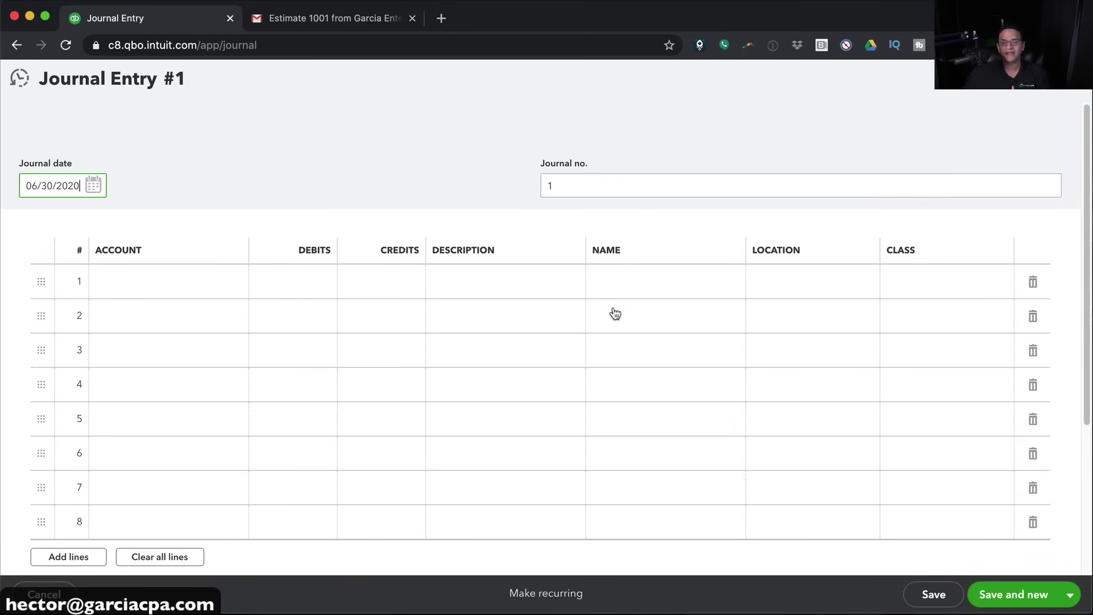
Date the journal entry 07/31/2020 and debit Depreciation 200.00 on line 1
left_click(93, 185)
left_click(162, 224)
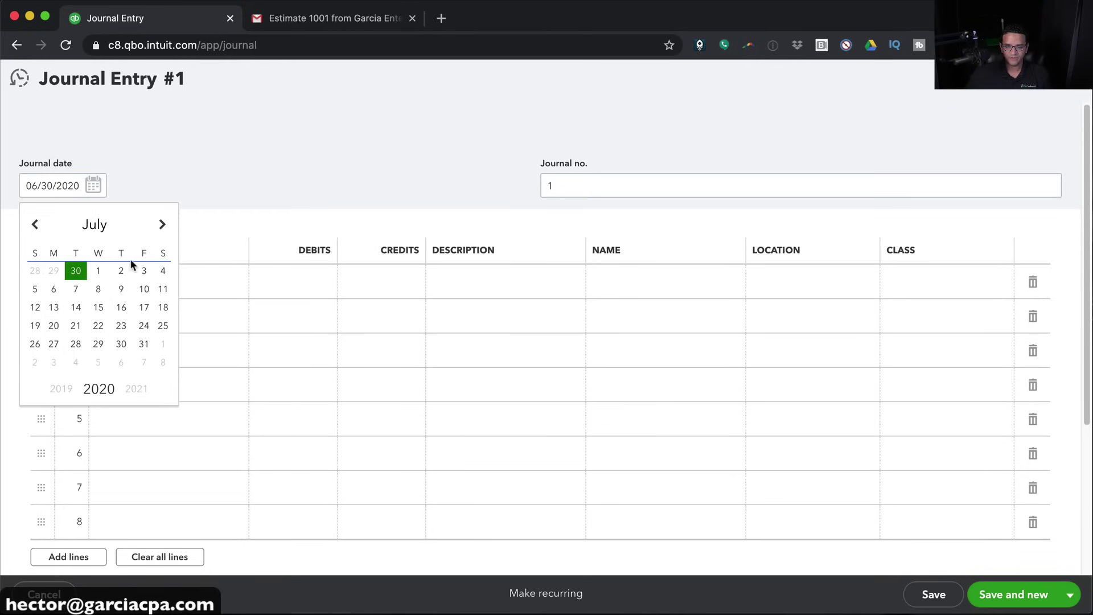
left_click(149, 345)
left_click(136, 286)
type("dep")
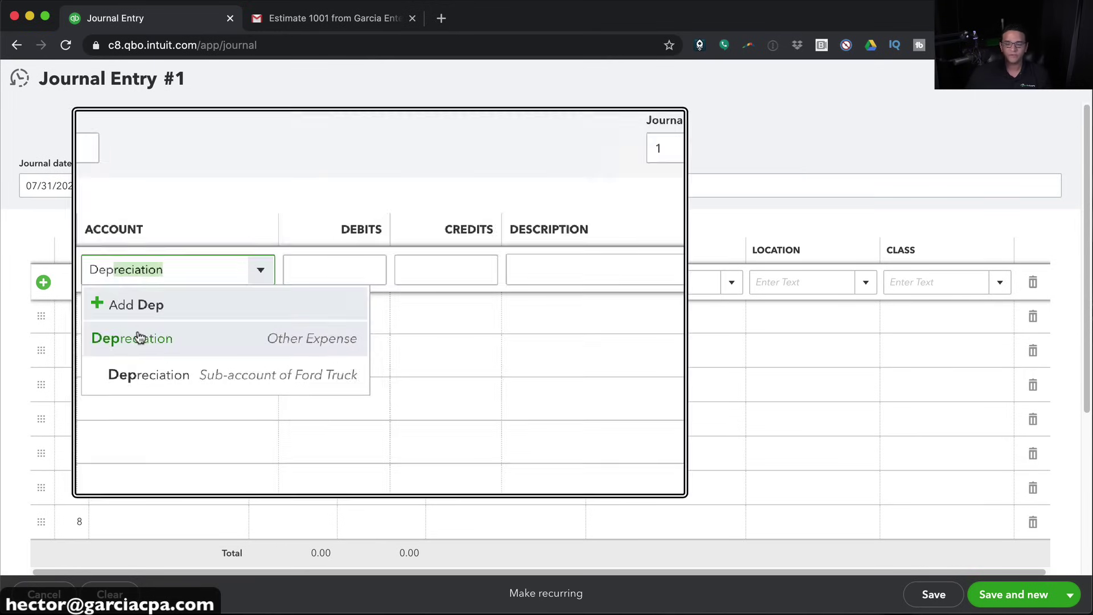
left_click(140, 336)
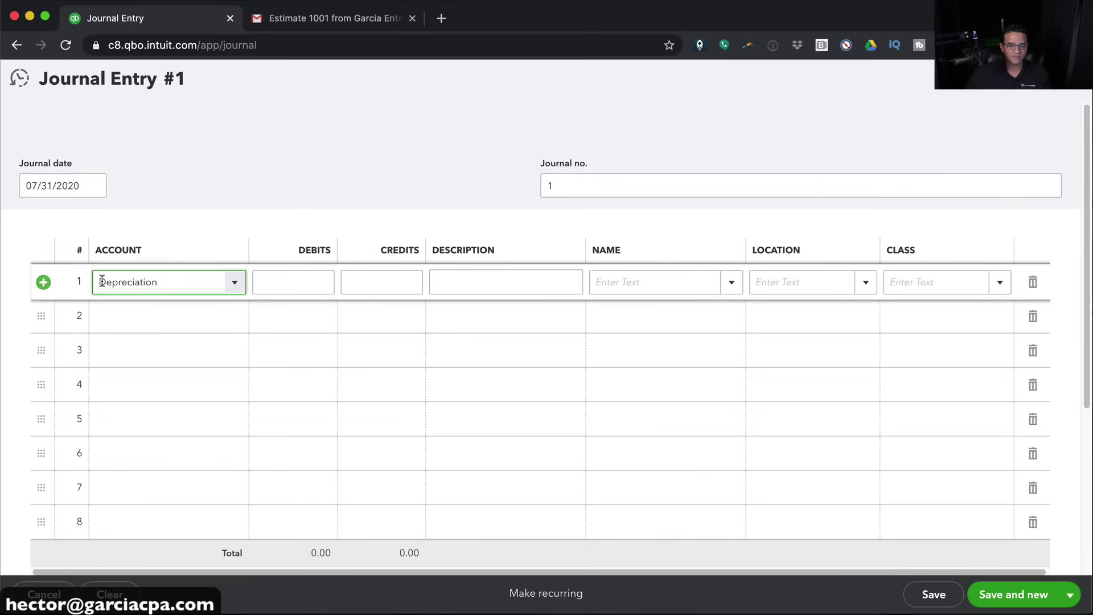
left_click(277, 288)
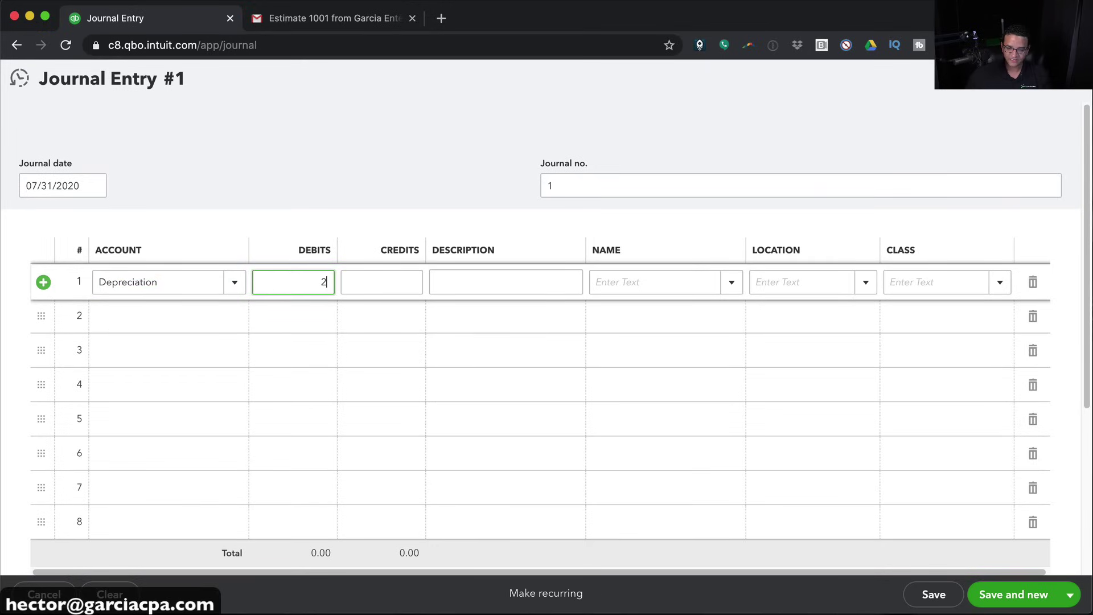
Credit Ford Truck:Depreciation 200.00 on line 2 and save the entry
left_click(164, 315)
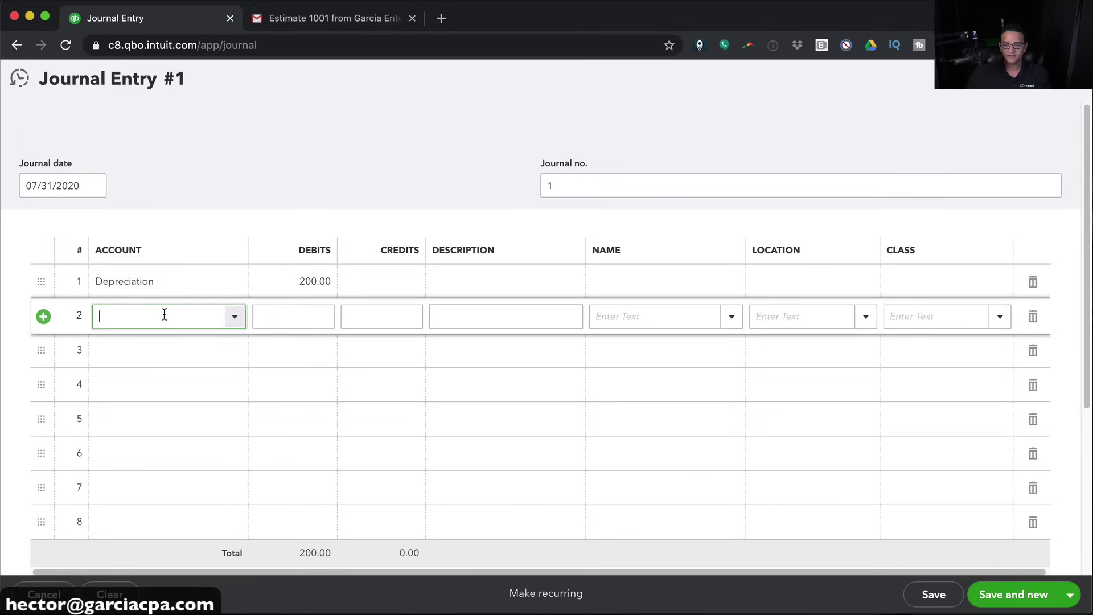
type("a")
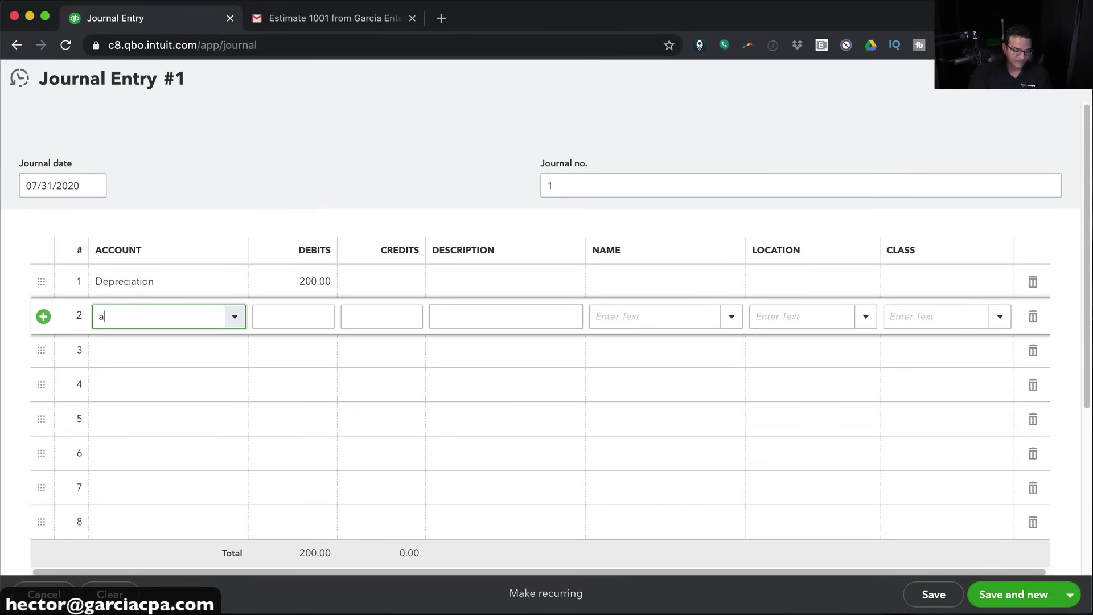
type("cc")
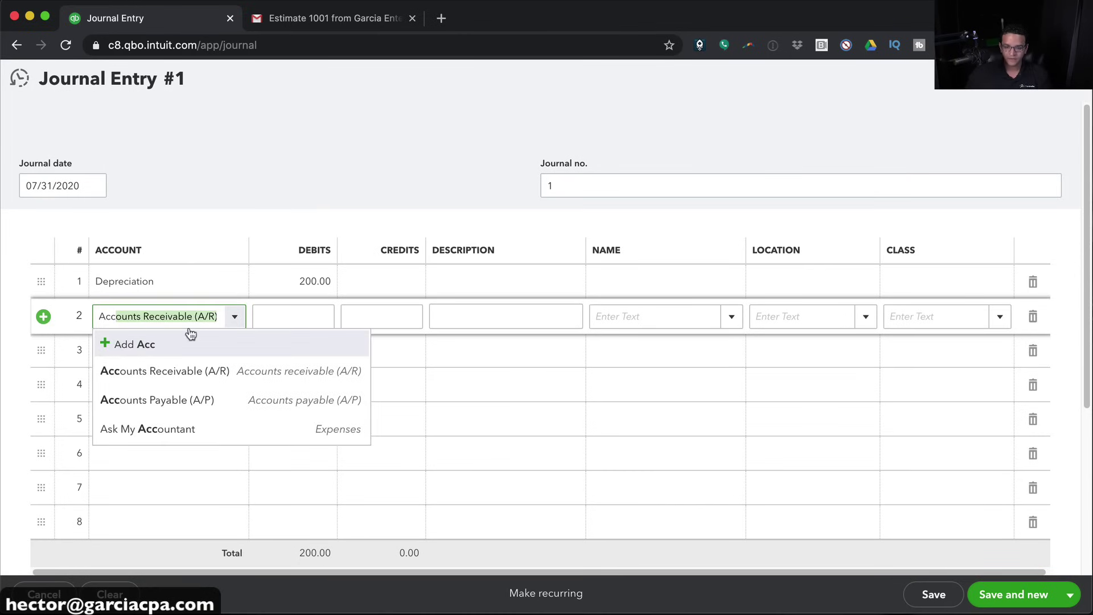
key("BackSpace")
key("BackSpace")
key("BackSpace")
key("BackSpace")
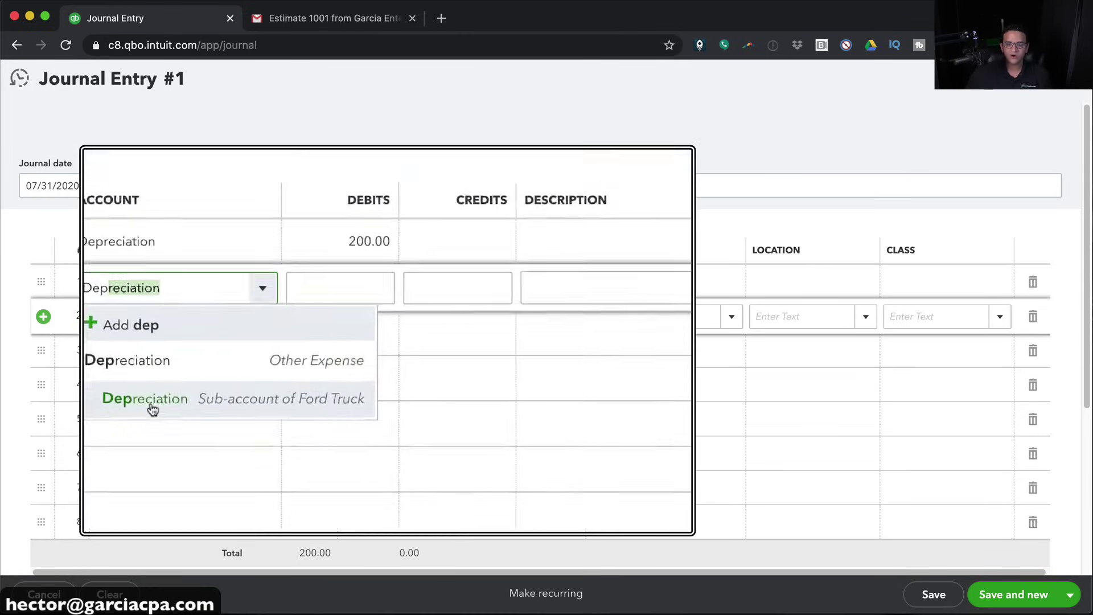
left_click(118, 401)
left_click_drag(219, 317, 79, 312)
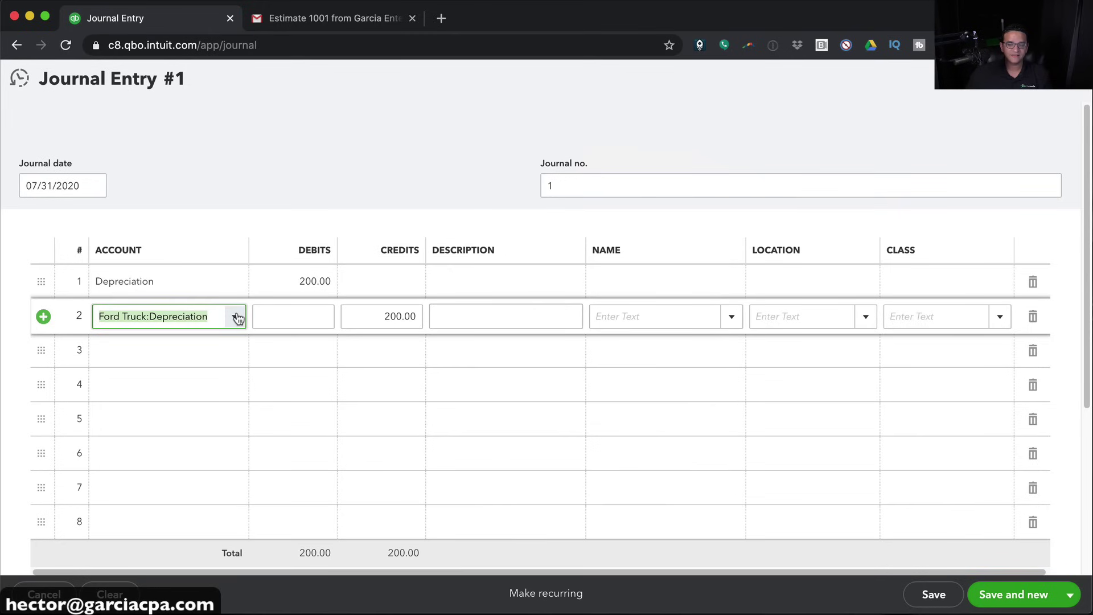
left_click(237, 318)
scroll(339, 362, "up", 2)
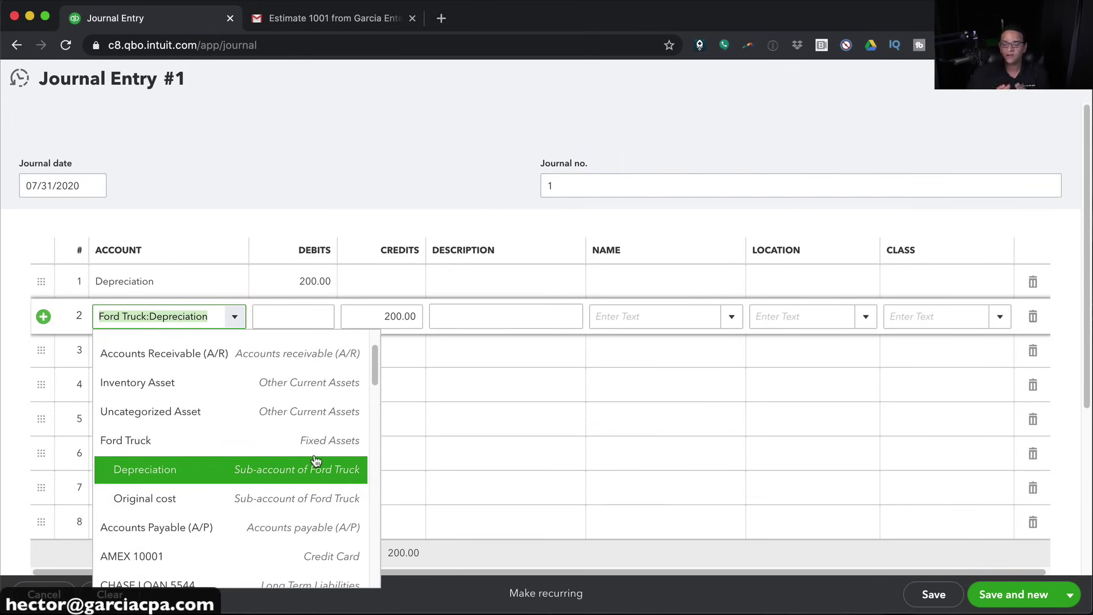
left_click(386, 316)
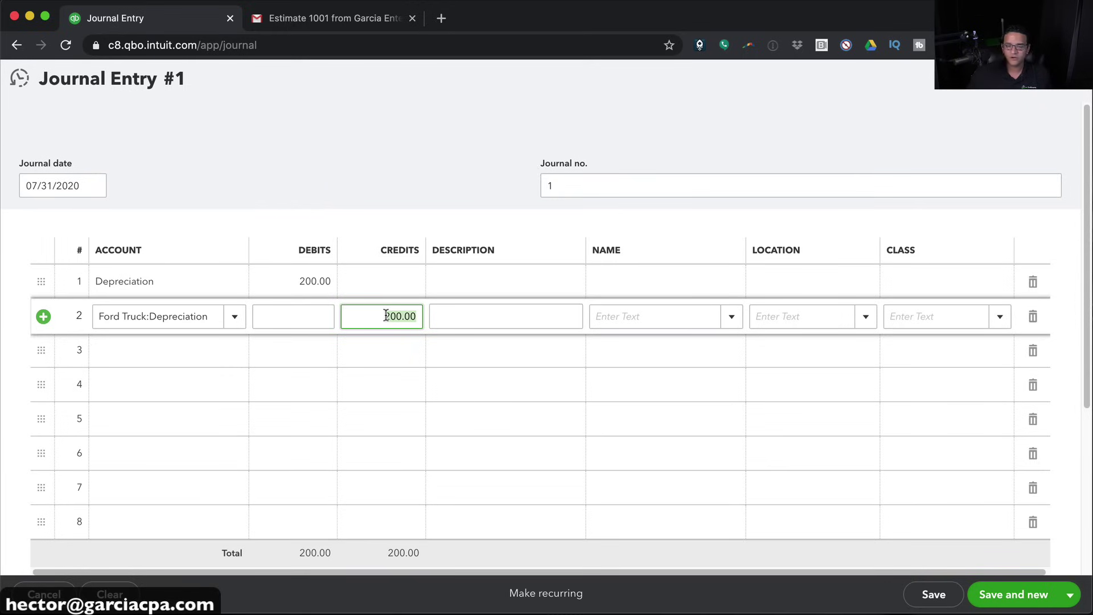
left_click(1064, 596)
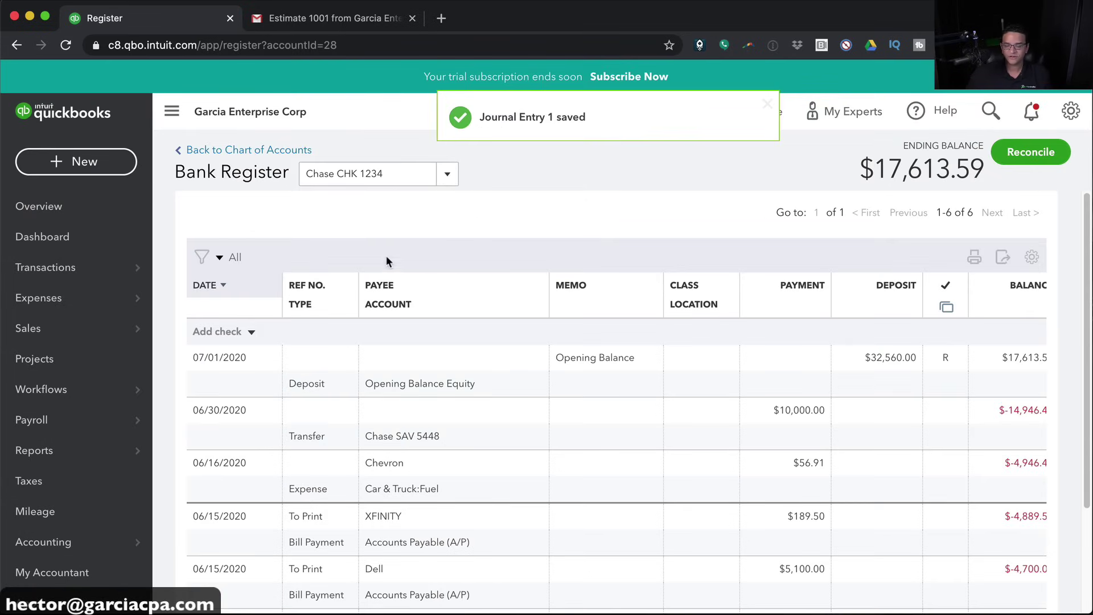
Run the Profit and Loss report for All Dates
mouse_move(57, 450)
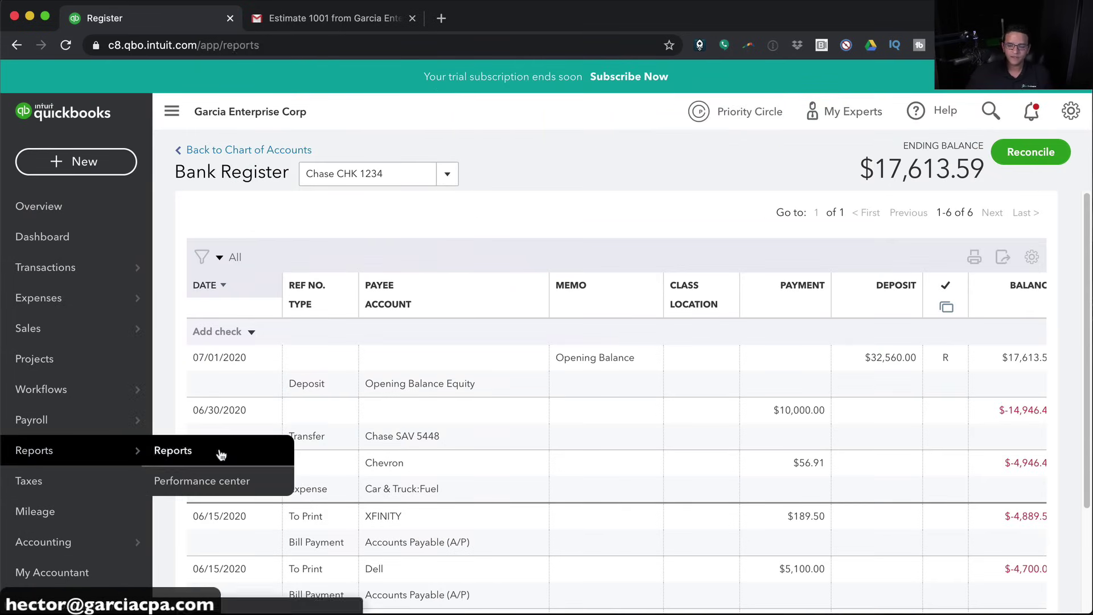
left_click(216, 453)
scroll(348, 474, "down", 3)
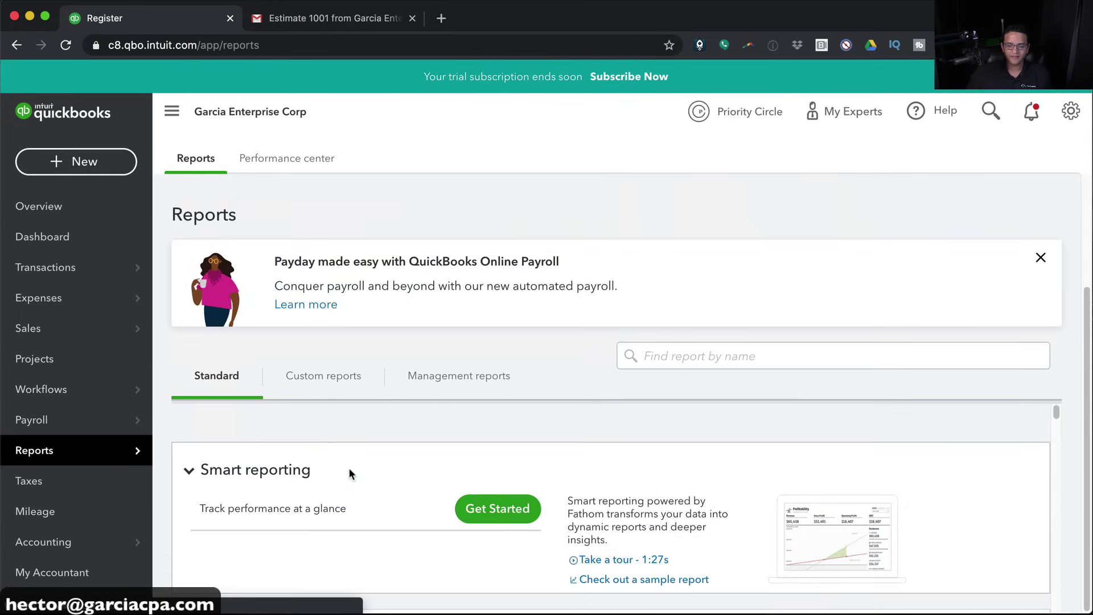
scroll(285, 427, "down", 5)
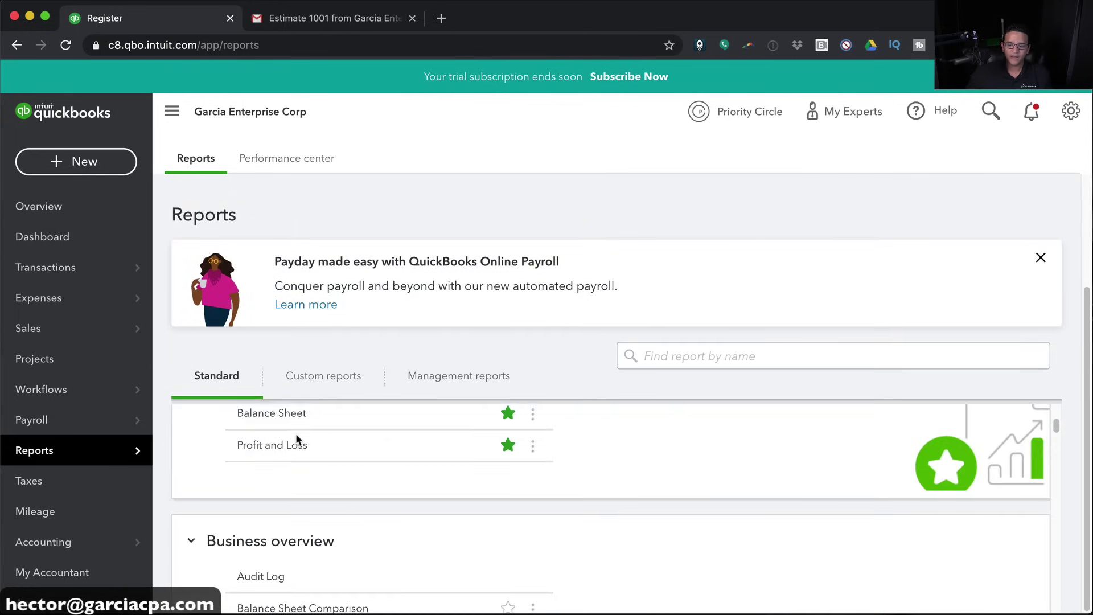
left_click(261, 444)
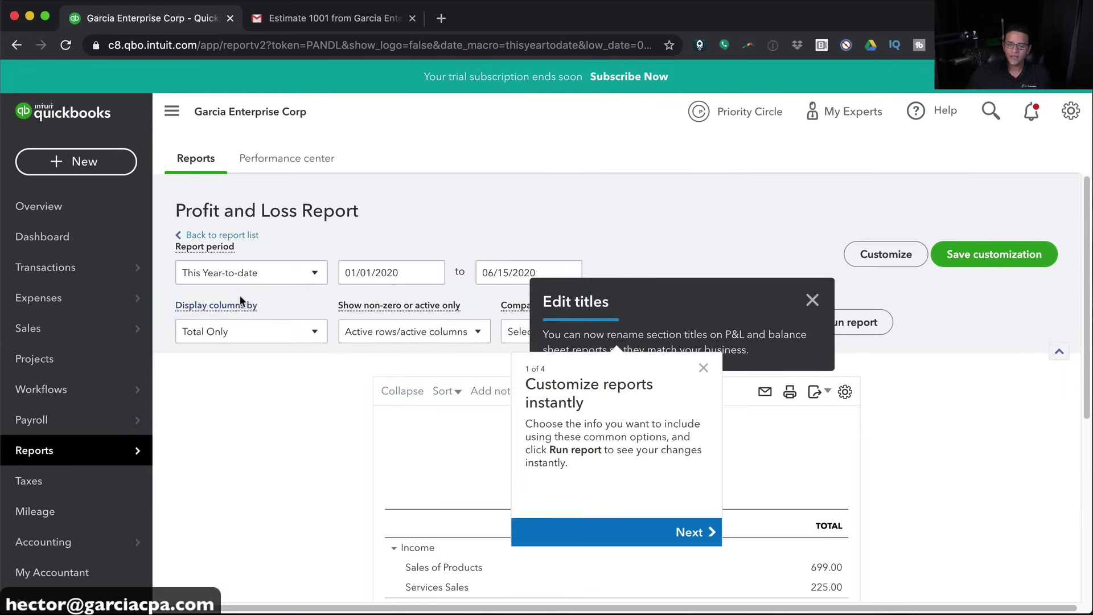
left_click(227, 275)
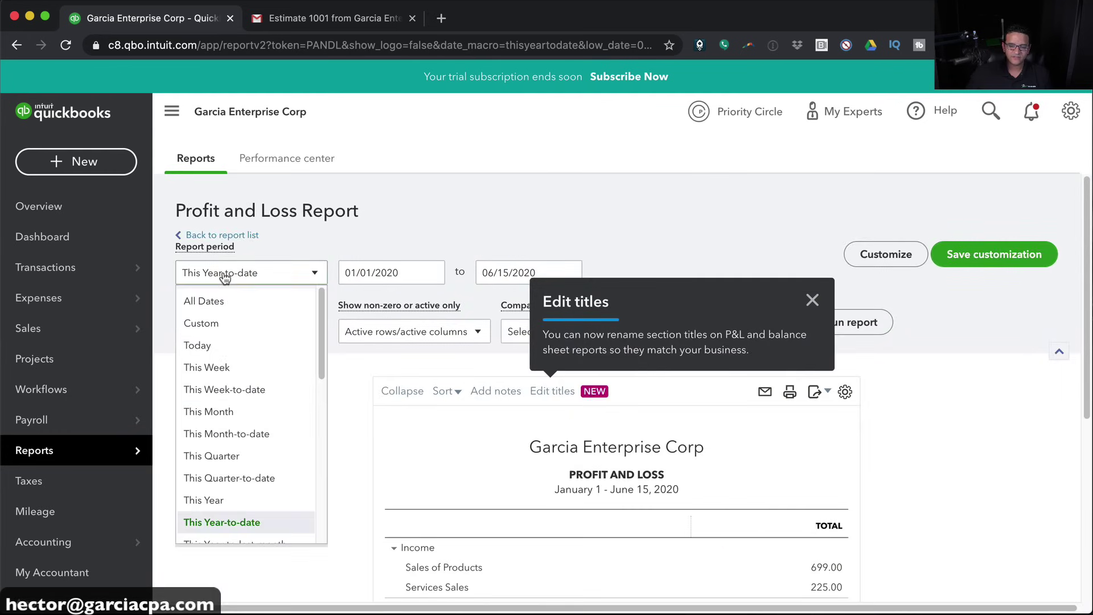
left_click(207, 310)
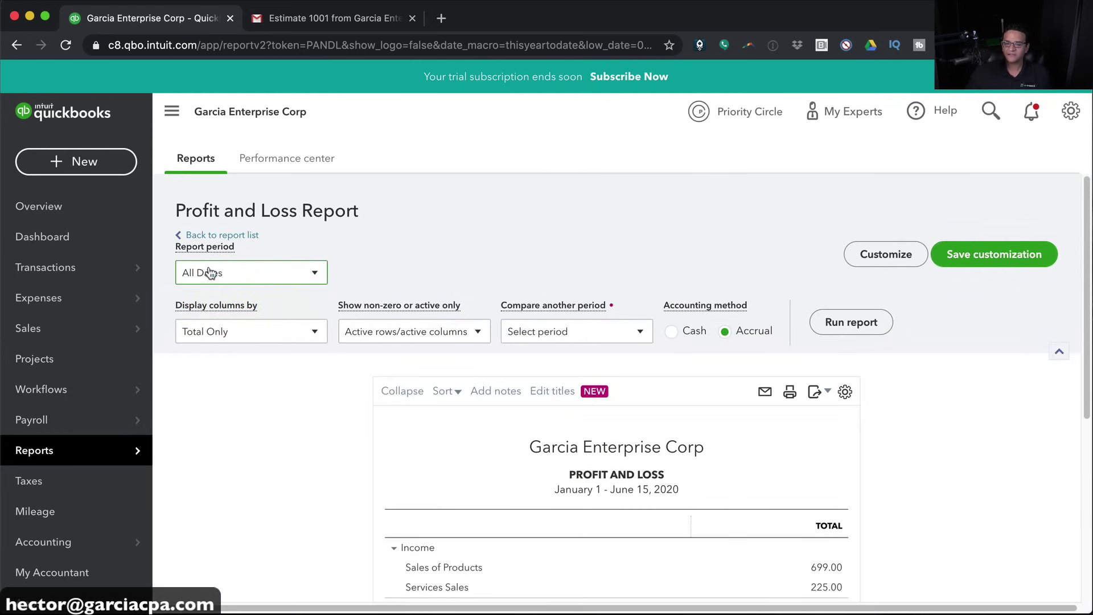
left_click(844, 322)
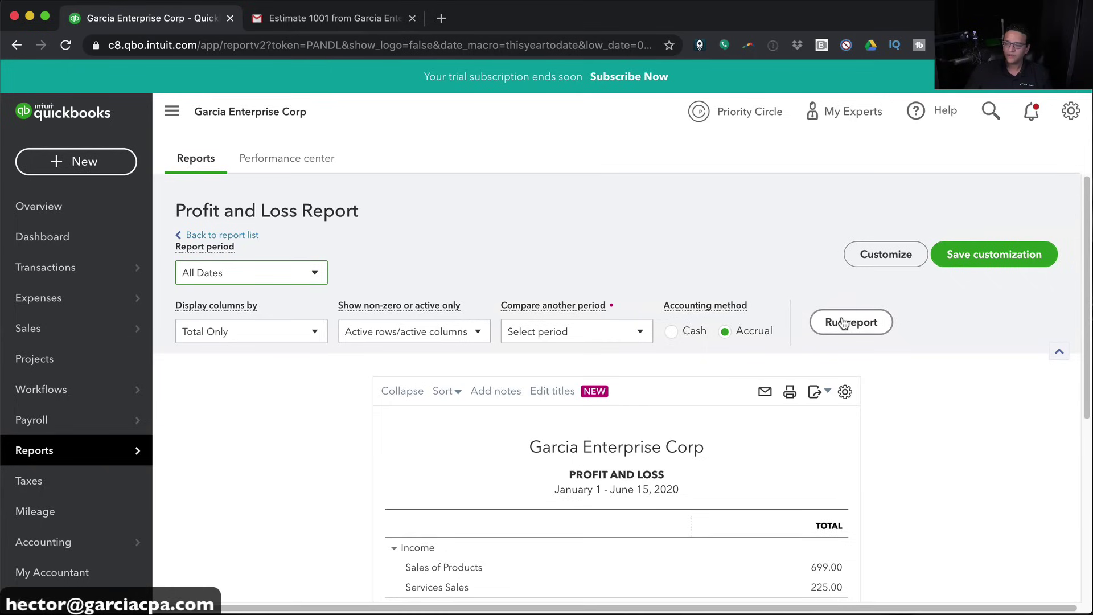
Scroll down the report to the Net Income line of $-74.30
scroll(920, 459, "down", 5)
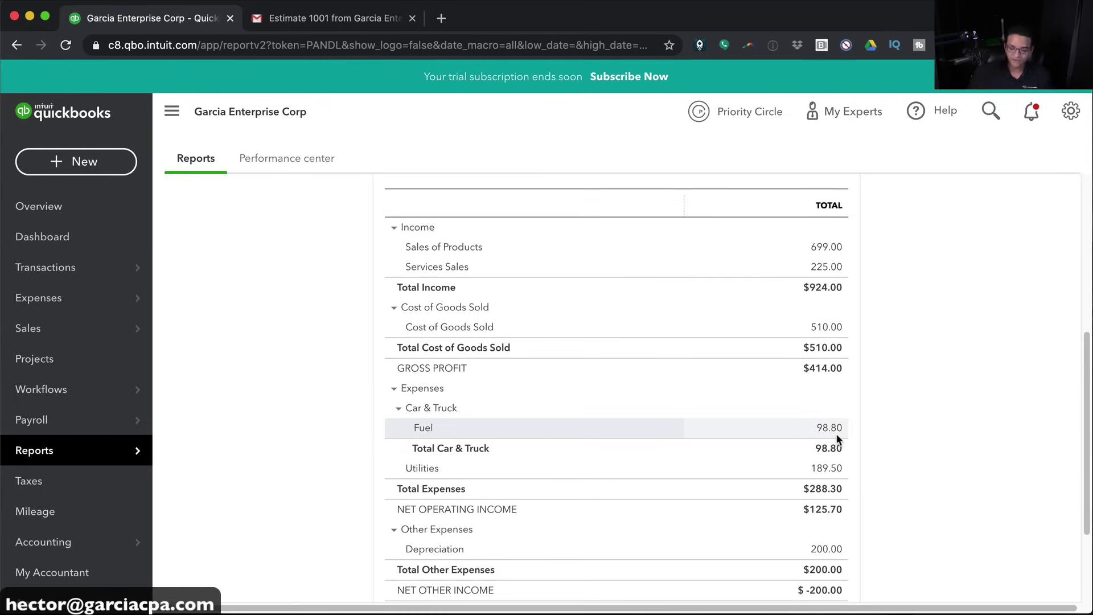
key("super+minus")
scroll(846, 423, "up", 1)
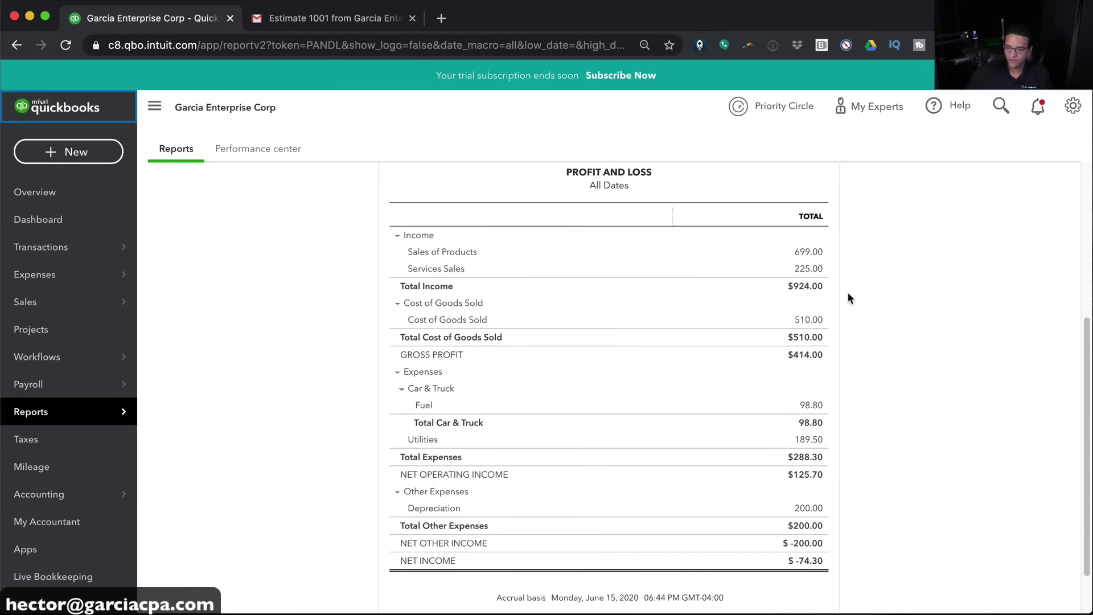
key("super+plus")
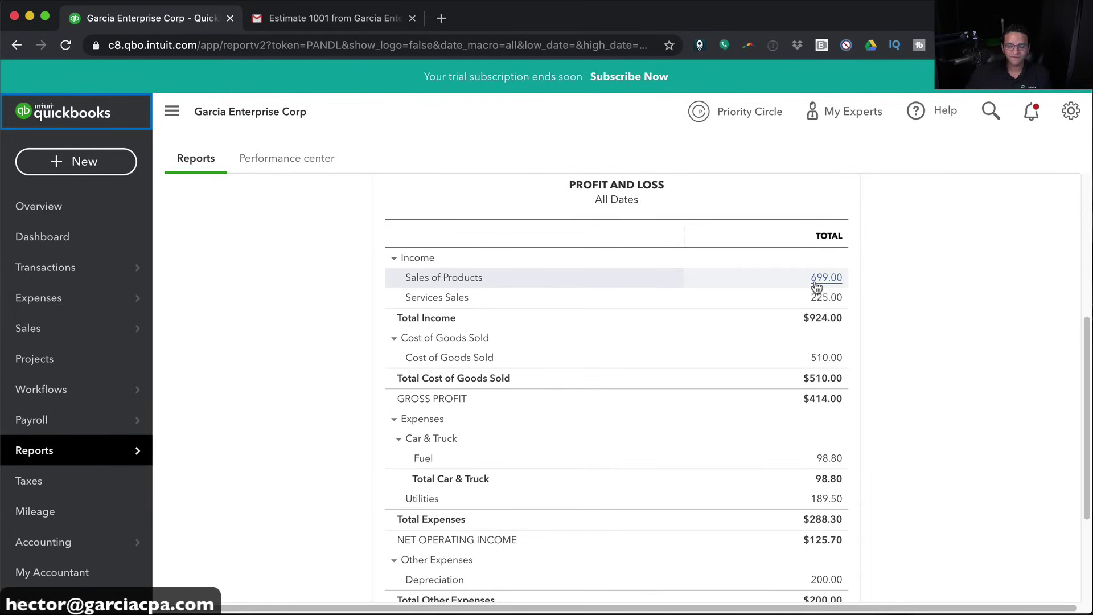
scroll(829, 299, "down", 1)
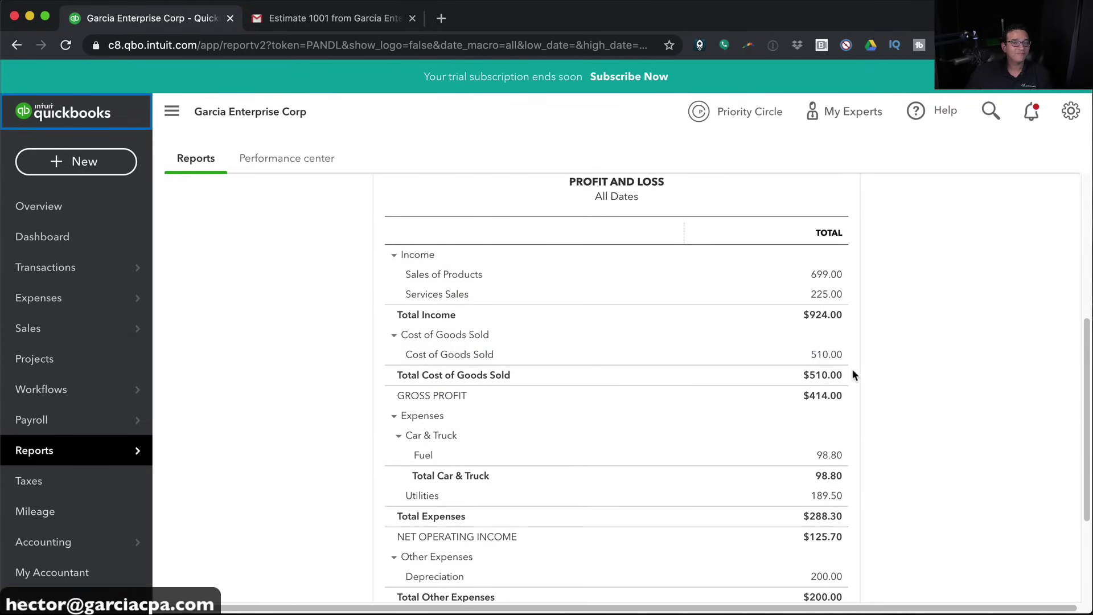
scroll(846, 393, "down", 1)
scroll(514, 438, "down", 1)
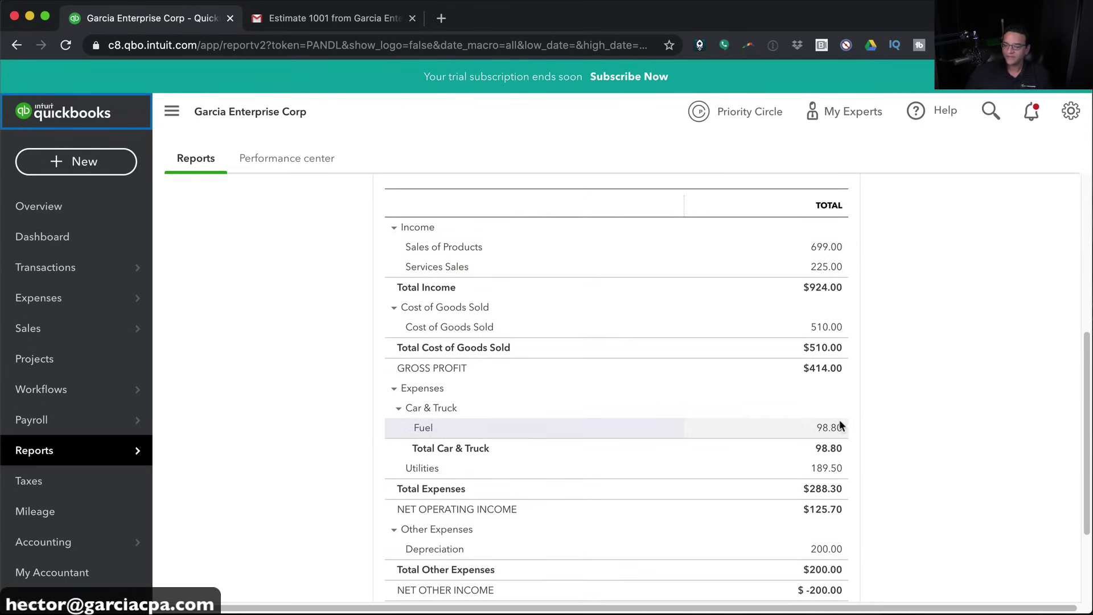
scroll(873, 483, "down", 5)
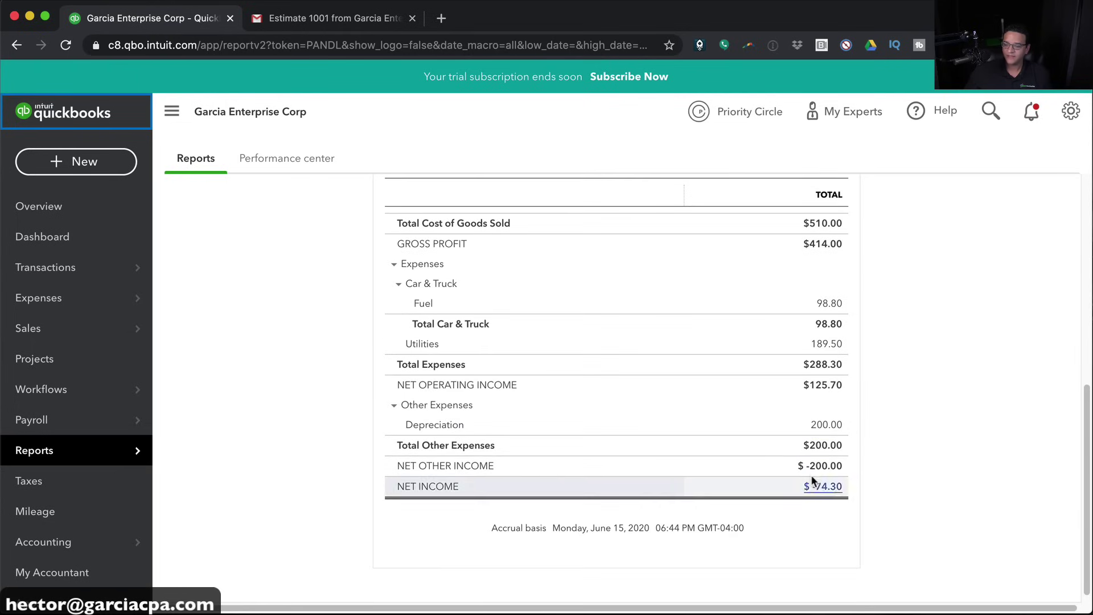
scroll(959, 448, "up", 6)
scroll(959, 447, "down", 5)
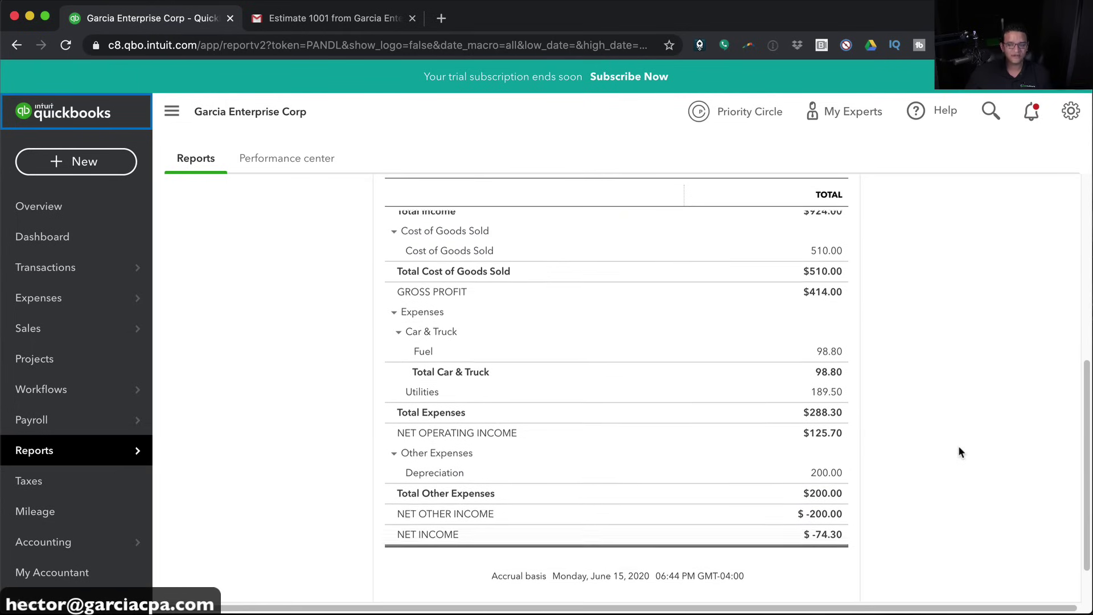
scroll(960, 451, "up", 1)
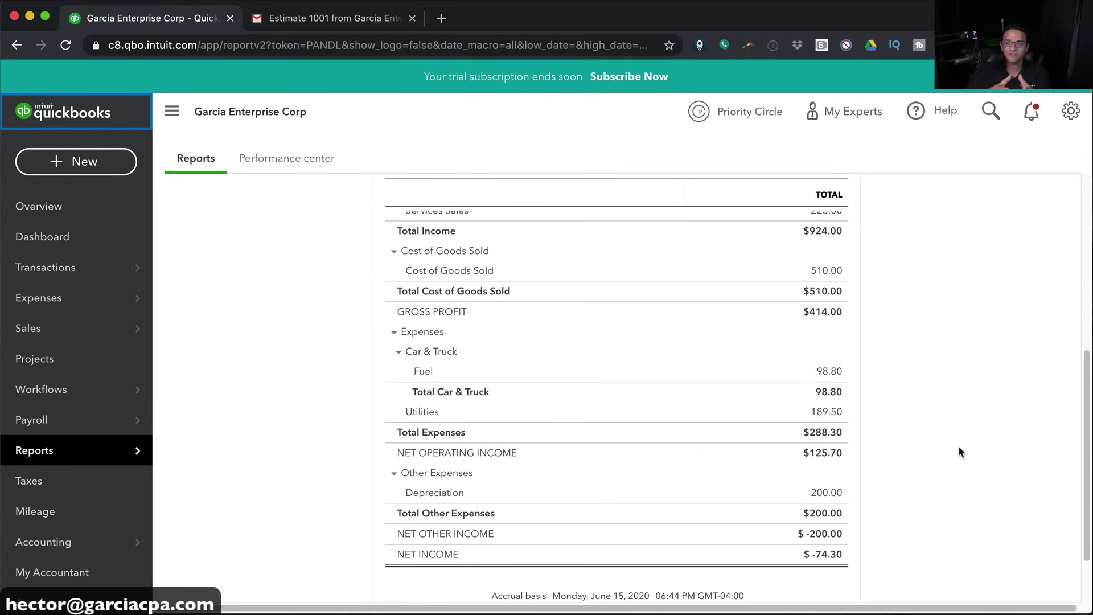
scroll(958, 451, "up", 3)
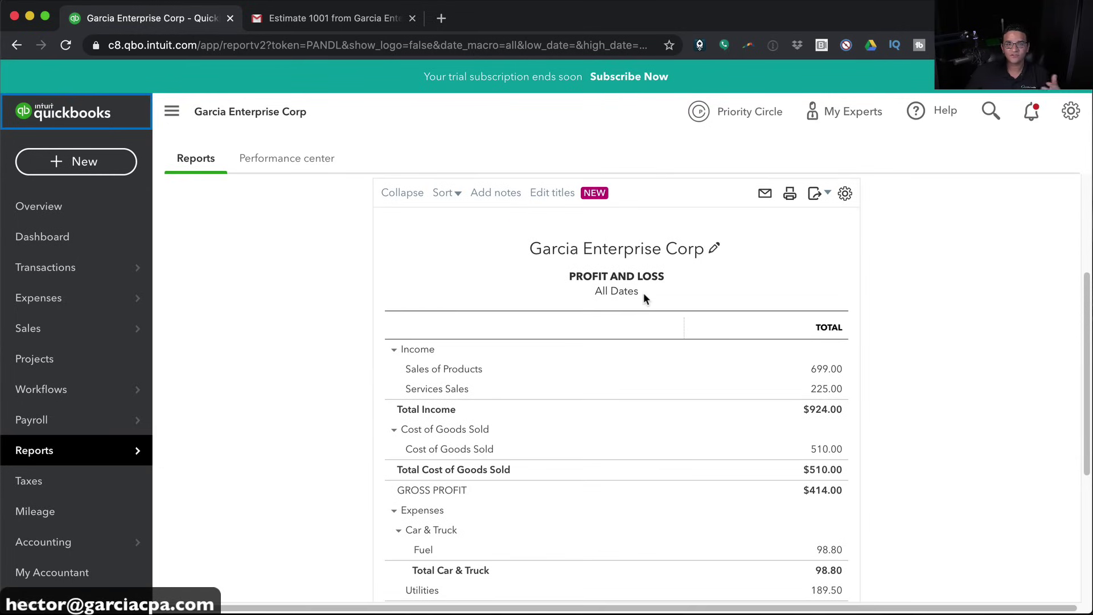
scroll(893, 461, "down", 3)
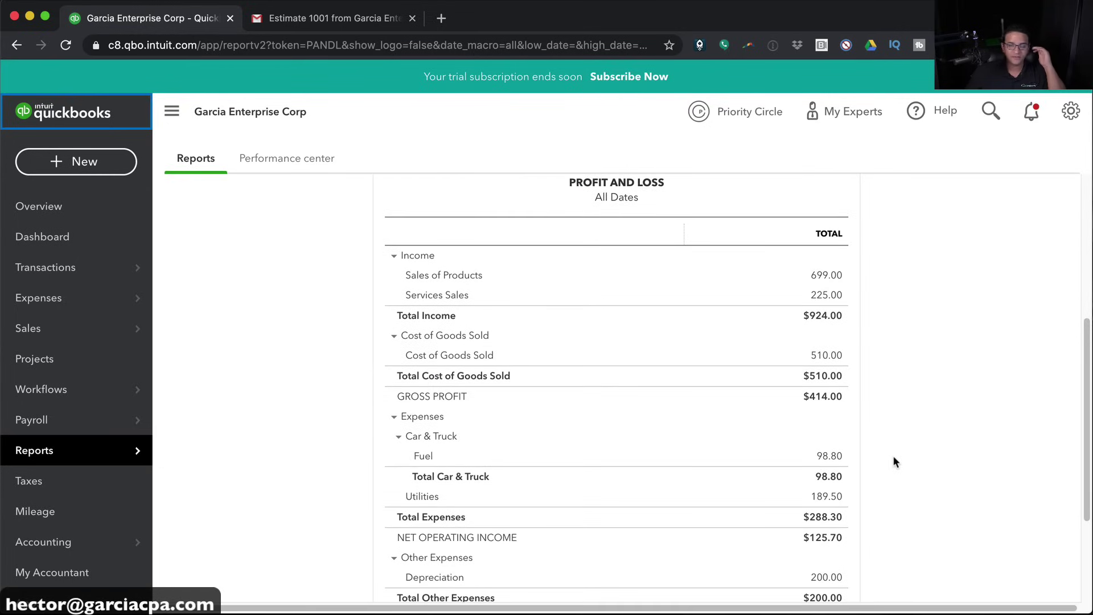
scroll(894, 461, "down", 3)
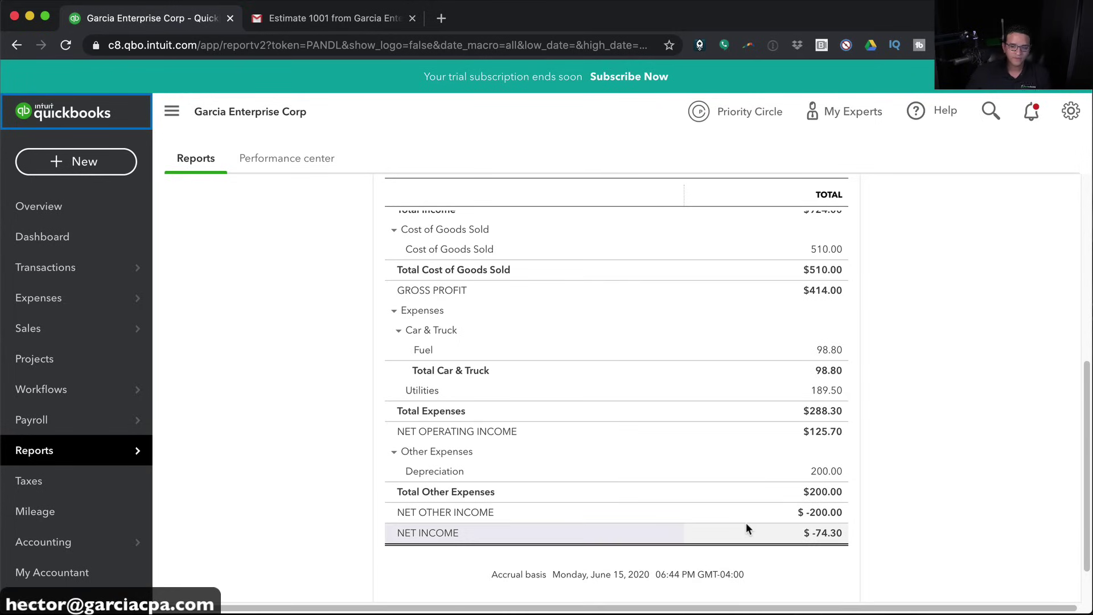
Start a new invoice and add a new customer to it
left_click(87, 172)
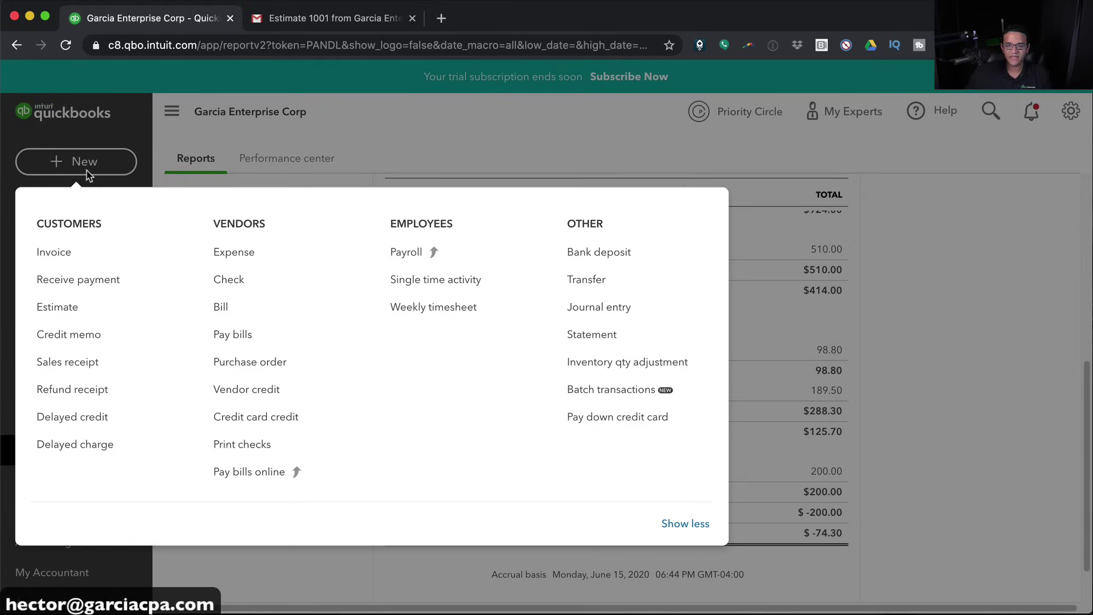
left_click(56, 250)
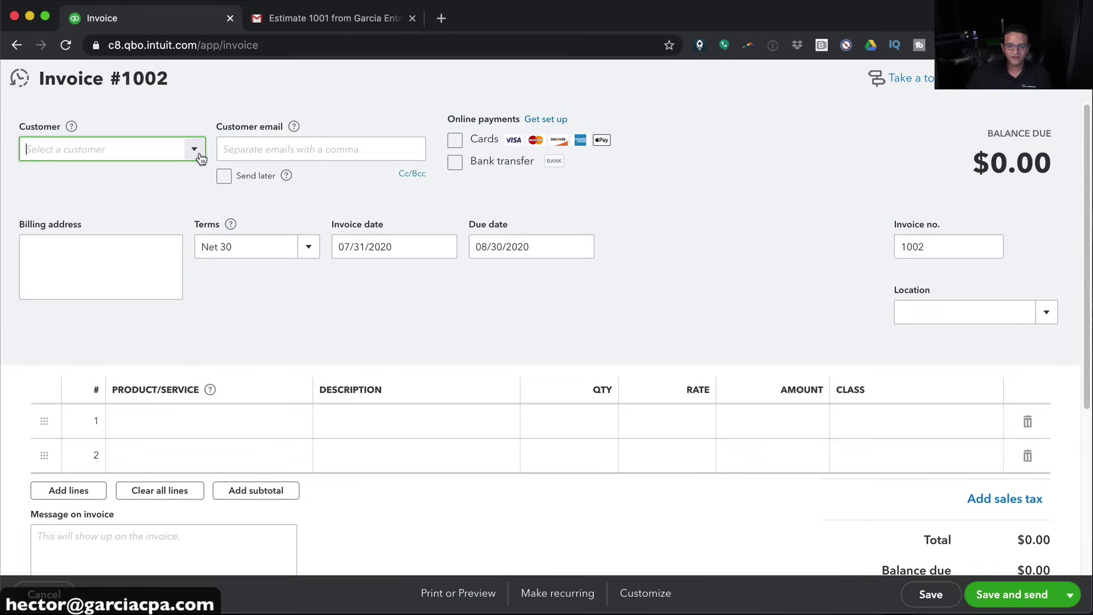
left_click(194, 149)
left_click(80, 181)
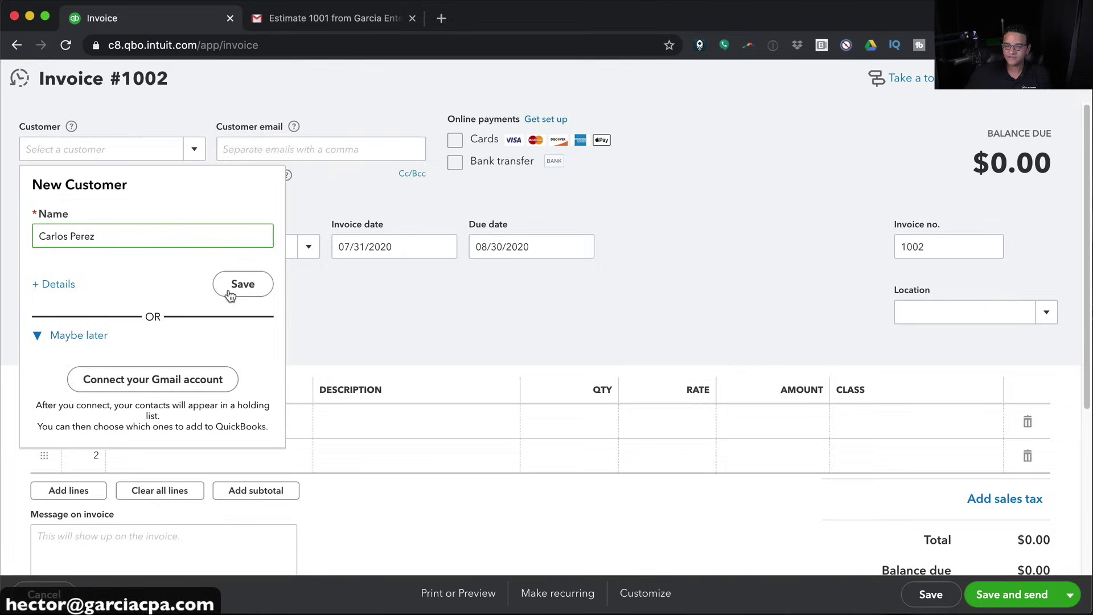
left_click(248, 283)
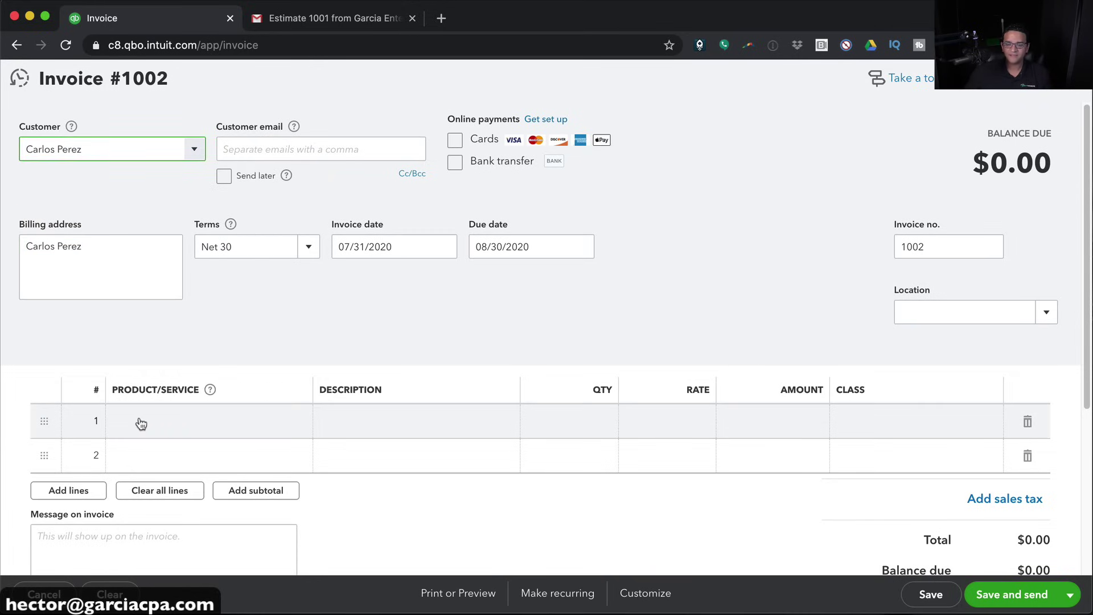
Add a Laptop line with quantity 2 at rate 649
left_click(179, 420)
type("lap")
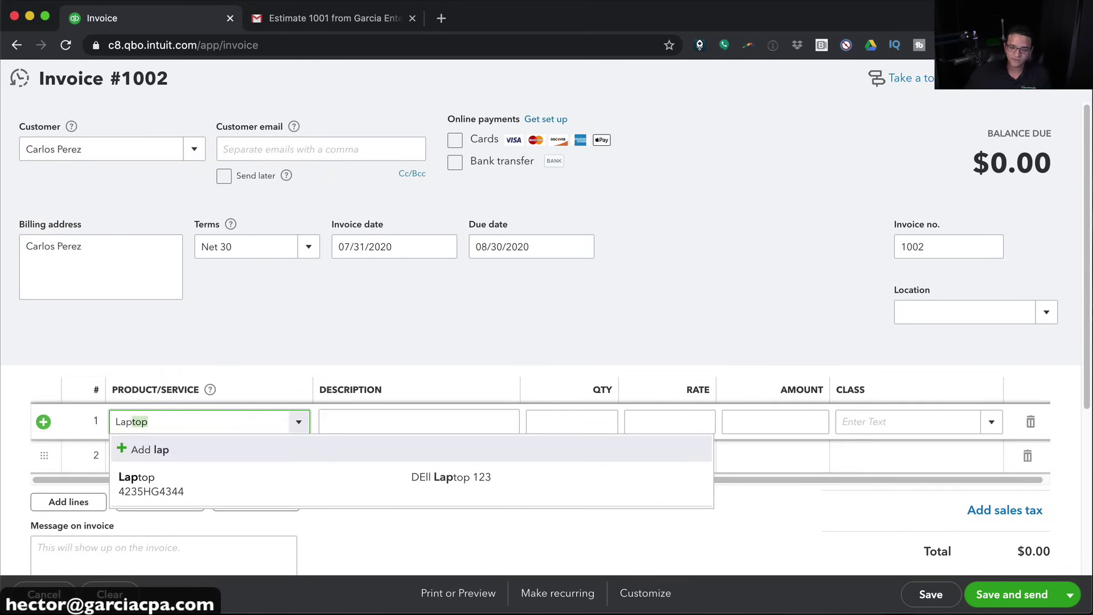
left_click(193, 496)
left_click(599, 434)
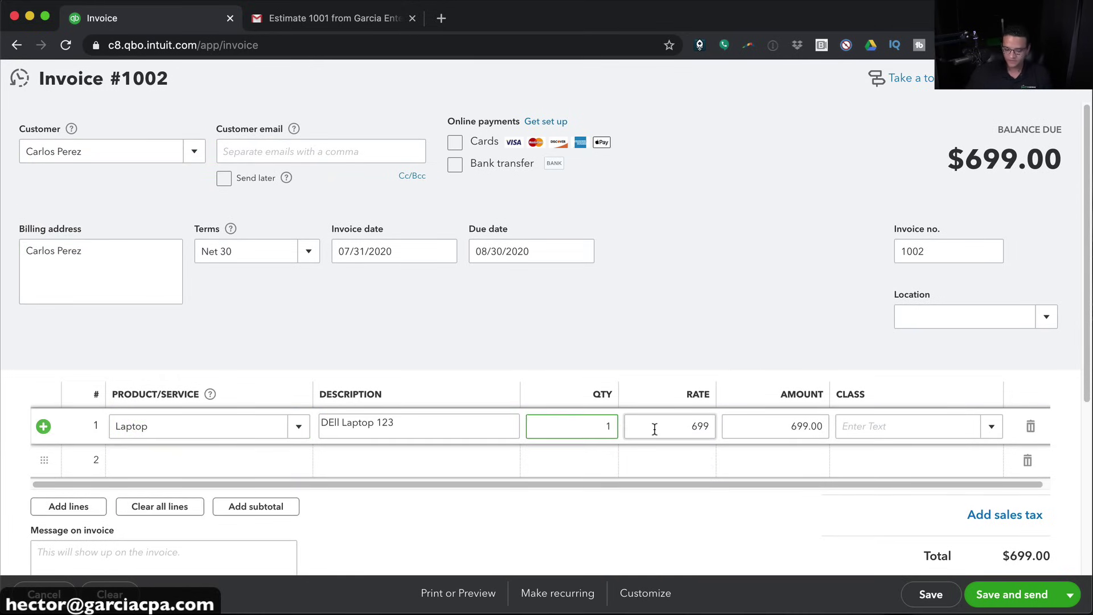
key("Tab")
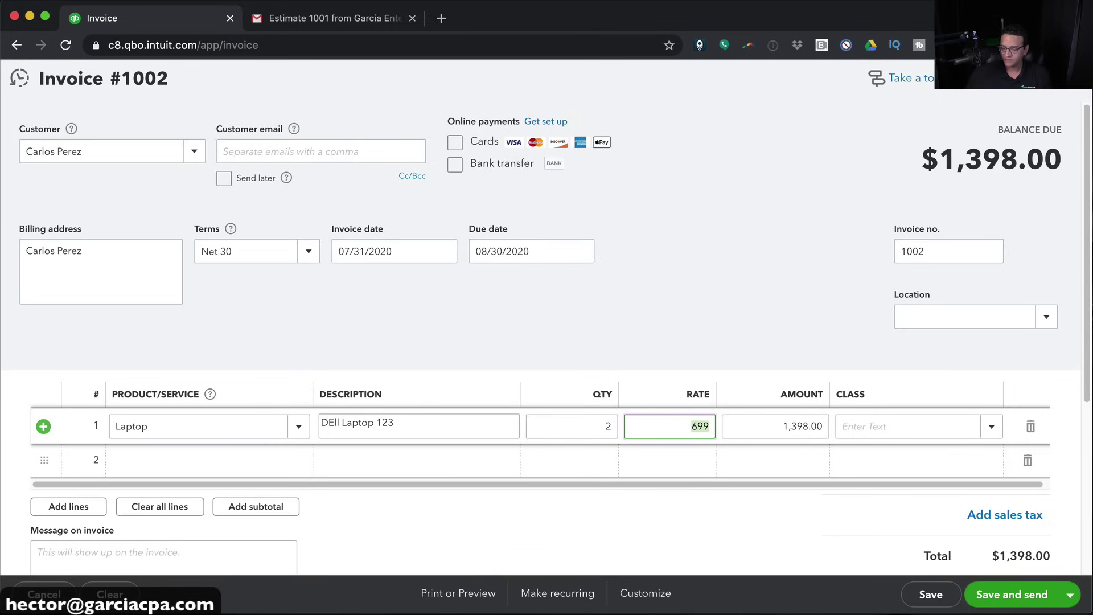
type("6")
key("Tab")
Add a Consulting Hourly line with quantity 2 and a new description
left_click(205, 454)
type("con")
left_click(179, 516)
left_click(596, 452)
type("2")
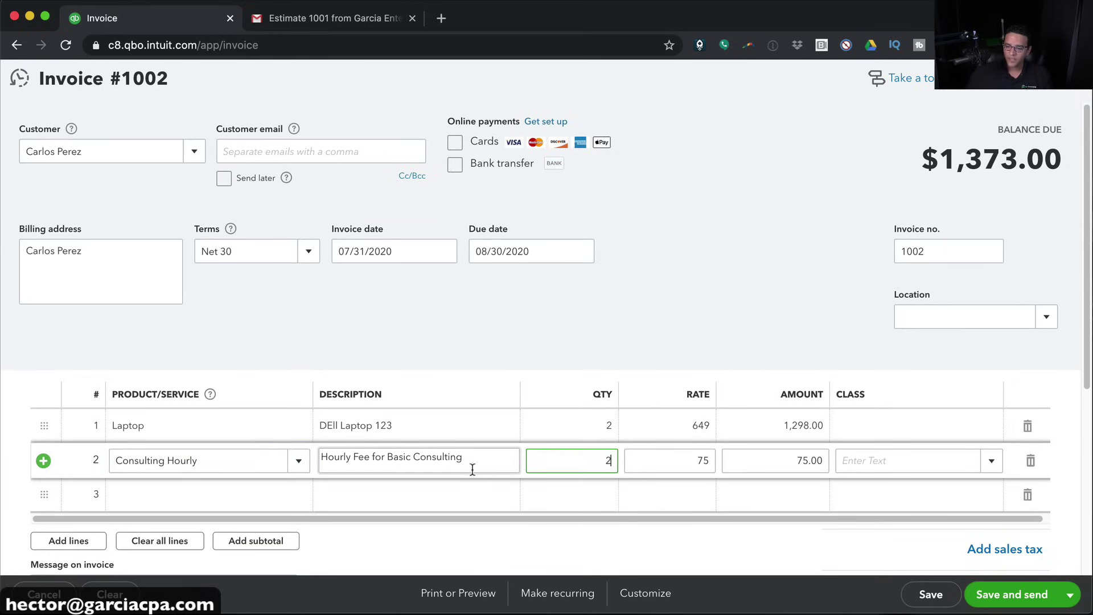
left_click(472, 464)
type("Setup each laptop, about an ho")
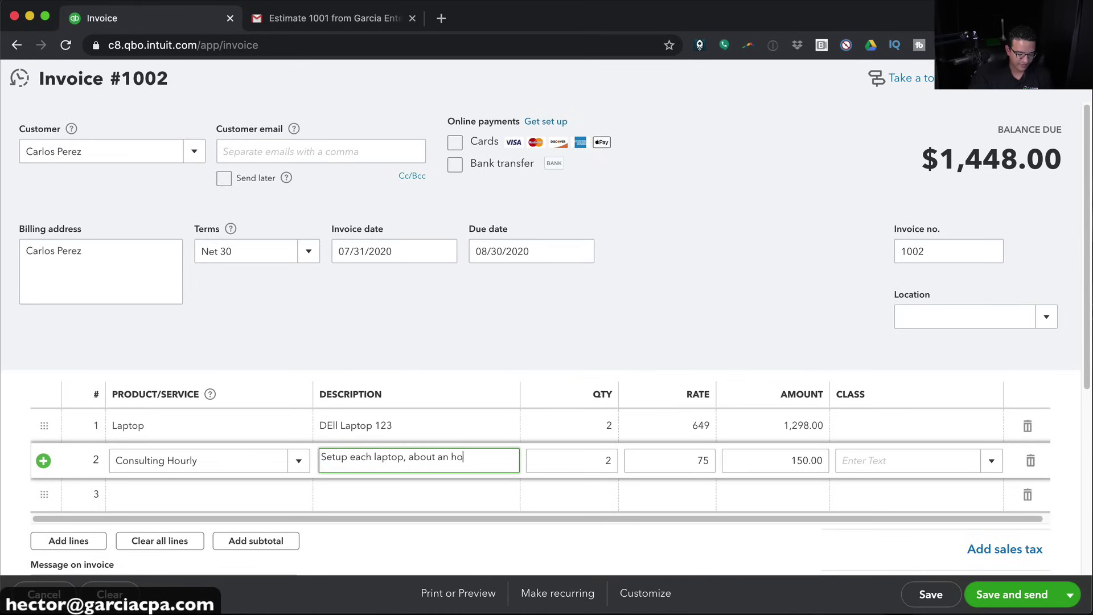
key("Tab")
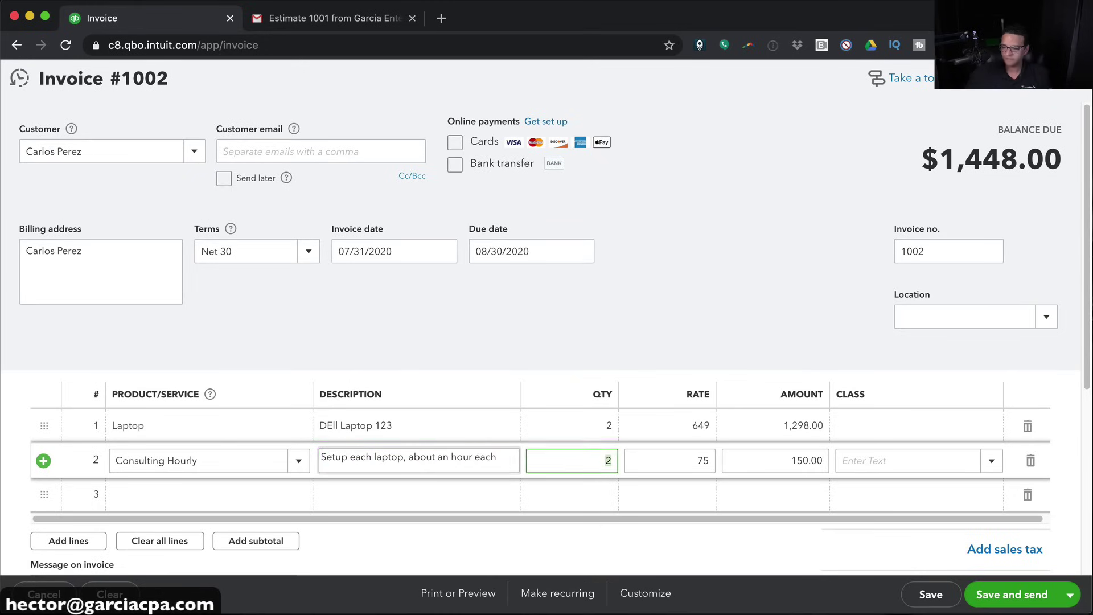
left_click(461, 460)
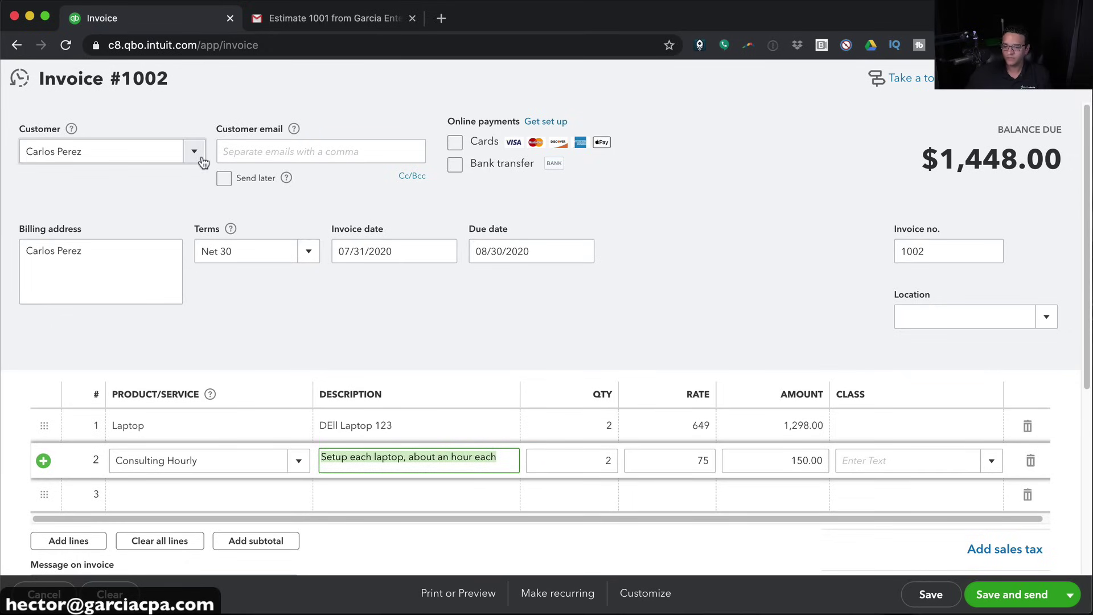
Date the invoice 07/15/2020 and save it as invoice 1002
left_click(444, 251)
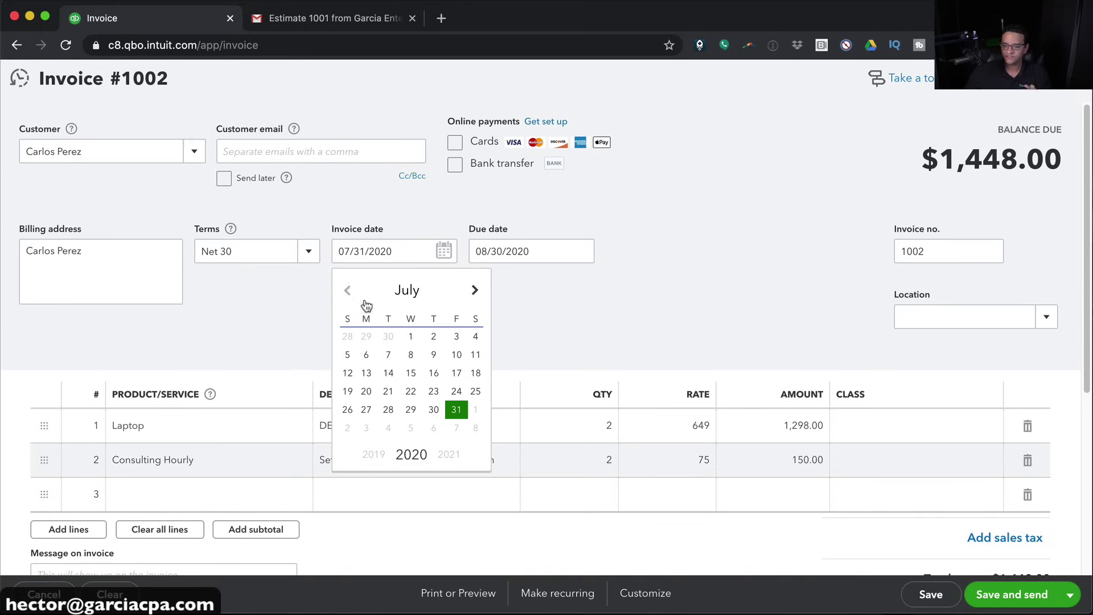
left_click(411, 373)
left_click_drag(390, 251, 326, 259)
left_click(931, 593)
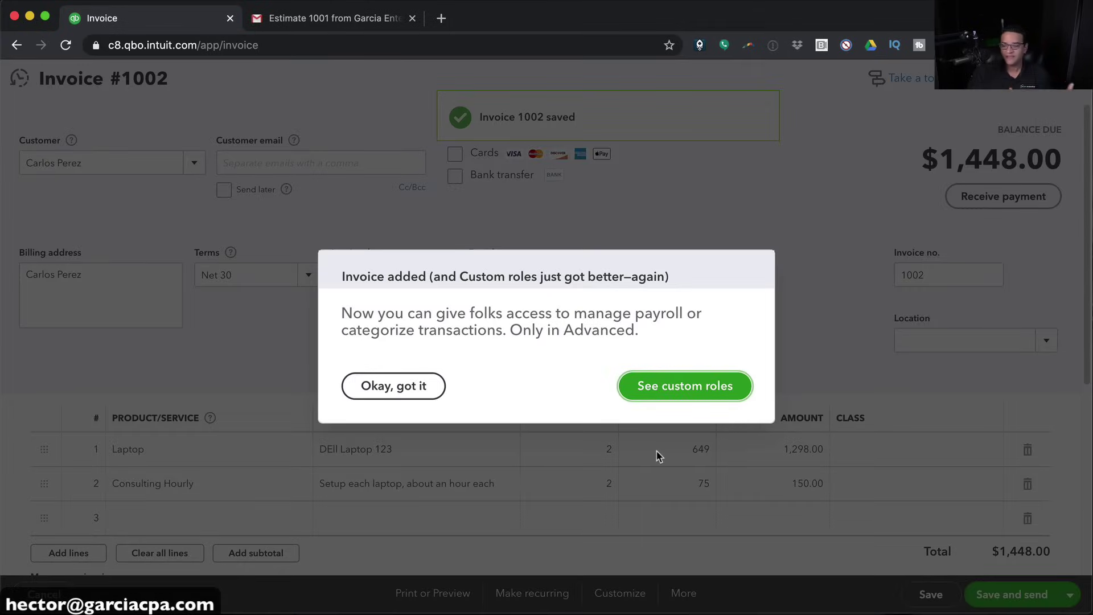
Dismiss the invoice notice and close the invoice to return to the report
left_click(392, 389)
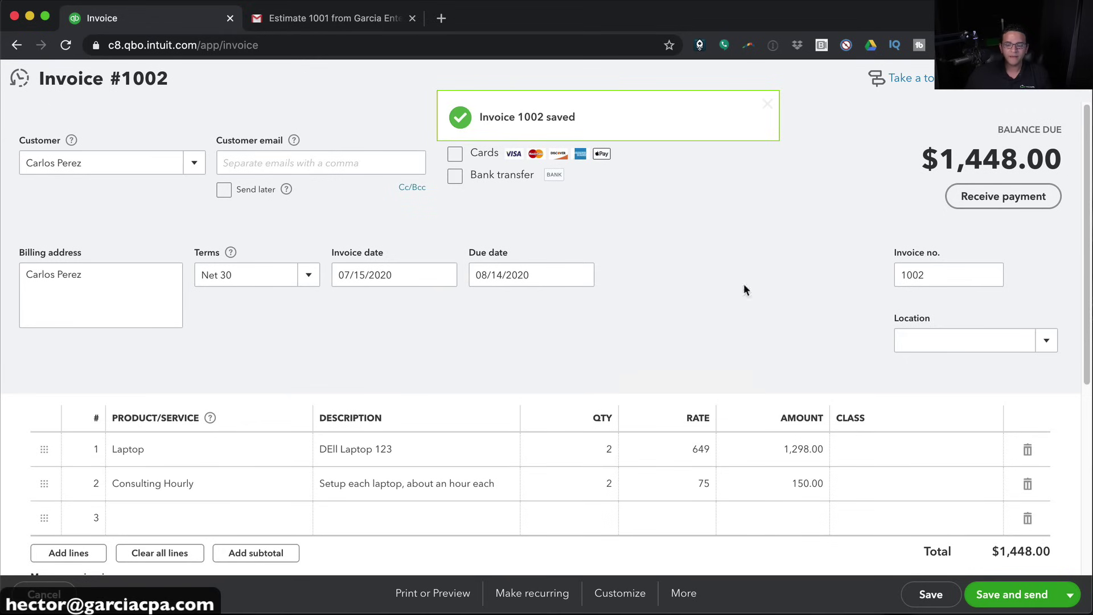
left_click(1071, 78)
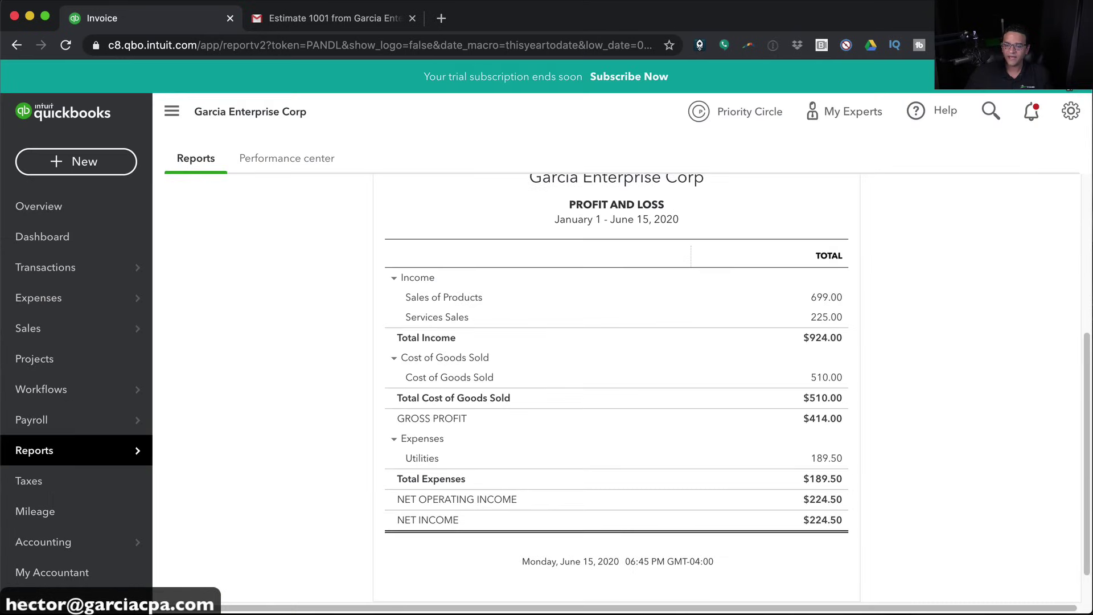
scroll(620, 268, "up", 2)
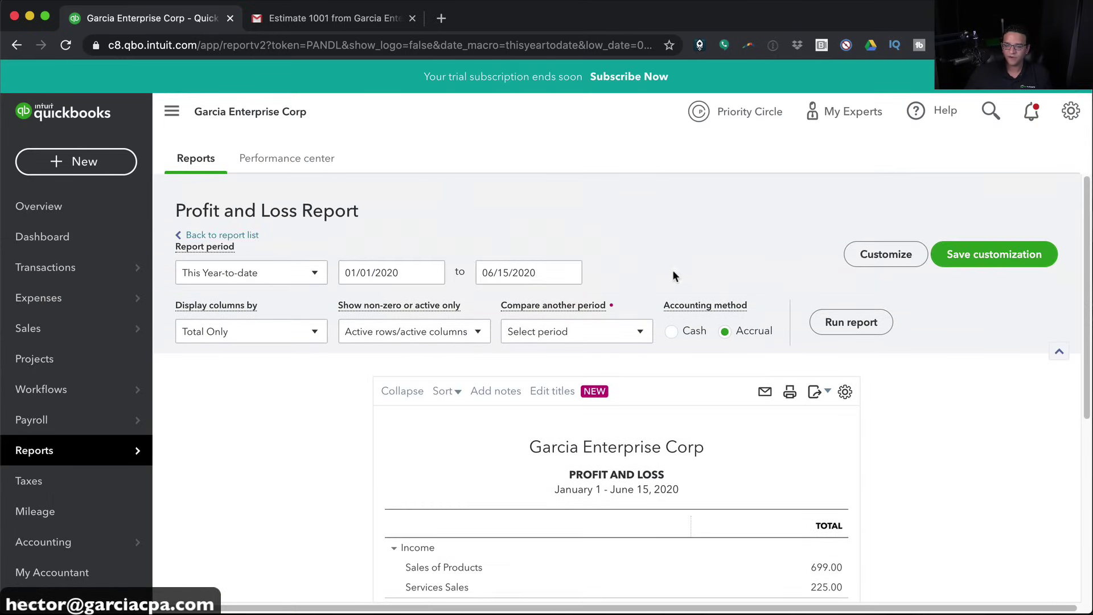
Rerun the Profit and Loss for All Dates: income $2,372.00, net income $353.70
left_click(244, 275)
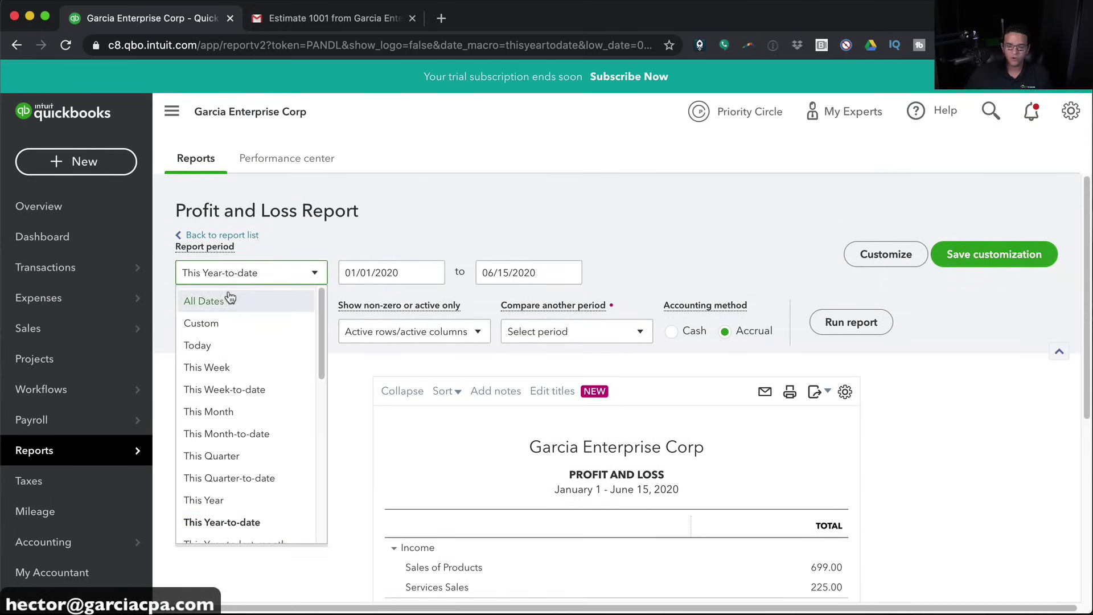
left_click(205, 300)
left_click(831, 328)
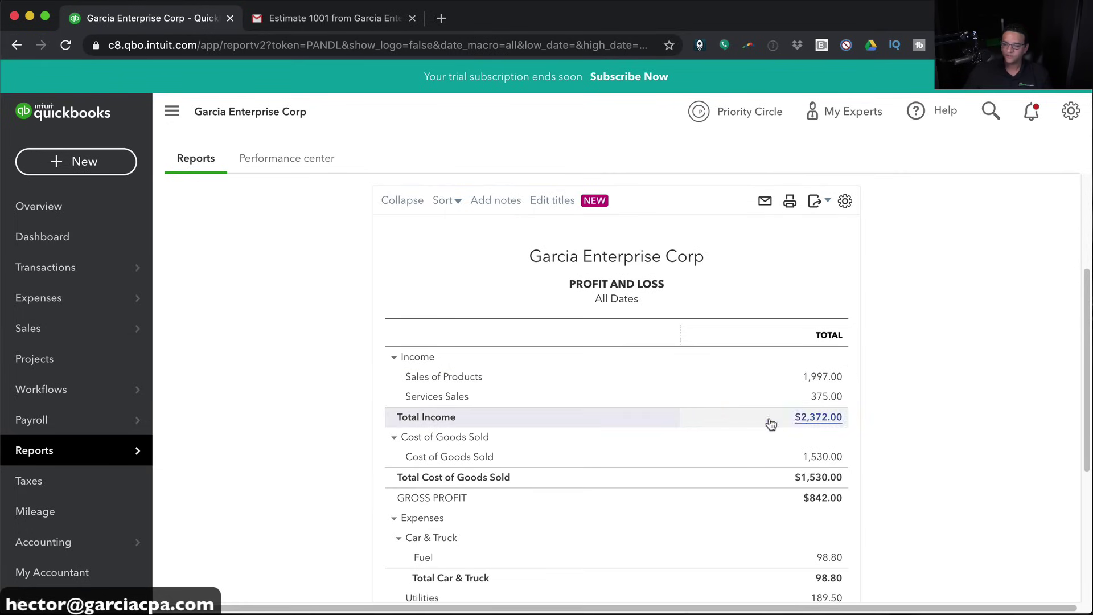
scroll(909, 410, "down", 8)
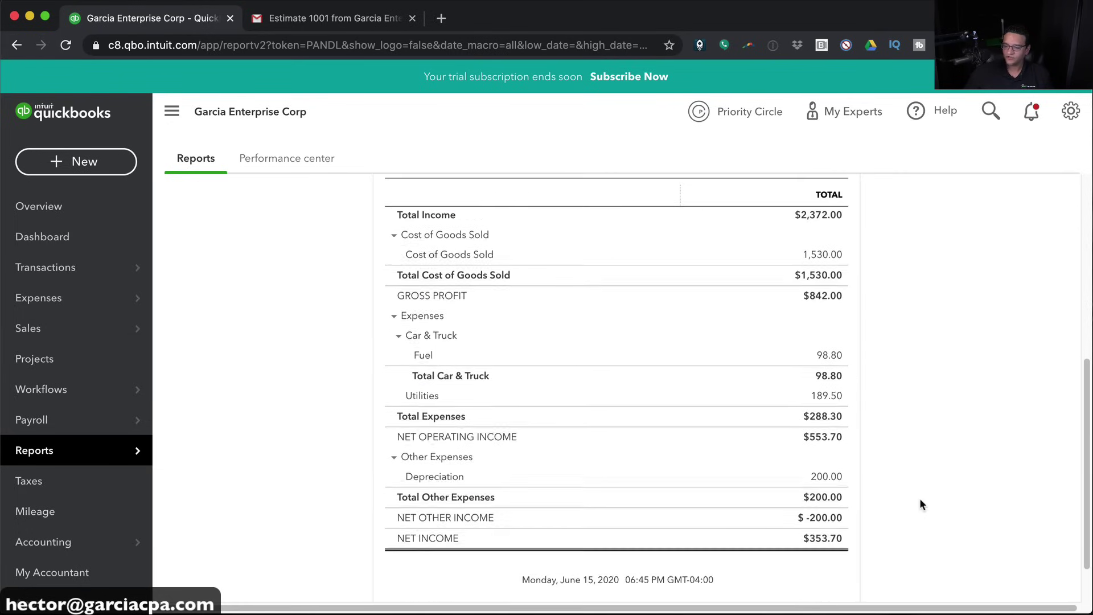
scroll(956, 527, "up", 6)
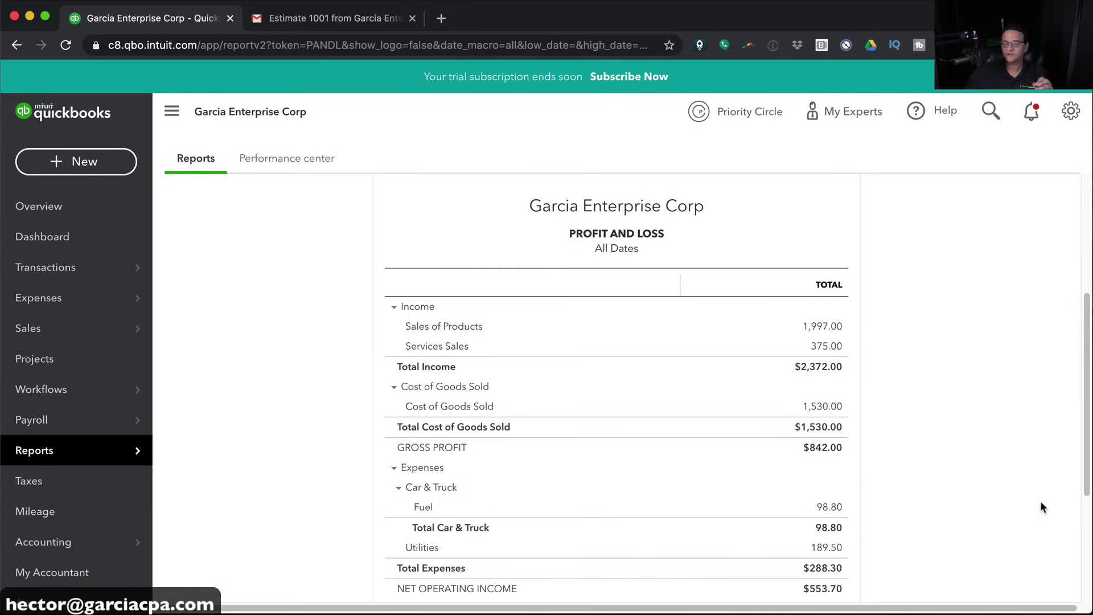
scroll(1037, 510, "up", 3)
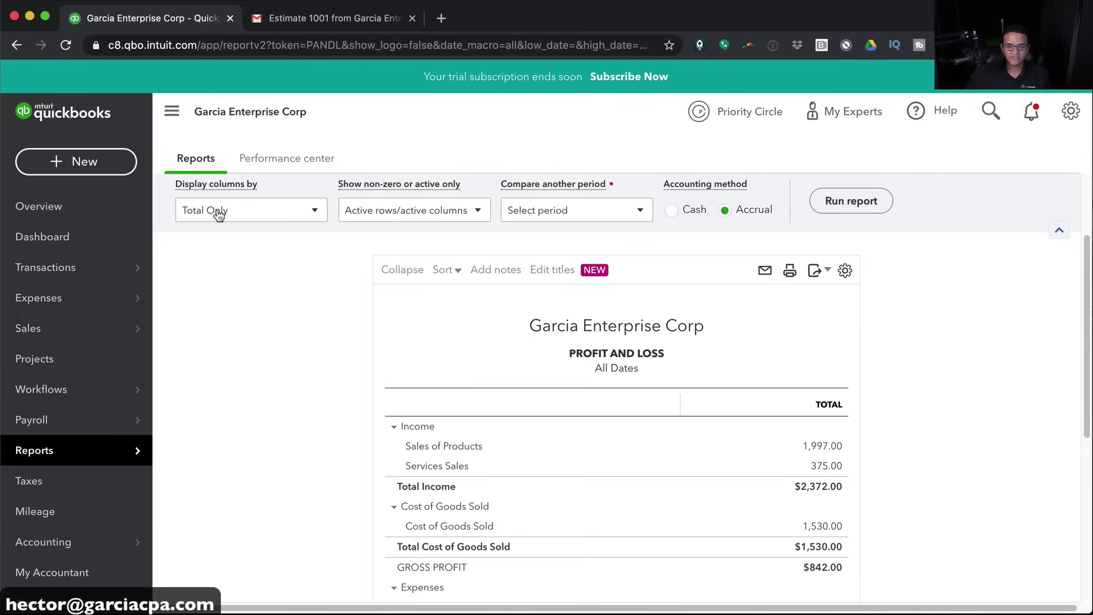
Display the Profit and Loss columns by Classes and drill into the Total Income amount
left_click(221, 211)
scroll(281, 390, "down", 2)
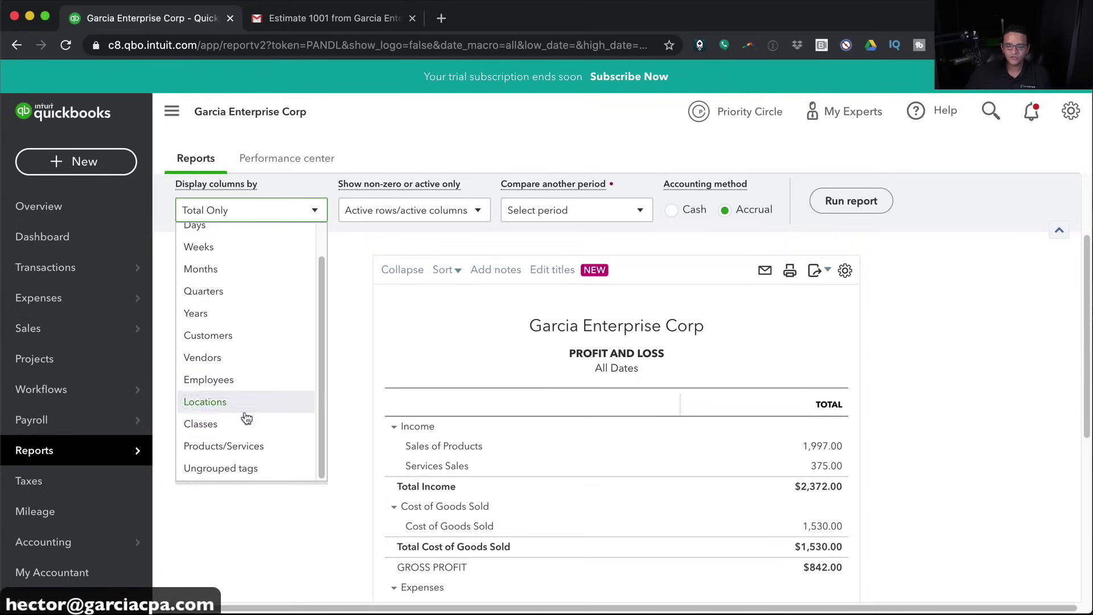
left_click(233, 429)
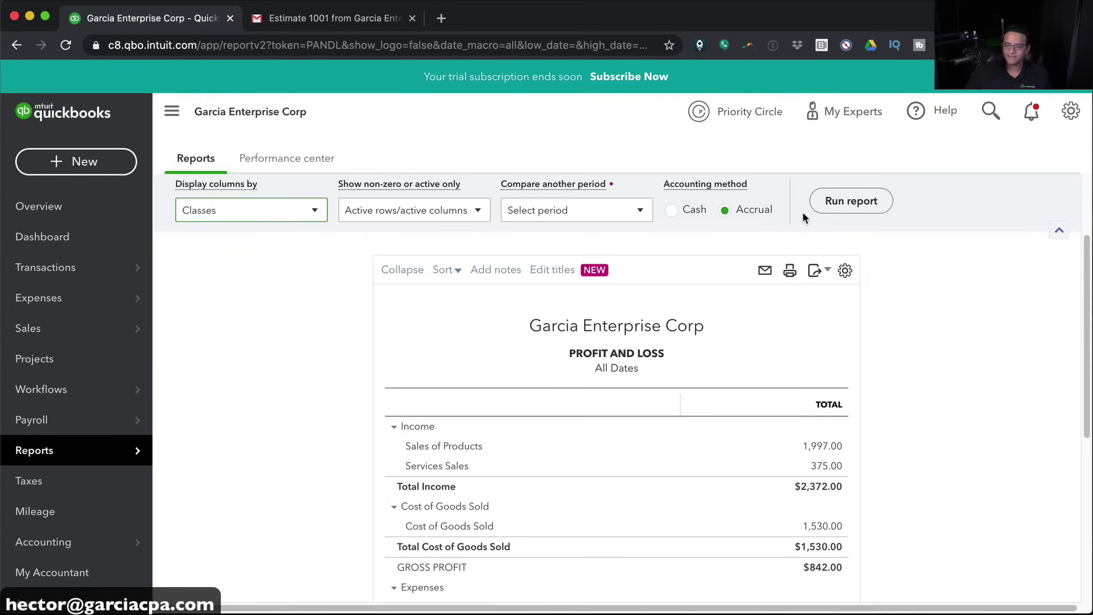
left_click(845, 210)
scroll(949, 506, "down", 2)
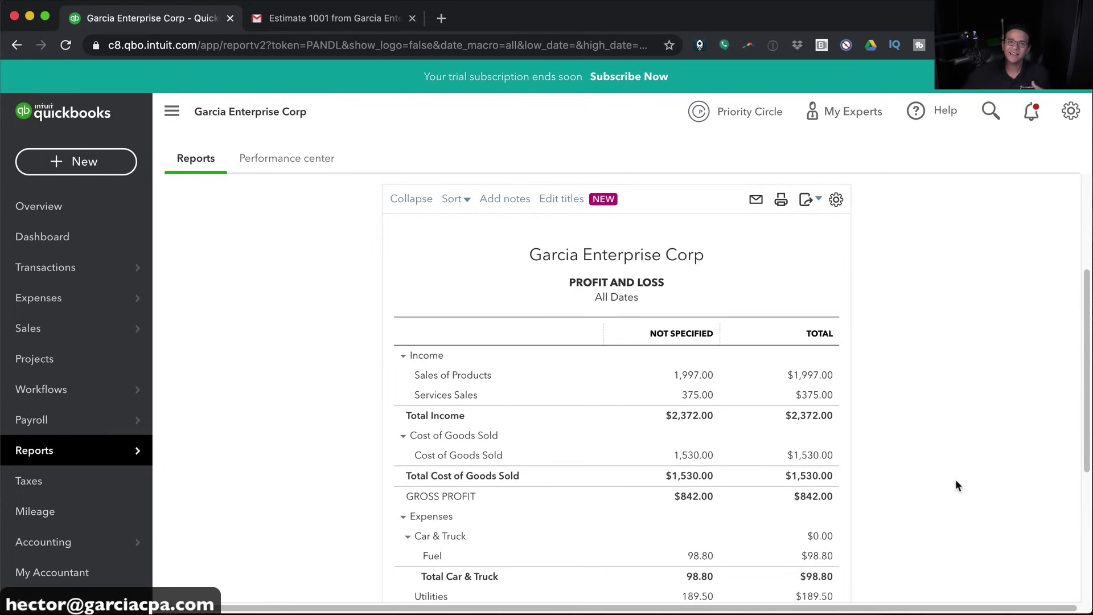
left_click(698, 414)
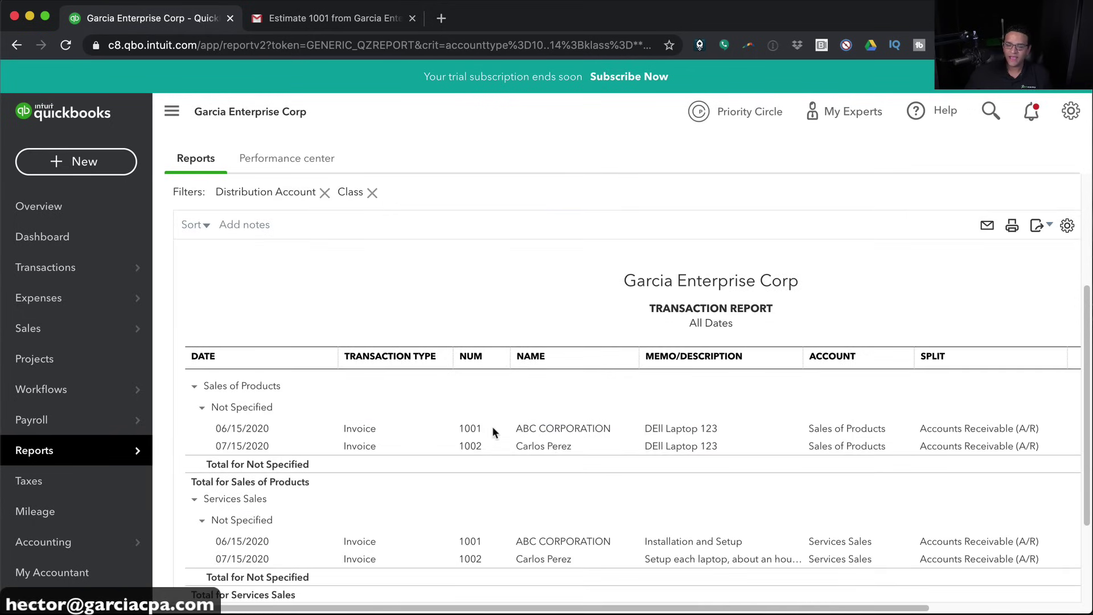
Open invoice 1001 and create the class Companies for the laptop line
left_click(555, 431)
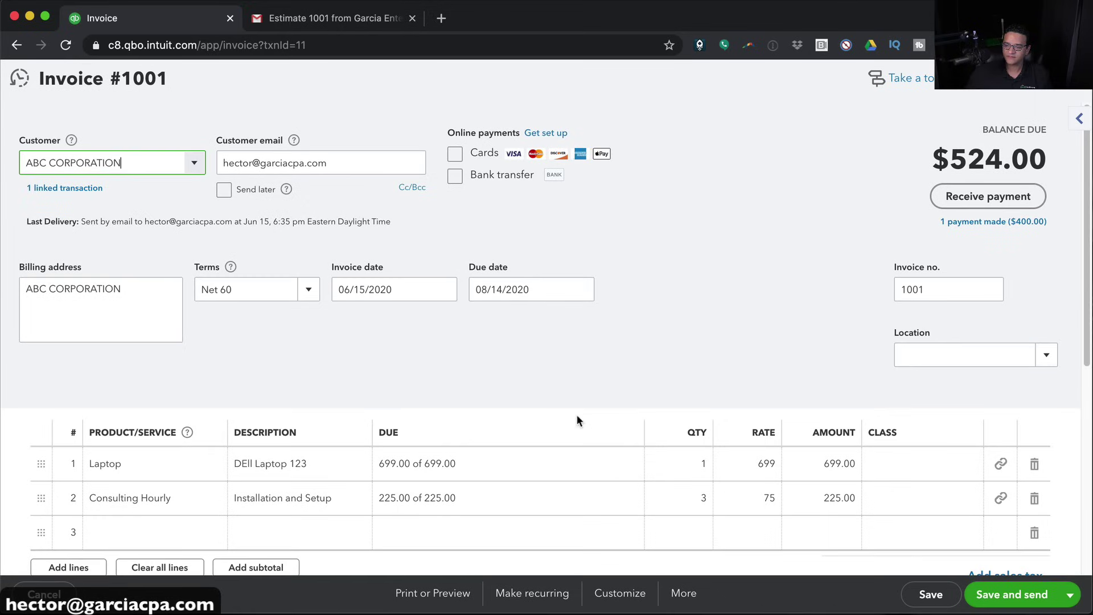
left_click(911, 466)
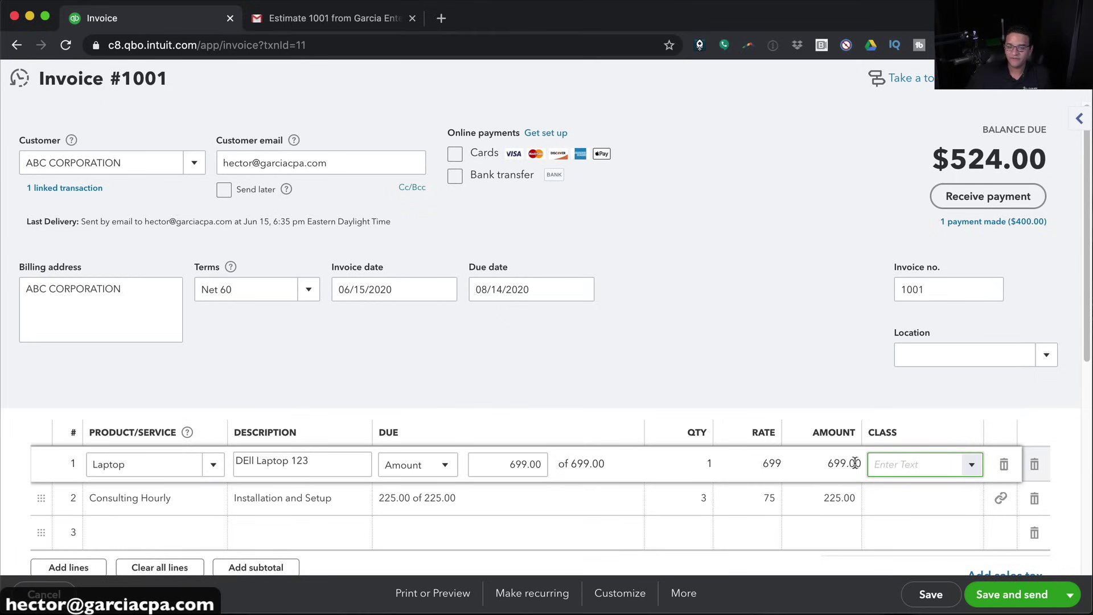
left_click(66, 165)
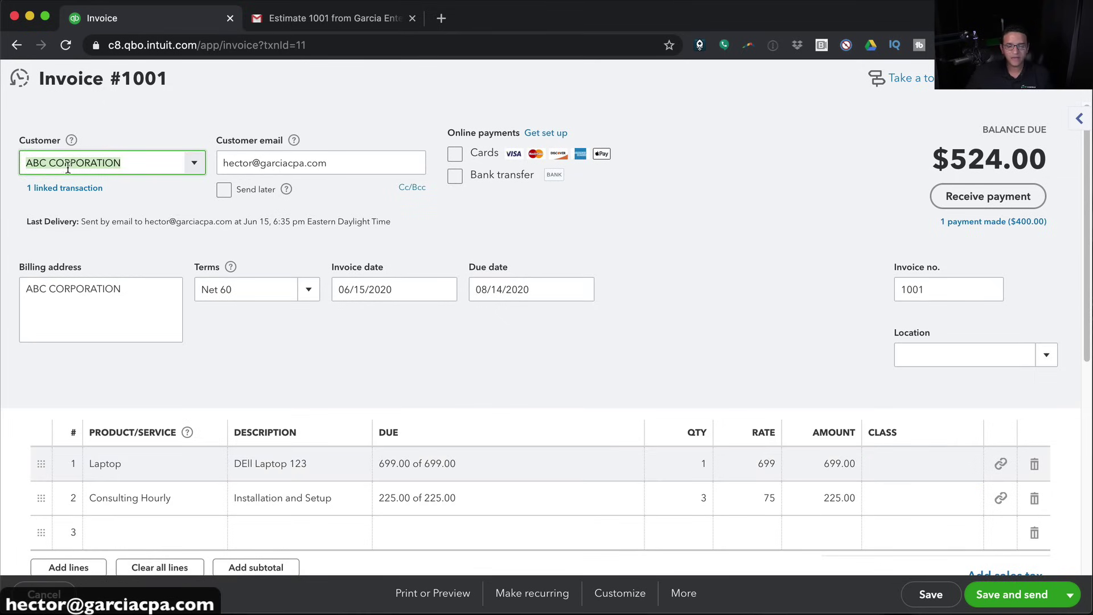
left_click(951, 463)
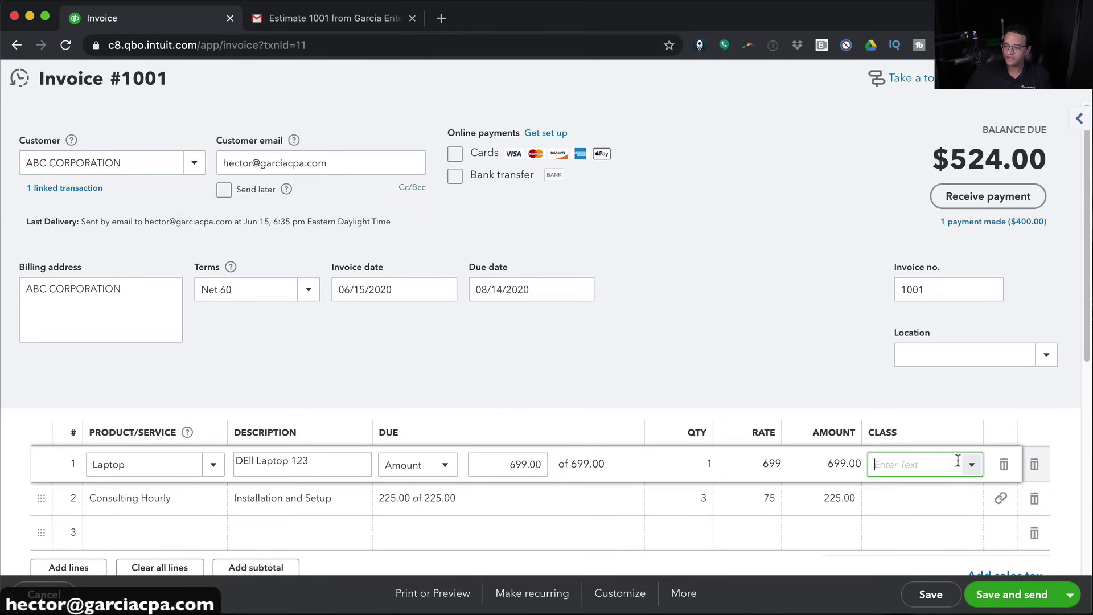
left_click(967, 466)
left_click(907, 492)
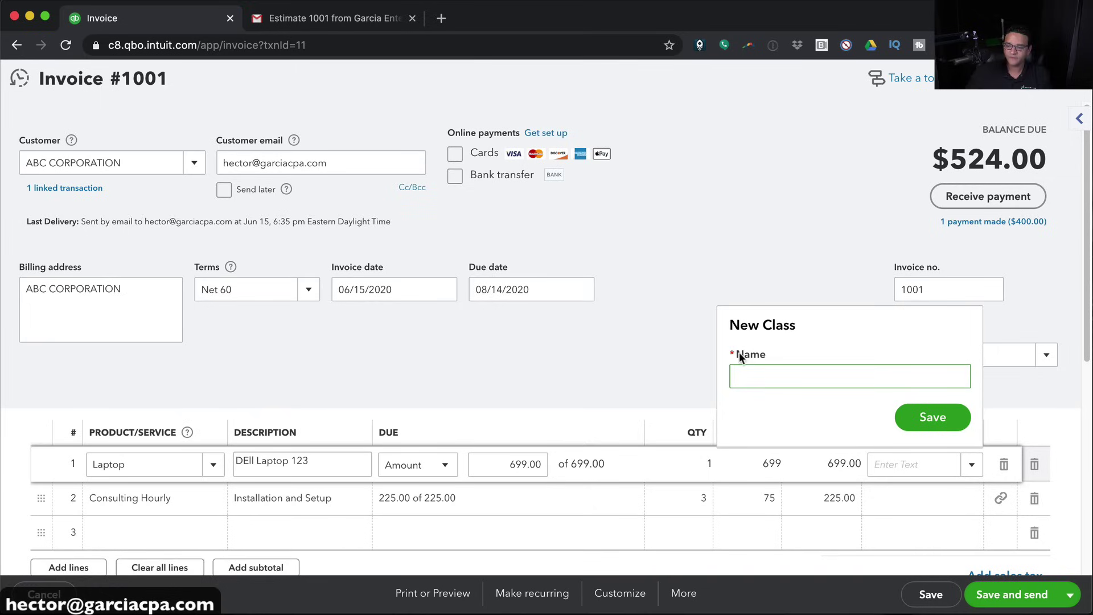
type("Companies")
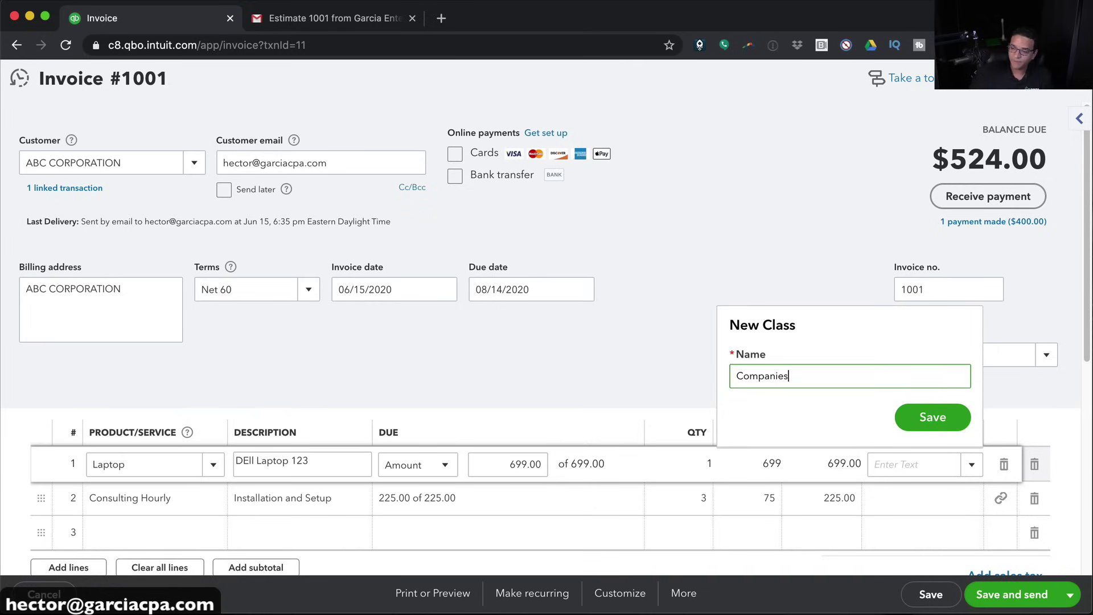
left_click(933, 417)
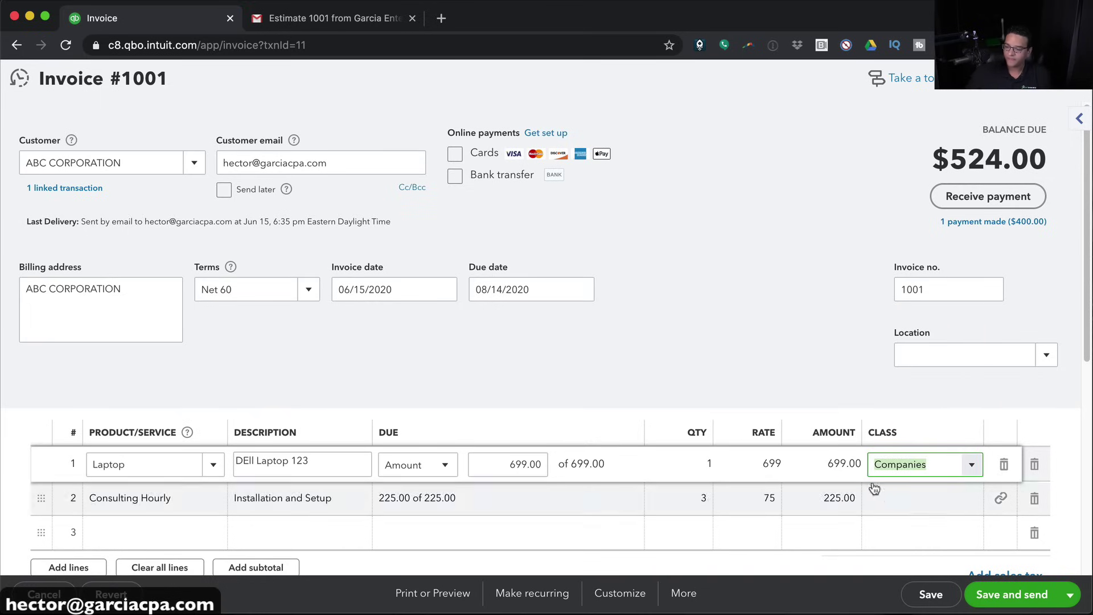
Assign Companies to line 2, then save invoice 1001 past the confirmations
left_click(897, 499)
type("Companies")
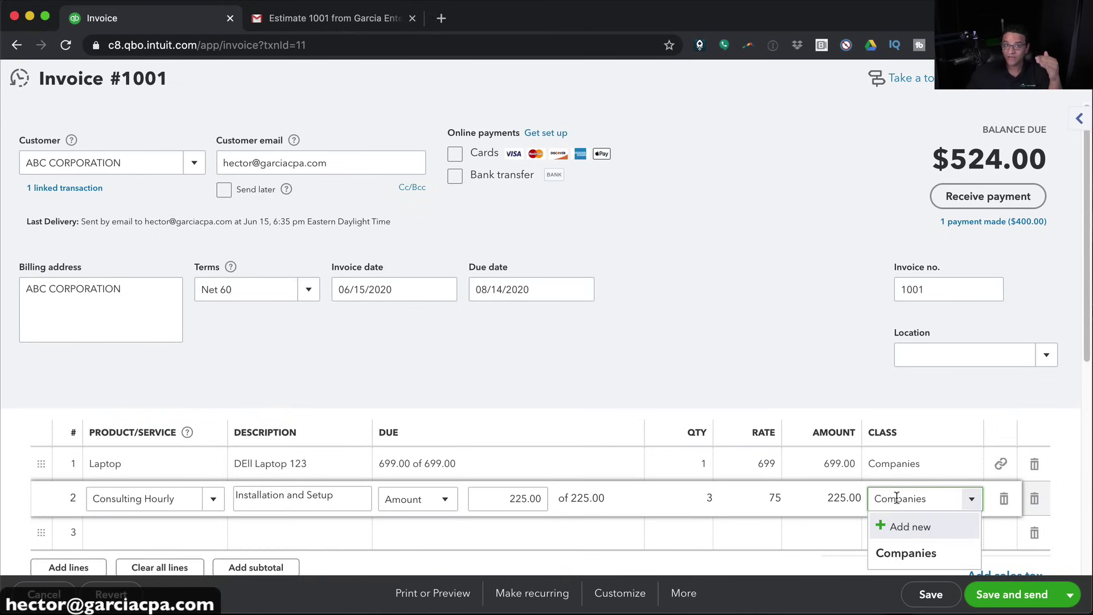
left_click(865, 384)
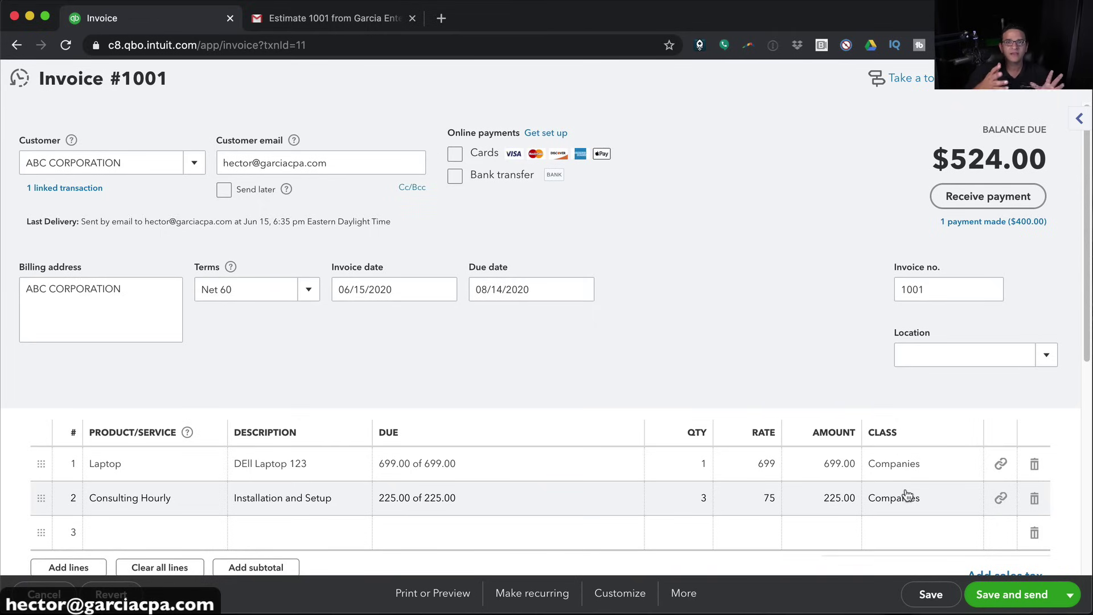
left_click(920, 598)
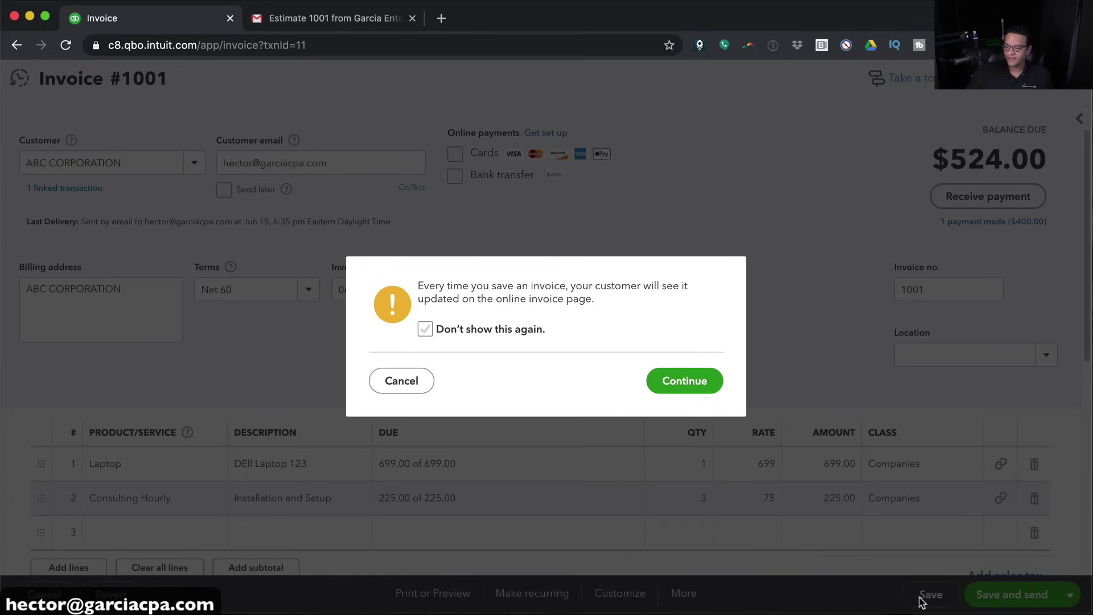
left_click(686, 381)
left_click(706, 377)
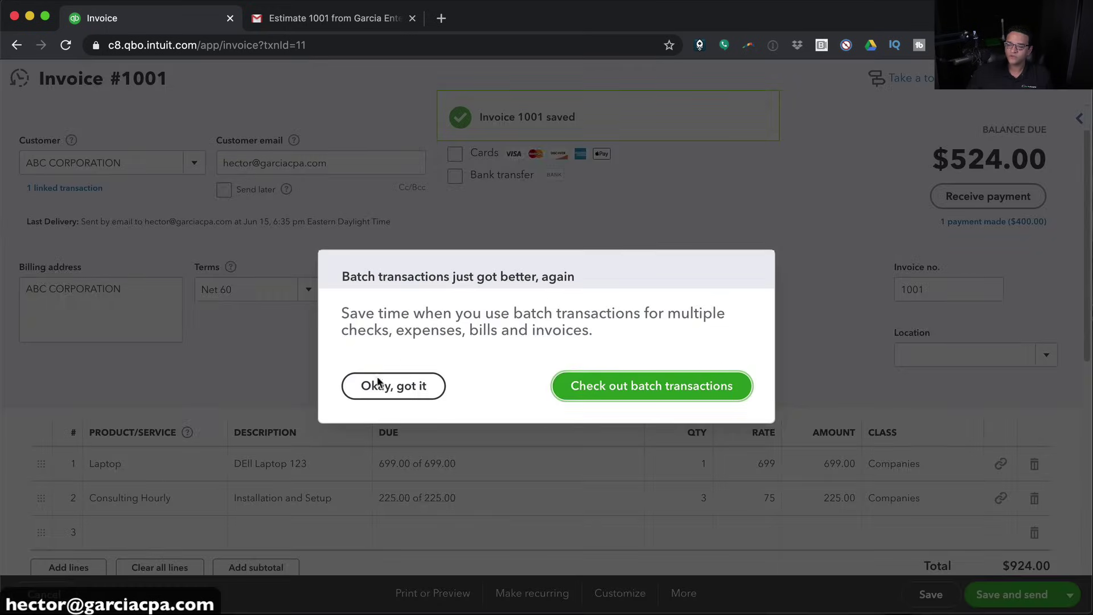
left_click(377, 385)
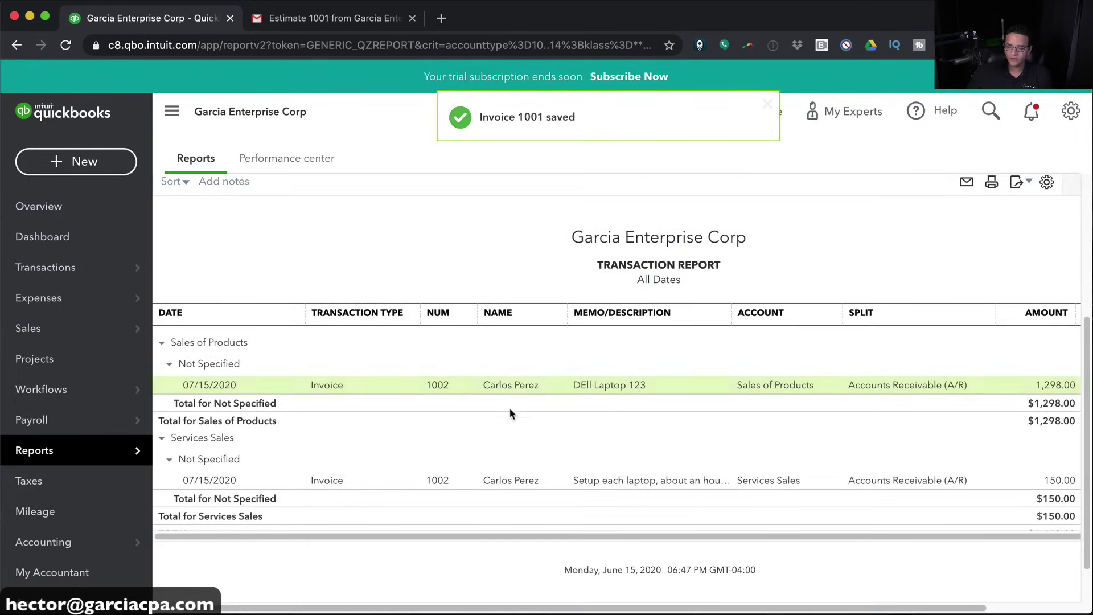
Open invoice 1002 and create the class Individuals for line 1
left_click(622, 481)
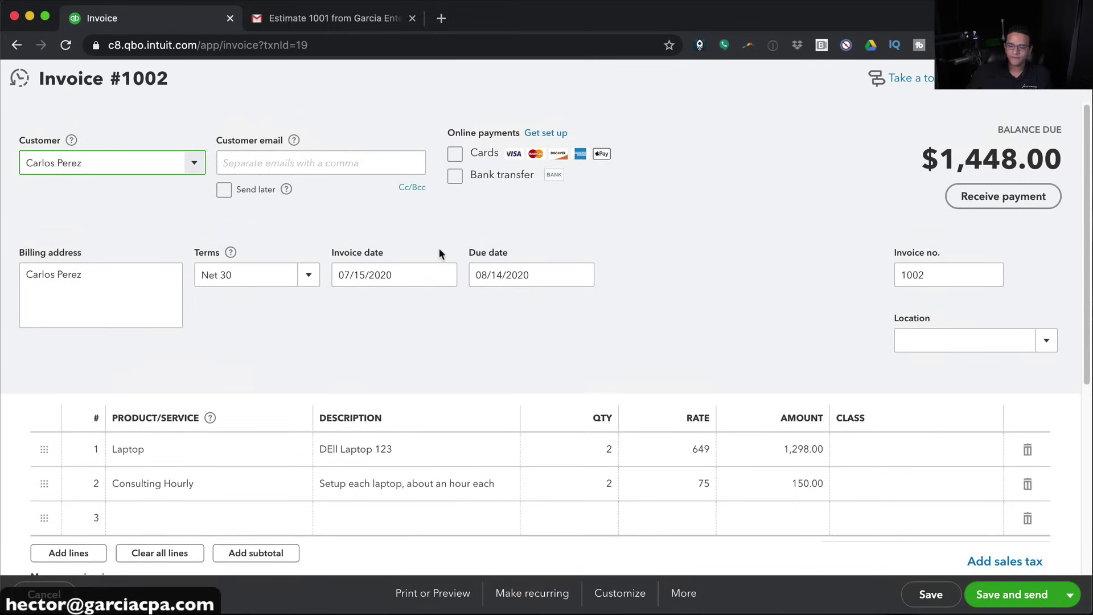
left_click(958, 452)
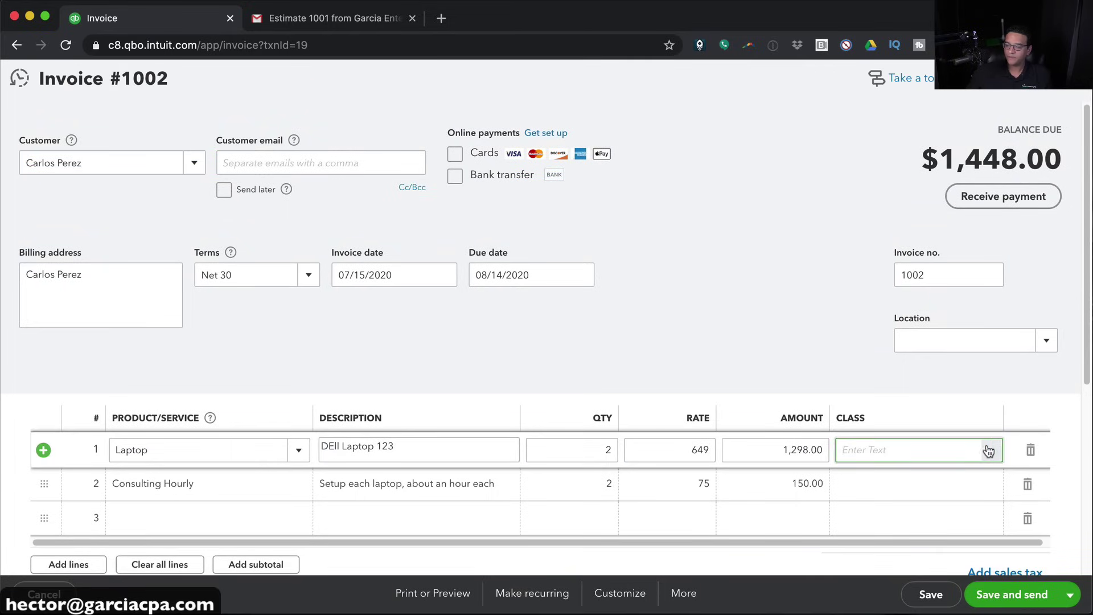
left_click(995, 450)
left_click(880, 478)
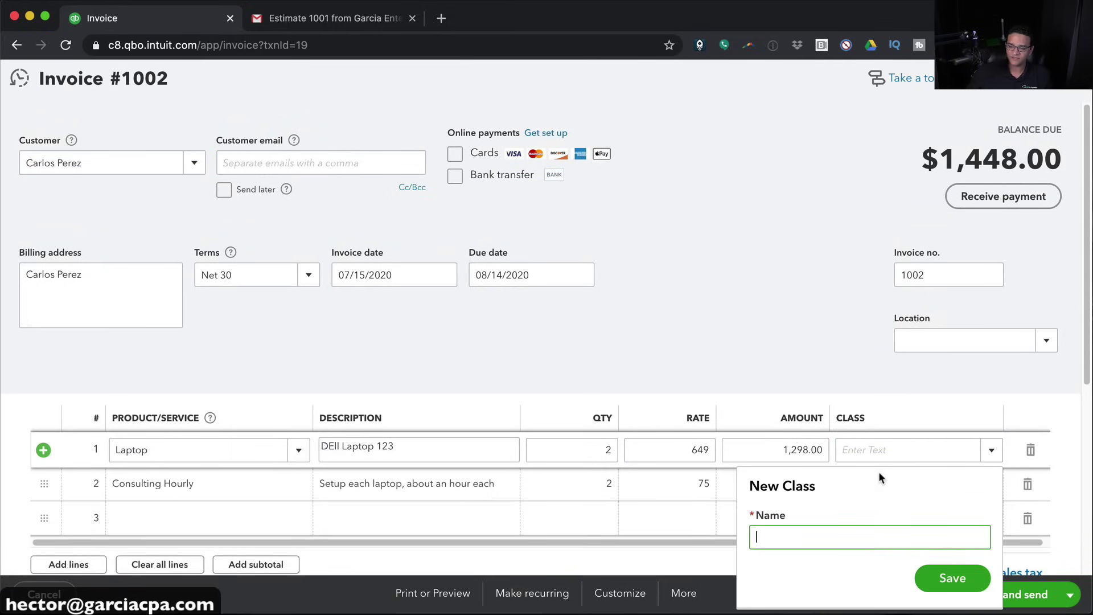
type("Individuals")
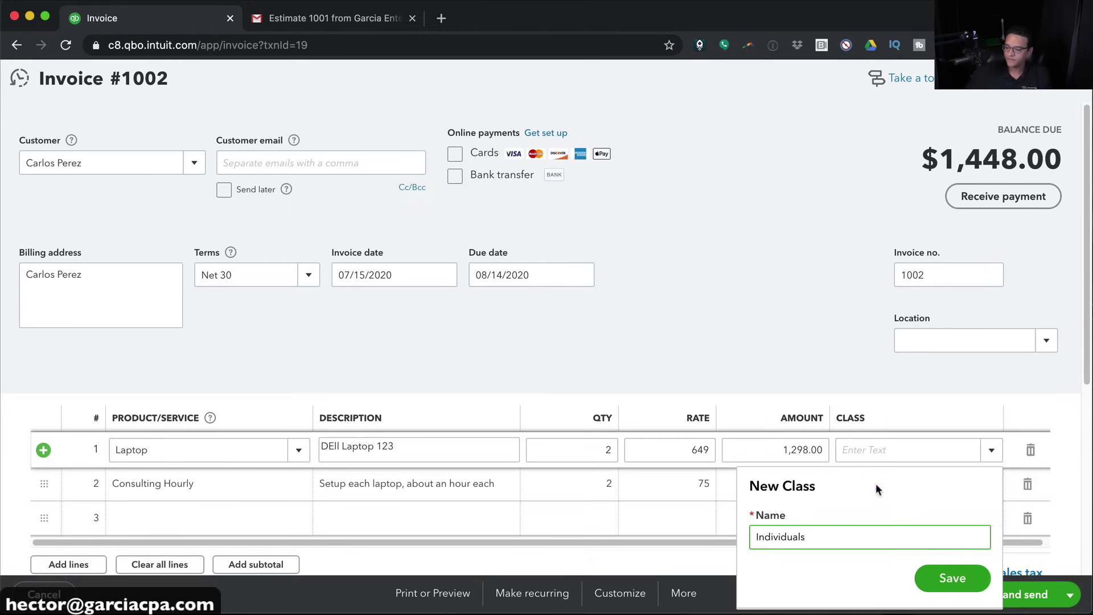
left_click(957, 577)
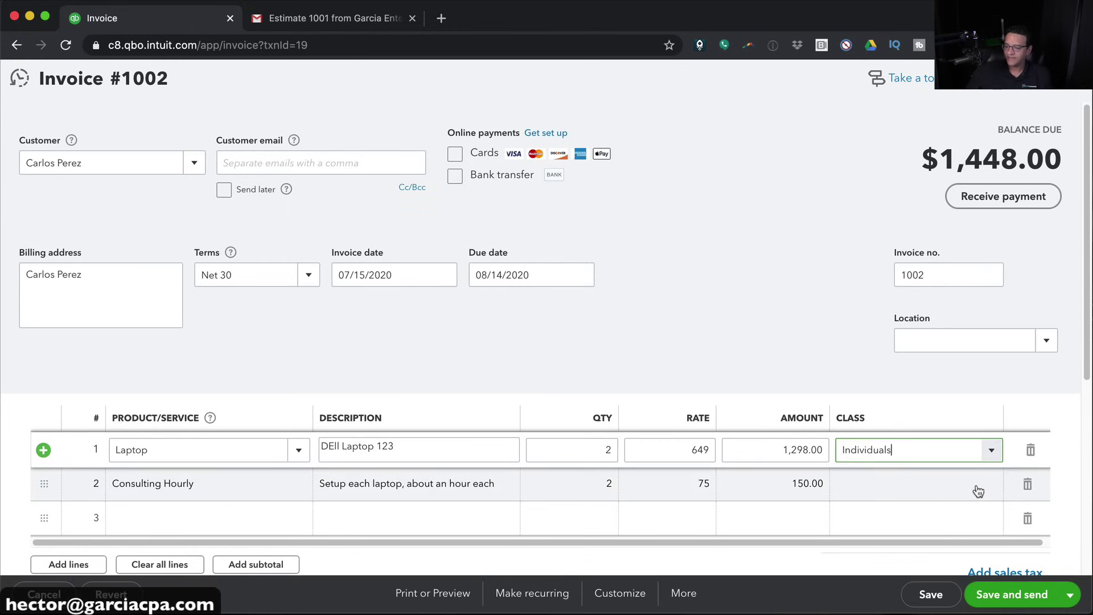
Assign Individuals to line 2 and save invoice 1002, declining the TSheets offer
left_click(988, 485)
left_click(990, 486)
left_click(872, 565)
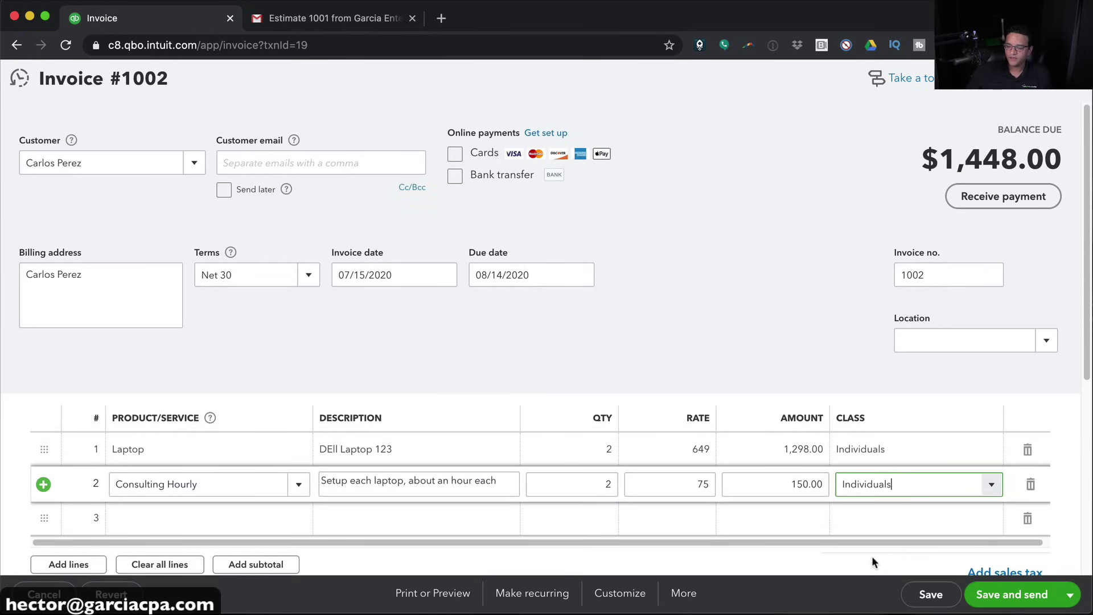
left_click(931, 594)
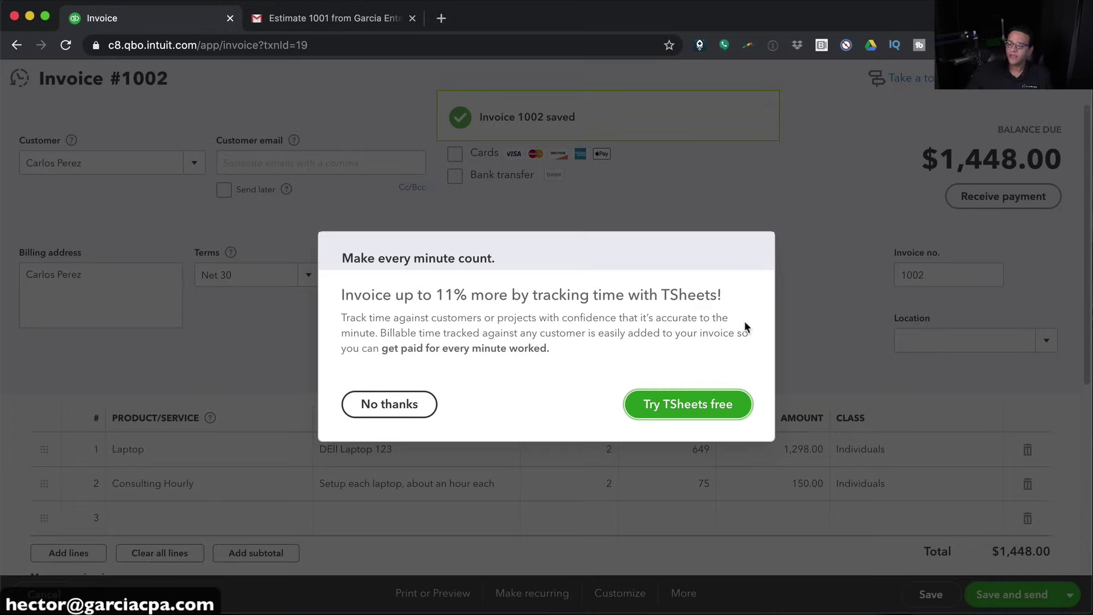
left_click(418, 402)
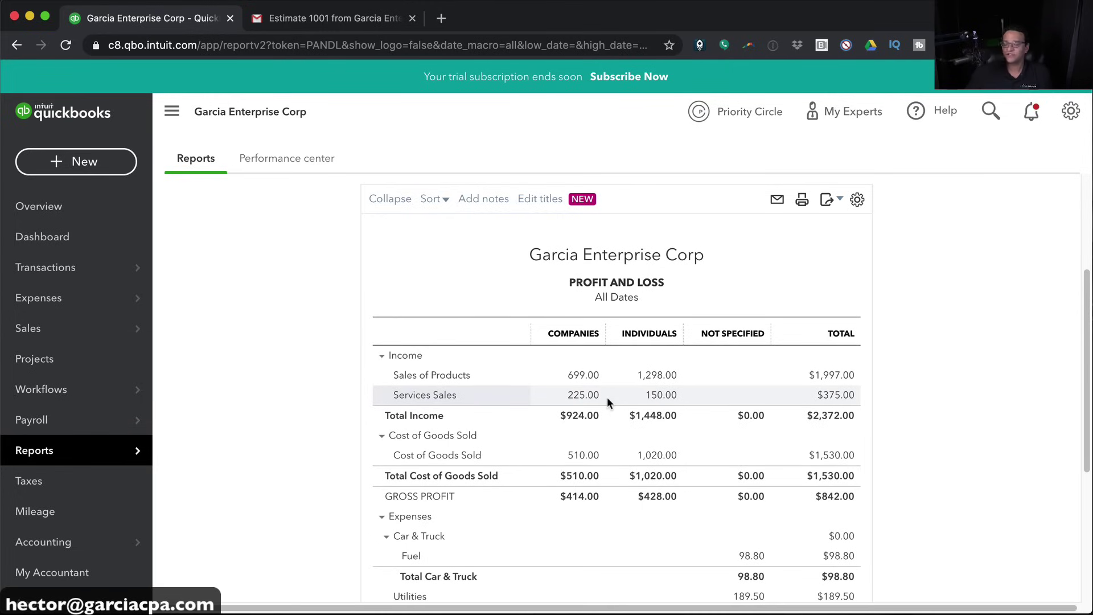
Drill into the Individuals Sales of Products amount of 1,298.00 and open invoice 1002
scroll(649, 424, "down", 3)
scroll(651, 427, "up", 1)
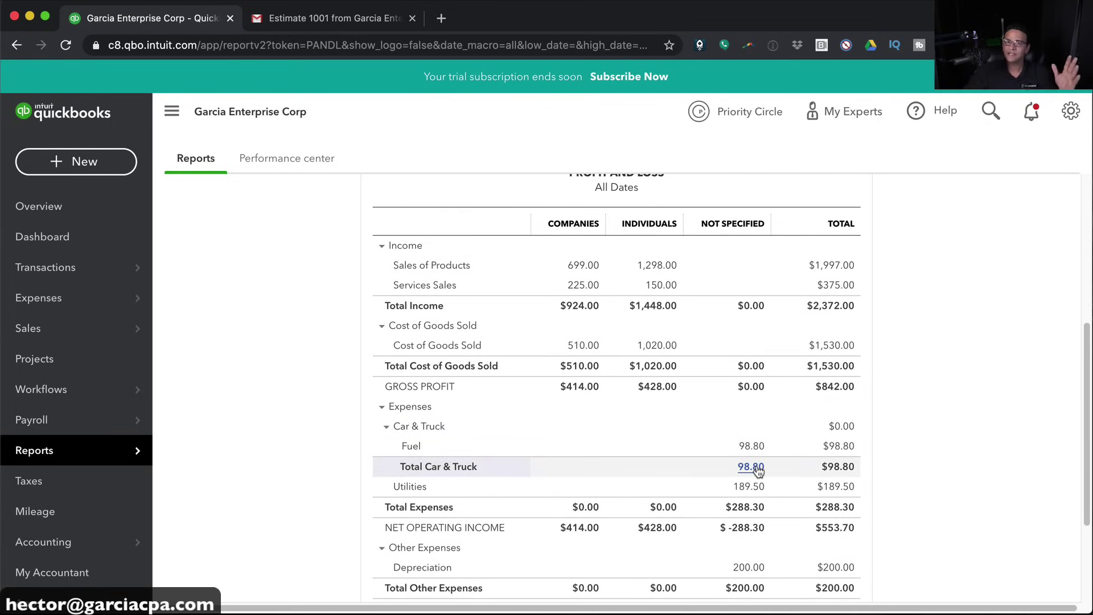
scroll(757, 470, "up", 1)
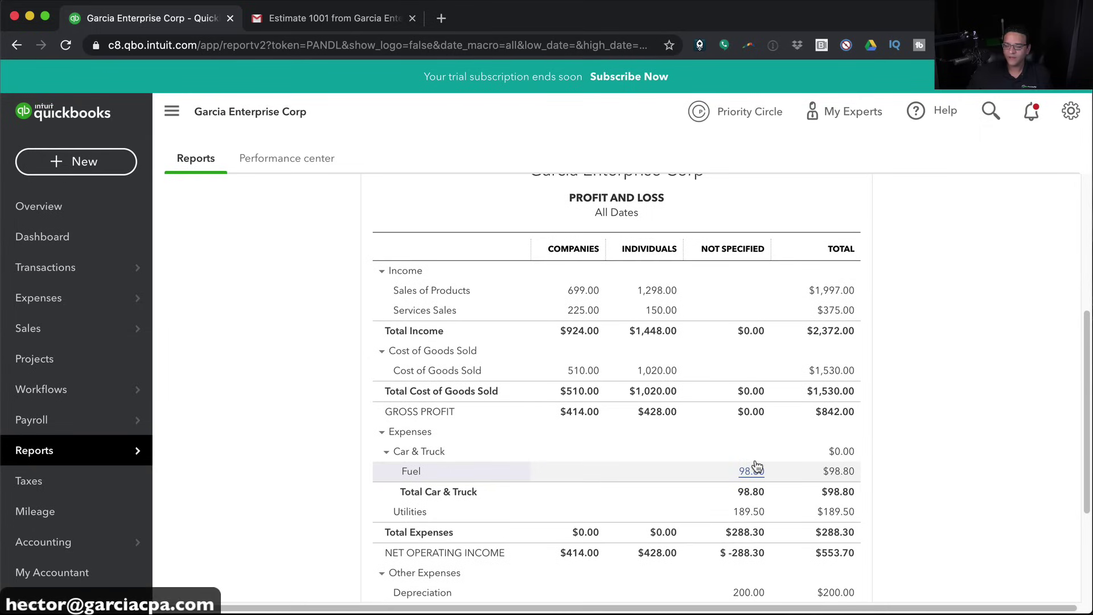
left_click(655, 291)
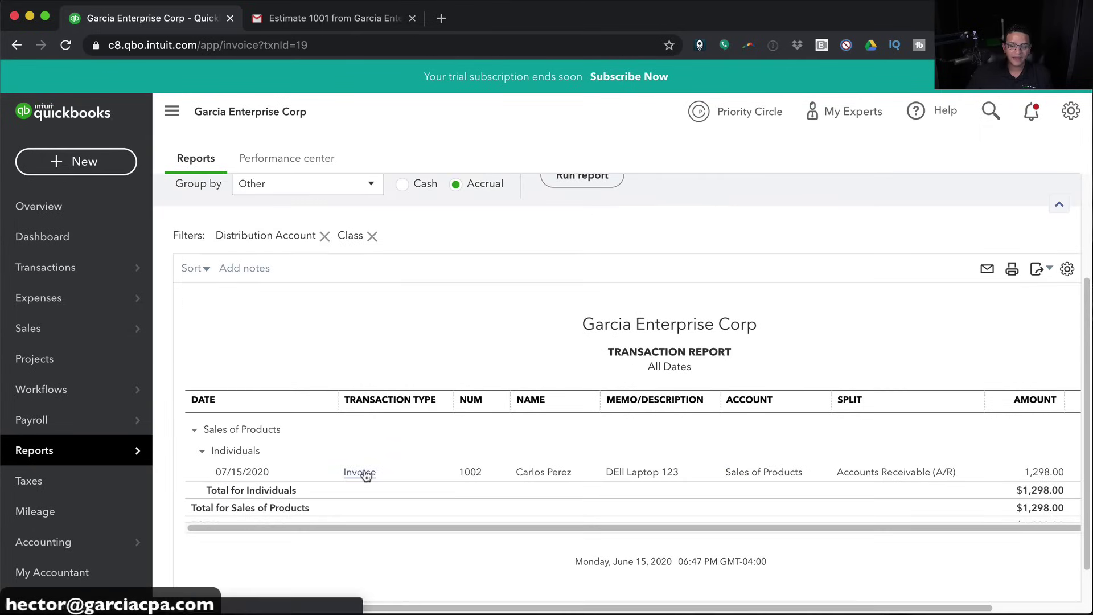
left_click(362, 473)
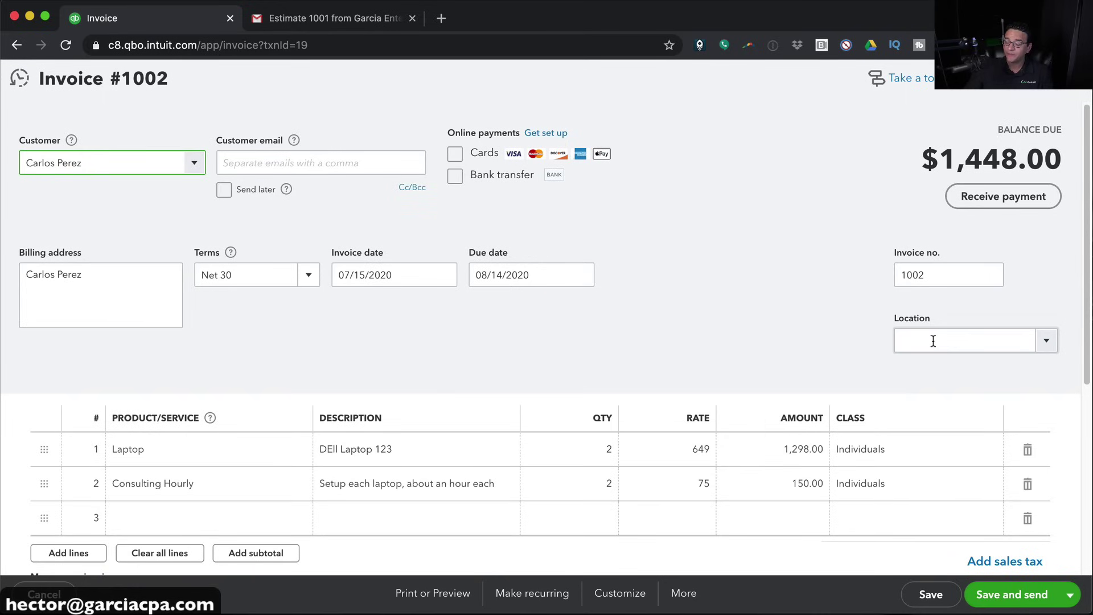
Create a new location NY and assign it to invoice 1002
left_click(1046, 341)
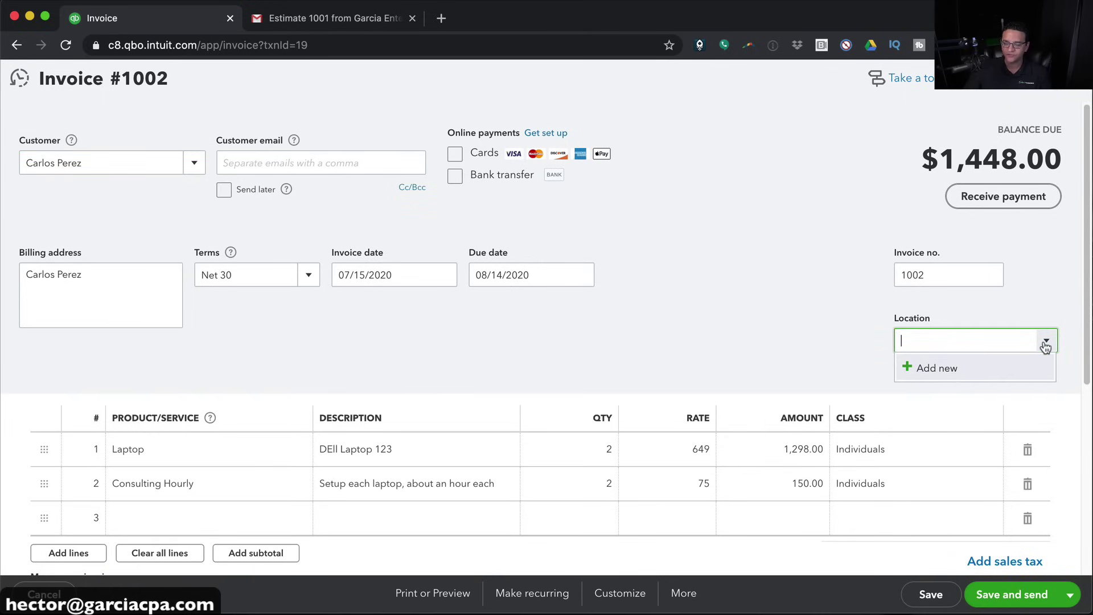
left_click(858, 367)
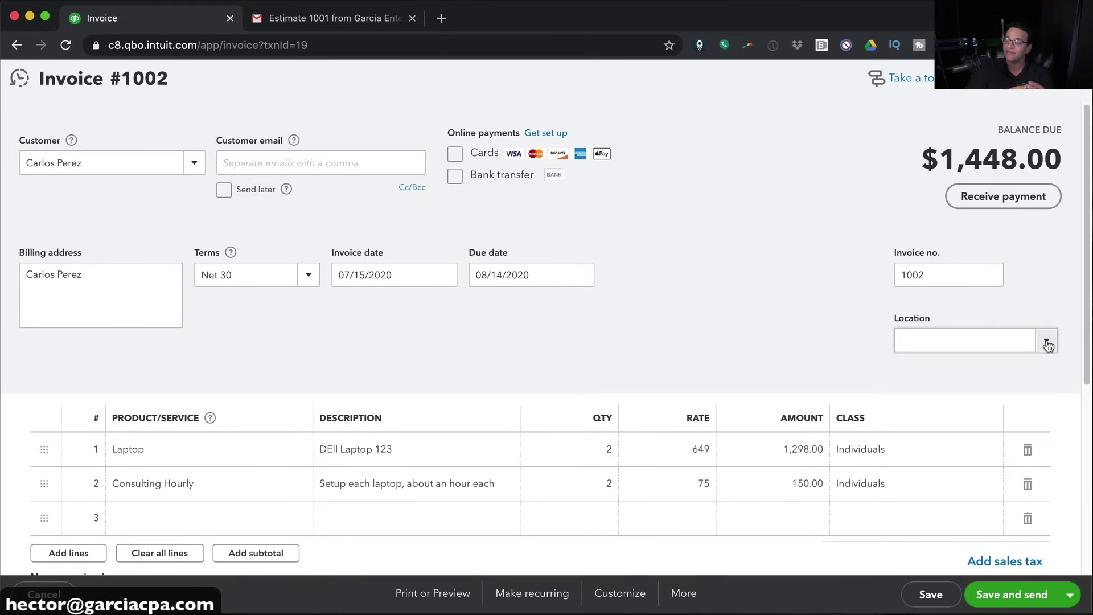
left_click(1047, 344)
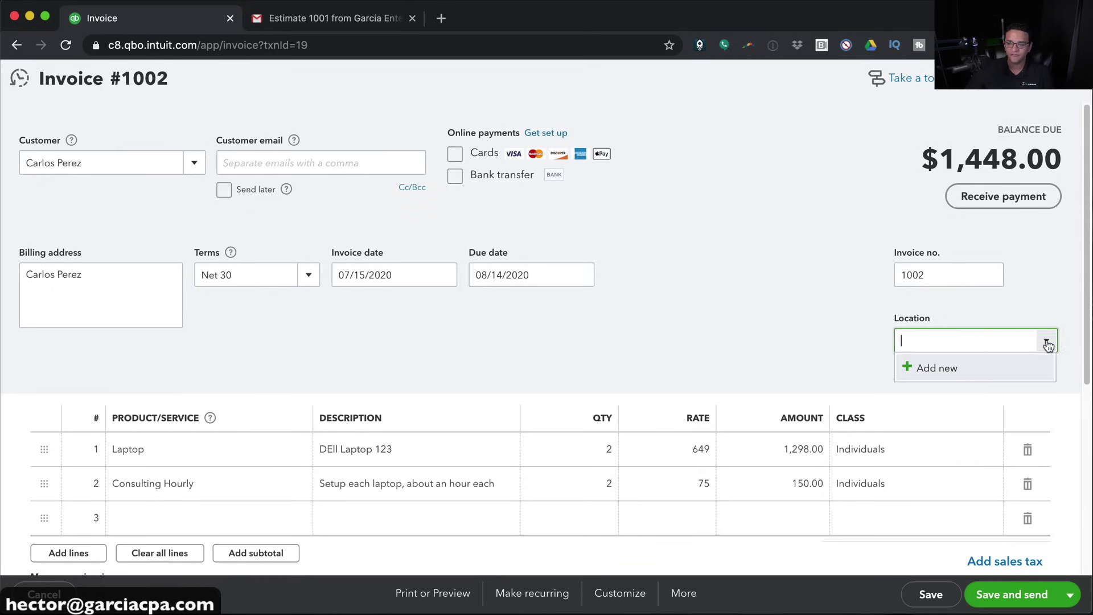
left_click(924, 369)
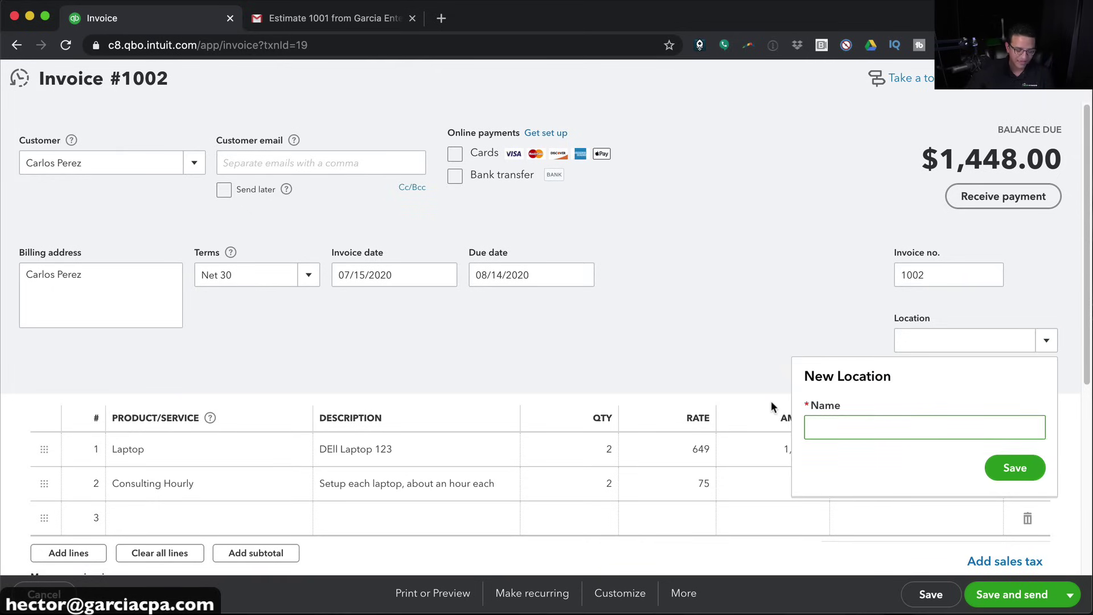
type("NY")
left_click(1015, 464)
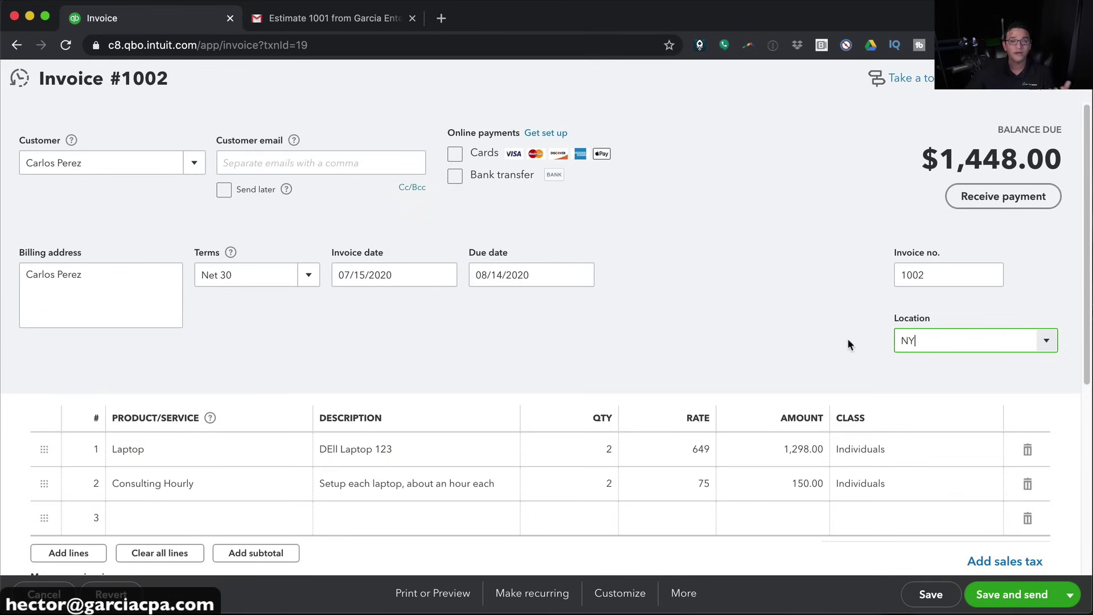
Save invoice 1002, close it, and reopen it from the report
left_click(938, 597)
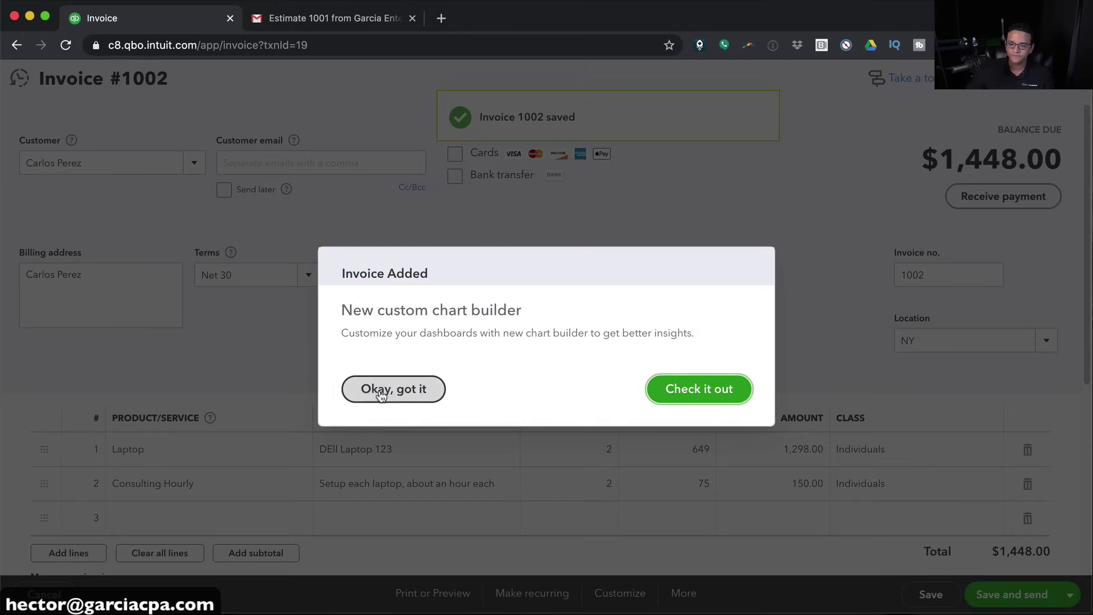
left_click(381, 392)
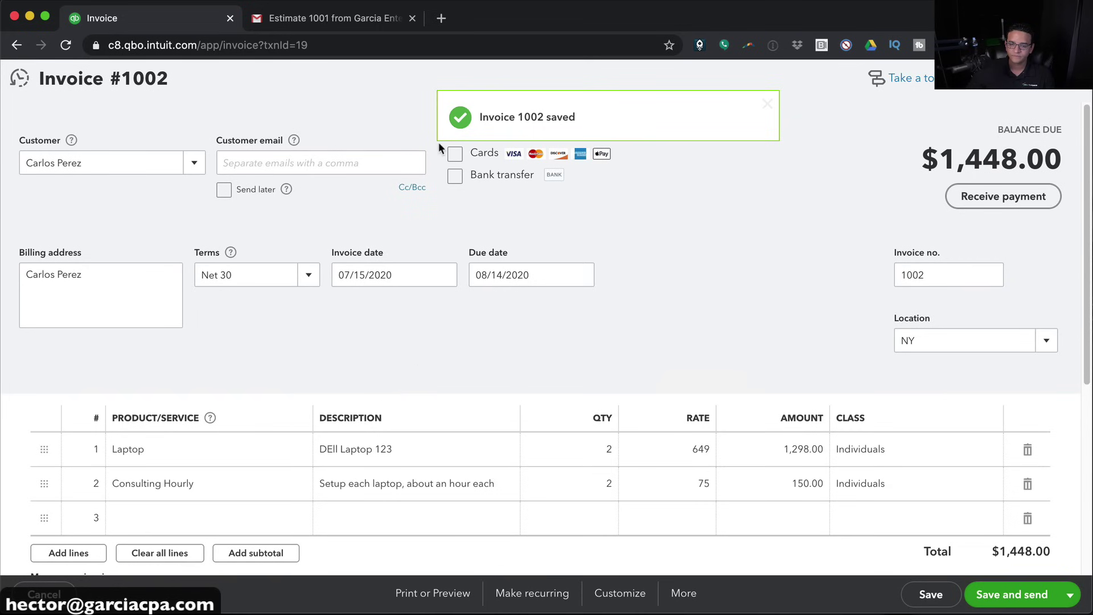
left_click(1073, 79)
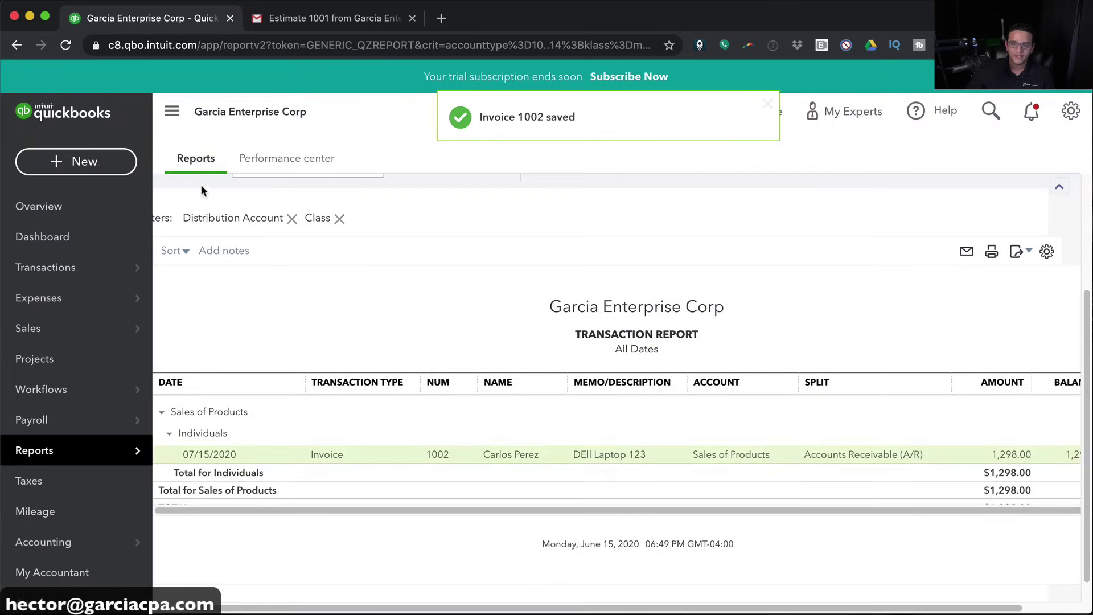
left_click(333, 454)
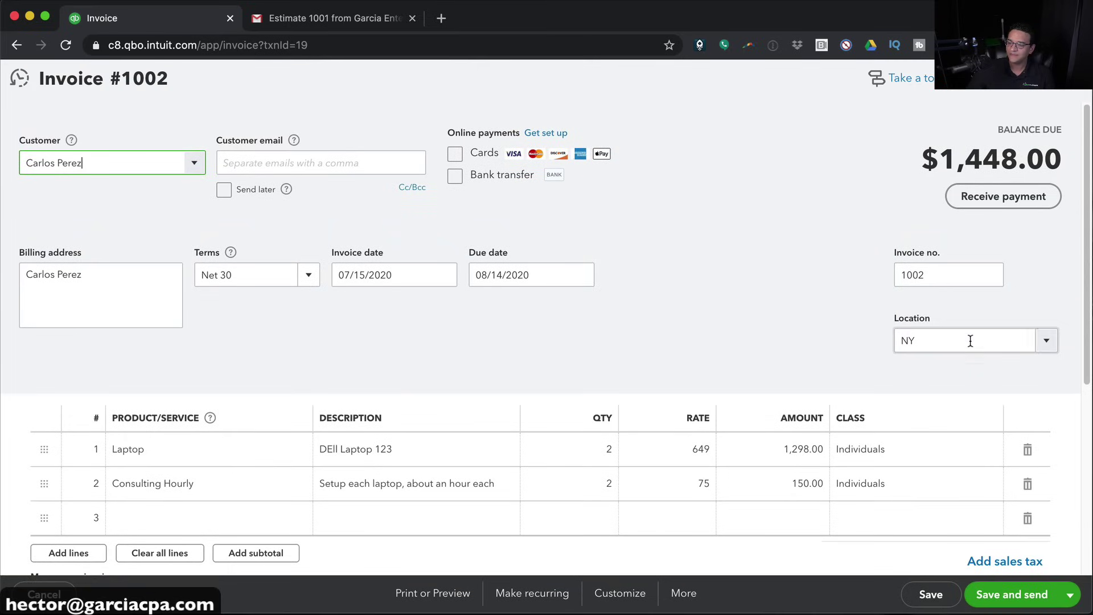
Open invoice 1001 from recent items and give it a new location FL
left_click(19, 78)
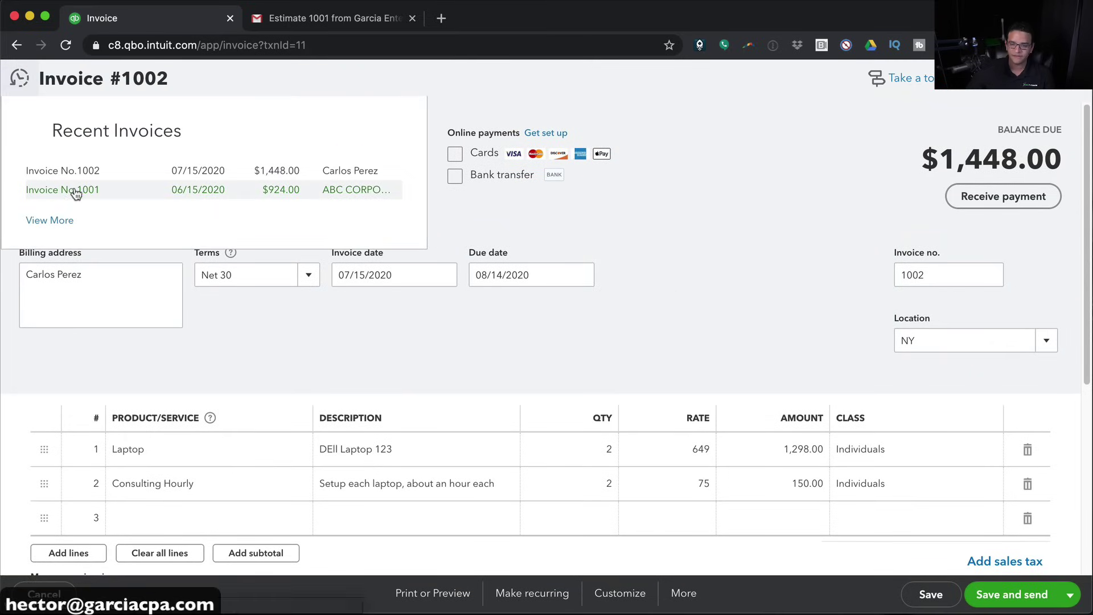
left_click(86, 189)
left_click(945, 354)
type("FL")
left_click(934, 382)
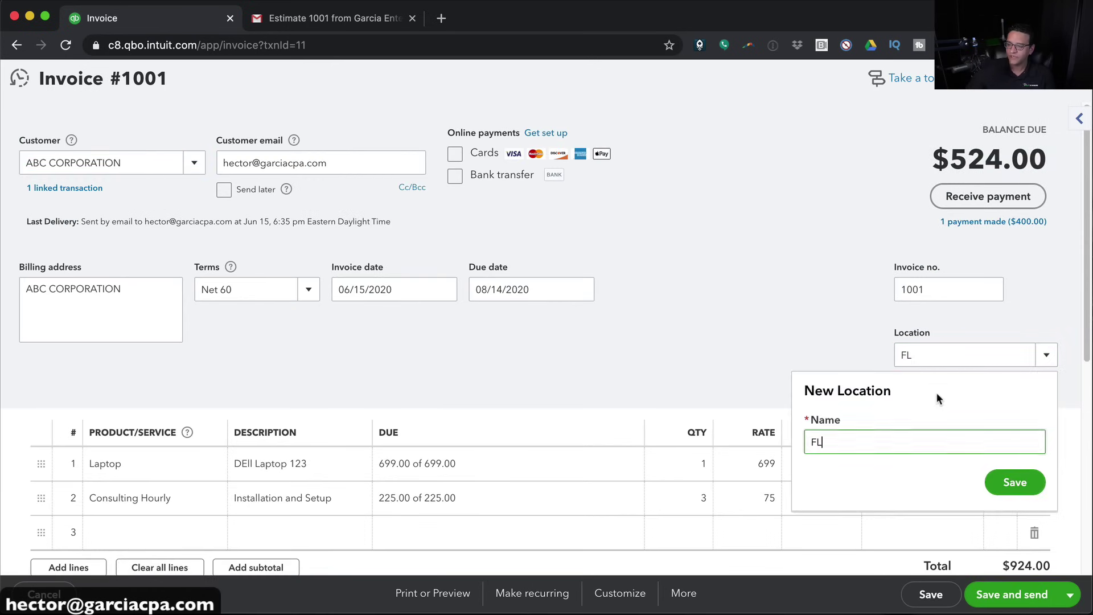
left_click(1012, 482)
Save invoice 1001 through the confirmation prompts and dismiss the notices
left_click(1013, 594)
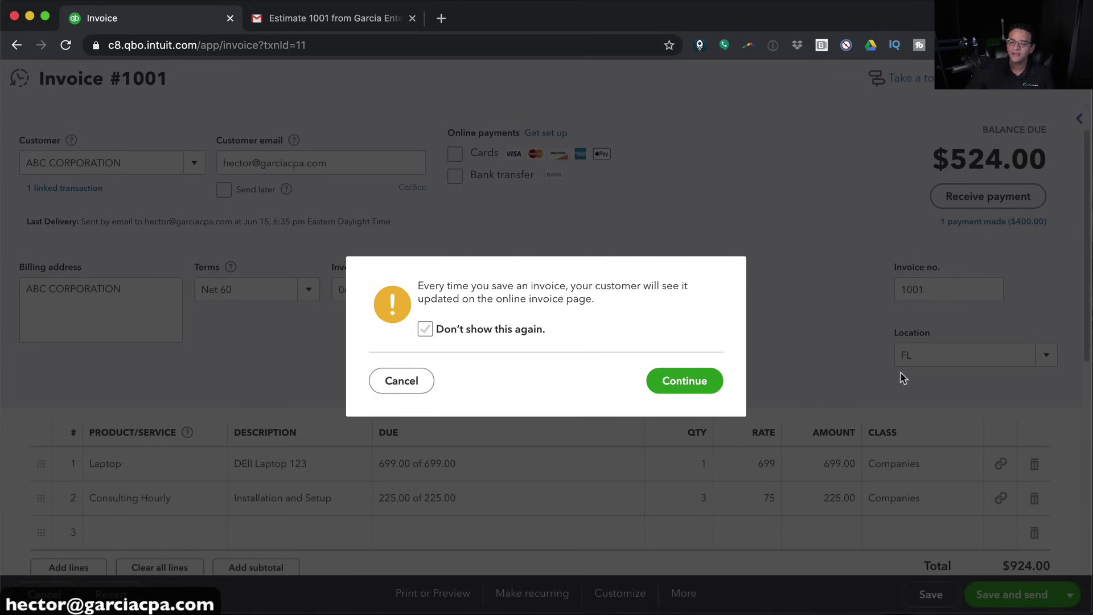
left_click(684, 380)
left_click(706, 380)
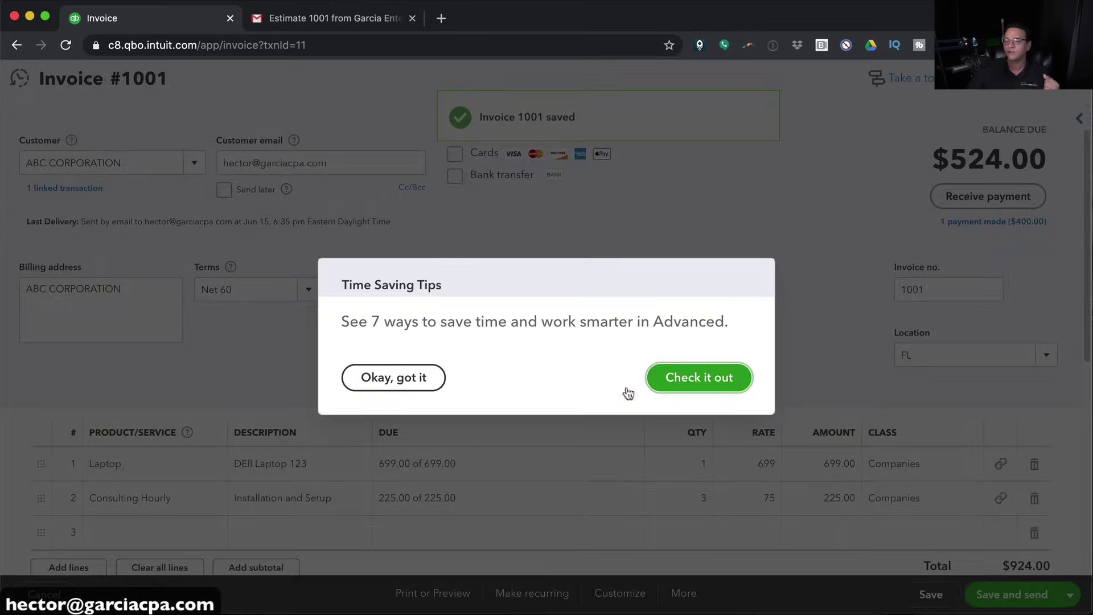
left_click(670, 382)
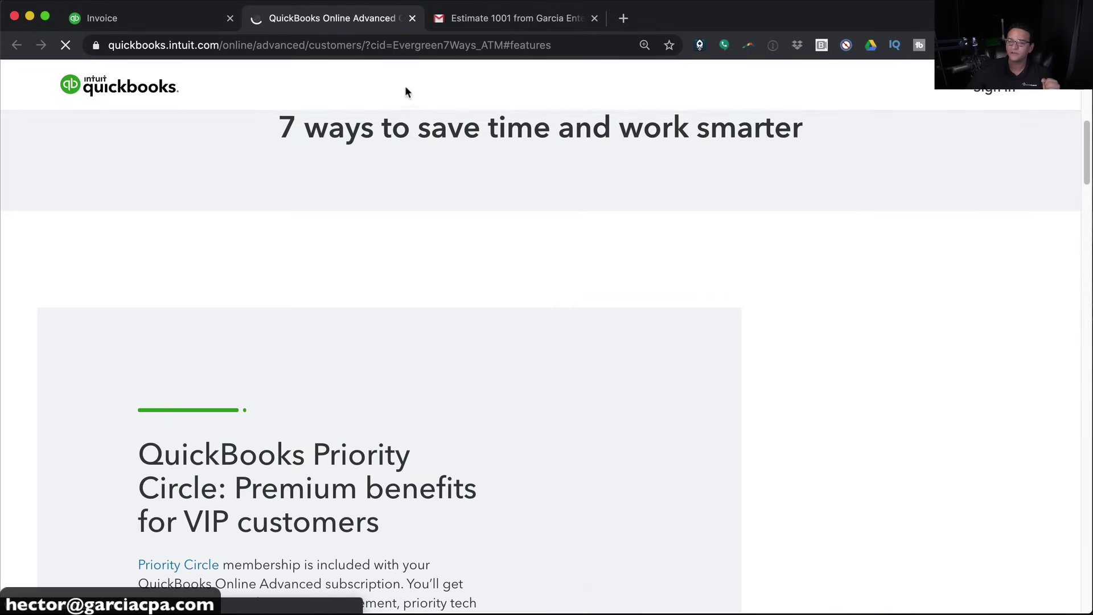
left_click(412, 18)
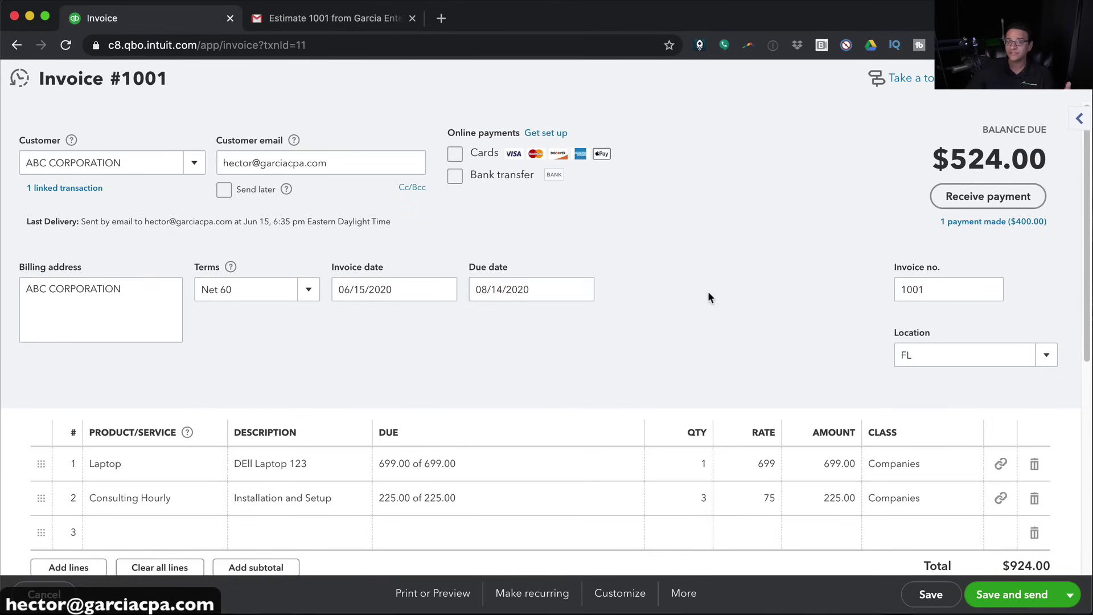
left_click(939, 595)
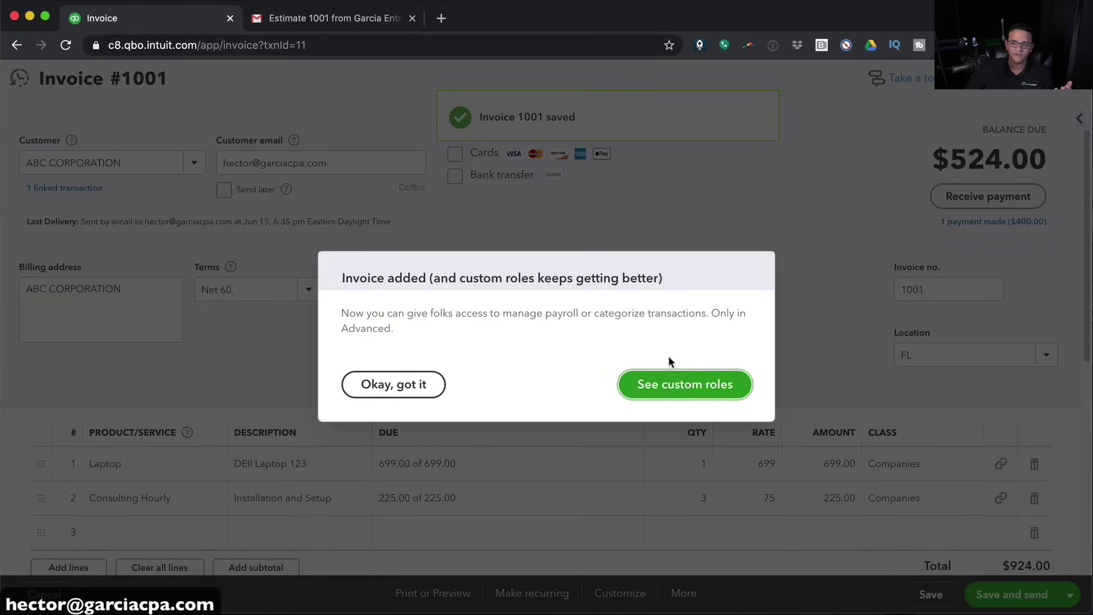
left_click(434, 383)
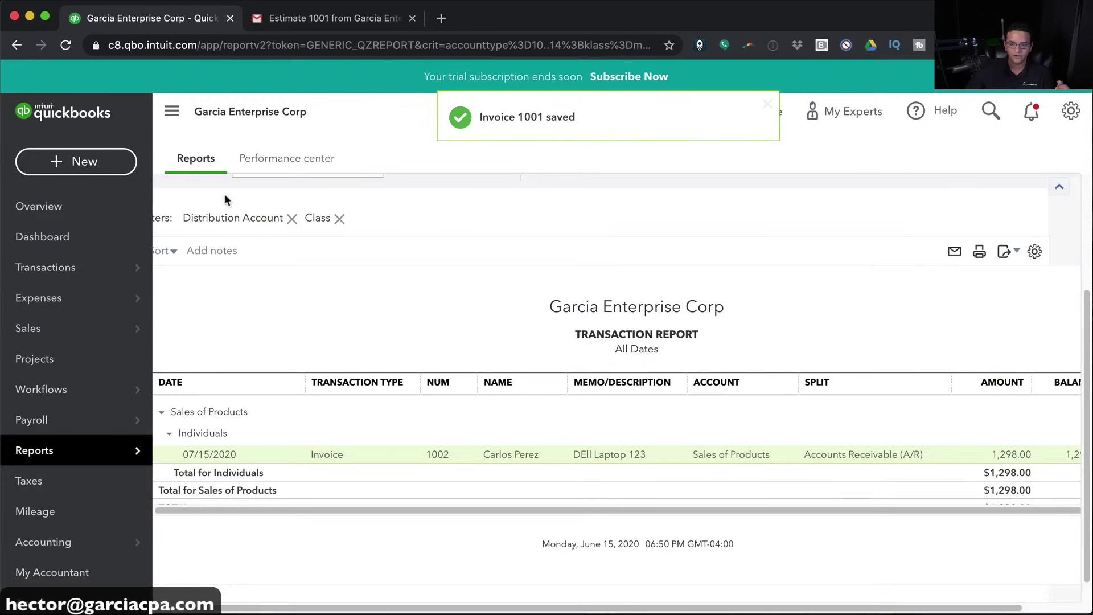
Open the Profit and Loss report from the Reports list
left_click_drag(301, 609, 183, 332)
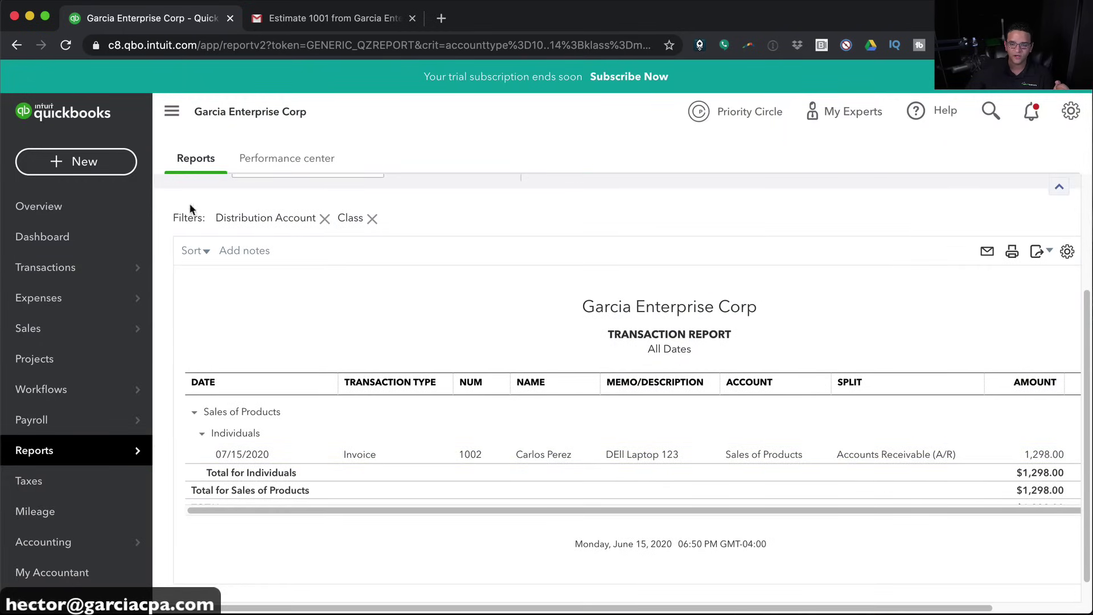
left_click(66, 455)
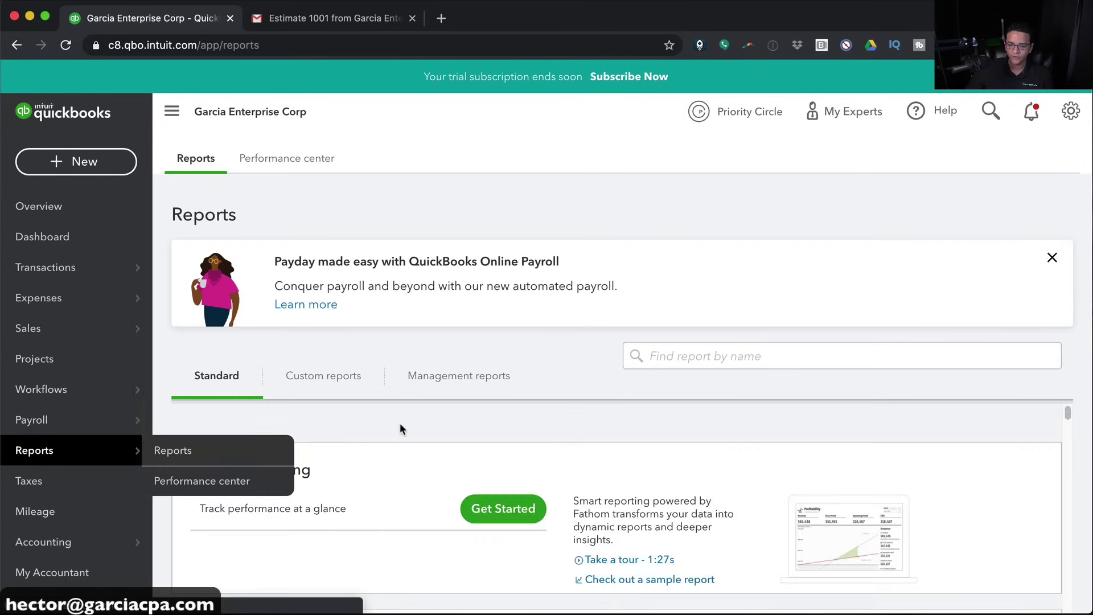
scroll(400, 427, "down", 4)
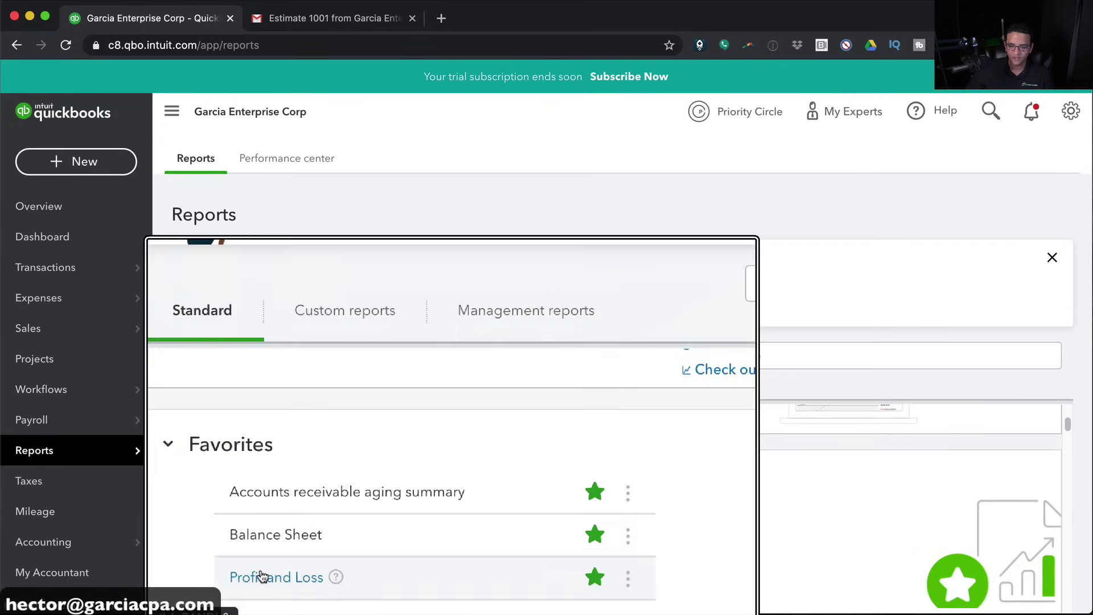
left_click(261, 576)
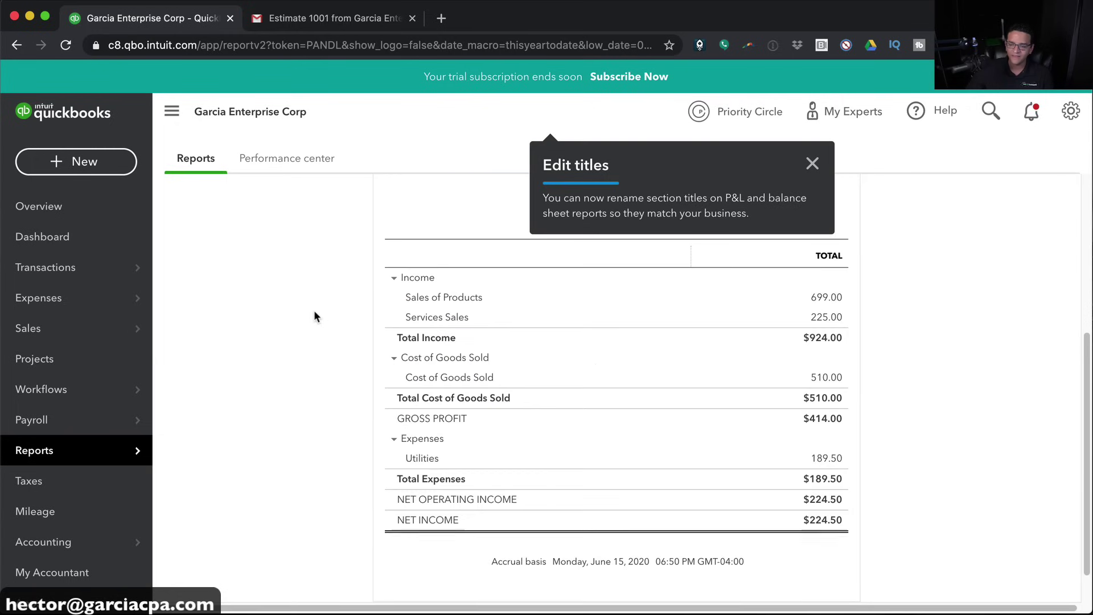
scroll(313, 310, "up", 5)
Run the Profit and Loss for All Dates with columns displayed by Locations
left_click(244, 273)
left_click(210, 296)
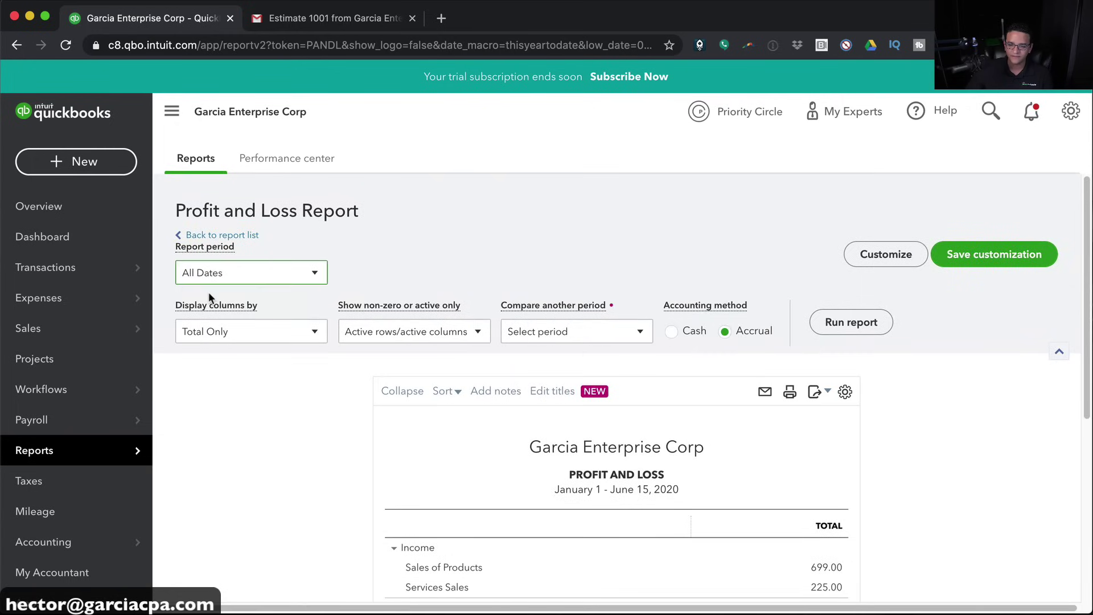
left_click(213, 339)
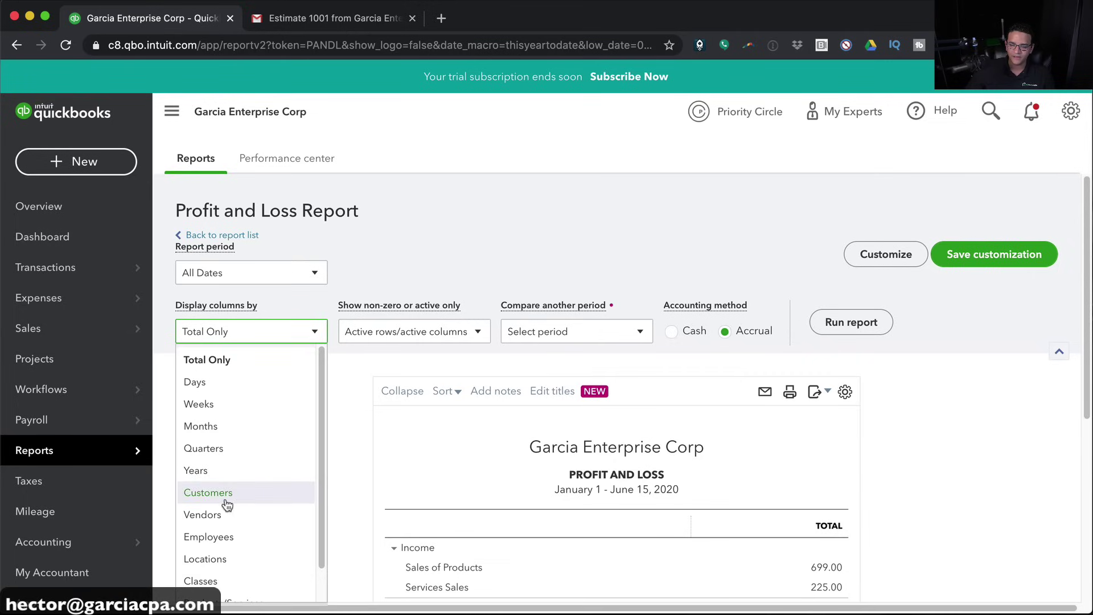
scroll(215, 569, "down", 1)
left_click(214, 541)
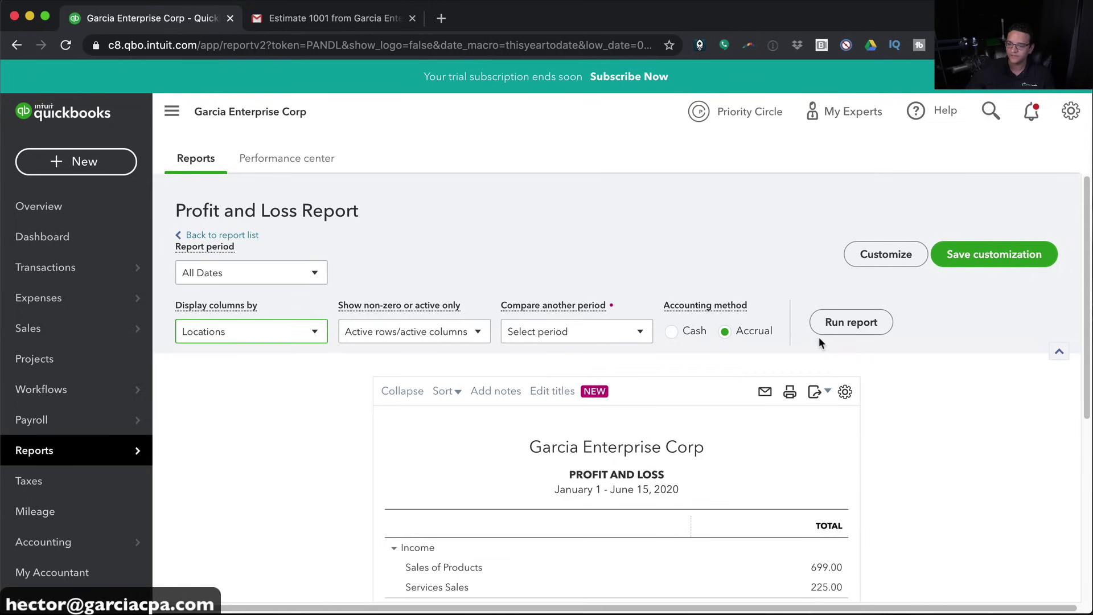
left_click(841, 325)
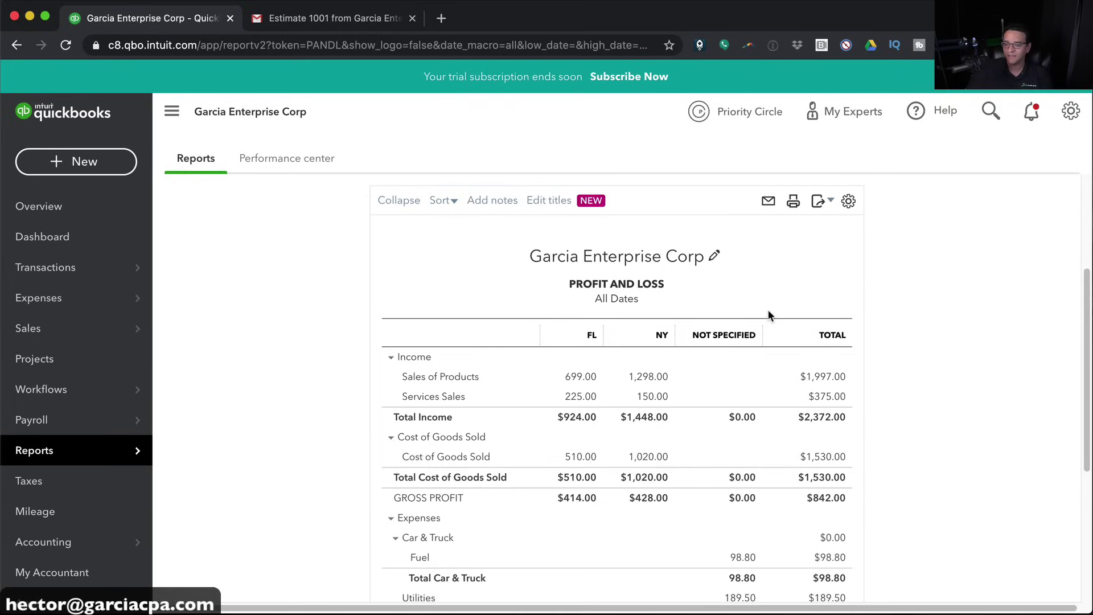
scroll(849, 348, "down", 2)
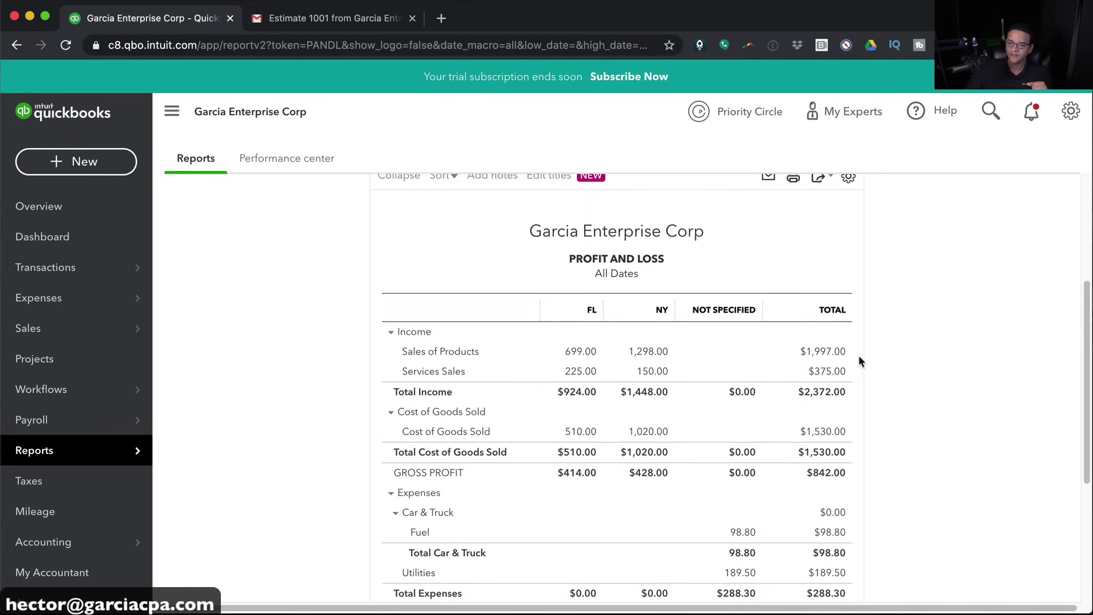
scroll(883, 373, "up", 1)
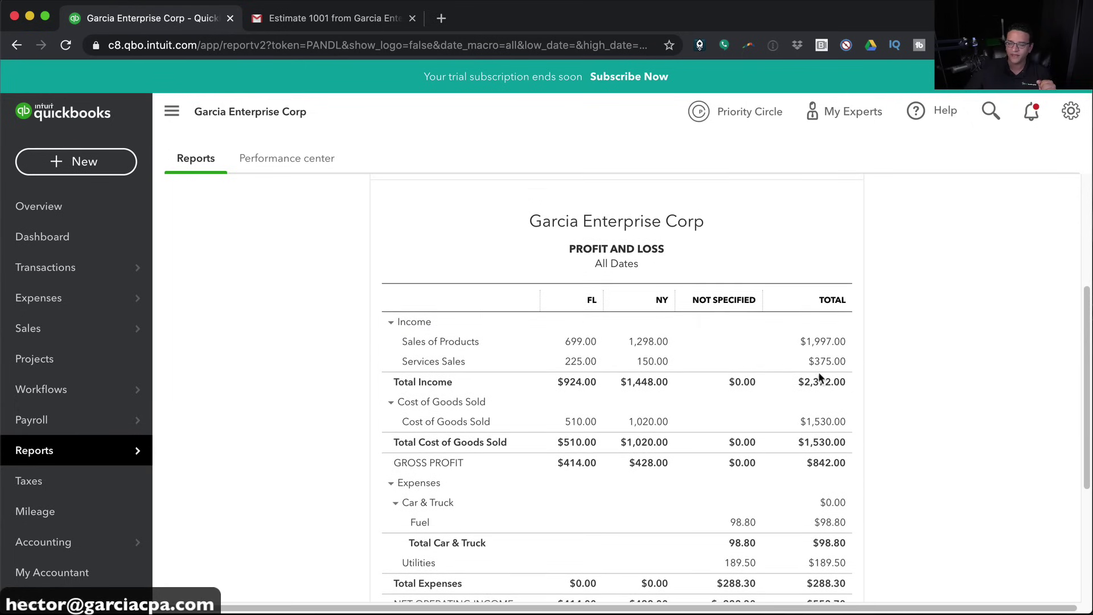
scroll(724, 293, "up", 3)
left_click(241, 248)
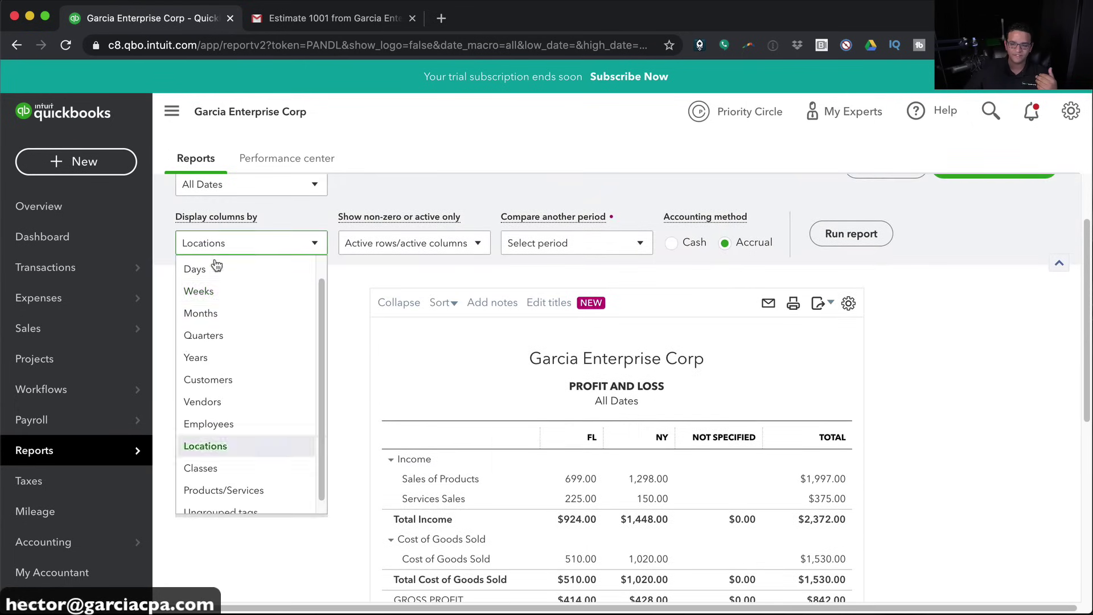
Switch the Profit and Loss columns to Classes and rerun the report
left_click(205, 467)
left_click(851, 233)
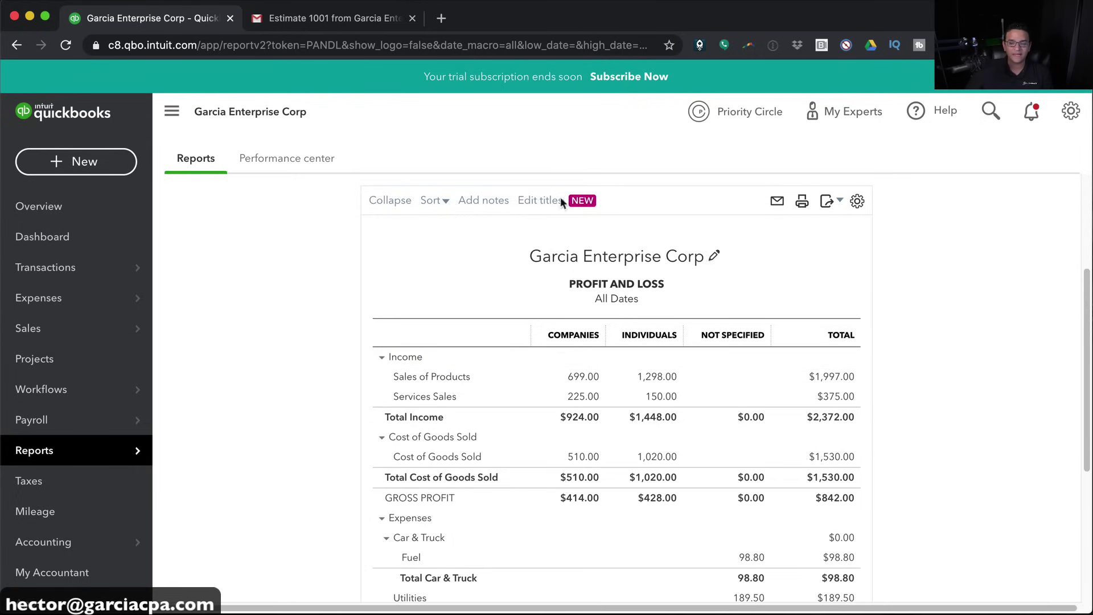
mouse_move(34, 268)
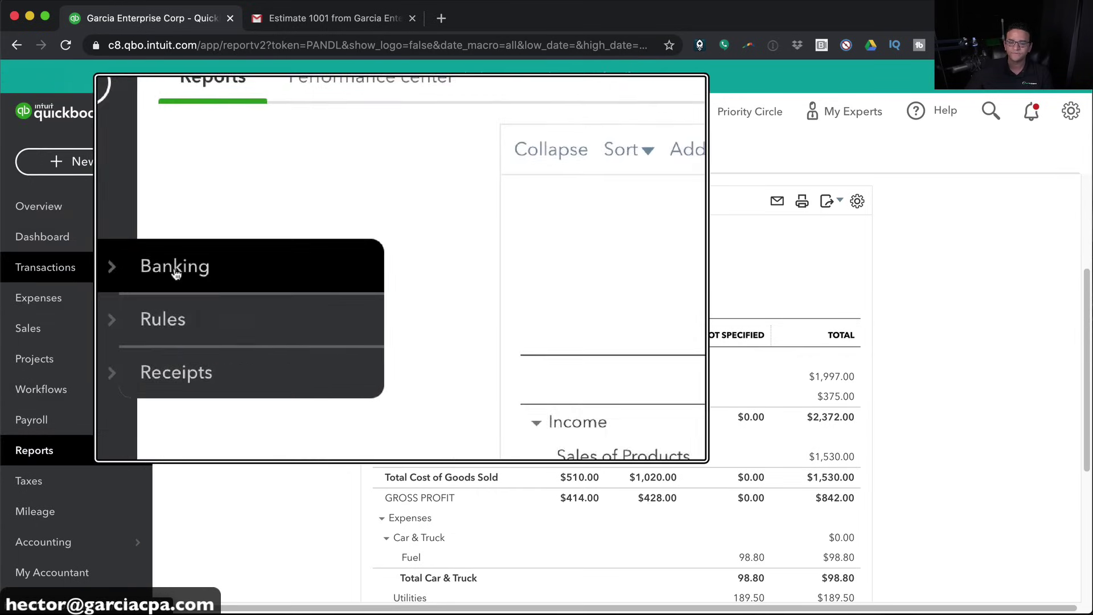
Go to Banking and start connecting a new bank account
left_click(174, 270)
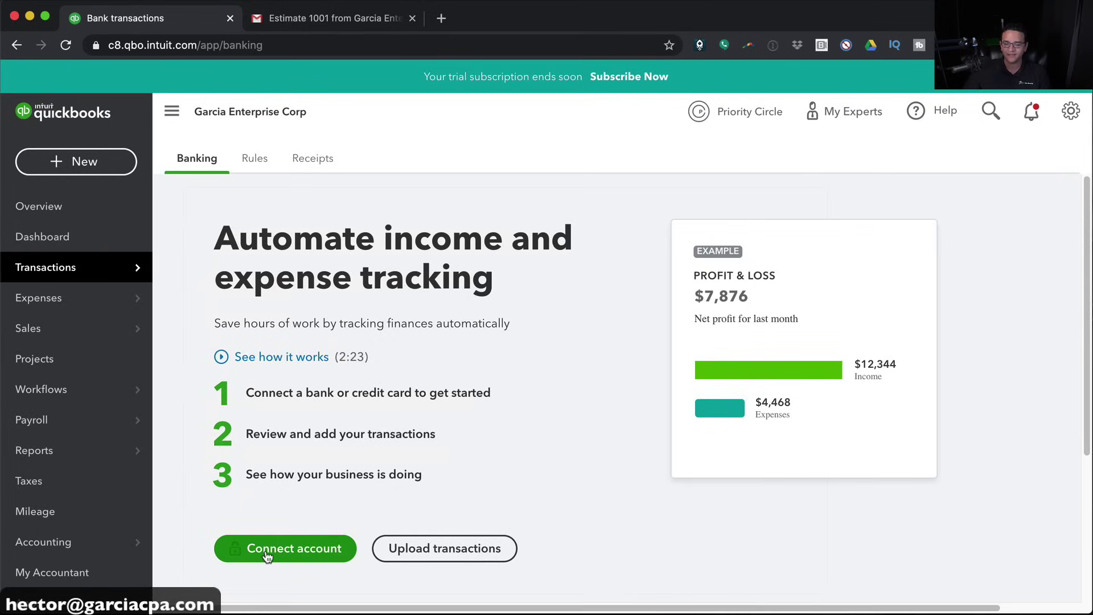
left_click(272, 555)
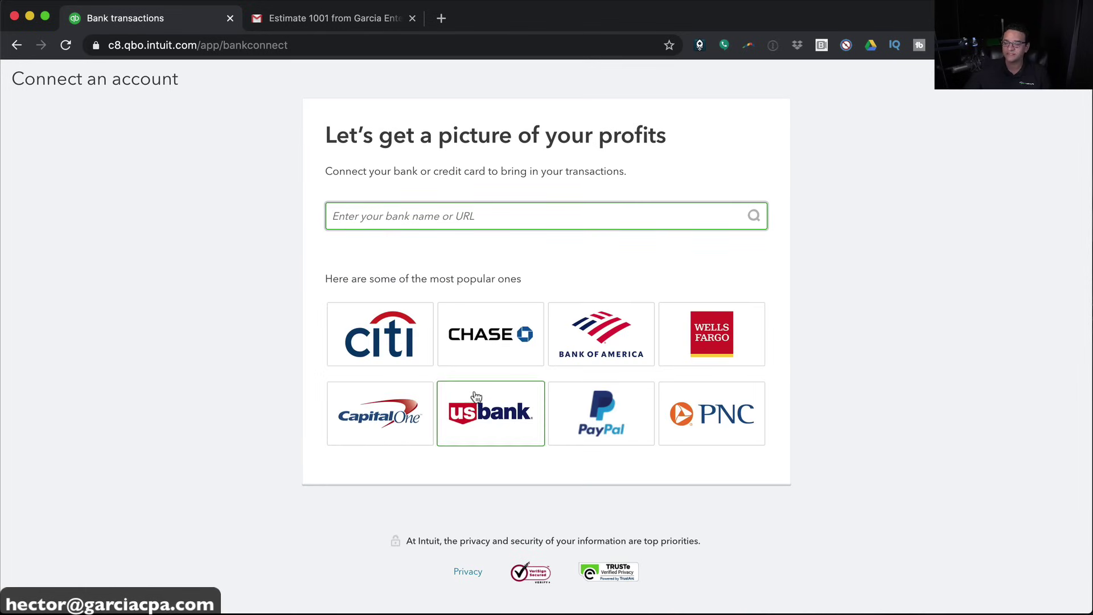
Select Chase as the bank and continue to its sign-in
left_click(482, 331)
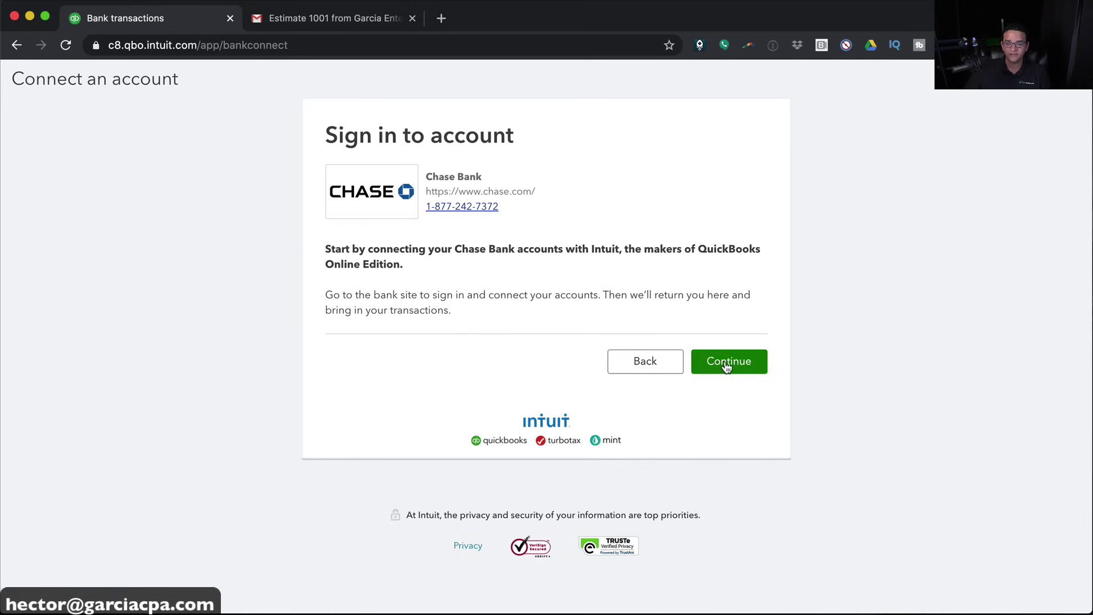
left_click(719, 361)
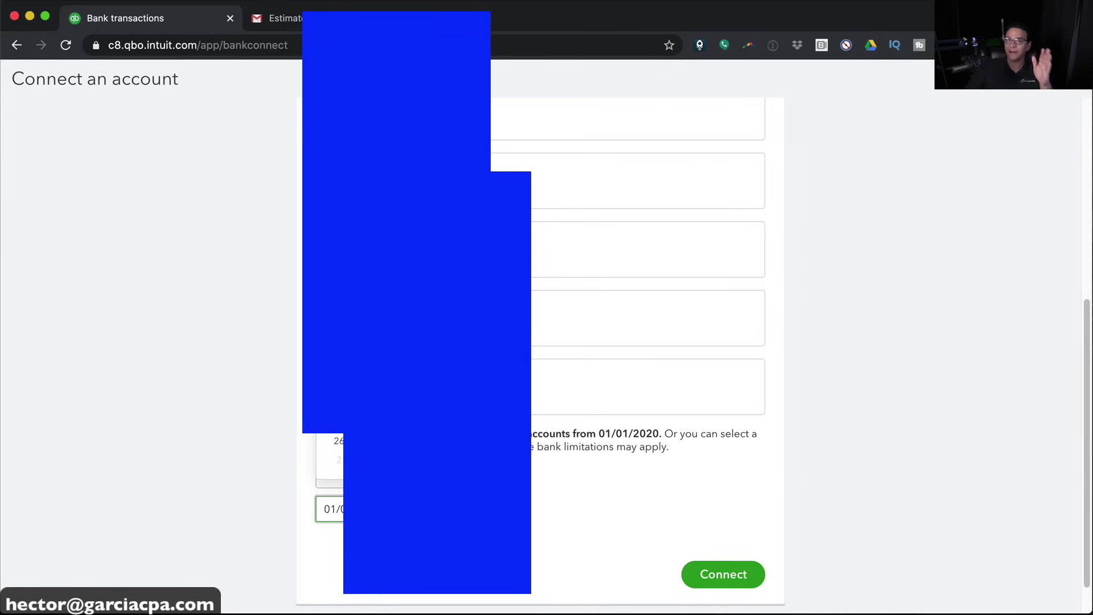
Set a custom transaction start date of 01/01/2020 and connect the Chase accounts
left_click(391, 501)
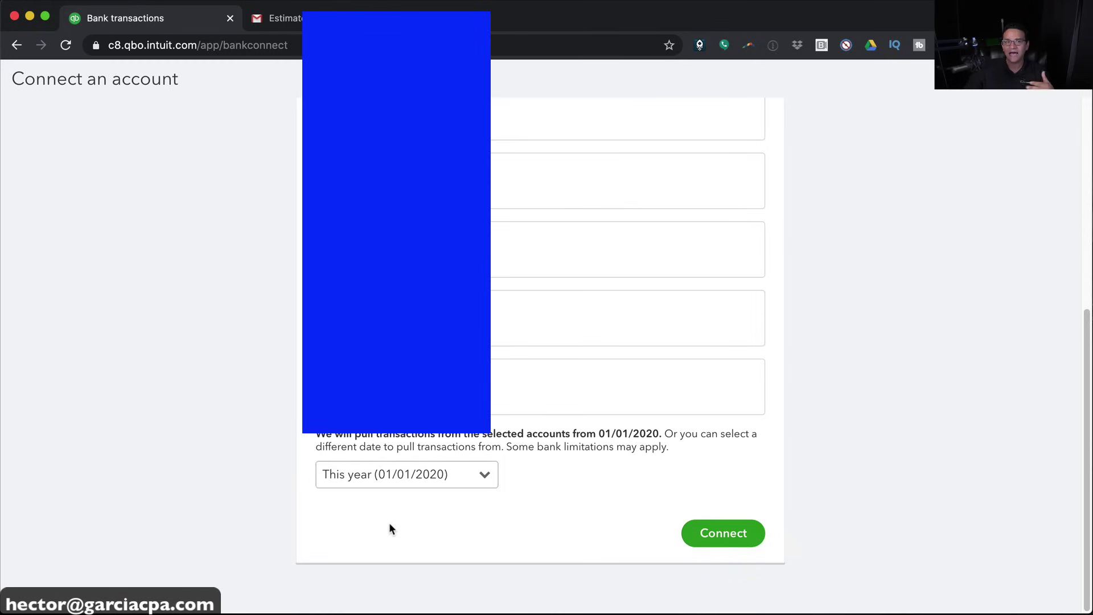
left_click(393, 476)
left_click(378, 428)
left_click(371, 508)
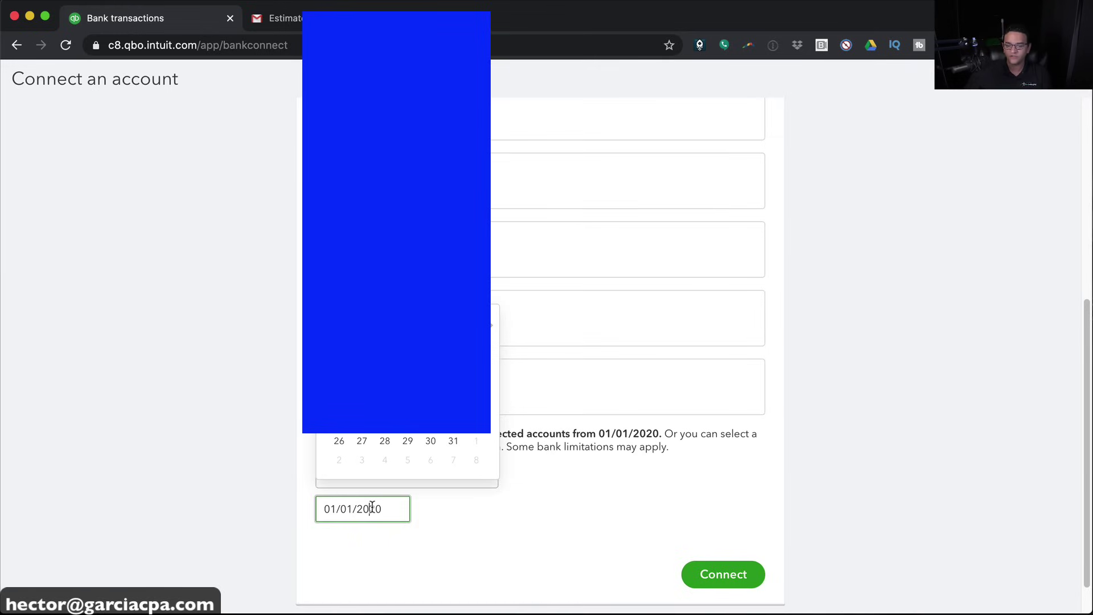
key("super+a")
type("07012020")
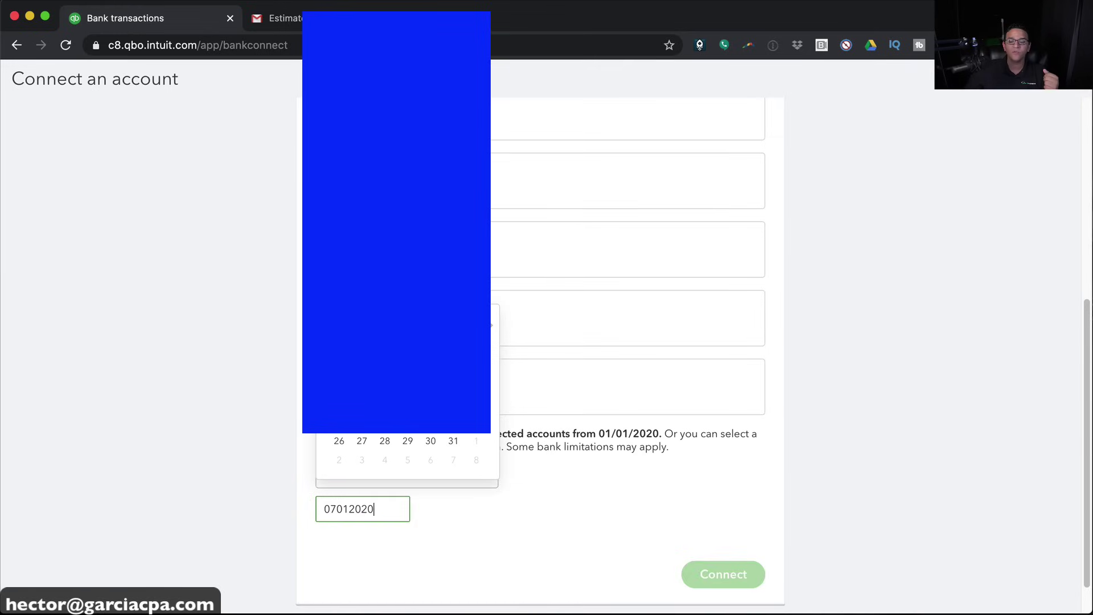
left_click(383, 508)
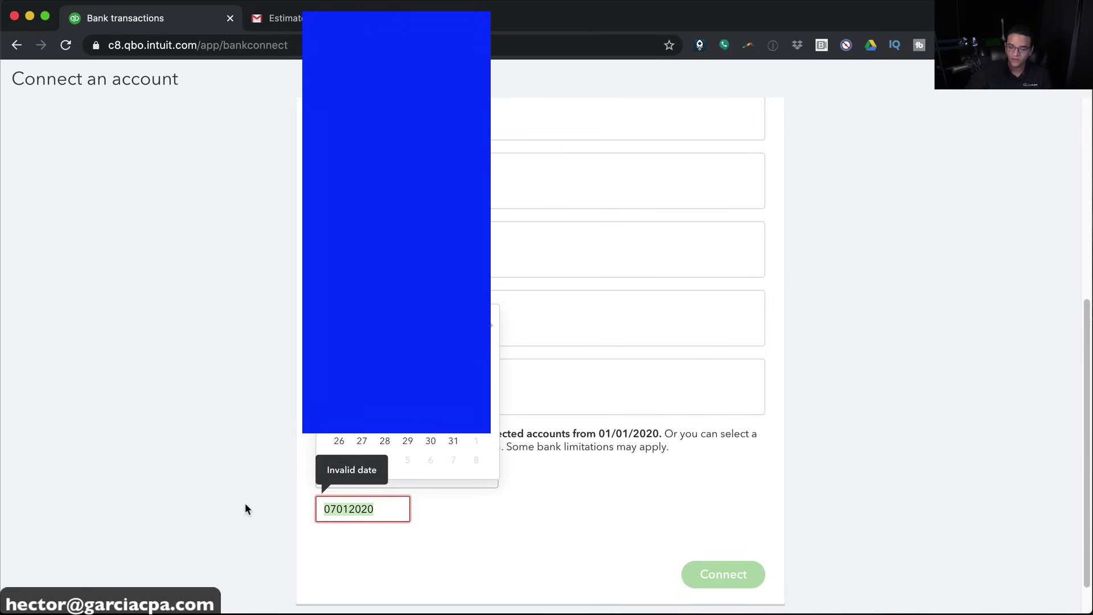
type("0101/2020")
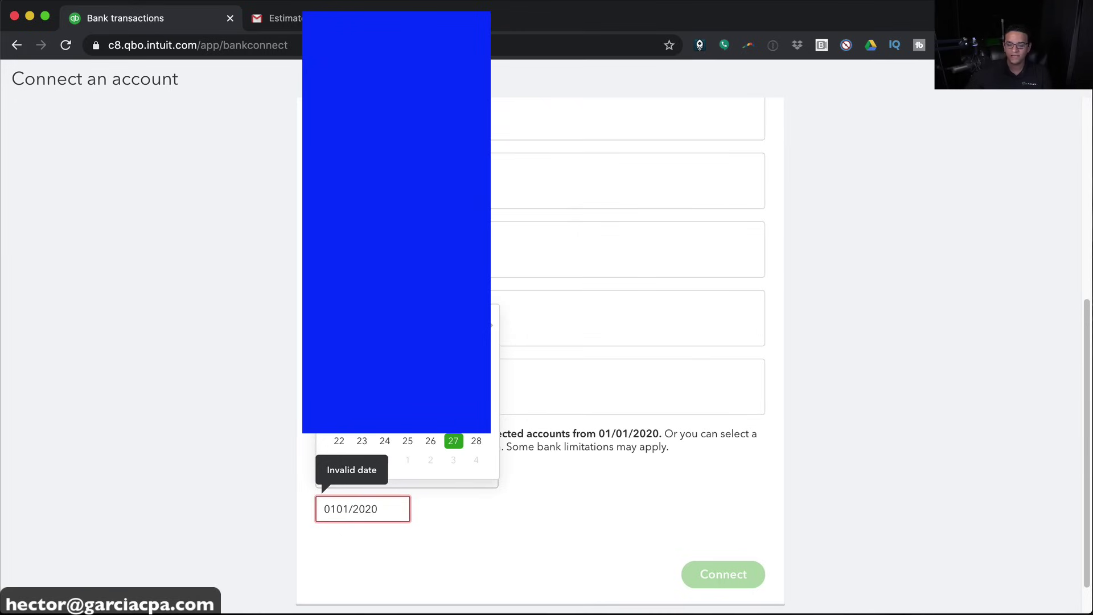
left_click(491, 326)
left_click(408, 364)
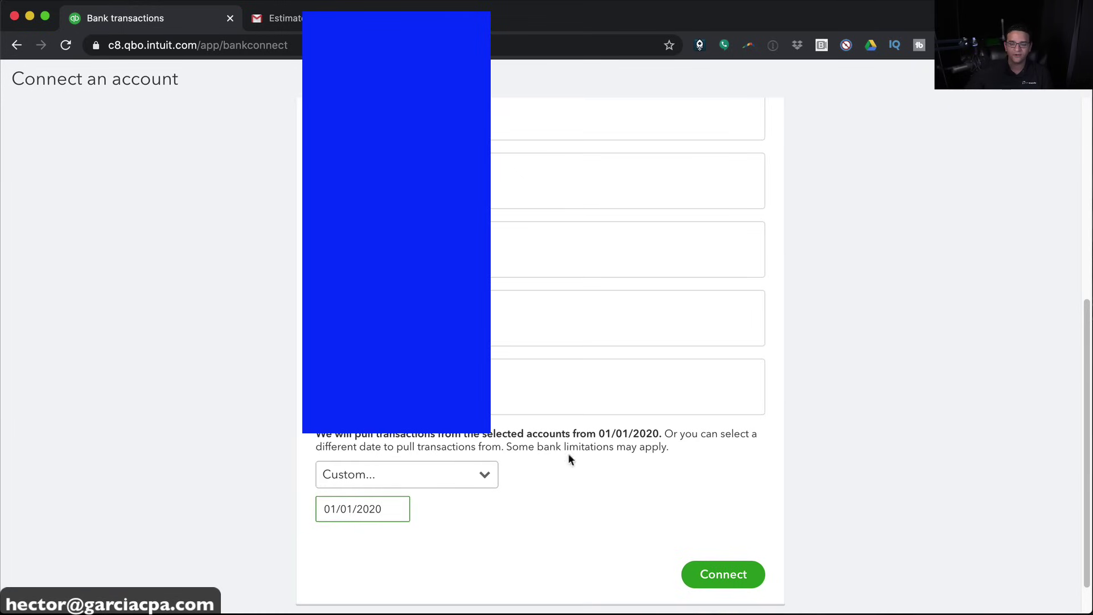
left_click(722, 574)
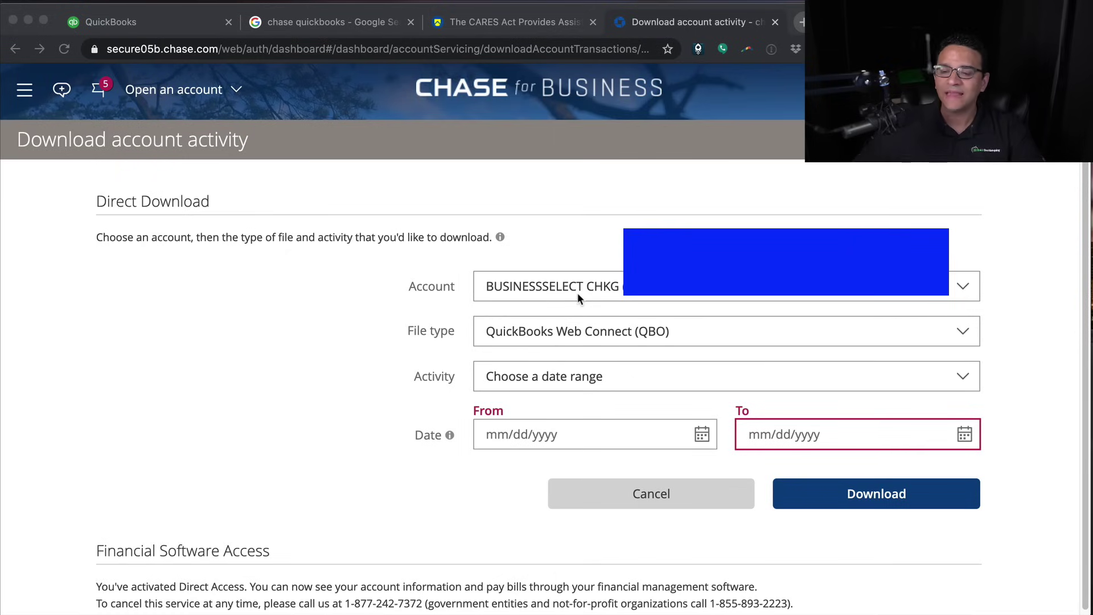
Download Chase checking activity from 01/01/2020 to 05/31/2020, then return to QuickBooks
left_click(546, 437)
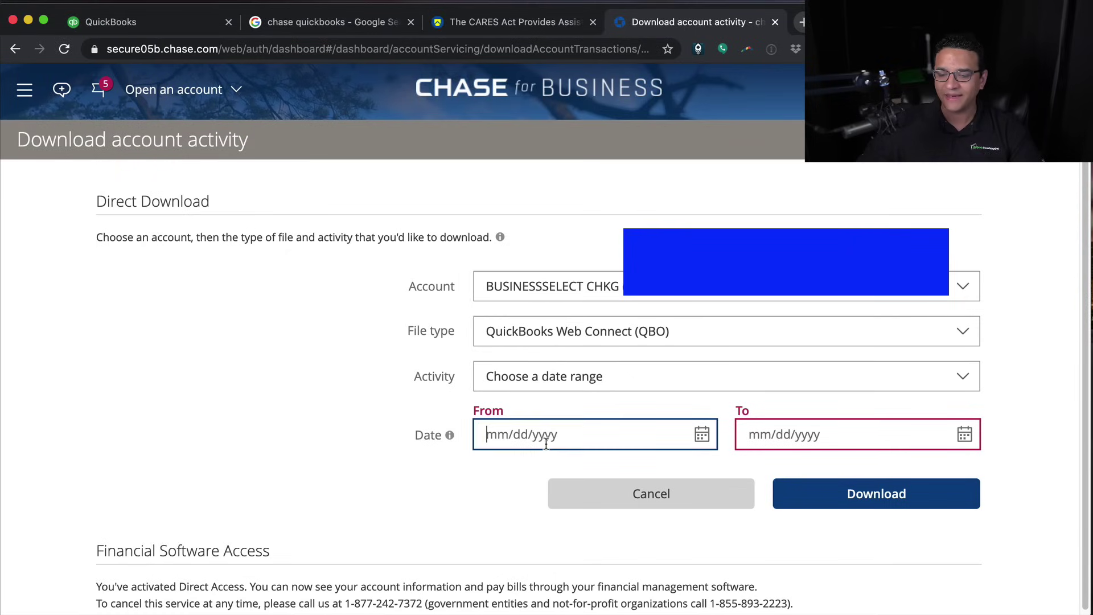
type("01/")
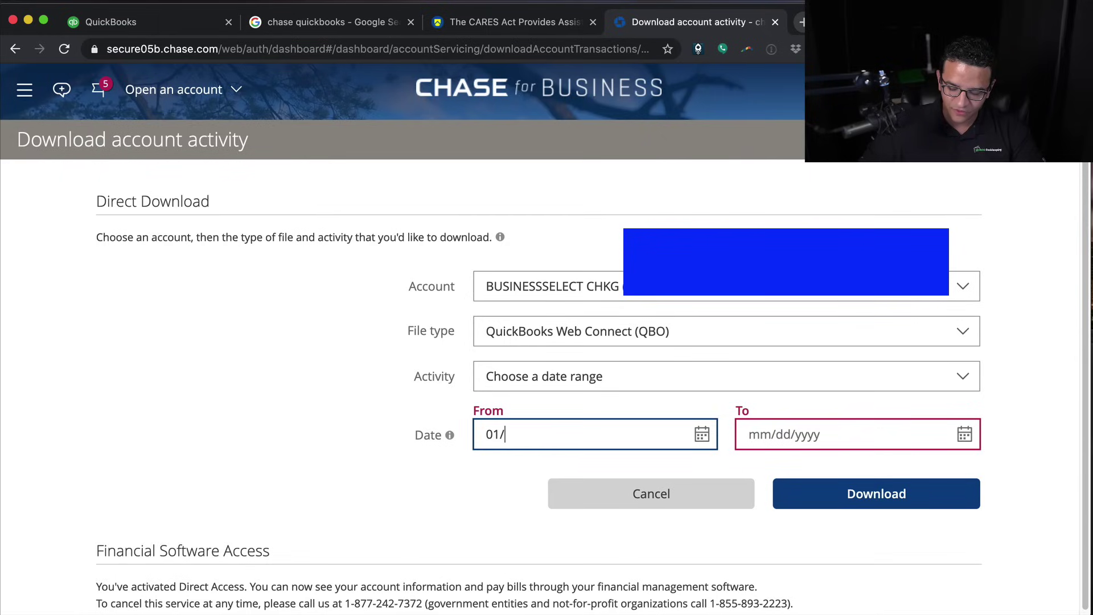
type("01/200")
key("BackSpace")
type("20")
key("Tab")
type("0")
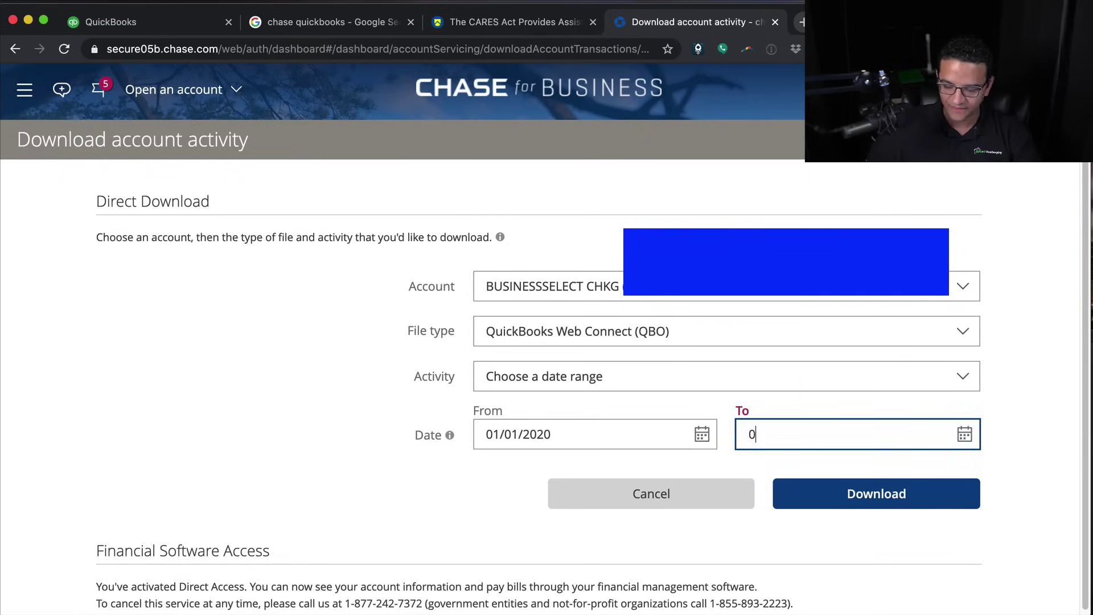
type("5")
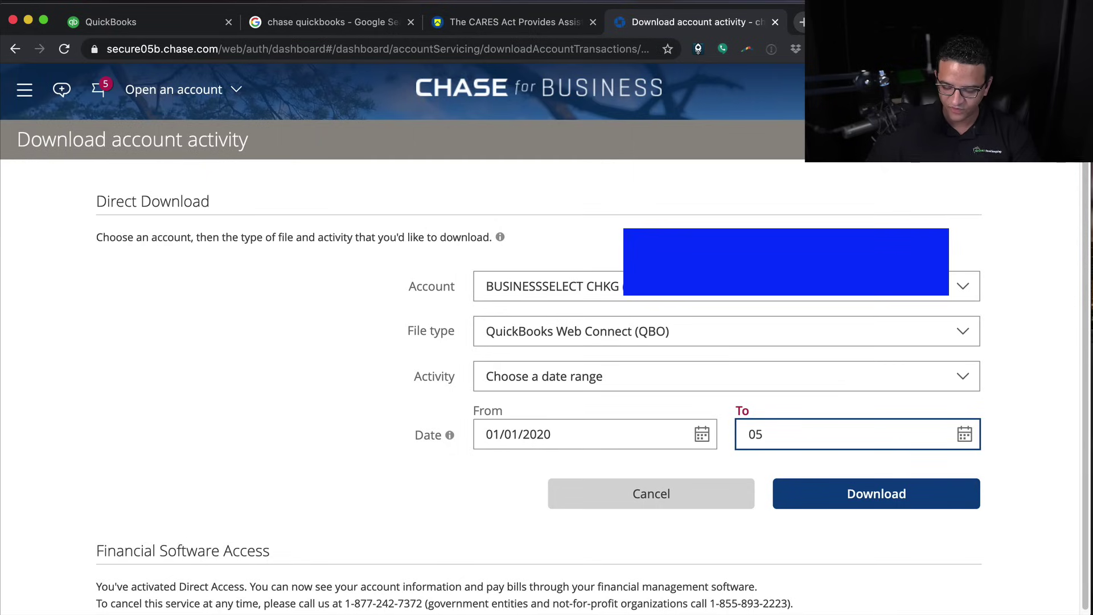
type("/1")
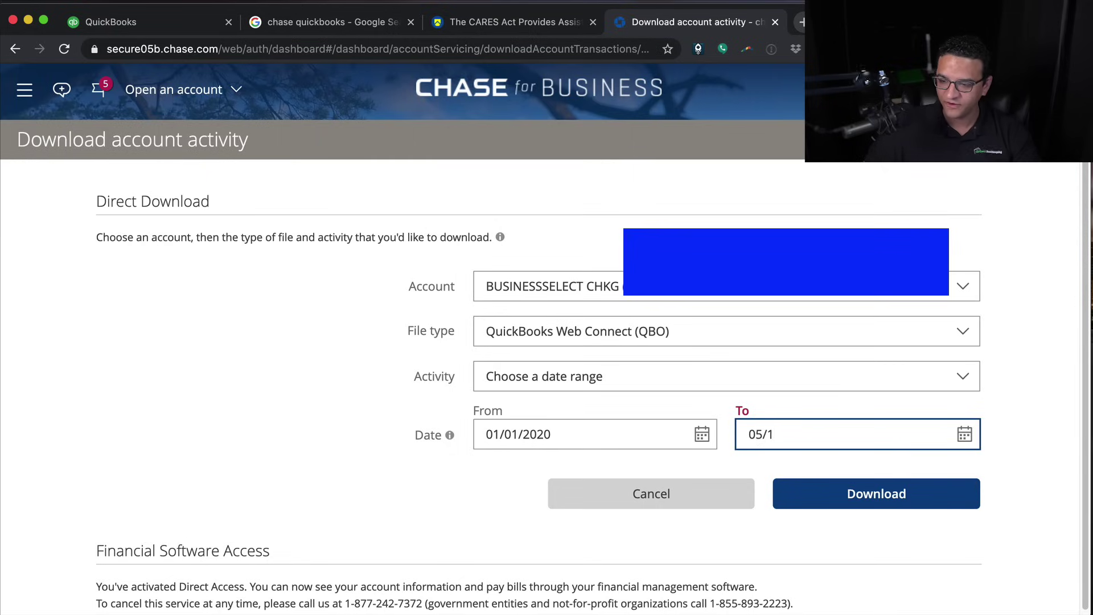
key("BackSpace")
type("31/")
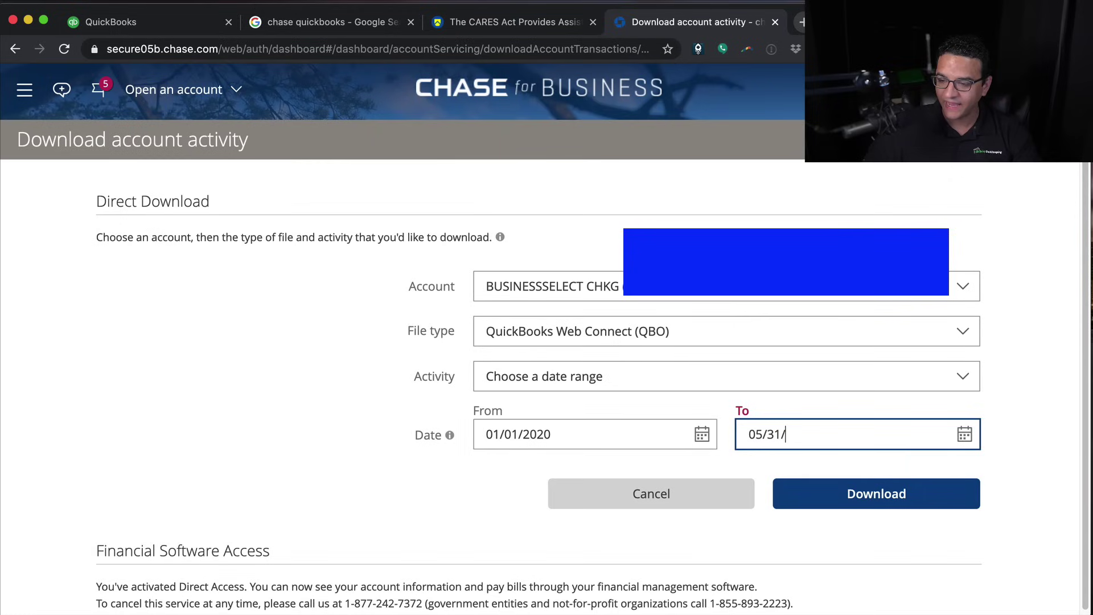
type("2020")
key("Tab")
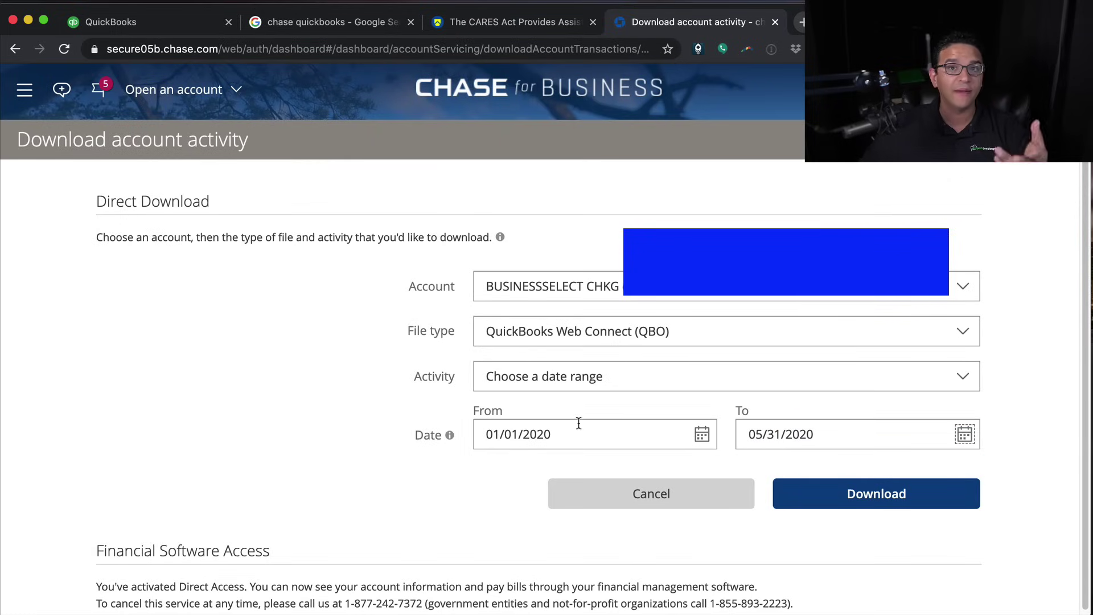
left_click(878, 495)
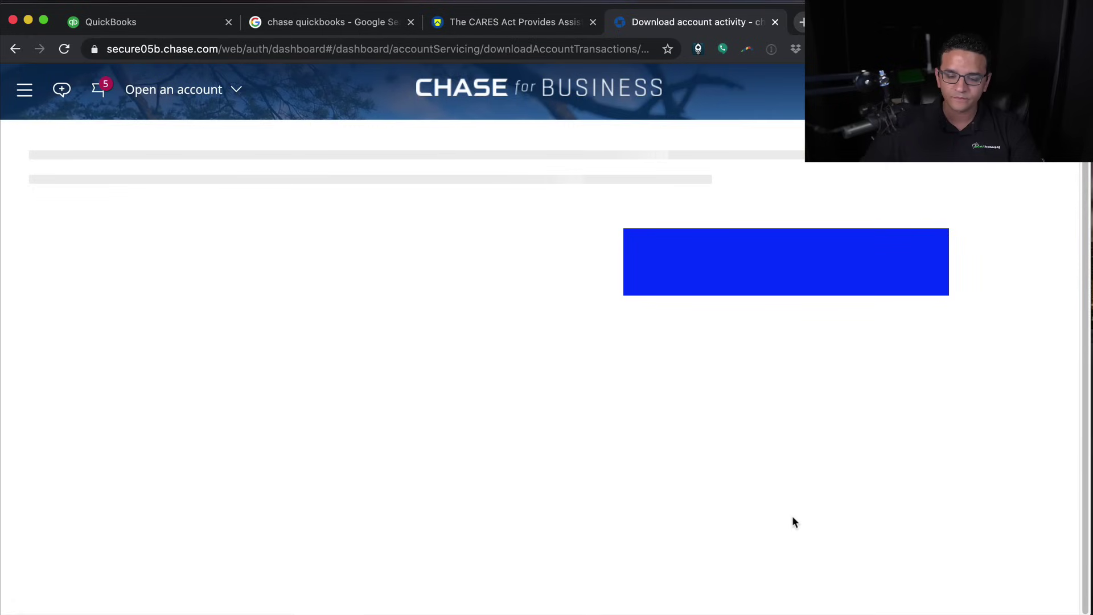
left_click(106, 23)
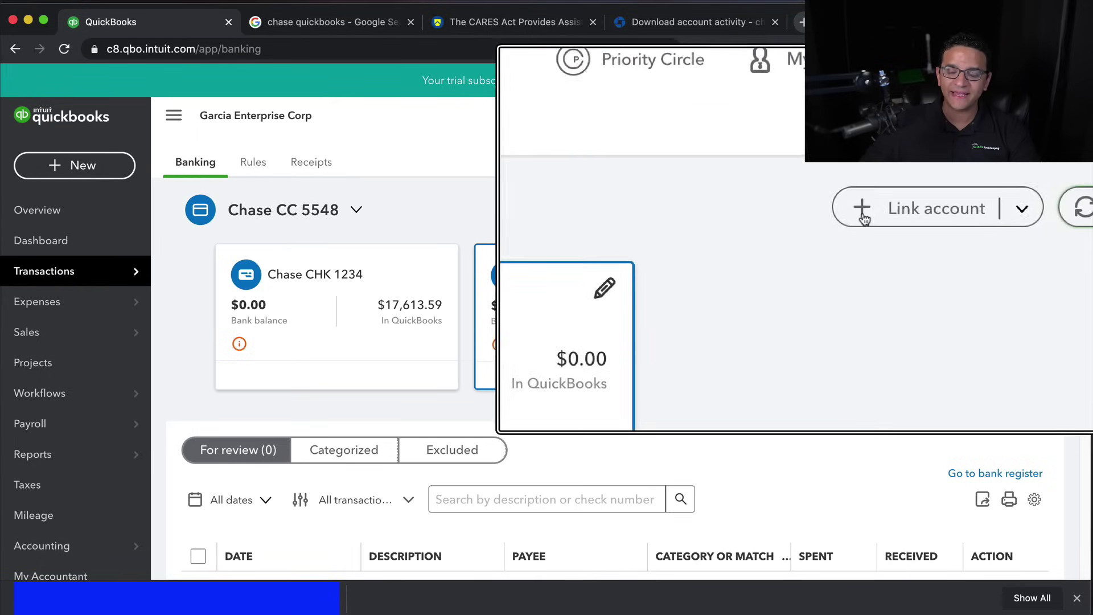
Upload the downloaded Chase QBO file through Upload from file
left_click(964, 211)
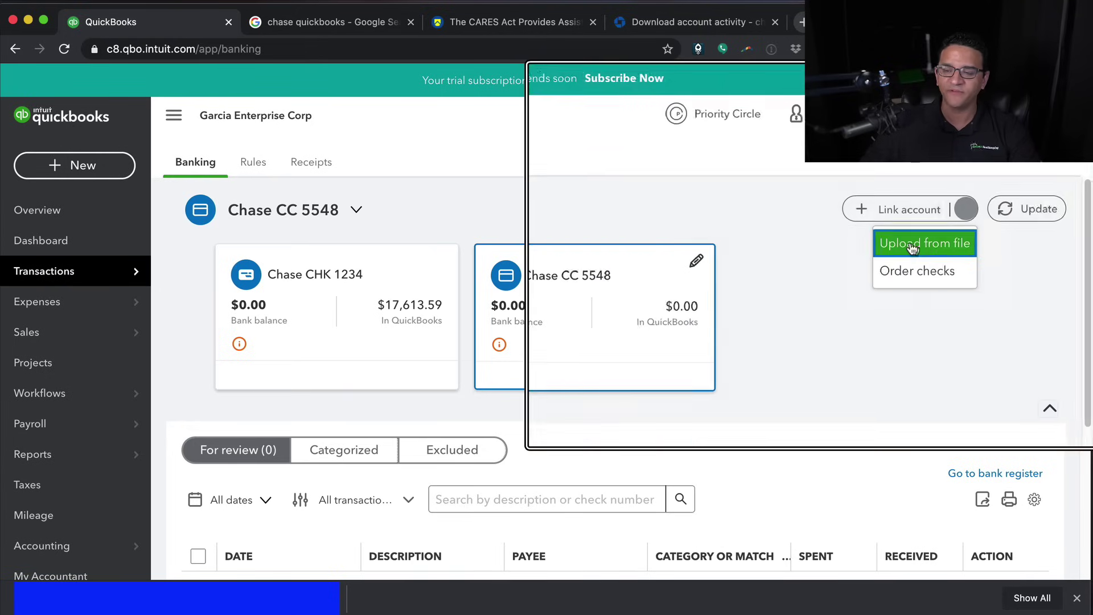
left_click(915, 245)
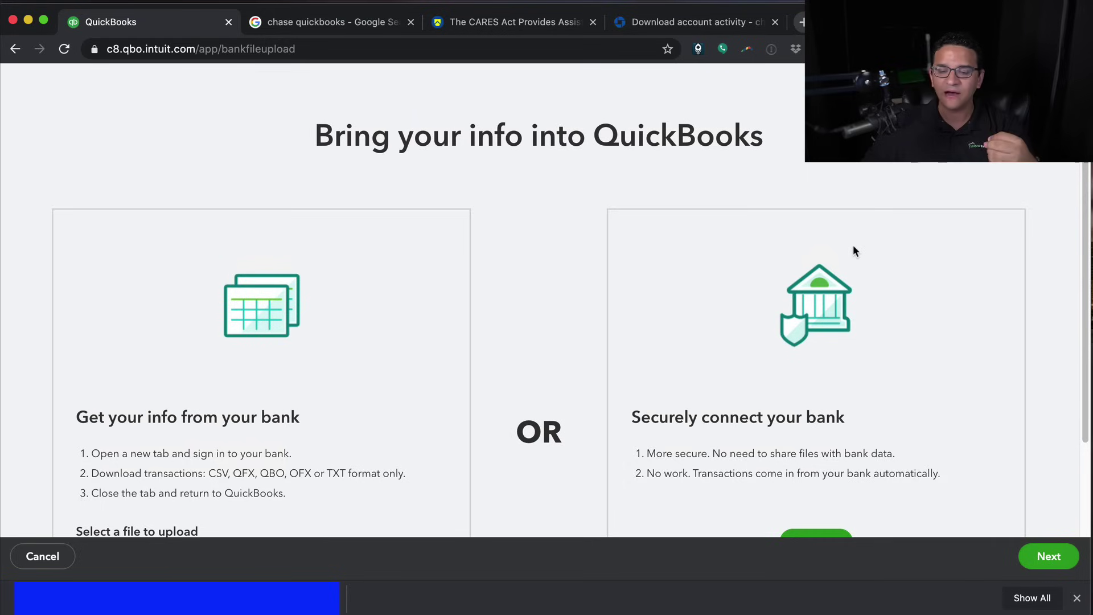
scroll(852, 245, "down", 4)
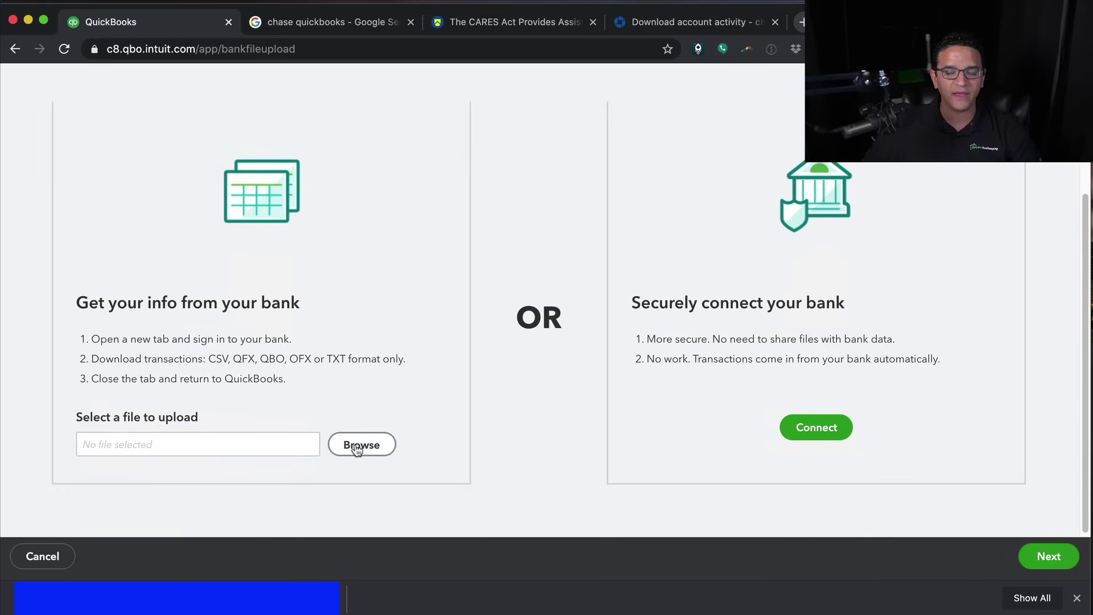
left_click(357, 445)
left_click(414, 21)
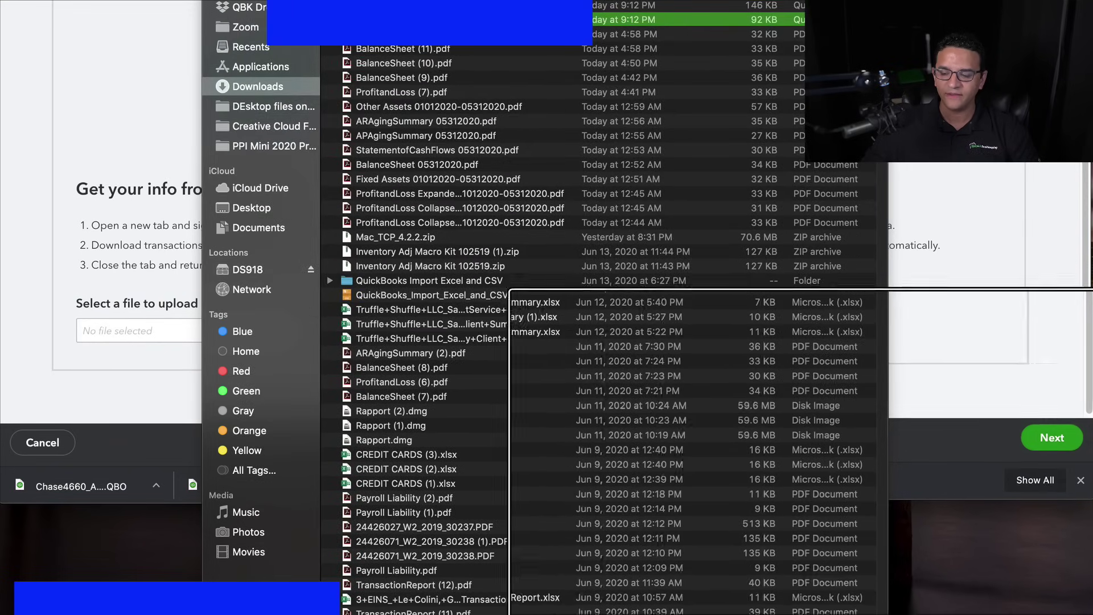
left_click(854, 614)
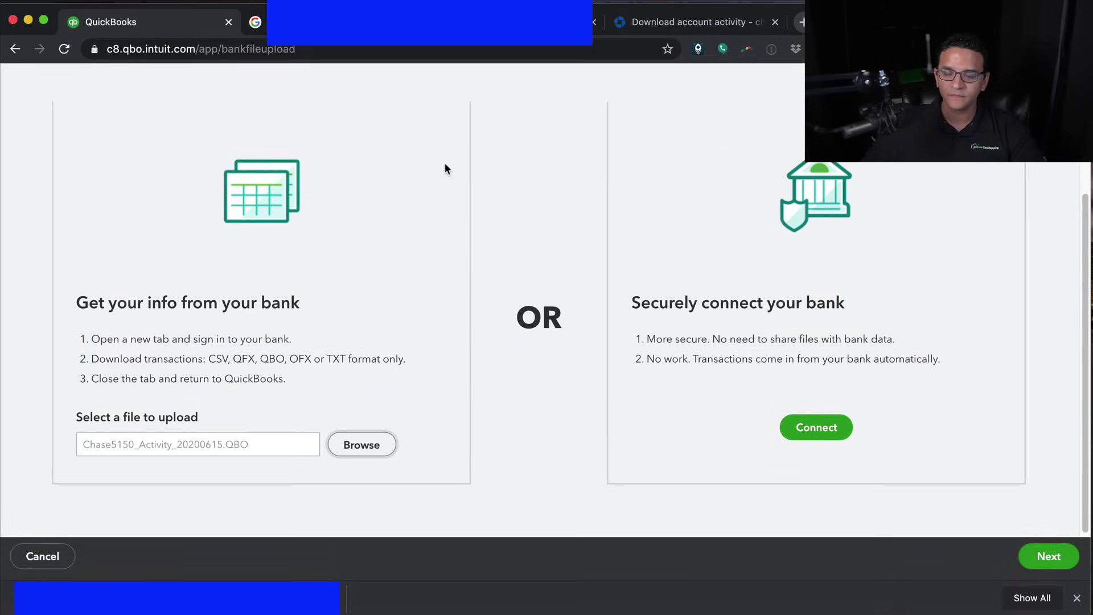
left_click(1027, 558)
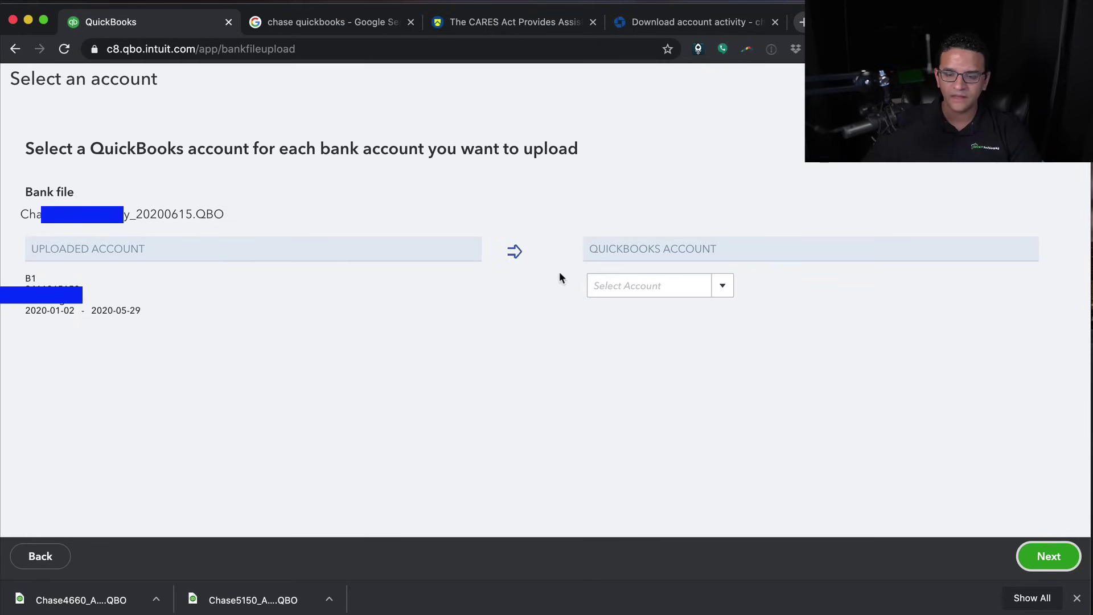
Map the uploaded file to Chase CHK 1234 and import its transactions
left_click(723, 286)
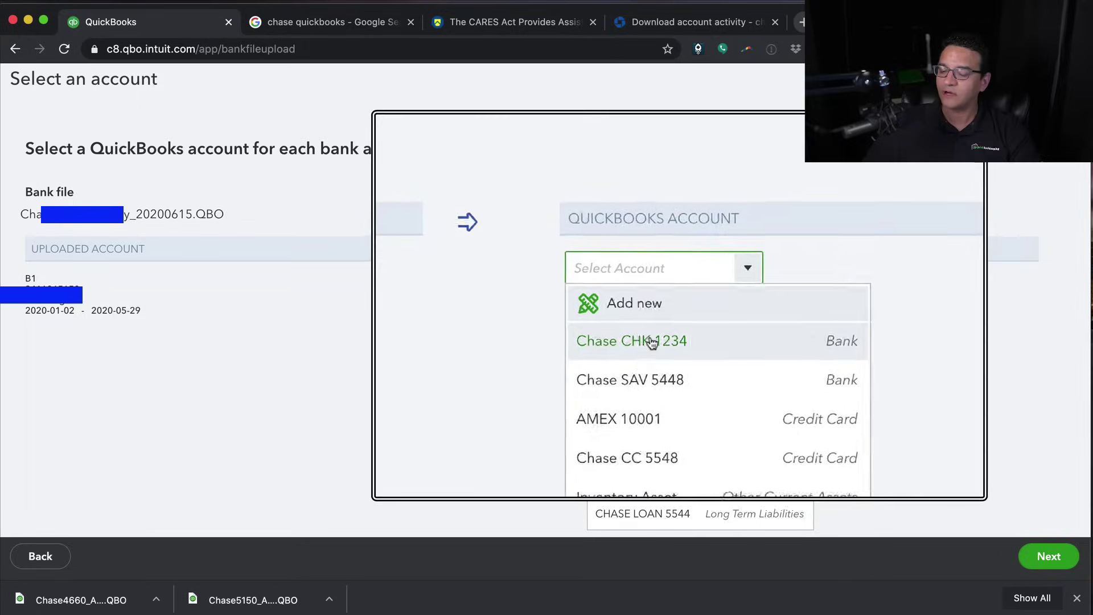
left_click(657, 340)
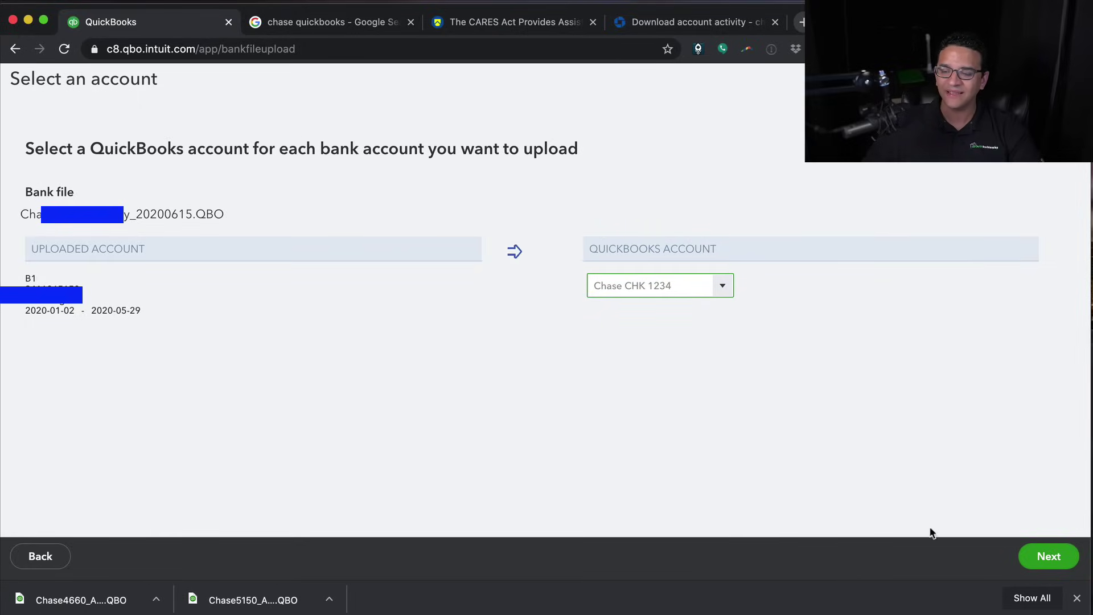
left_click(1043, 559)
left_click(1076, 600)
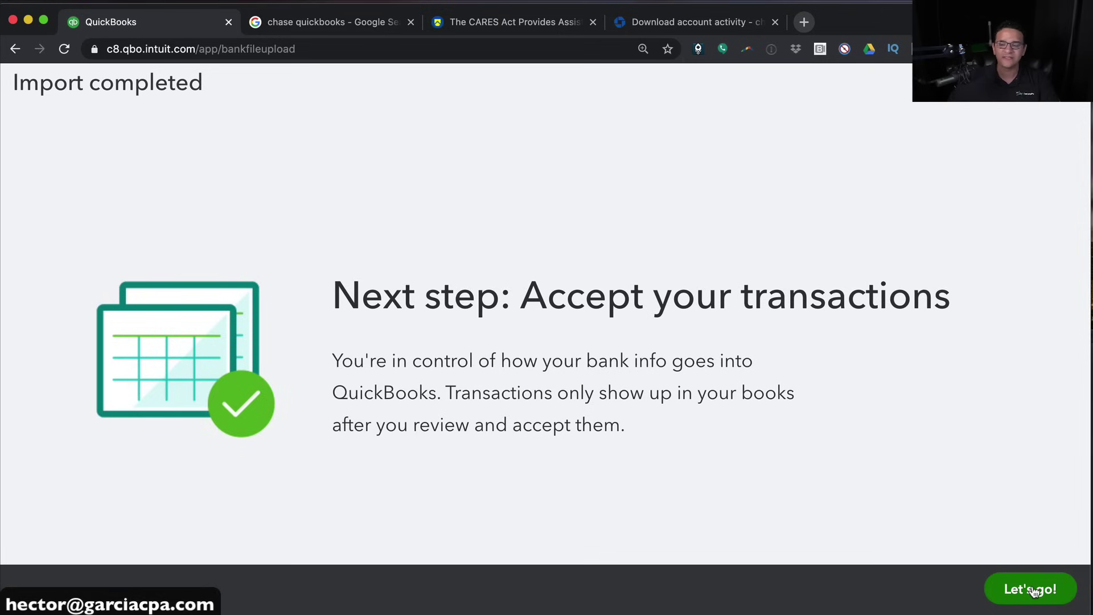
Continue to the imported transactions and browse the For review list
left_click(1033, 590)
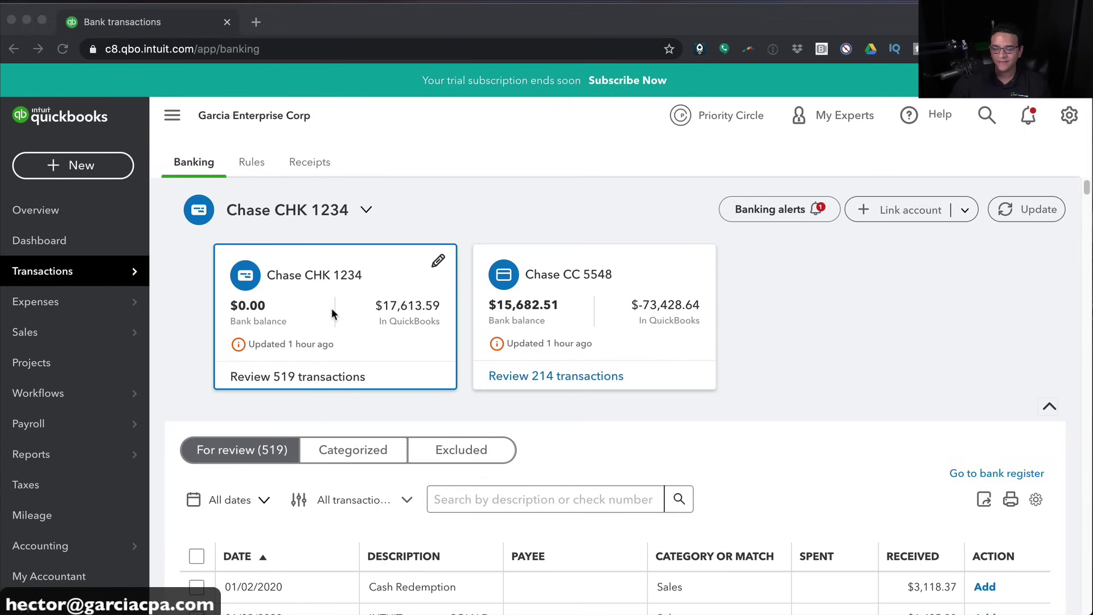
left_click(312, 311)
scroll(312, 311, "up", 3)
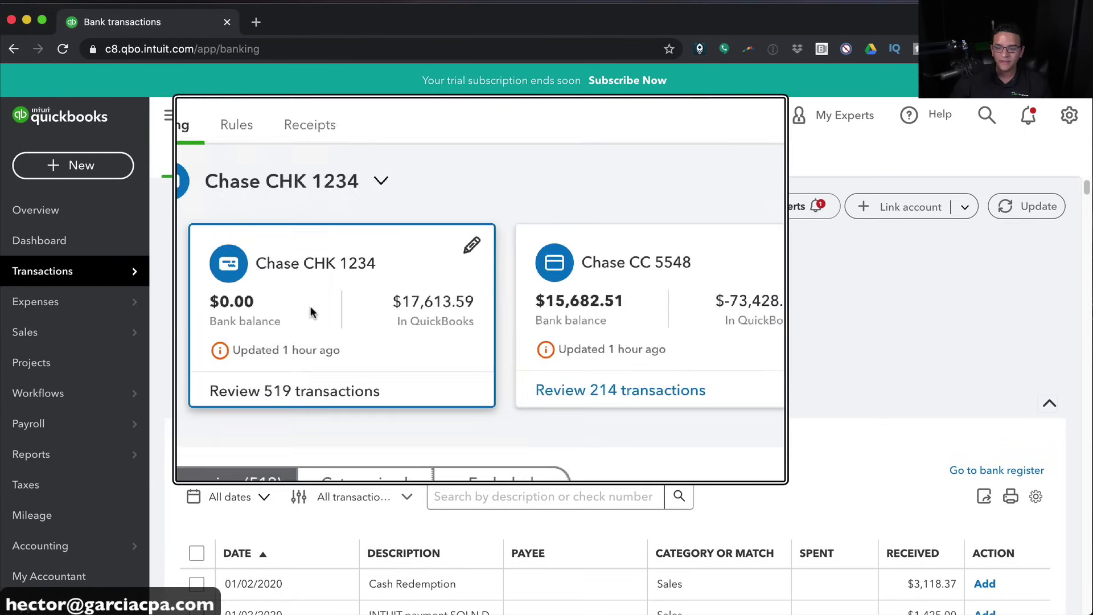
scroll(296, 306, "down", 3)
scroll(584, 307, "up", 3)
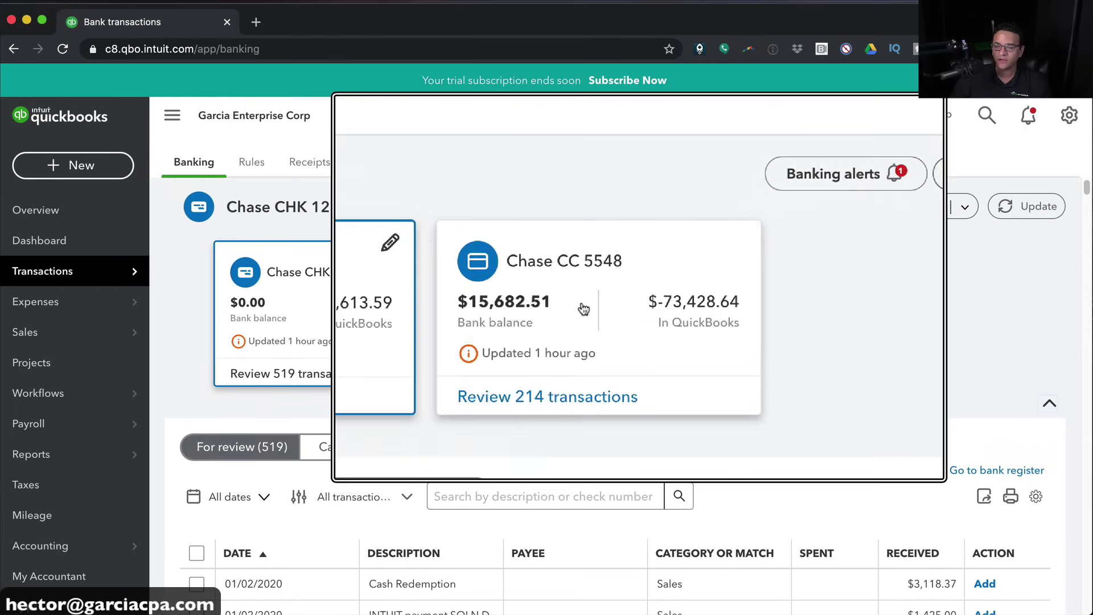
scroll(584, 308, "down", 3)
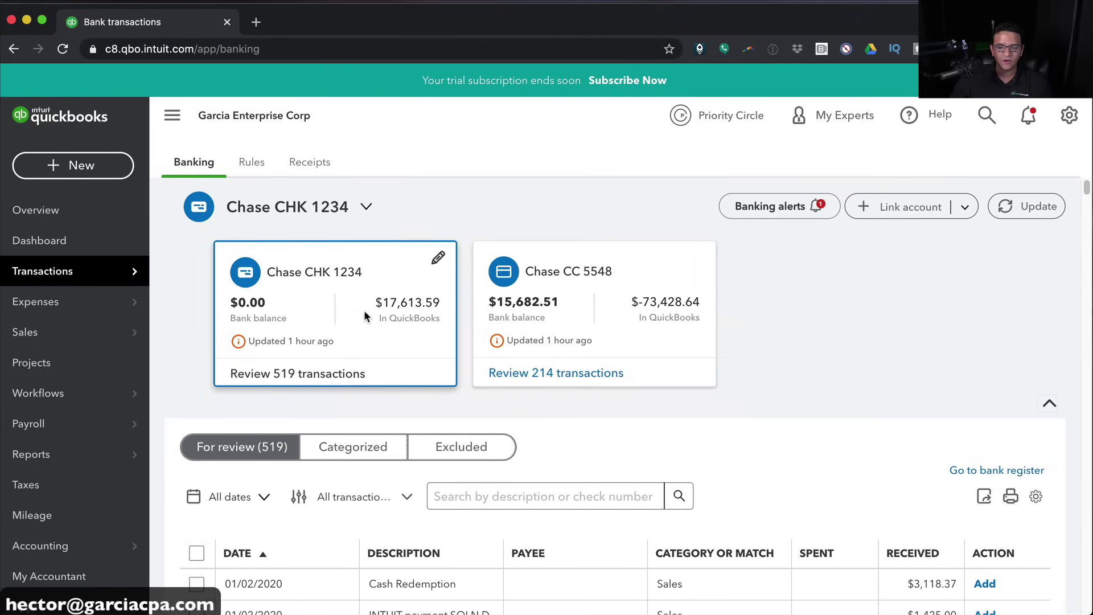
scroll(243, 316, "down", 15)
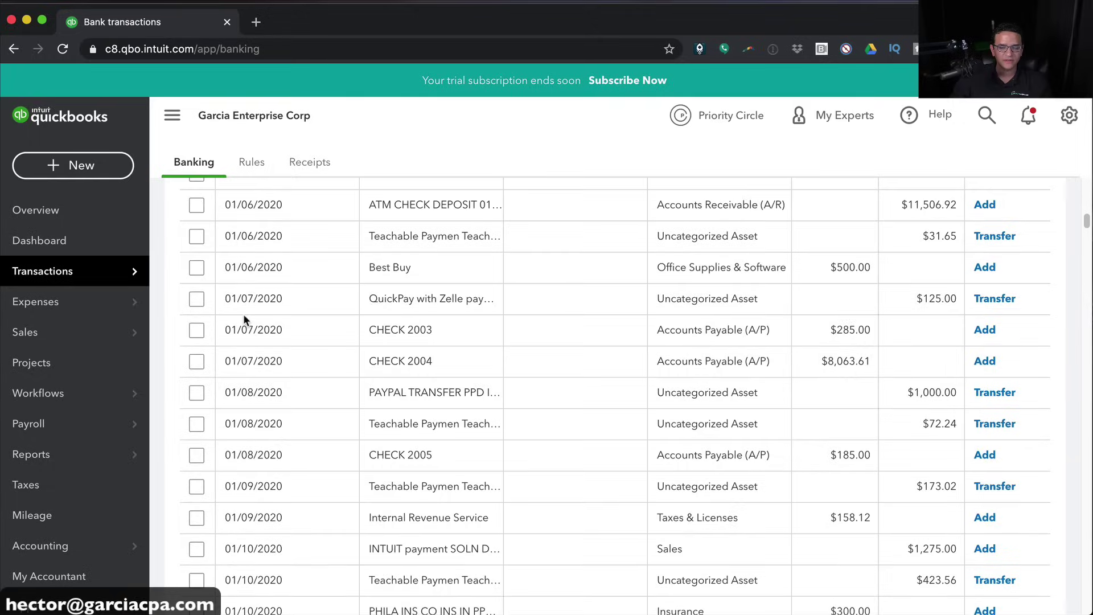
scroll(244, 315, "up", 15)
scroll(243, 316, "up", 3)
scroll(403, 320, "down", 3)
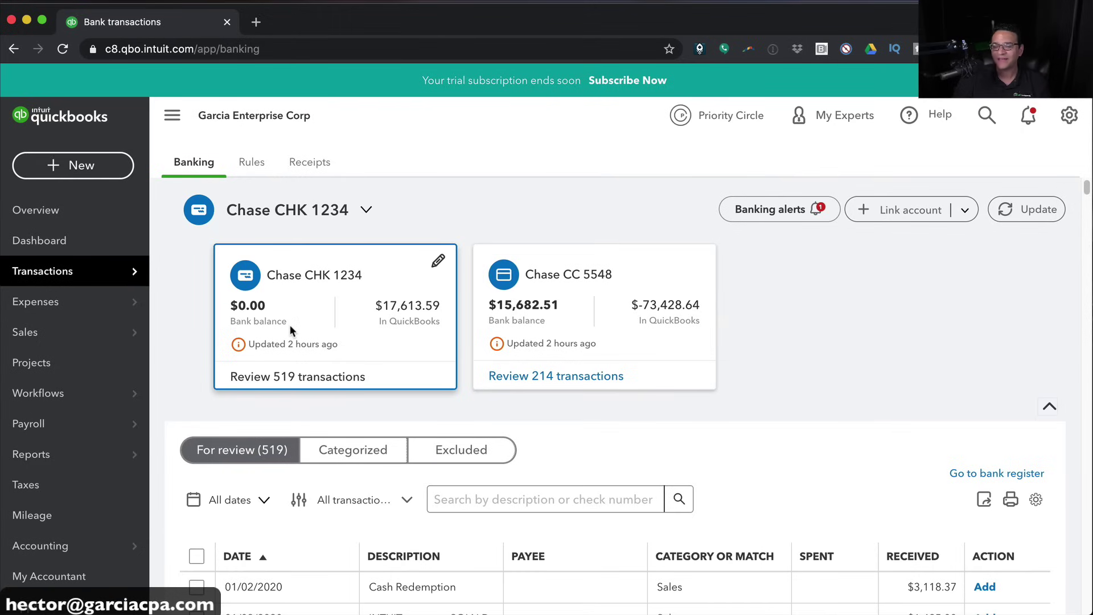
Show the Chase CC 5548 account's transactions and scroll through them
left_click(558, 277)
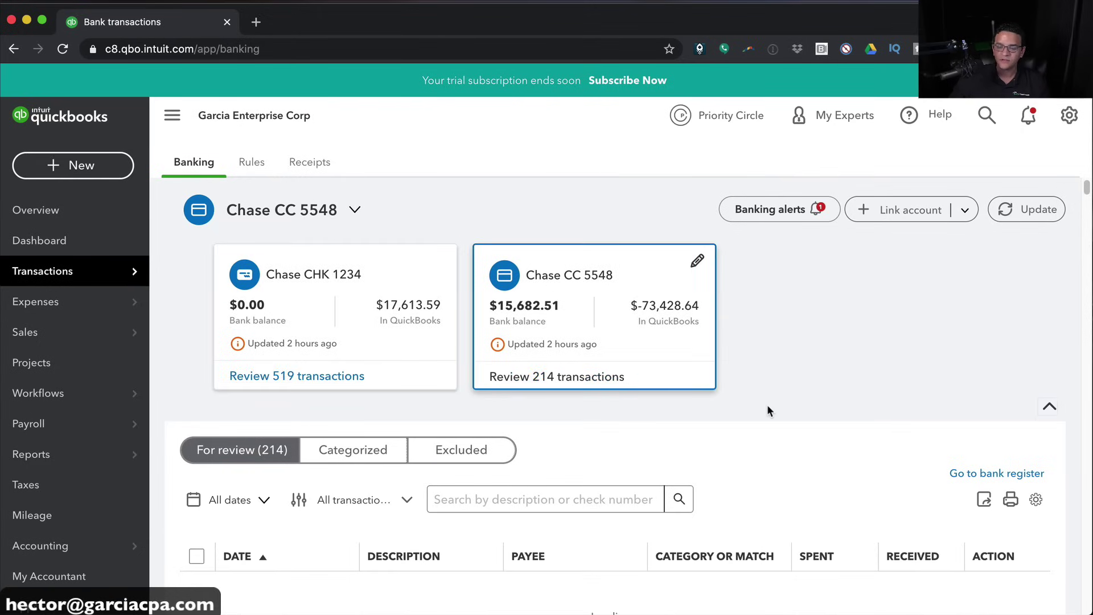
scroll(659, 427, "down", 2)
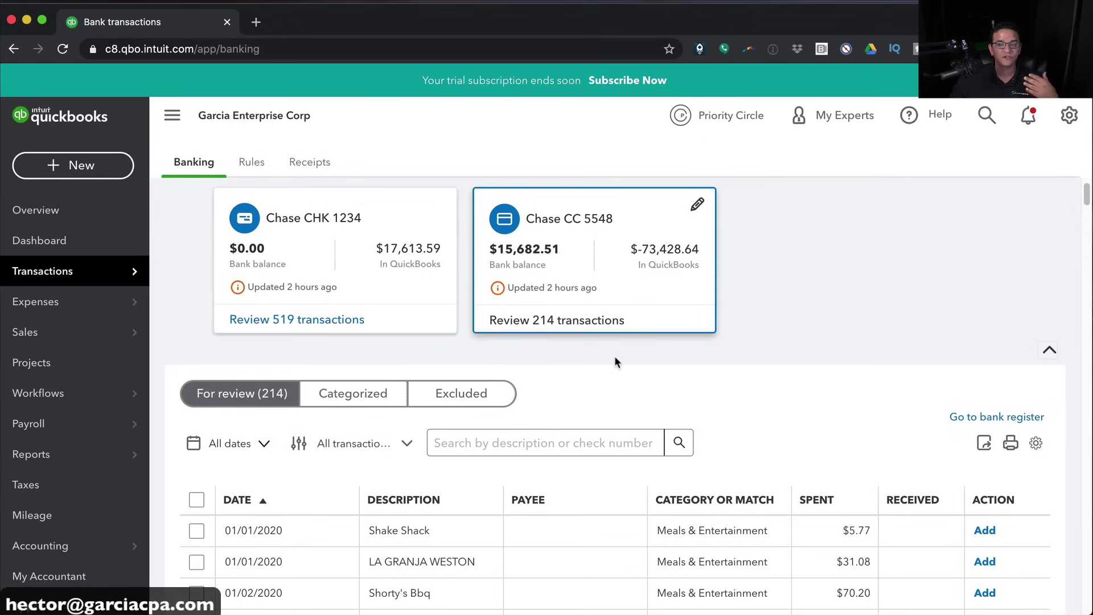
scroll(654, 399, "down", 1)
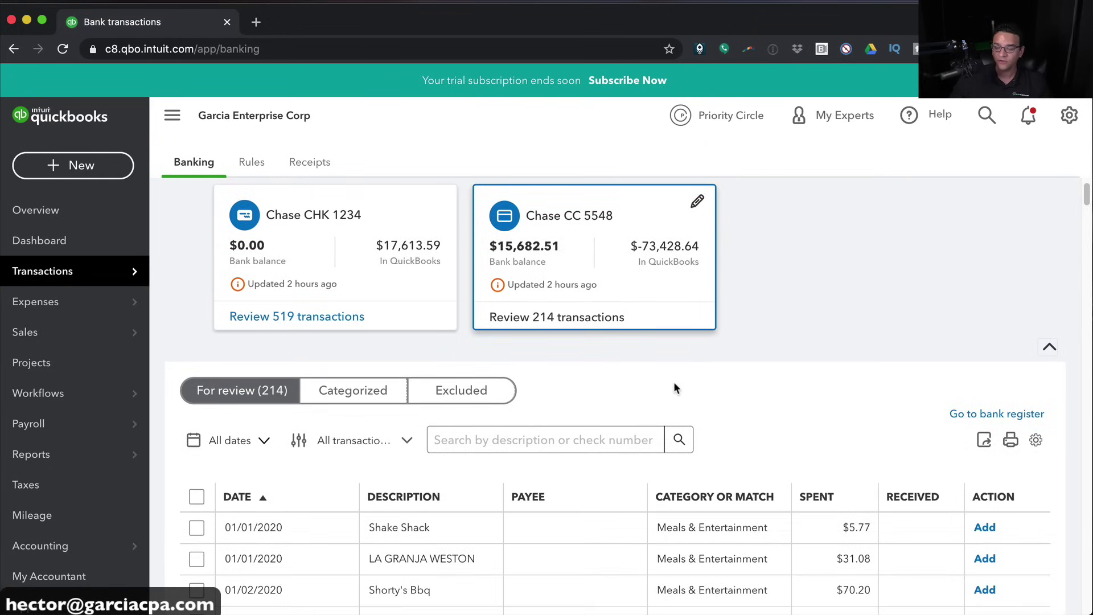
scroll(636, 386, "down", 5)
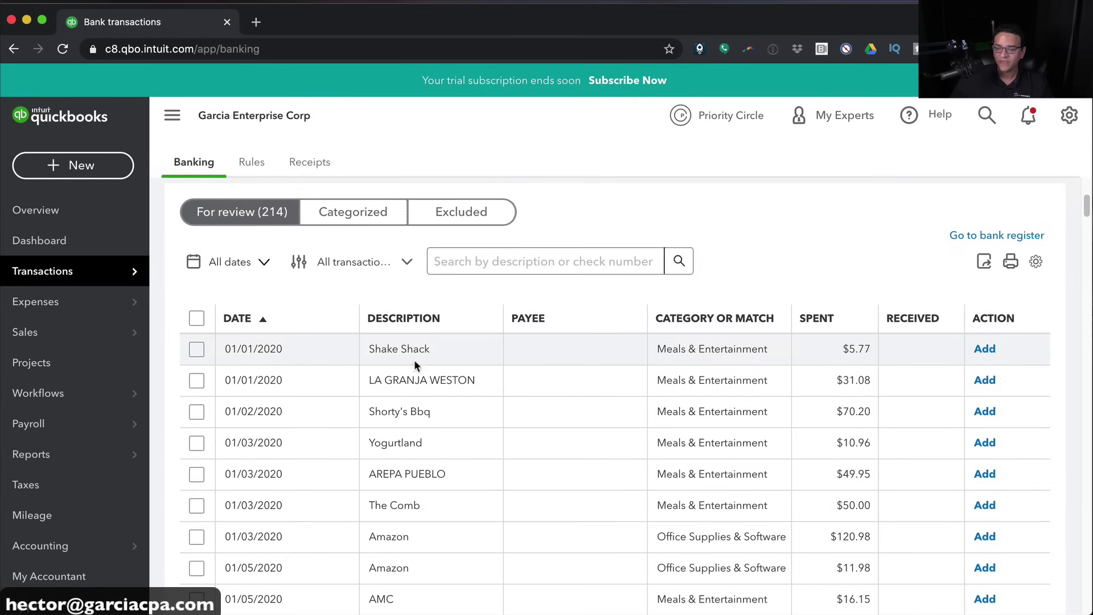
scroll(397, 528, "down", 1)
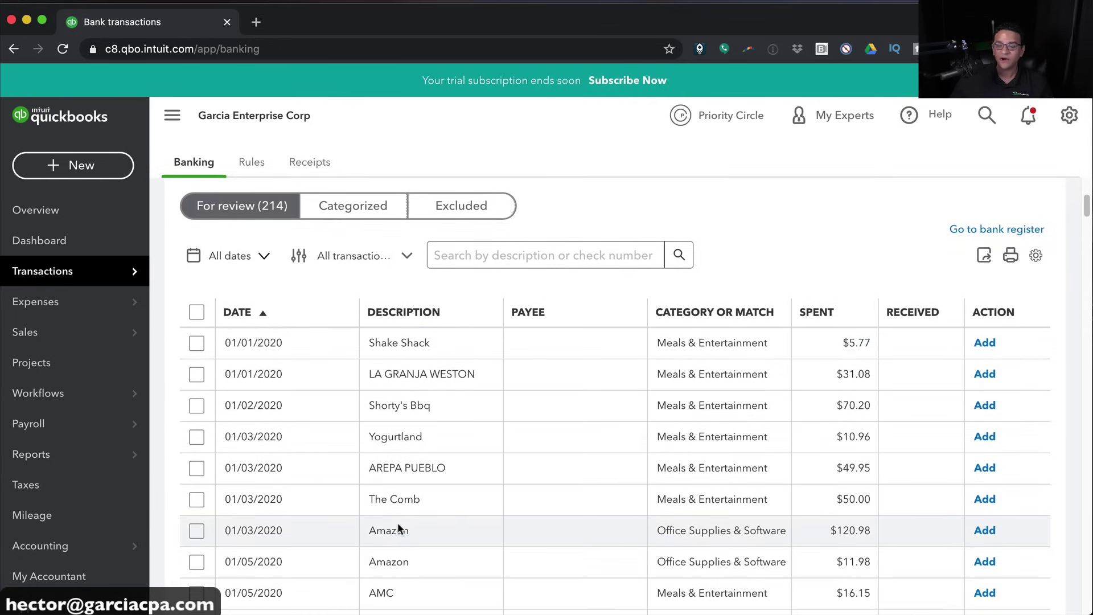
scroll(399, 519, "up", 1)
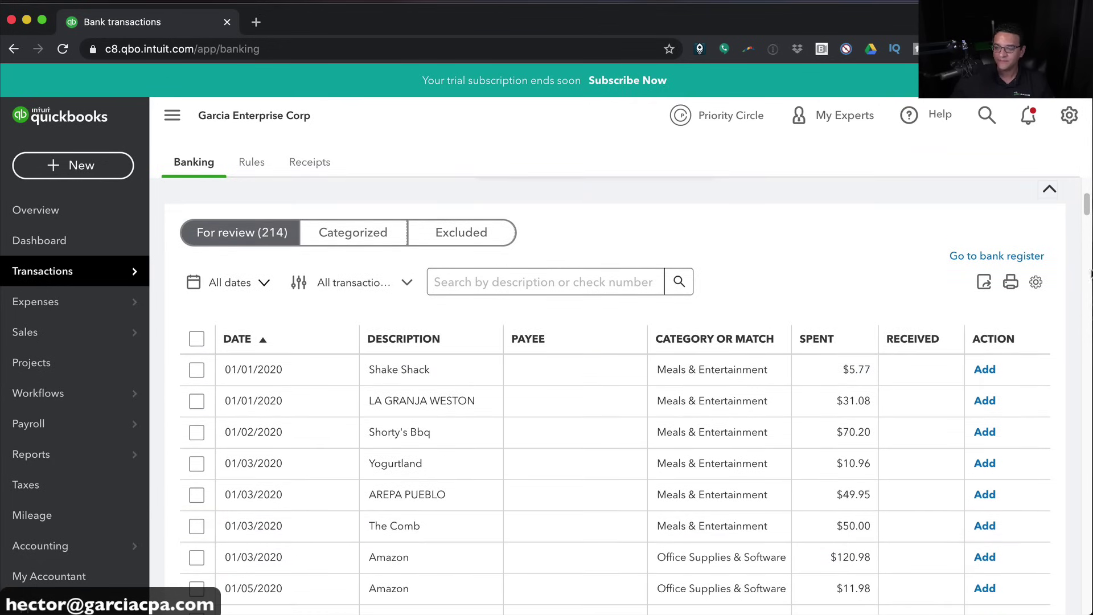
Enable Show bank details so entries display full descriptions like SHAKE SHACK - 1288
left_click(1036, 282)
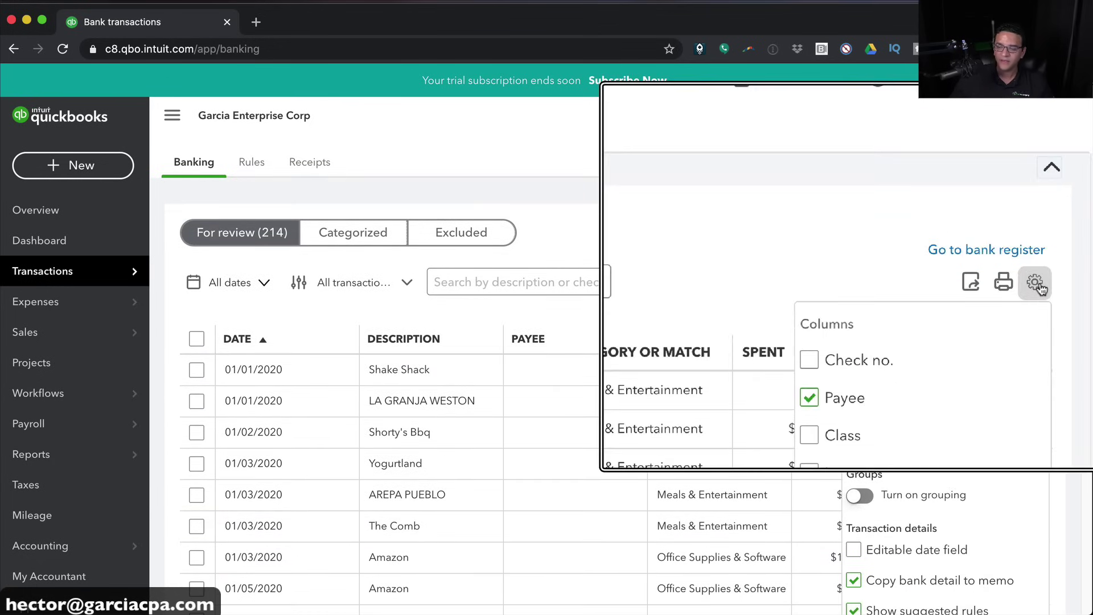
scroll(984, 424, "down", 4)
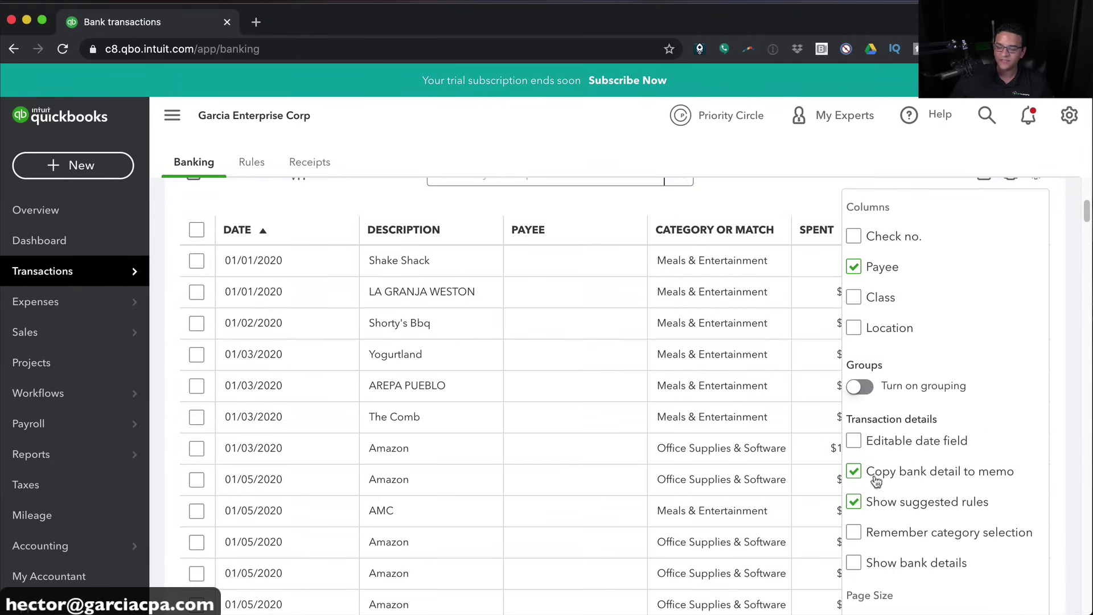
left_click(854, 563)
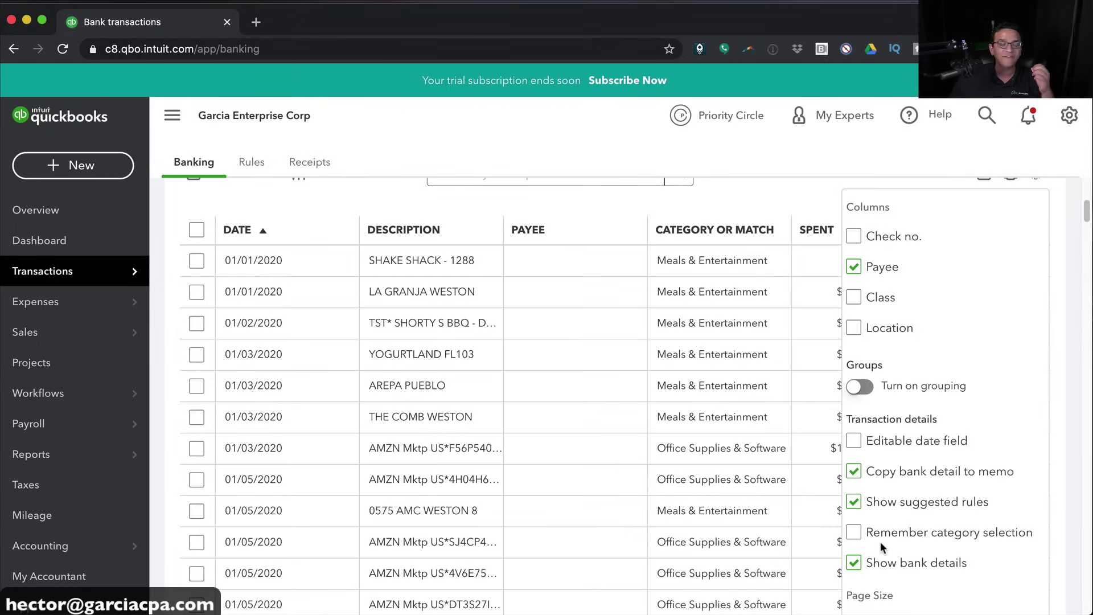
scroll(1067, 279, "up", 1)
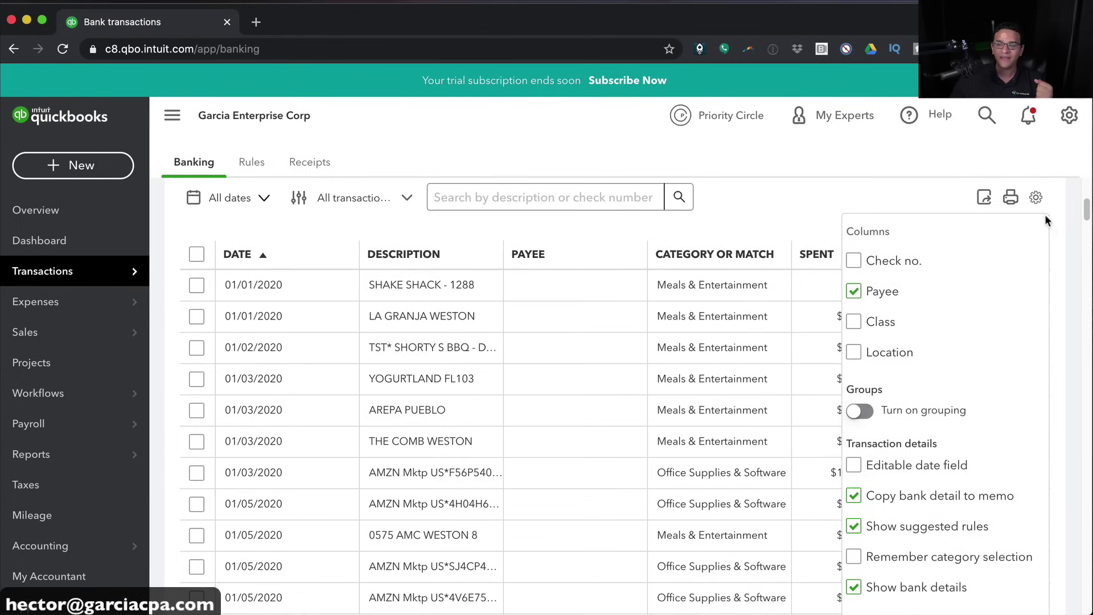
left_click(1036, 197)
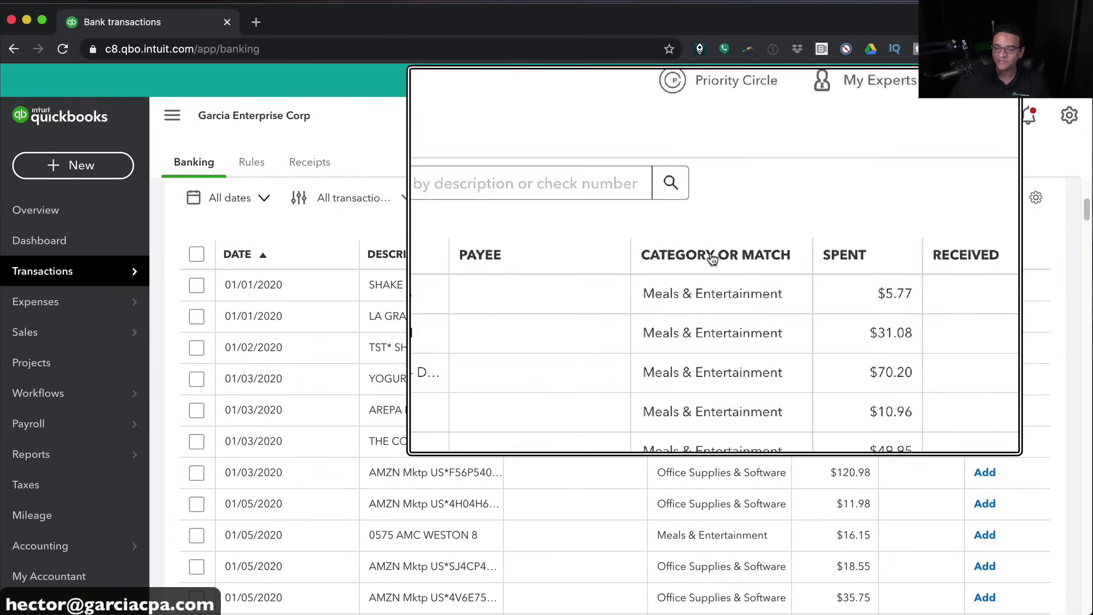
scroll(715, 394, "down", 1)
scroll(715, 393, "down", 8)
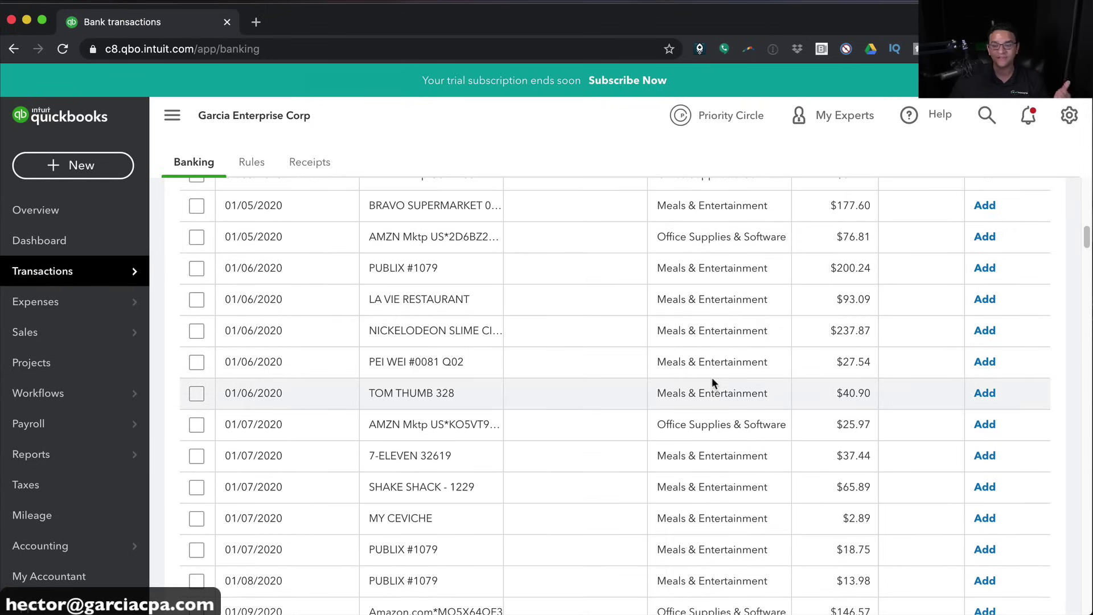
scroll(713, 375, "up", 12)
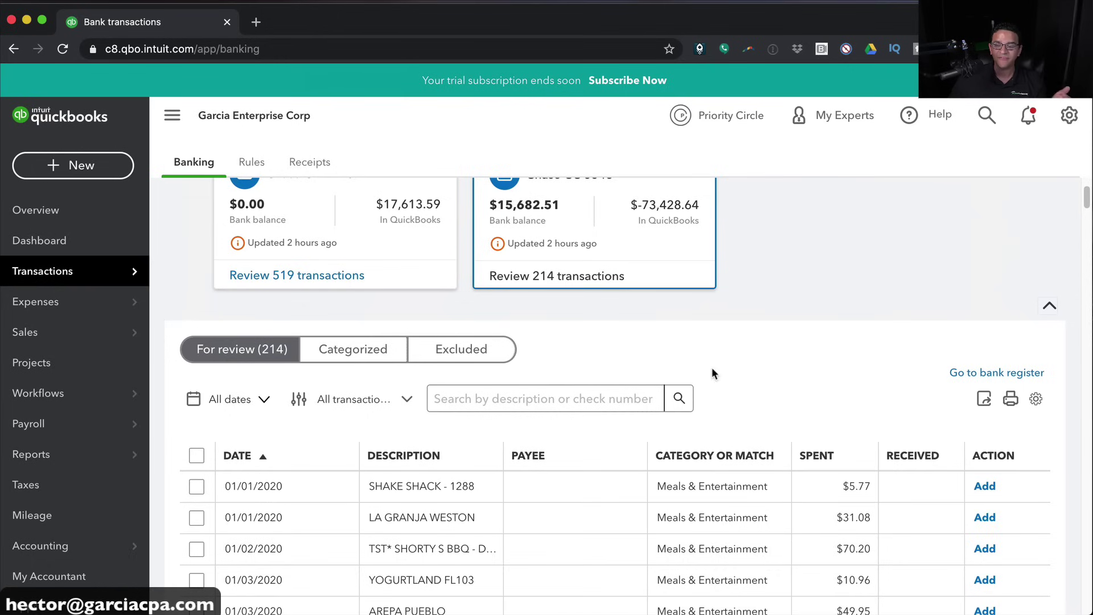
scroll(720, 501, "down", 2)
scroll(727, 491, "down", 1)
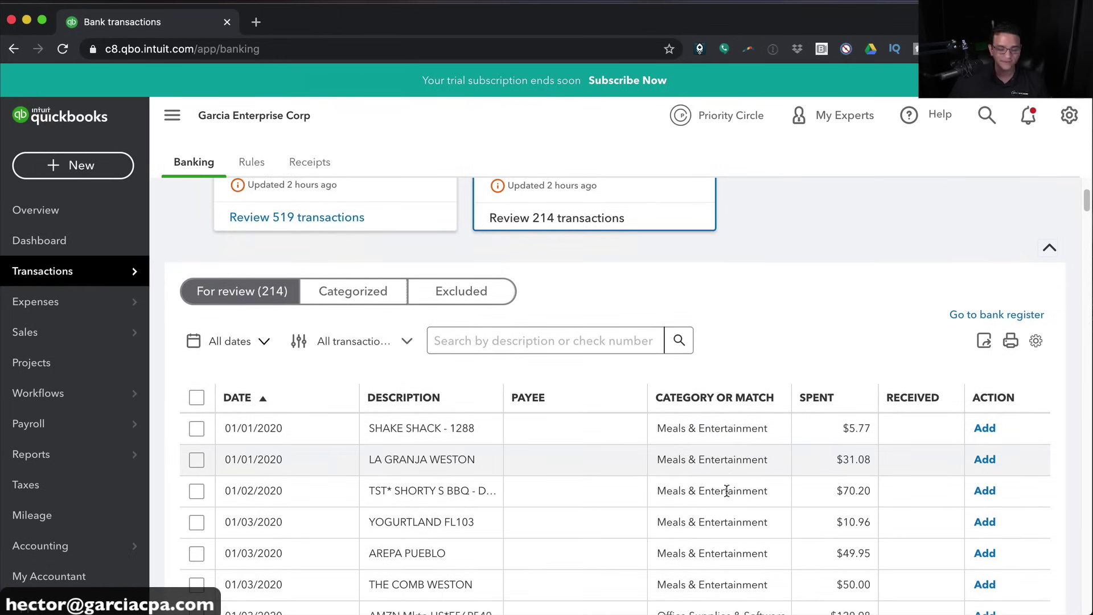
Collapse the navigation sidebar from the hamburger menu, adjusting the zoom and window size around it
key("super+equal")
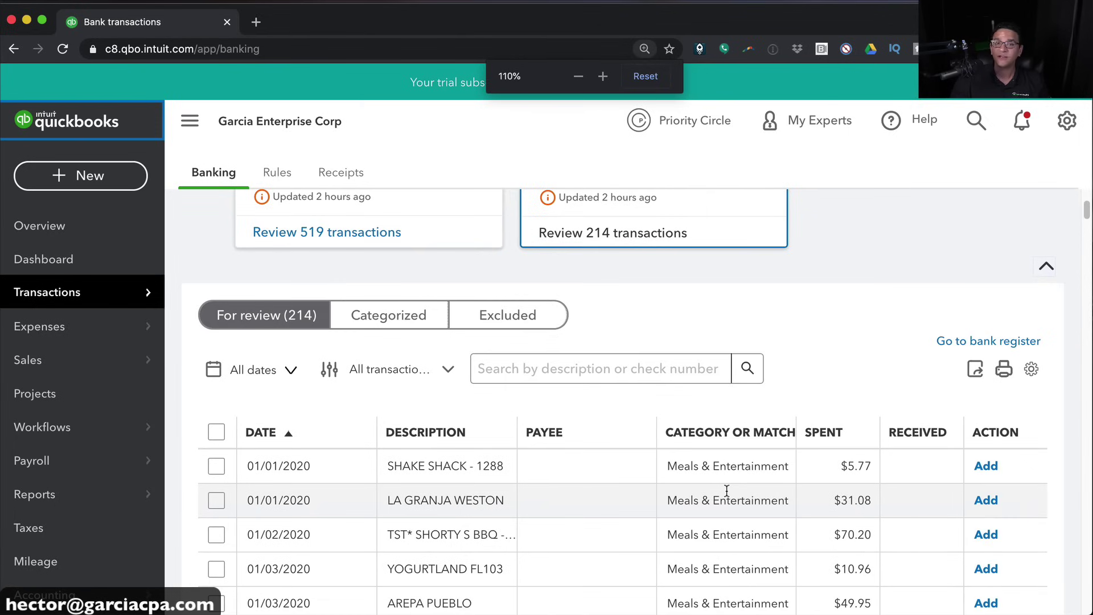
scroll(733, 490, "down", 1)
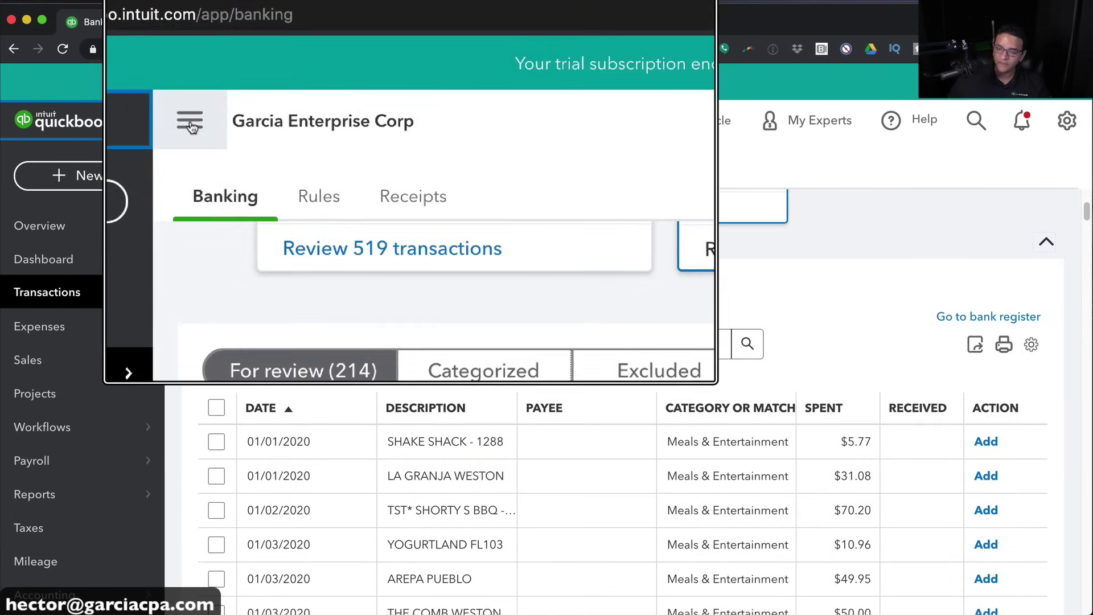
left_click(189, 123)
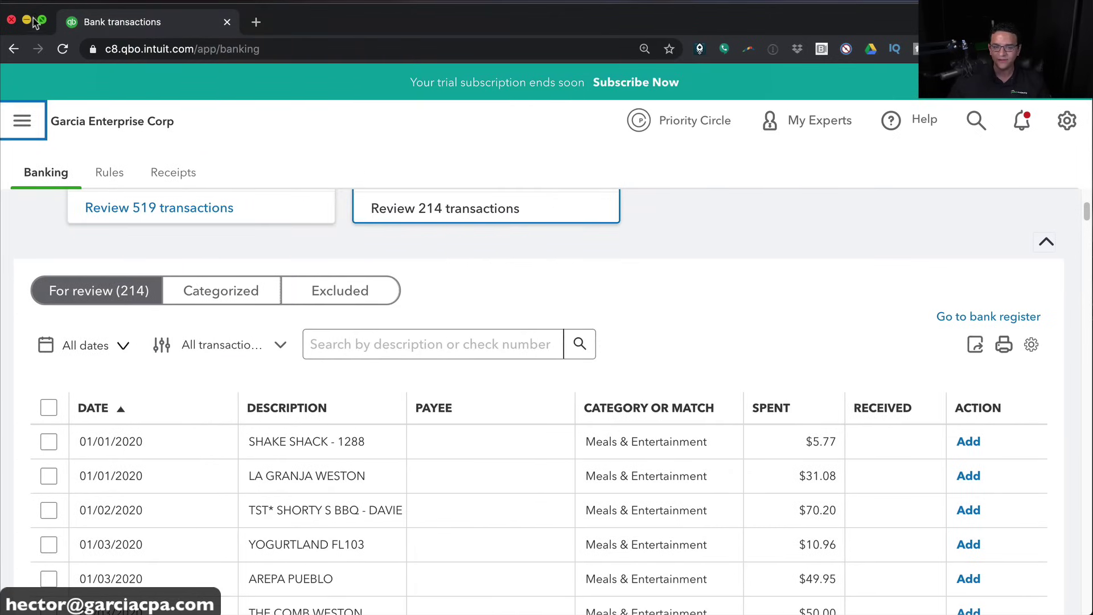
left_click_drag(7, 8, 9, 8)
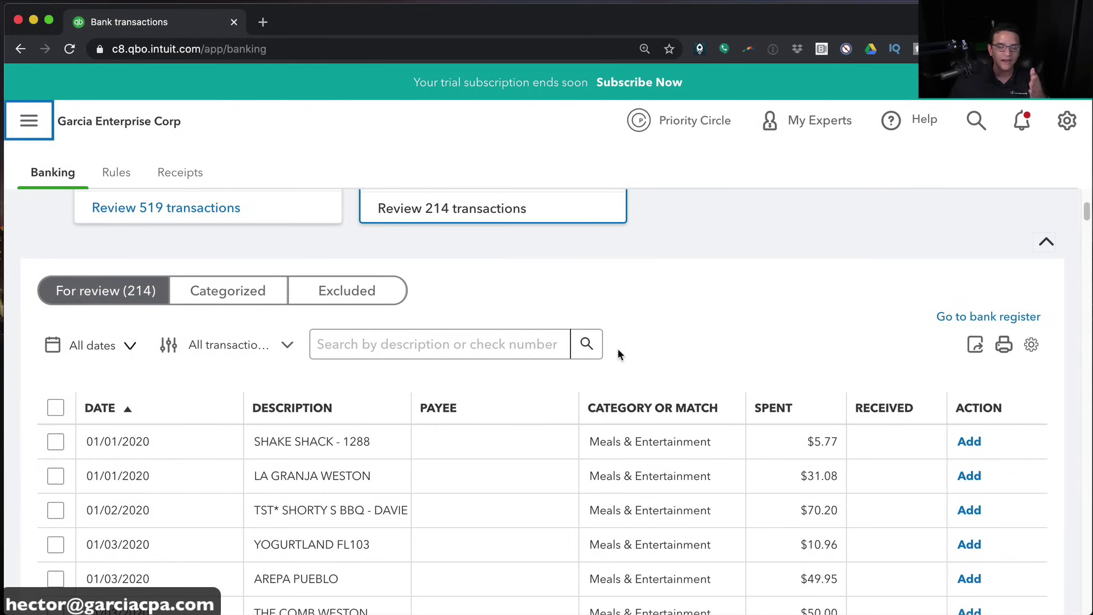
scroll(565, 418, "down", 1)
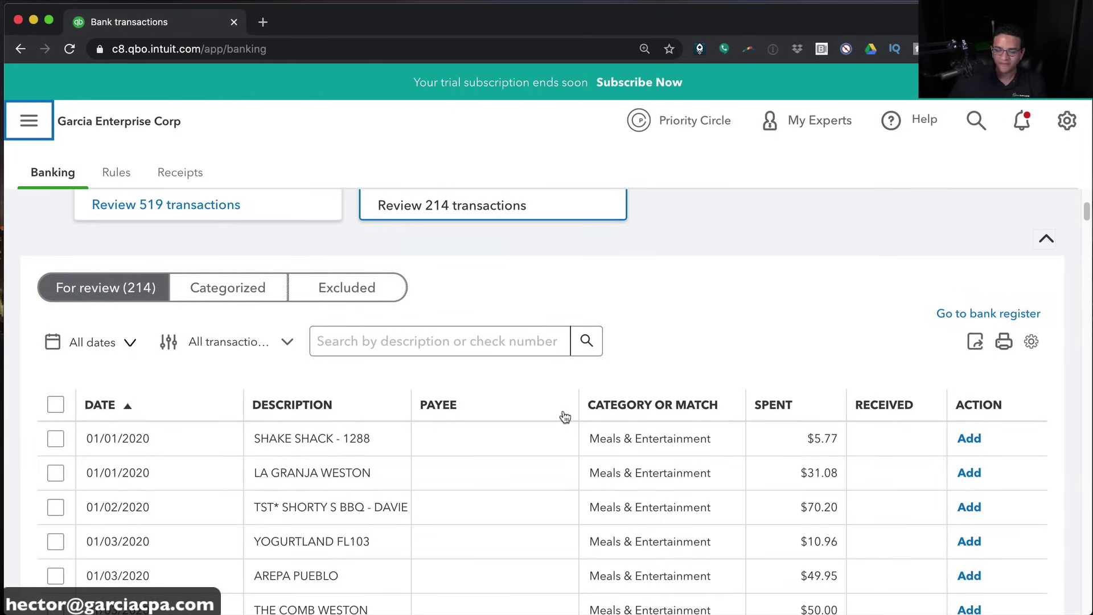
key("super+minus")
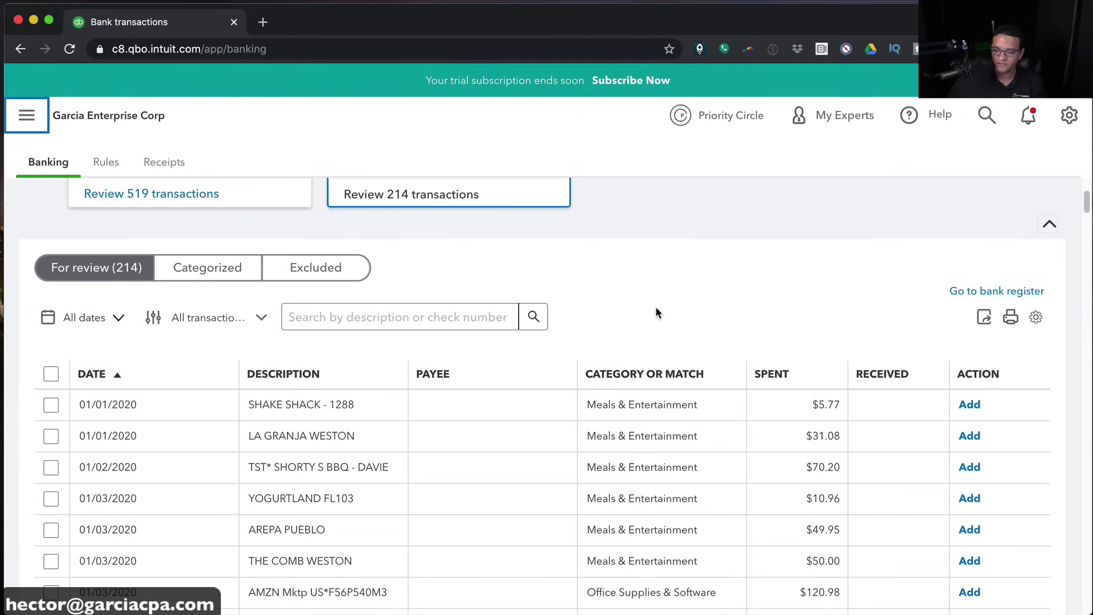
Expand the 01/01/2020 SHAKE SHACK - 1288 row to reveal its payee, category, memo, location and class fields
left_click(199, 406)
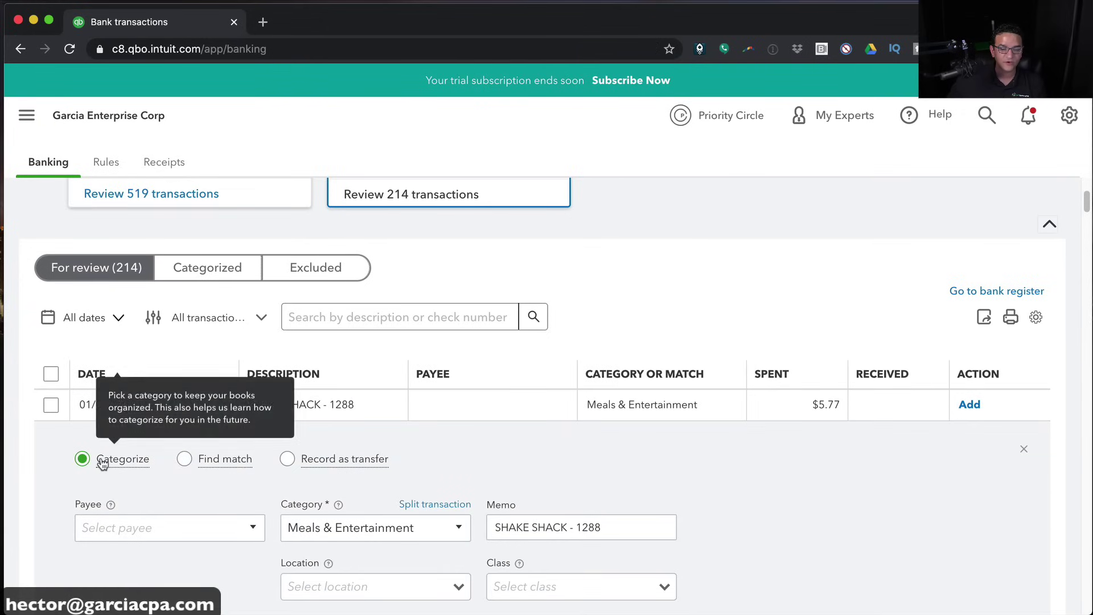
mouse_move(307, 460)
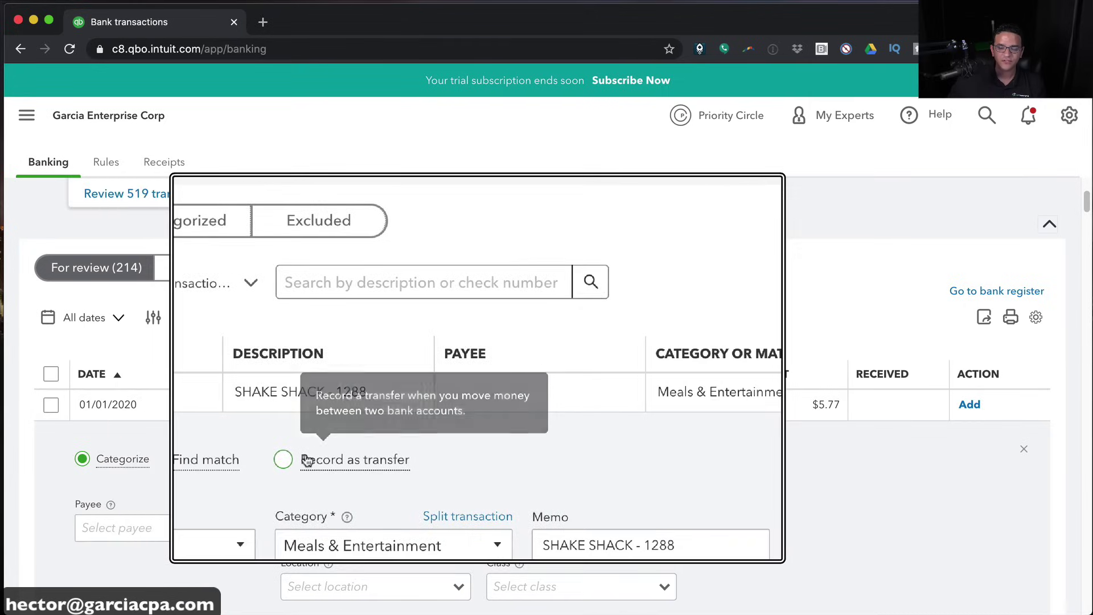
mouse_move(100, 466)
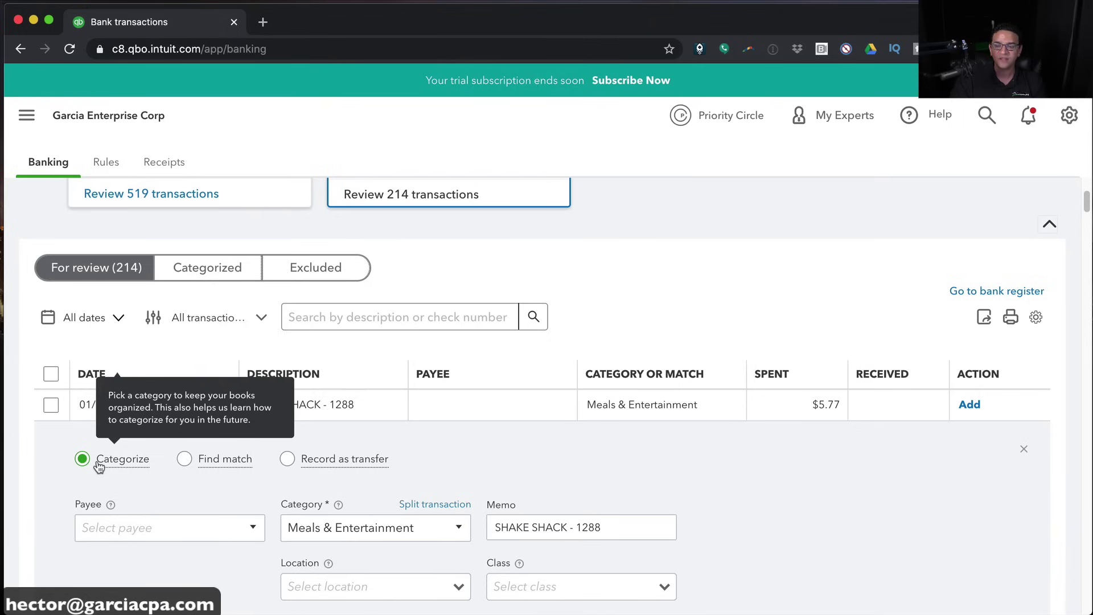
scroll(646, 480, "down", 1)
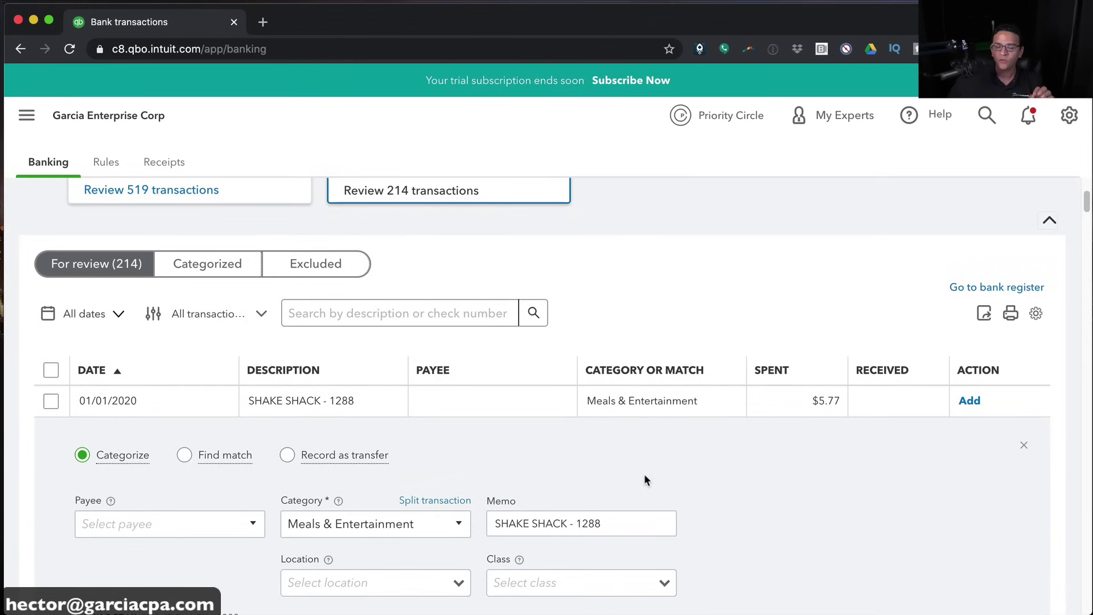
scroll(563, 483, "down", 2)
Add Shake Shack as a new vendor and set it as the transaction's payee
left_click(130, 484)
type("Sh")
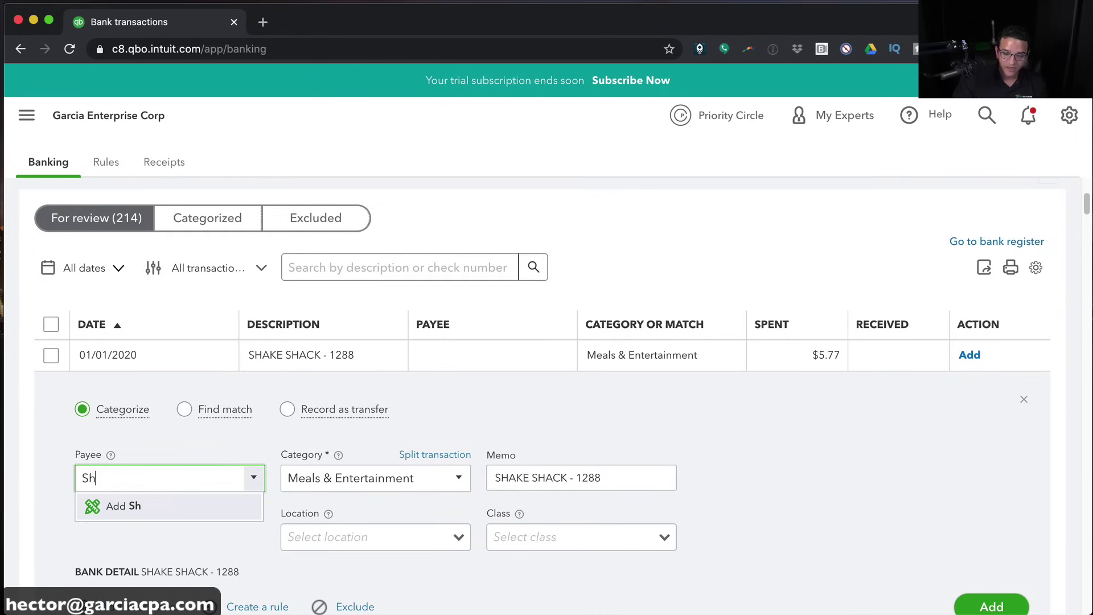
type("ake")
type(" Sac")
type("ck")
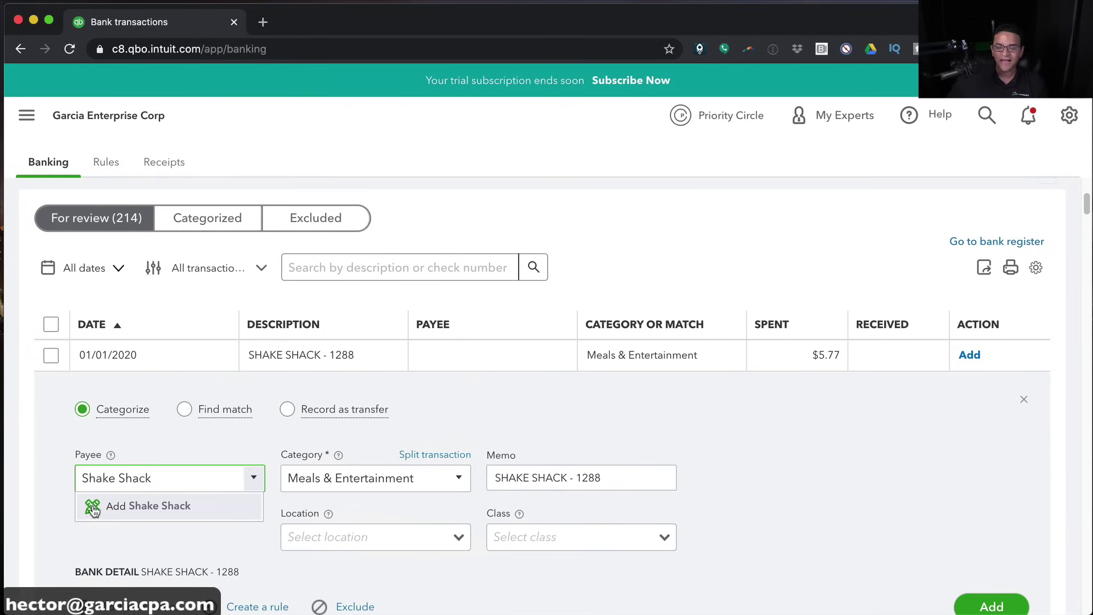
left_click(95, 507)
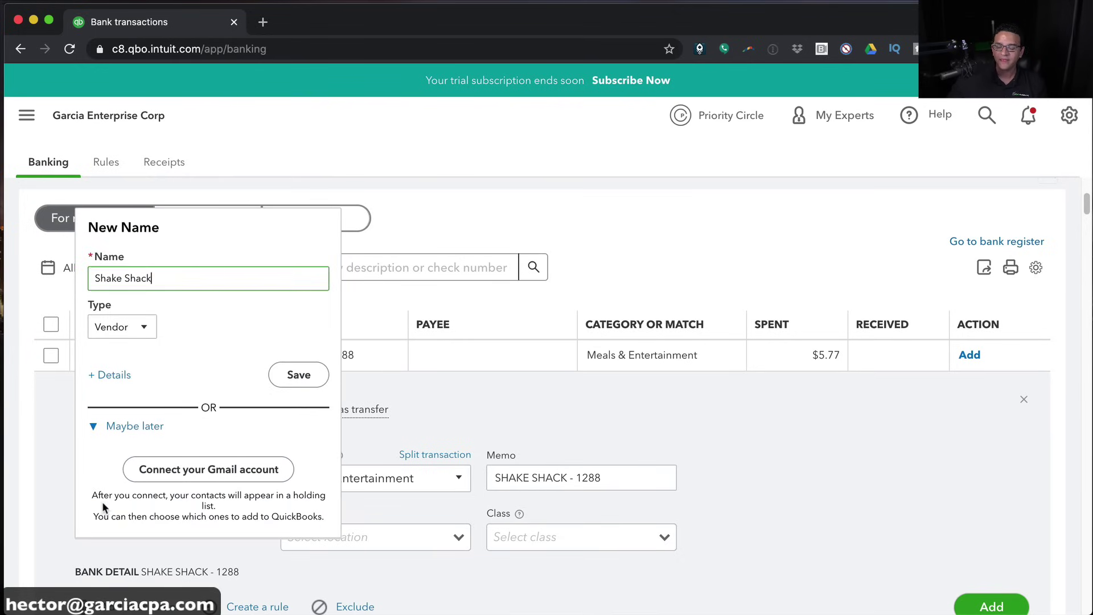
left_click(134, 326)
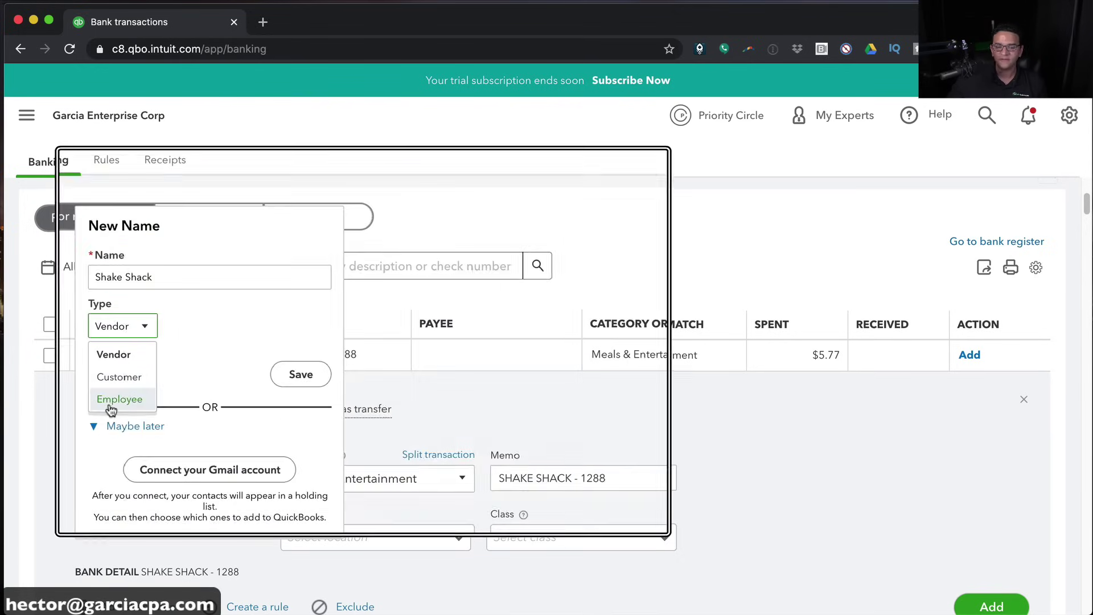
left_click(113, 355)
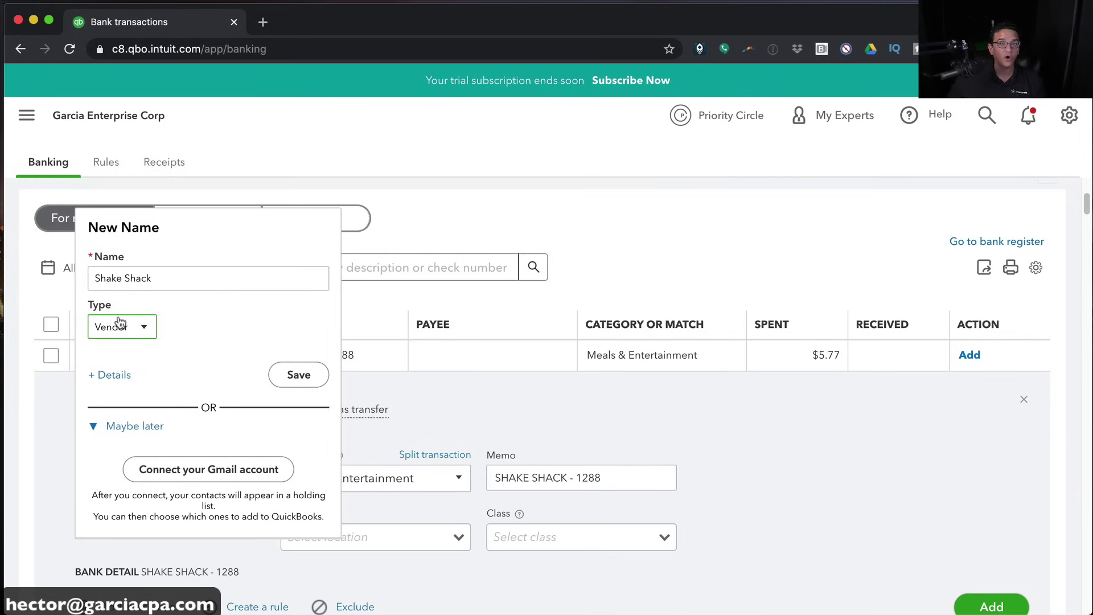
left_click(298, 375)
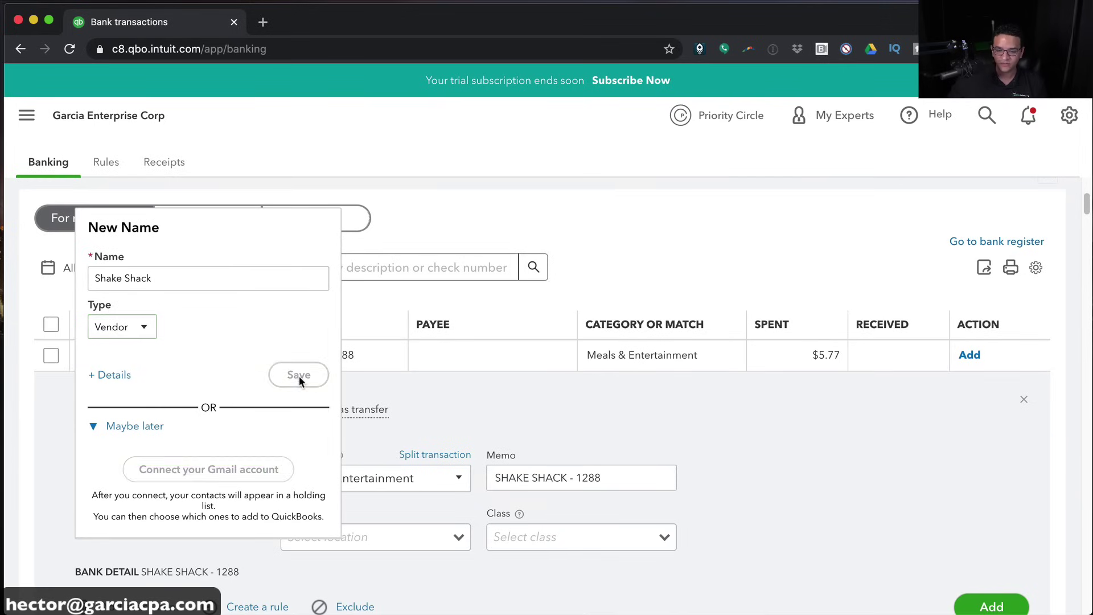
Change the category from Meals & Entertainment to Travel and set the location to FL
left_click(446, 477)
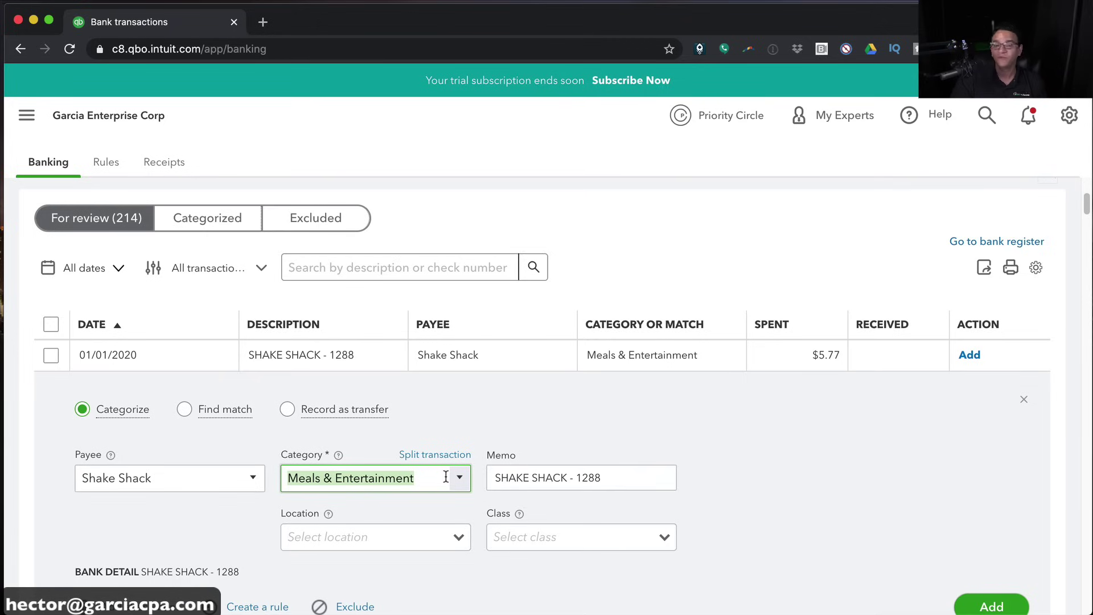
type("Travel")
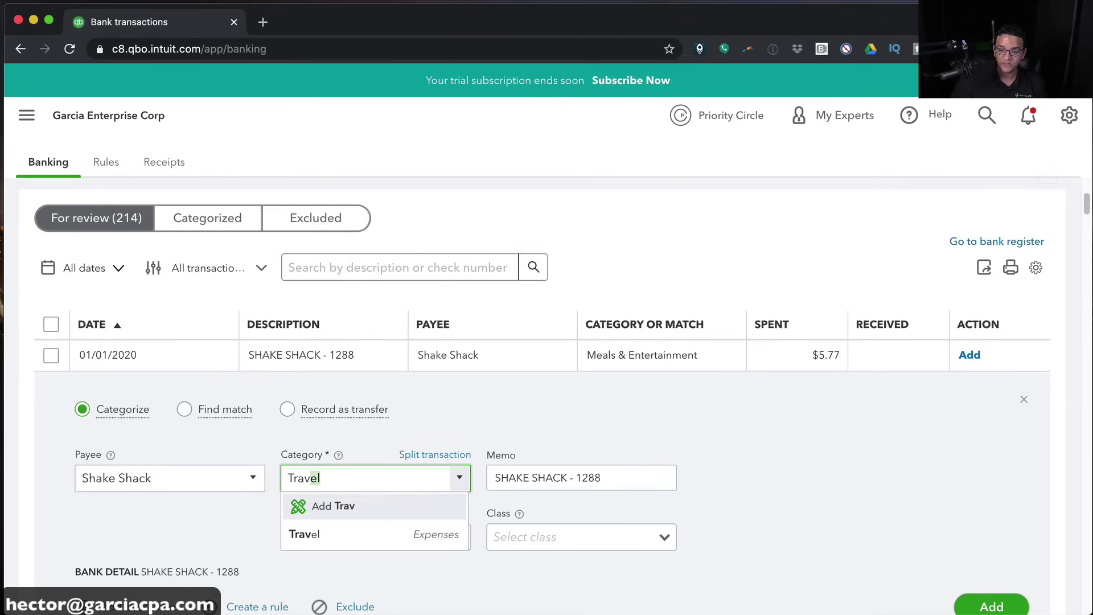
left_click(393, 540)
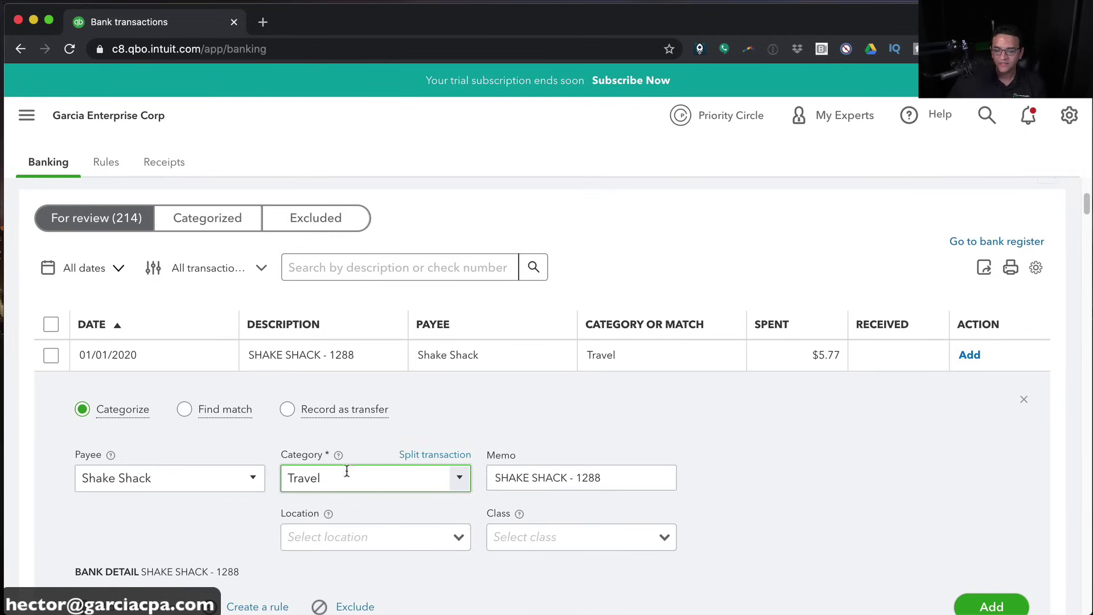
left_click(455, 536)
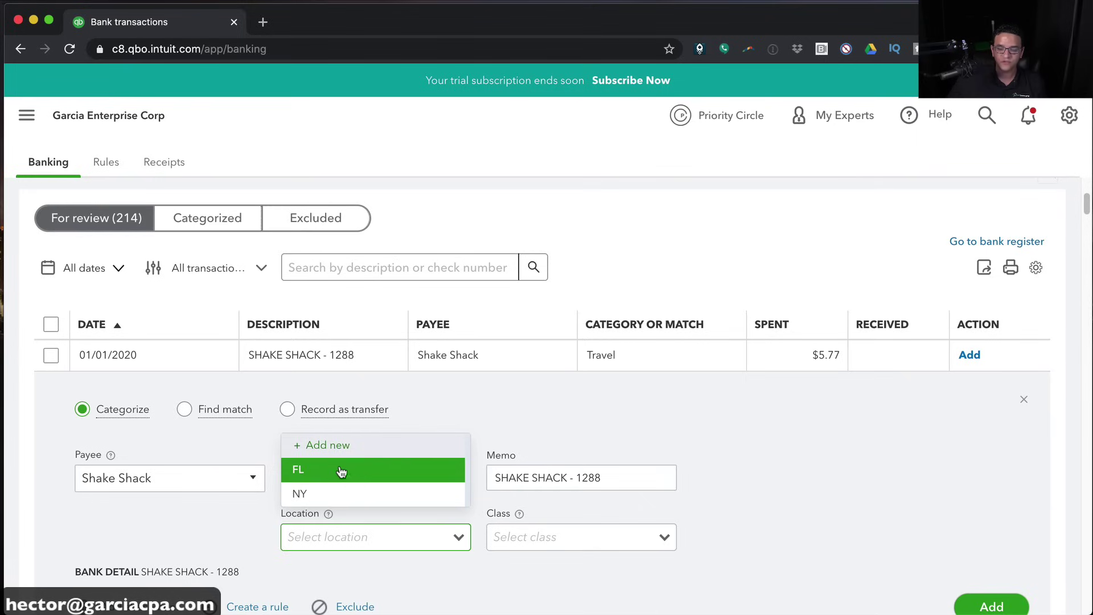
left_click(369, 475)
Assign the Individuals class and recheck the FL location
left_click(657, 541)
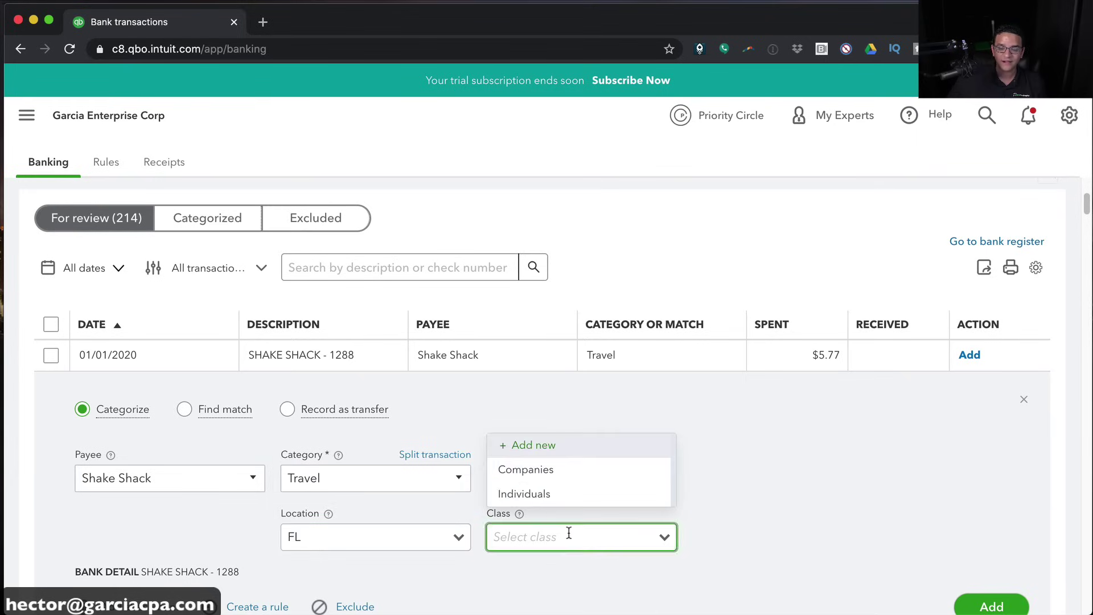
left_click(547, 491)
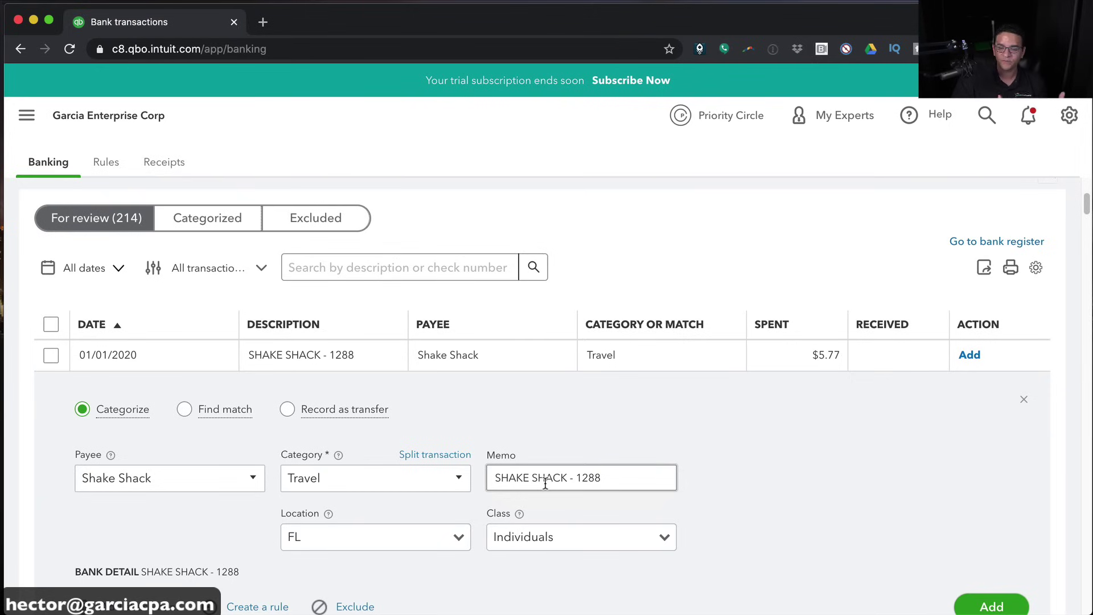
left_click(357, 539)
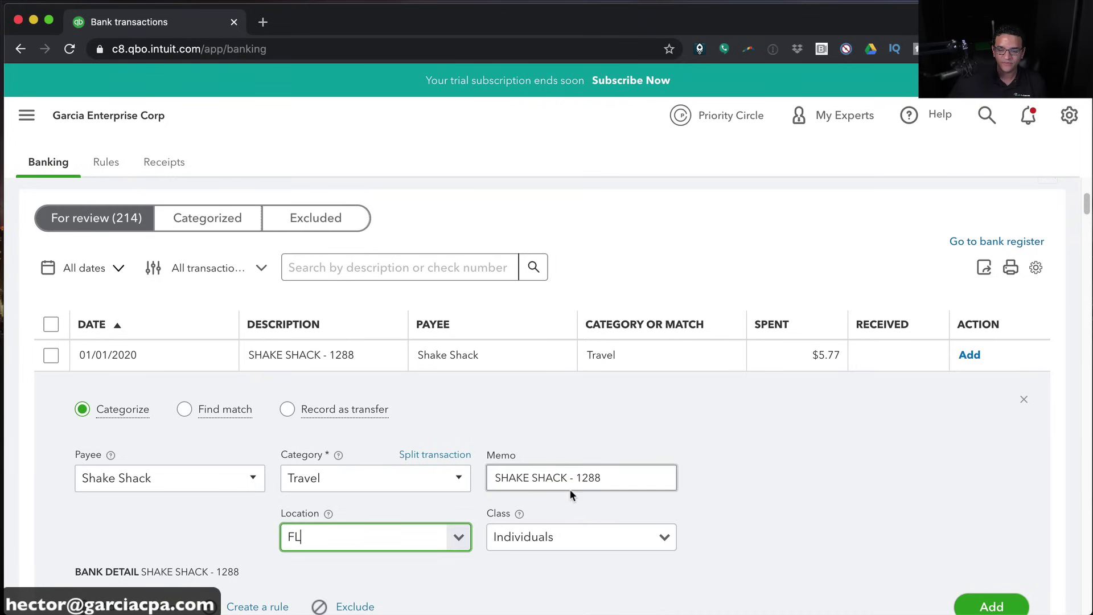
scroll(569, 493, "down", 1)
scroll(995, 590, "up", 3)
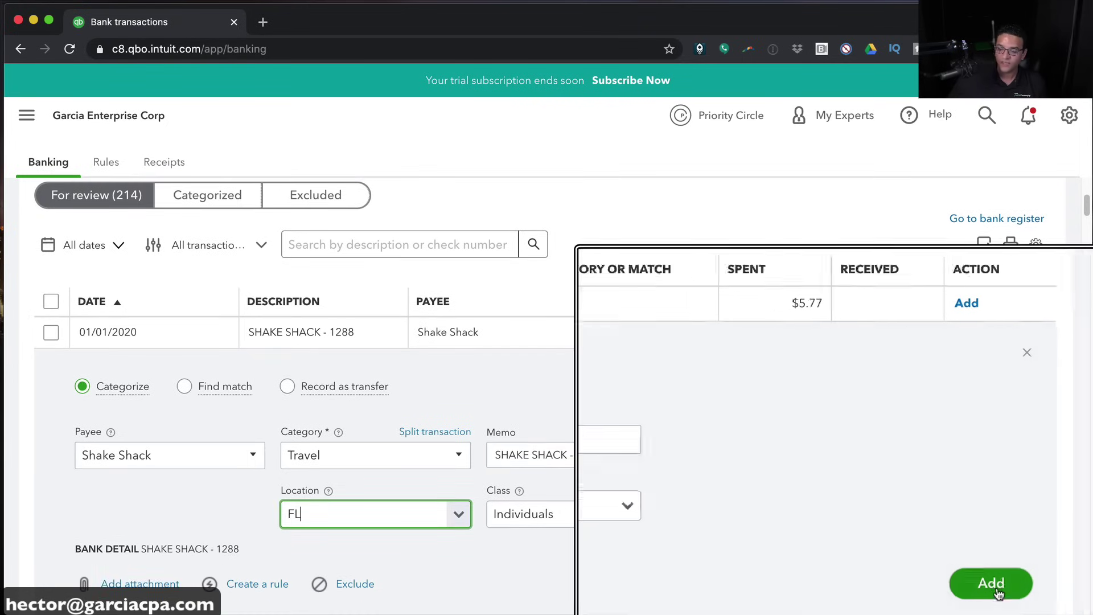
scroll(995, 591, "down", 3)
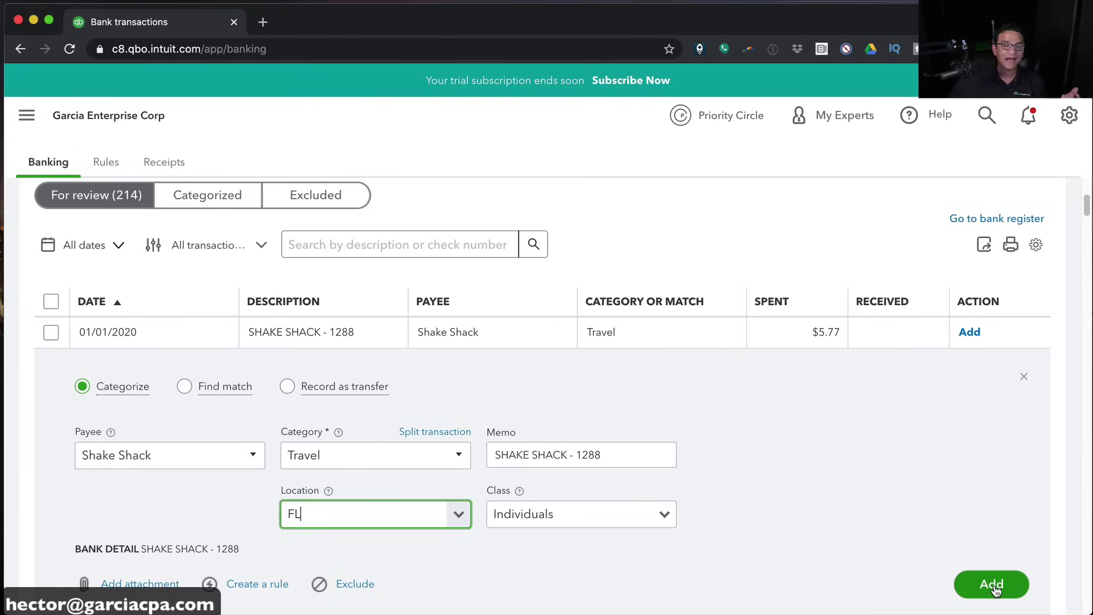
scroll(126, 591, "up", 2)
scroll(127, 592, "down", 2)
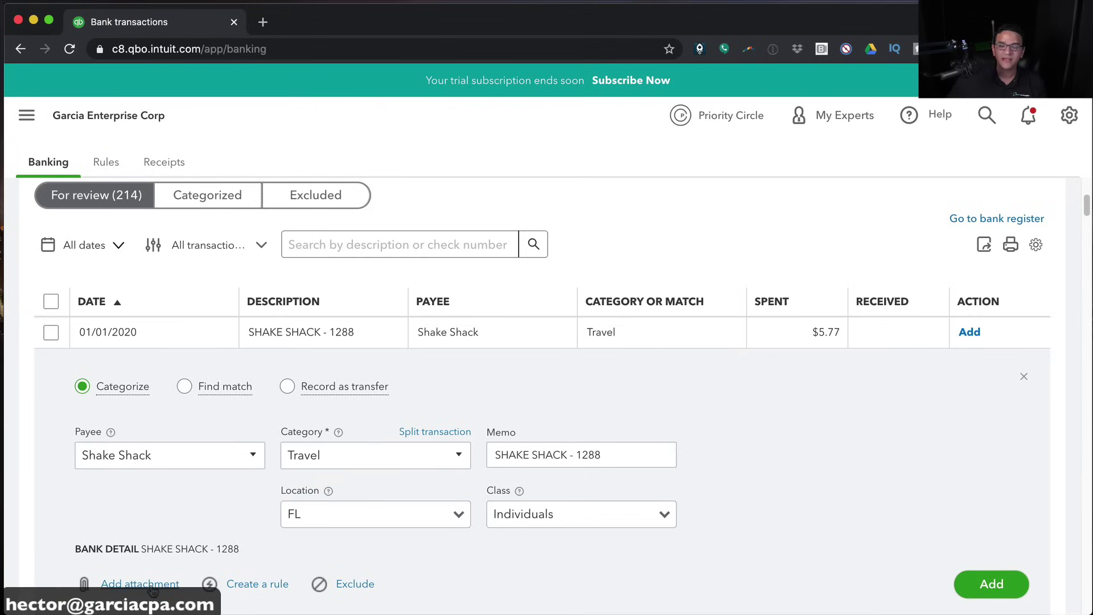
Attach sba thumb.png to the Shake Shack transaction and add it to the books
left_click(132, 585)
left_click(384, 37)
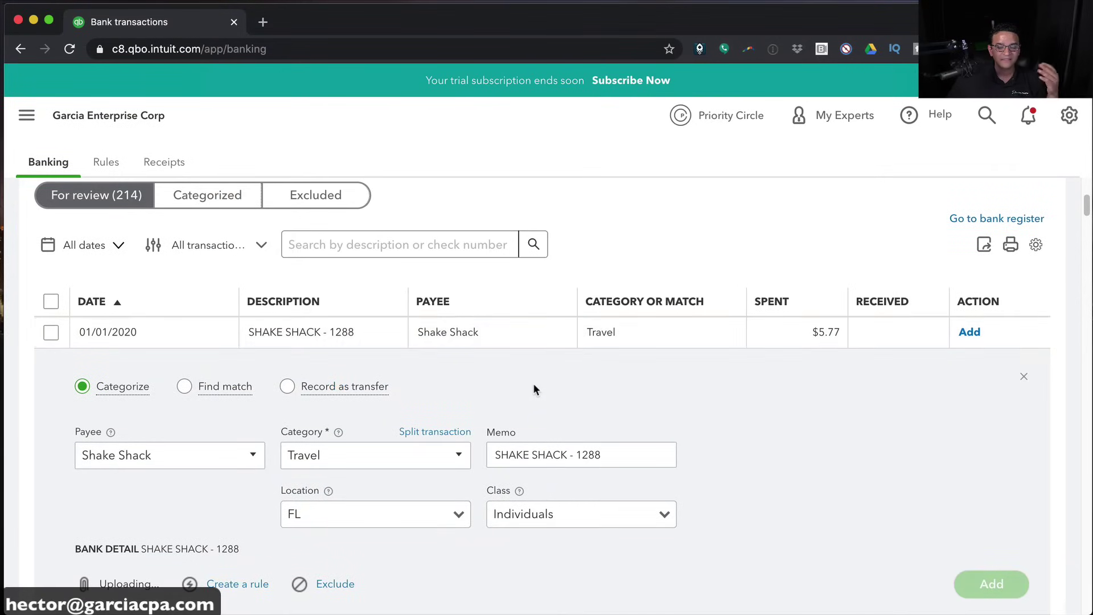
scroll(526, 402, "down", 1)
scroll(525, 403, "down", 1)
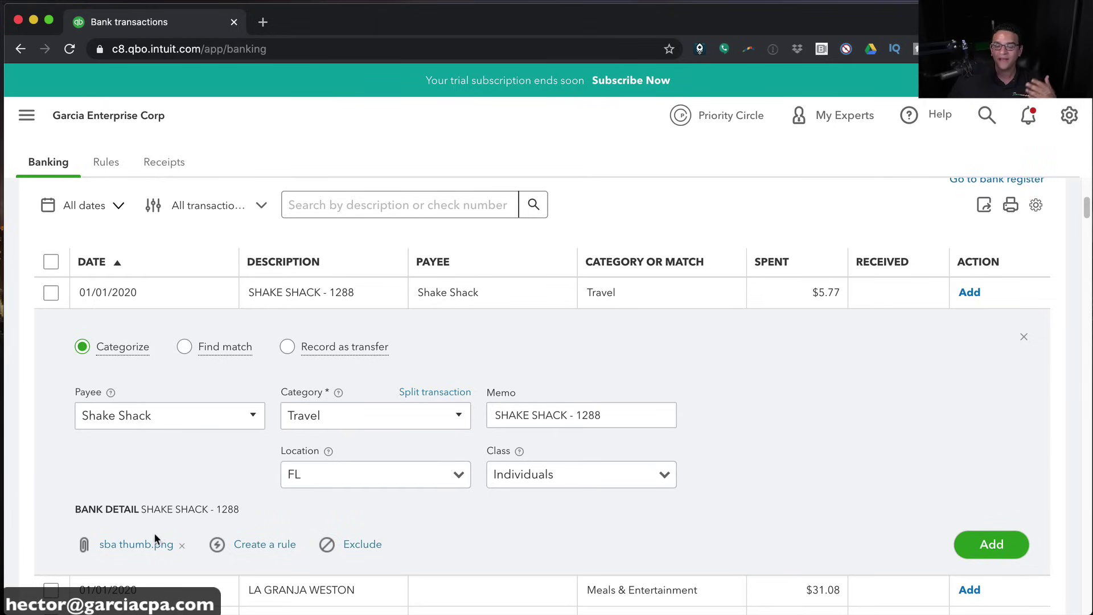
scroll(196, 427, "up", 1)
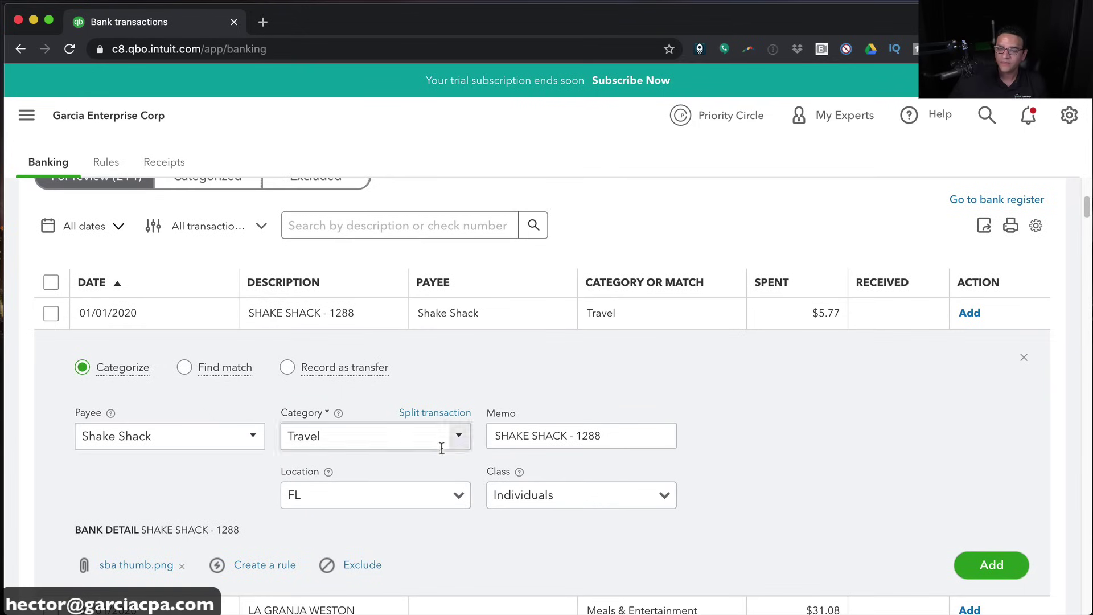
left_click(1002, 569)
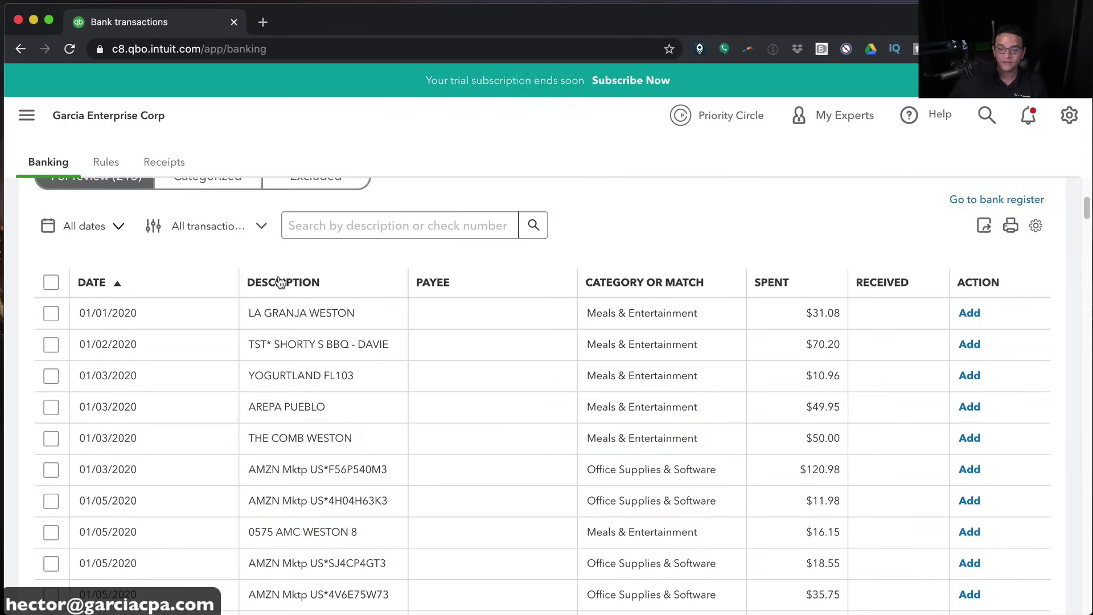
Sort the review list by description and select the four 7-Eleven transactions
left_click(298, 282)
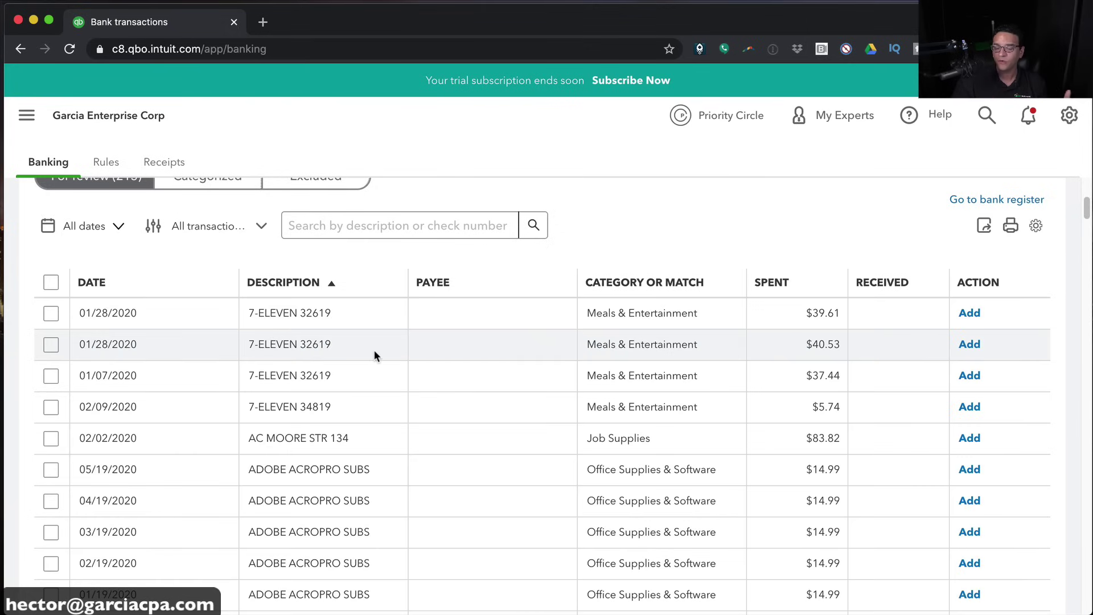
scroll(349, 455, "down", 5)
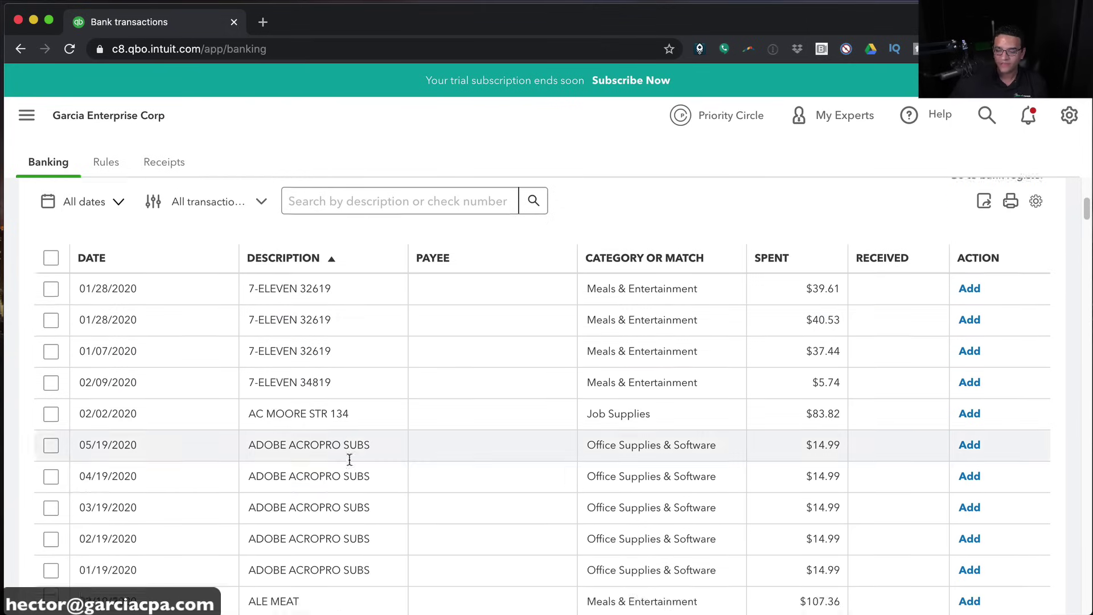
scroll(341, 364, "down", 2)
scroll(318, 296, "up", 6)
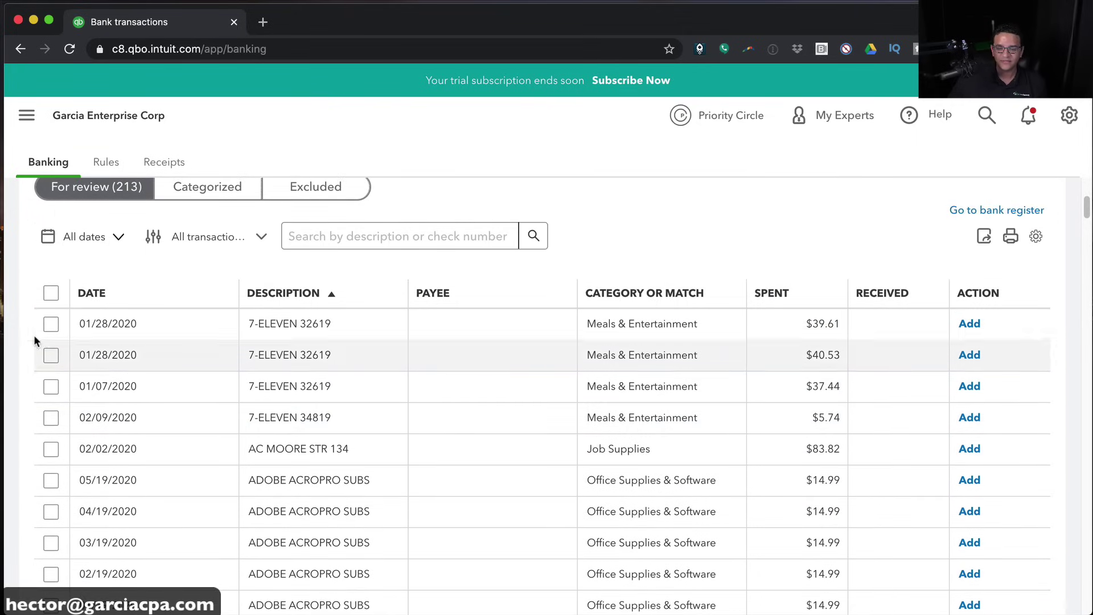
left_click(50, 322)
left_click(53, 355)
left_click(51, 386)
left_click(53, 417)
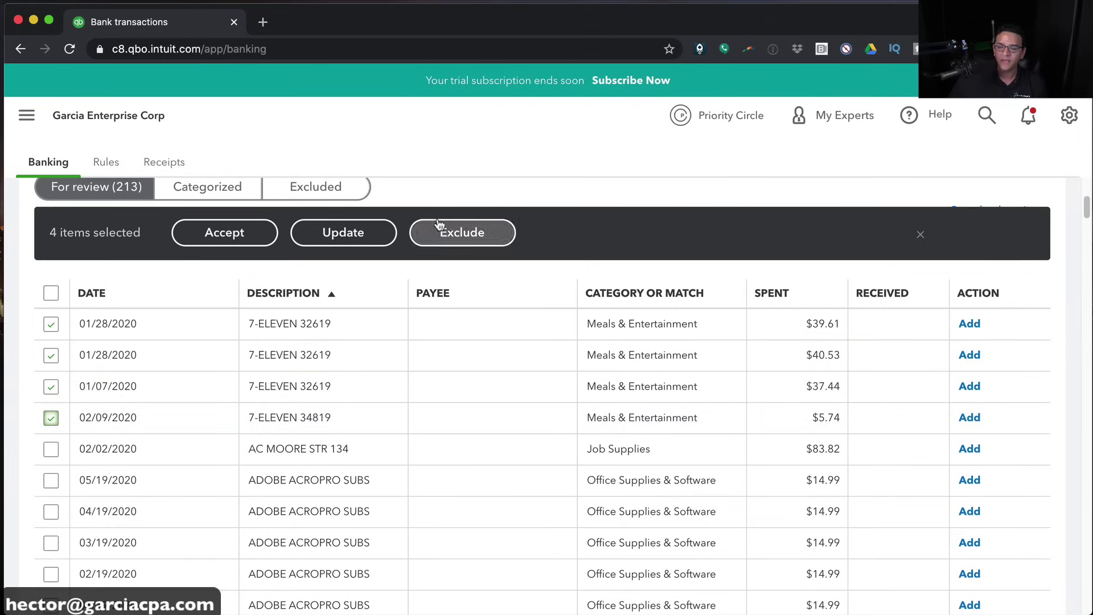
In the batch update, set the payee to 7-Eleven, created as a new vendor
left_click(373, 234)
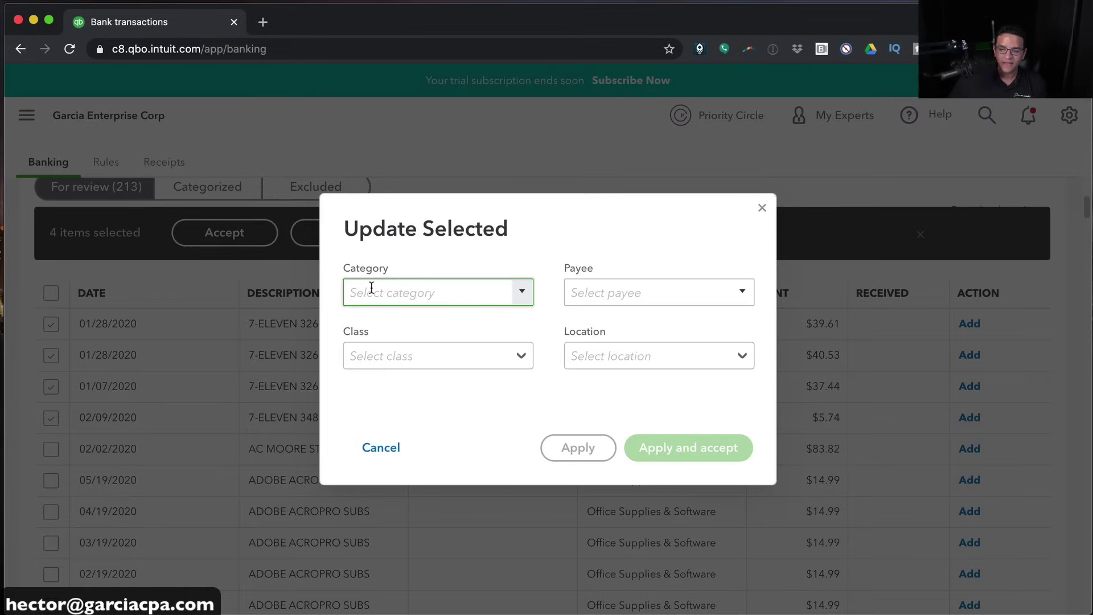
type("7-Eleven")
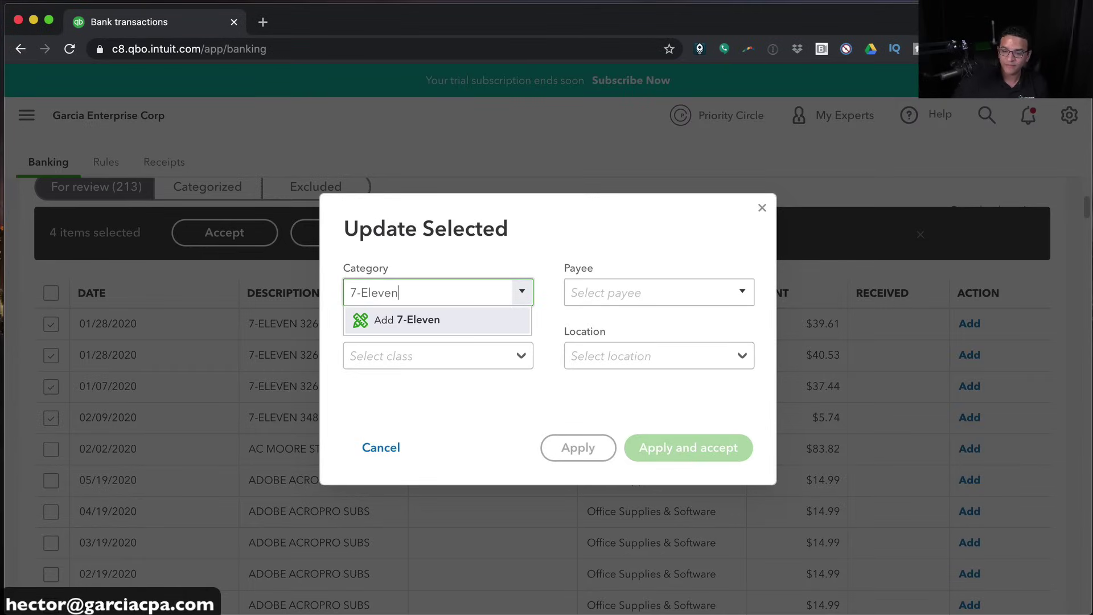
left_click(378, 312)
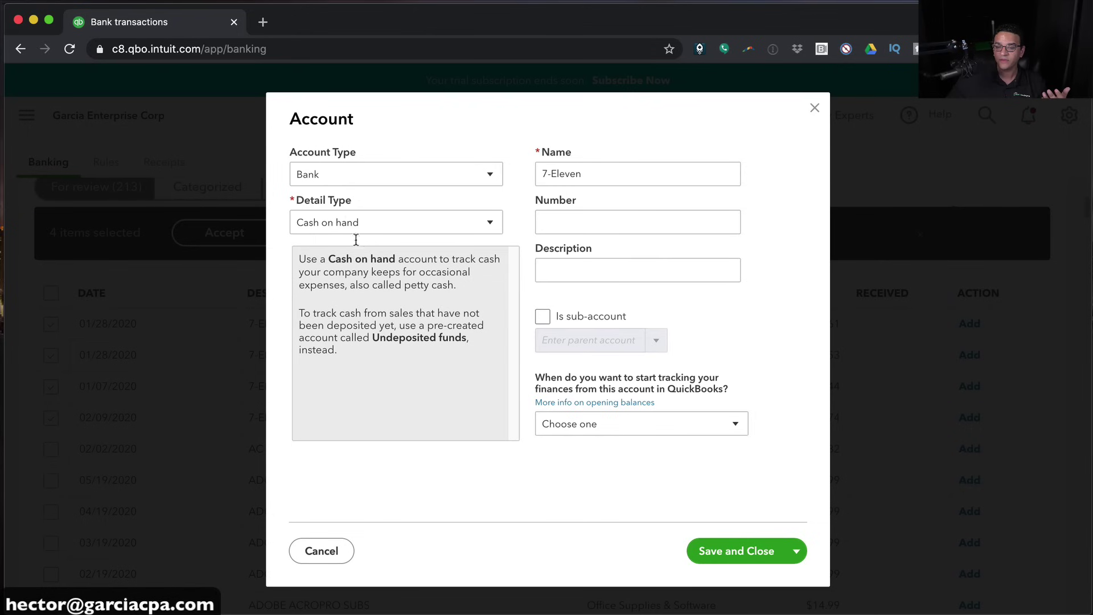
left_click(313, 563)
left_click(577, 296)
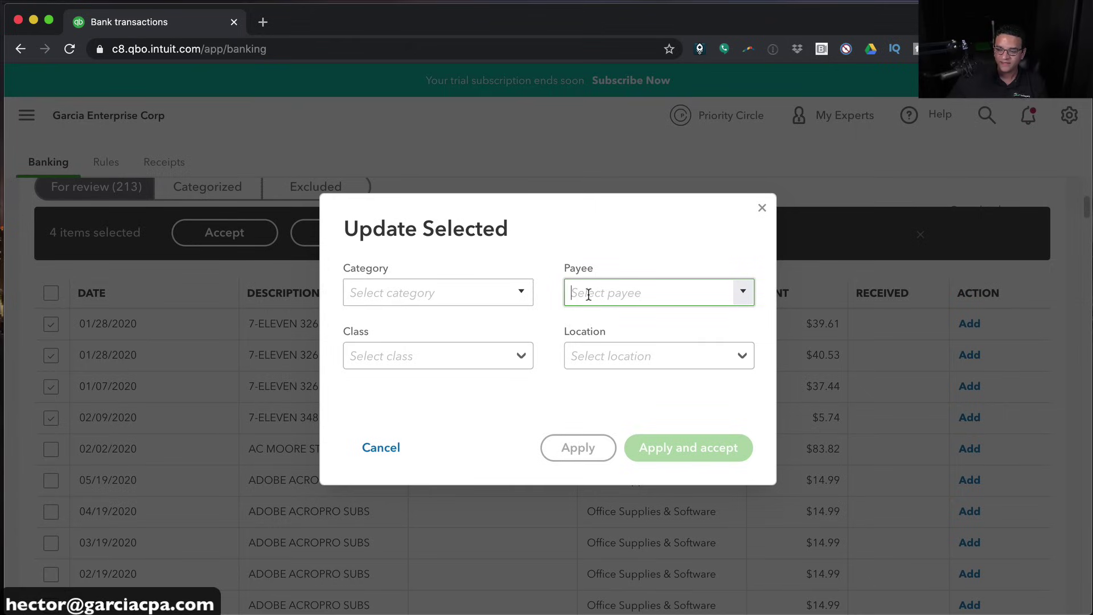
type("7-Eleven")
left_click(626, 320)
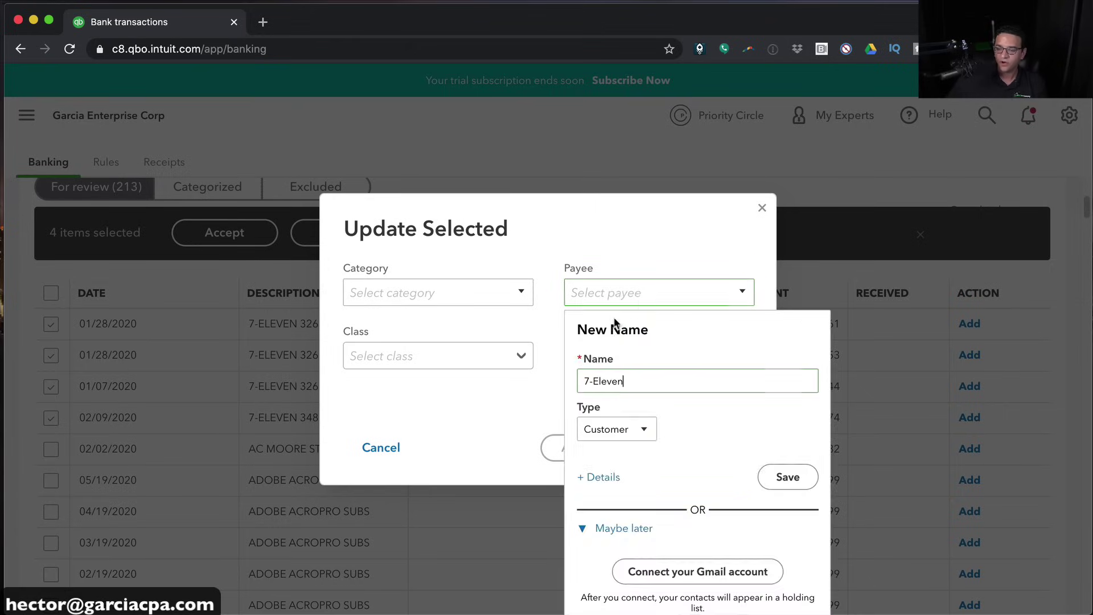
left_click(644, 430)
left_click(602, 478)
left_click(786, 477)
Set the category to Car & Truck:Fuel and apply and accept all four transactions
left_click(398, 302)
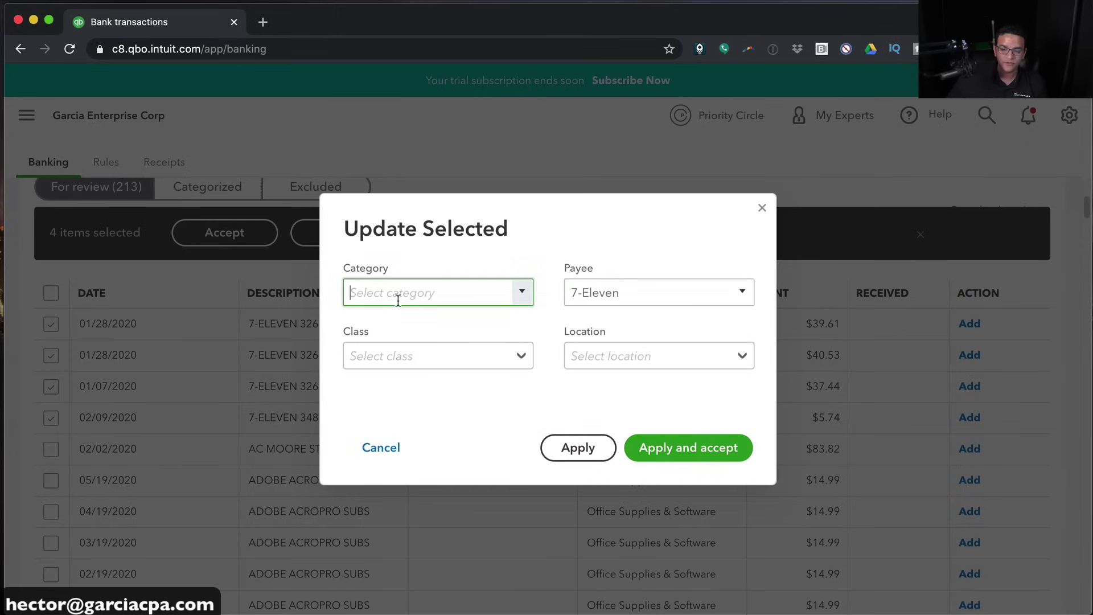
type("fuel")
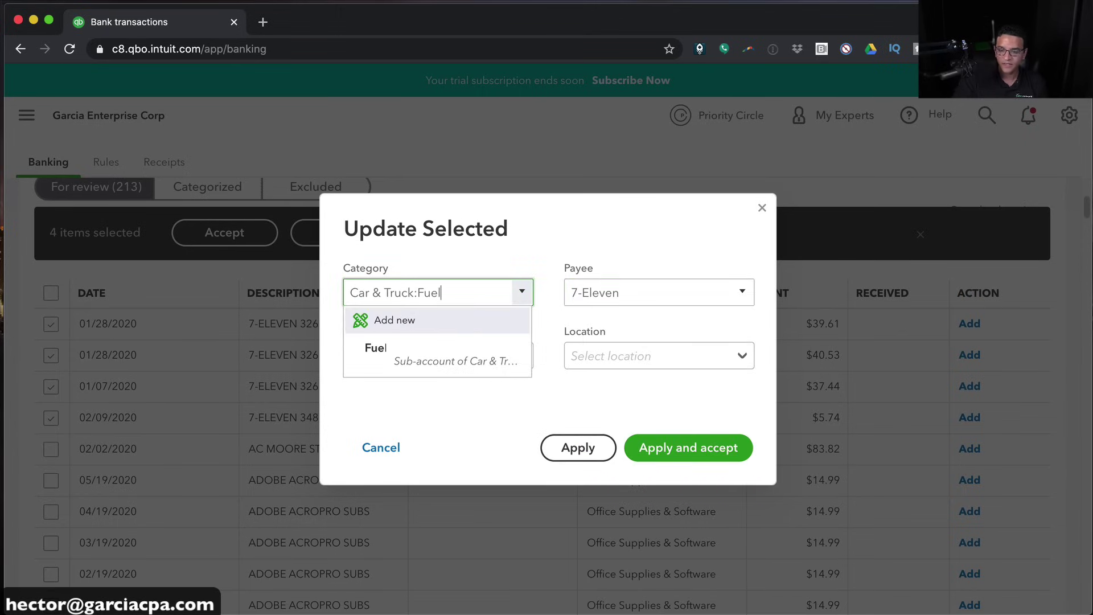
left_click(441, 362)
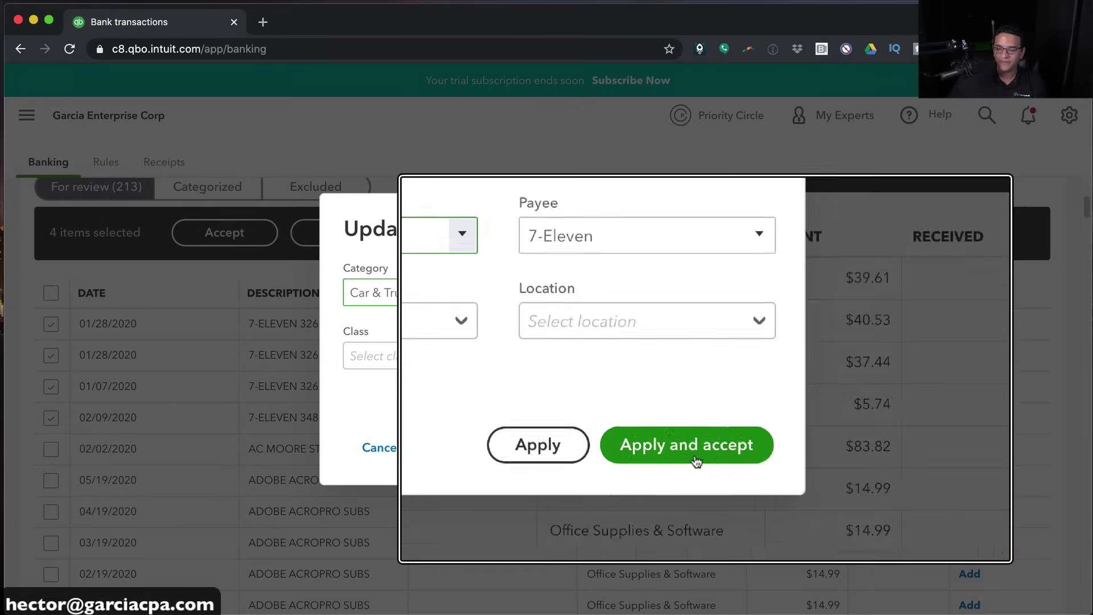
left_click(695, 455)
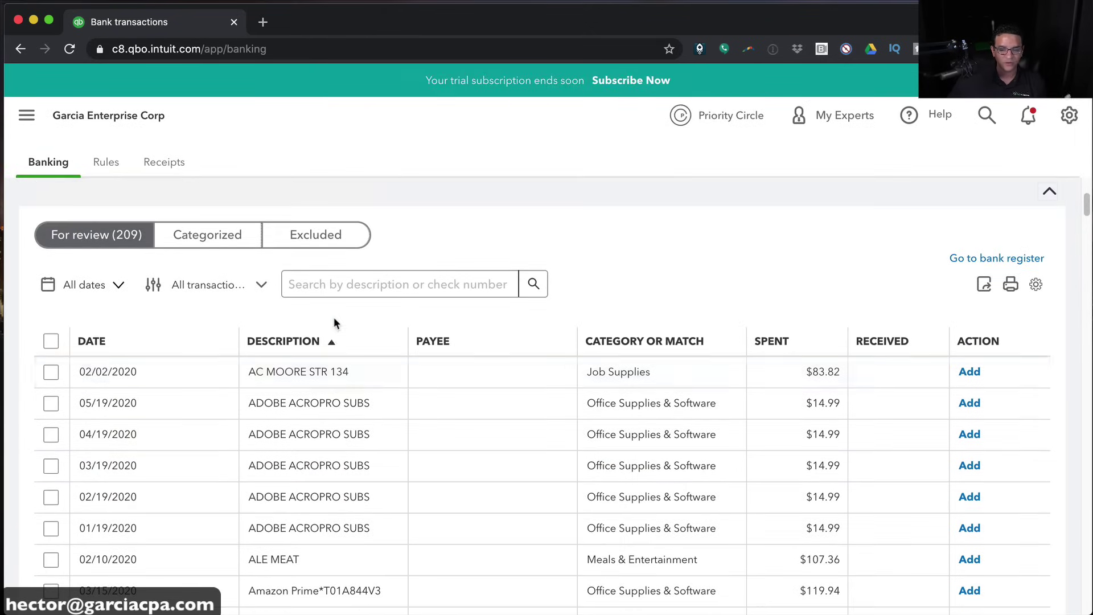
Search the review list for 'adobe' and check the transaction type filter without changing it
left_click(344, 282)
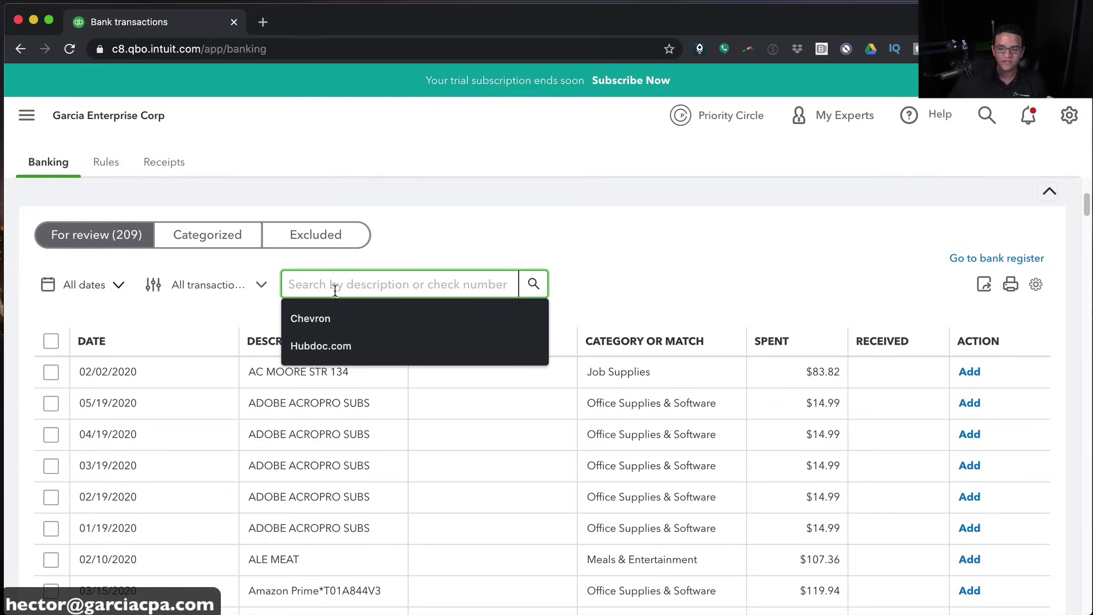
type("adobe")
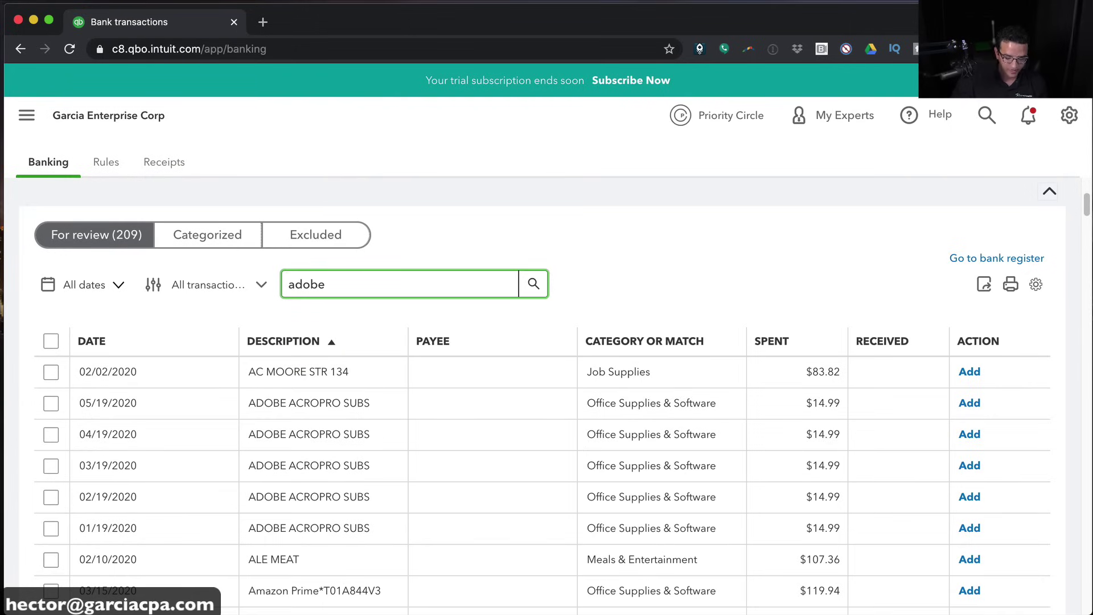
key("Return")
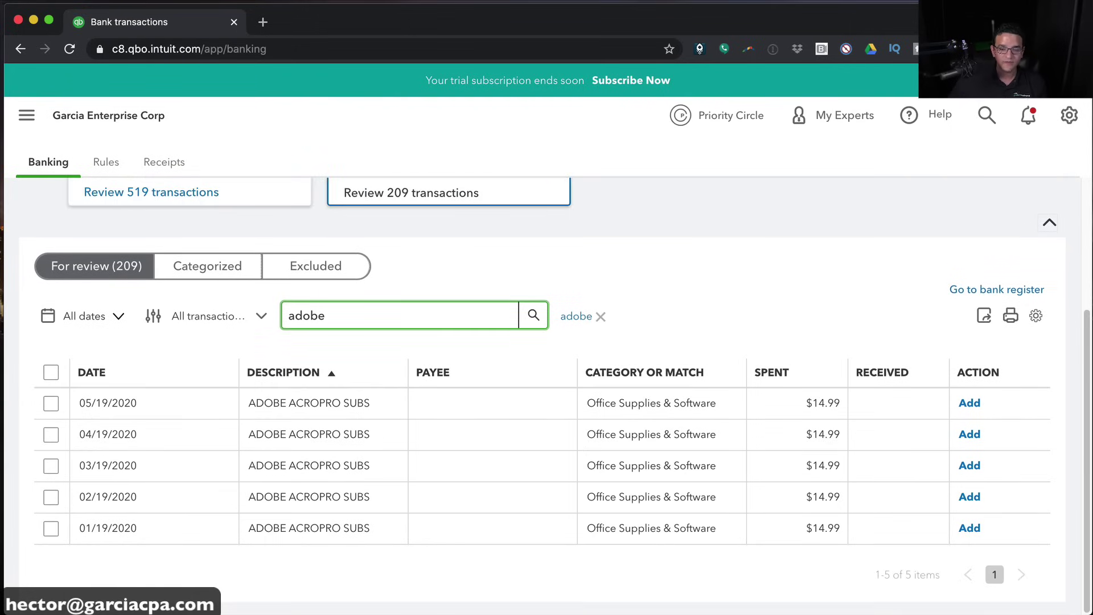
left_click_drag(351, 314, 275, 299)
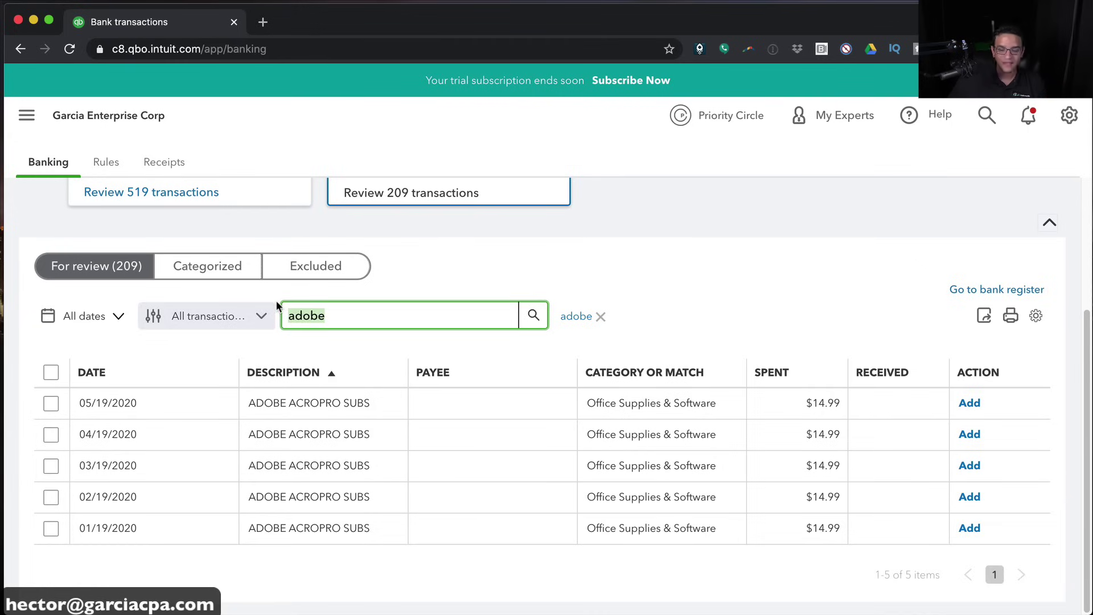
key("BackSpace")
left_click(232, 322)
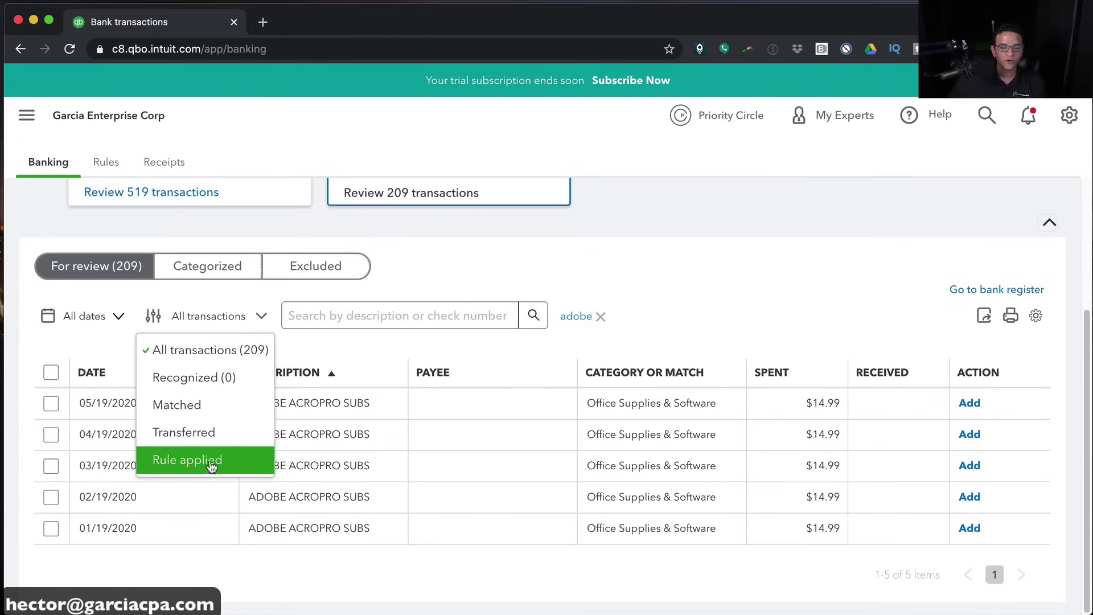
left_click(101, 343)
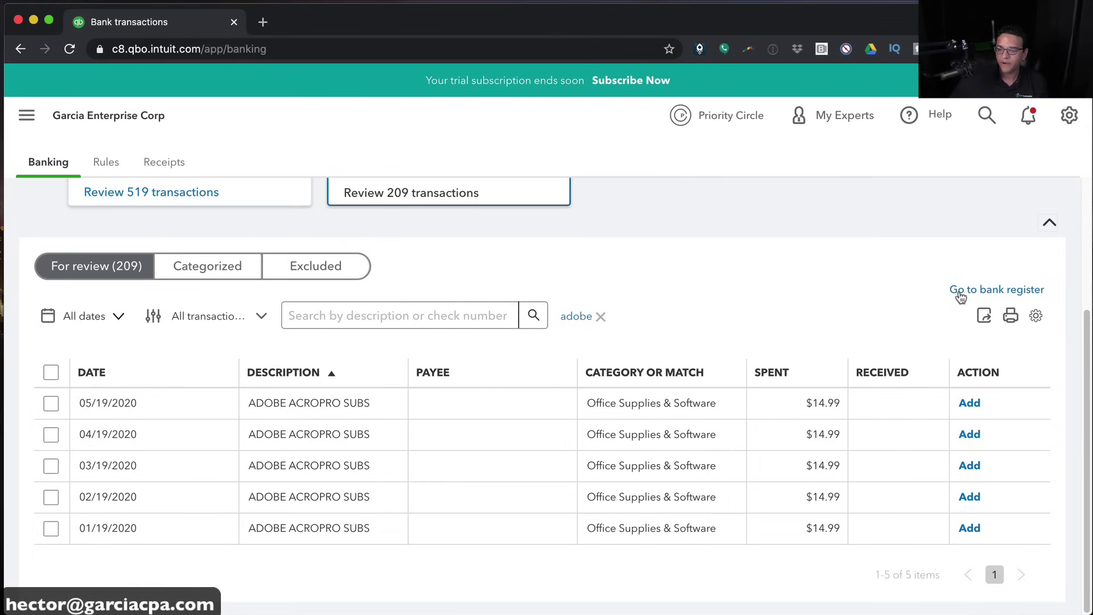
Turn on grouping by payee in the table settings and browse the grouped list
left_click(1031, 322)
scroll(948, 424, "down", 2)
scroll(947, 424, "down", 4)
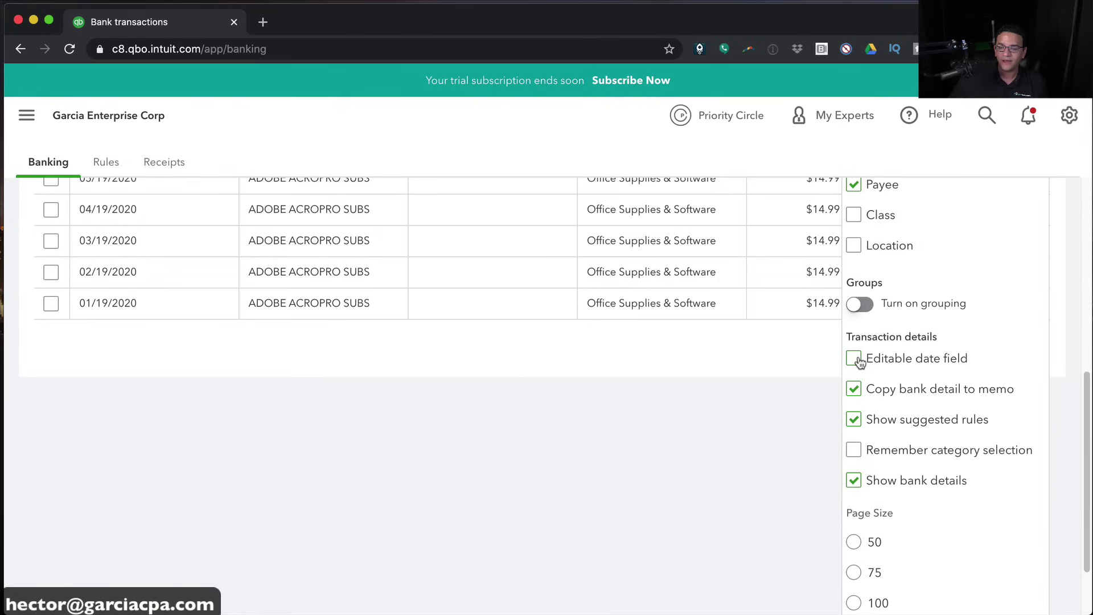
left_click(859, 305)
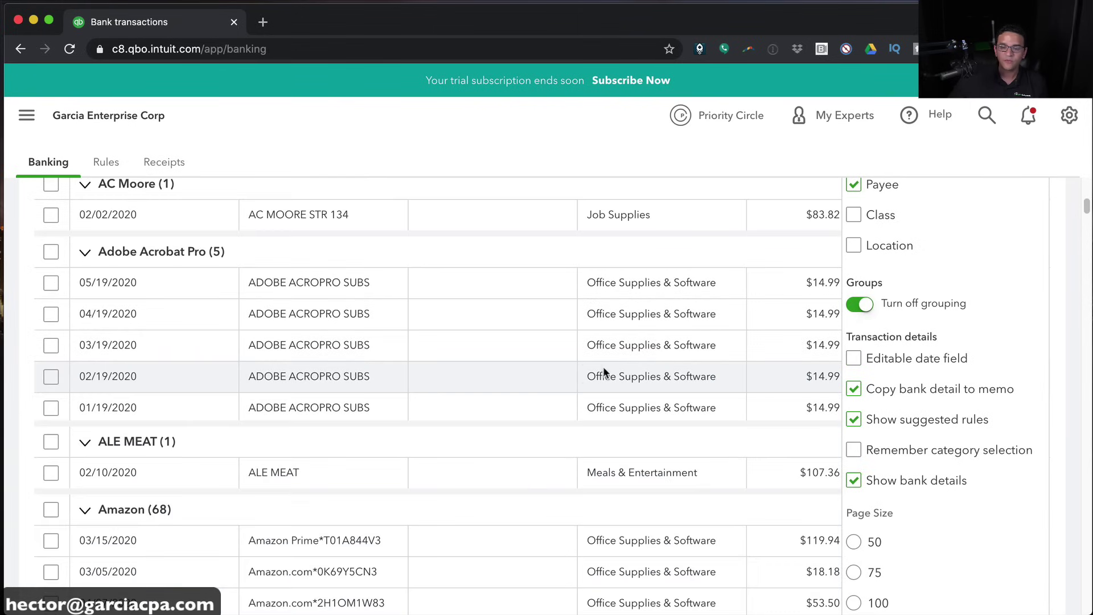
left_click(1033, 151)
scroll(910, 295, "up", 5)
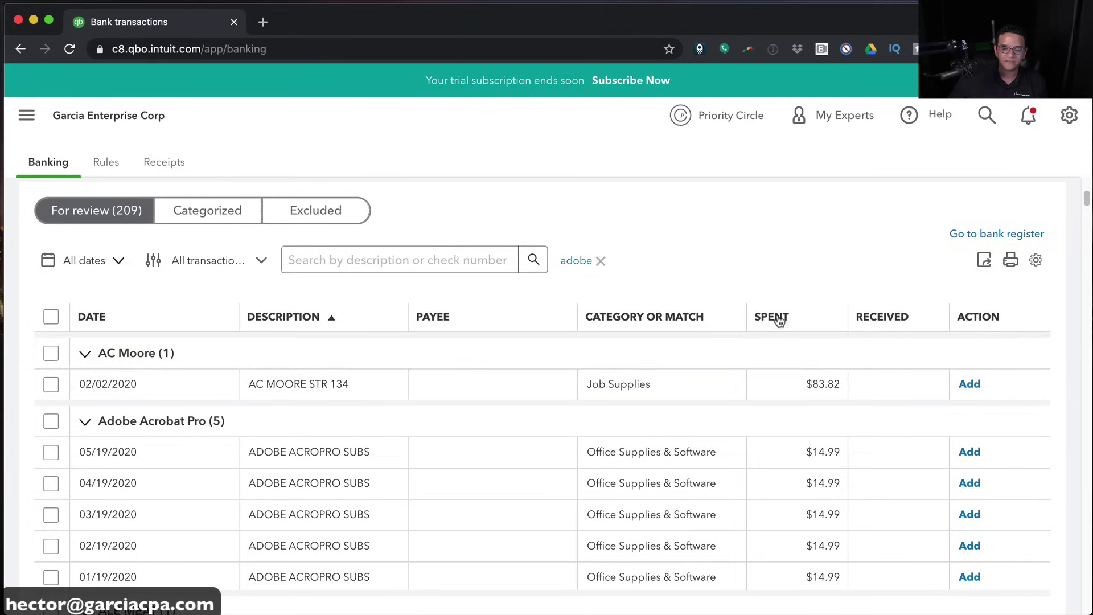
scroll(594, 406, "down", 15)
scroll(595, 406, "down", 15)
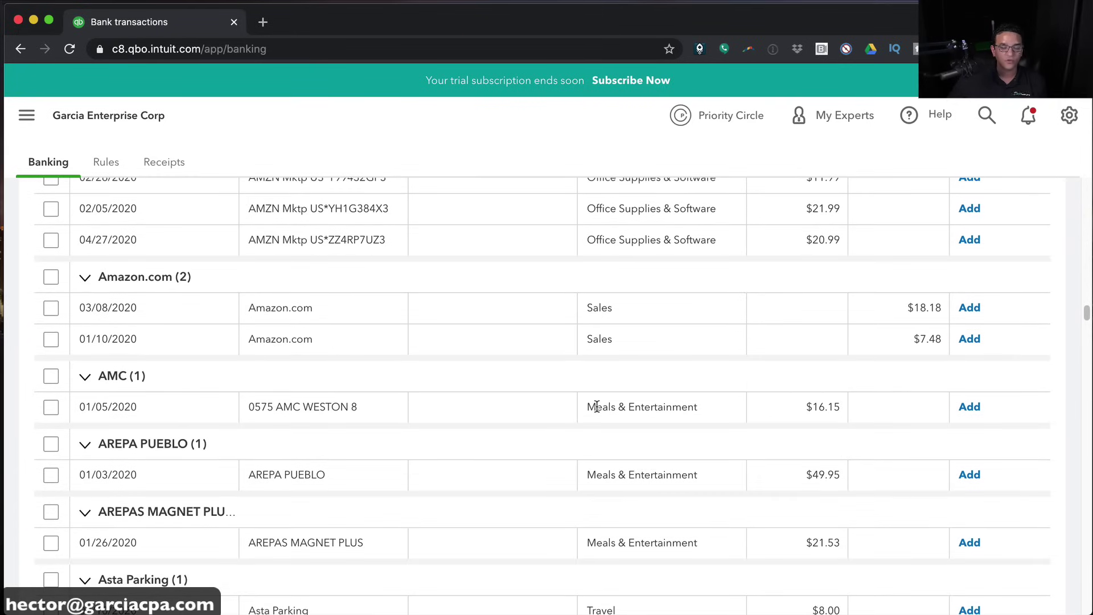
scroll(564, 416, "down", 3)
scroll(560, 419, "down", 6)
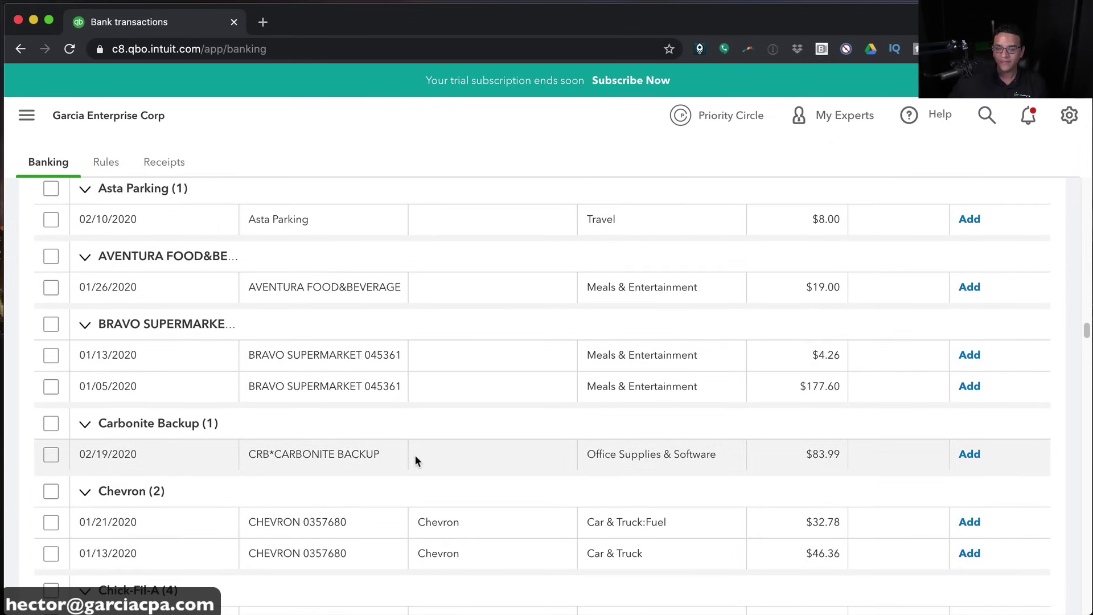
scroll(414, 454, "down", 3)
scroll(414, 454, "down", 3)
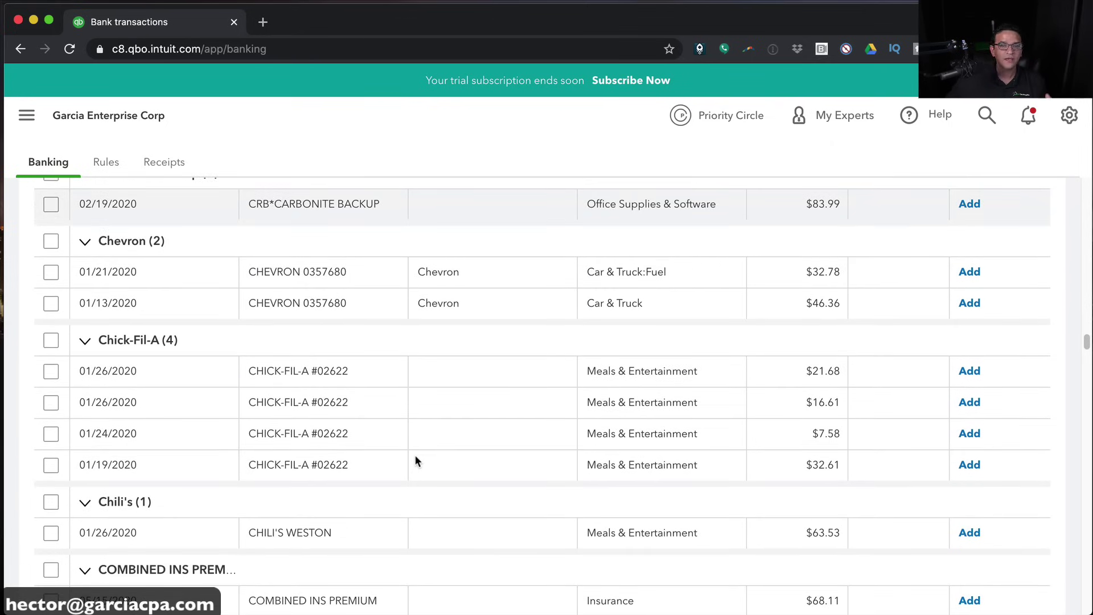
scroll(415, 455, "up", 10)
scroll(414, 456, "up", 20)
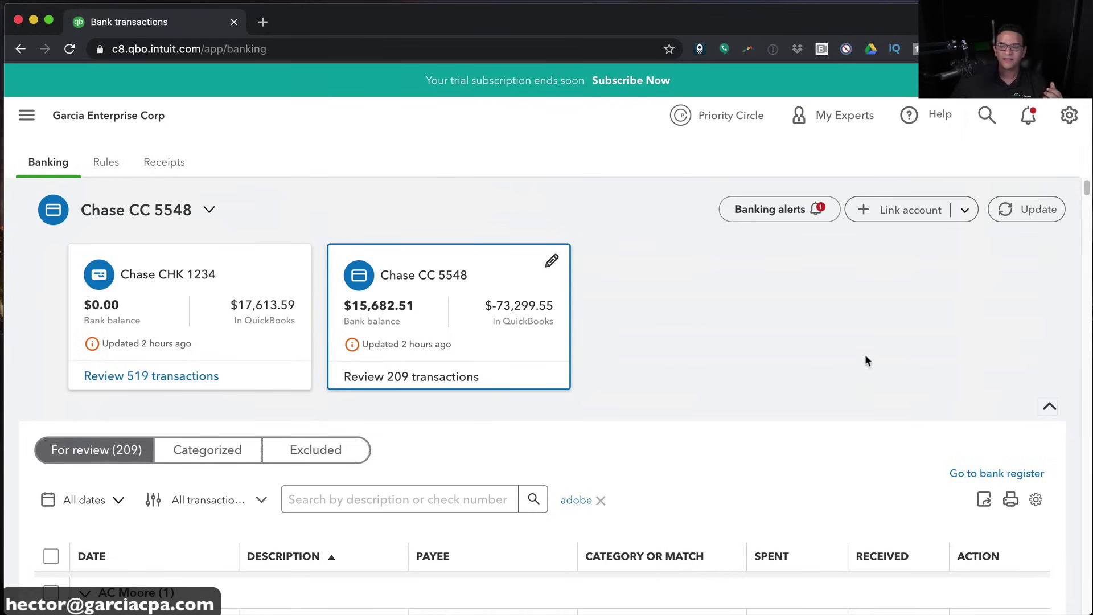
scroll(996, 447, "down", 1)
Switch off payee grouping and remove the adobe filter chip
left_click(1035, 474)
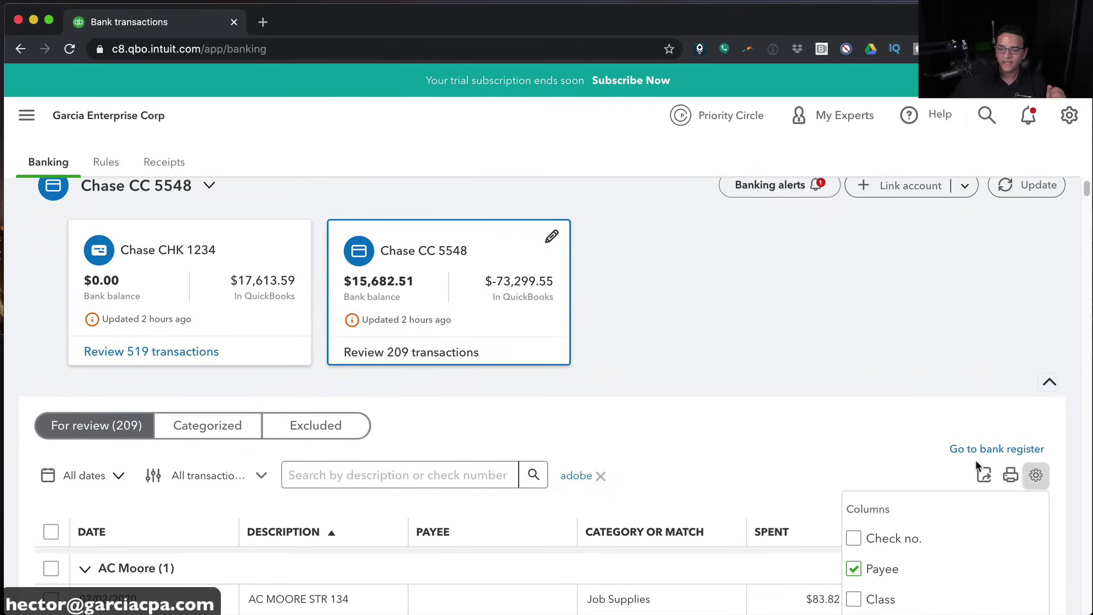
scroll(915, 482, "down", 3)
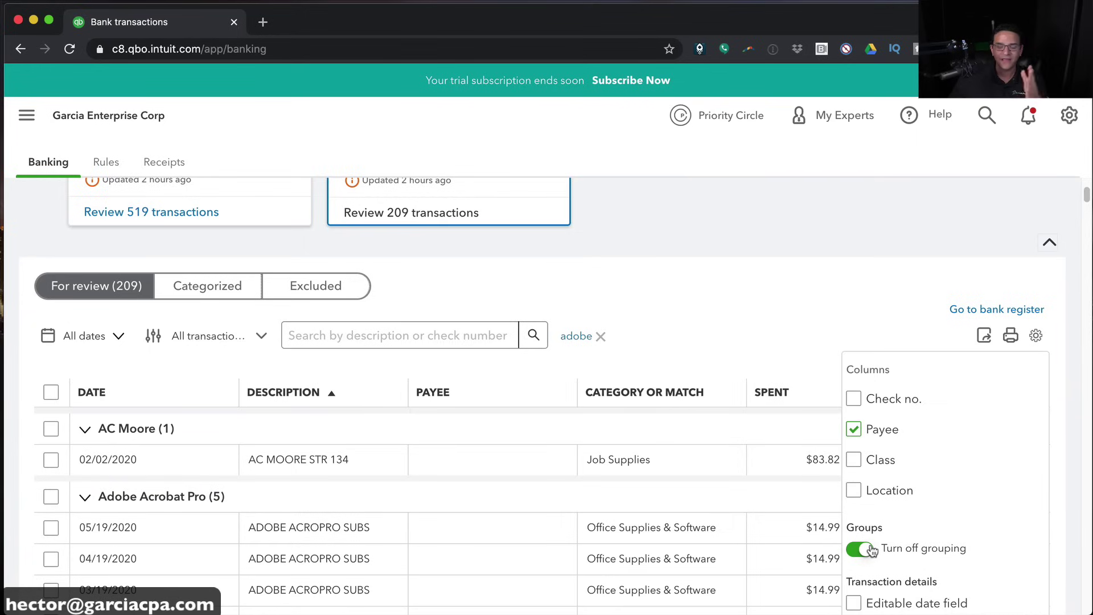
left_click(865, 550)
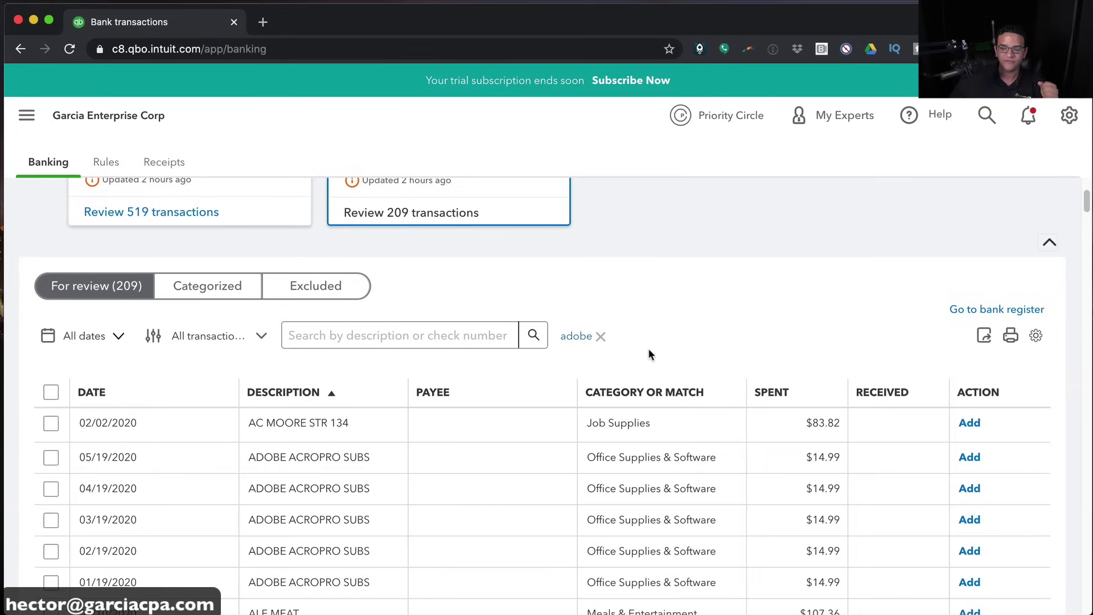
left_click(600, 336)
scroll(704, 329, "up", 5)
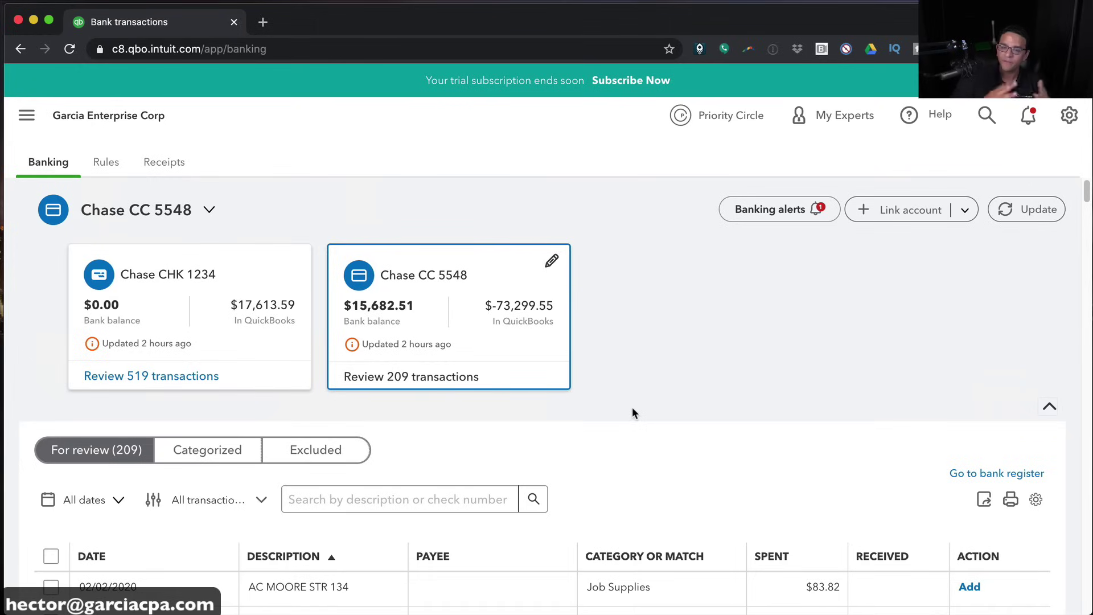
Go to the bank Rules page and start a new rule
left_click(105, 163)
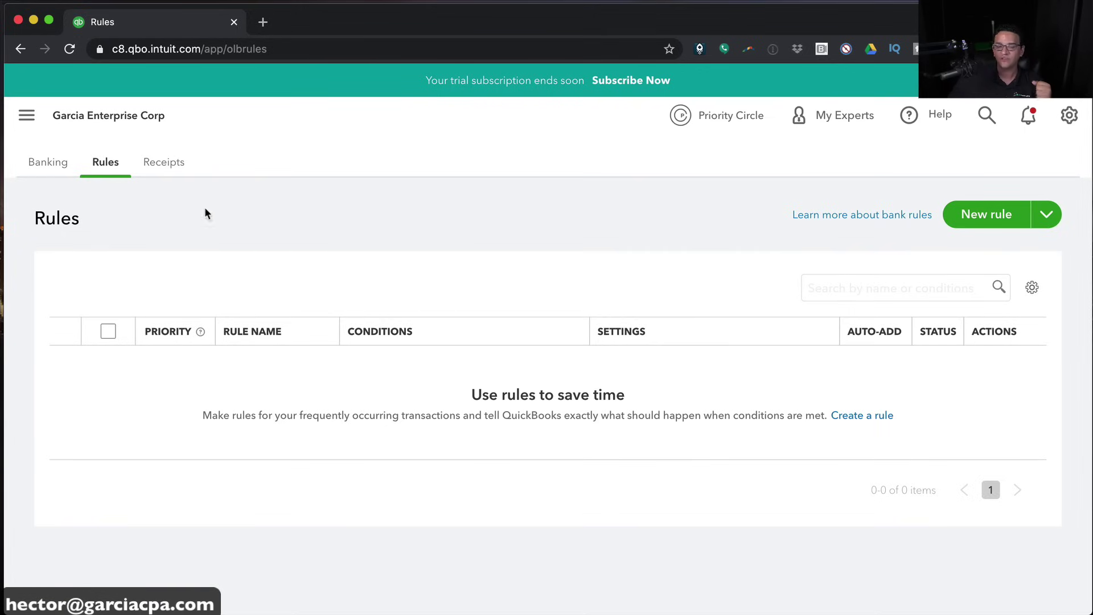
left_click(984, 219)
Name the rule Adobe, choose Office Supplies & Software, and add payee Adobe as a new vendor
type("Adobe")
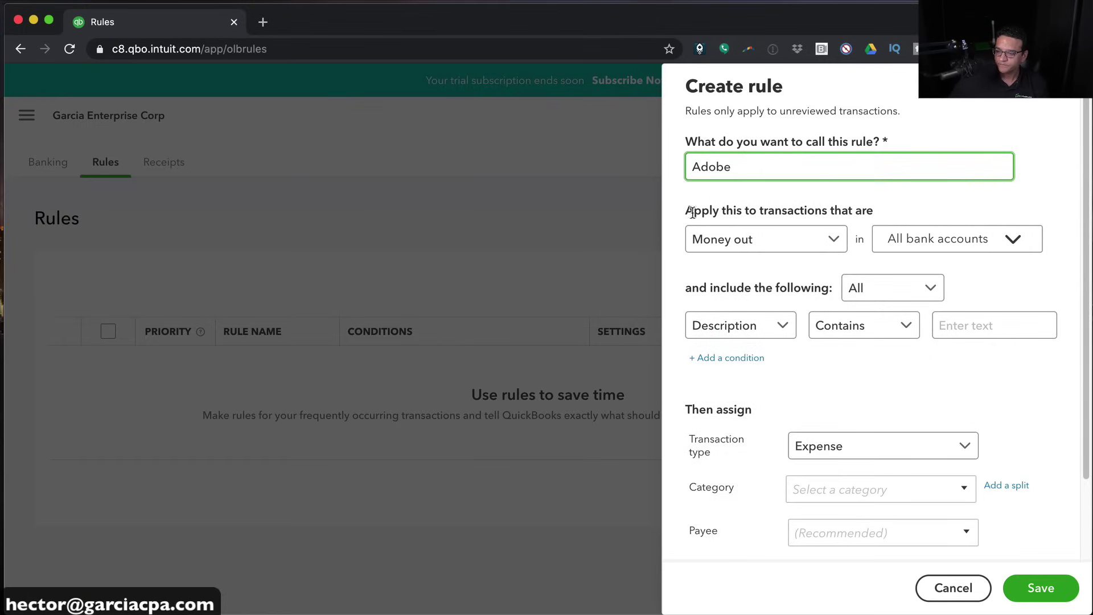
left_click(822, 491)
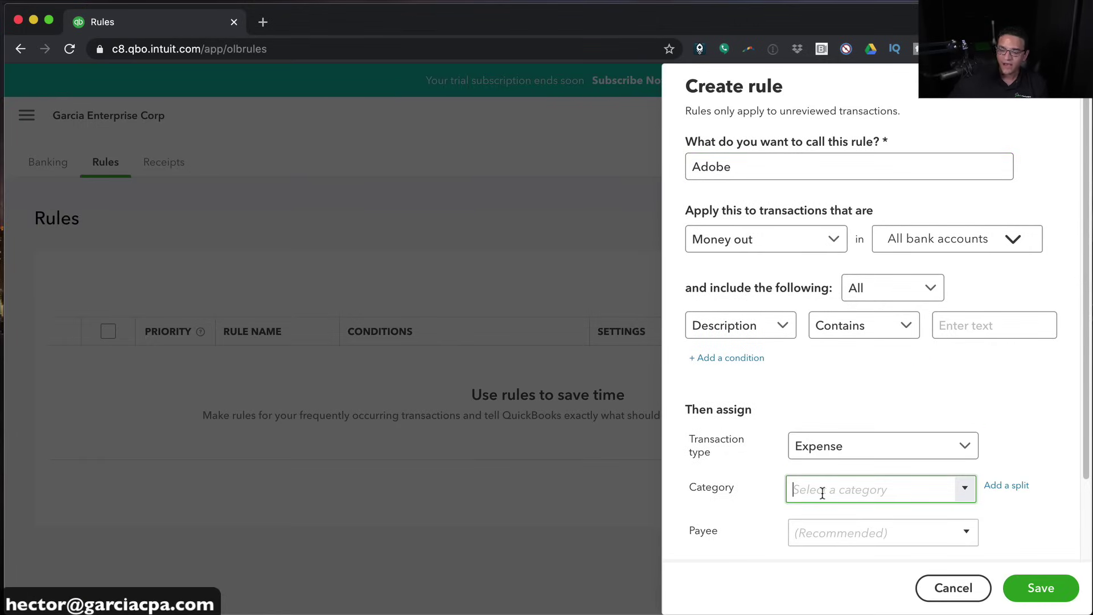
type("office")
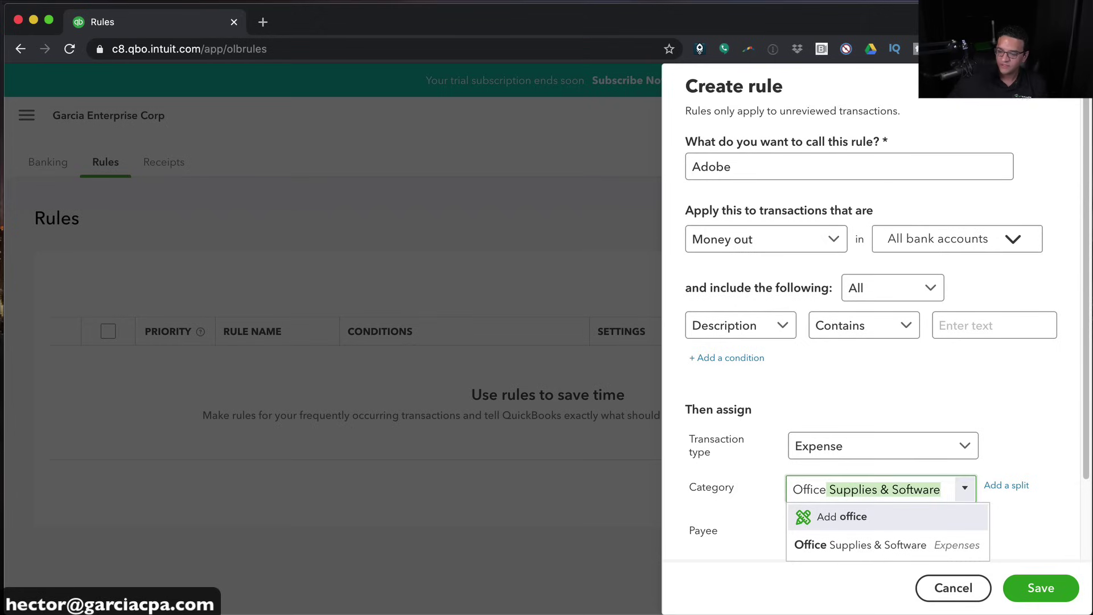
left_click(866, 548)
left_click(853, 530)
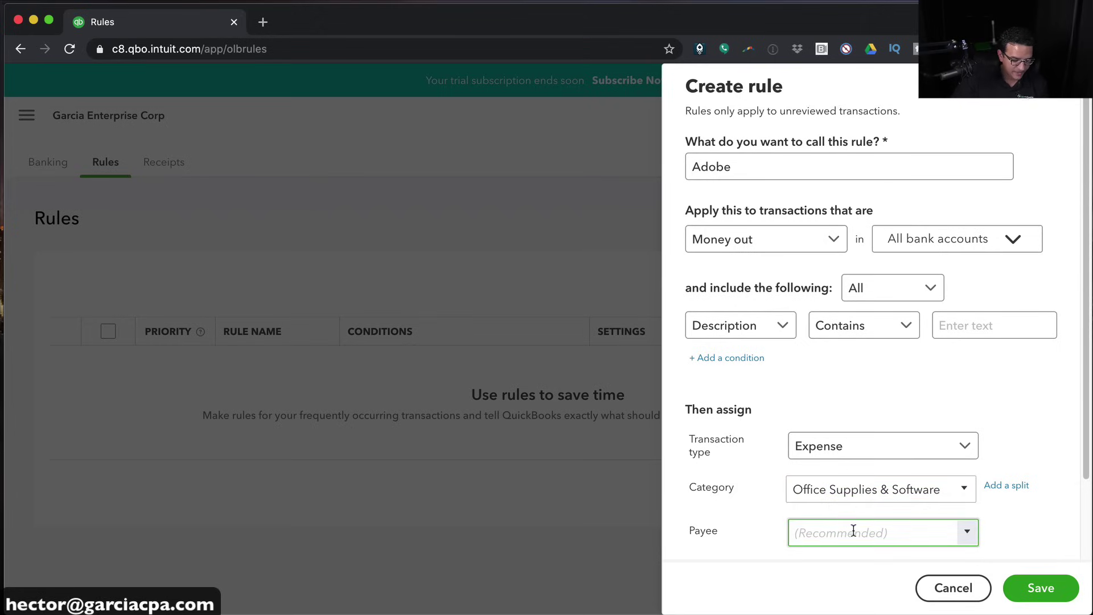
type("Adode")
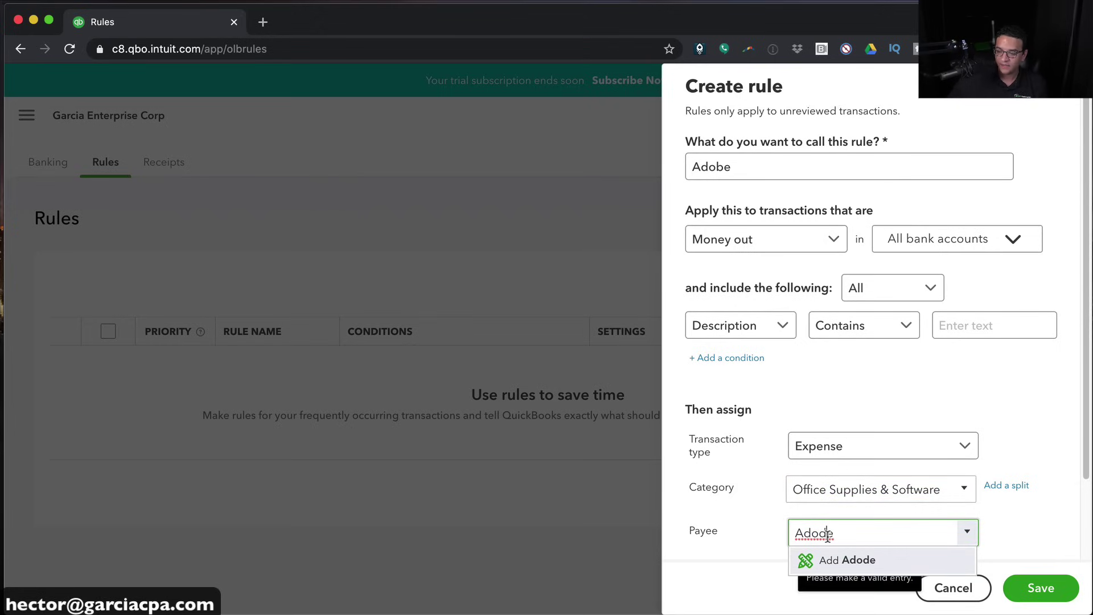
key("BackSpace")
key("BackSpace")
type("be")
left_click(834, 559)
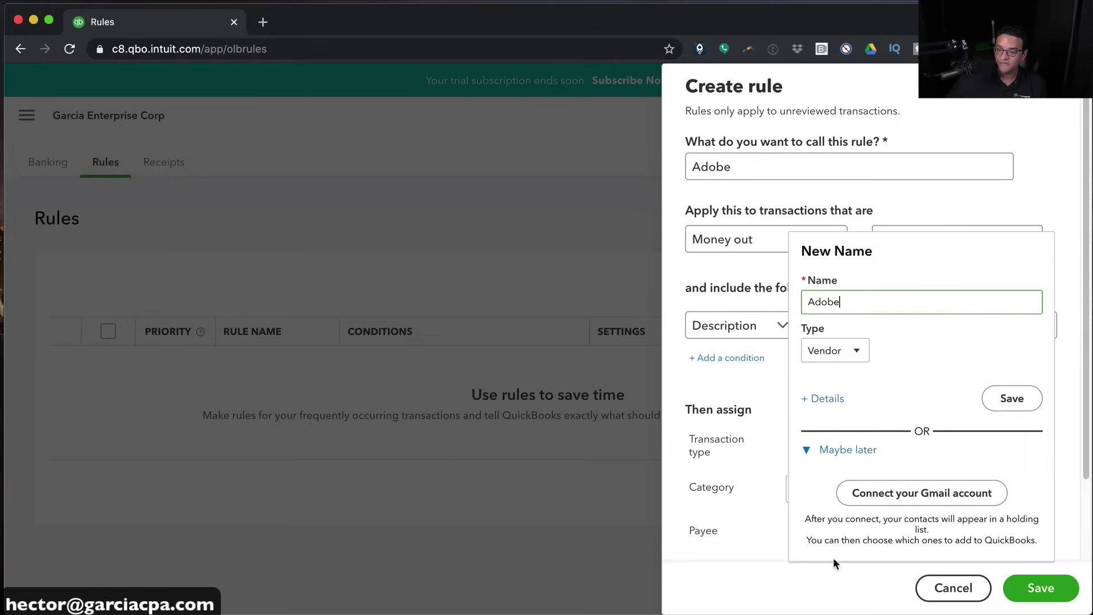
left_click(1017, 405)
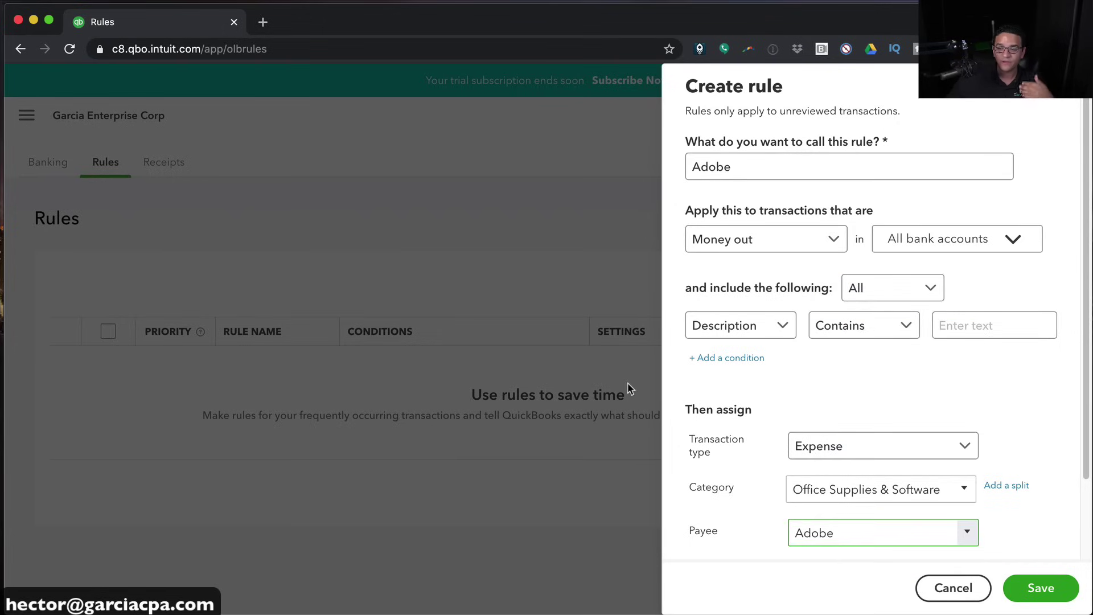
Set the condition to description contains Adobe, keep Expense as the type, and save the rule
left_click(773, 163)
left_click_drag(772, 164, 678, 159)
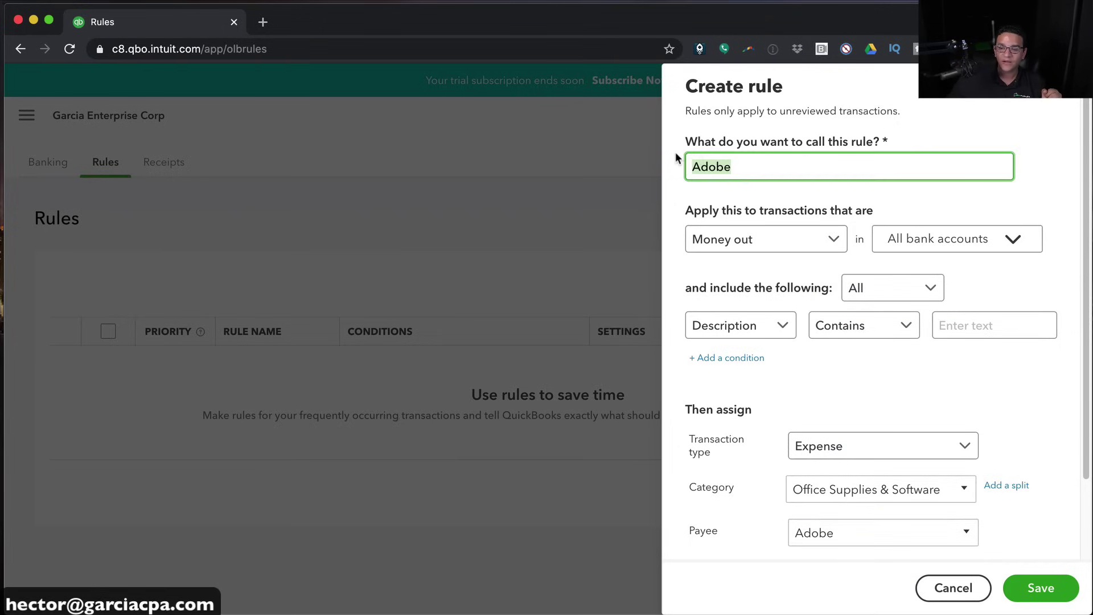
left_click(964, 320)
type("Adv")
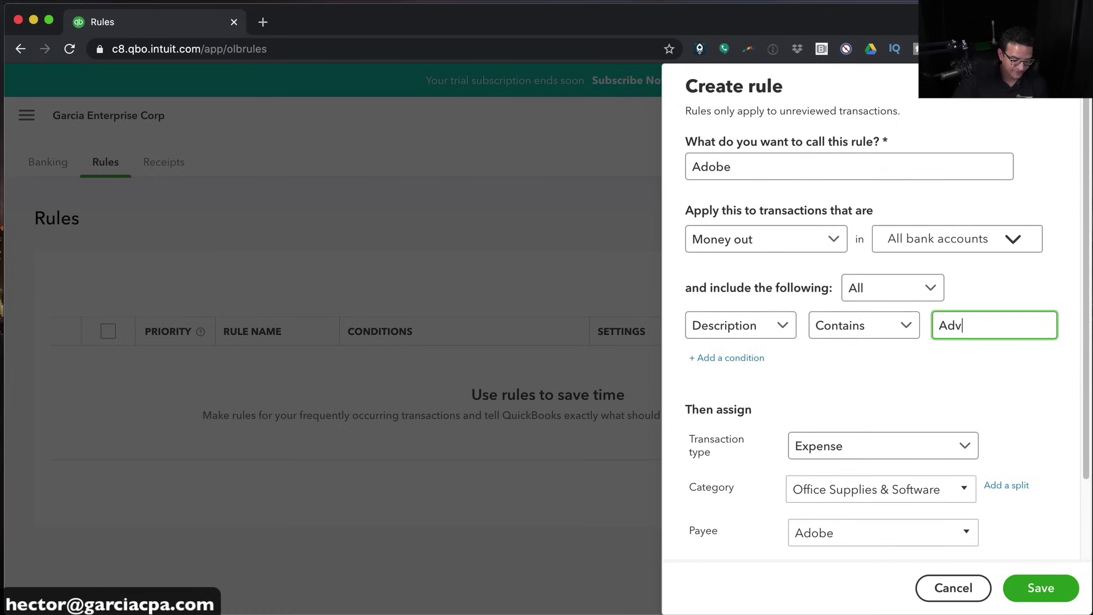
type("obe")
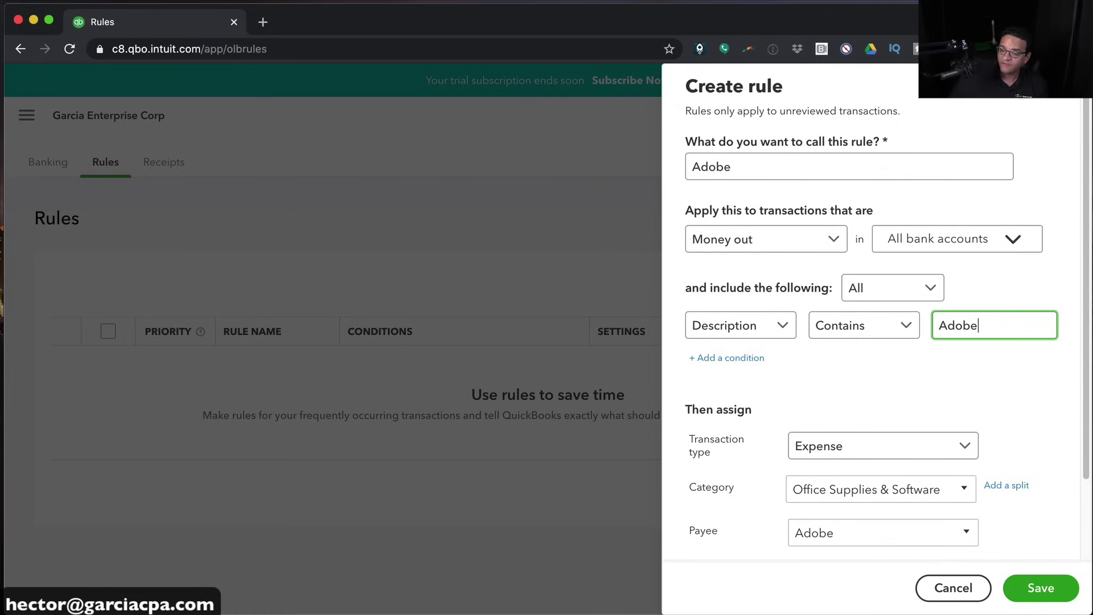
scroll(927, 427, "down", 3)
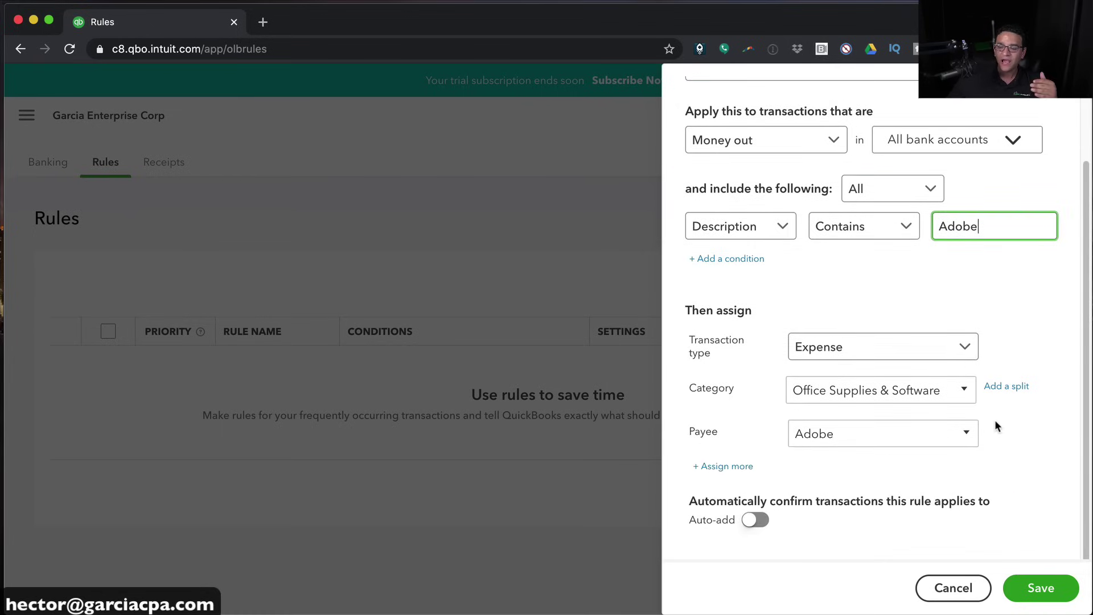
left_click(852, 350)
left_click(847, 374)
left_click(848, 384)
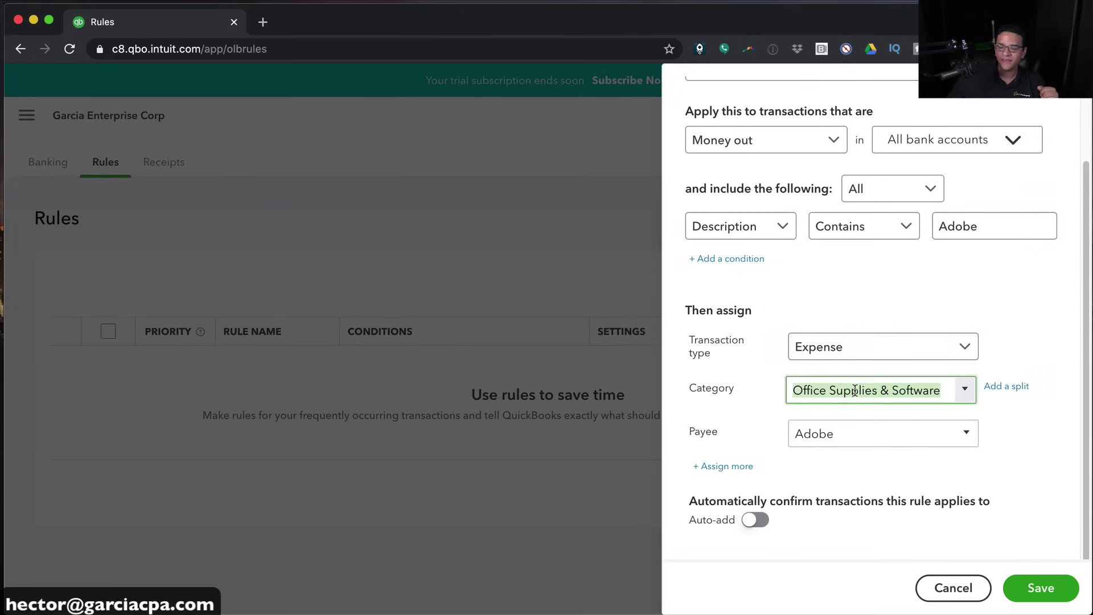
left_click(841, 431)
scroll(829, 441, "up", 3)
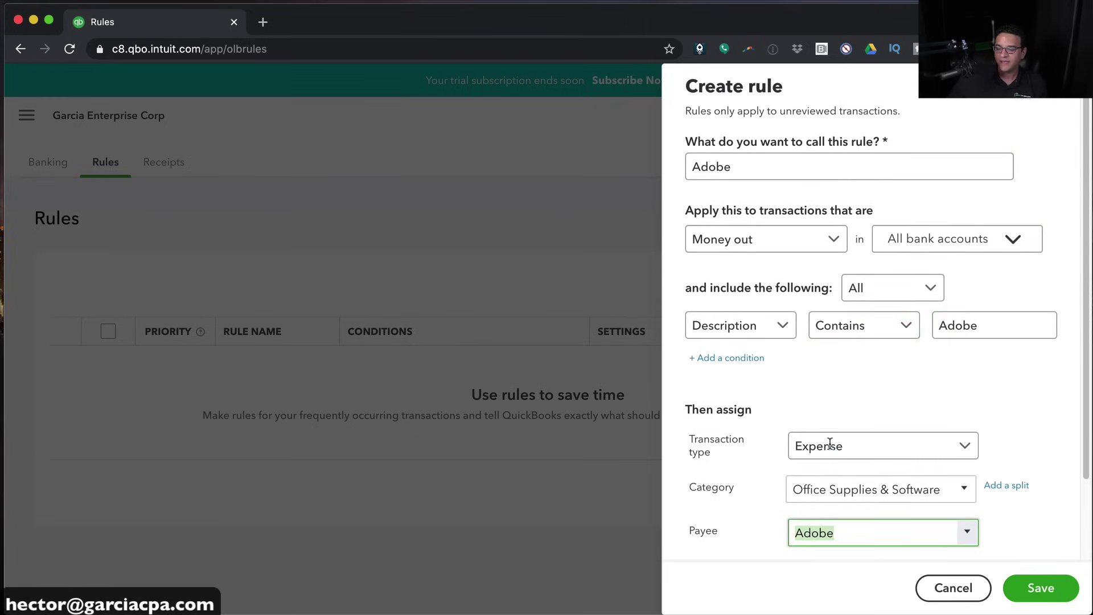
left_click(1047, 588)
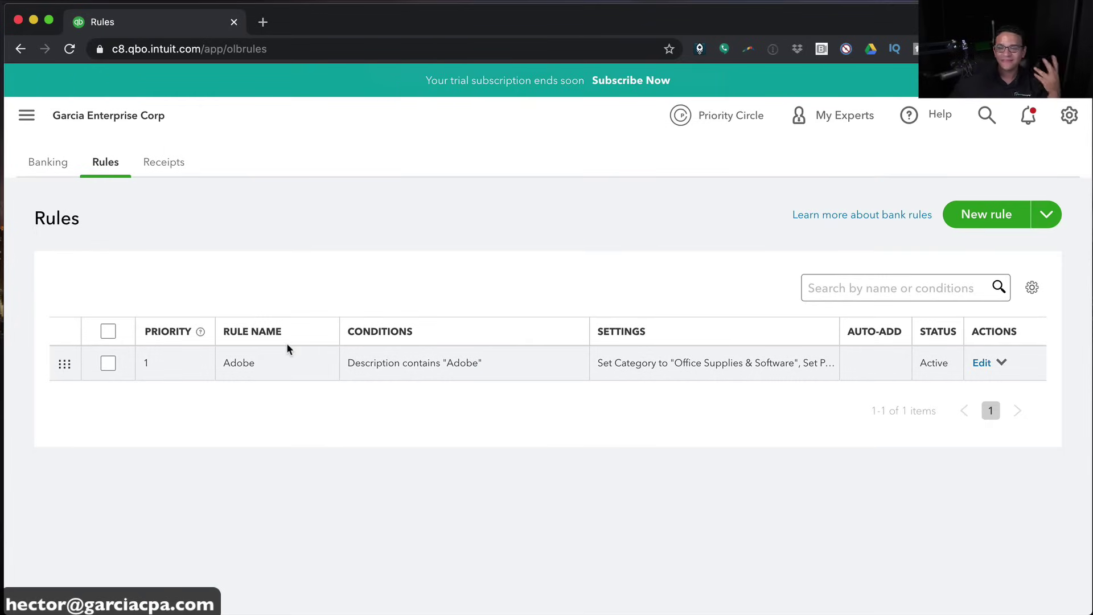
Return to Banking and sort the For review list by description to see the five Adobe charges
left_click(56, 166)
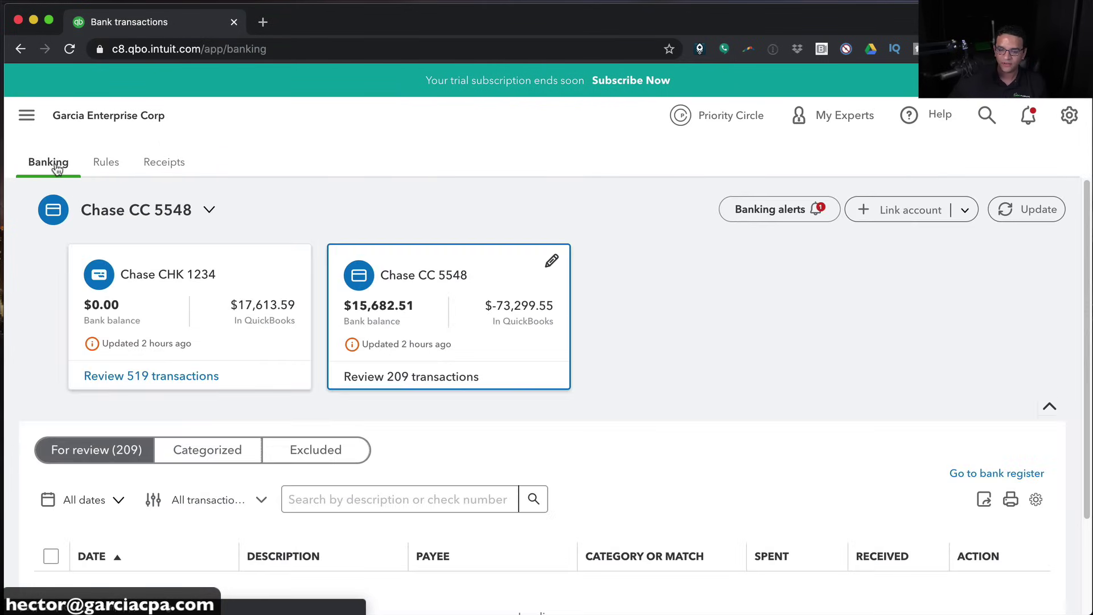
scroll(675, 398, "down", 3)
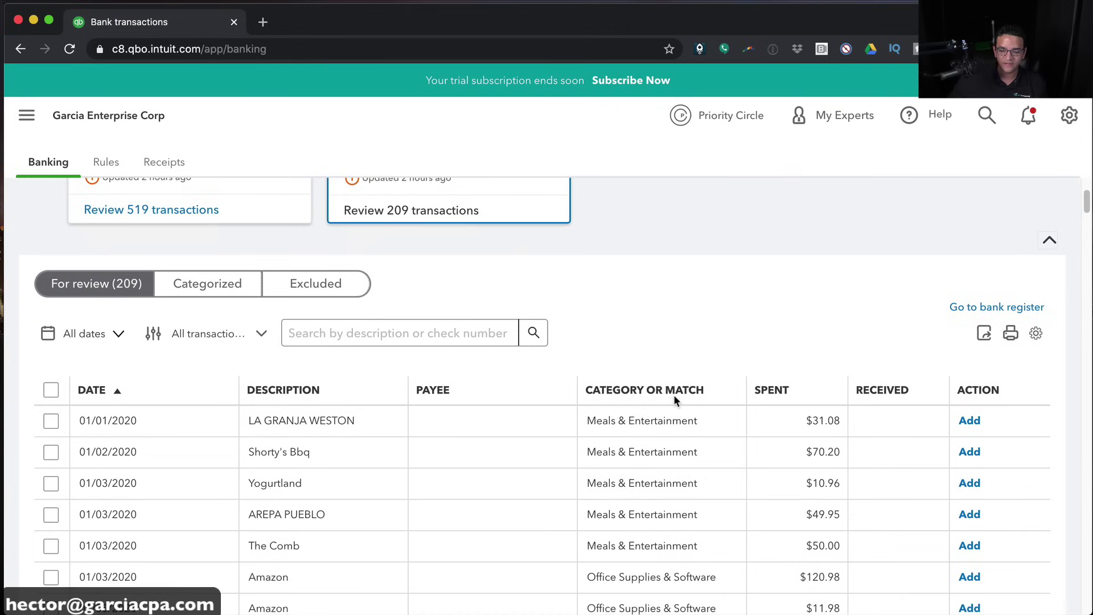
left_click(265, 392)
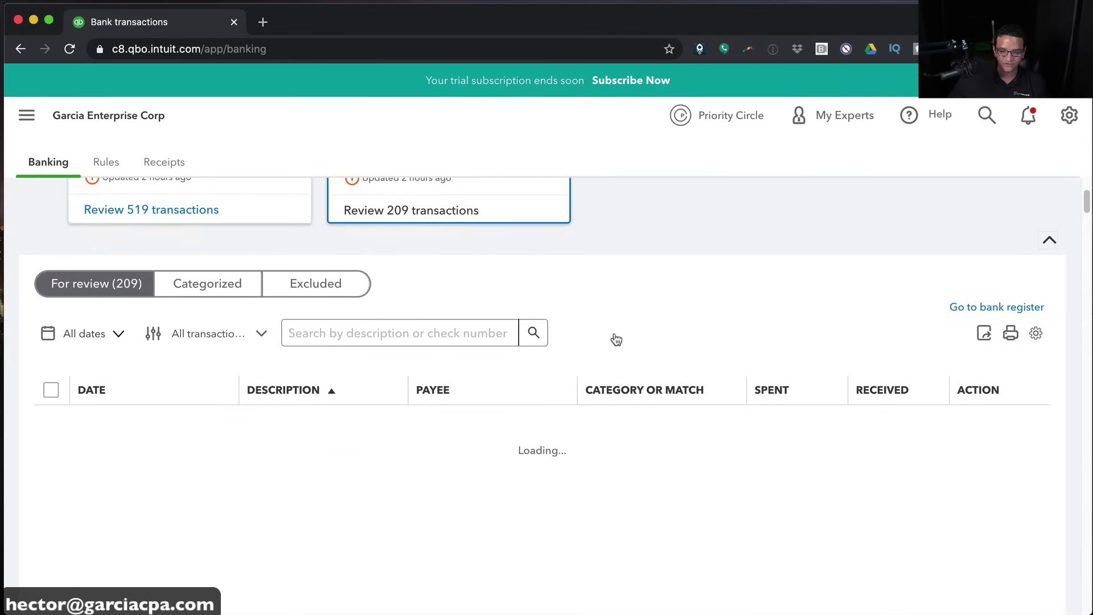
scroll(532, 404, "down", 1)
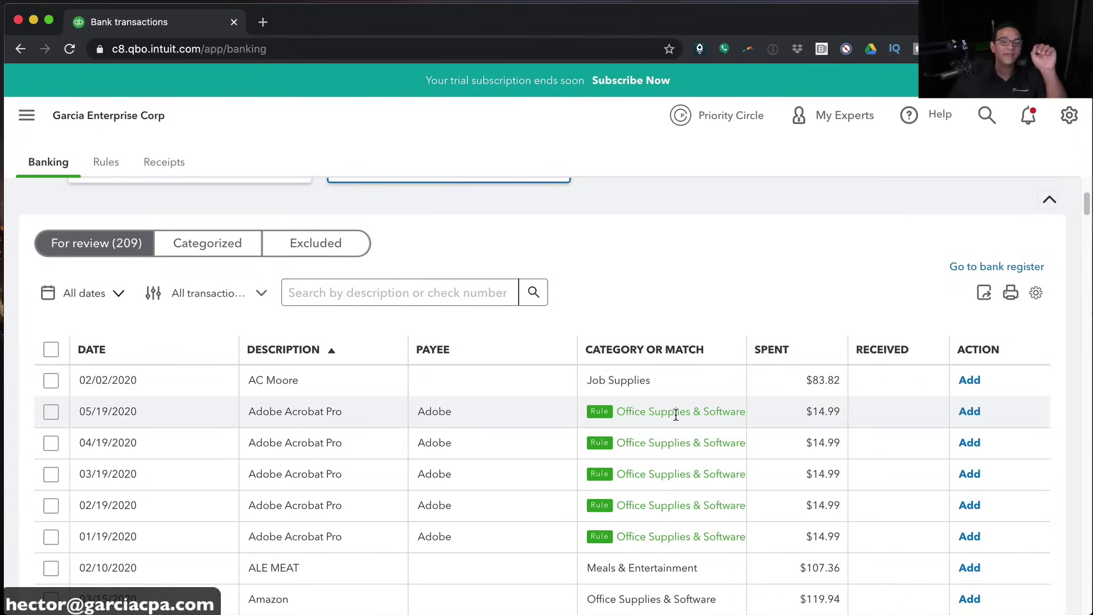
scroll(593, 310, "up", 5)
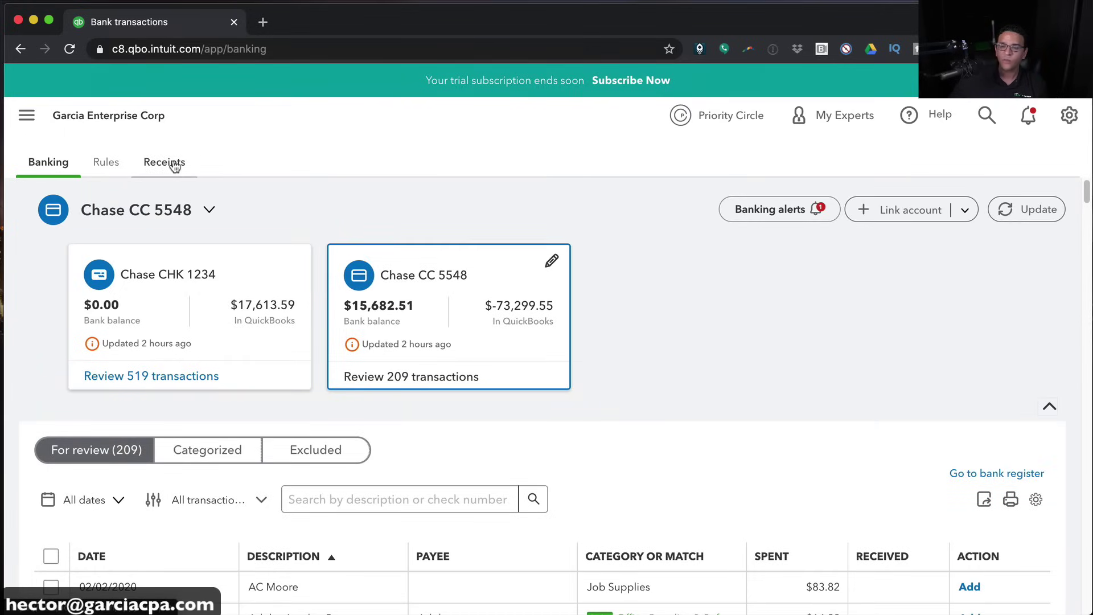
On the Receipts page, cancel the receipt upload and dismiss the mobile receipt card
left_click(174, 165)
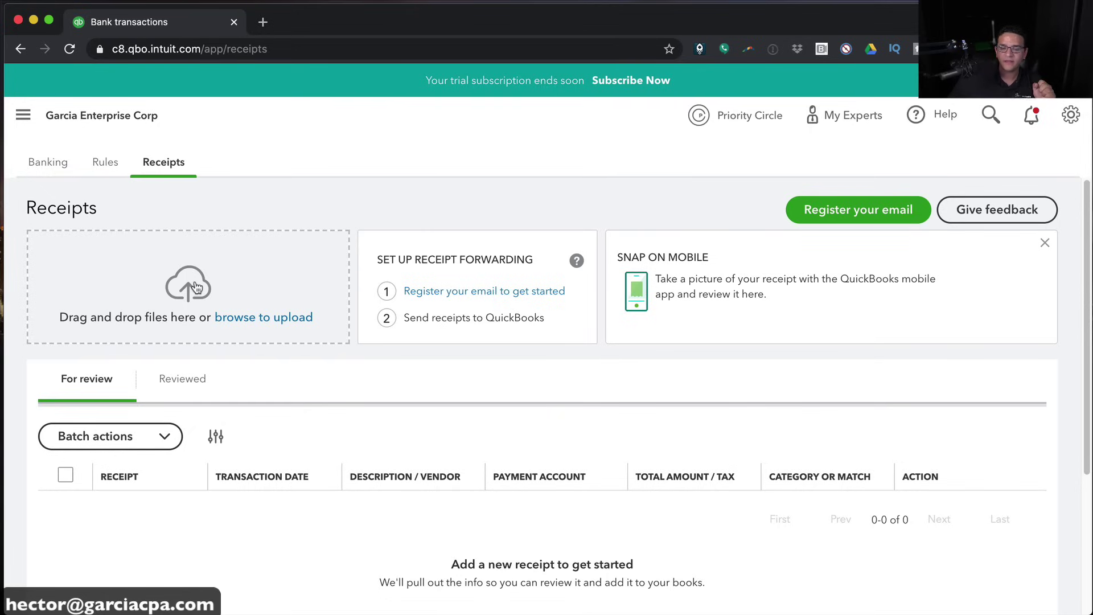
left_click(273, 323)
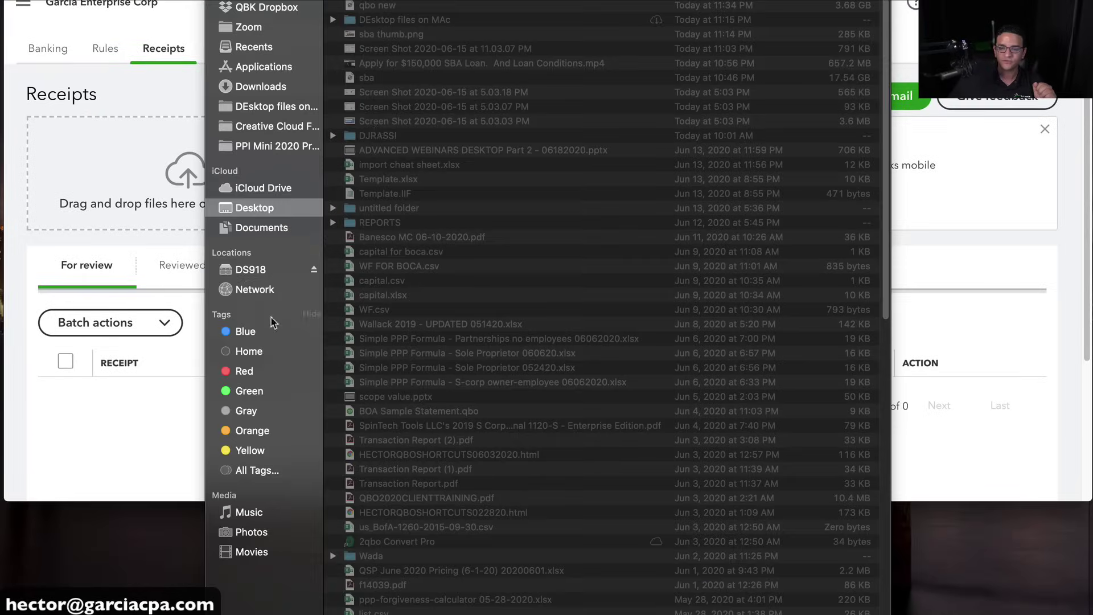
key("Escape")
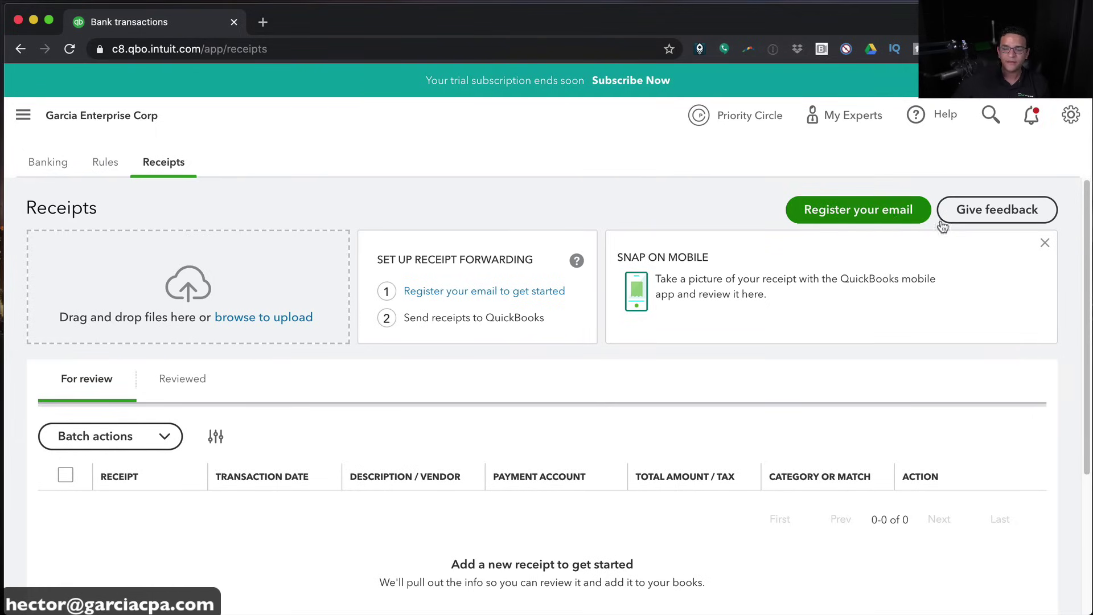
left_click(1044, 243)
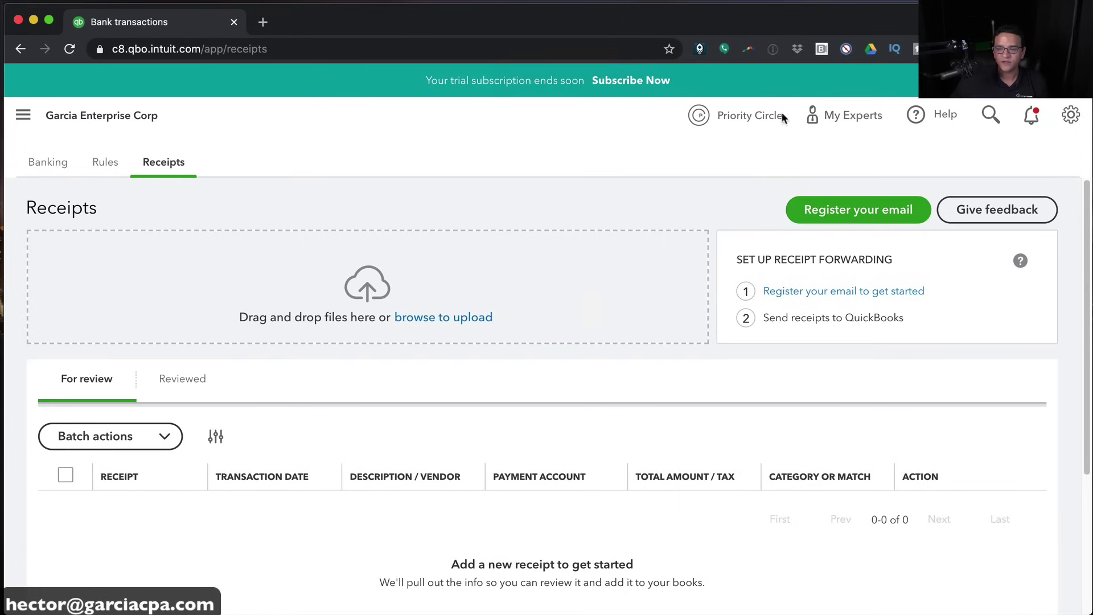
Return to the Banking page through Transactions > Banking
left_click(39, 119)
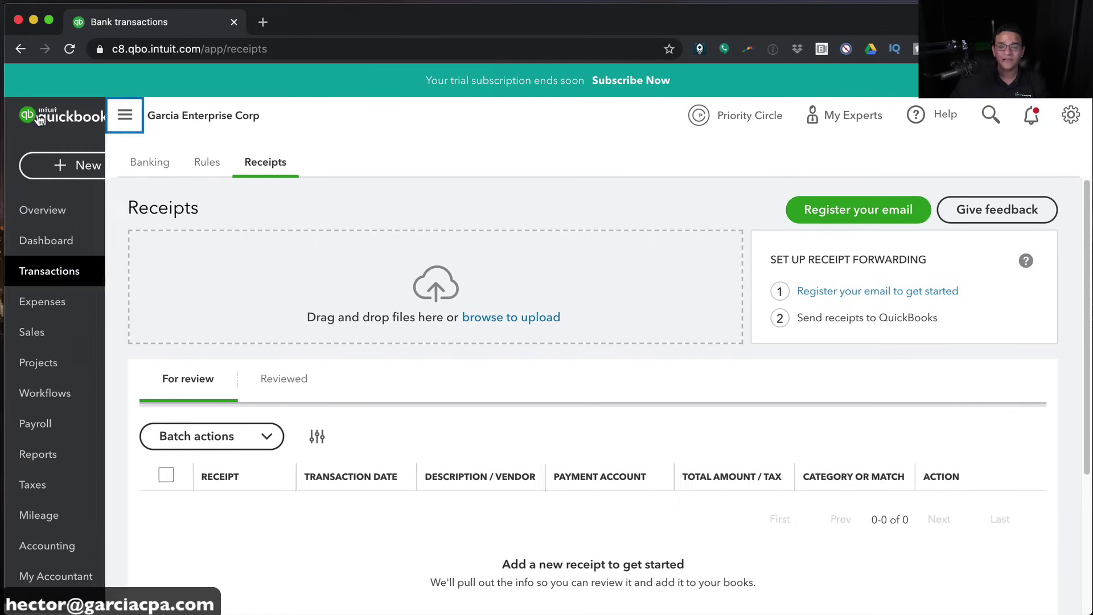
mouse_move(69, 276)
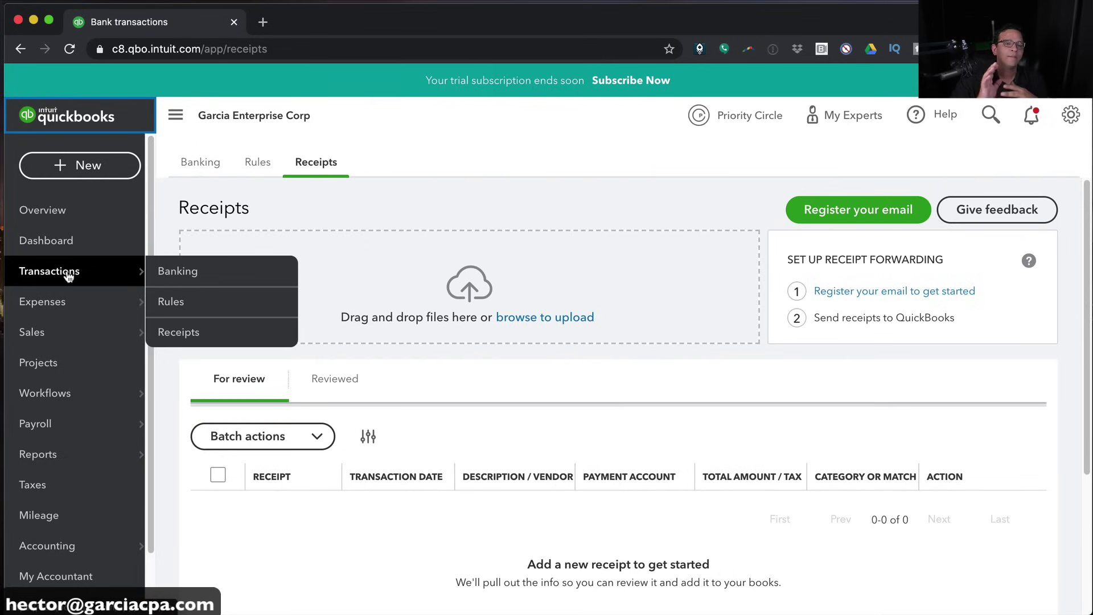
left_click(206, 271)
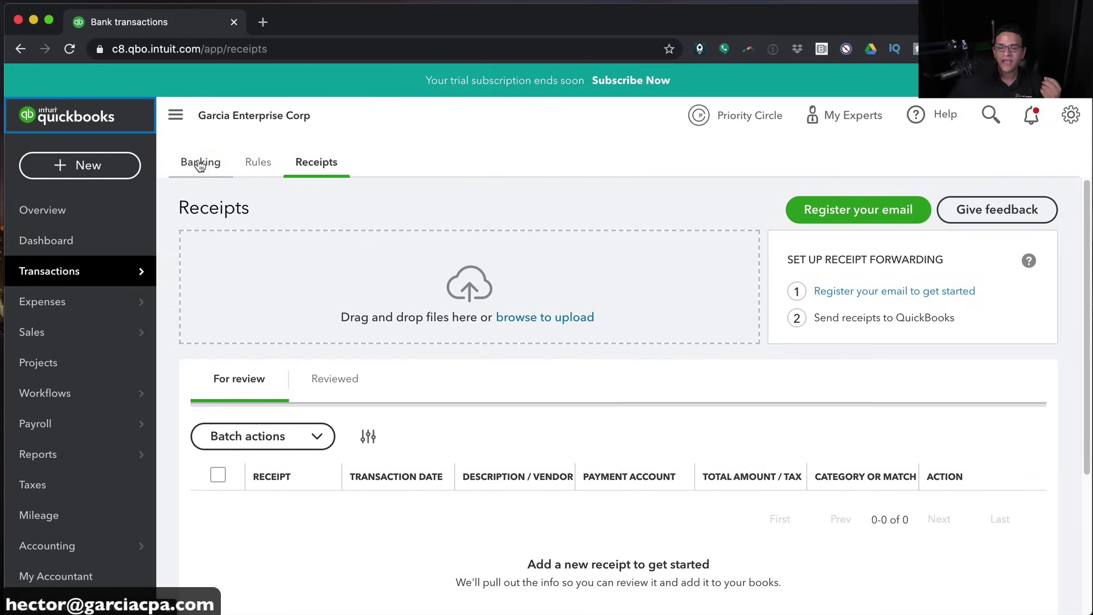
scroll(575, 439, "down", 5)
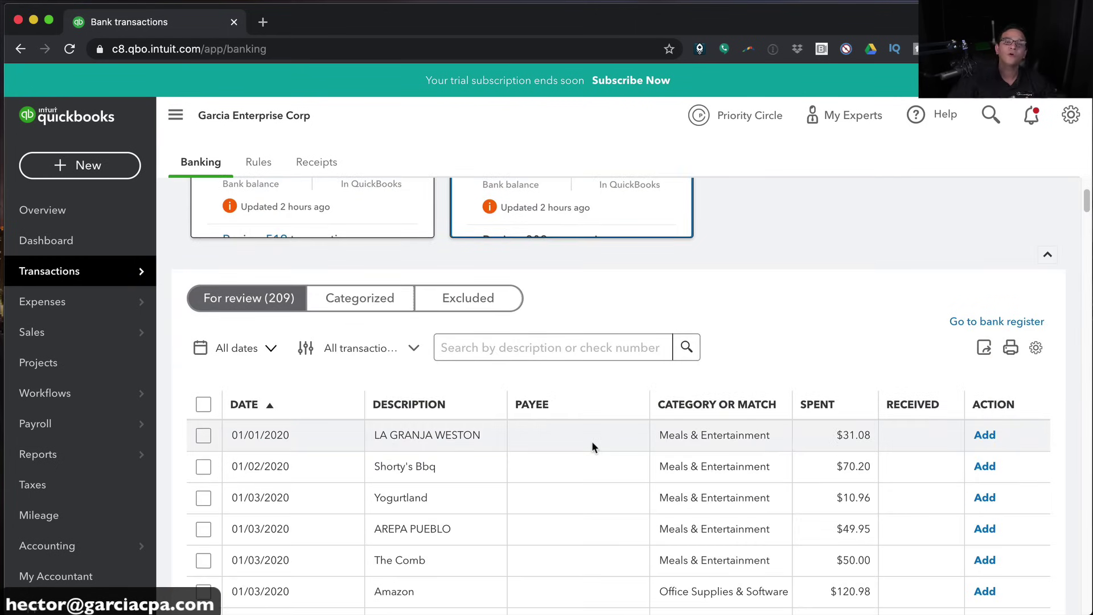
scroll(591, 443, "up", 5)
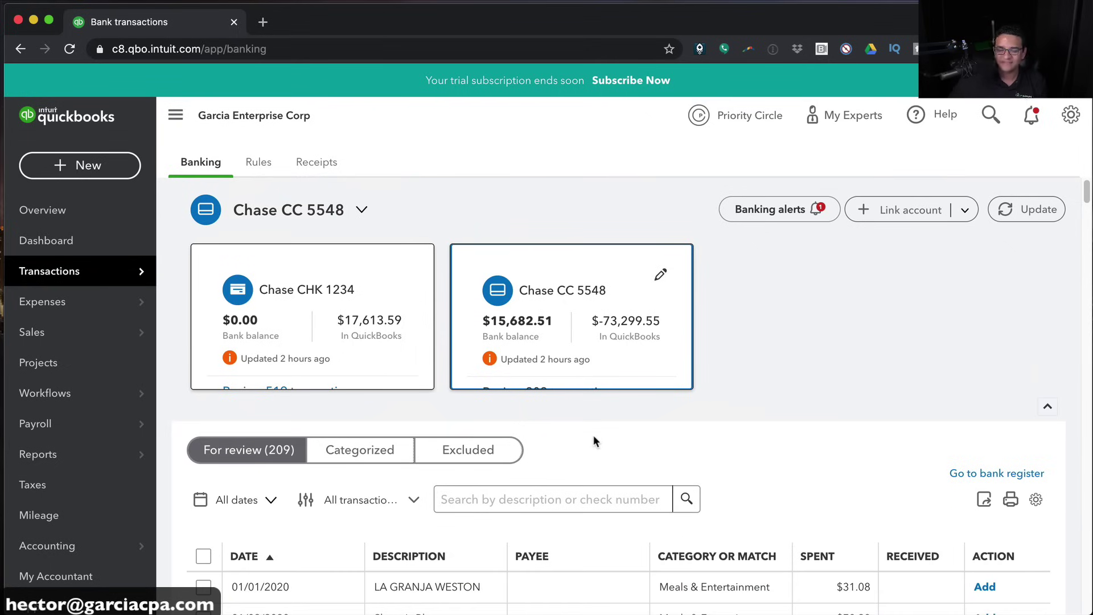
Start a new reconciliation from the gear menu for the Chase CHK 1234 account
left_click(1071, 116)
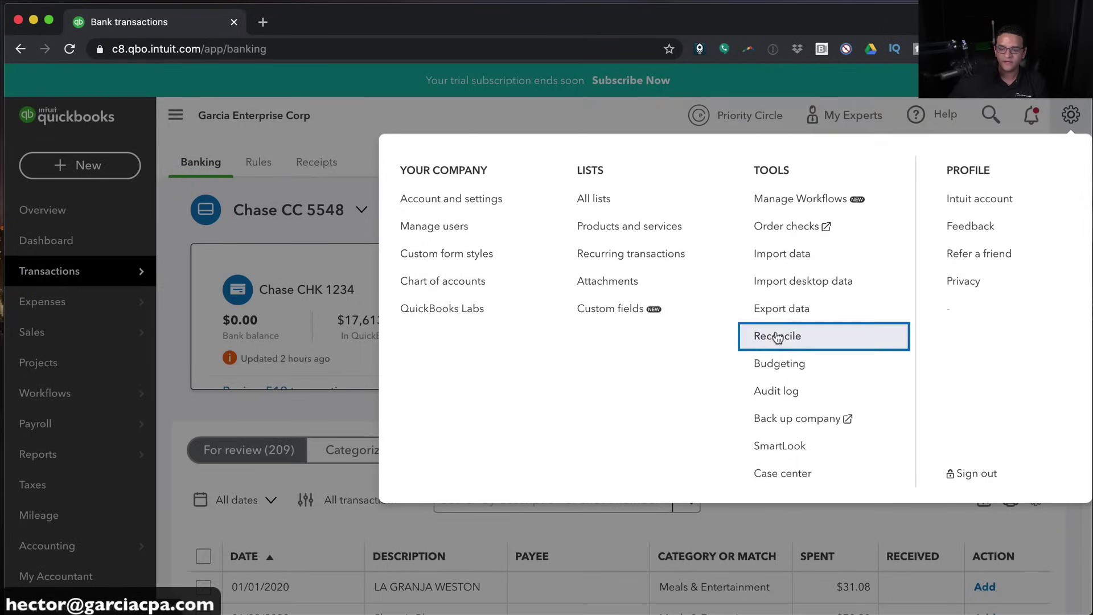
left_click(785, 335)
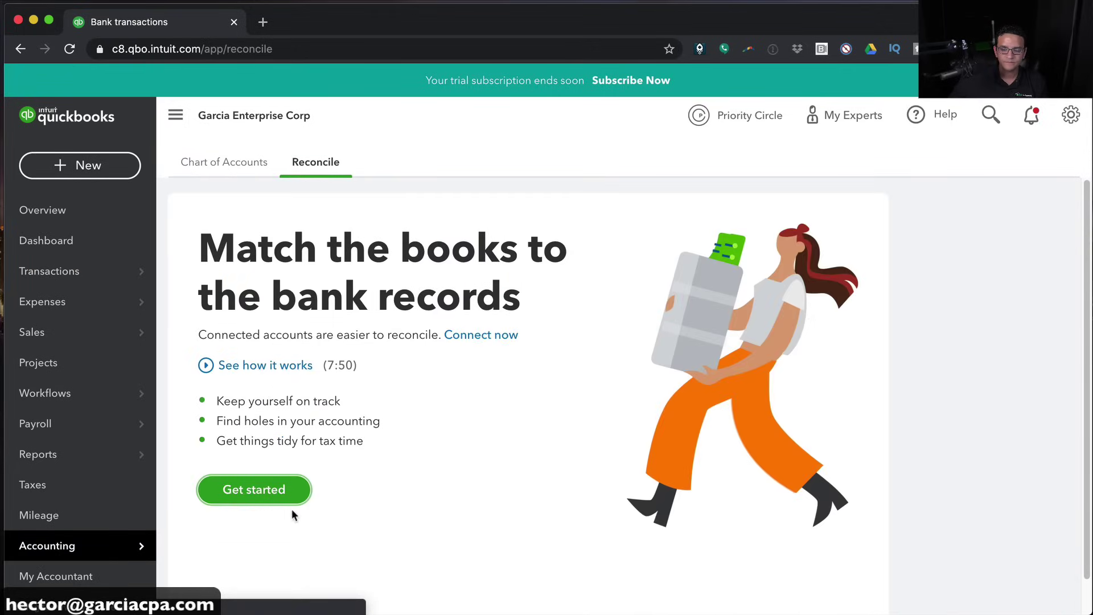
left_click(251, 487)
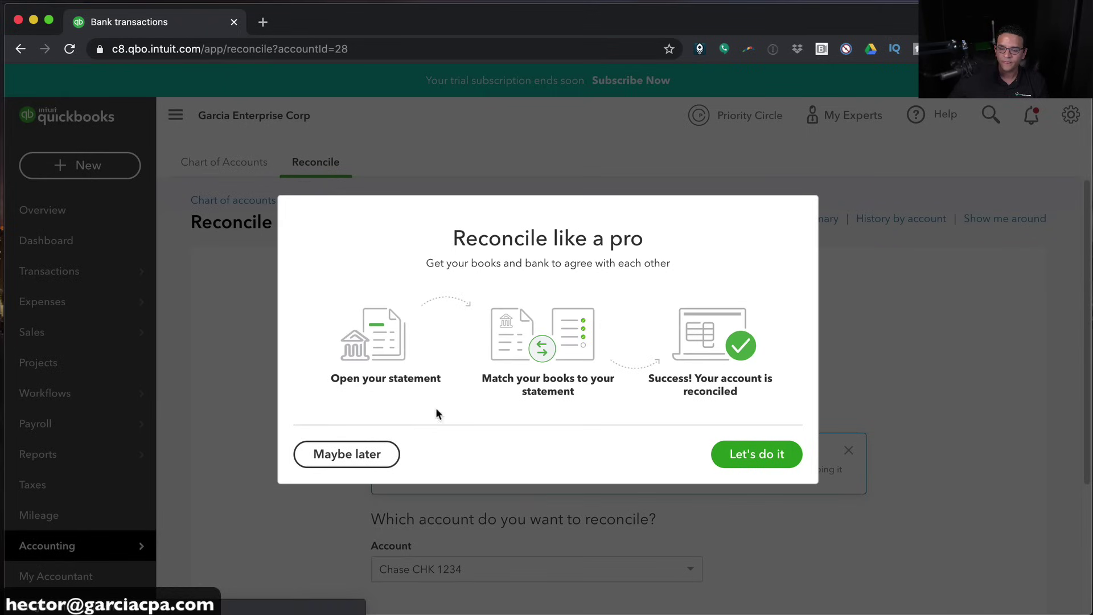
left_click(791, 455)
scroll(620, 436, "down", 3)
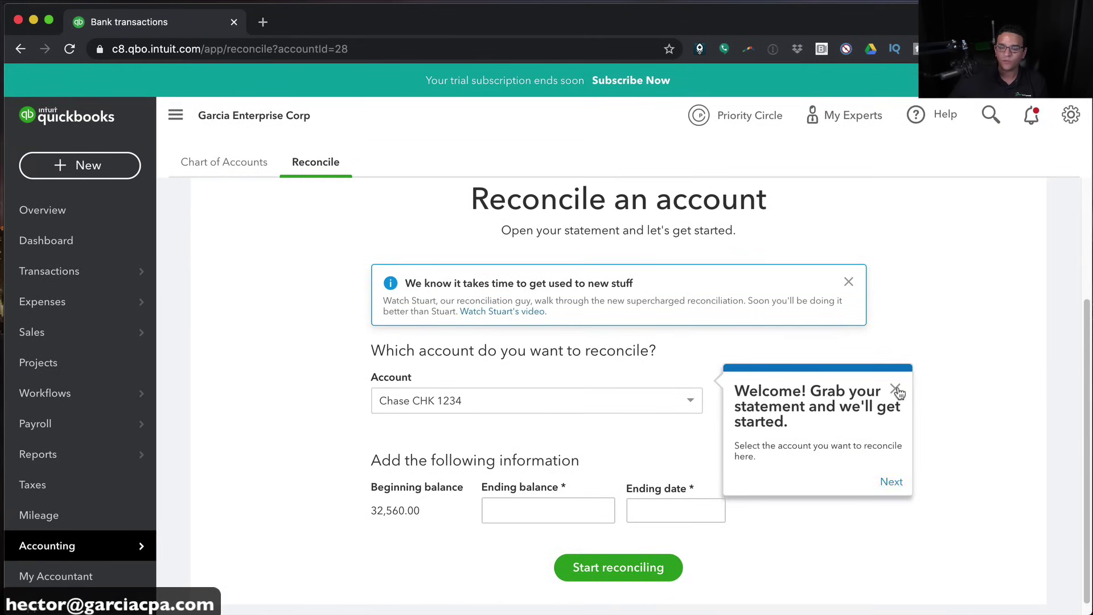
left_click(895, 390)
scroll(705, 483, "down", 3)
left_click(461, 428)
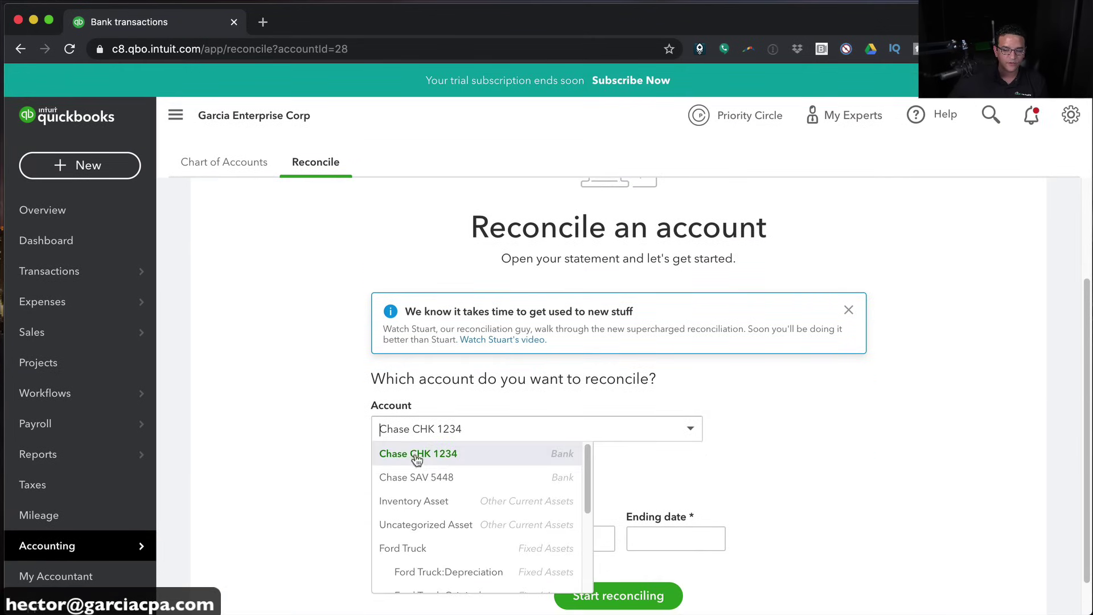
left_click(418, 454)
scroll(327, 445, "down", 1)
Enter statement ending balance 21,000 and ending date 07/31/20
left_click(518, 508)
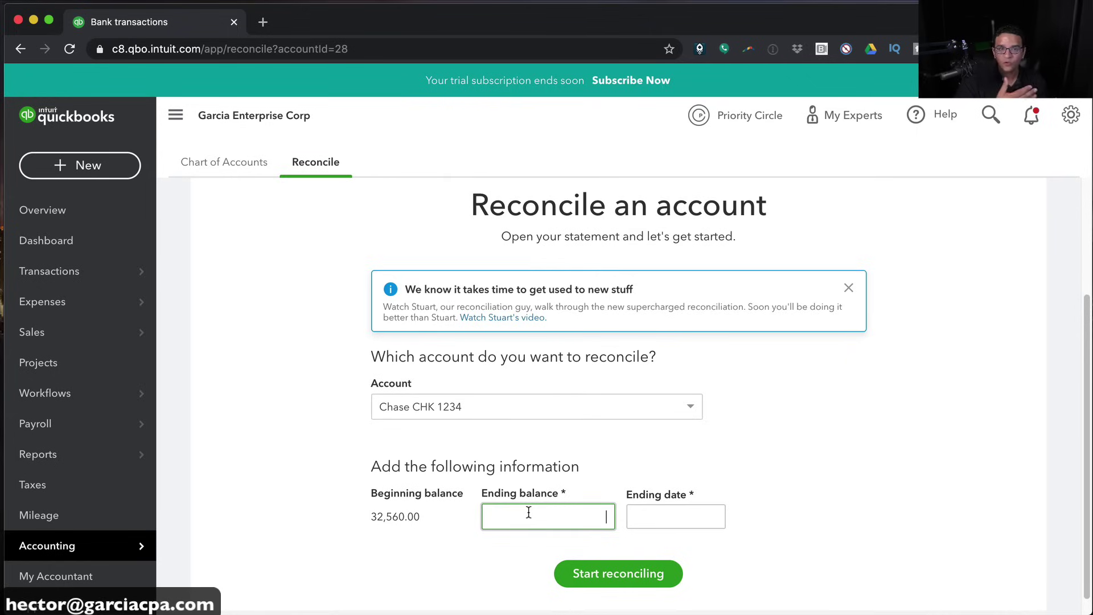
type("21,")
type("000")
key("Return")
left_click(572, 578)
left_click(666, 515)
type("07/31/20")
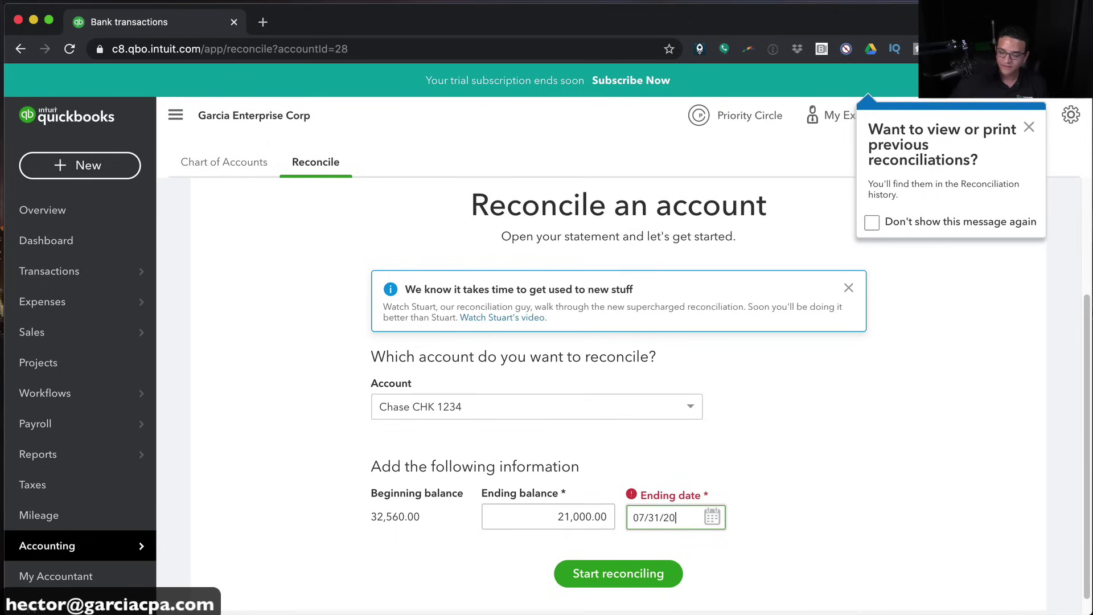
Start reconciling Chase CHK 1234 and dismiss the three tour tips
left_click(625, 576)
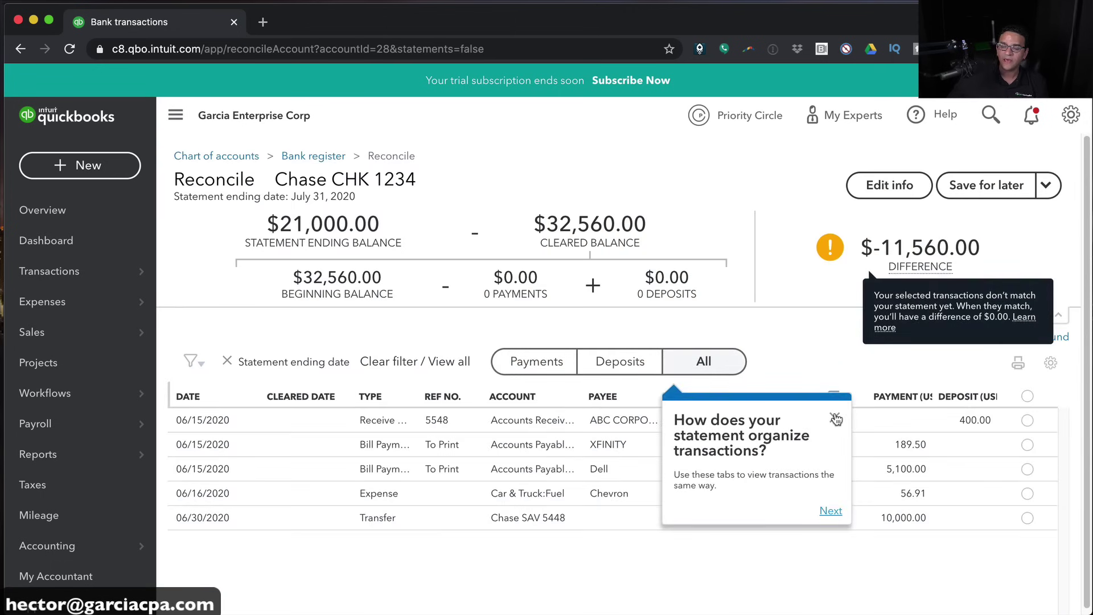
left_click(835, 418)
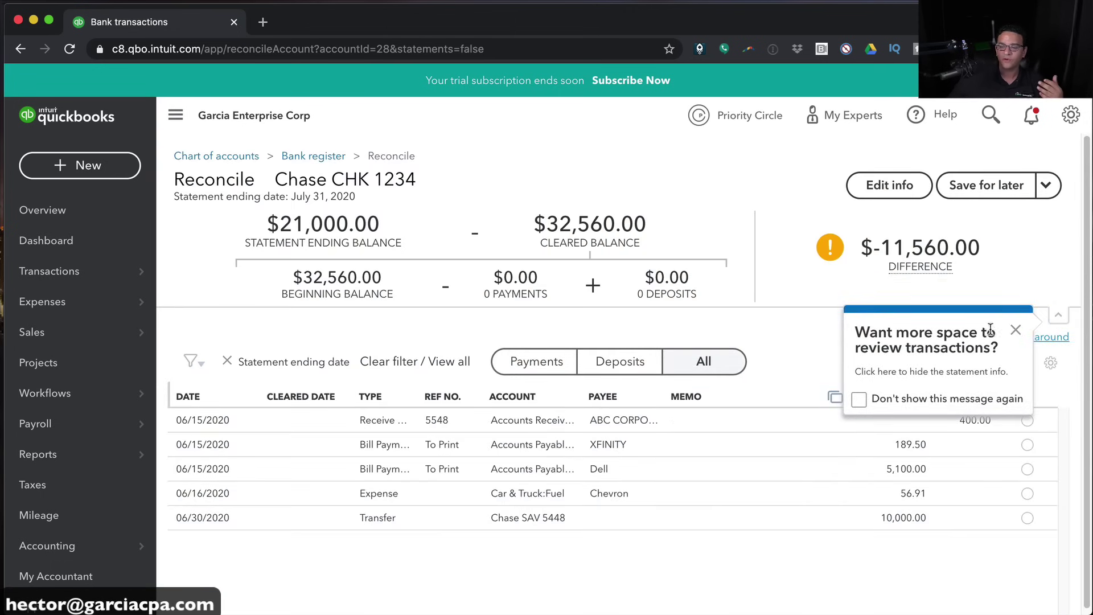
left_click(1019, 331)
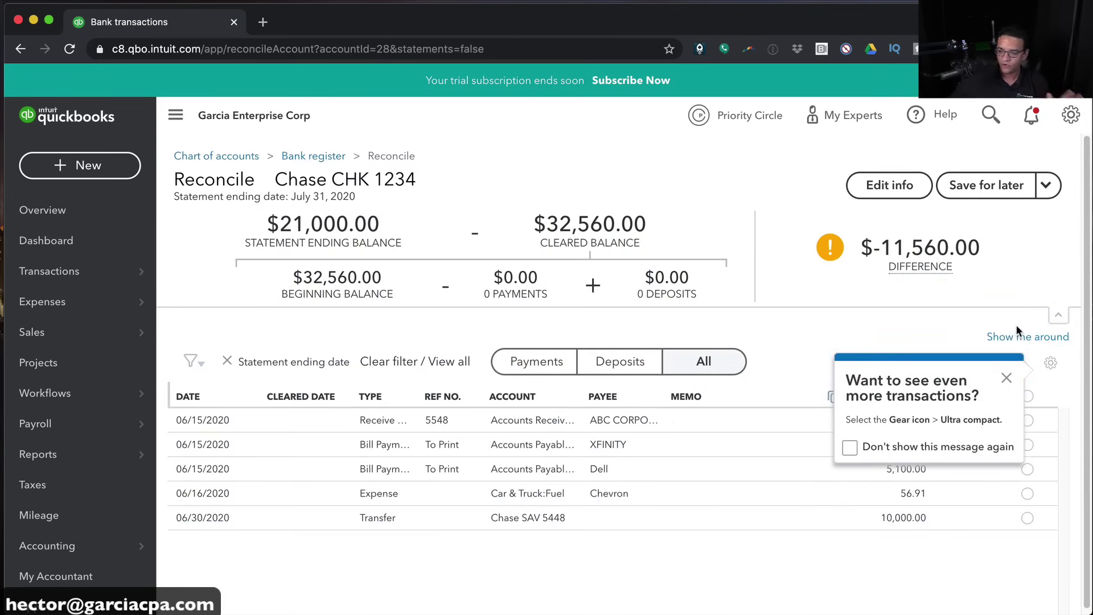
left_click(1006, 377)
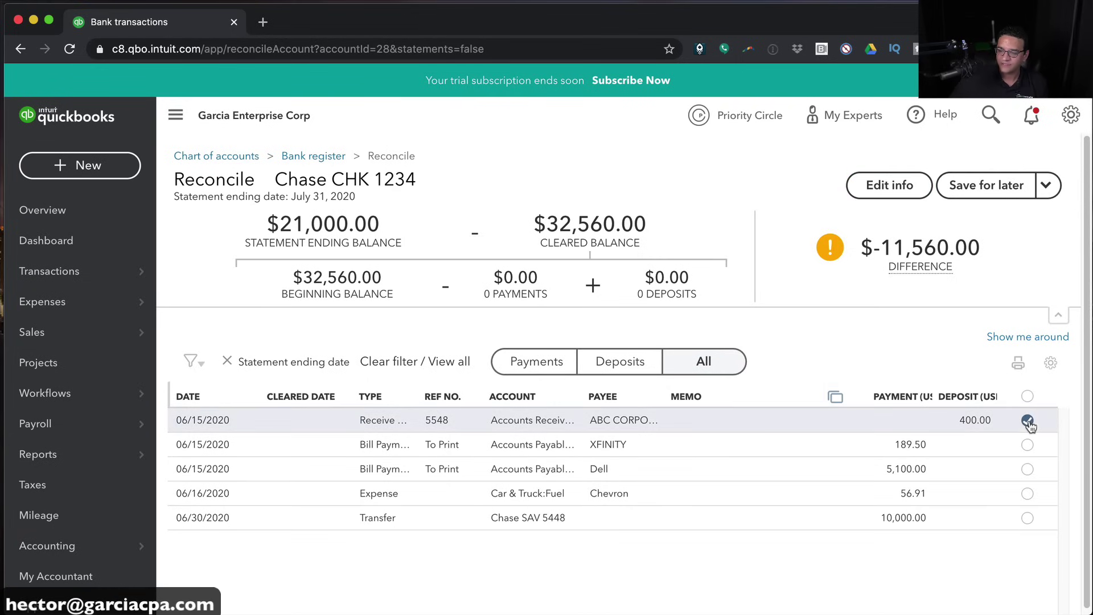
Mark cleared the 400.00 deposit, XFINITY 189.50, Dell 5,100.00, Chevron 56.91 and 10,000.00 transfer
left_click(1028, 421)
left_click(1027, 445)
left_click(1027, 468)
left_click(1027, 493)
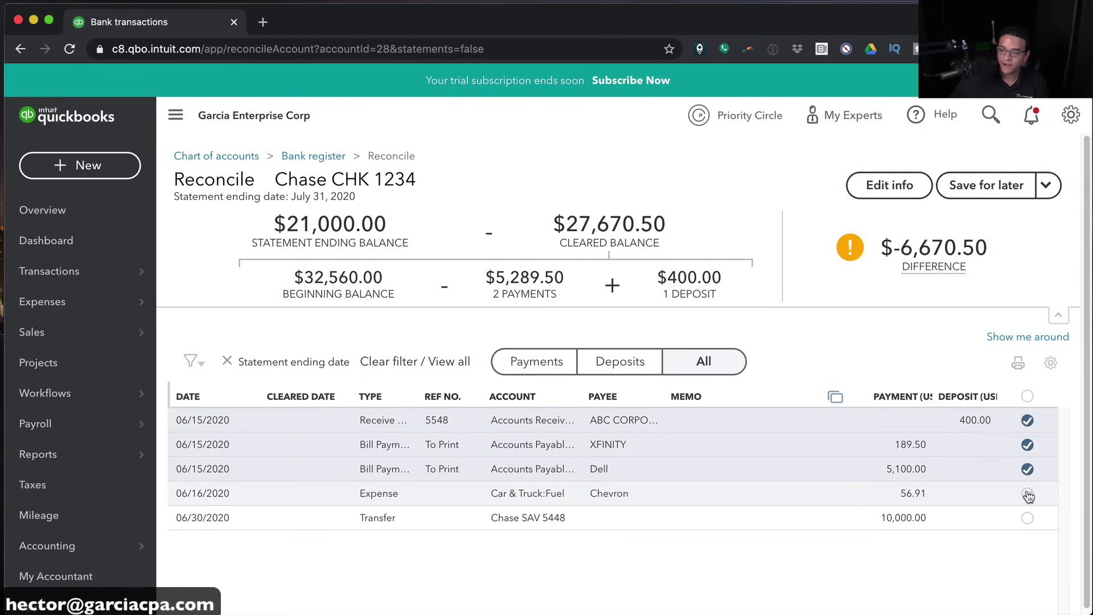
left_click(1028, 518)
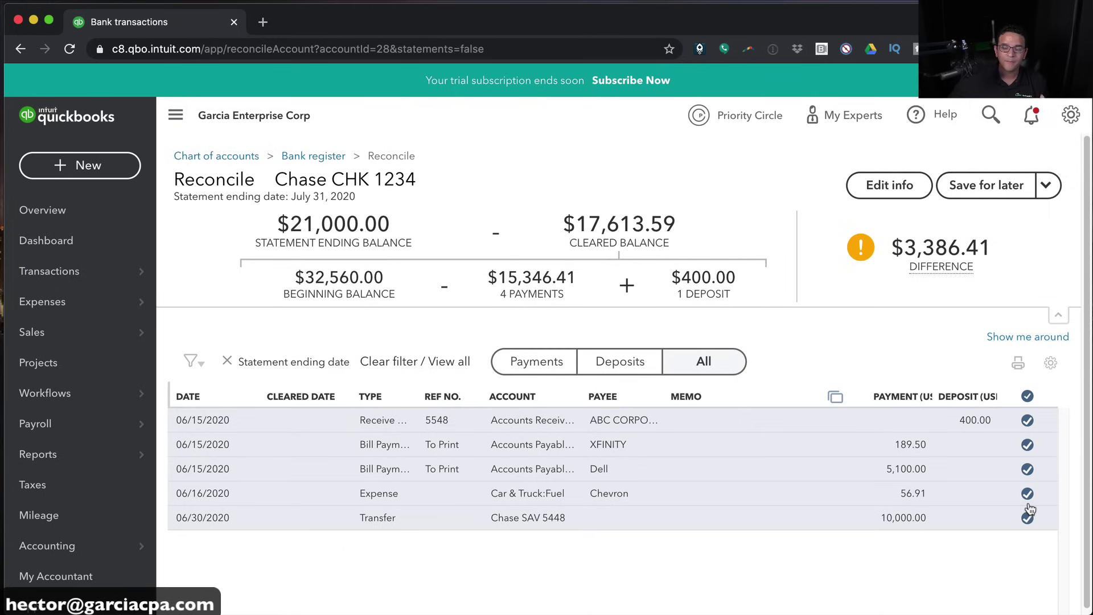
mouse_move(906, 249)
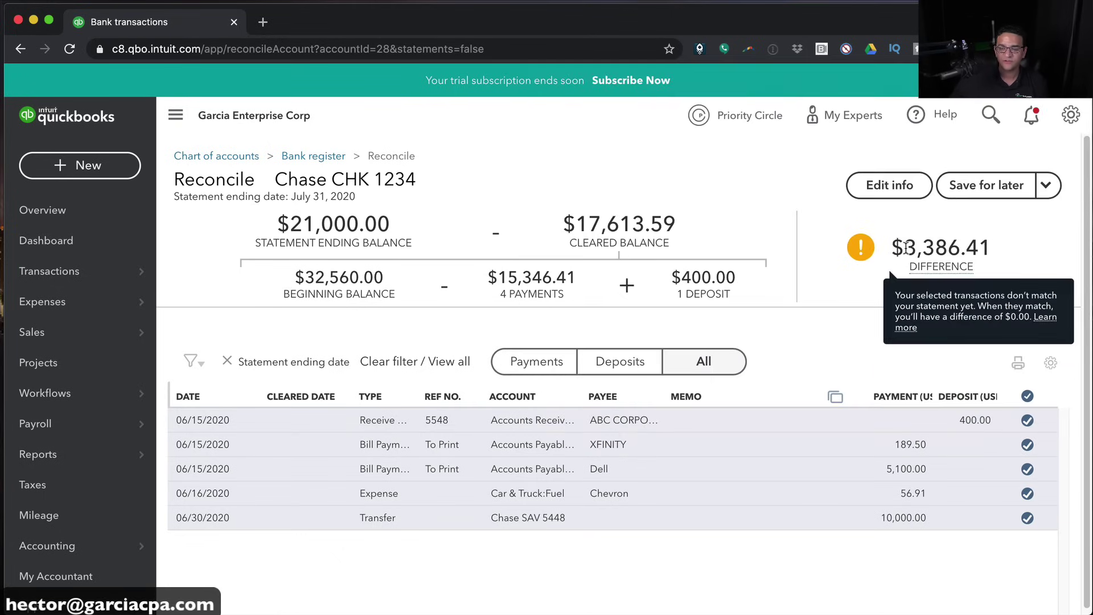
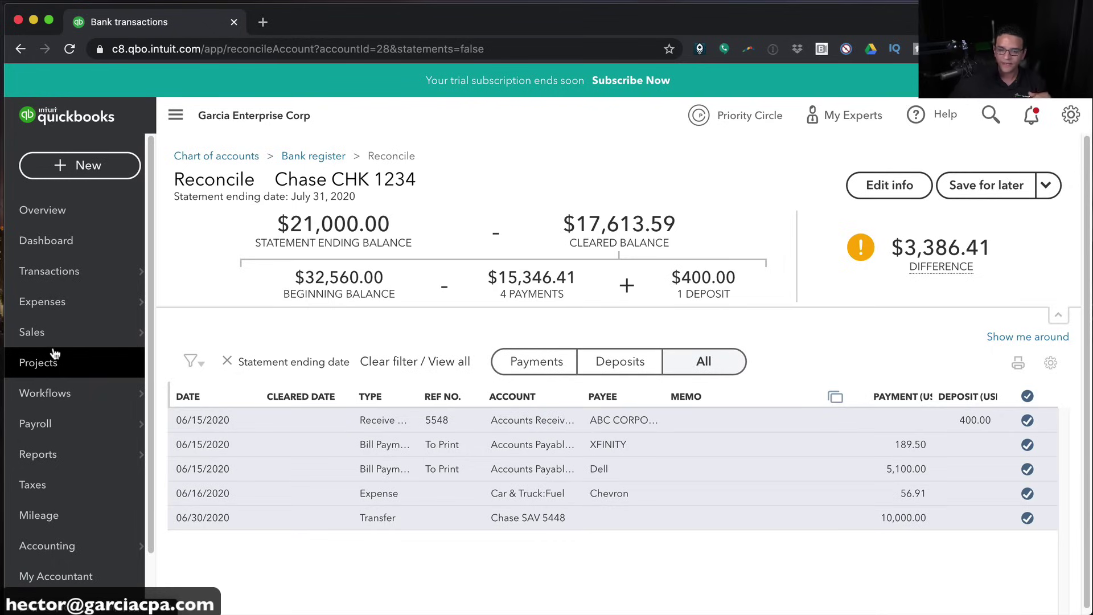
Start a new project named Project X
left_click(51, 365)
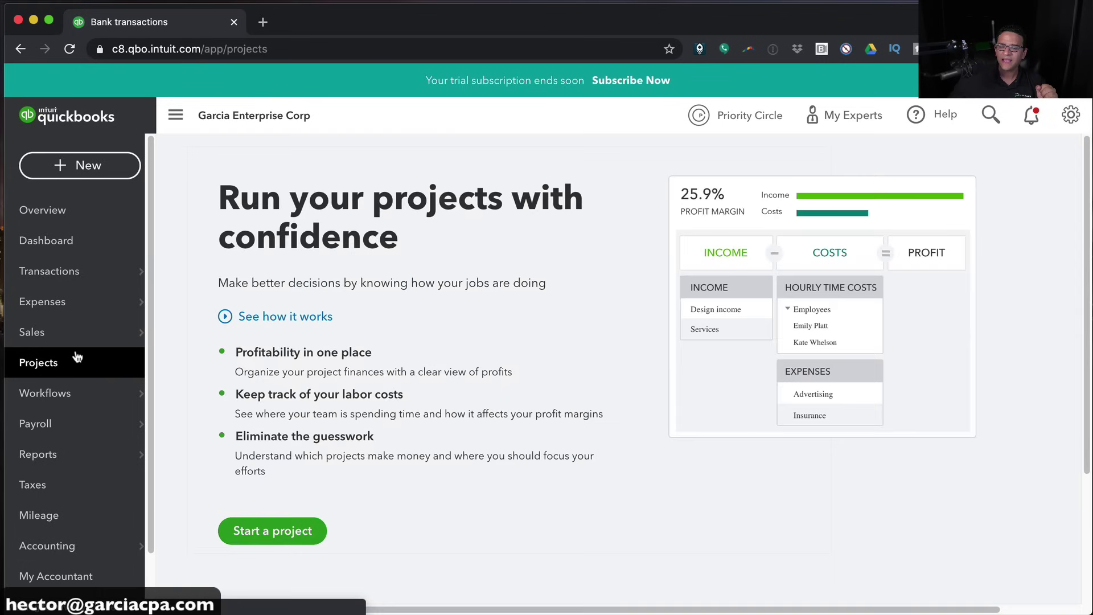
mouse_move(74, 346)
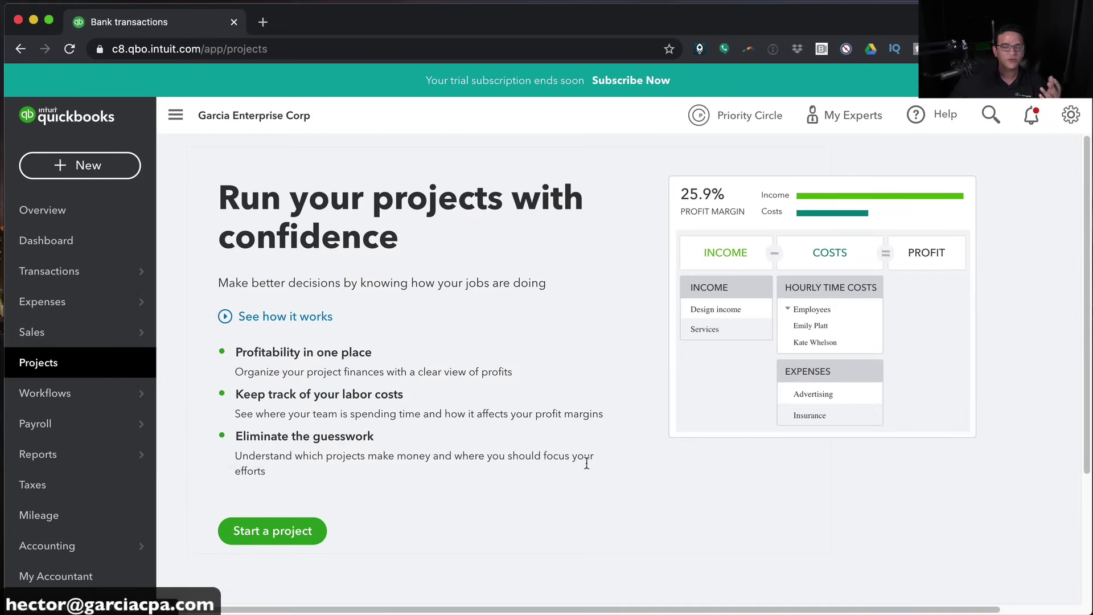
left_click(268, 530)
left_click(753, 141)
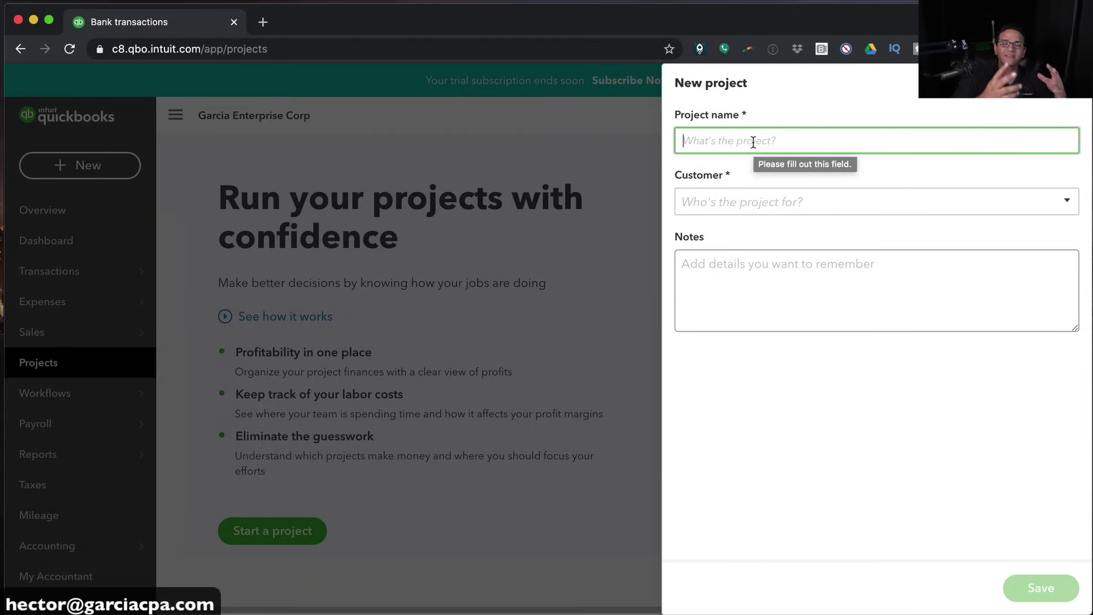
type("Proj")
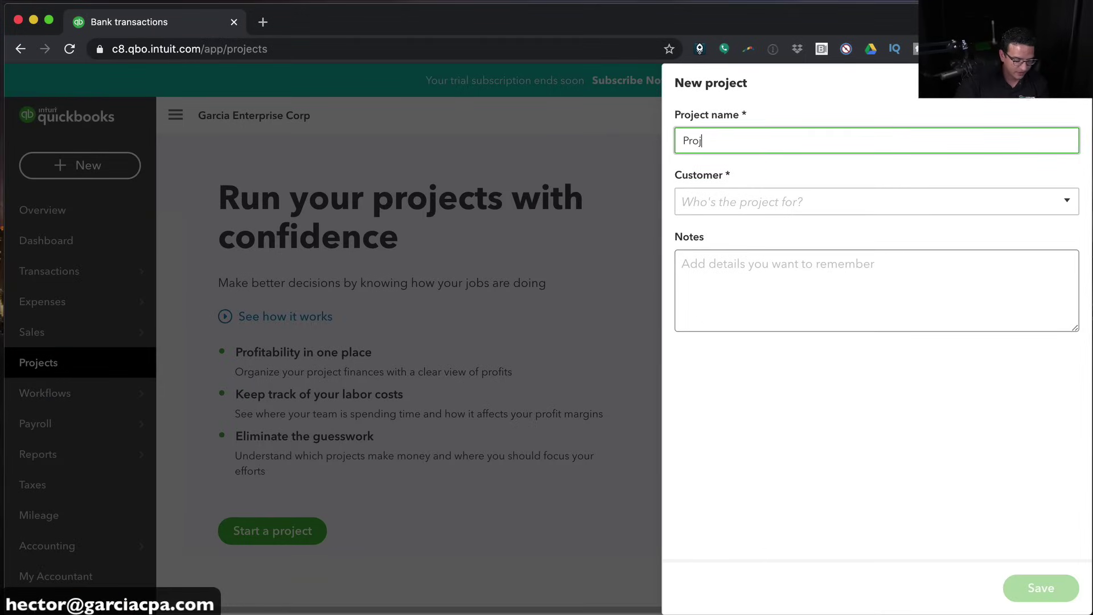
Assign ABC CORPORATION as the customer, add the note 'Due on 12/31/2020', and save
left_click(757, 195)
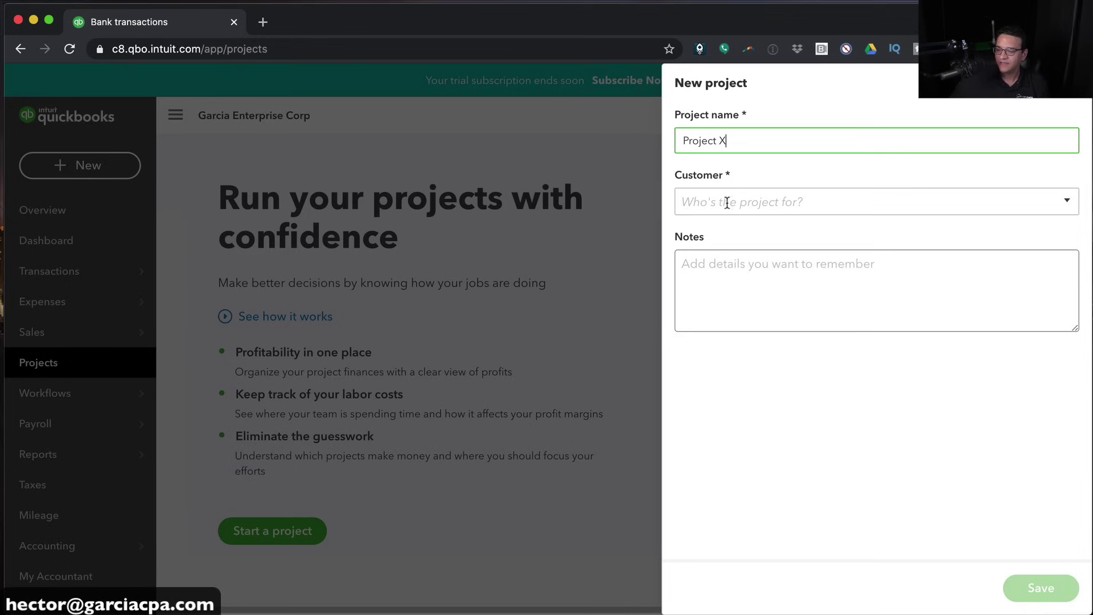
left_click(1067, 201)
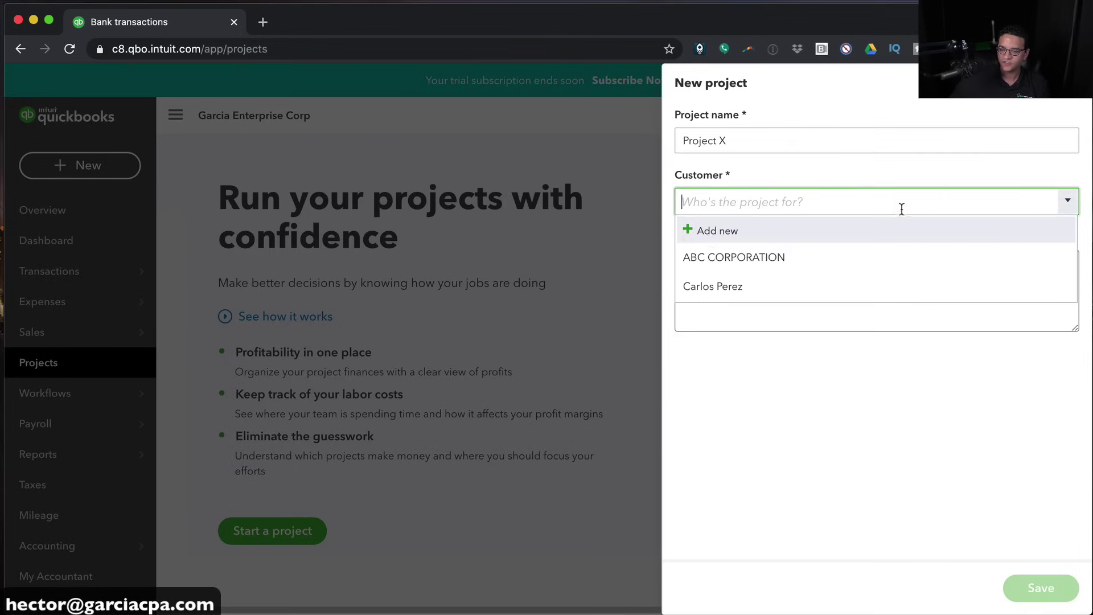
left_click(722, 263)
left_click(720, 276)
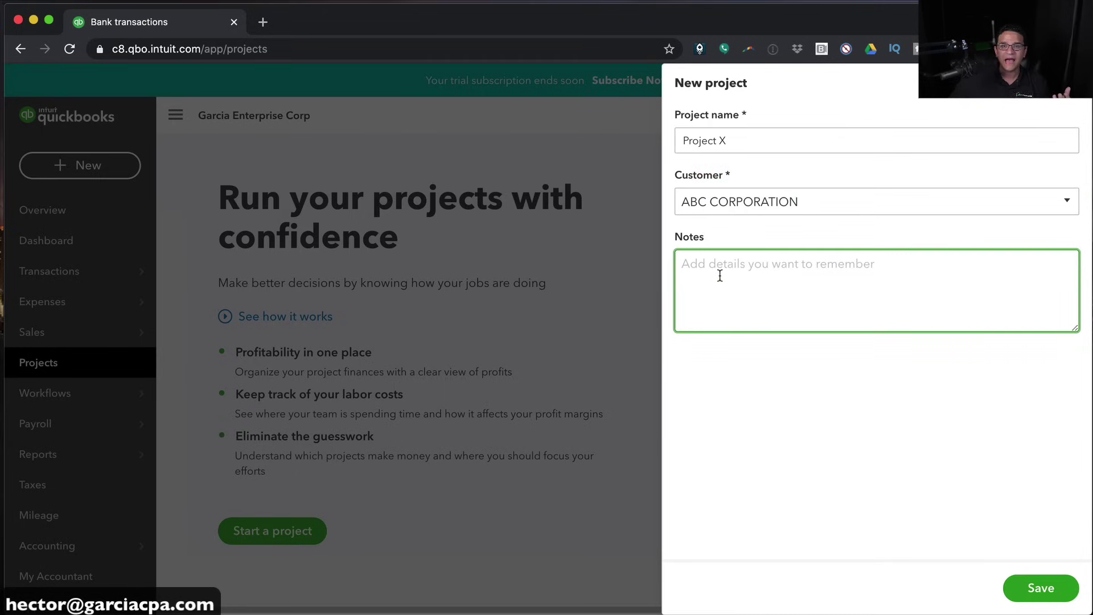
type("Due on 12/31/2020")
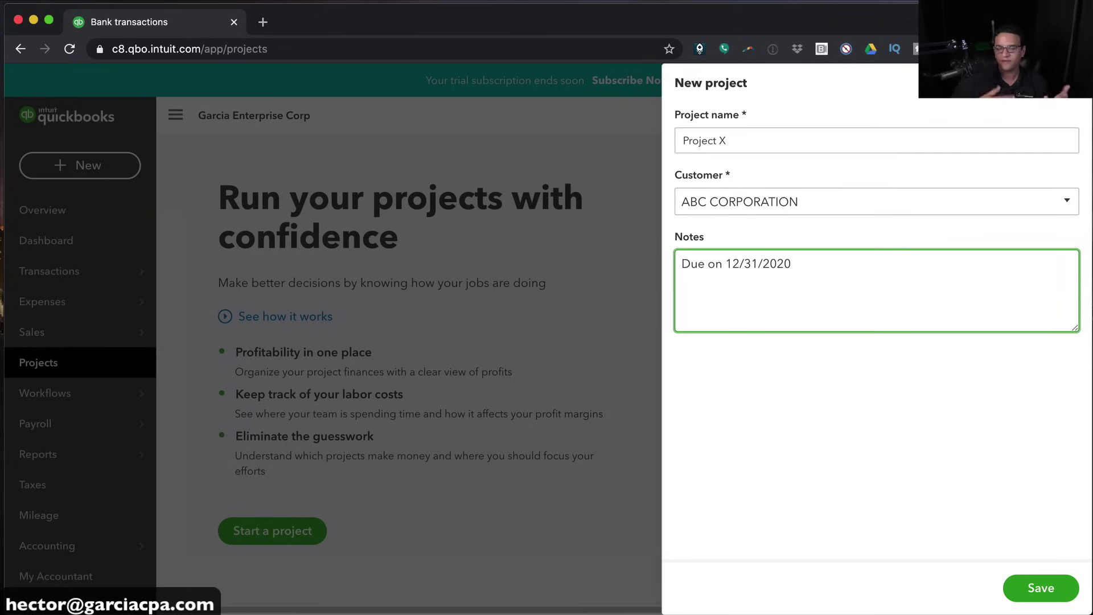
left_click(1046, 588)
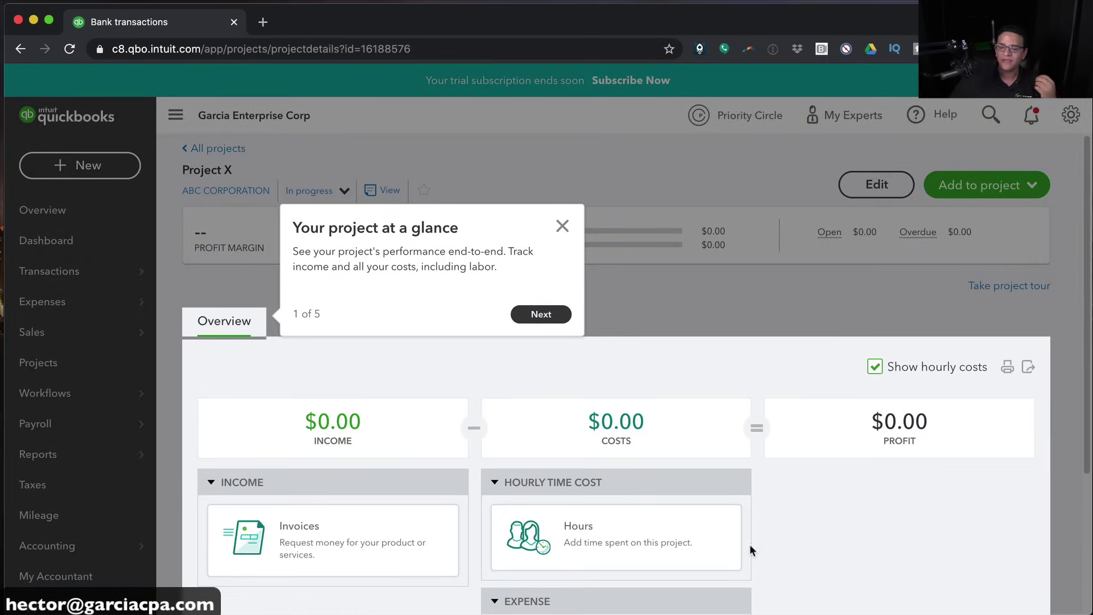
Dismiss the 'Your project at a glance' popup and open Banking's 209 transactions awaiting review
left_click(562, 226)
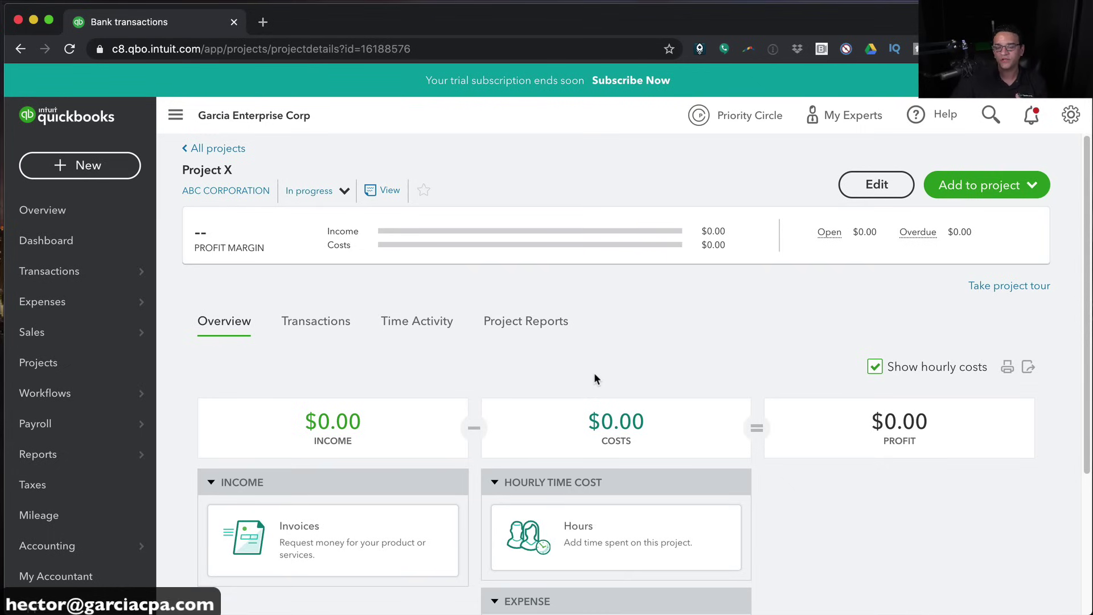
mouse_move(51, 271)
scroll(52, 268, "down", 2)
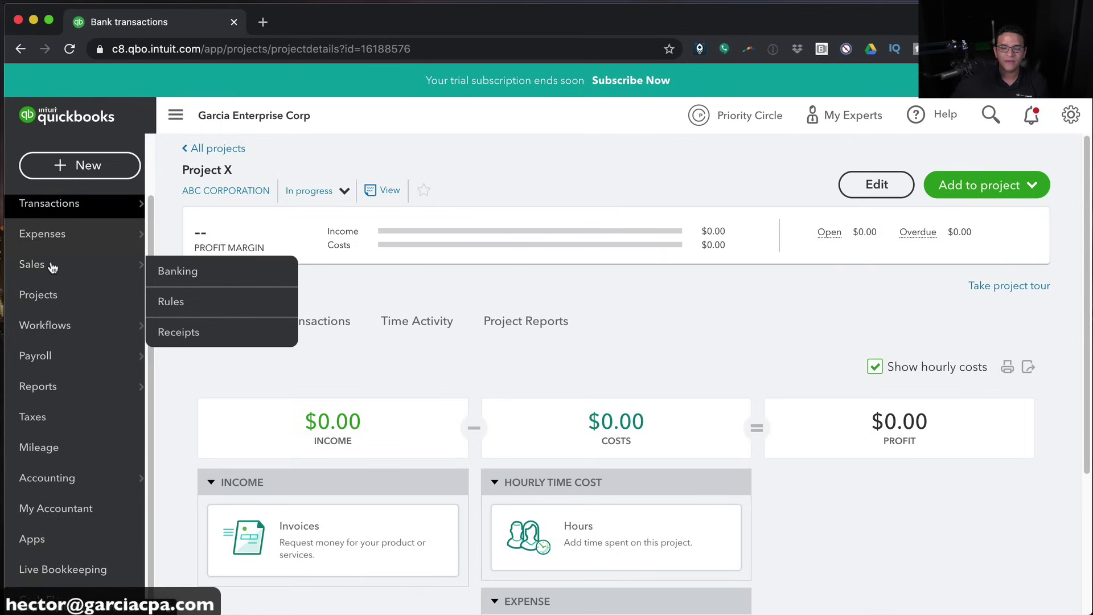
scroll(51, 267, "up", 2)
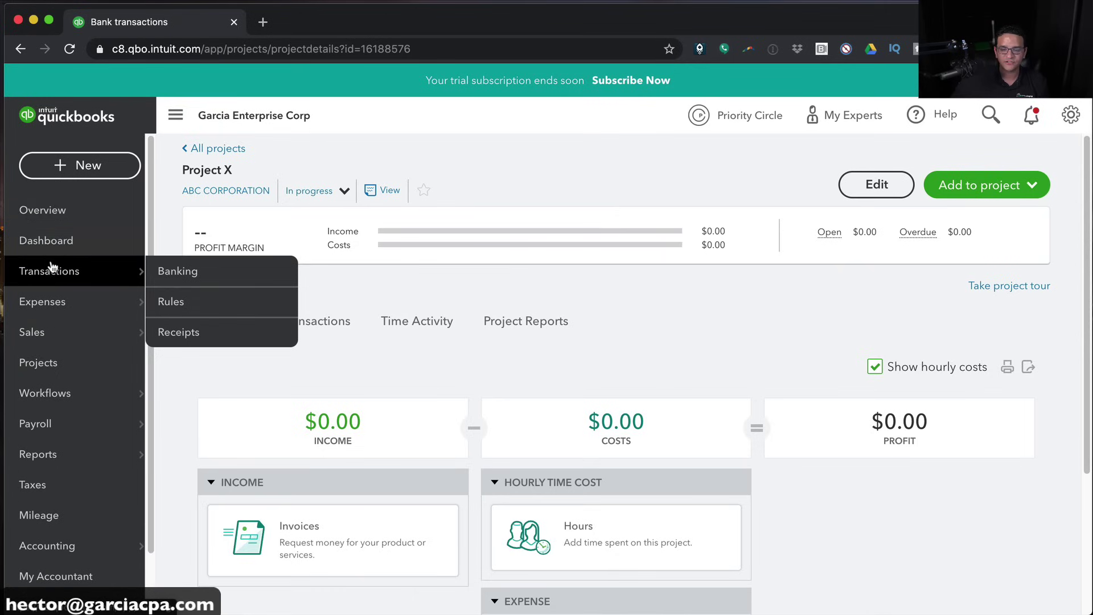
left_click(182, 272)
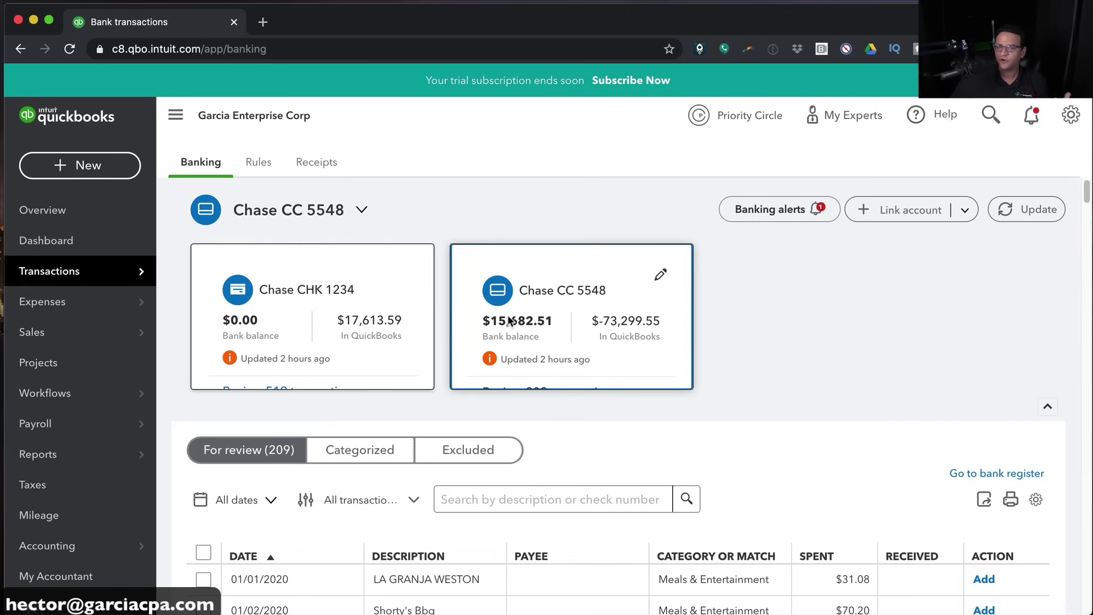
Open the $70.20 Shorty's Bbq charge and add ShORTY BBQ as a new vendor payee
scroll(743, 353, "down", 2)
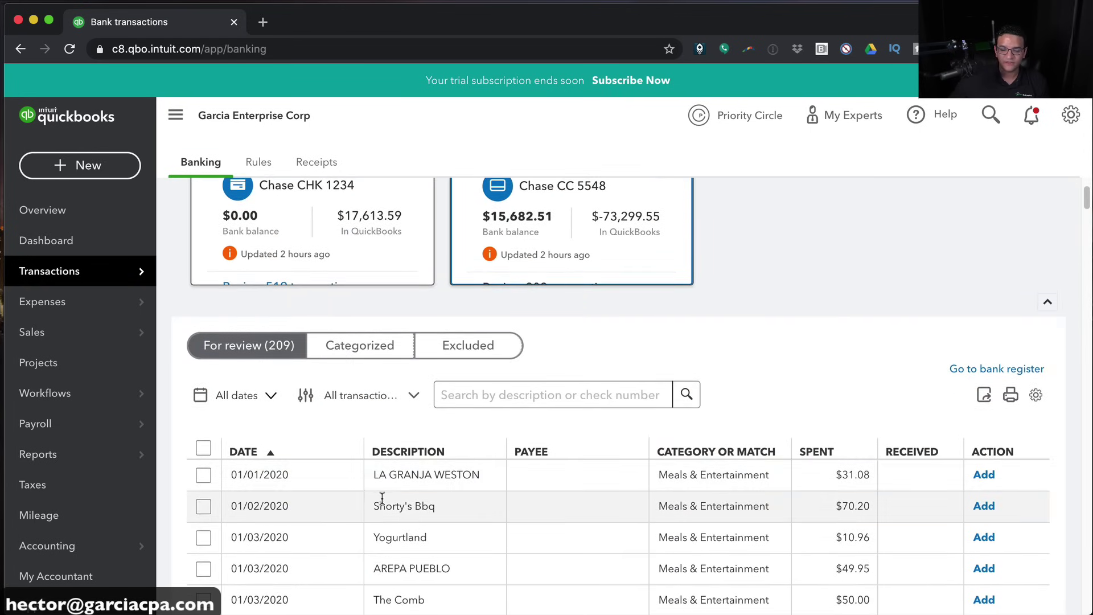
left_click(378, 505)
scroll(695, 483, "down", 3)
left_click(300, 449)
type("ShORTY BBQ")
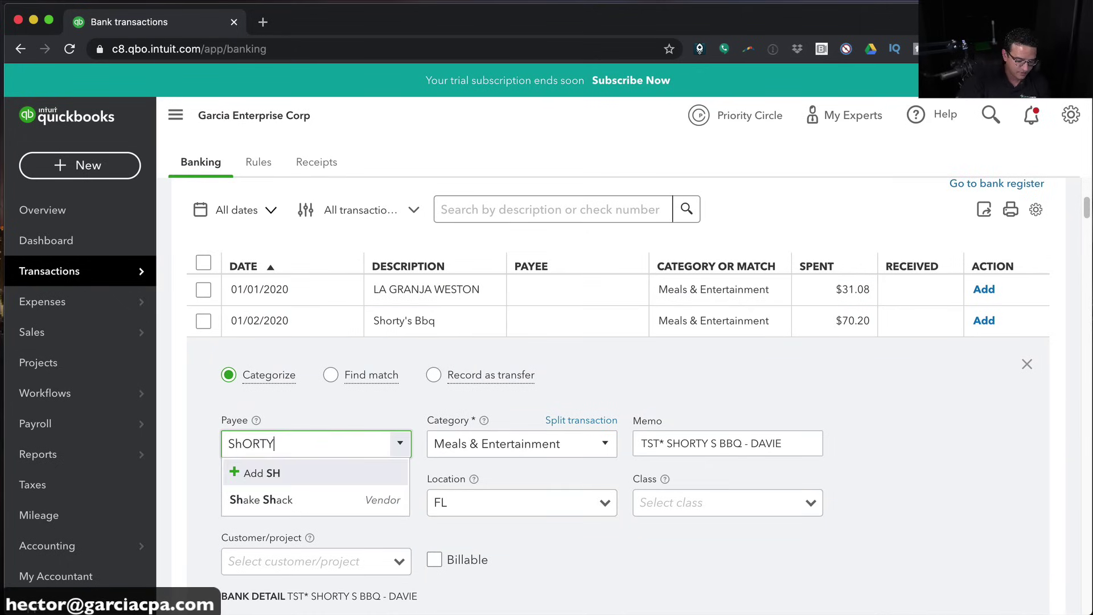
left_click(277, 473)
left_click(442, 308)
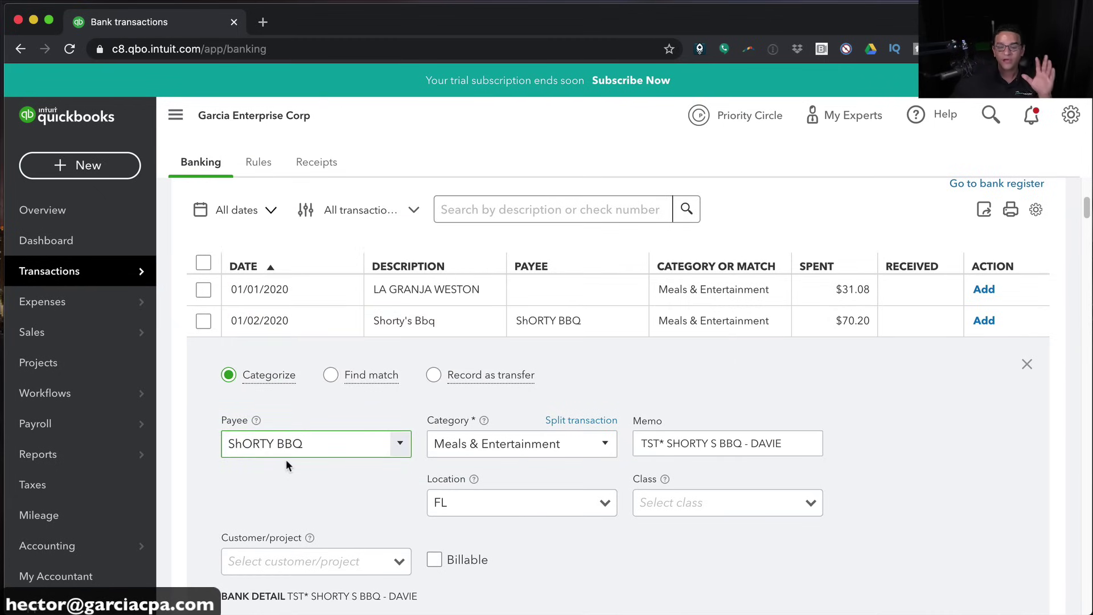
Assign the Shorty's Bbq charge to Project X
scroll(300, 535, "down", 1)
scroll(301, 535, "down", 1)
left_click(368, 545)
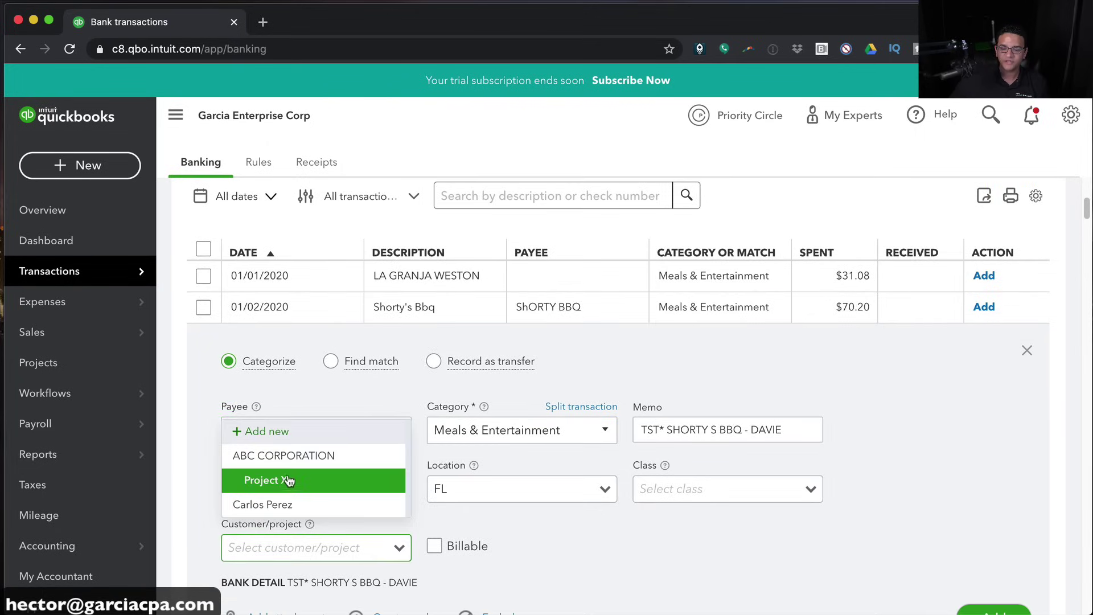
left_click(283, 481)
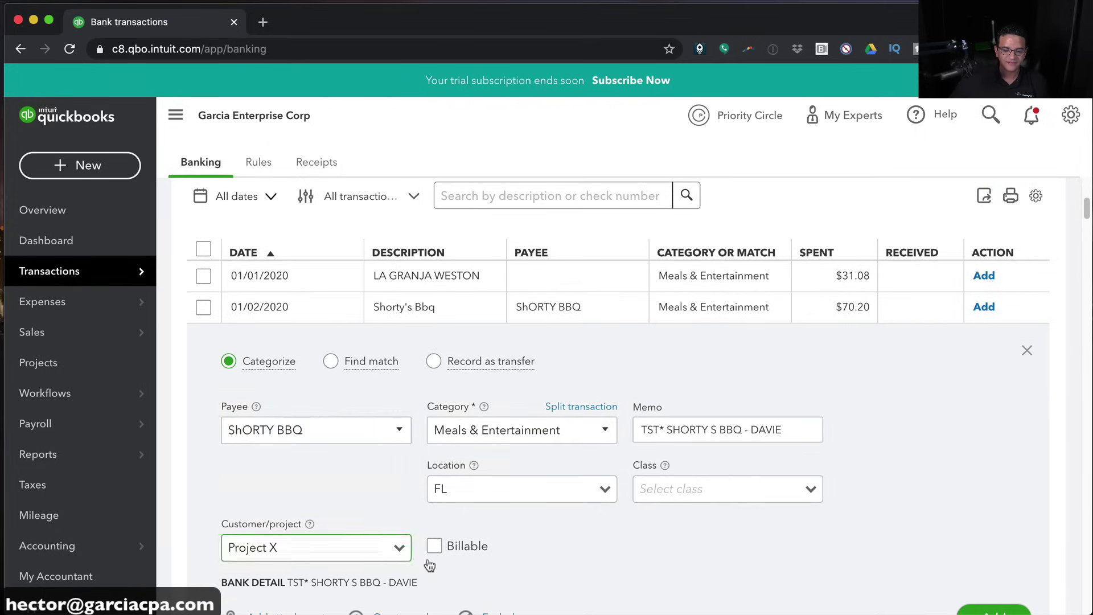
scroll(620, 562, "down", 3)
scroll(619, 551, "up", 3)
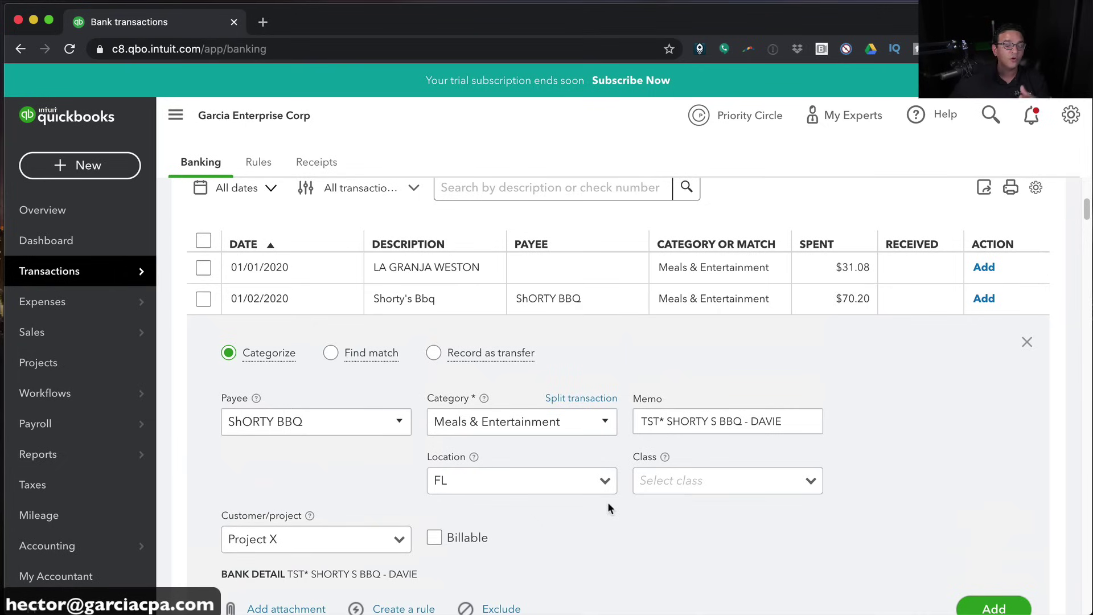
Check the payee, Meals & Entertainment category, FL location and class, then add the charge
left_click(325, 420)
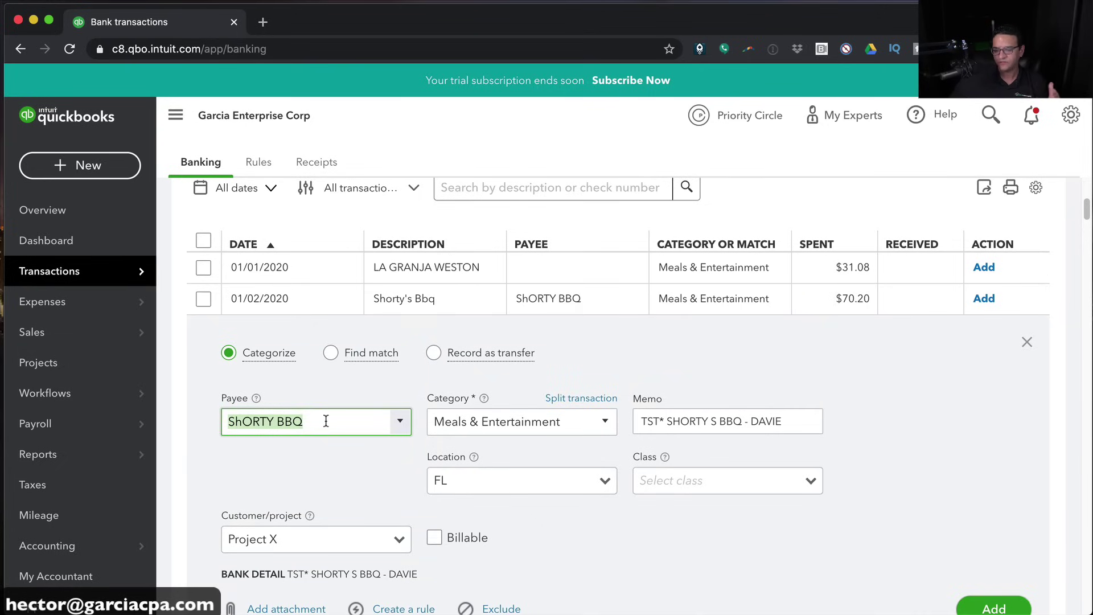
left_click(539, 420)
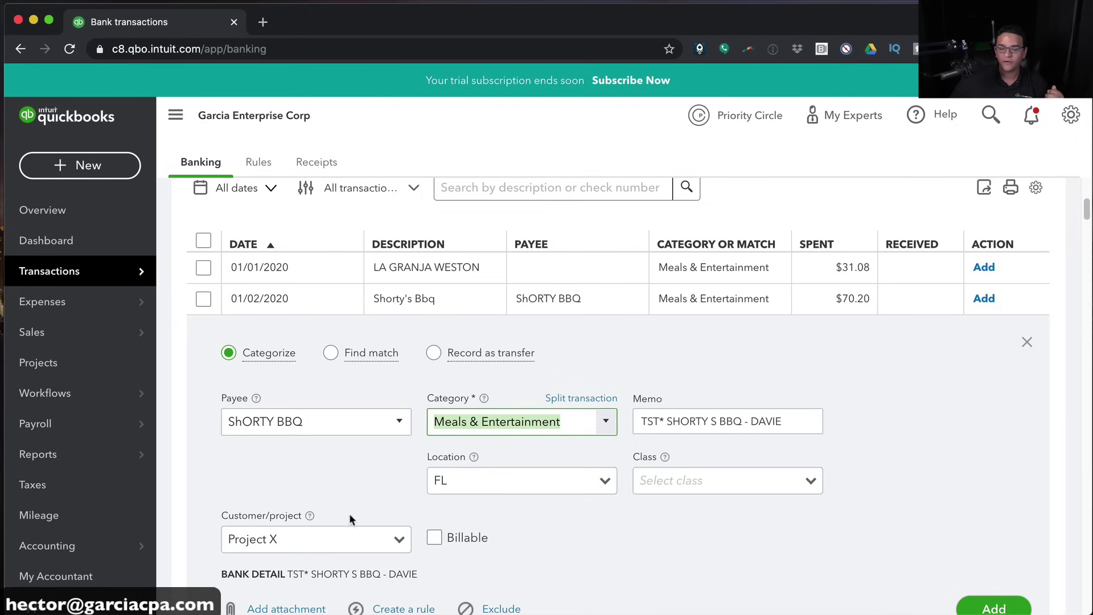
left_click(500, 484)
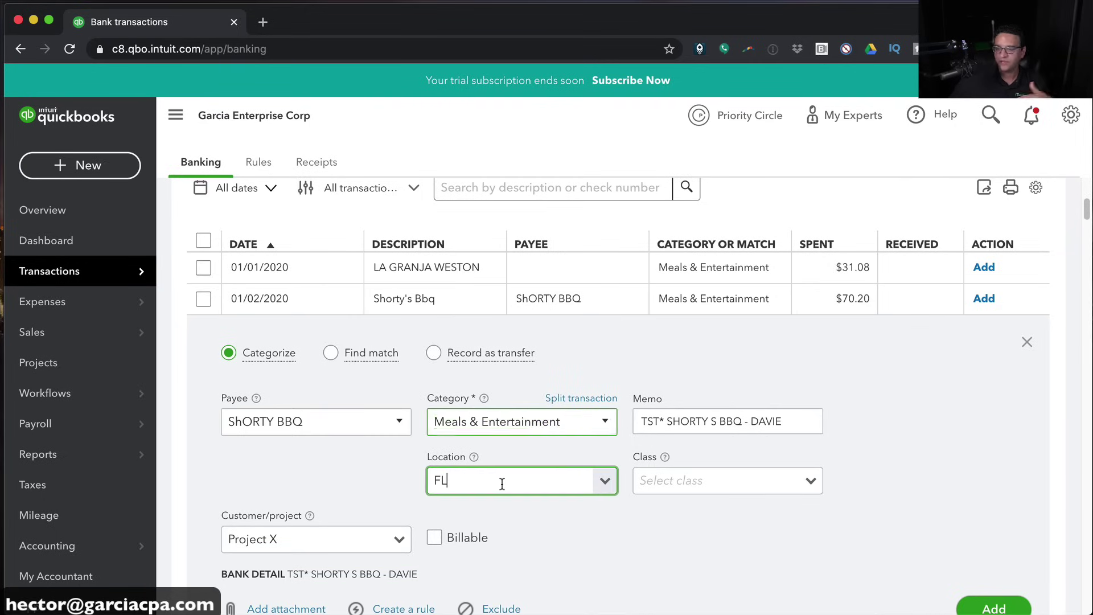
left_click(769, 477)
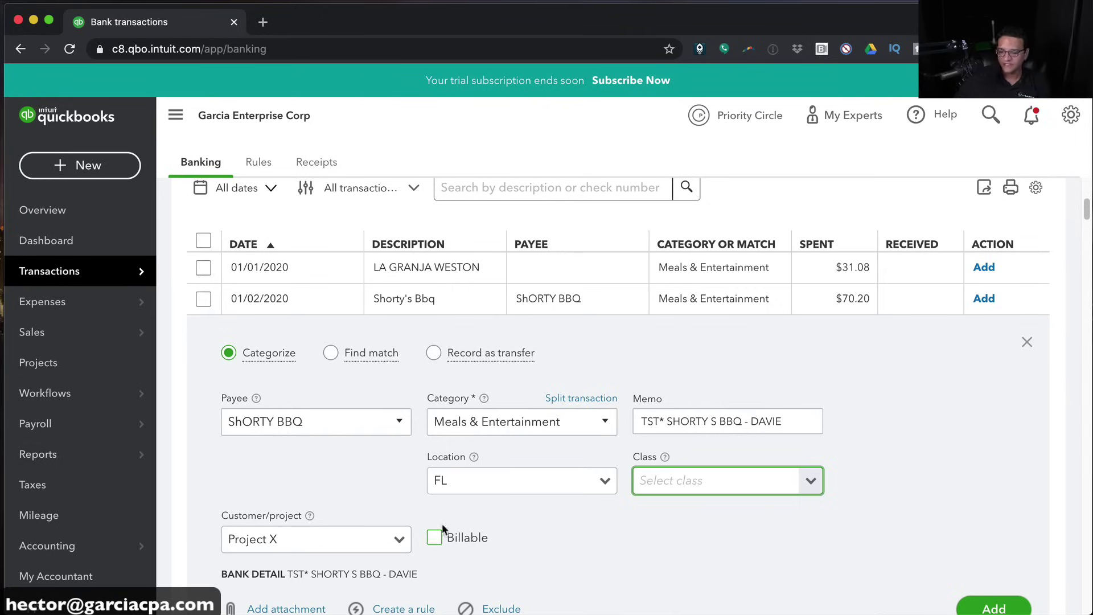
scroll(439, 531, "down", 1)
scroll(484, 529, "up", 5)
scroll(387, 515, "down", 5)
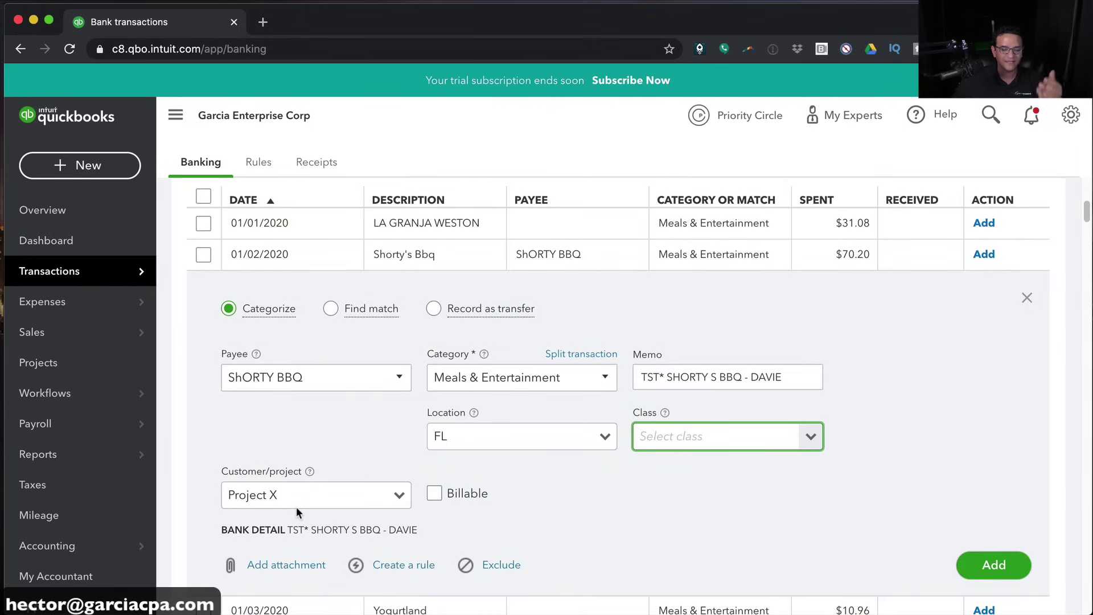
left_click(994, 565)
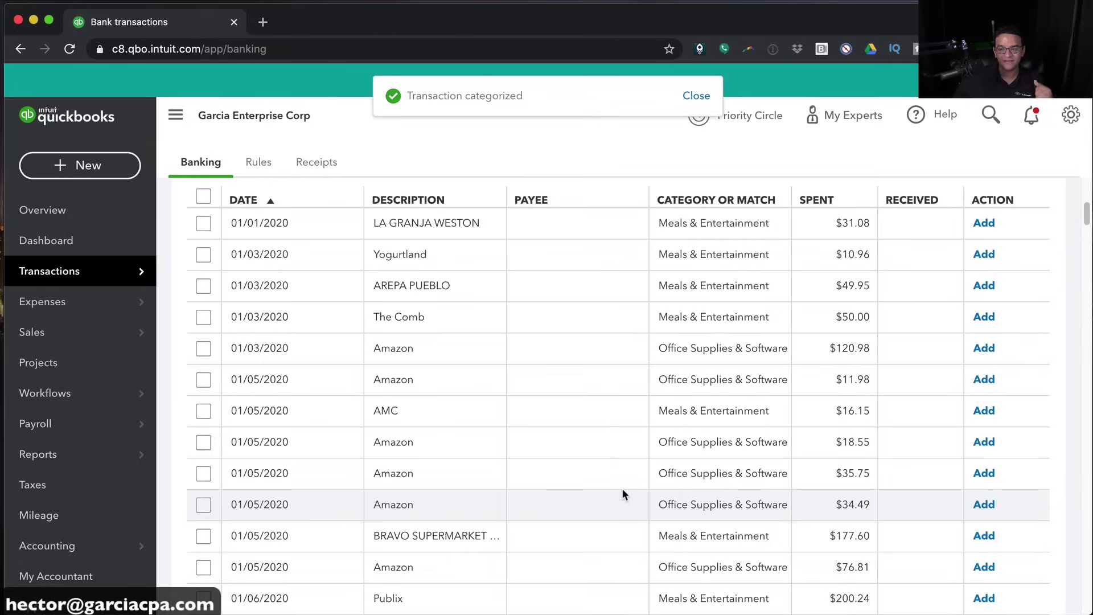
Sort by largest spent and add TAXACT as the new vendor on the $1,675.00 TaxACT charge
left_click(834, 204)
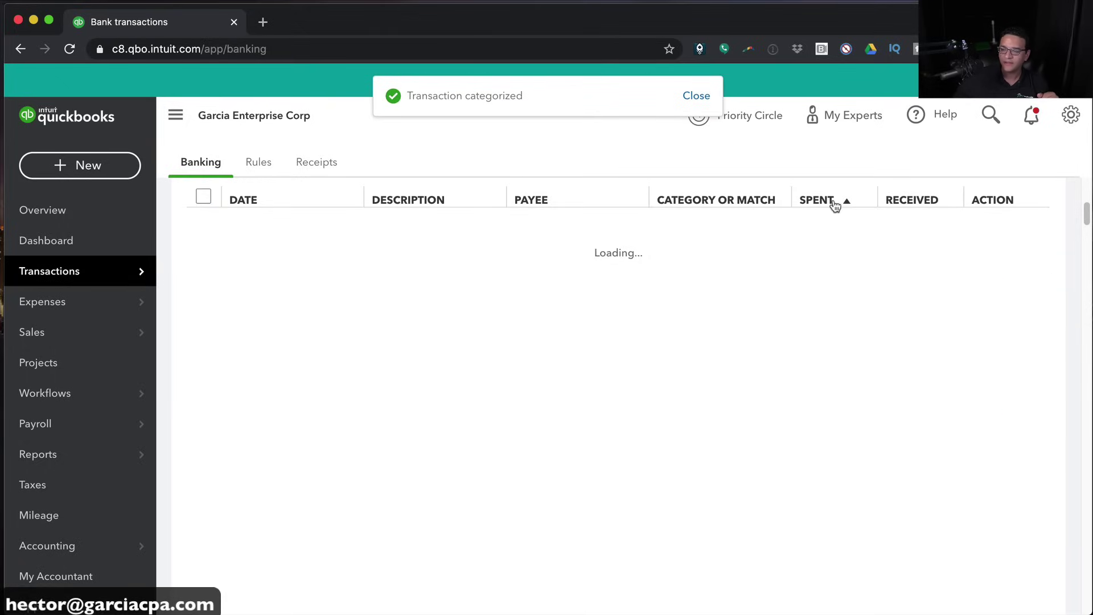
left_click(827, 202)
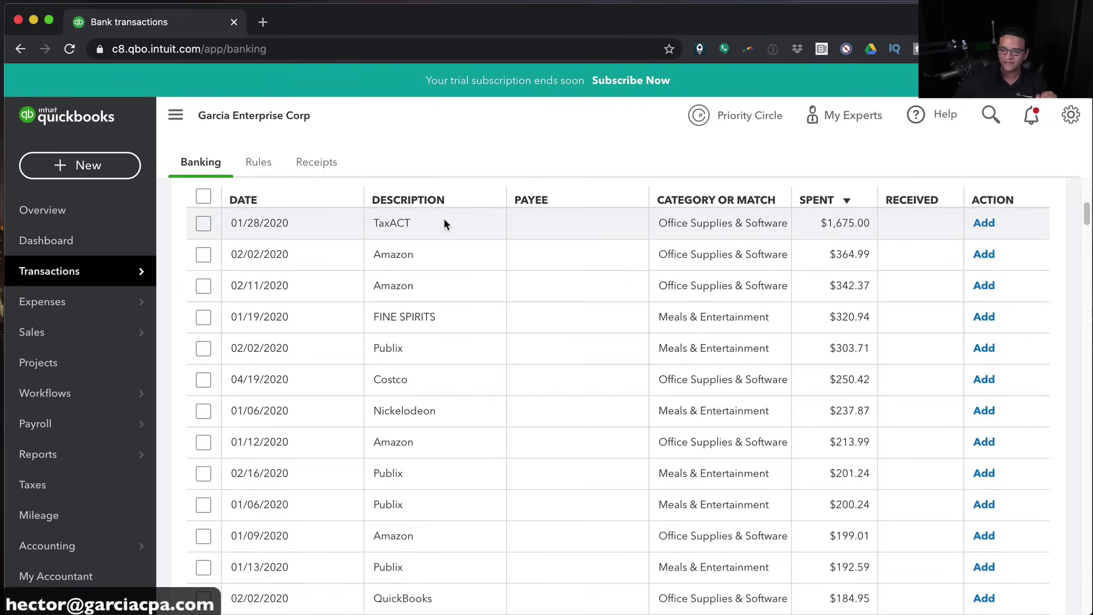
left_click(442, 217)
left_click(248, 344)
type("TAXACT")
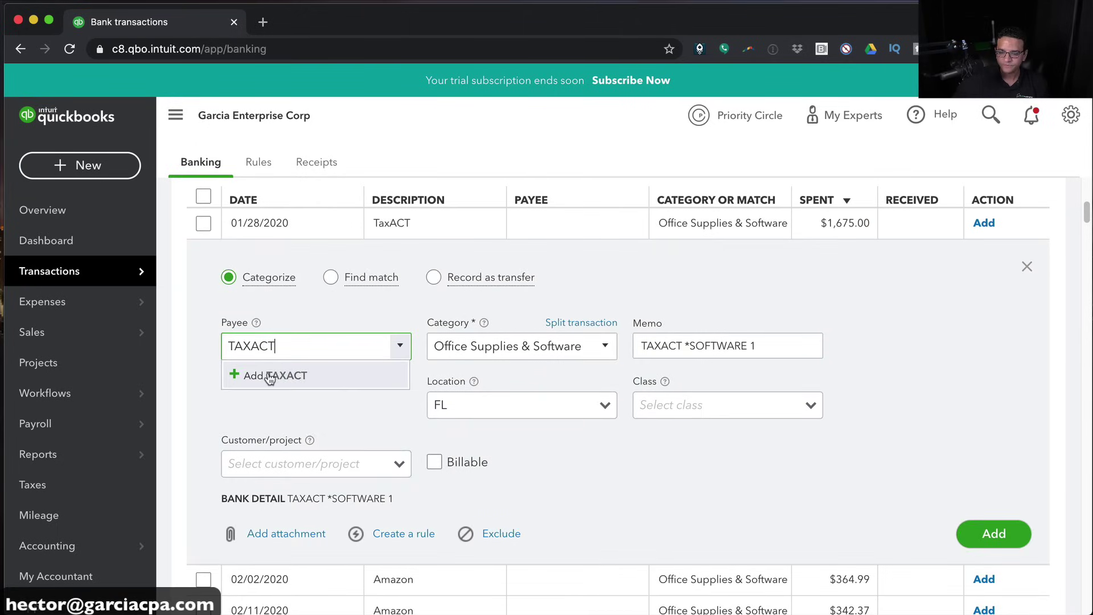
left_click(269, 373)
left_click(443, 235)
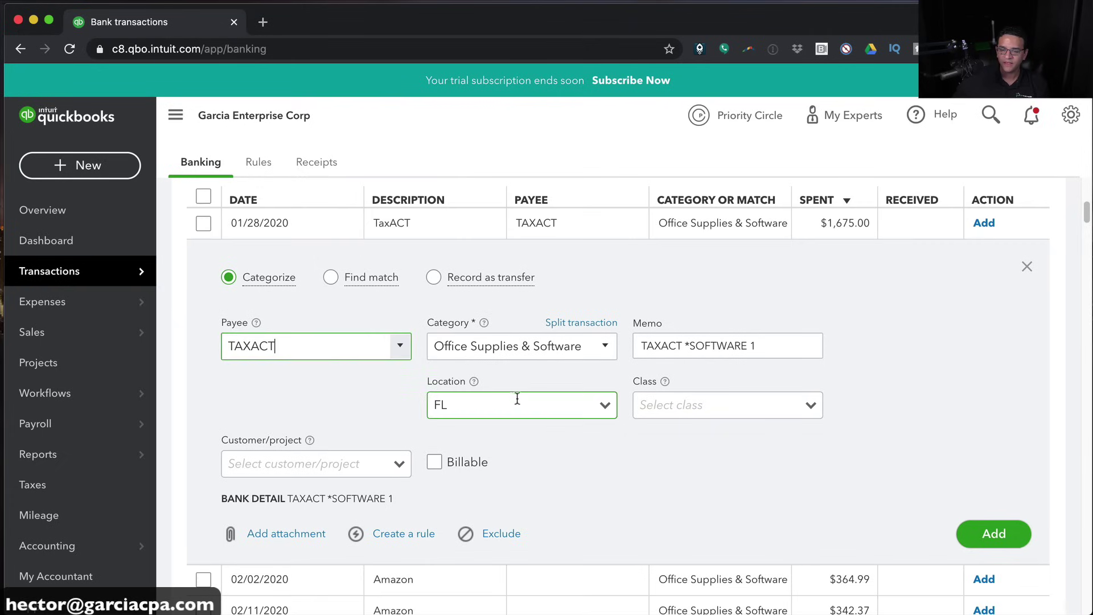
Assign the TaxACT charge to Project X under Office Supplies & Software and add it
left_click(573, 346)
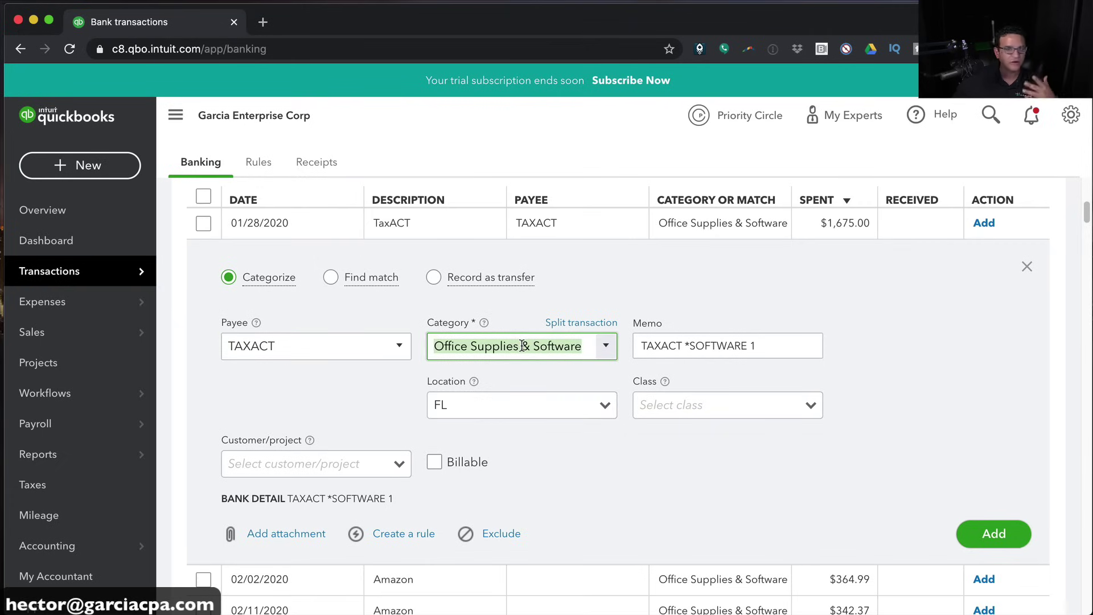
left_click(263, 464)
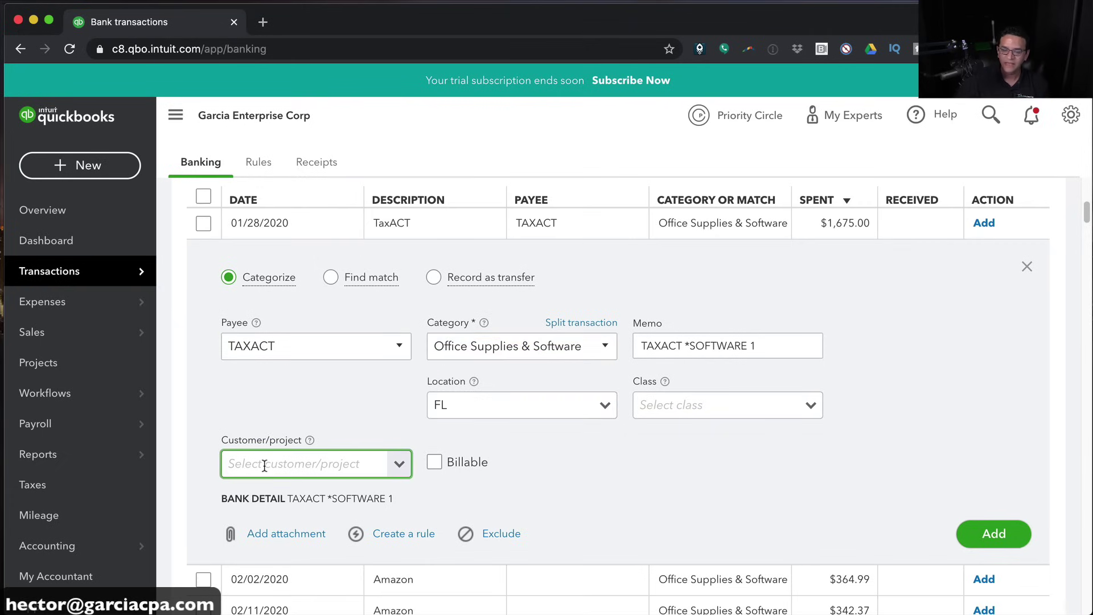
type("pro")
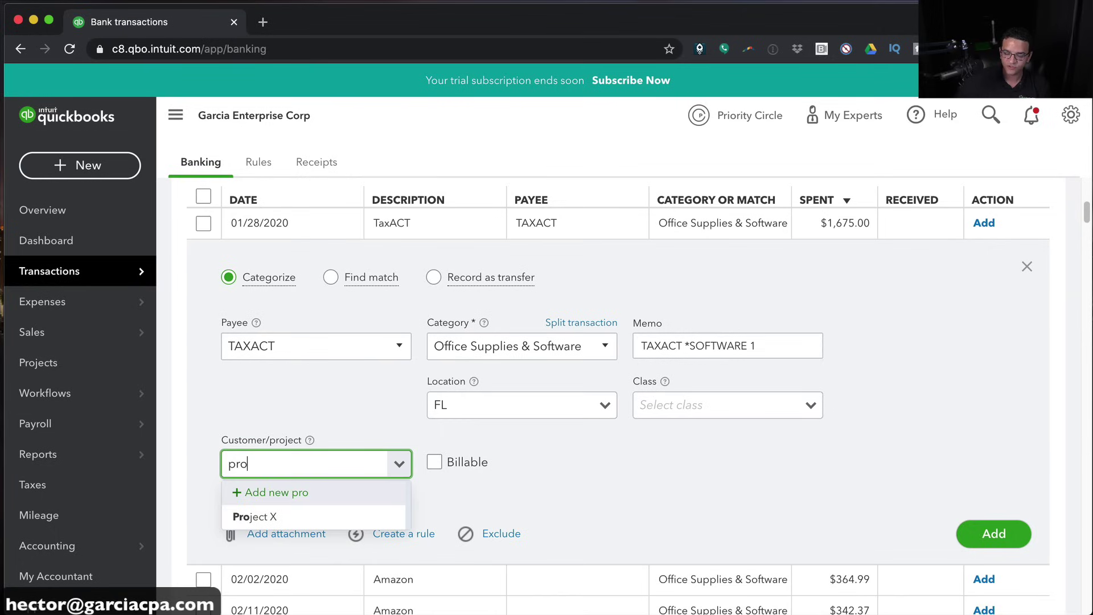
left_click(275, 516)
left_click(635, 411)
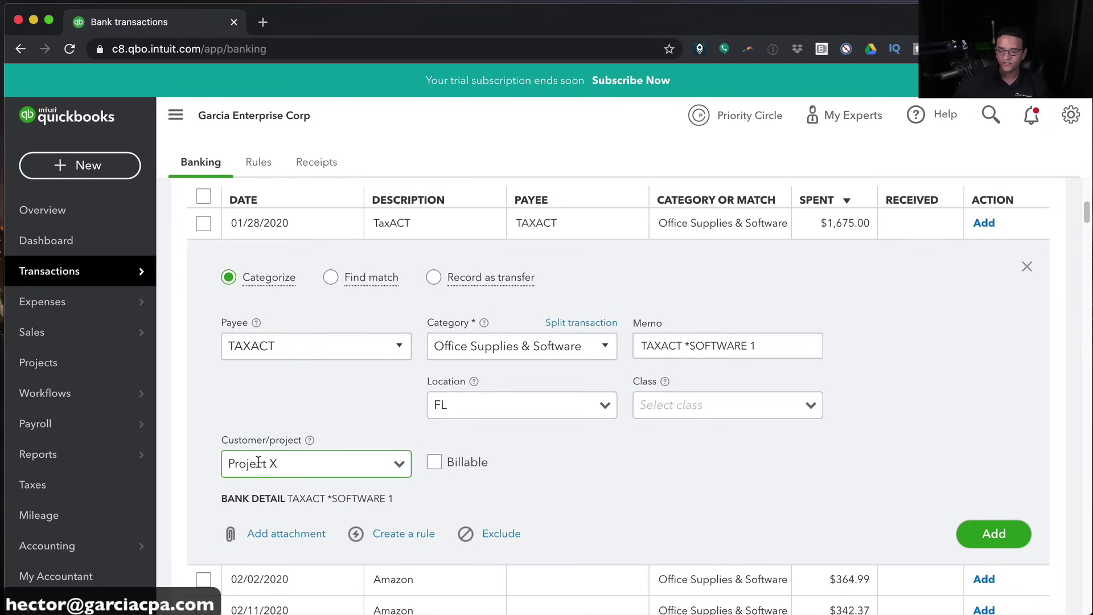
left_click(993, 532)
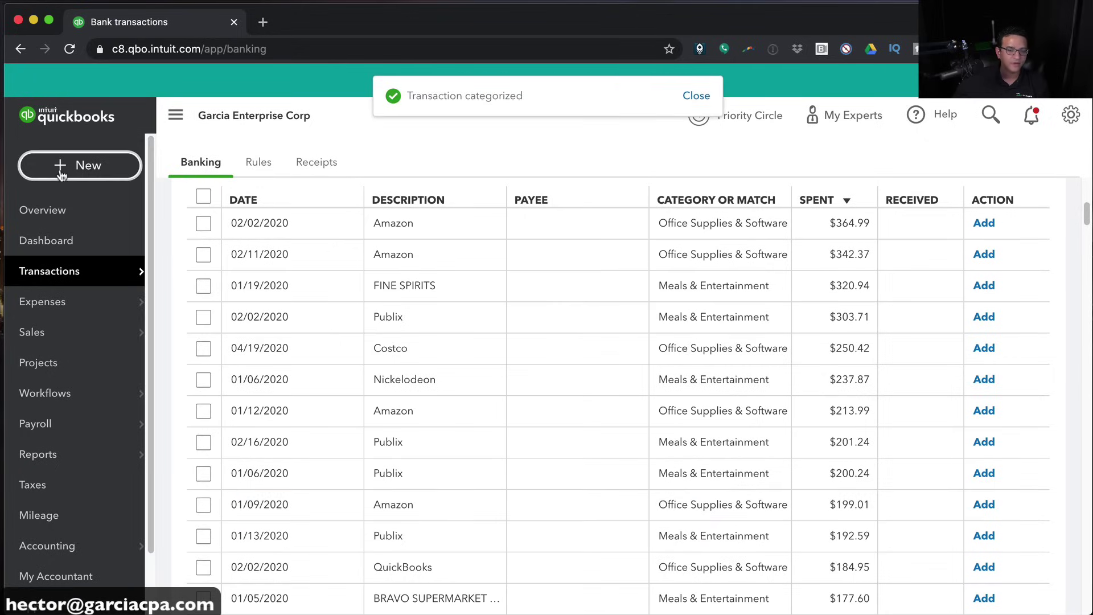
left_click(61, 174)
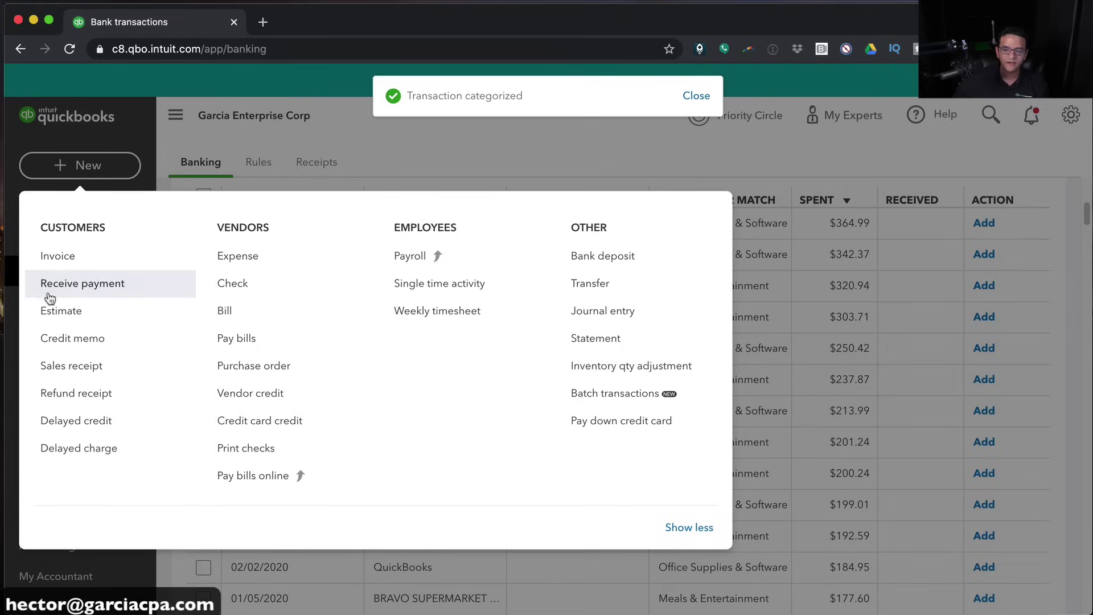
Start a new estimate for ABC CORPORATION:Project X, reloading so the project appears
left_click(60, 312)
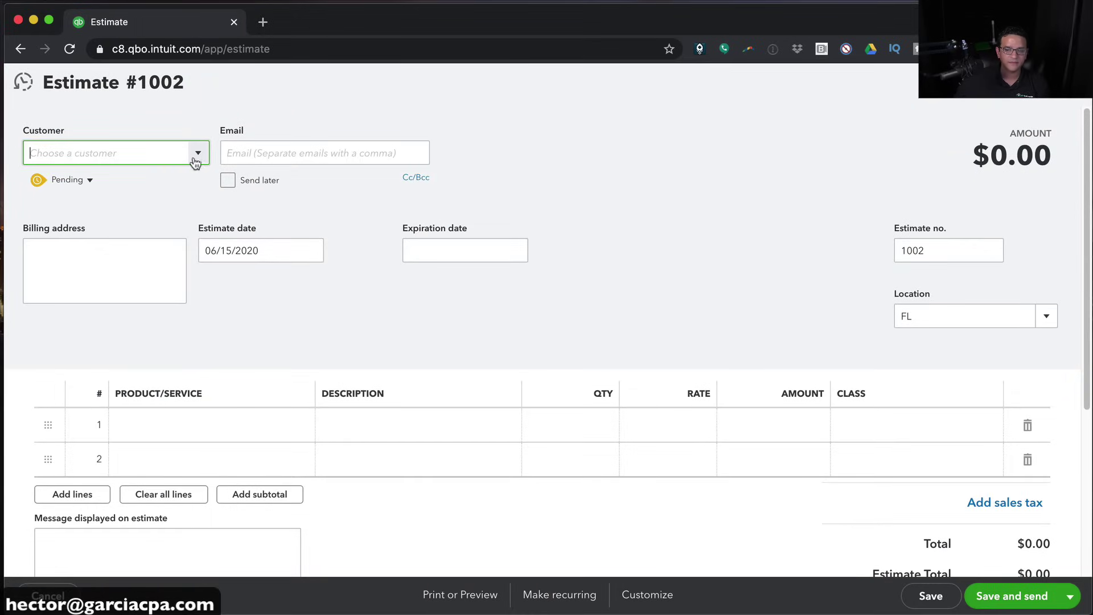
left_click(195, 159)
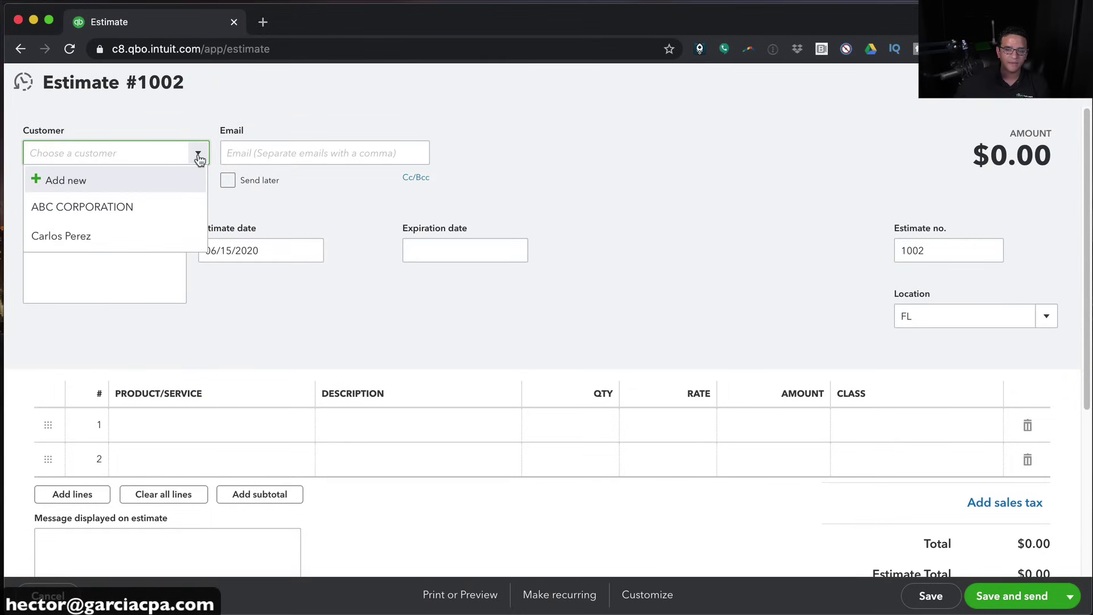
left_click(89, 214)
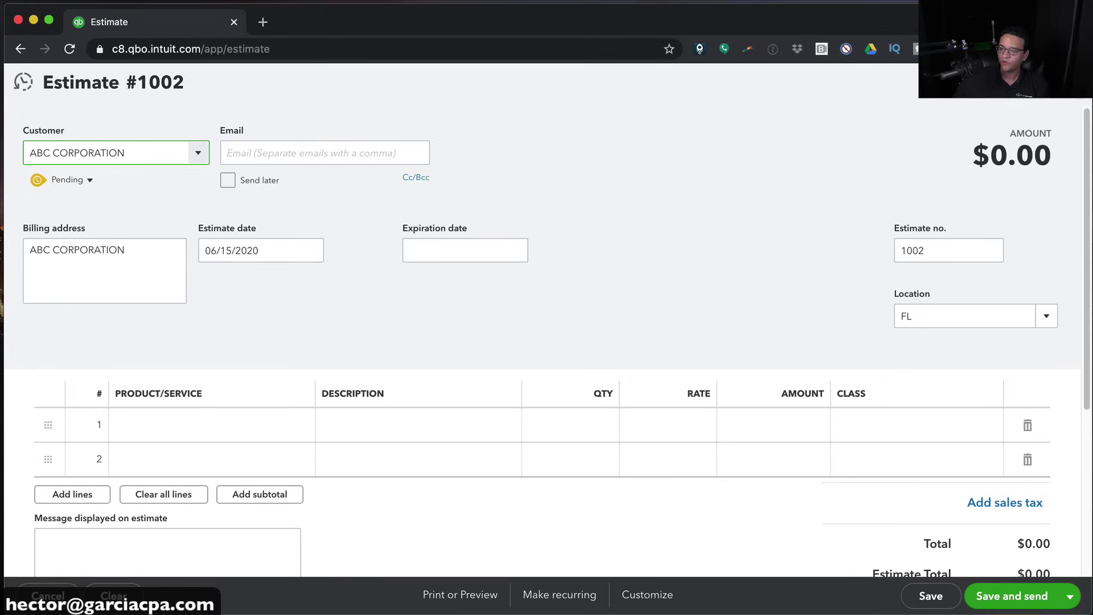
left_click(70, 49)
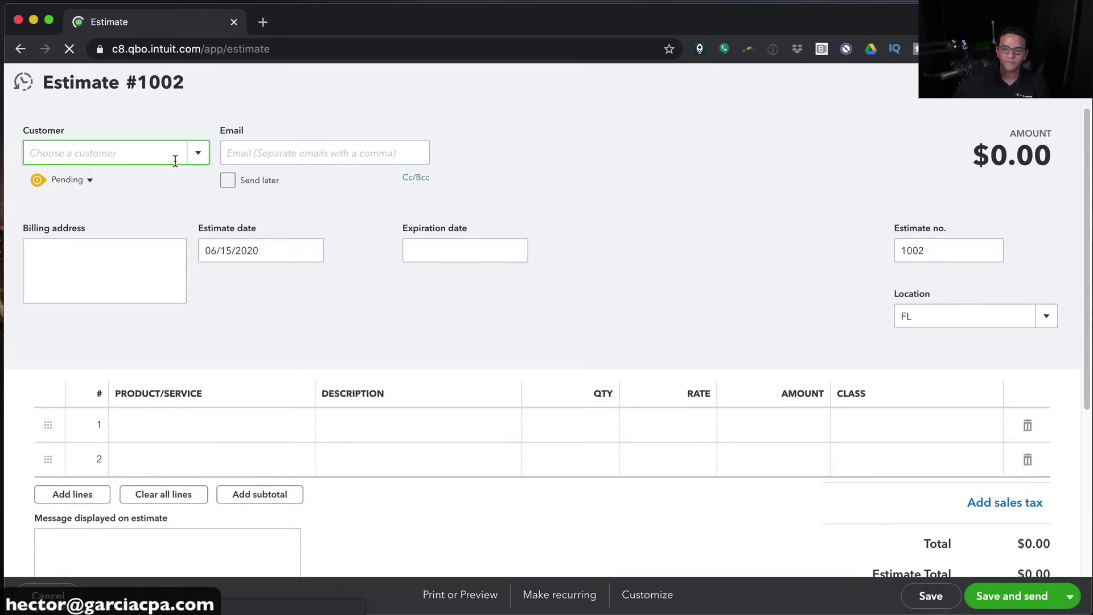
left_click(196, 152)
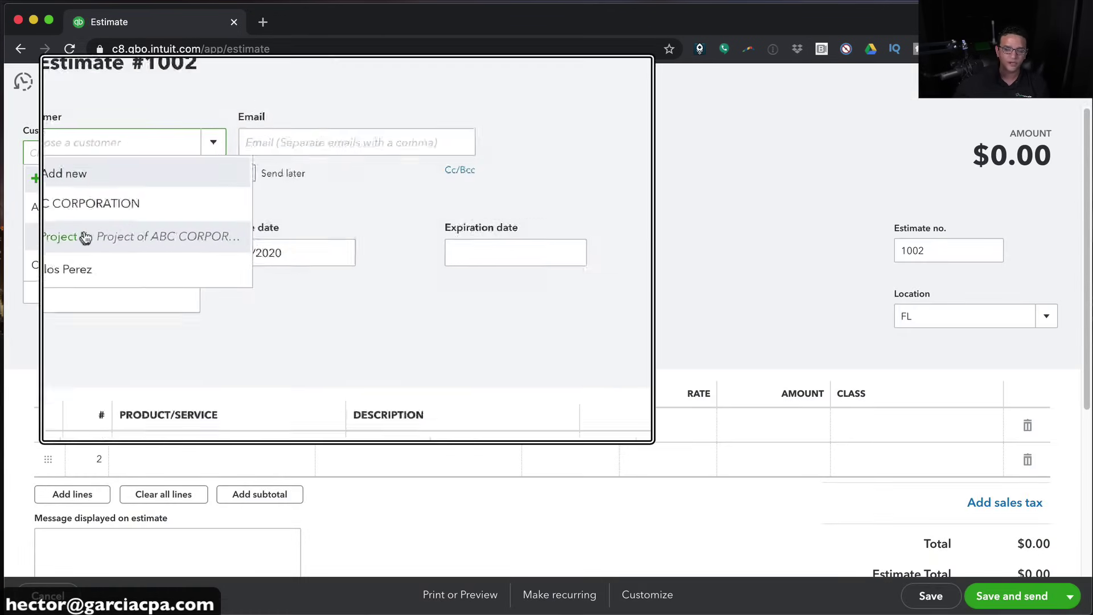
left_click(71, 237)
Add 20 Consulting Hourly at 75 ($1,500.00) and save and close estimate #1002
left_click(168, 426)
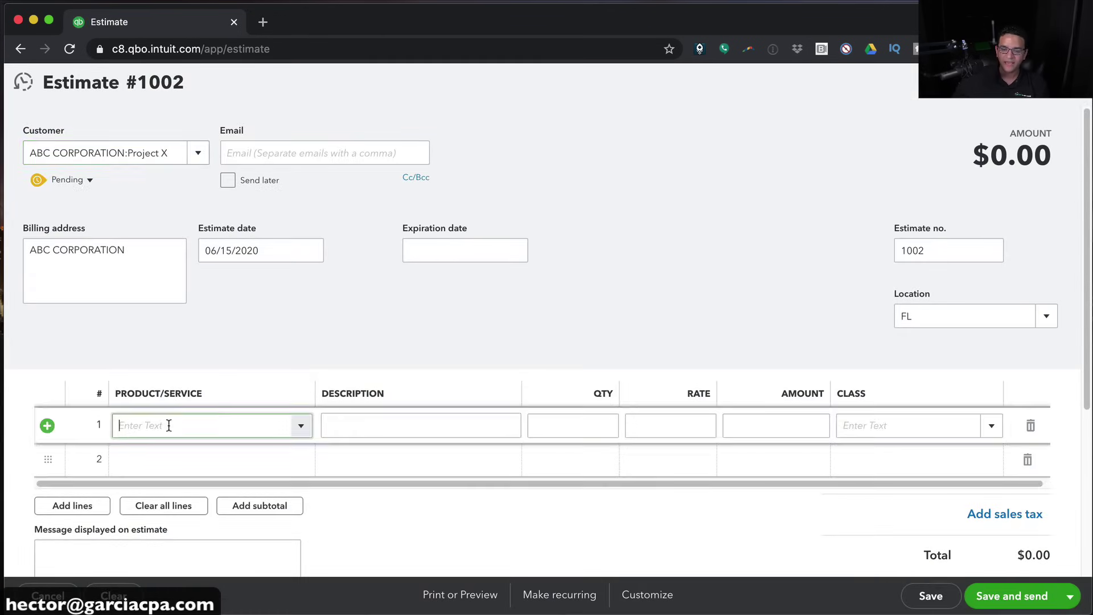
type("Consulting Hourly")
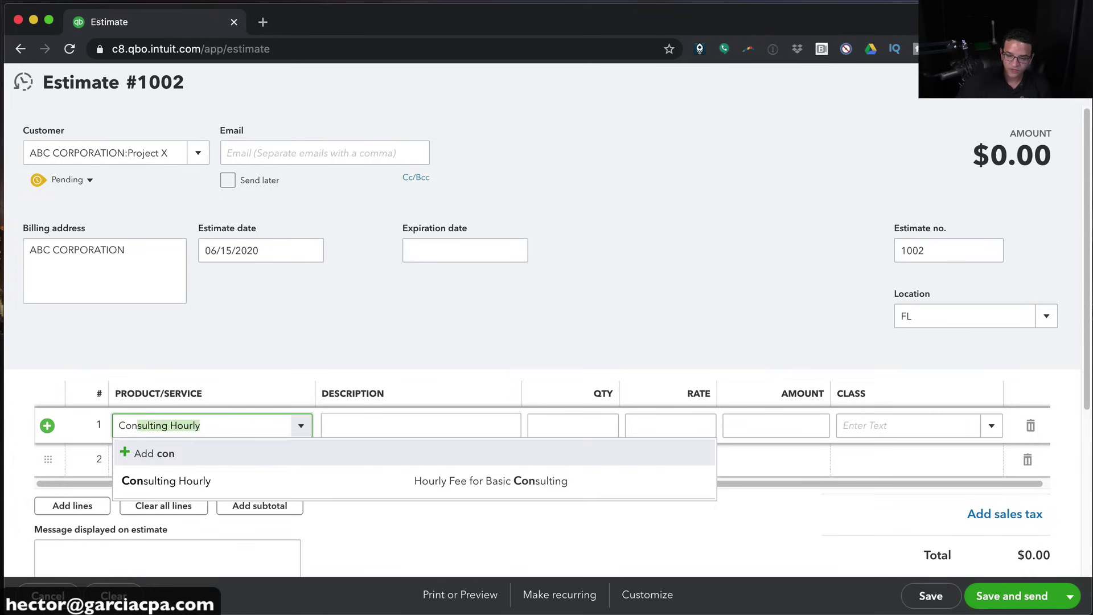
left_click(216, 481)
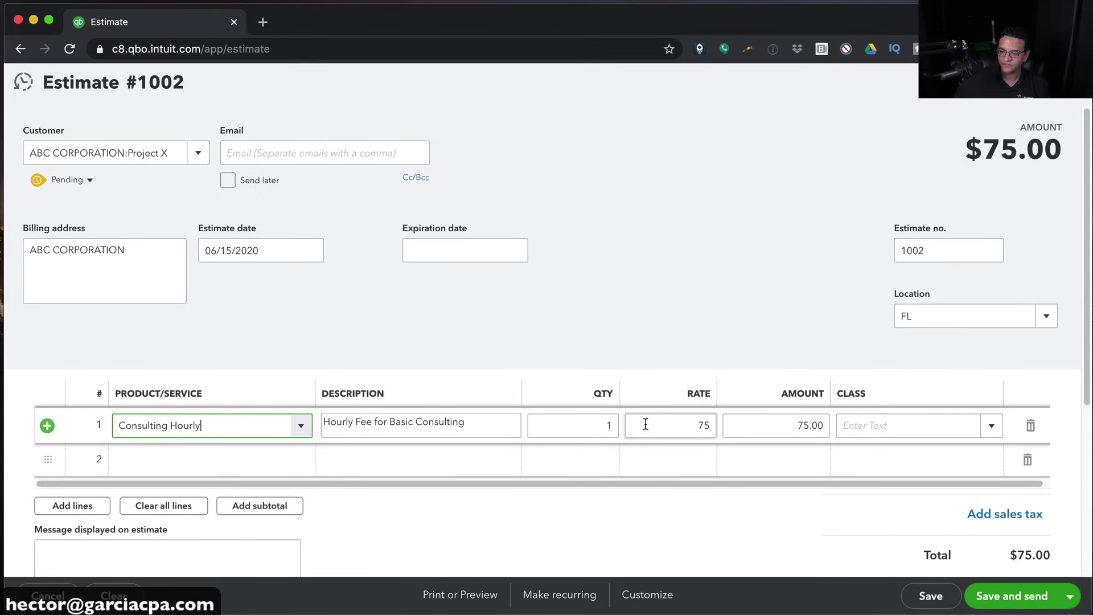
left_click_drag(612, 426, 593, 428)
type("2")
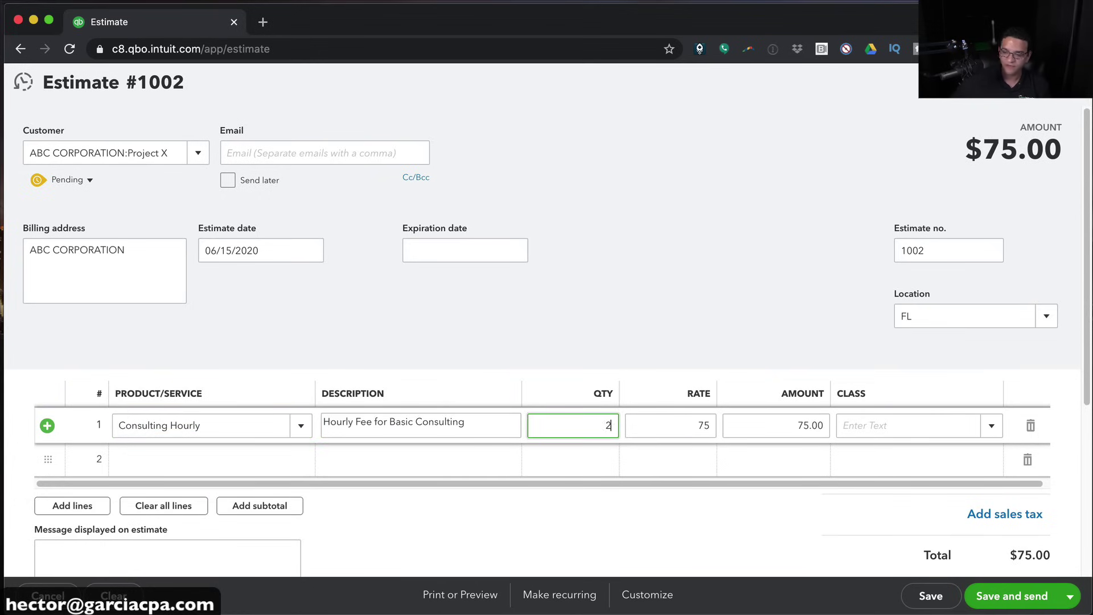
type("0")
key("Tab")
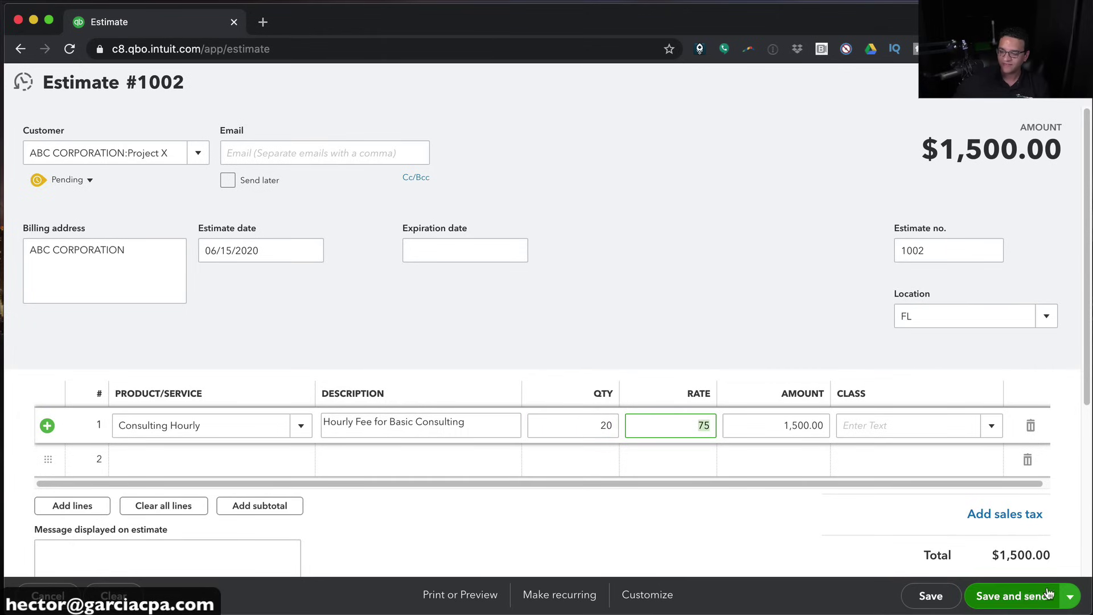
left_click(1068, 596)
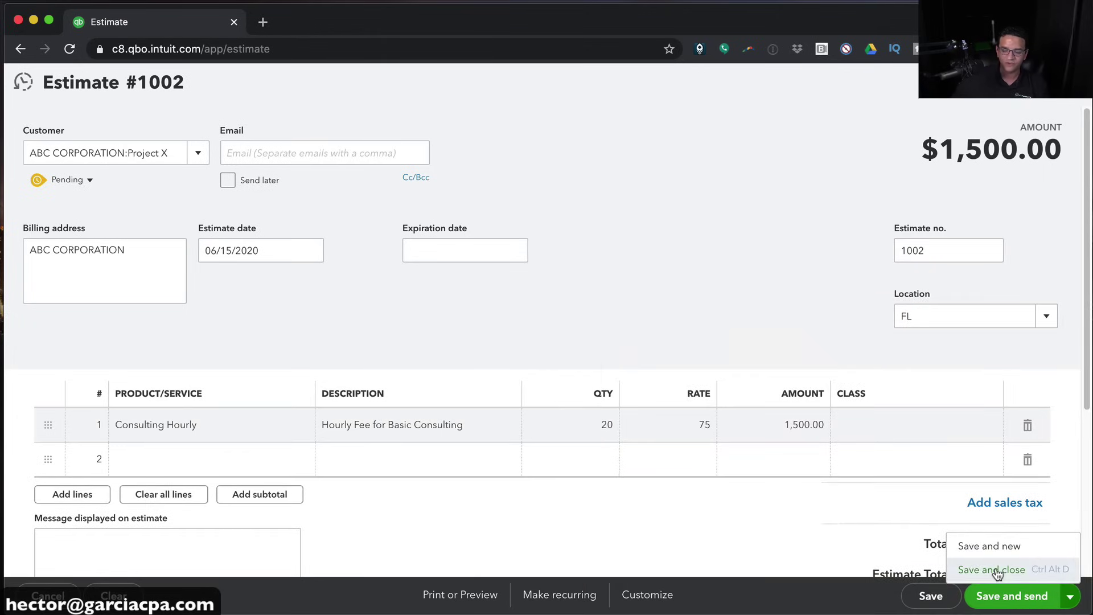
left_click(997, 571)
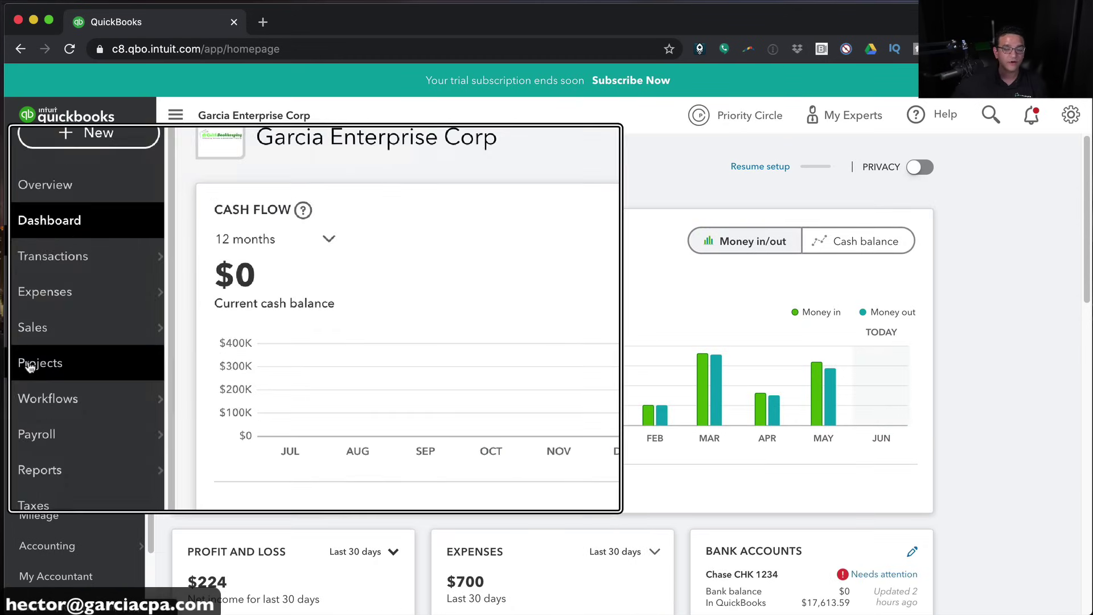
Show the Projects list with Project X at $0.00 income and $1,745.20 costs, checking its Options menu
left_click(35, 363)
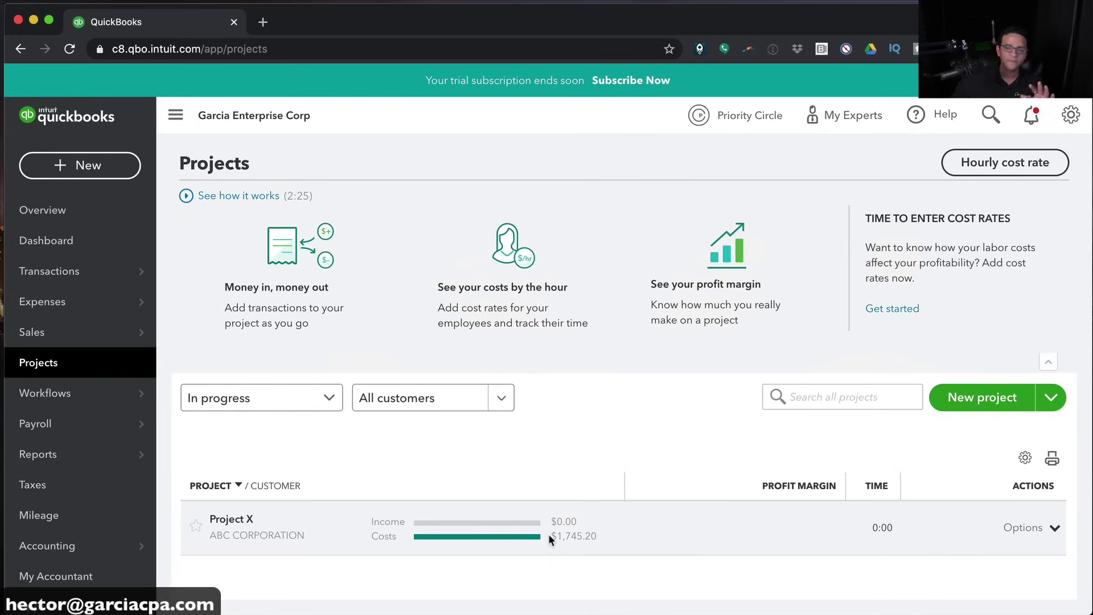
left_click(1053, 528)
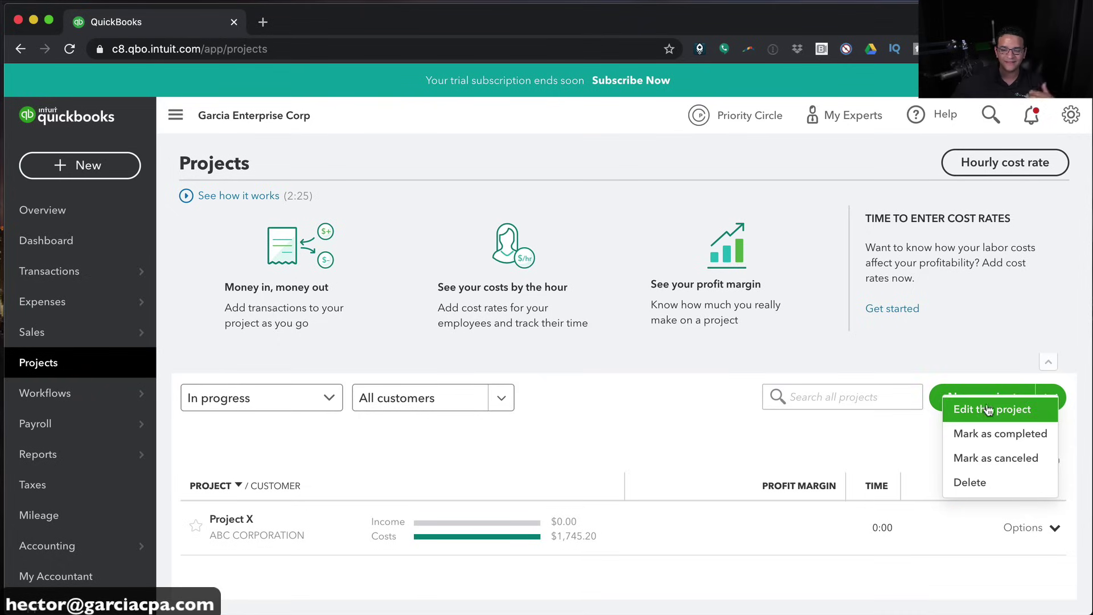
left_click(703, 447)
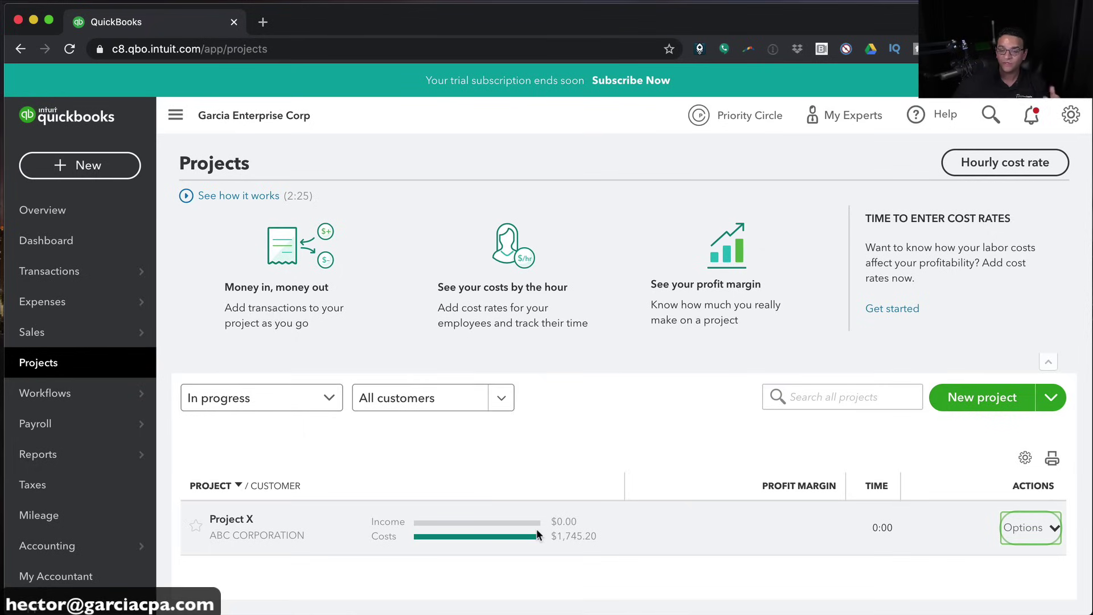
left_click(91, 166)
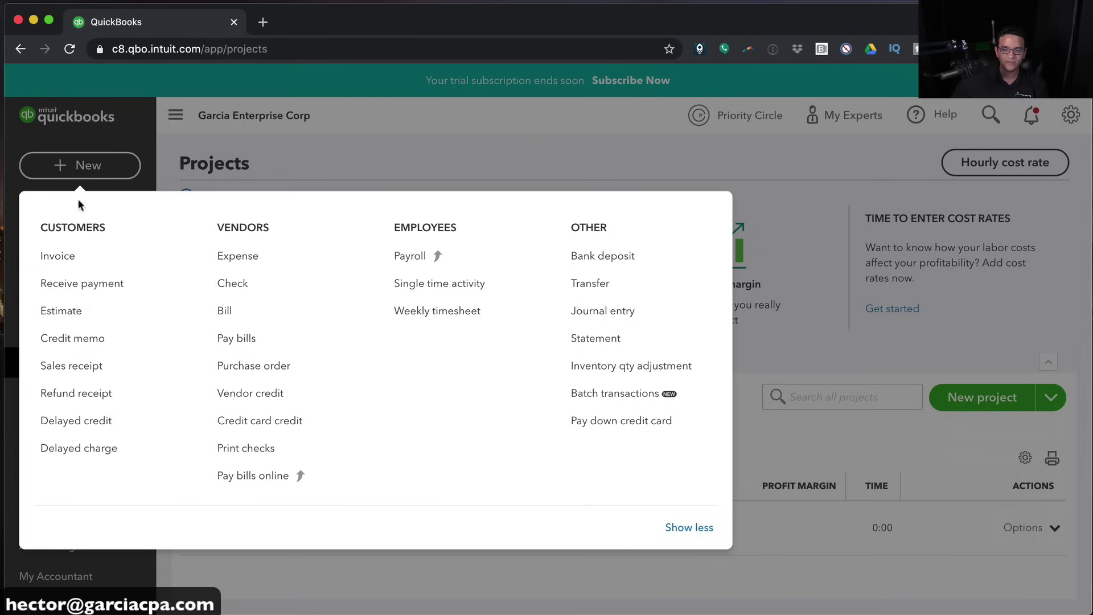
Create invoice #1003 for ABC CORPORATION:Project X by copying estimate #1002's $1,500.00, then save and close
left_click(64, 257)
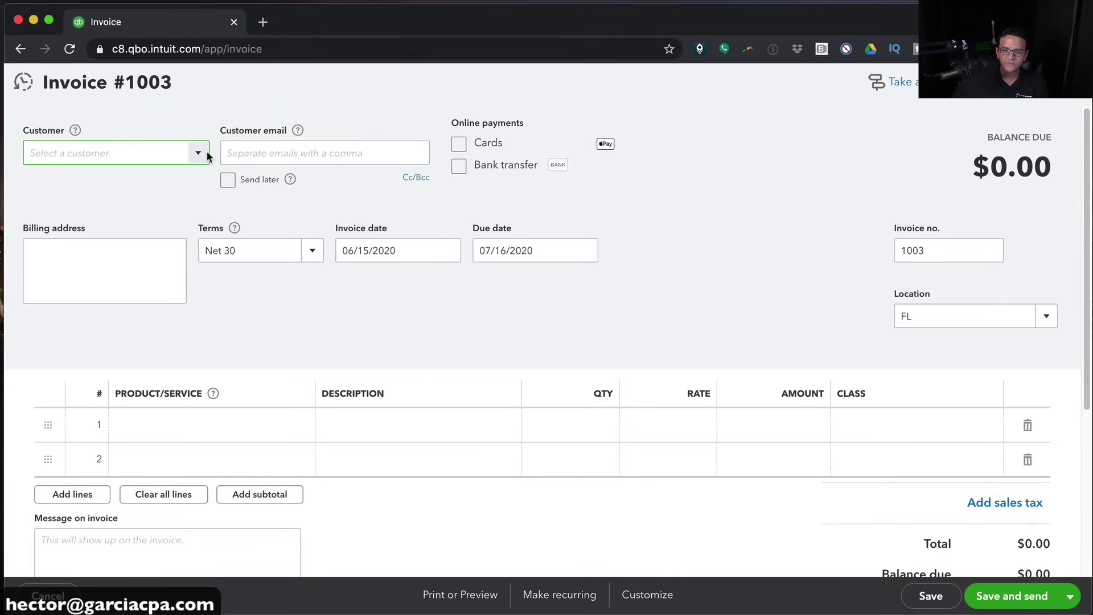
left_click(199, 152)
left_click(106, 230)
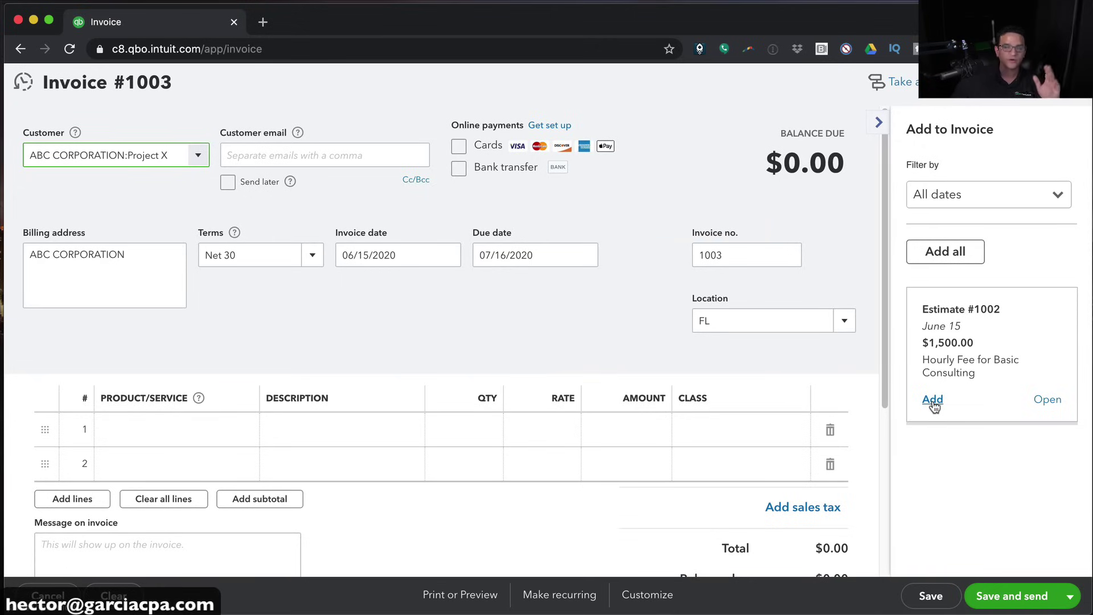
left_click(933, 400)
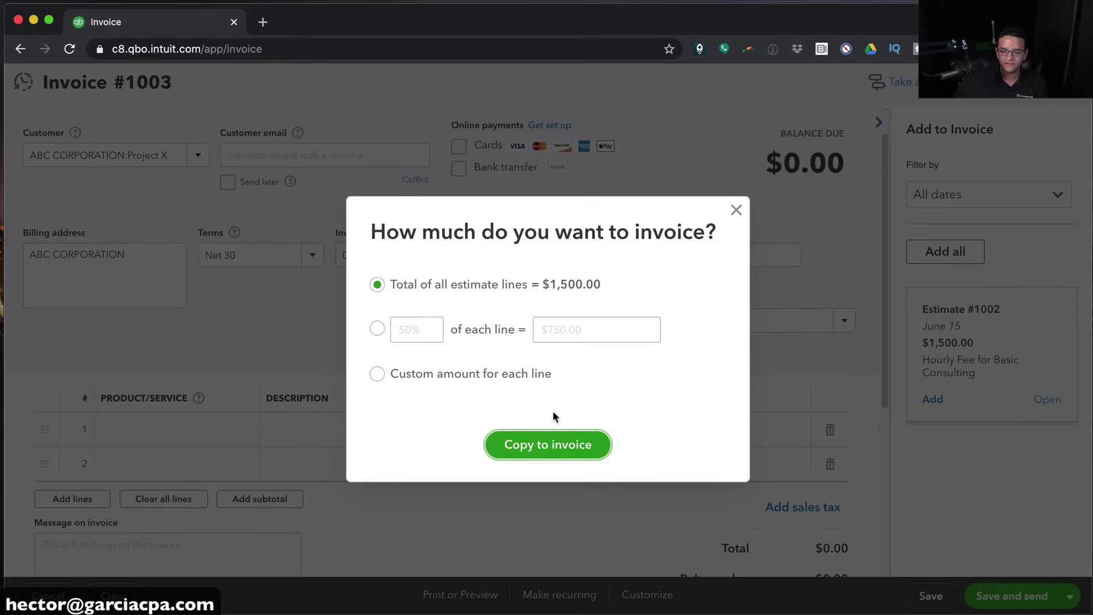
left_click(549, 444)
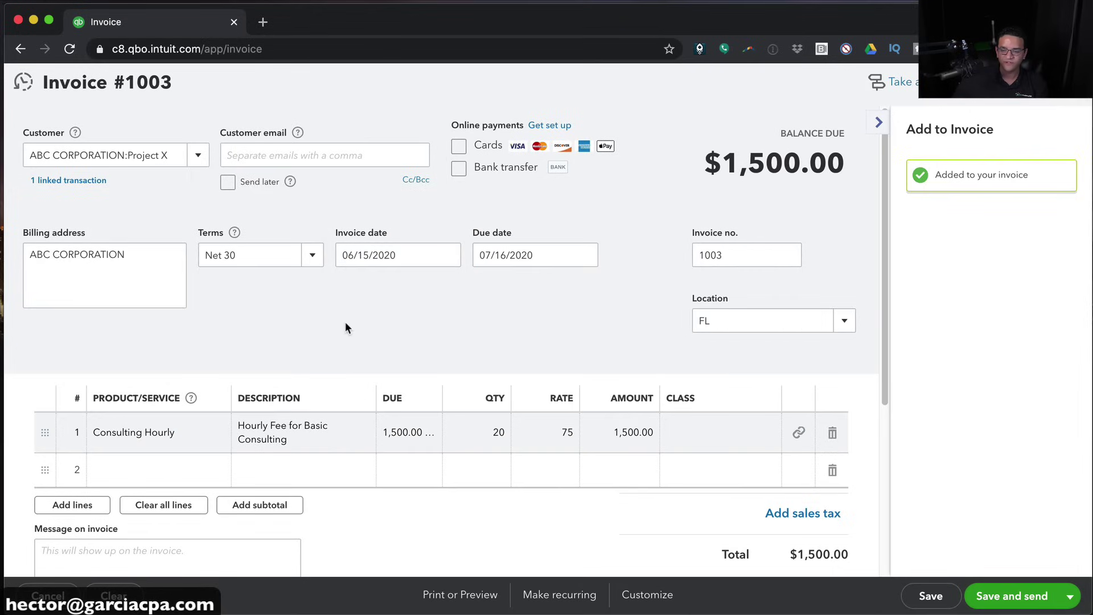
left_click(1070, 596)
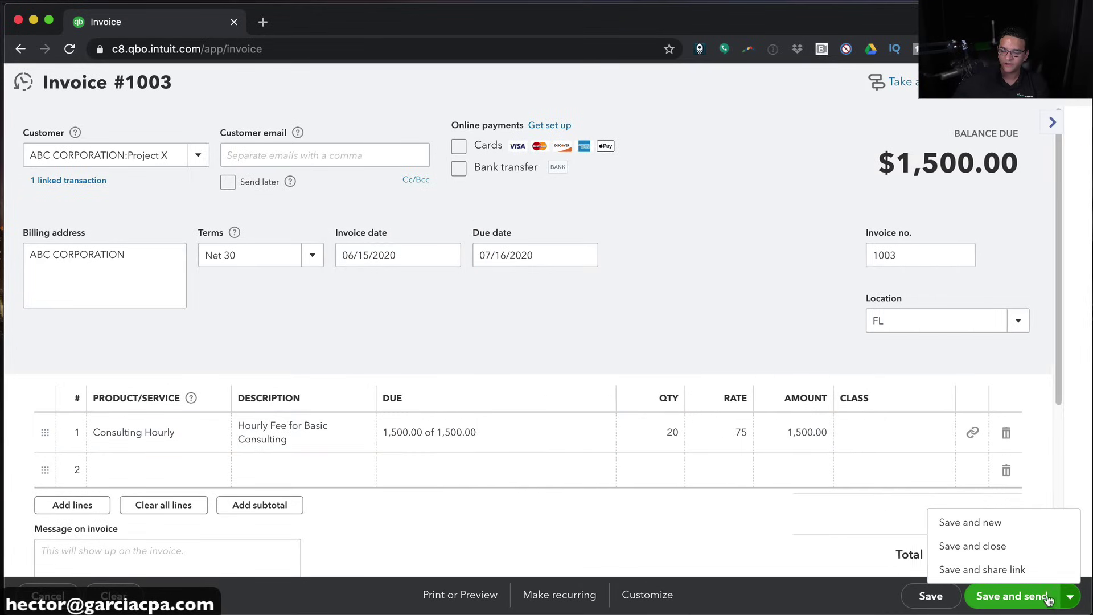
left_click(998, 552)
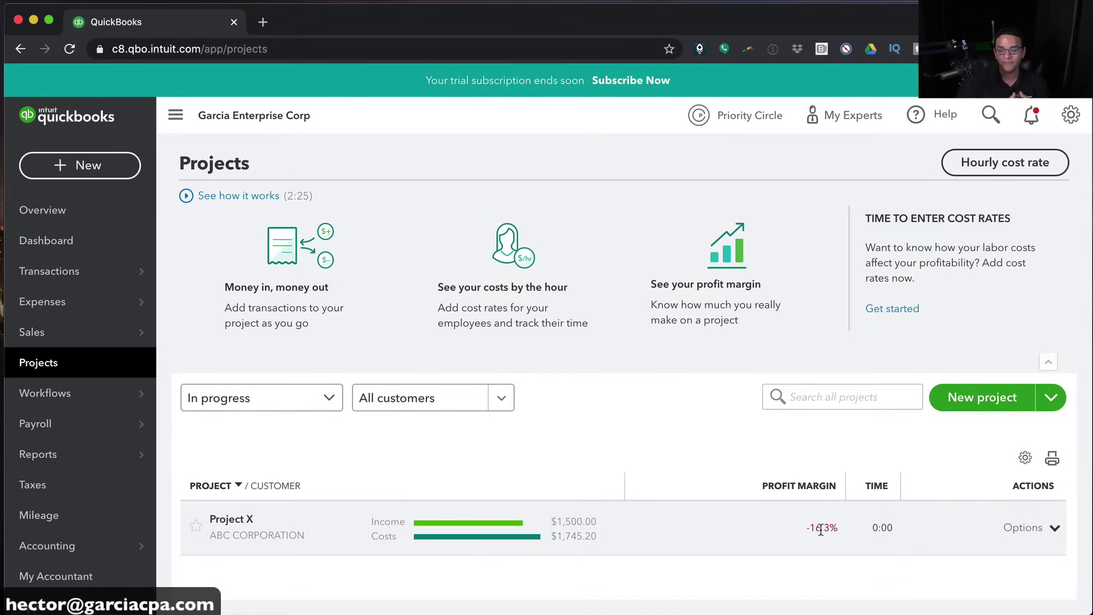
Review Project X's overview: $1,500.00 income, $1,745.20 costs, $-245.20 profit, -16.3% margin
left_click(243, 519)
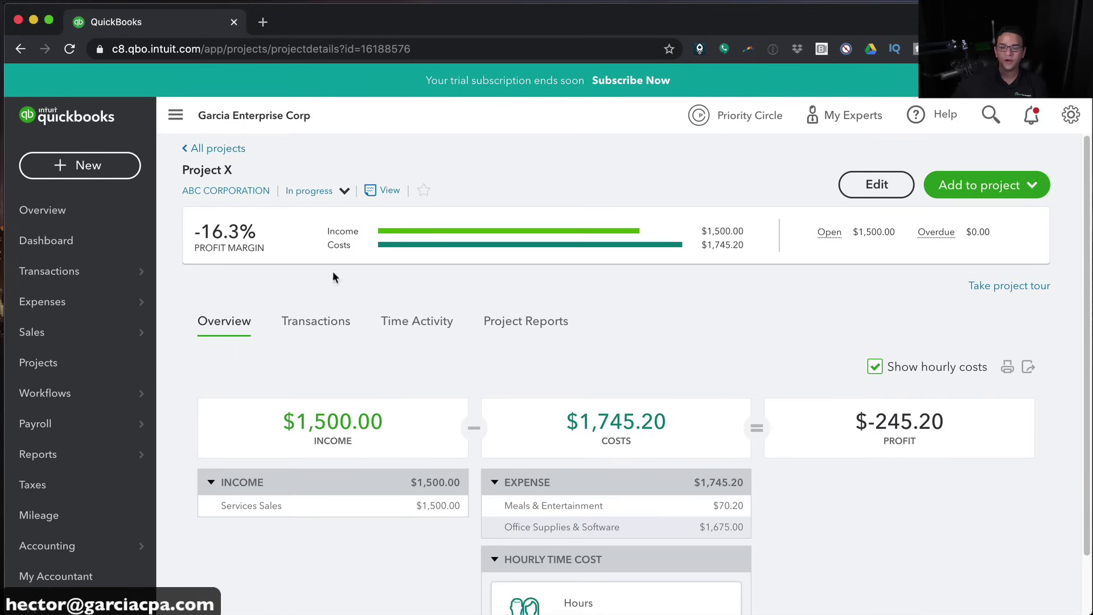
scroll(426, 362, "down", 1)
scroll(425, 362, "down", 1)
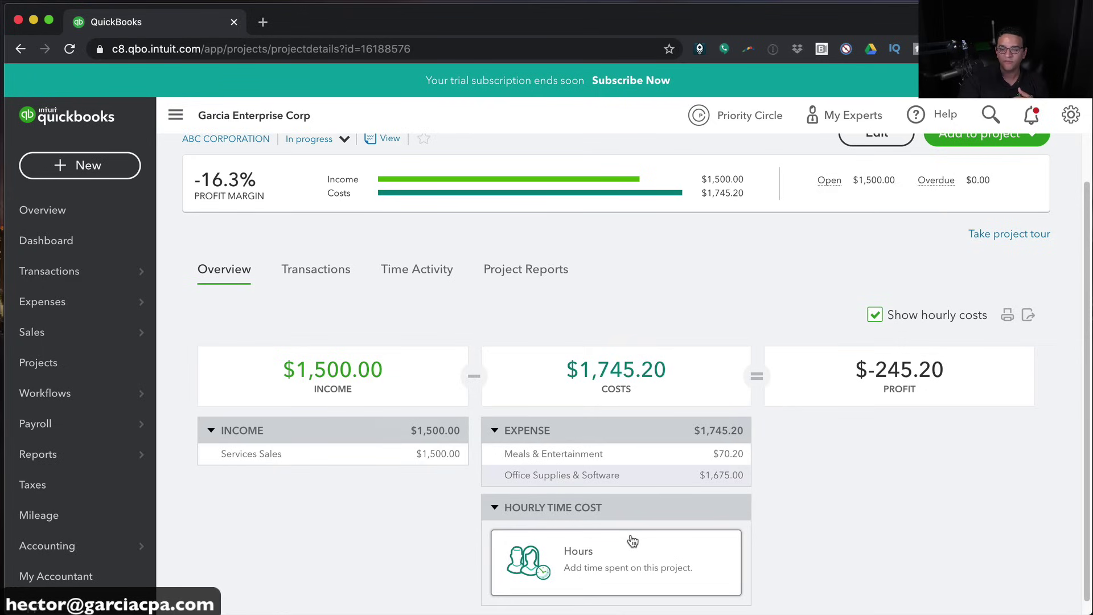
scroll(626, 513, "up", 2)
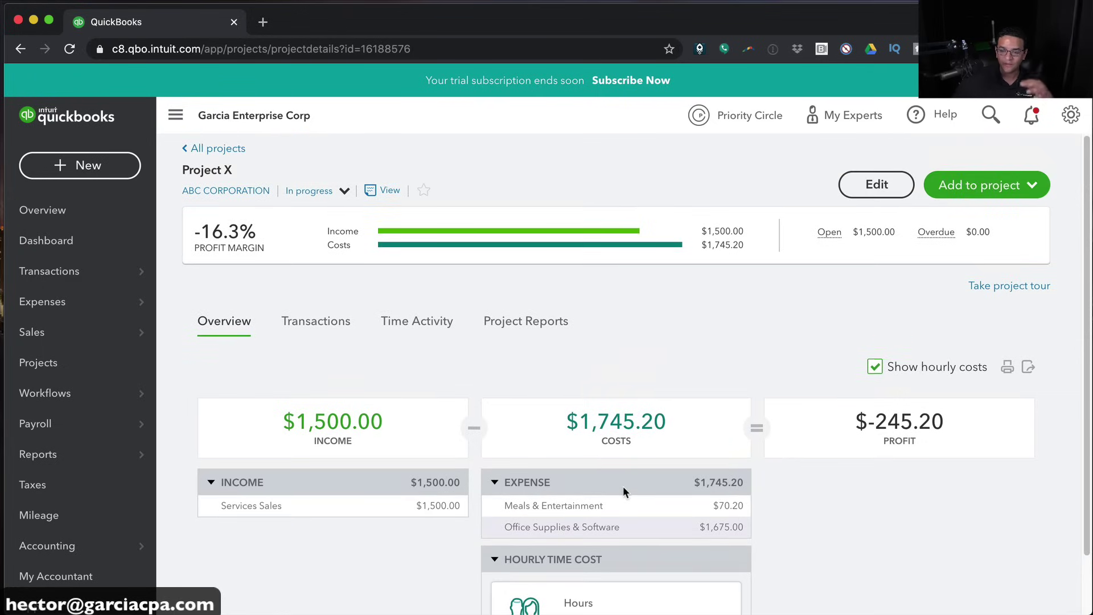
View Project X's Transactions, Time Activity and profitability report (net income -245.20), then open Reports
left_click(312, 323)
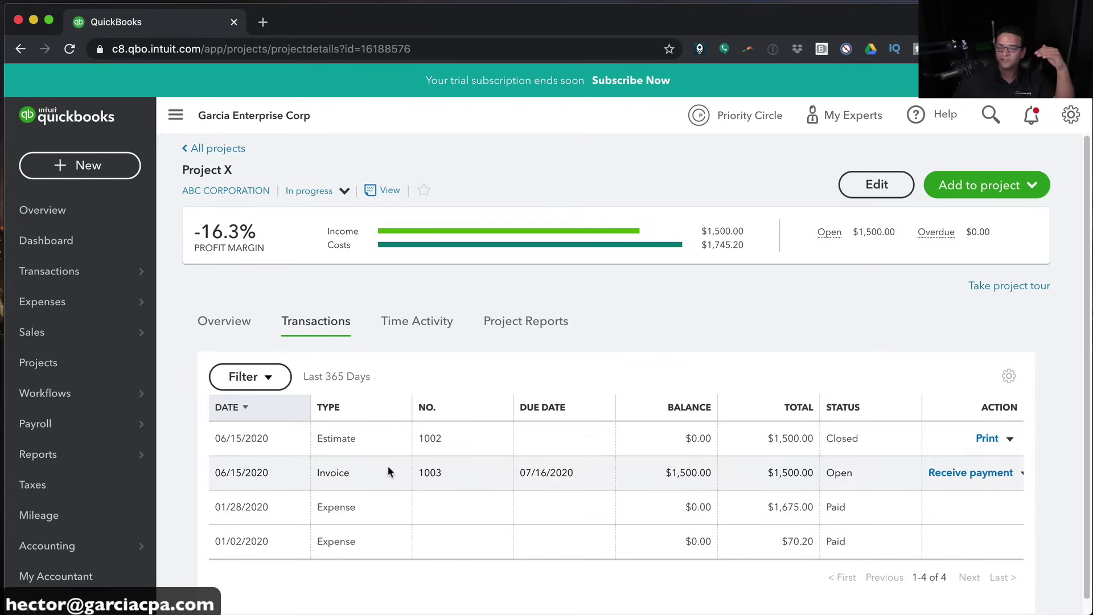
left_click(418, 325)
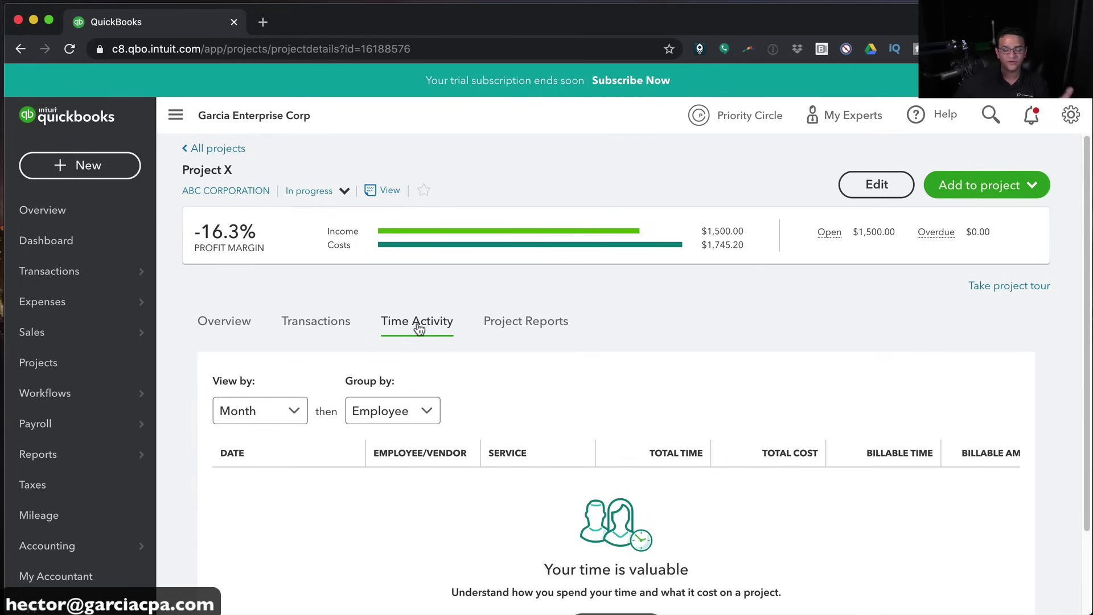
left_click(511, 326)
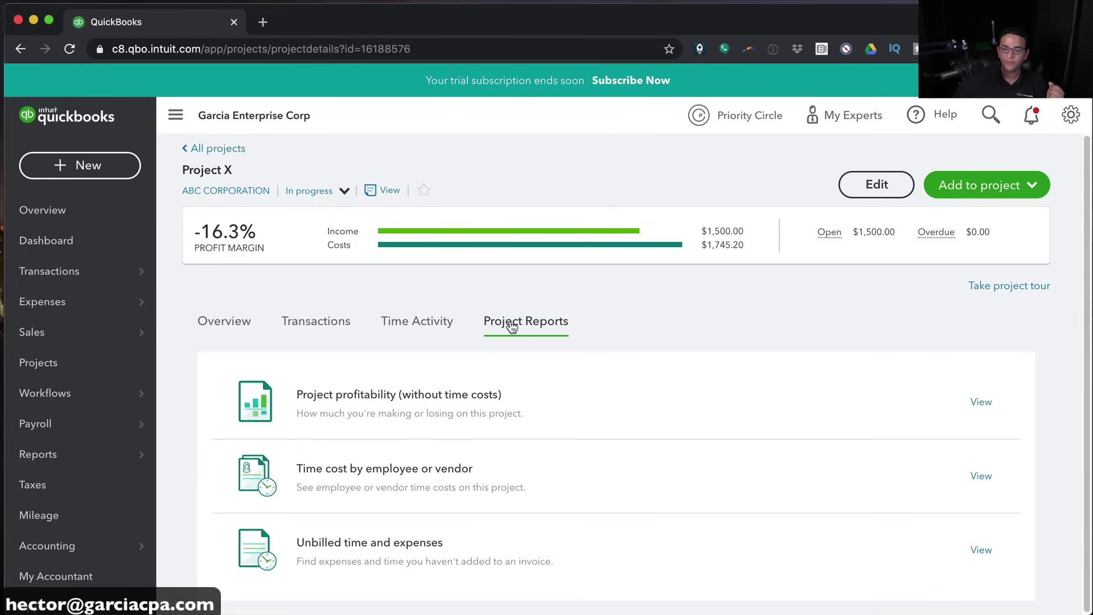
left_click(344, 400)
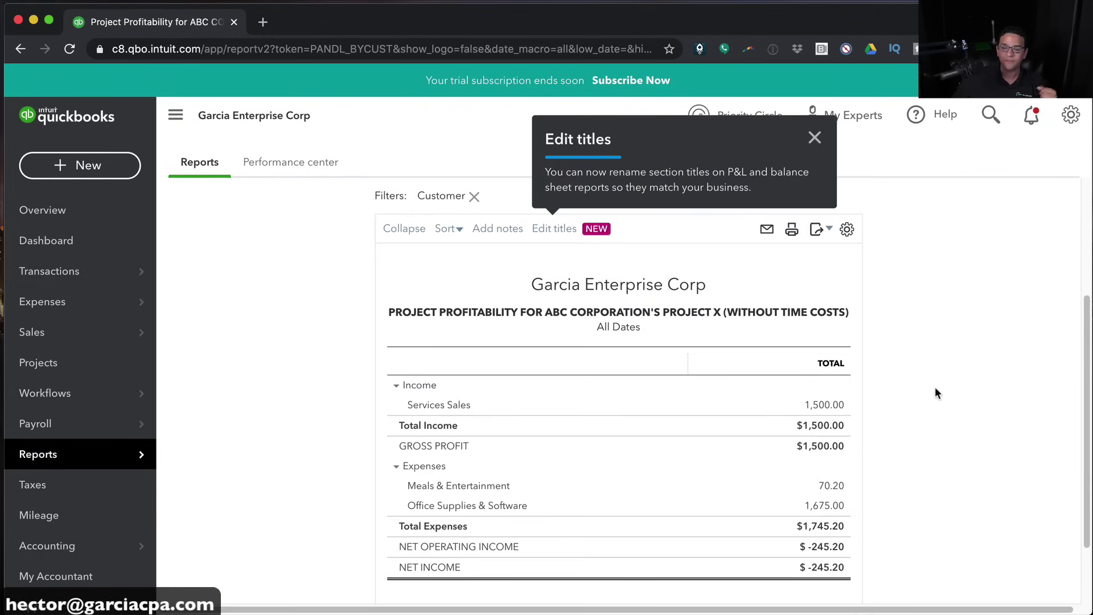
left_click(814, 138)
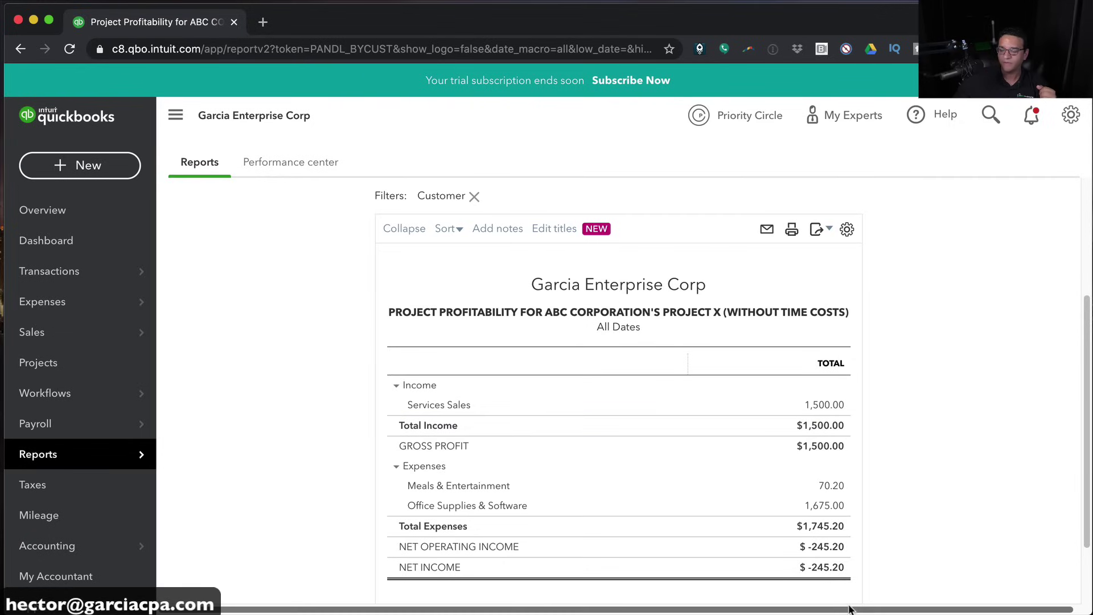
left_click(33, 455)
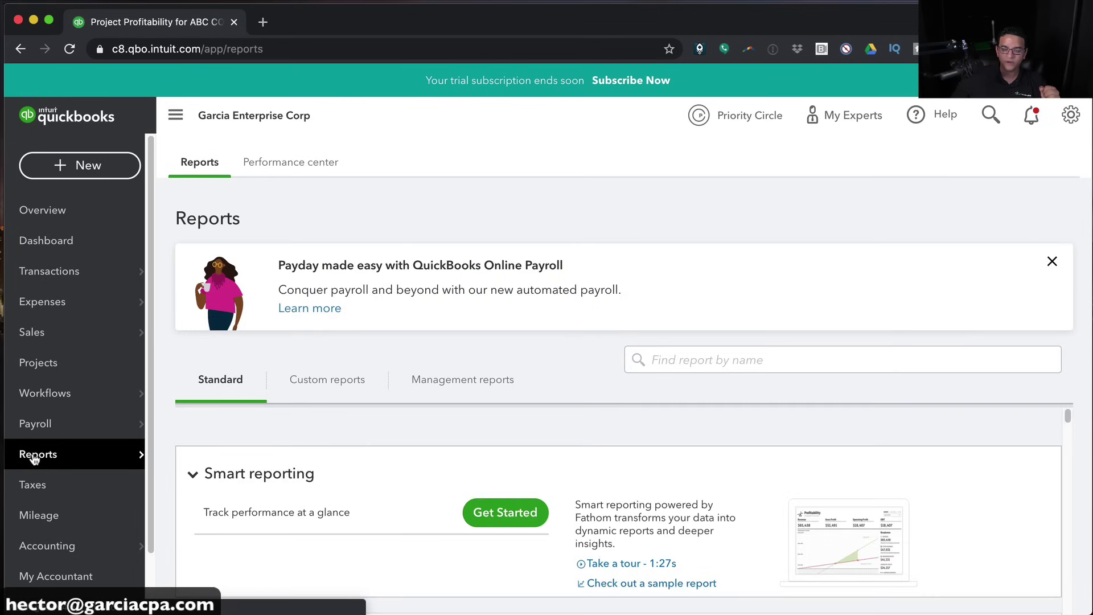
Dismiss the payroll promo banner and collapse the Smart reporting section
left_click(1051, 262)
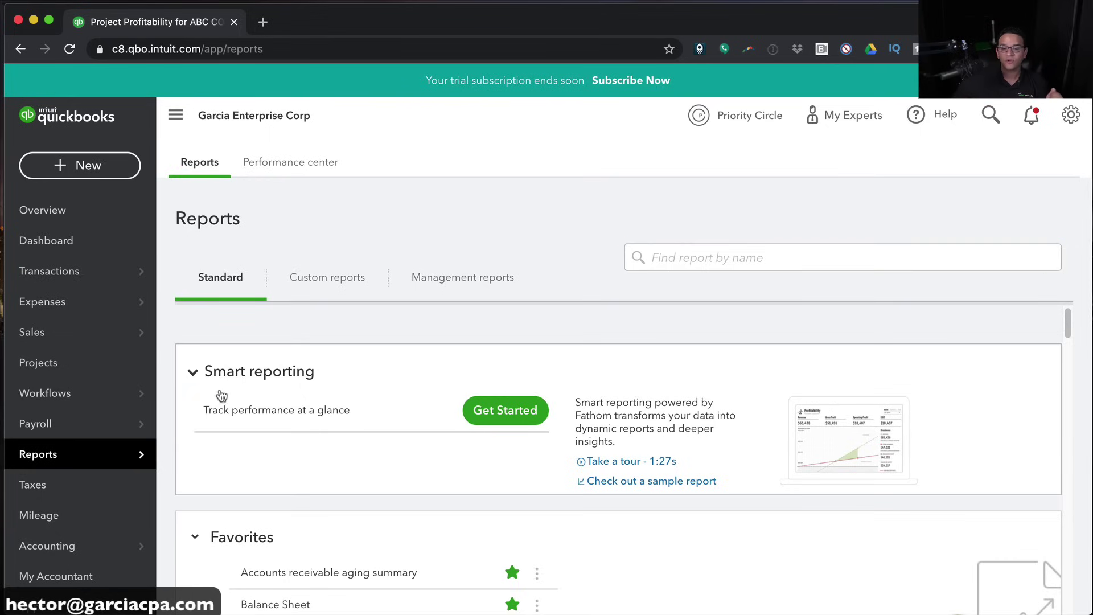
left_click(193, 372)
scroll(600, 399, "down", 4)
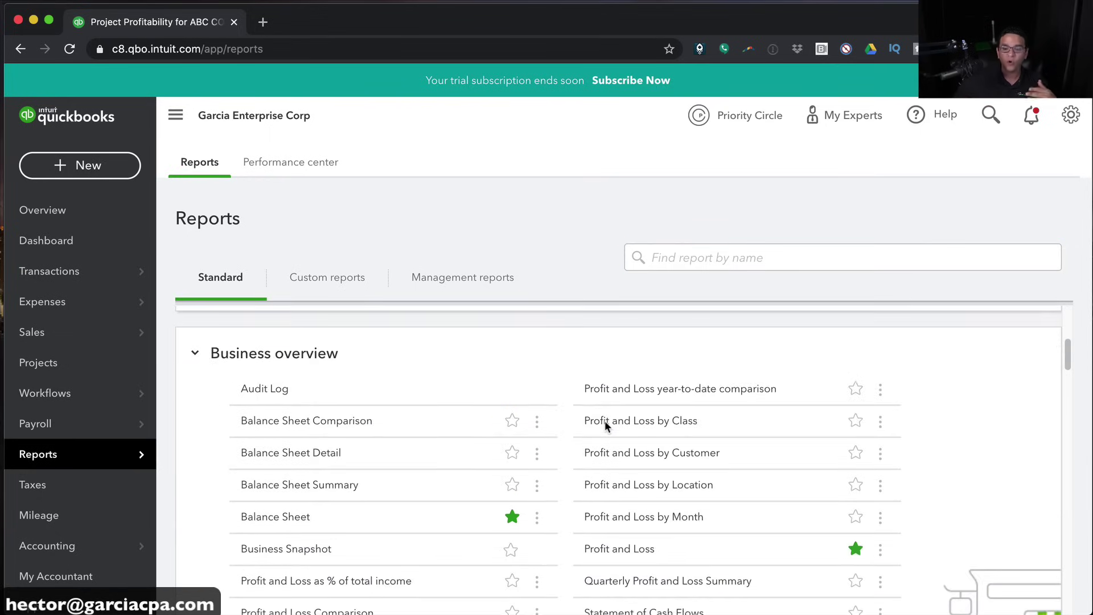
scroll(602, 424, "down", 8)
scroll(569, 435, "up", 5)
scroll(542, 435, "up", 3)
Browse the Standard reports categories, then return to the company dashboard
scroll(535, 453, "down", 1)
scroll(535, 454, "down", 3)
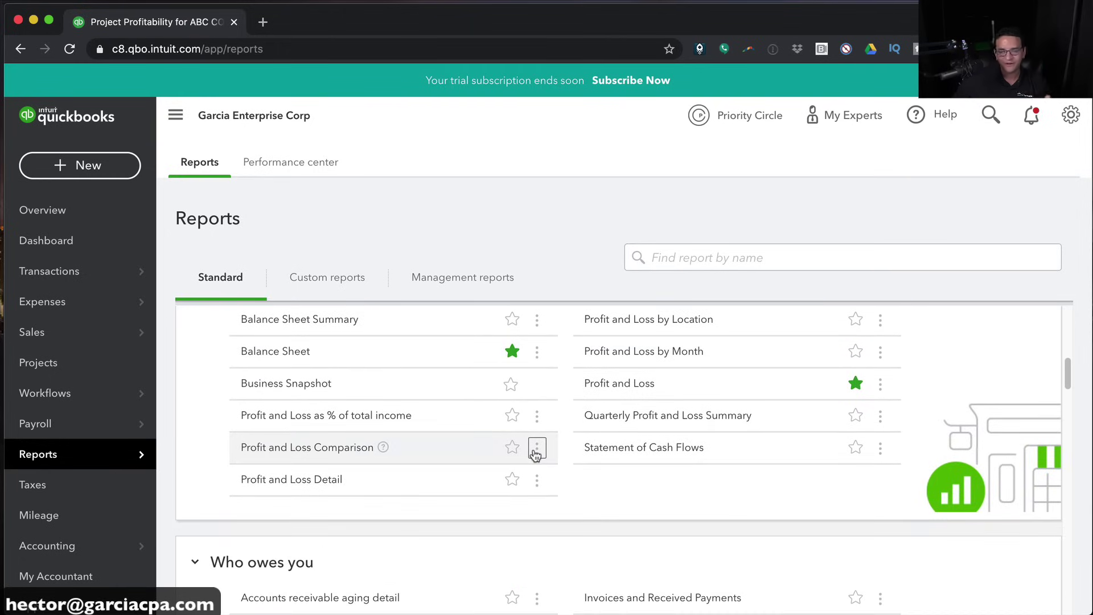
scroll(531, 462, "down", 5)
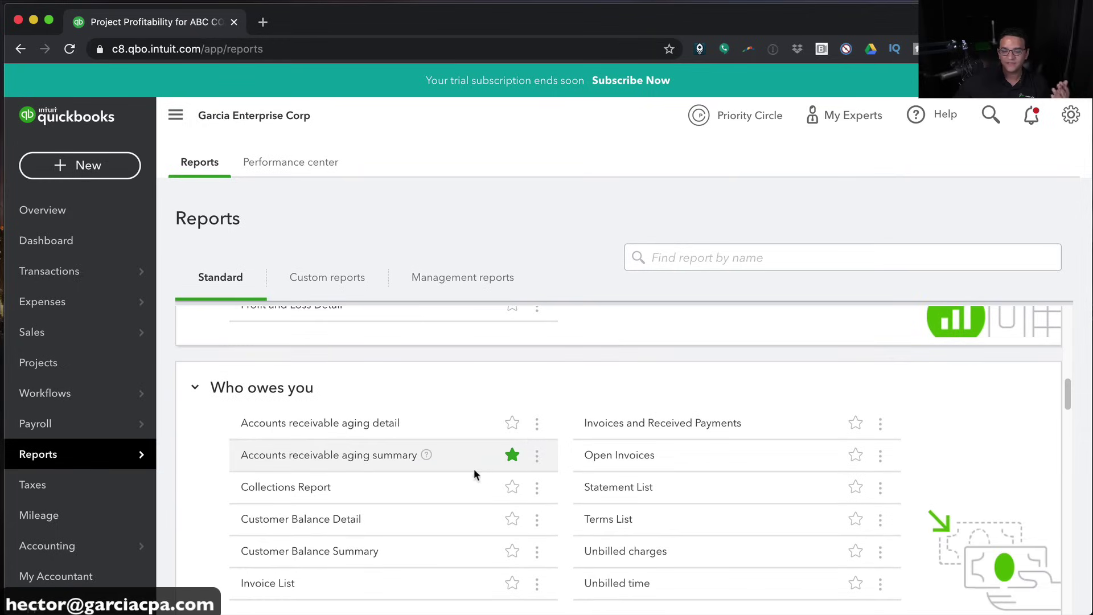
scroll(393, 435, "down", 5)
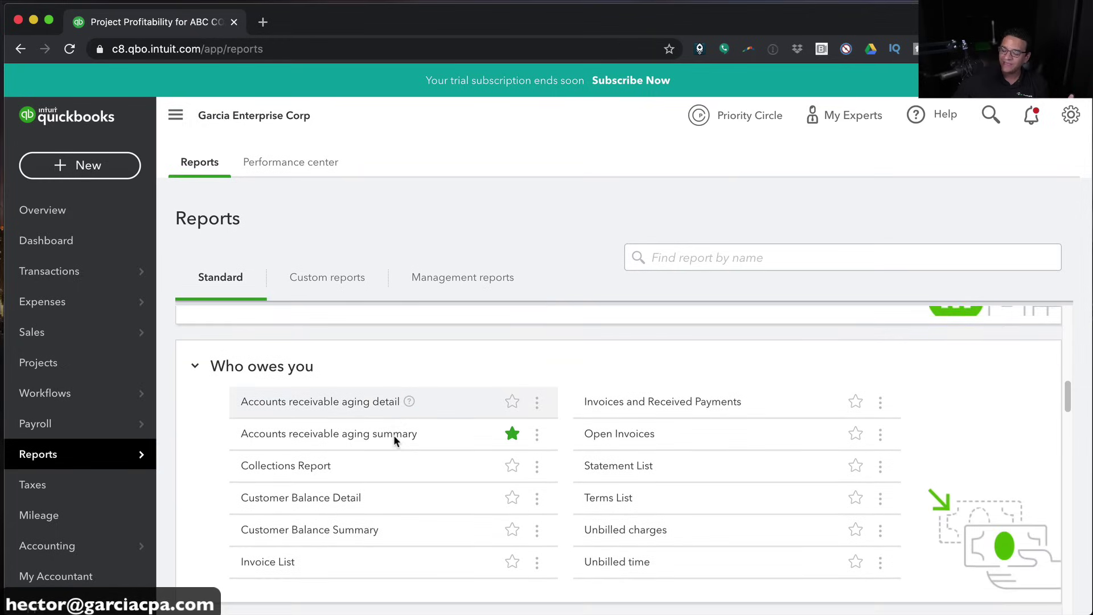
scroll(394, 441, "down", 2)
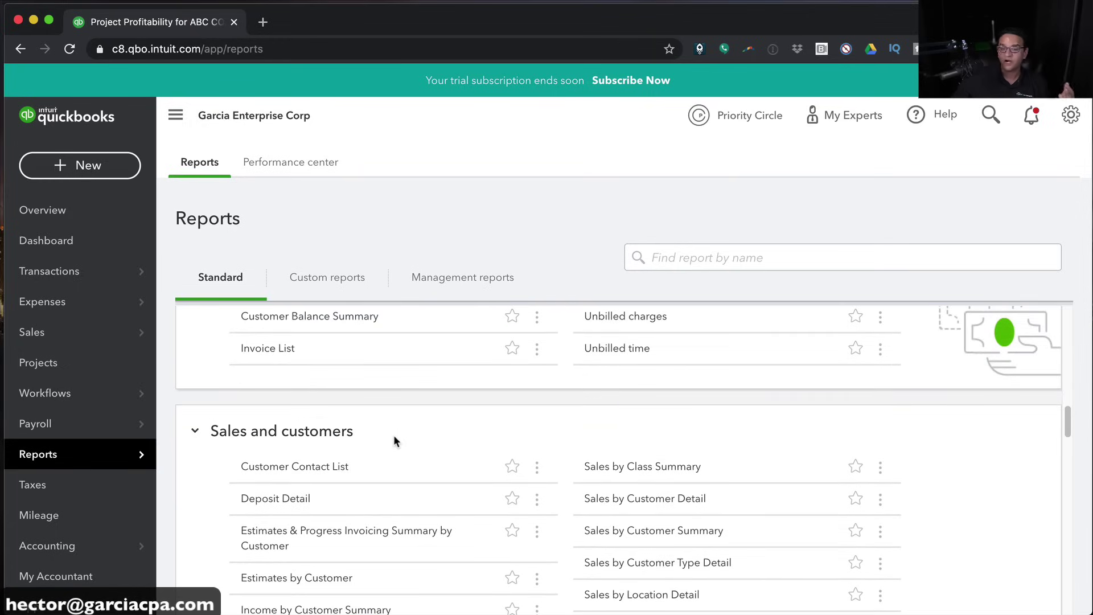
scroll(412, 454, "down", 2)
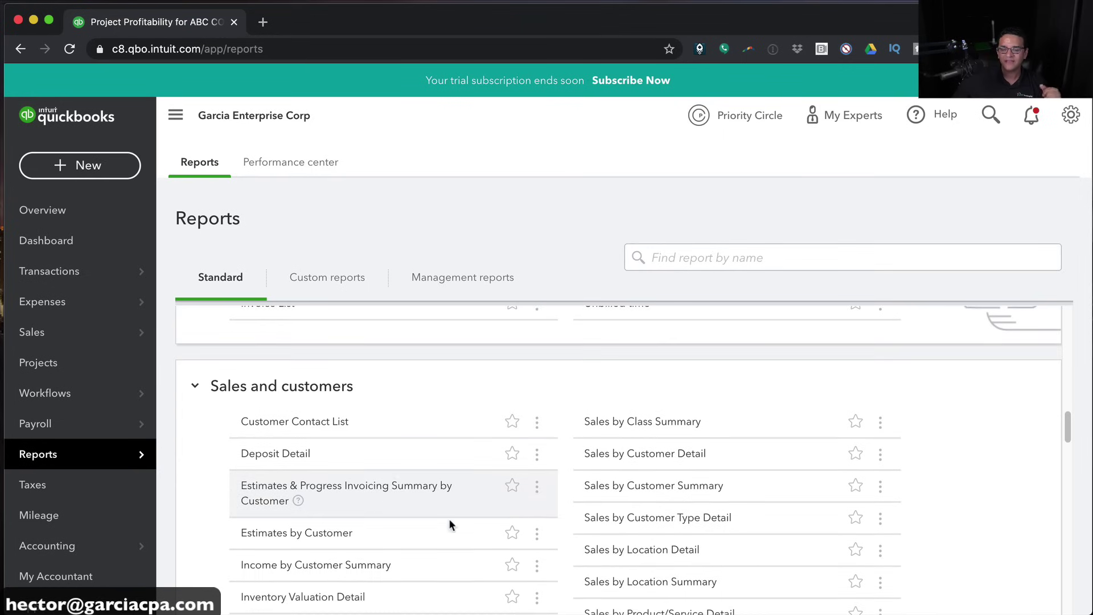
scroll(451, 523, "down", 13)
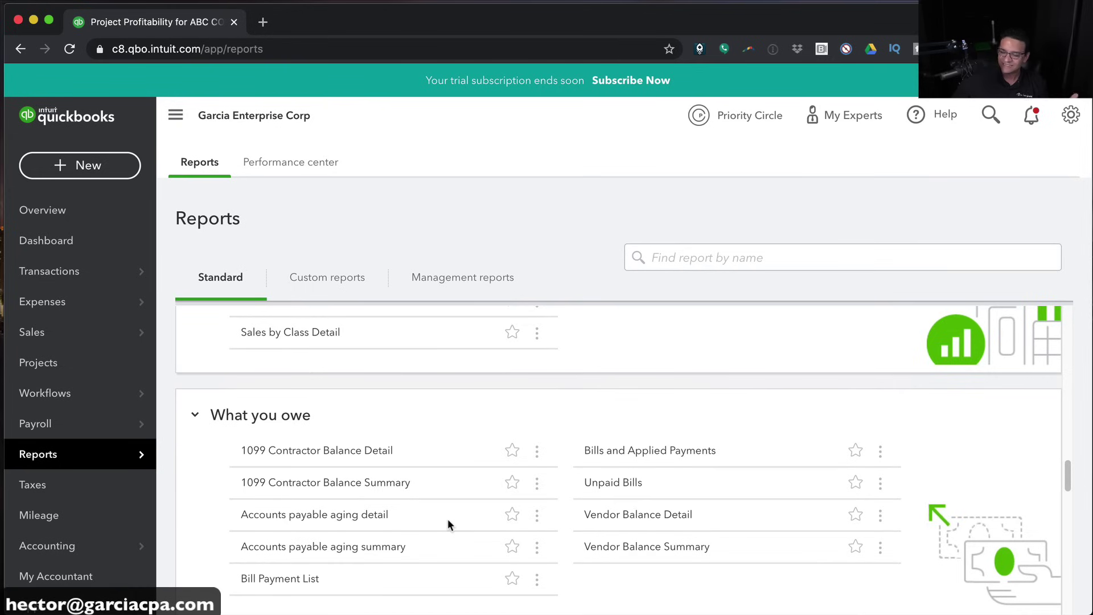
scroll(449, 523, "down", 4)
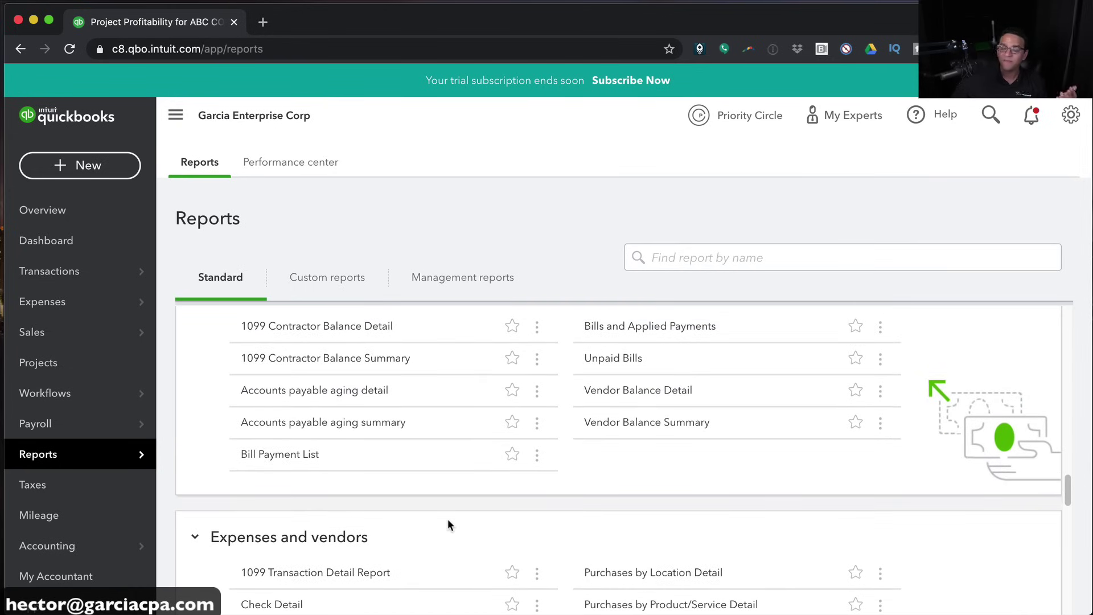
scroll(448, 523, "down", 5)
scroll(447, 523, "down", 2)
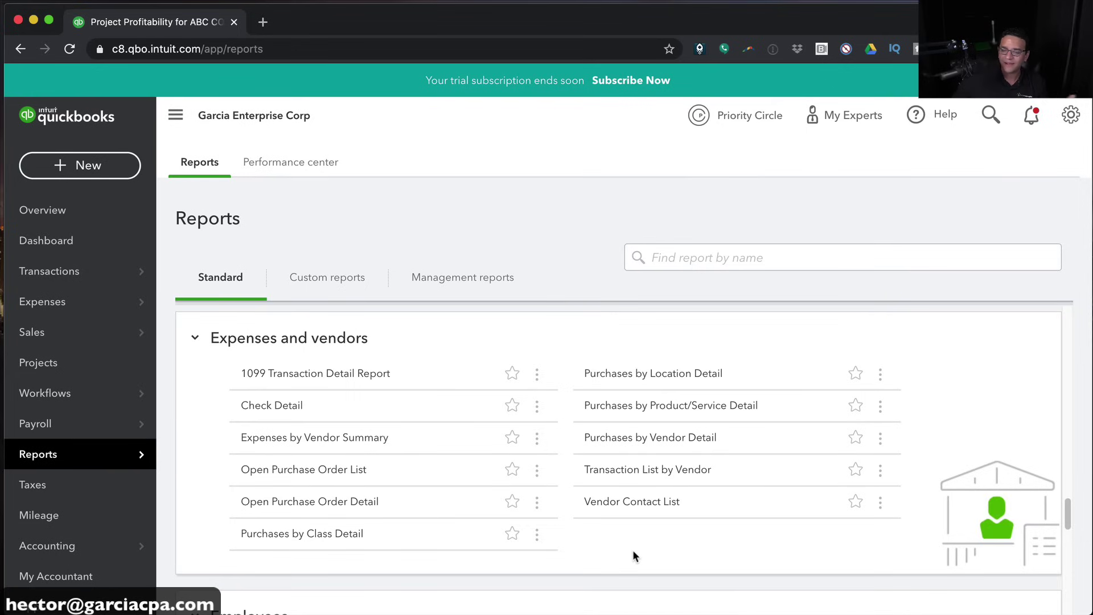
scroll(633, 549, "down", 5)
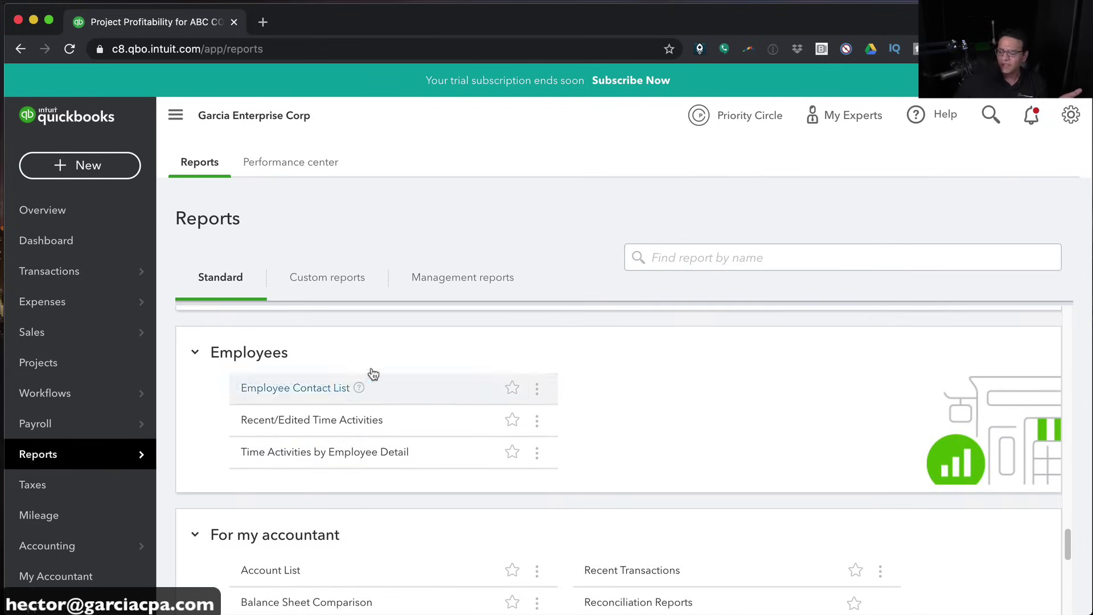
scroll(528, 495, "down", 6)
scroll(528, 494, "down", 3)
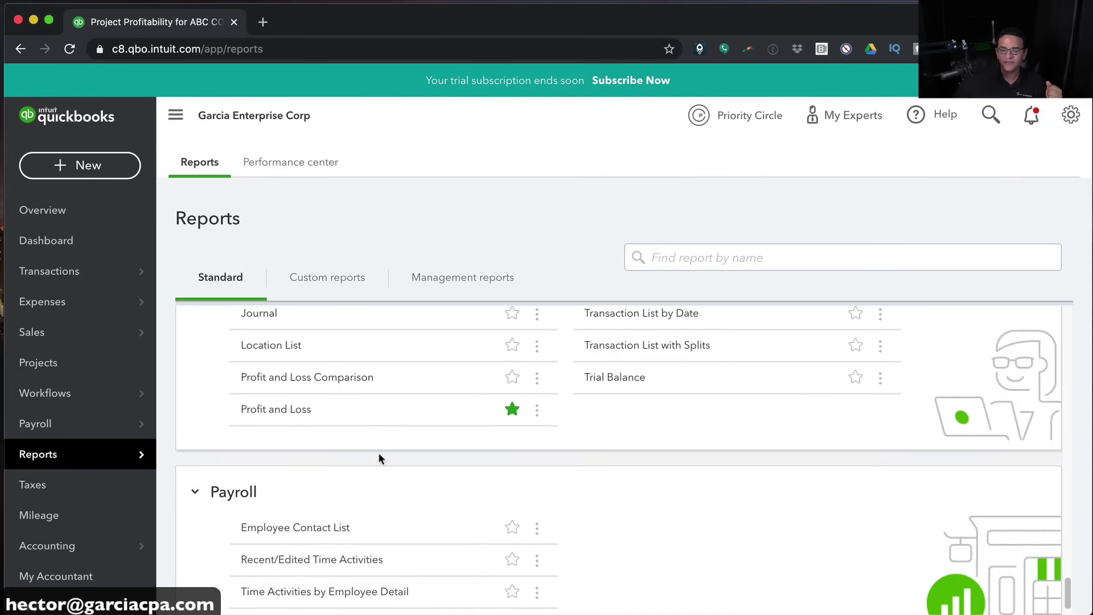
scroll(635, 501, "up", 1)
scroll(636, 501, "up", 3)
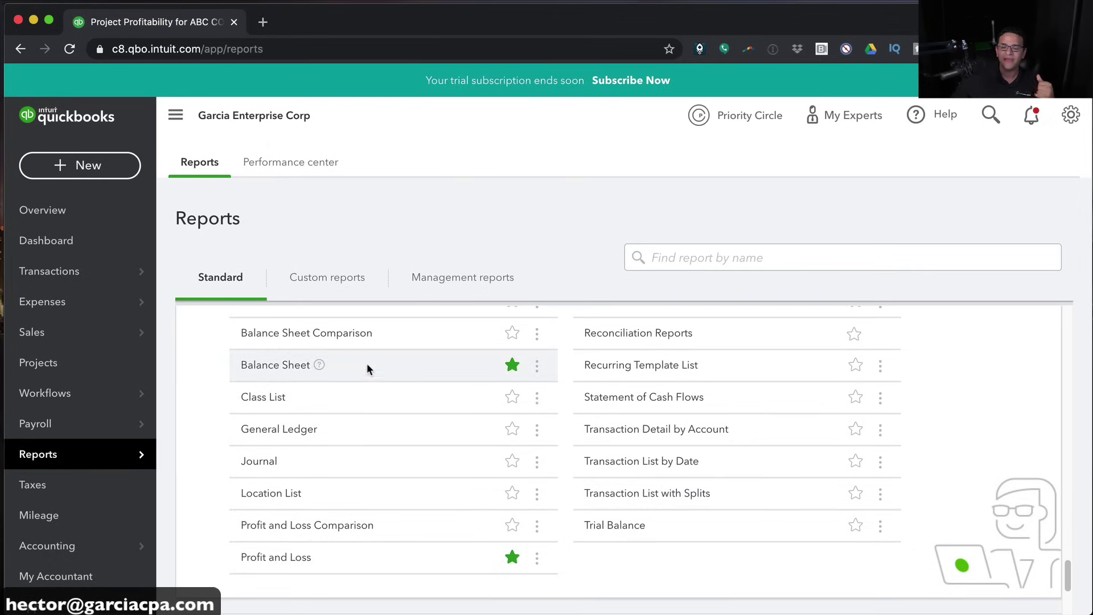
scroll(343, 350, "up", 6)
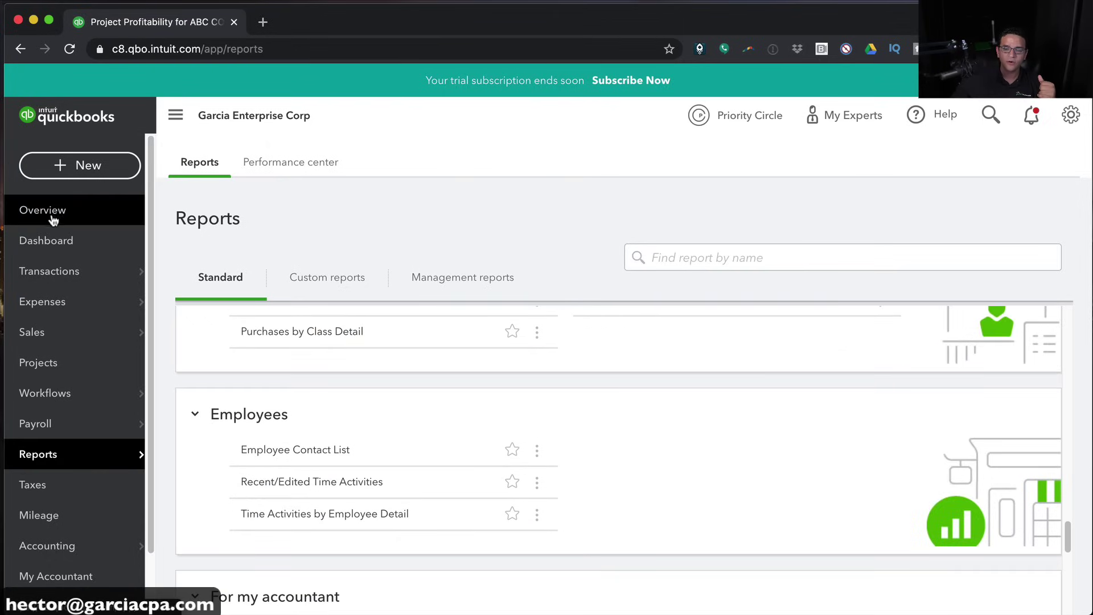
left_click(45, 238)
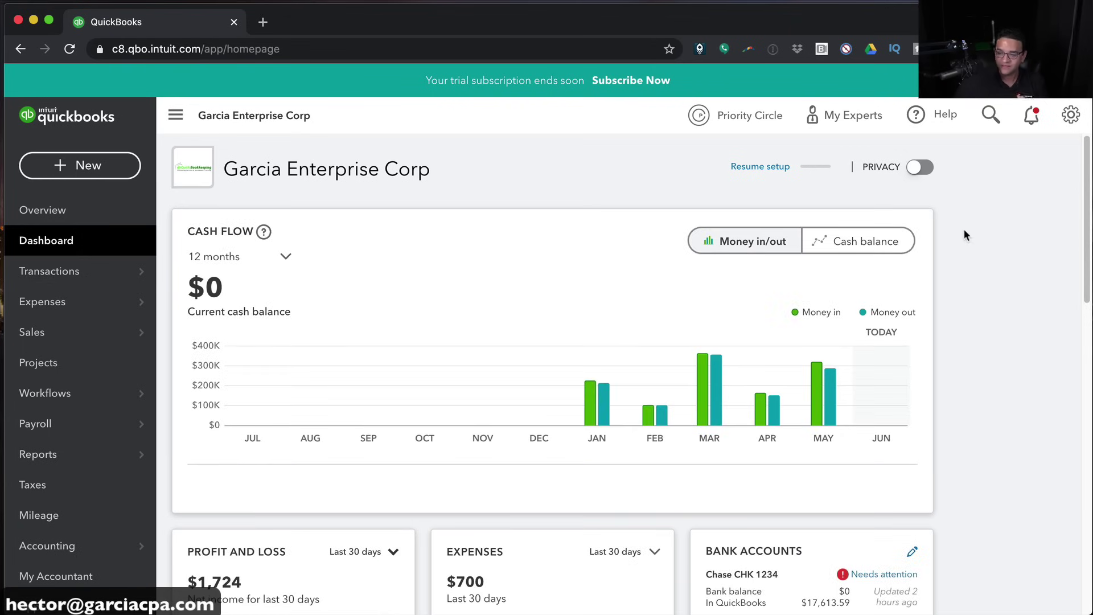
Change the dashboard's Profit and Loss period to This month, showing $1,626 June net income
mouse_move(601, 395)
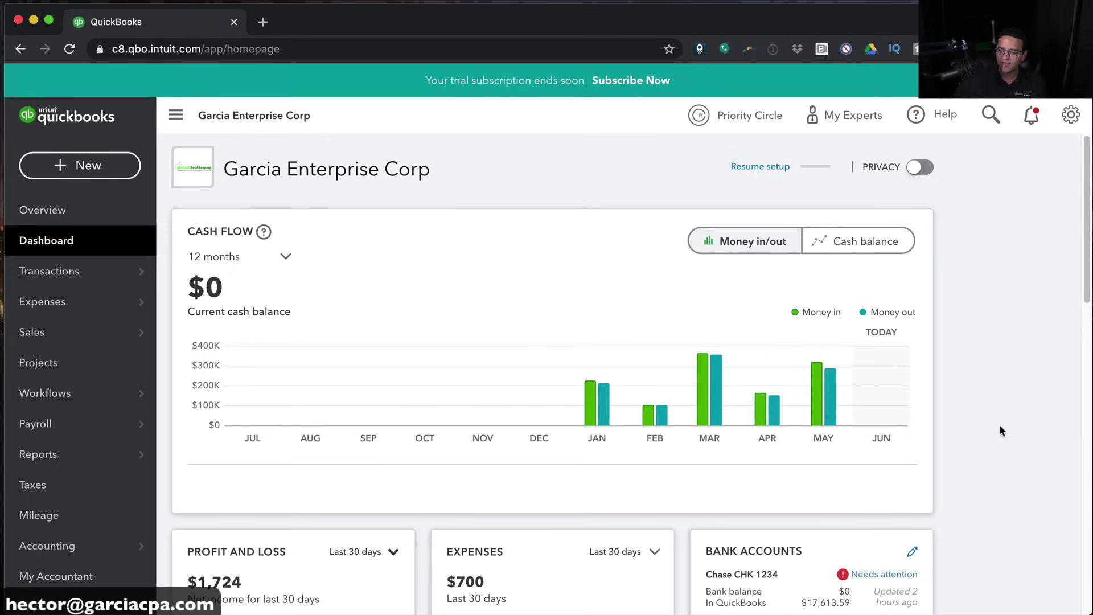
scroll(992, 429, "down", 4)
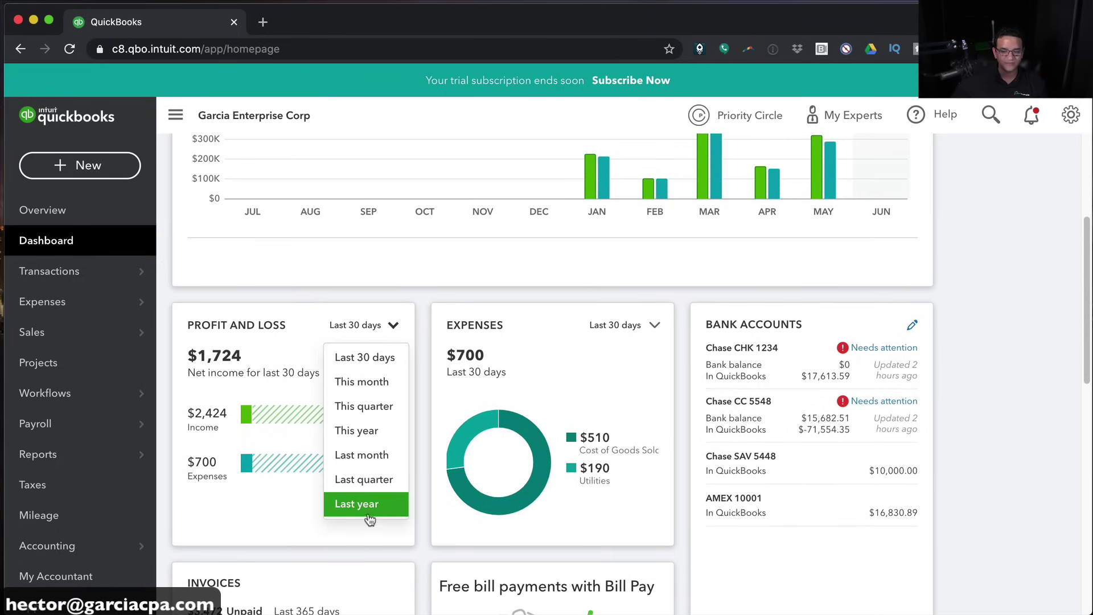
left_click(375, 430)
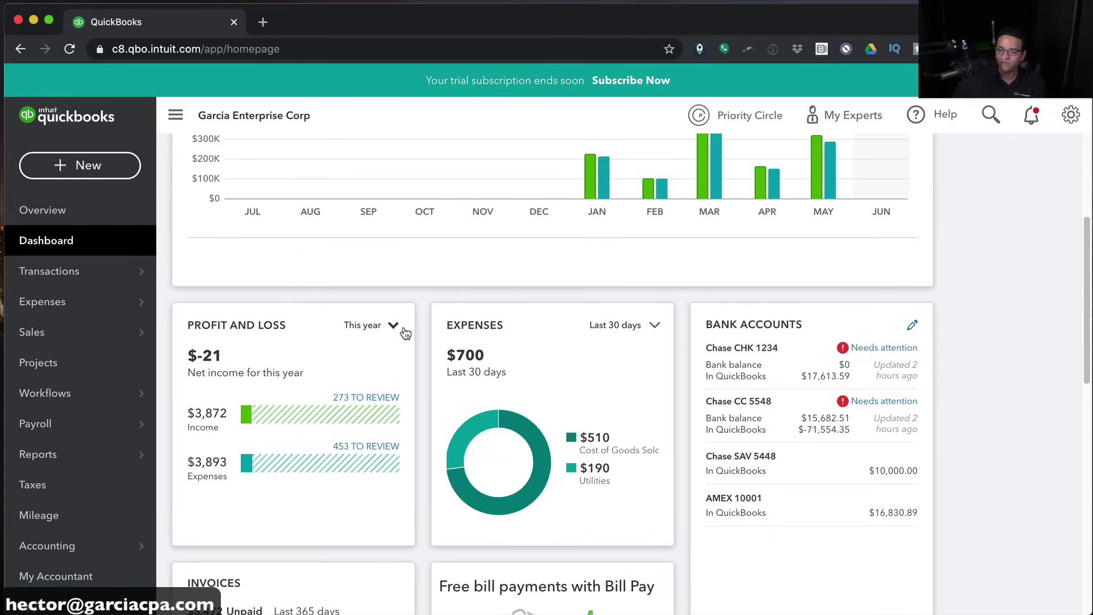
left_click(392, 325)
left_click(387, 389)
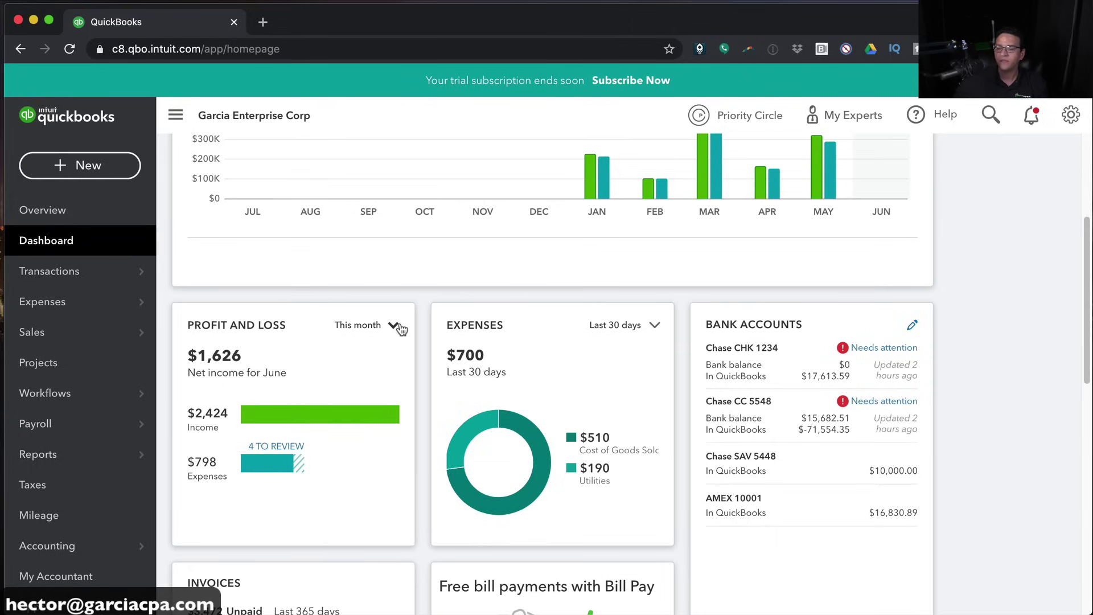
scroll(616, 448, "down", 5)
scroll(616, 448, "down", 9)
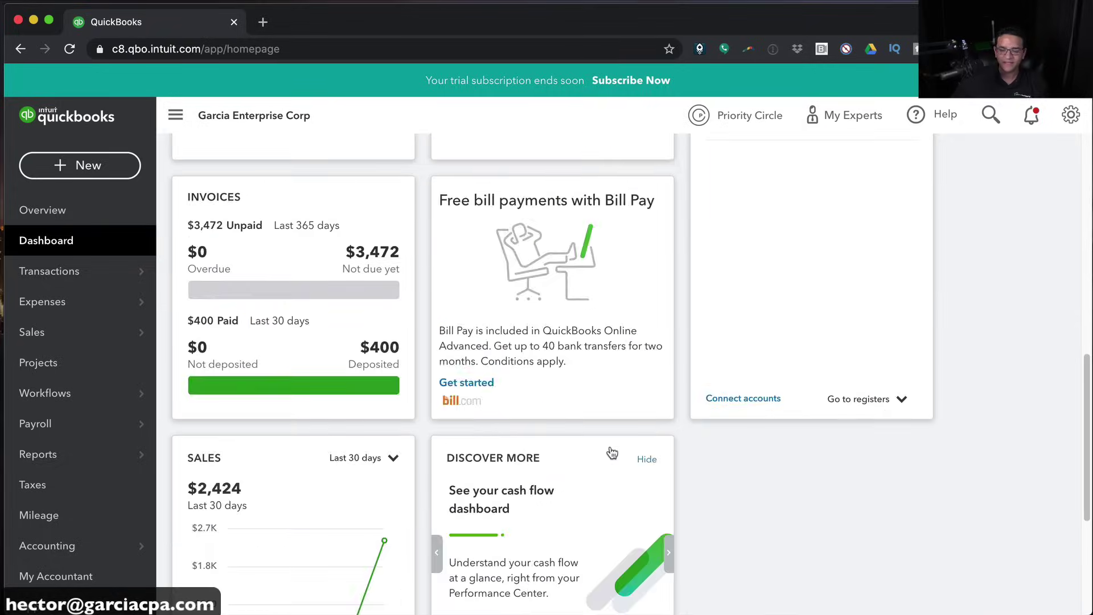
scroll(614, 450, "up", 20)
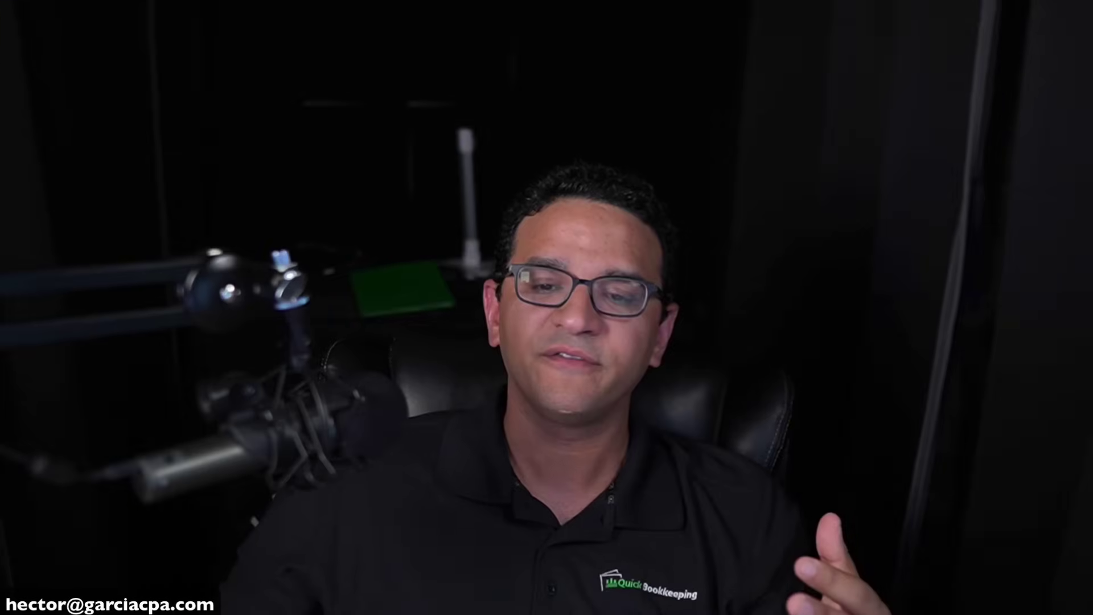